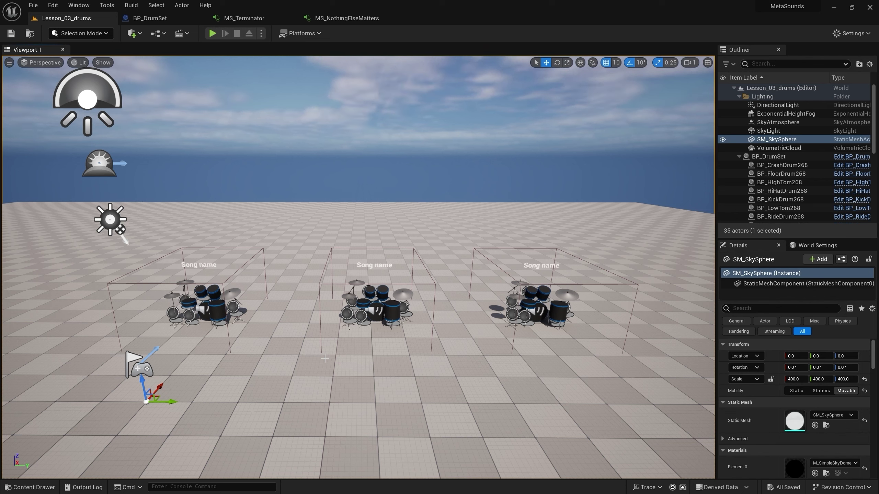
Start a play test and walk the character up to a drum kit and back
left_click(214, 33)
key("w")
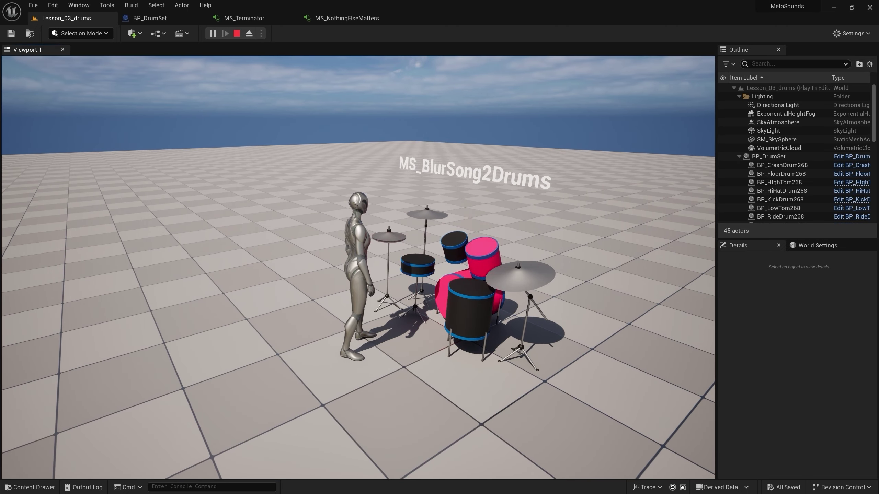
key("s")
mouse_move(358, 267)
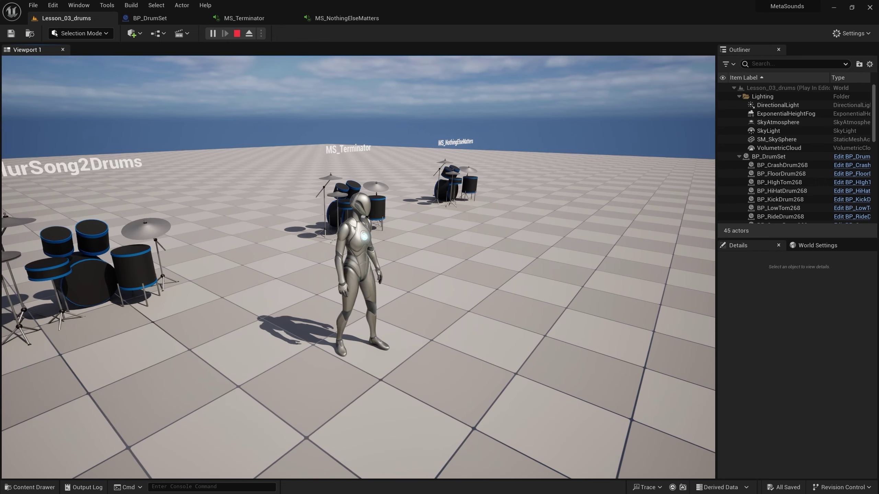
key("s")
key("s")
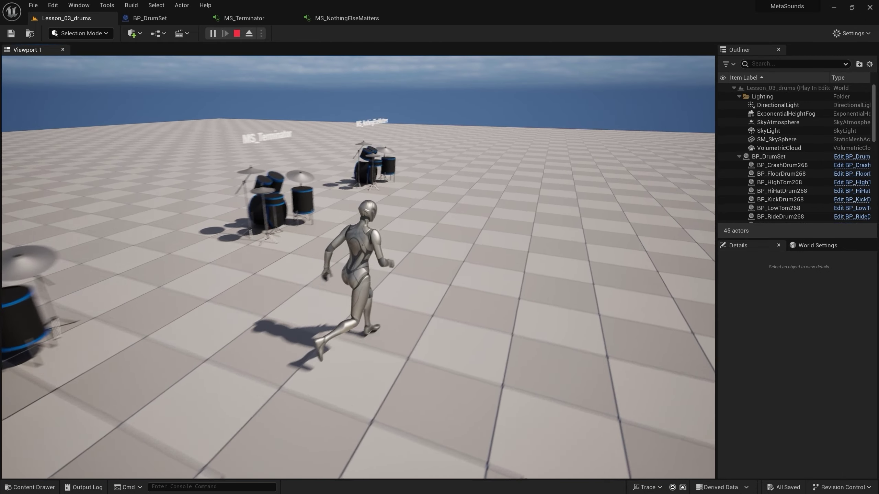
Walk to the MS_Terminator and MS_NothingElseMatters kits, end the session, and show the content folders
key("w")
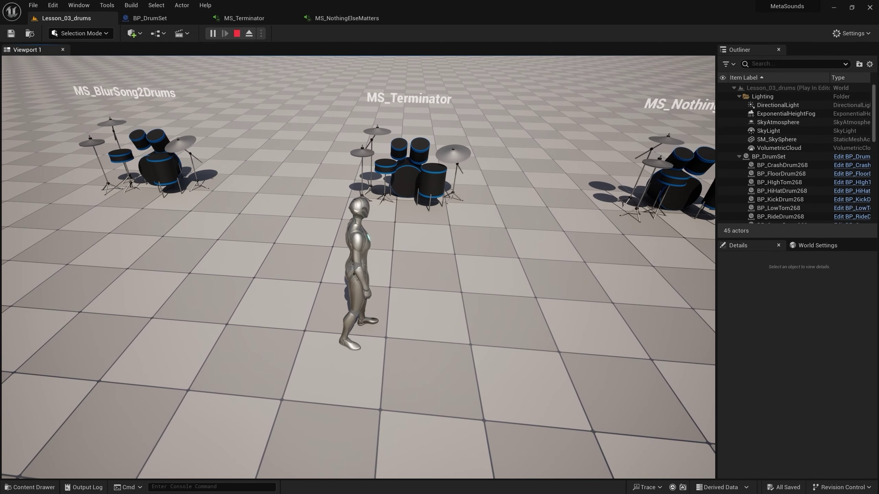
key("w")
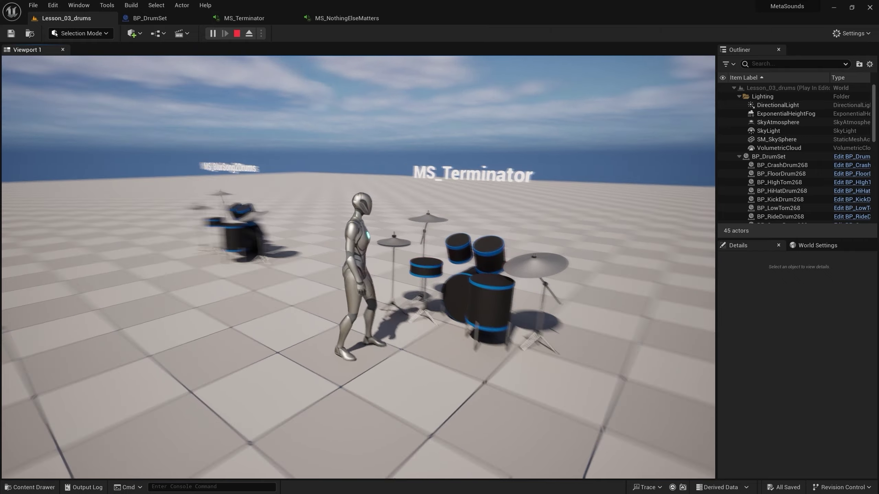
key("s")
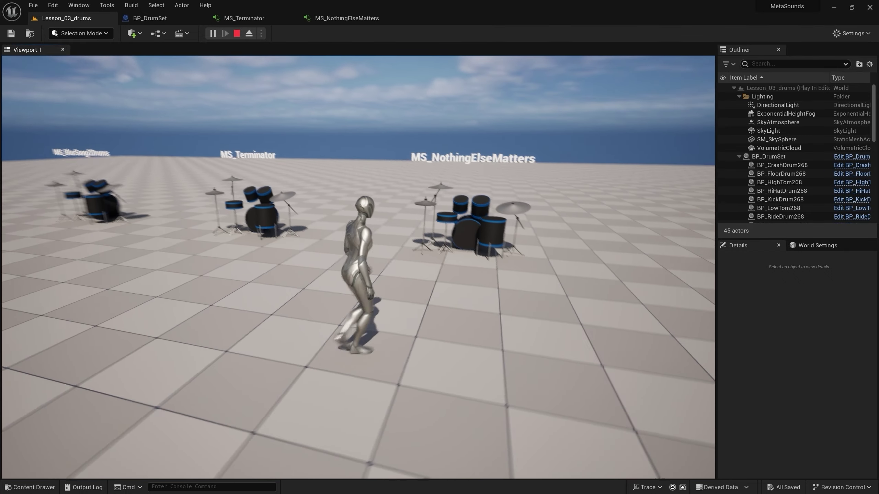
key("w")
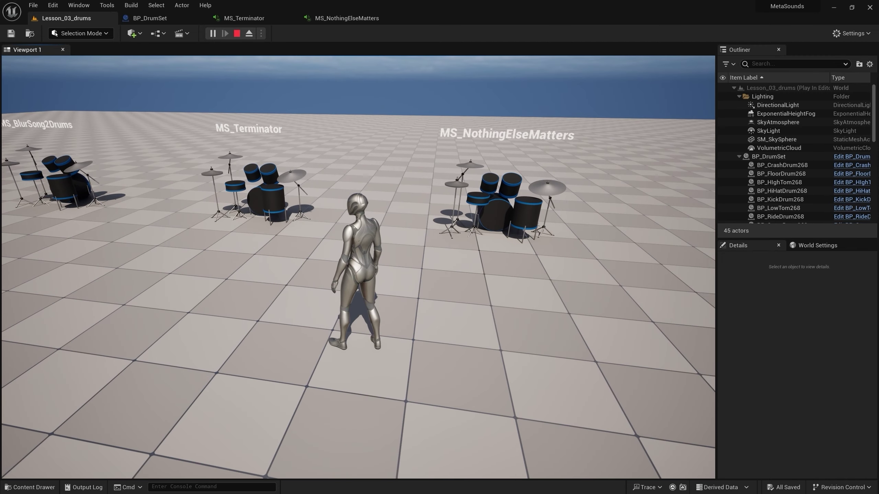
key("Escape")
left_click(31, 488)
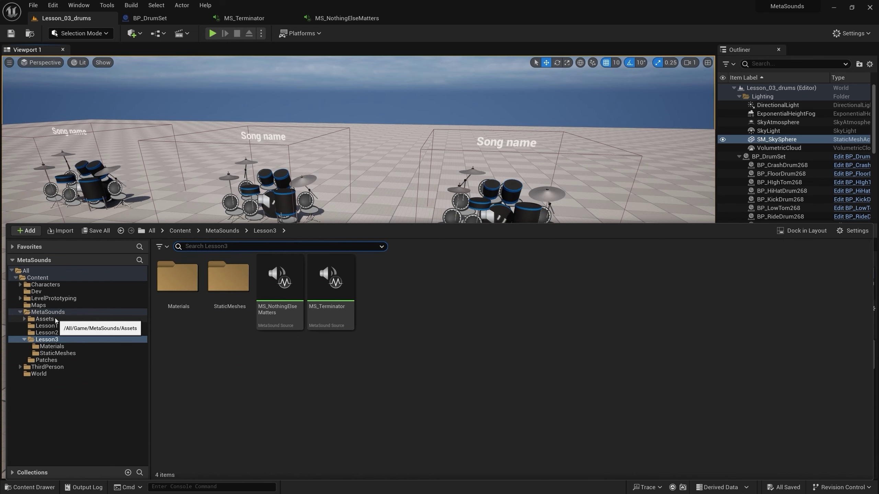
Open the BP_DrumSet Blueprint from the Assets > DrumKit folder
left_click(45, 319)
double_click(177, 277)
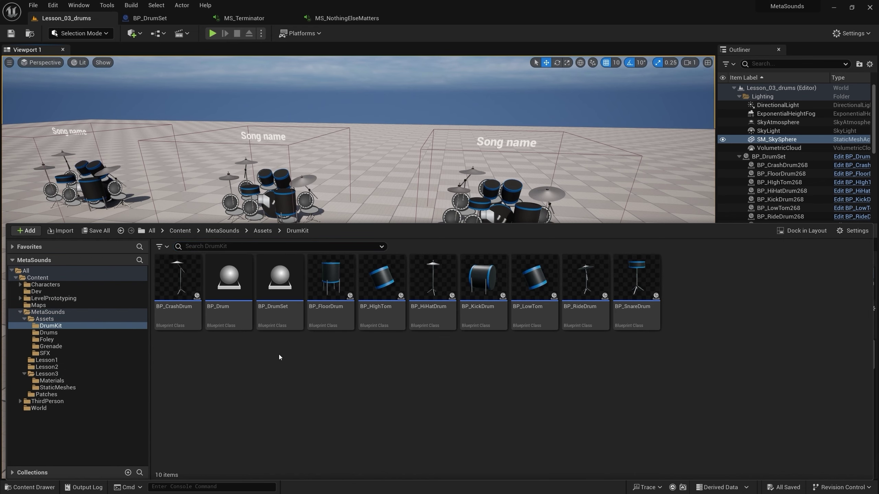
left_click(275, 307)
double_click(276, 307)
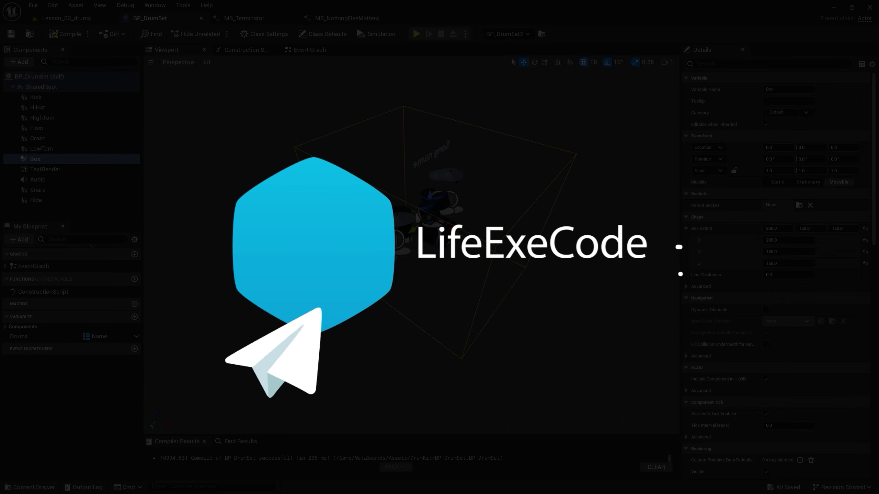
Switch to BP_DrumSet's Event Graph and pan around its nodes
left_click(313, 55)
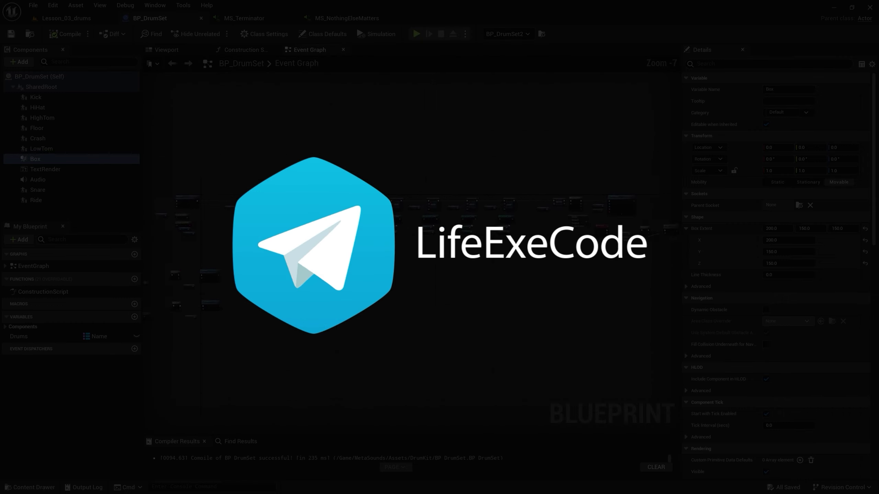
scroll(152, 242, "down", 1)
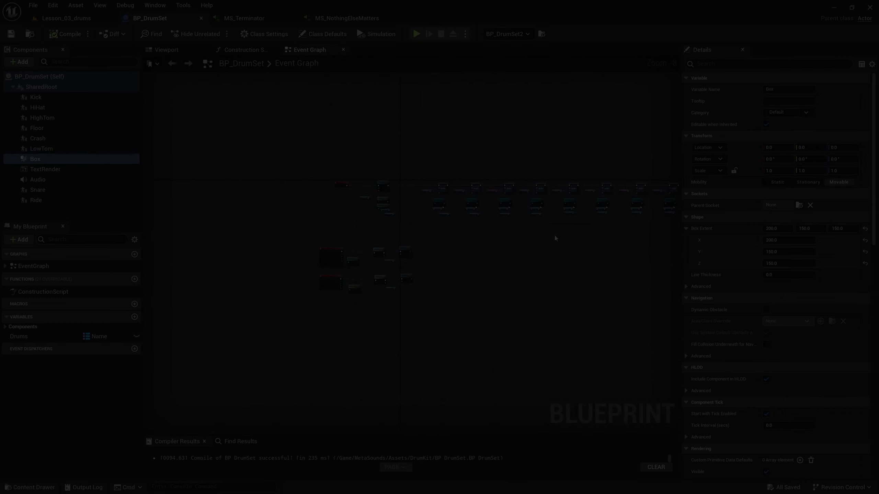
scroll(526, 281, "up", 4)
right_click_drag(526, 280, 422, 300)
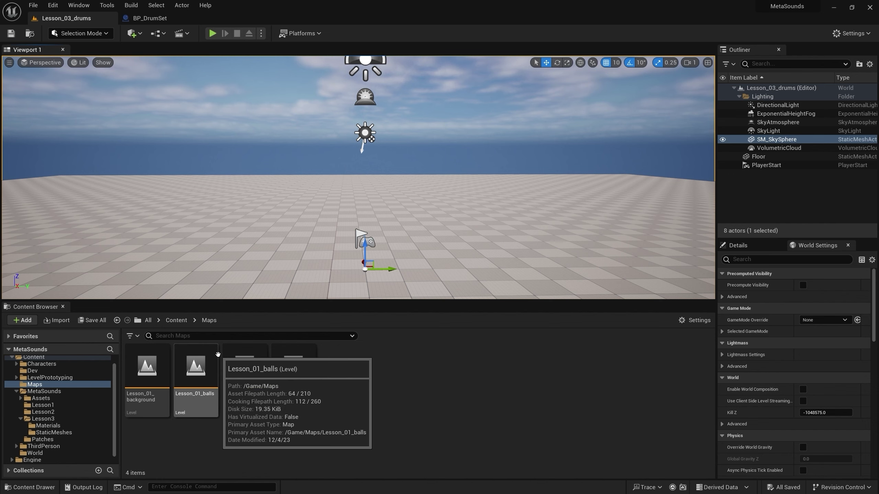
Open the MS_BlurSong2Drums MetaSound from the Lesson2 folder
left_click(65, 412)
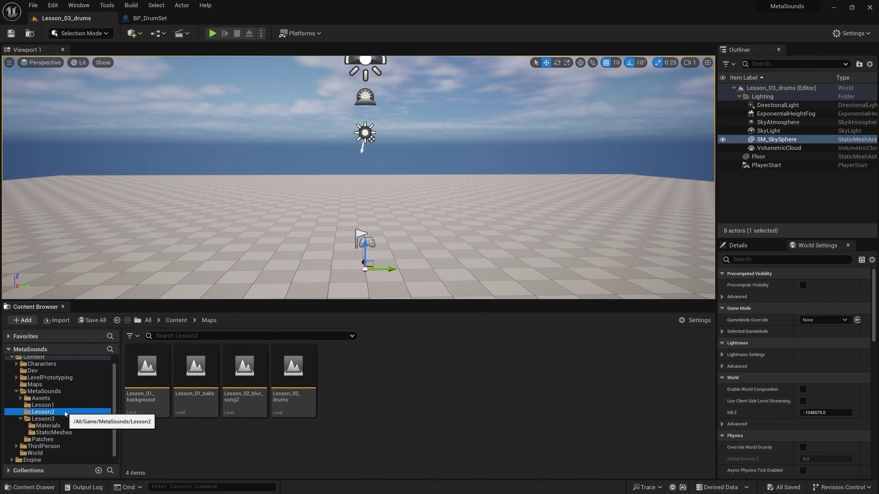
left_click(145, 403)
double_click(145, 402)
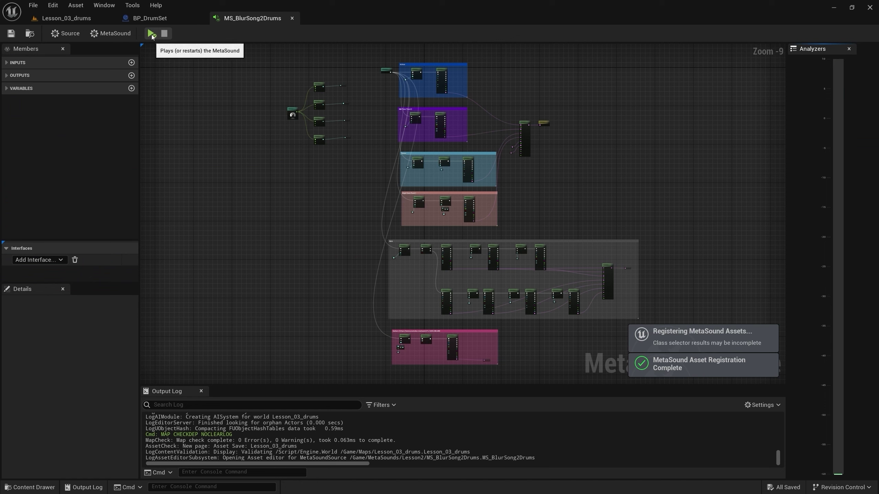
Play MS_BlurSong2Drums, stop it, and go back to the Lesson_03_drums level
left_click(151, 34)
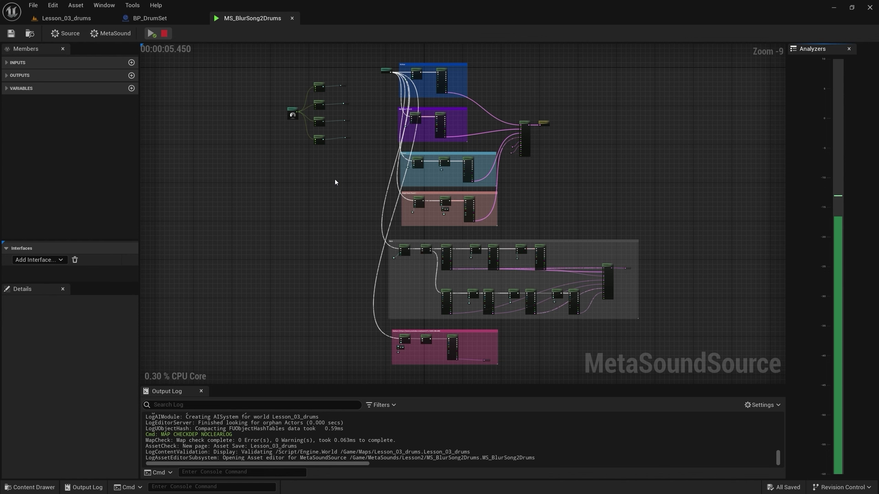
left_click(165, 34)
left_click(64, 23)
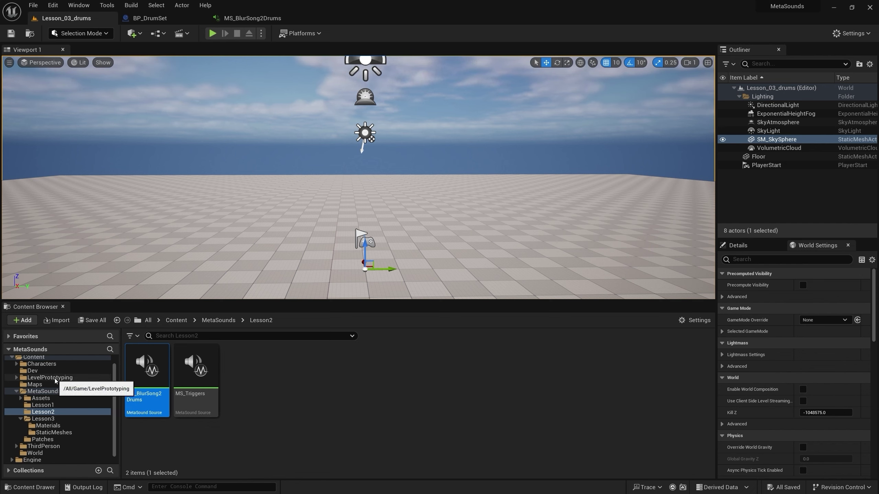
Preview all eleven drum sounds in Assets > Drums, from Snare through Crash
left_click(39, 398)
left_click(135, 379)
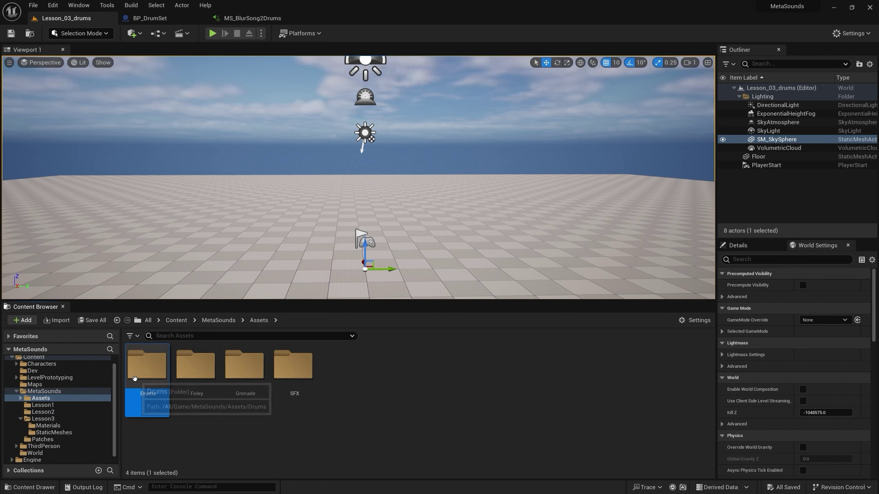
double_click(135, 378)
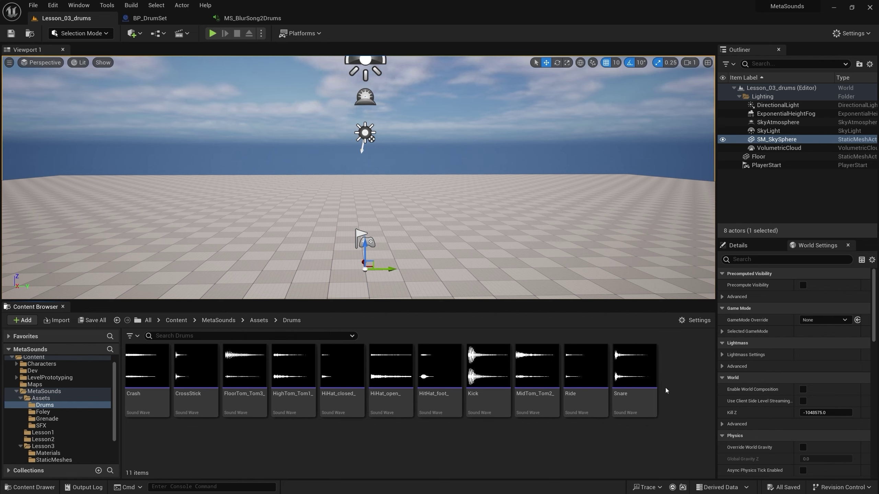
left_click(634, 366)
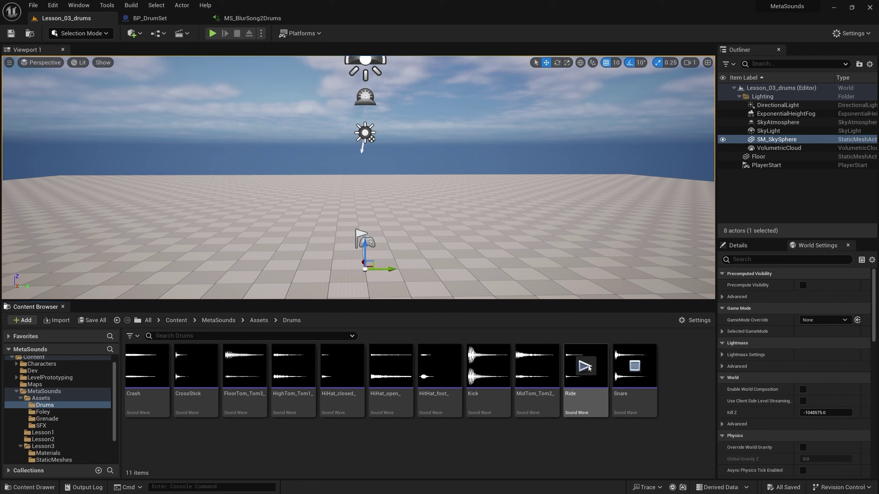
left_click(585, 366)
left_click(536, 366)
left_click(488, 366)
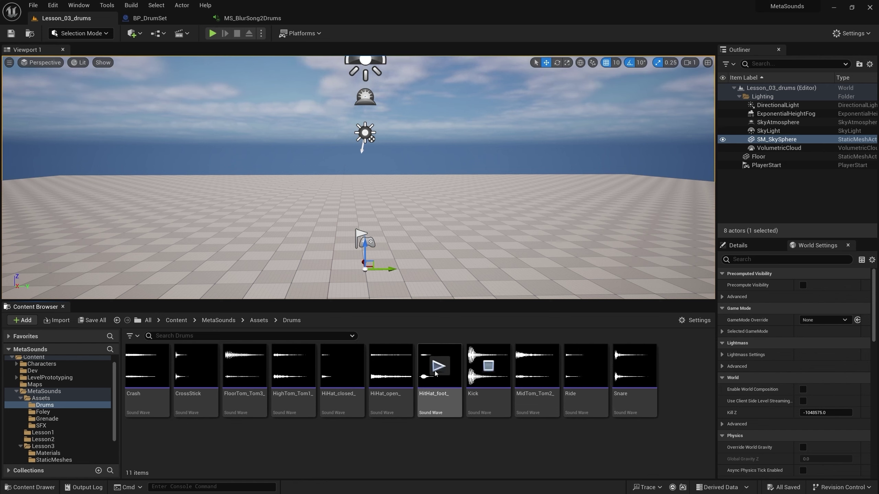
left_click(438, 367)
left_click(391, 367)
left_click(342, 367)
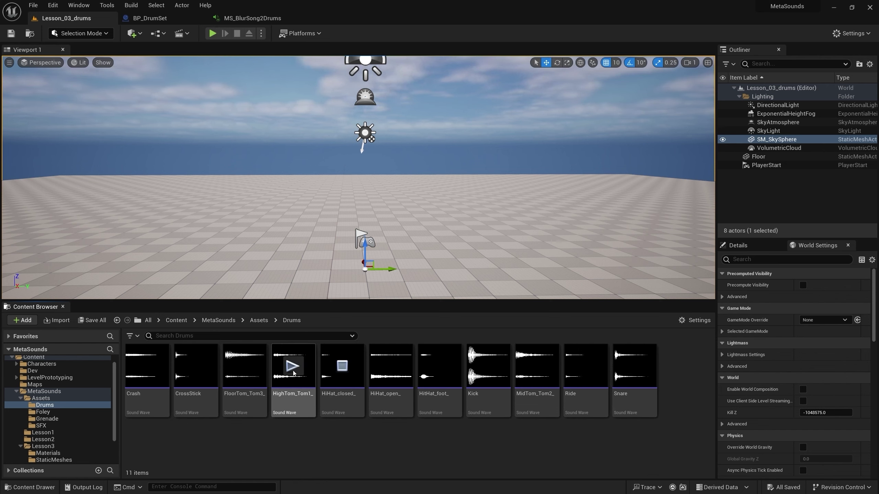
left_click(292, 366)
left_click(245, 366)
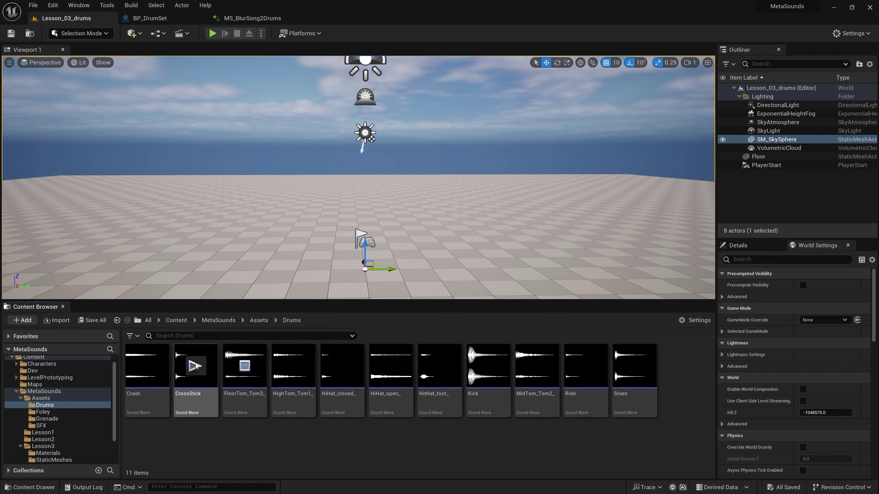
left_click(195, 366)
left_click(147, 366)
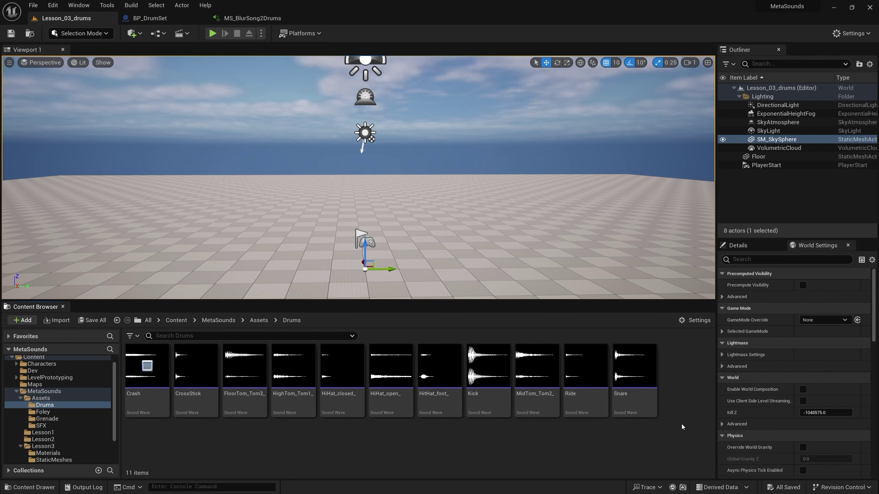
Browse the Maps folder, then show the Lesson3 folder of drum Blueprints
left_click(35, 385)
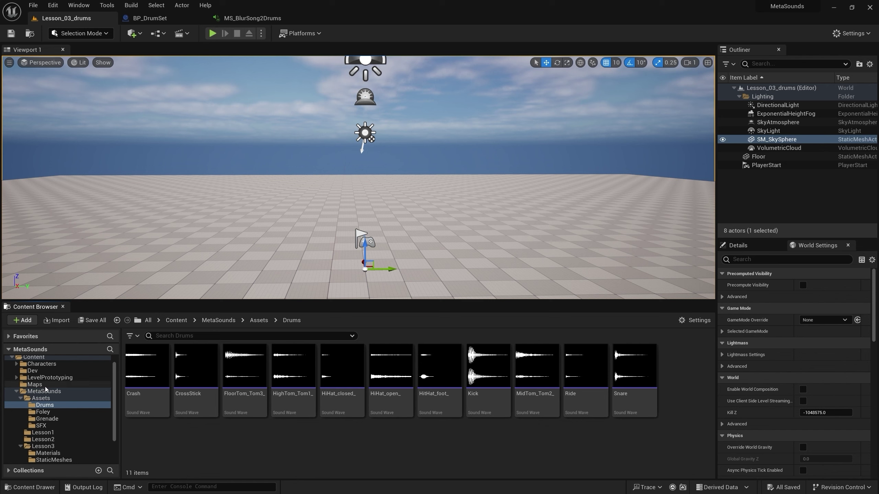
left_click(303, 408)
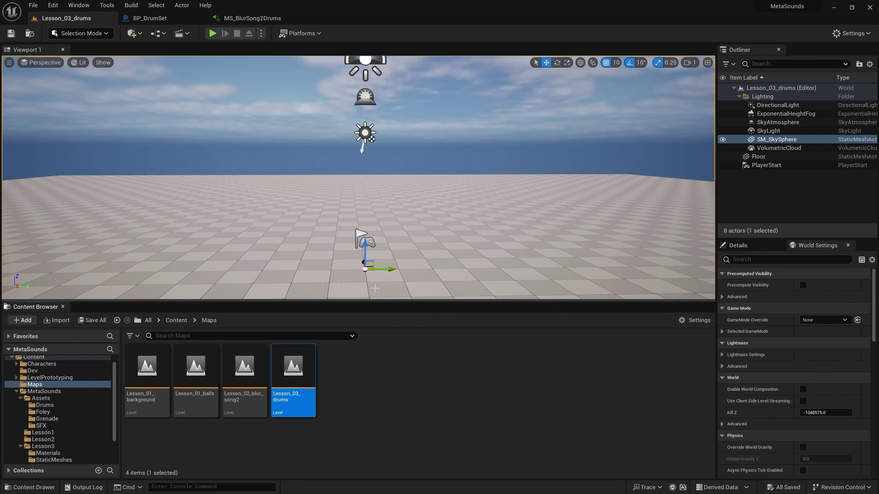
left_click(70, 445)
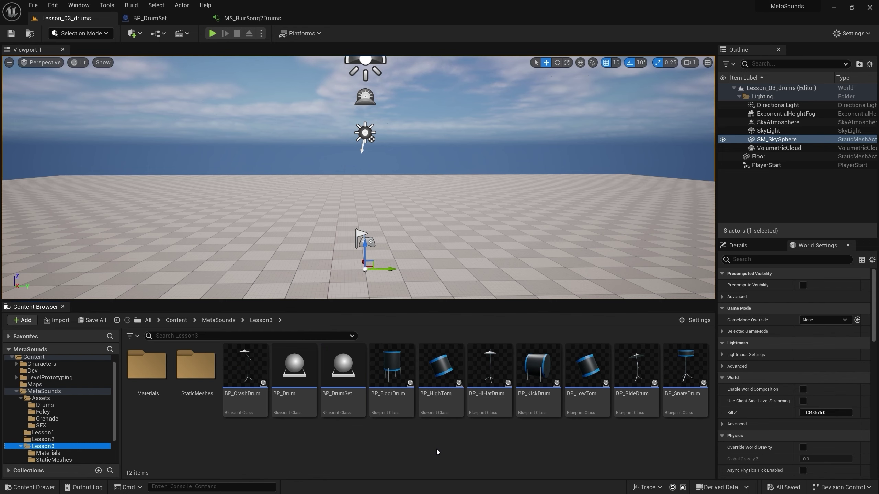
Drag BP_DrumSet into the level and frame the view on it with F
left_click(343, 367)
right_click_drag(324, 237, 325, 238)
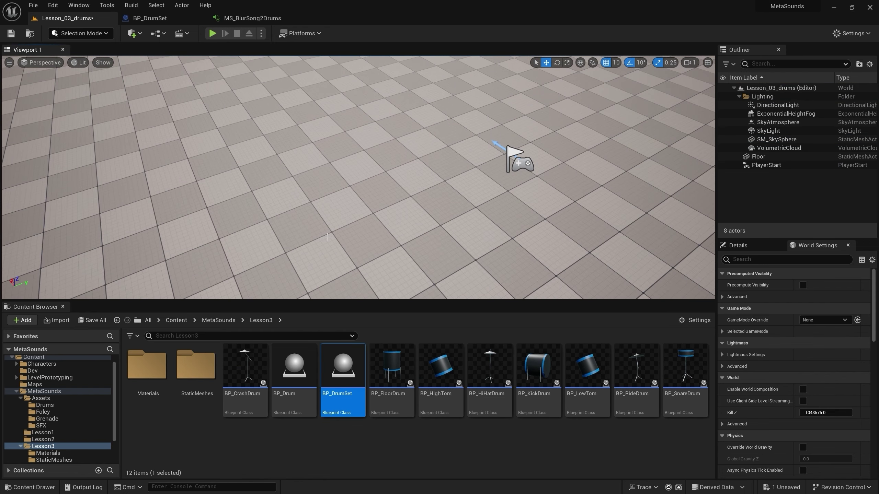
scroll(327, 237, "down", 5)
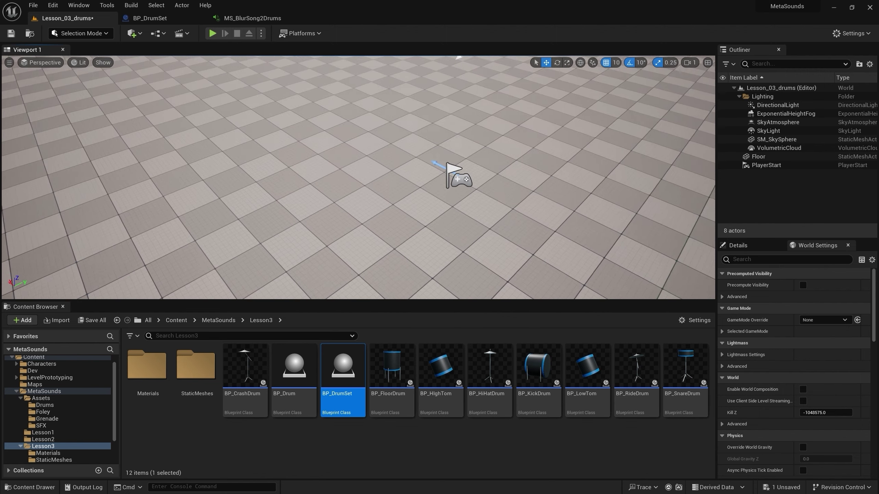
left_click_drag(334, 372, 357, 201)
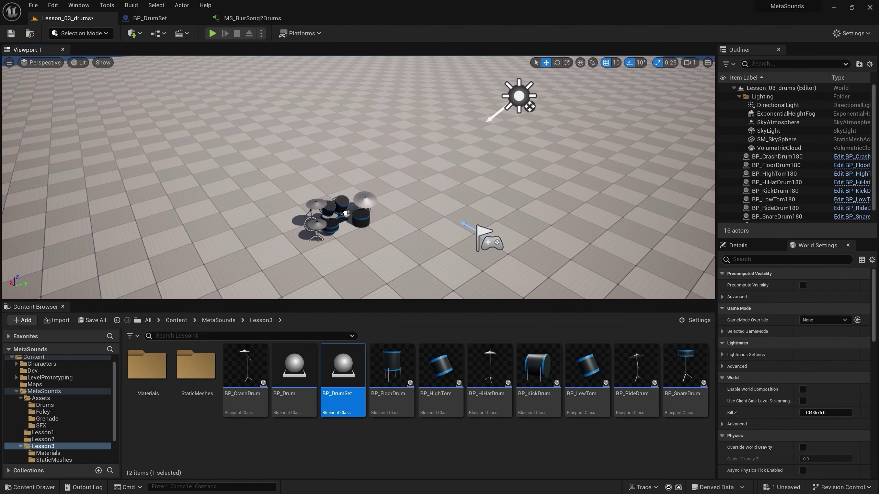
key("f")
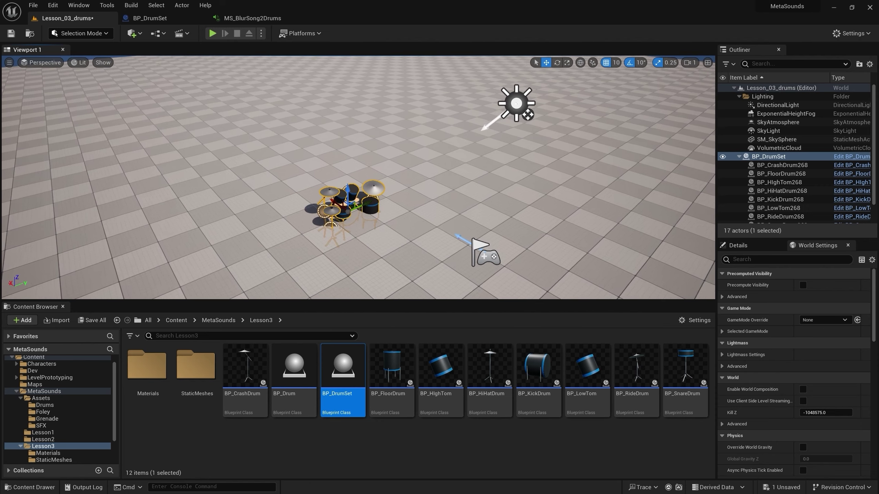
Orbit back to show the player start, deselect the drum set, and start a play test
left_click_drag(300, 145, 368, 125, "alt")
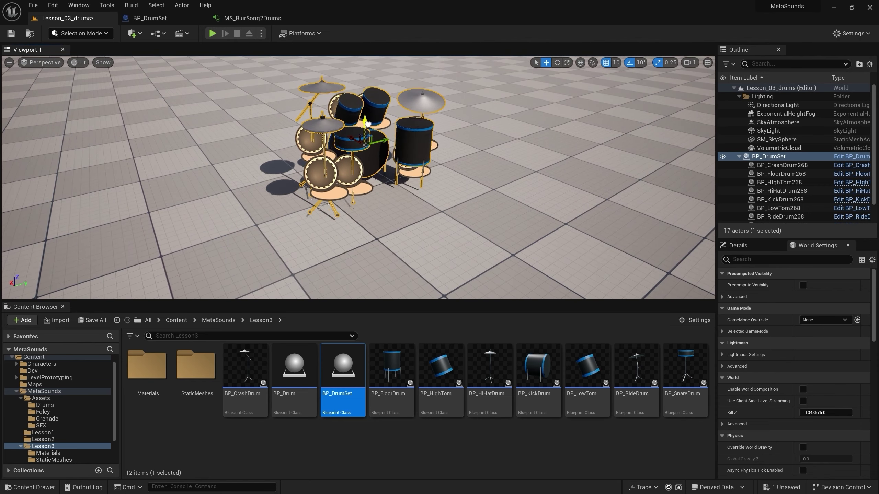
left_click(323, 121)
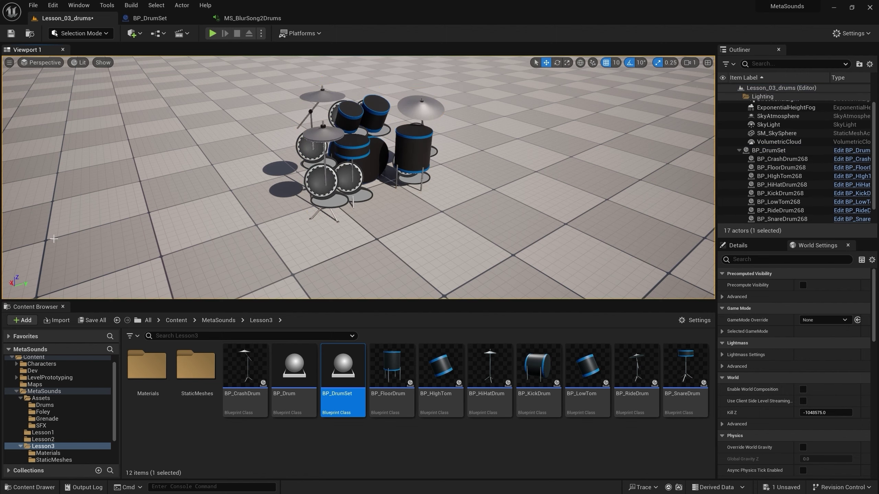
mouse_move(324, 121)
left_mouse_down()
mouse_move(304, 163)
mouse_move(239, 65)
left_mouse_up()
left_click(213, 33)
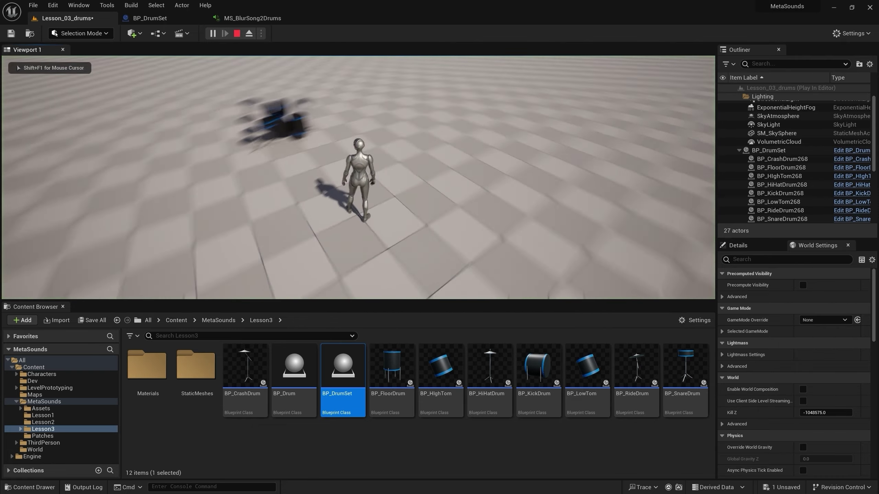
Walk the character up to the drum set, end the play test, and turn toward the kit
key("w")
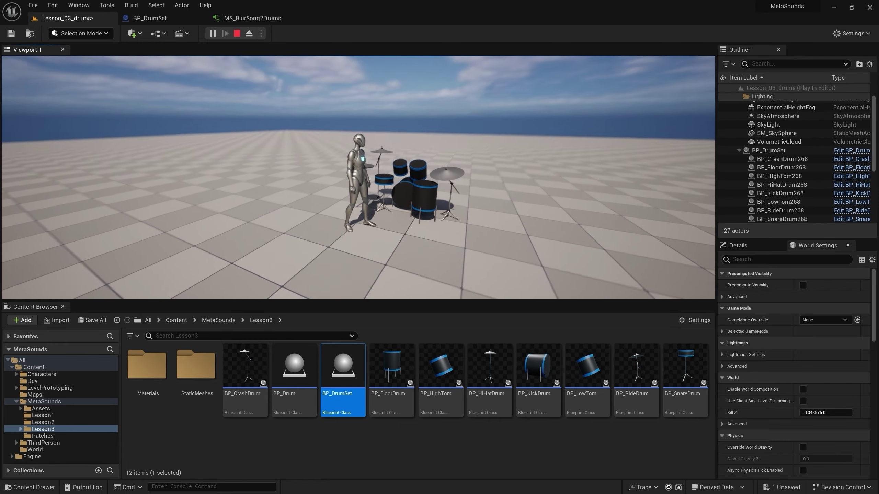
key("Escape")
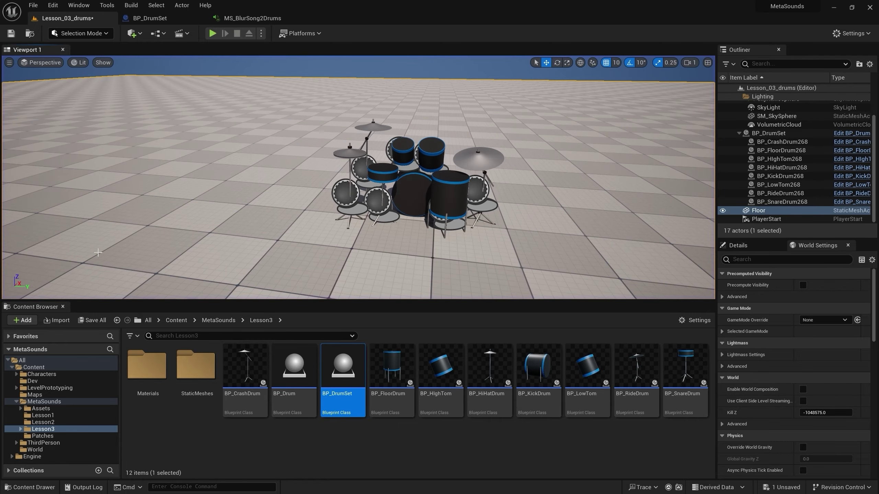
right_click_drag(249, 217, 343, 205)
Zoom the viewport around the drum kit and select it in the level
scroll(372, 136, "up", 2)
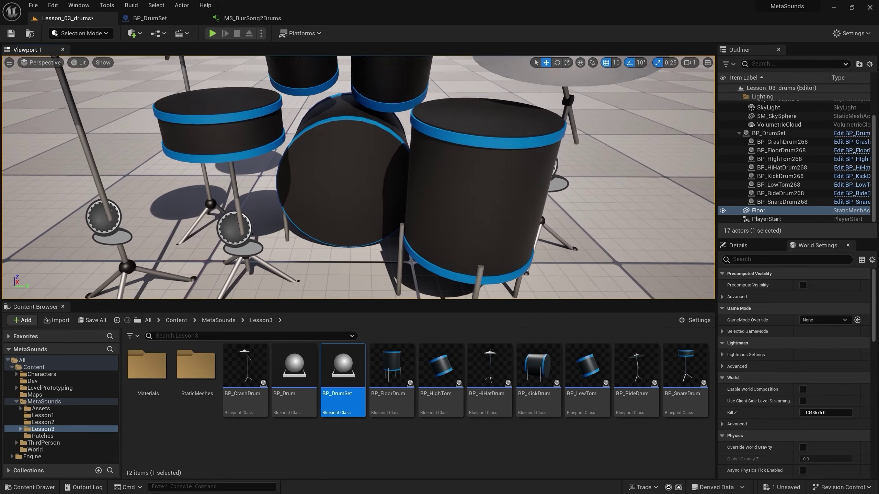
scroll(372, 136, "down", 3)
scroll(372, 136, "down", 3)
scroll(373, 136, "up", 2)
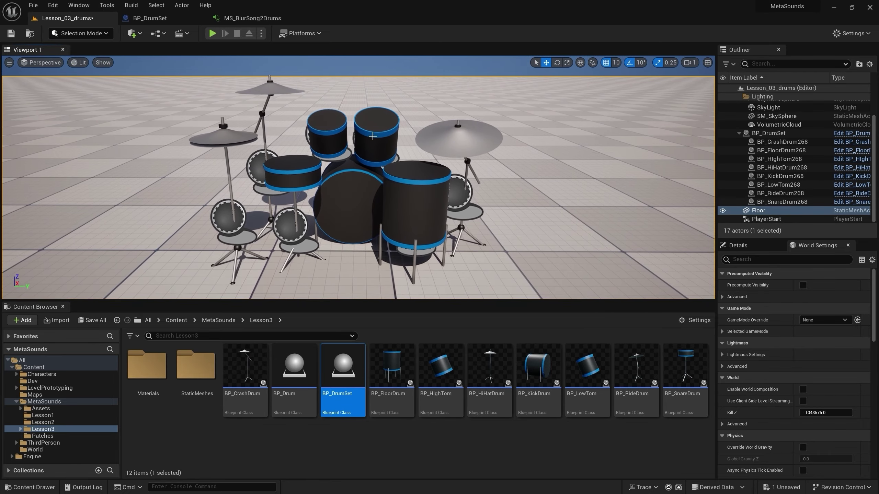
left_click(372, 136)
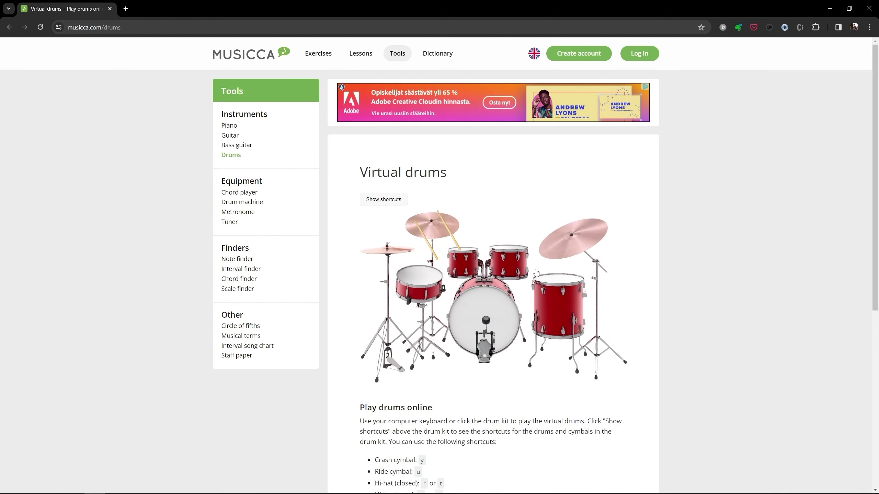
Hit the toms, play hi-hat, crash and ride with T, Y, U, then return to Unreal
left_click(562, 307)
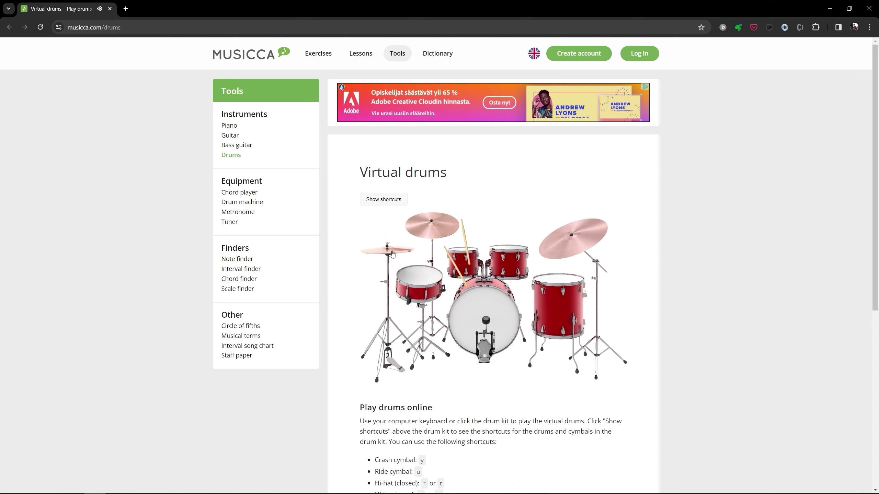
key("t")
key("y")
key("u")
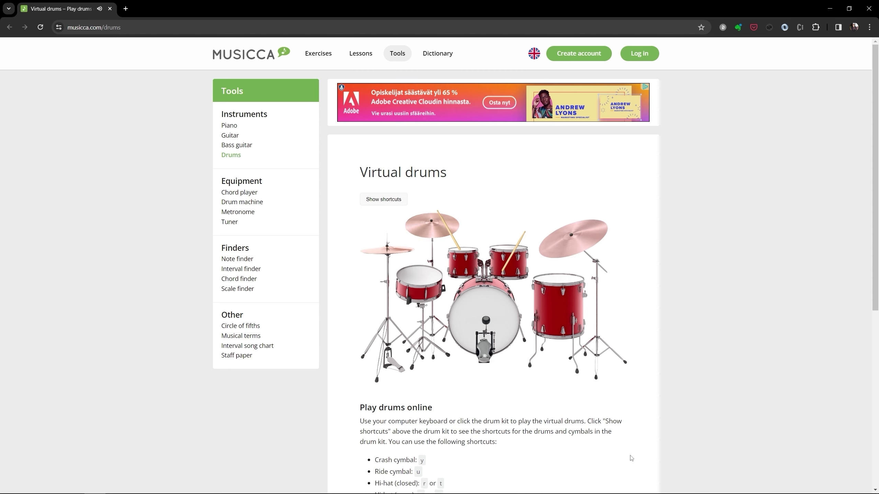
mouse_move(633, 492)
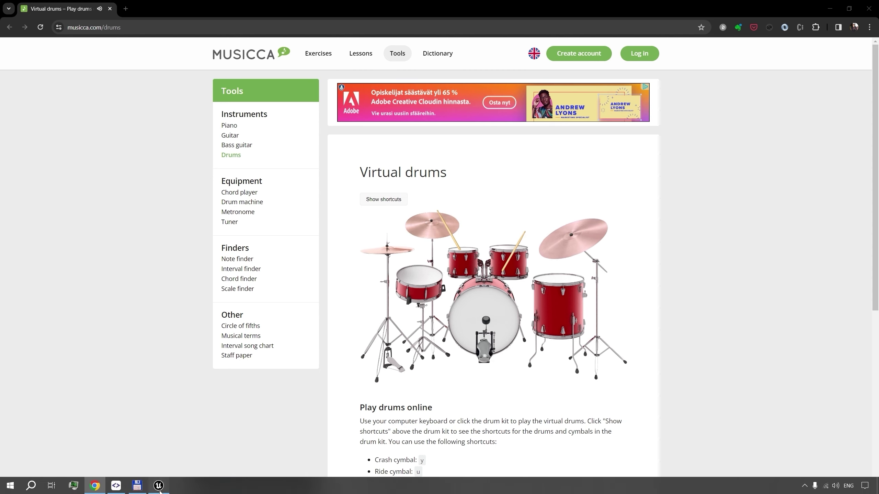
left_click(159, 485)
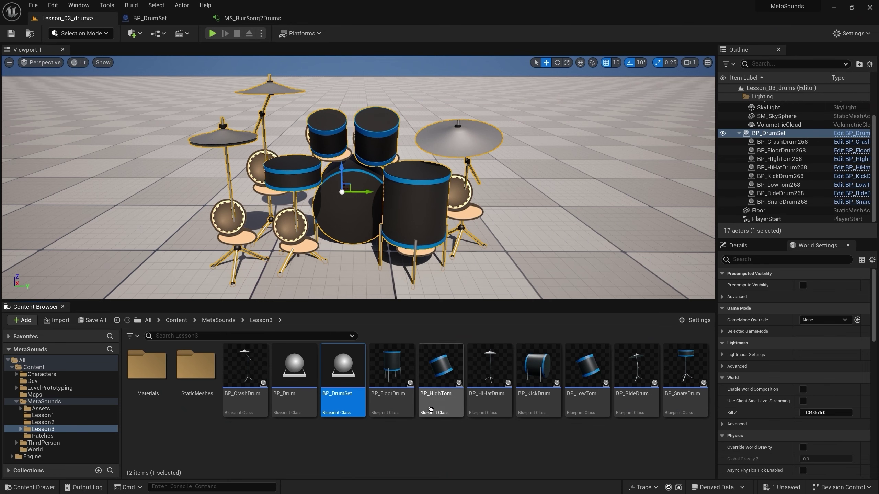
Open BP_FloorDrum and inspect its FloorDrum mesh and Foot3 leg components
double_click(393, 367)
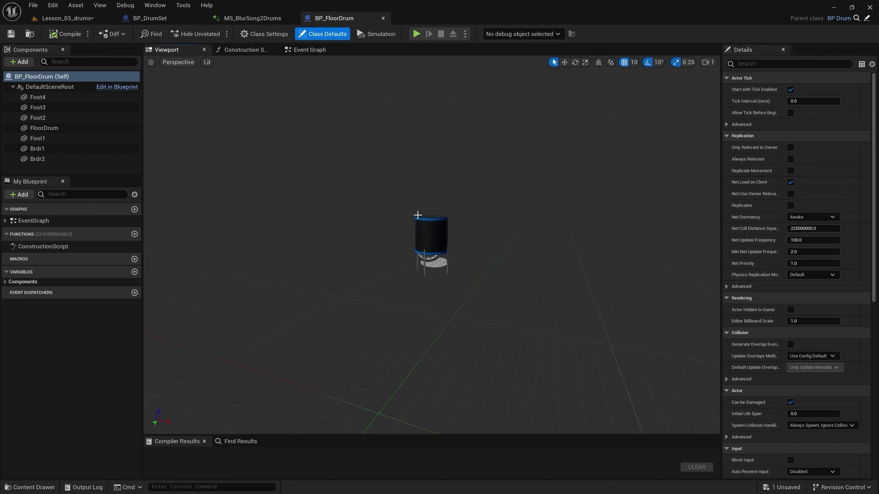
left_click_drag(417, 215, 446, 179)
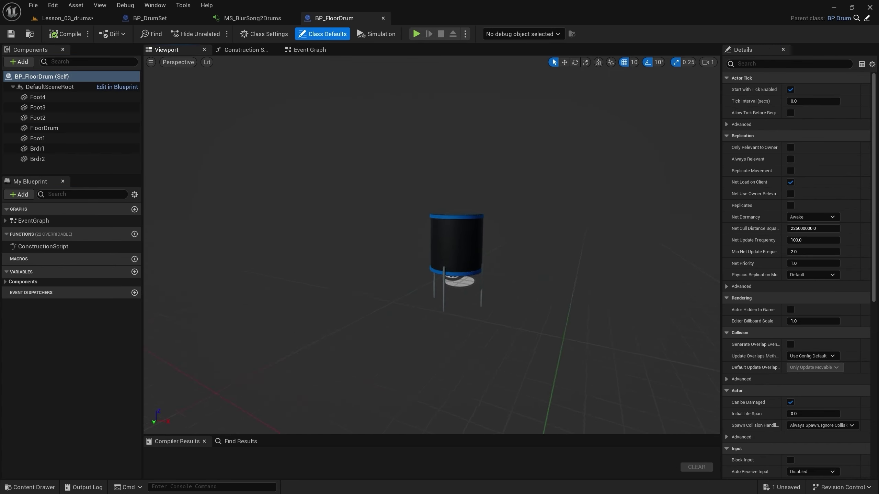
left_click(443, 193)
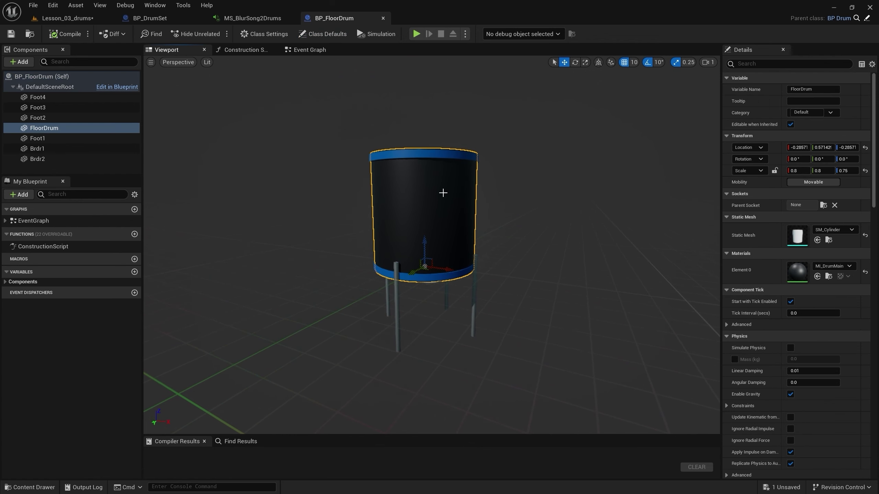
left_click(396, 300)
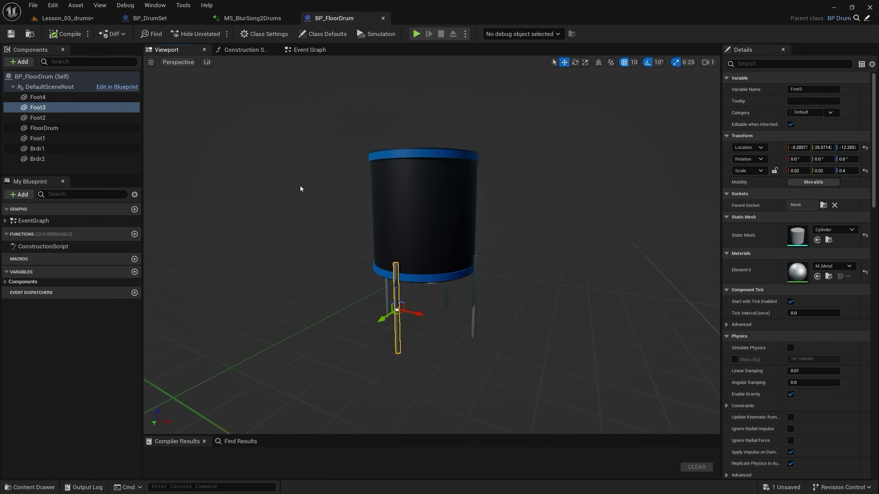
left_click(89, 20)
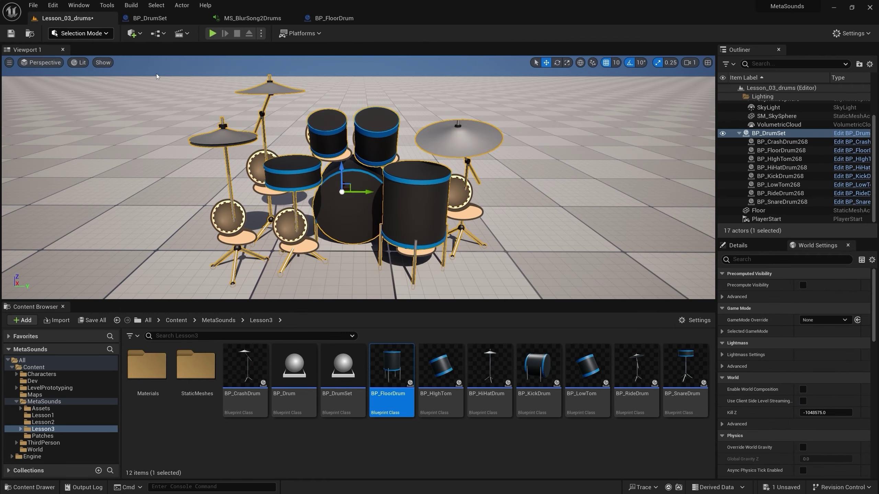
Open BP_KickDrum and its parent BP_Drum, viewing each 3D preview
double_click(533, 398)
left_click(180, 50)
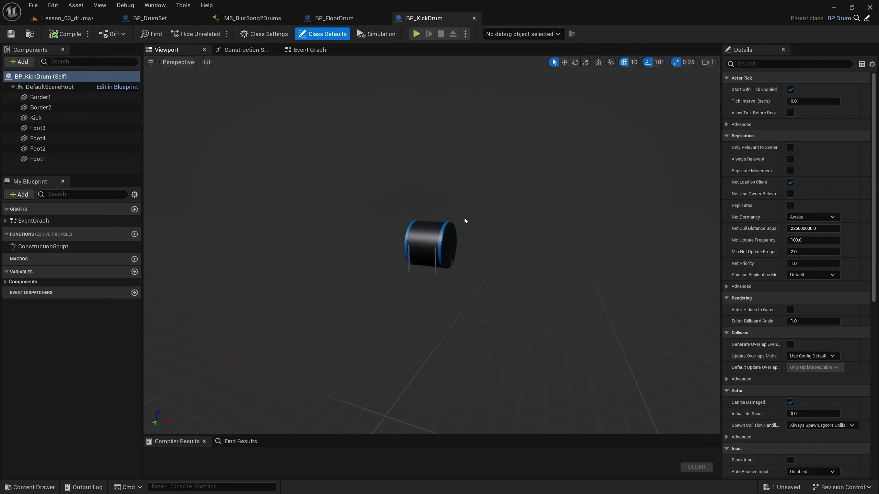
left_click(867, 18)
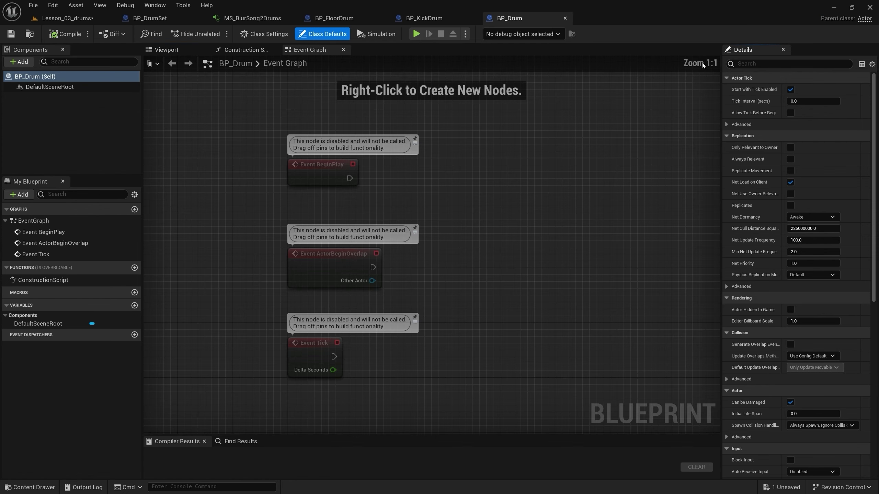
left_click(169, 53)
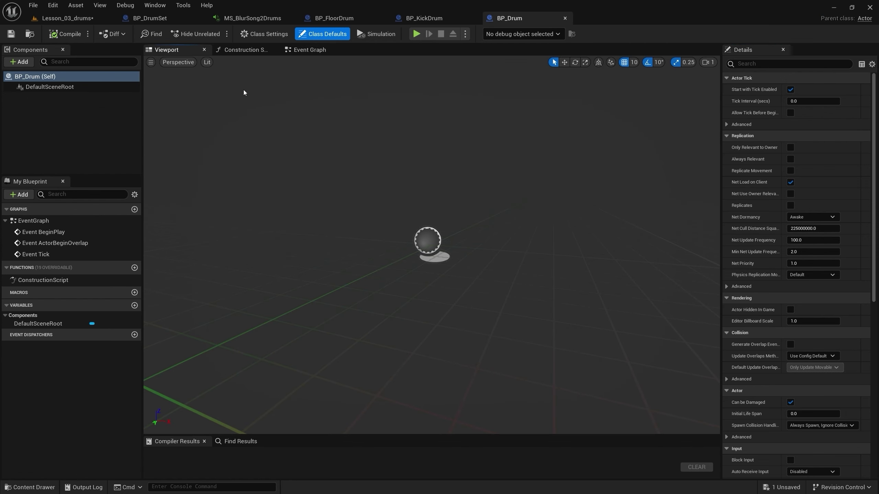
left_click(88, 19)
Show BP_DrumSet's Viewport with a taller components list and zoom into the kit
left_click(149, 18)
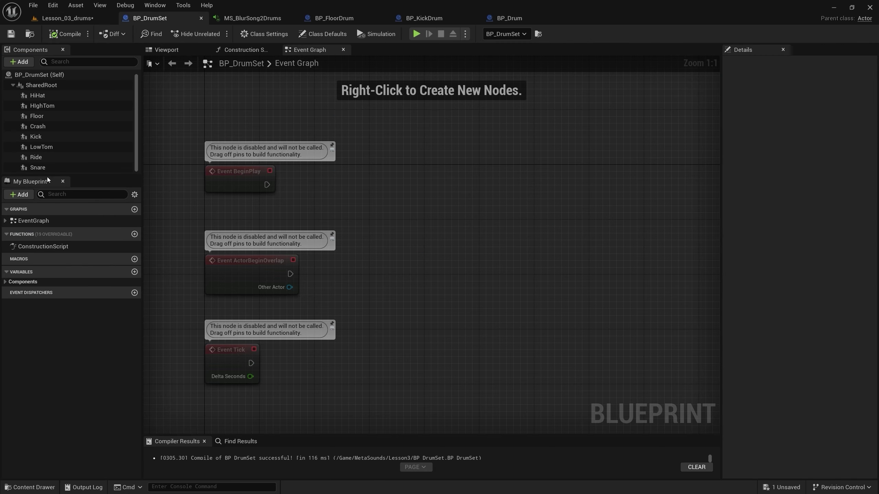
left_click_drag(88, 175, 88, 220)
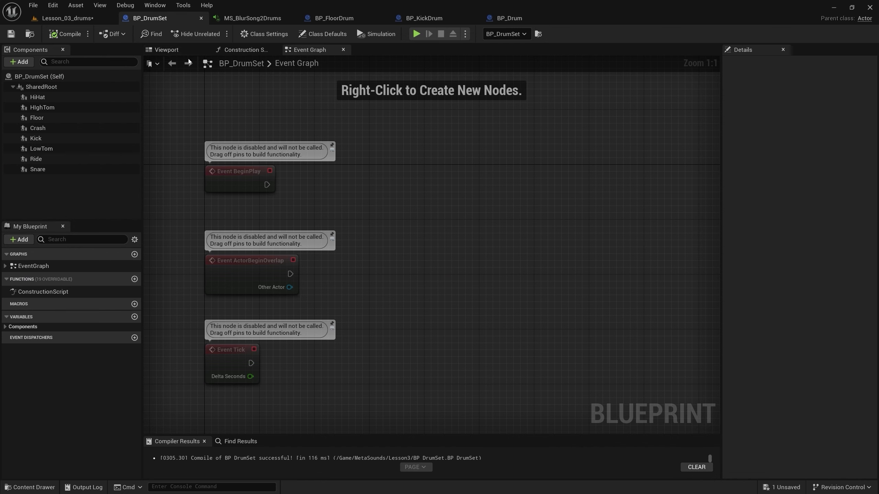
left_click(165, 50)
scroll(421, 313, "up", 1)
scroll(421, 312, "up", 3)
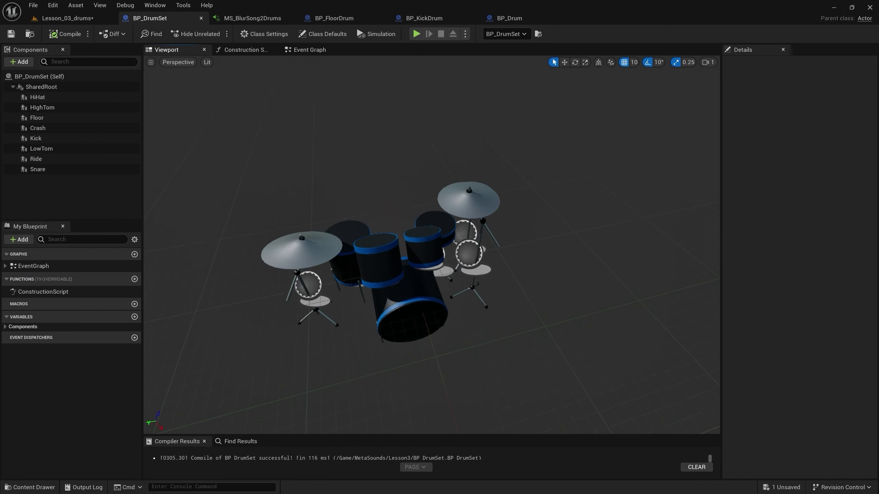
scroll(421, 313, "up", 3)
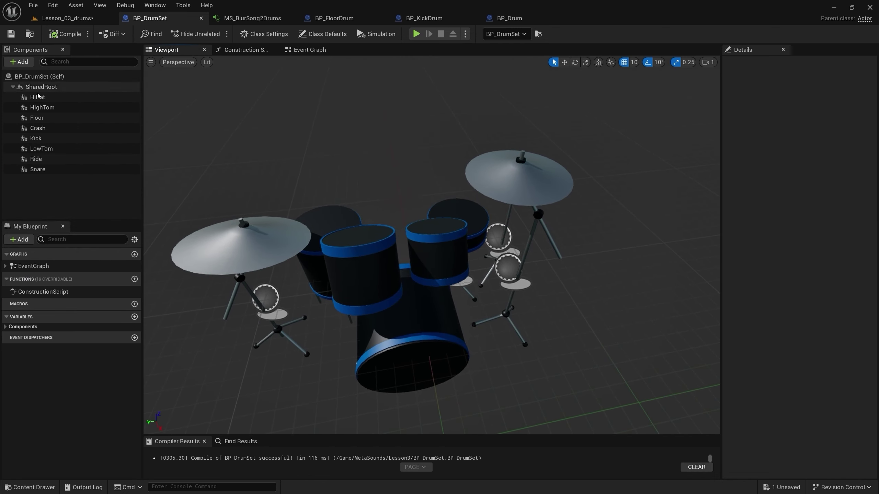
Select each component in turn: HiHat, HighTom, Crash, Kick, LowTom, Ride and Snare
left_click(38, 97)
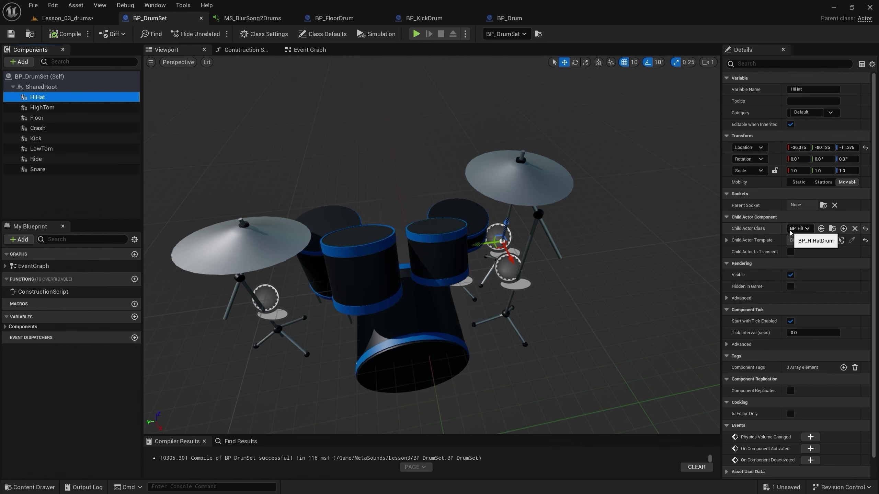
left_click(720, 234)
left_click_drag(720, 233, 680, 233)
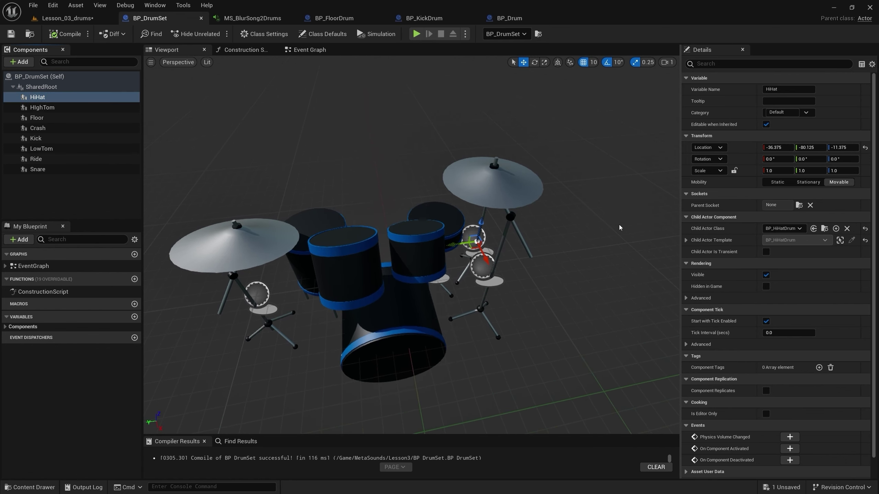
left_click(30, 110)
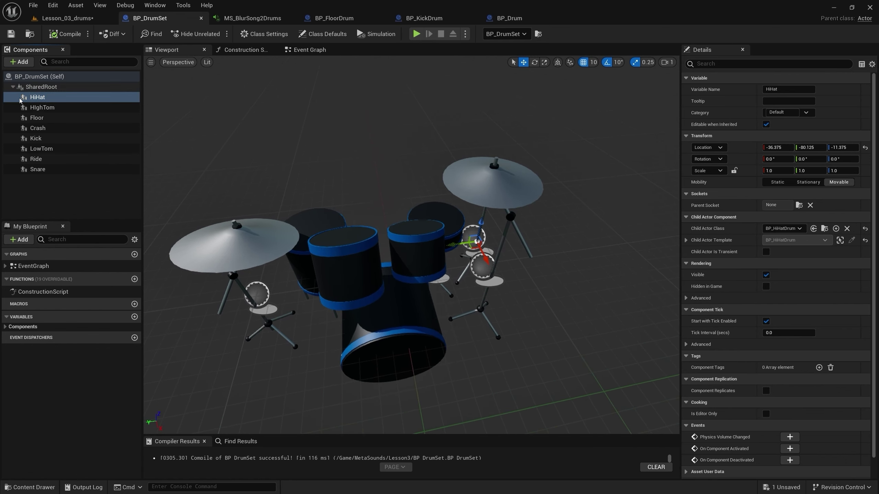
left_click(37, 128)
left_click(39, 138)
left_click(48, 149)
left_click(38, 159)
left_click(38, 169)
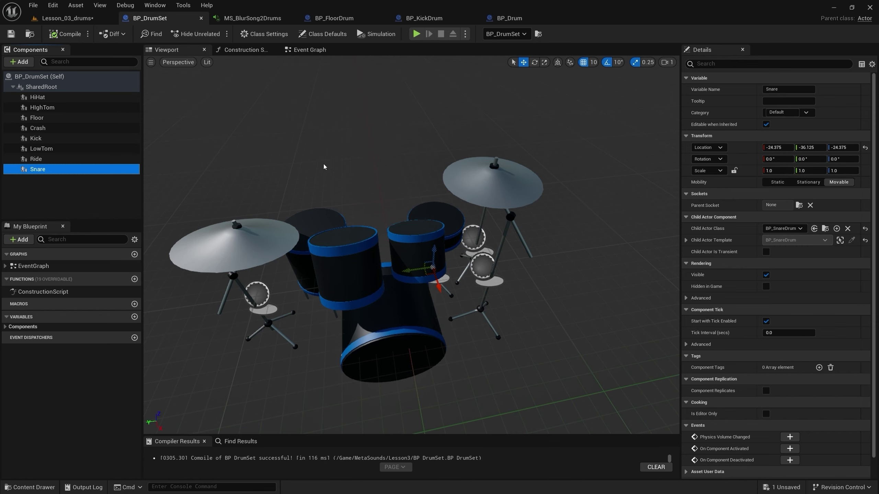
Frame the whole drum set in the Viewport and close the Compiler Results and Find Results panels
left_click_drag(323, 167, 324, 167, "alt")
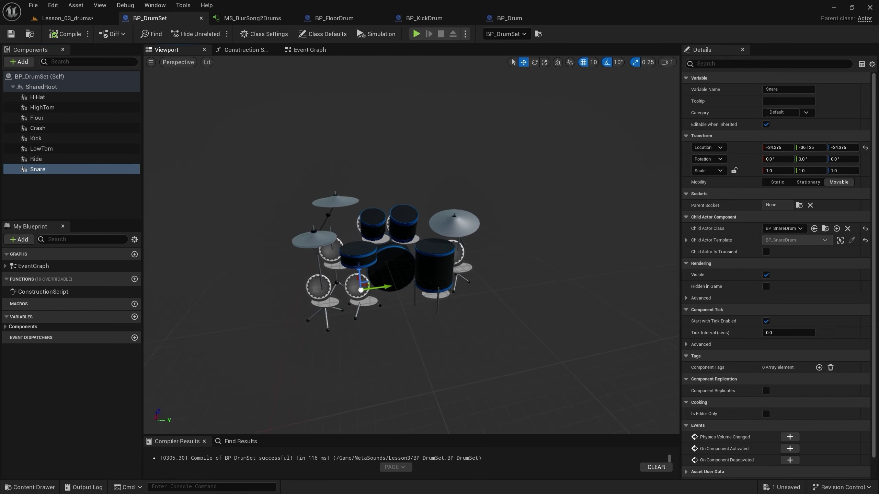
scroll(318, 250, "up", 2)
scroll(318, 250, "up", 4)
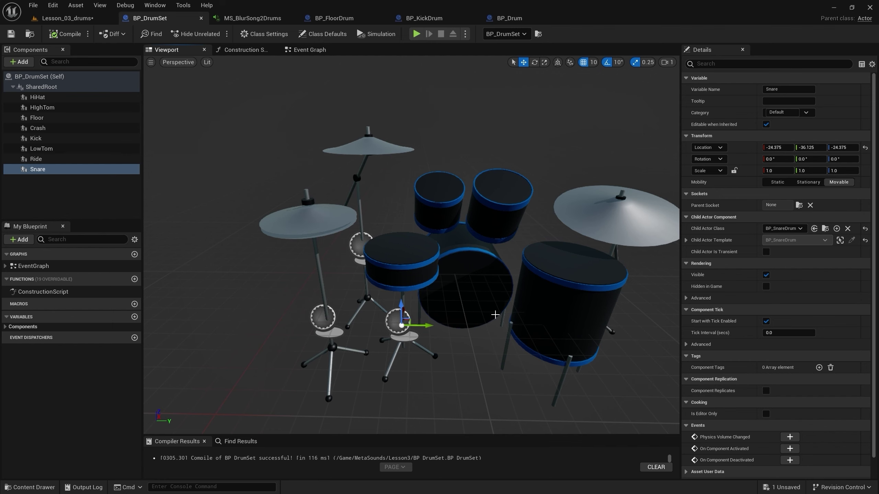
middle_click_drag(474, 310, 344, 297)
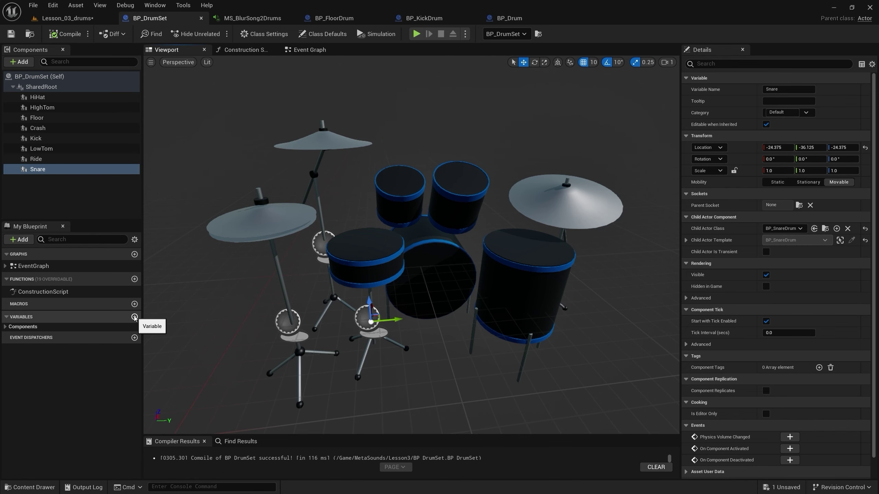
left_click(204, 442)
left_click(210, 442)
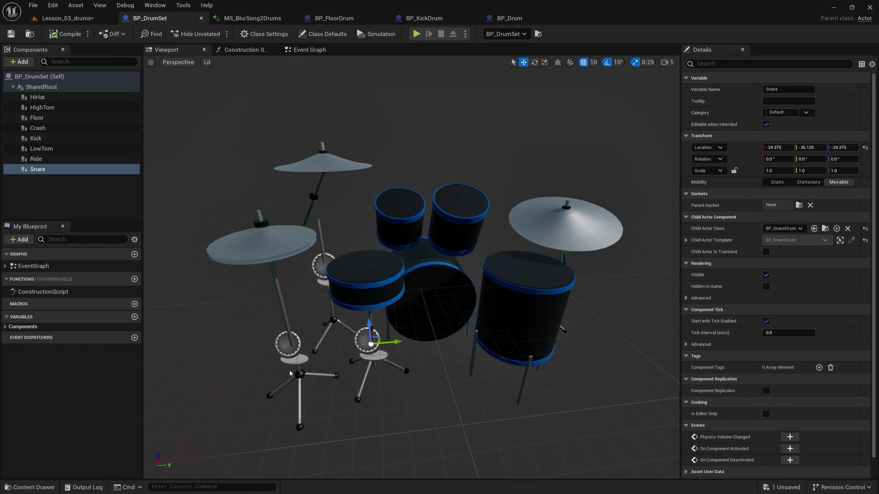
Add a String variable named Drums to BP_DrumSet
left_click(134, 320)
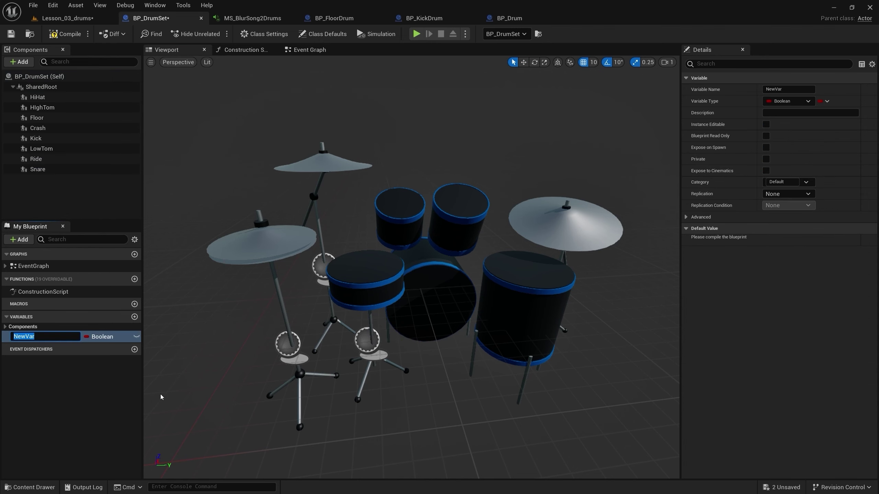
type("Drums")
key("Return")
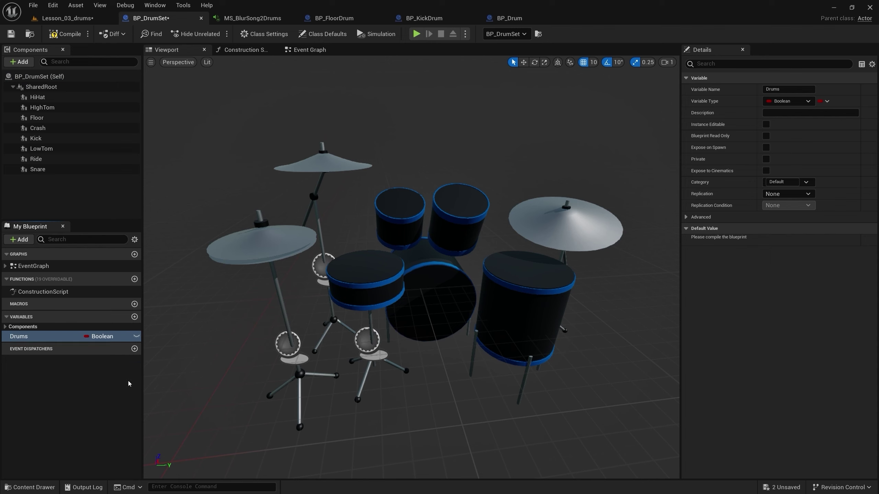
left_click(97, 338)
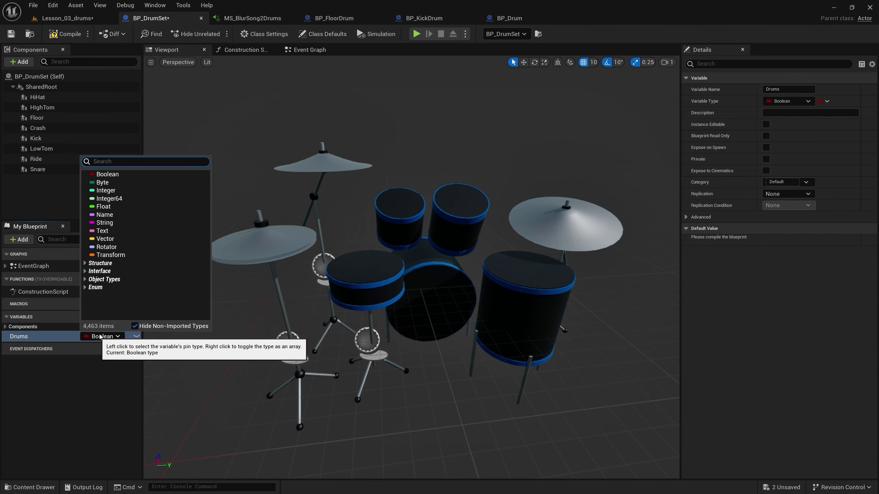
left_click(104, 223)
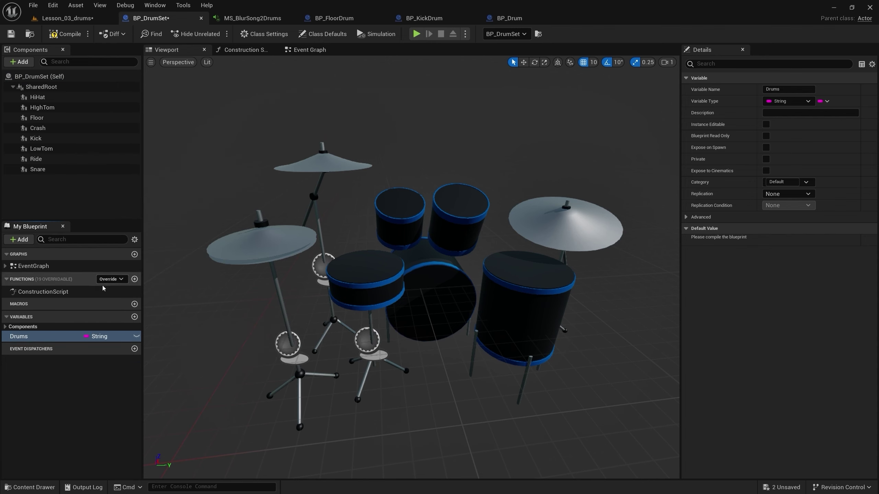
Make Drums a Map with BP Drum Object Reference values, then compile and save
left_click(824, 101)
left_click(817, 148)
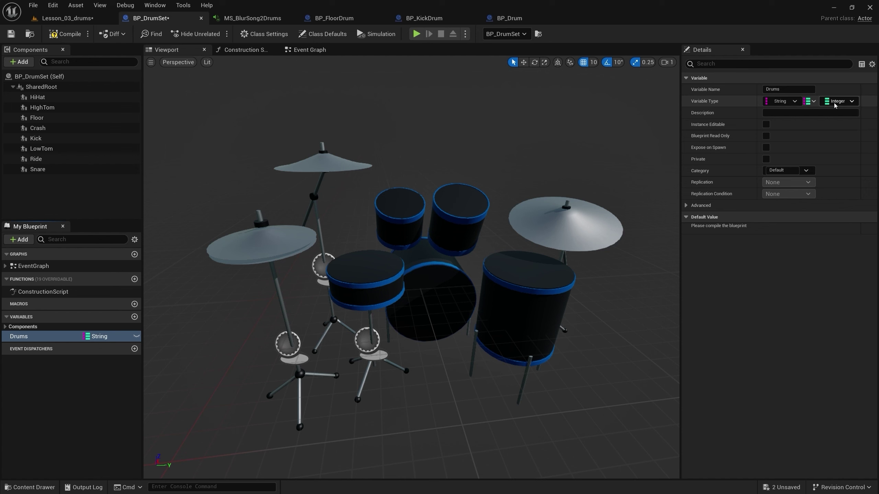
left_click(793, 103)
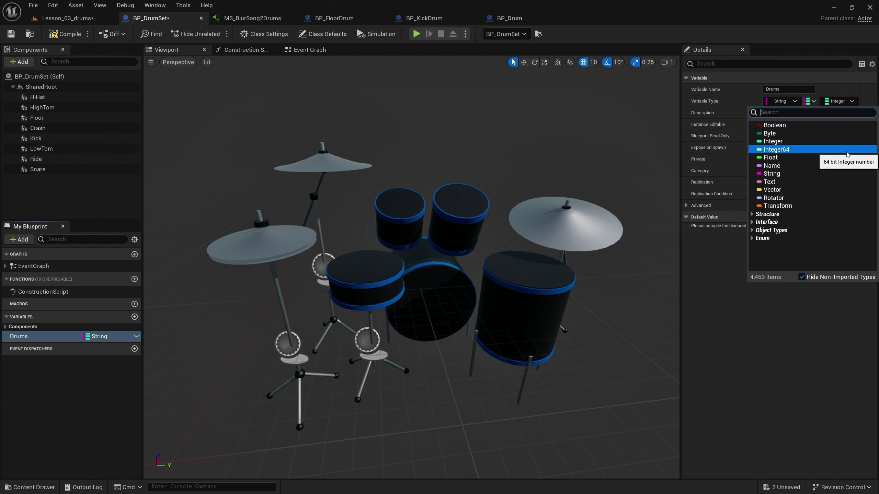
type("bp_dru")
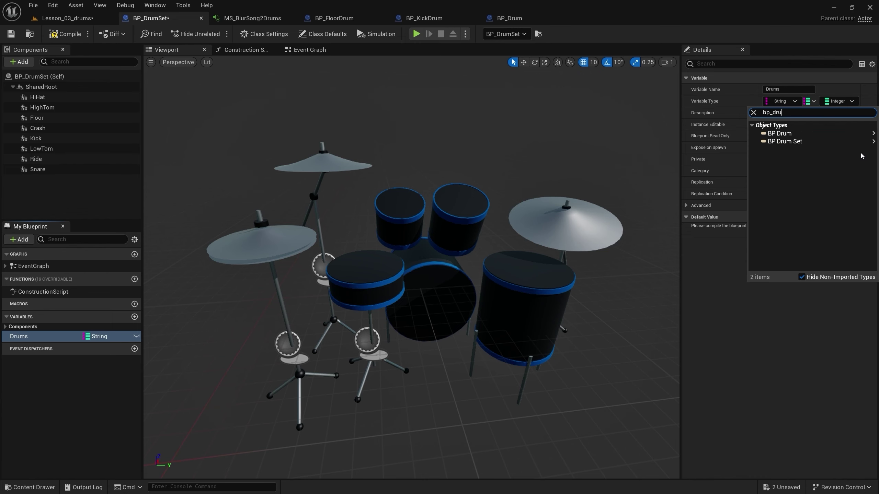
mouse_move(830, 134)
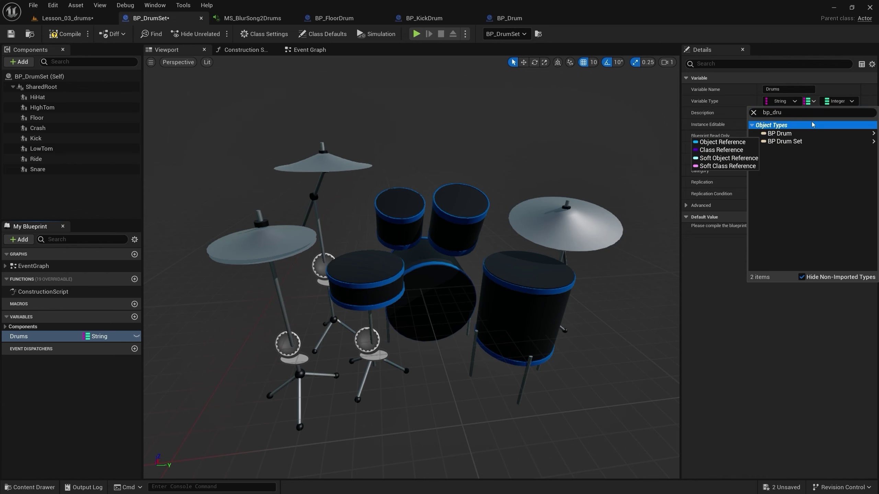
left_click(754, 138)
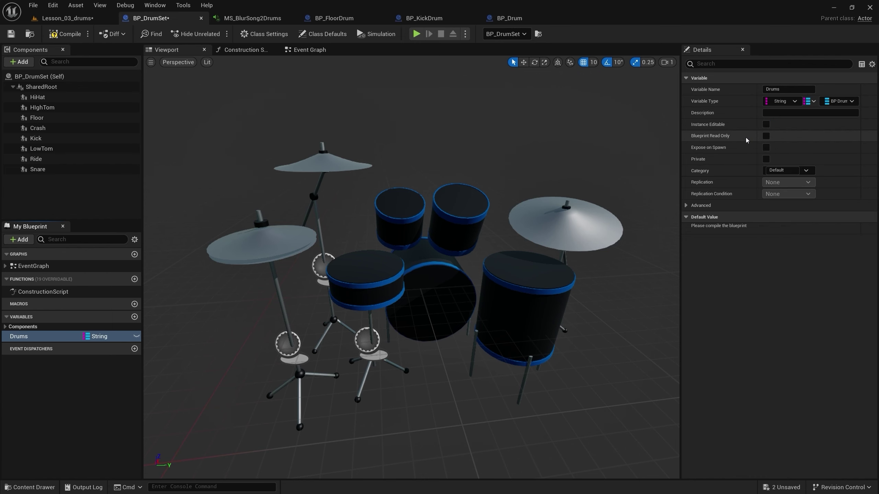
key("ctrl+s")
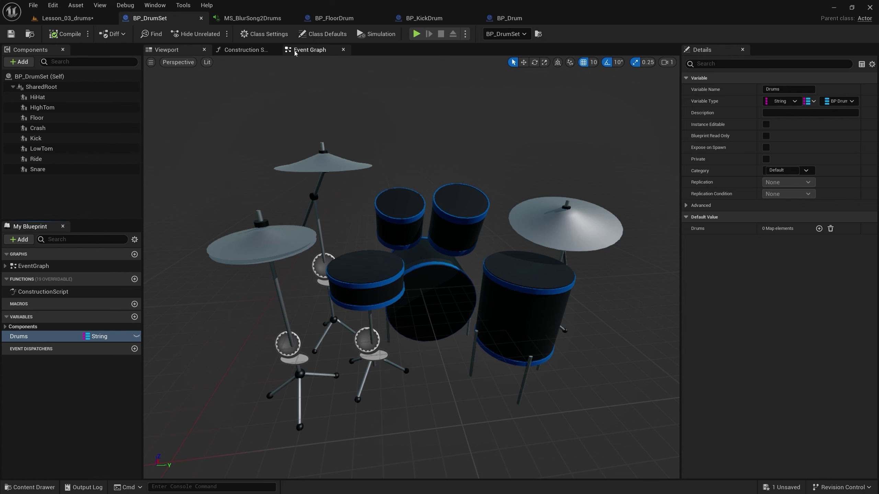
Delete the Overlap and Tick event nodes from BP_DrumSet's Event Graph
left_click(305, 54)
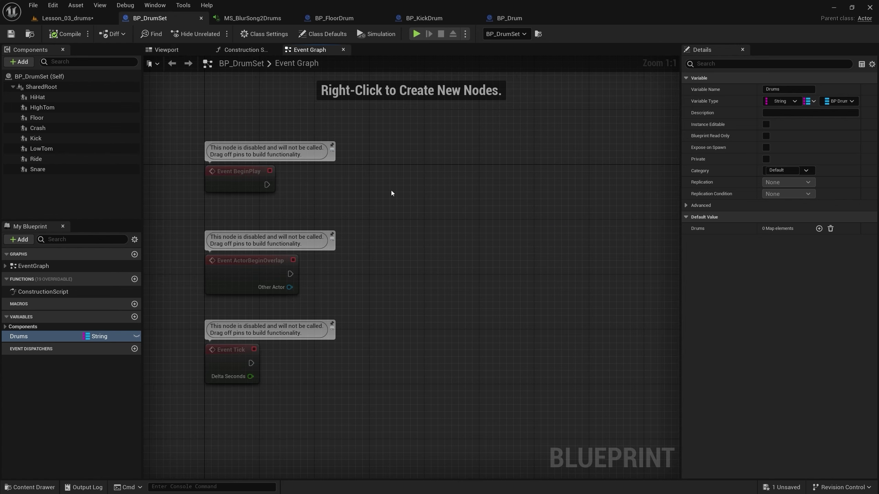
left_click_drag(329, 402, 212, 250)
key("Delete")
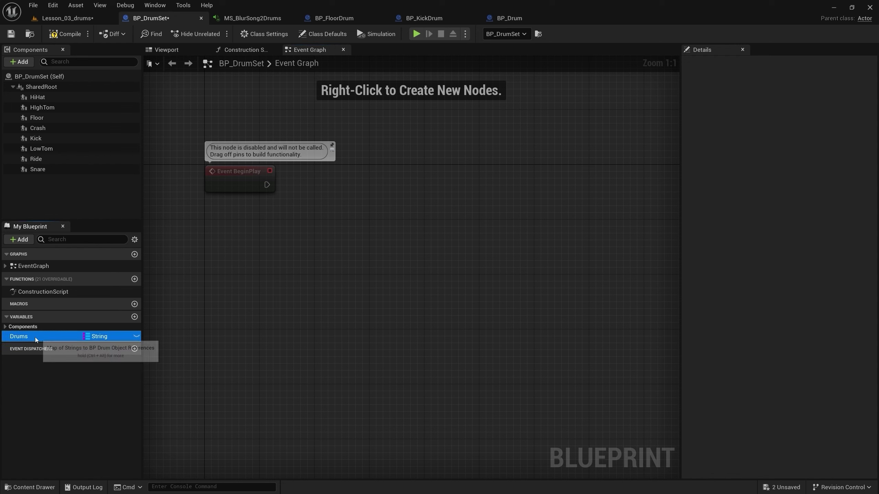
Wire a Drums getter into a Map Add node keyed HiHat, and place a HiHat getter
left_click_drag(35, 337, 288, 229)
left_click(282, 235)
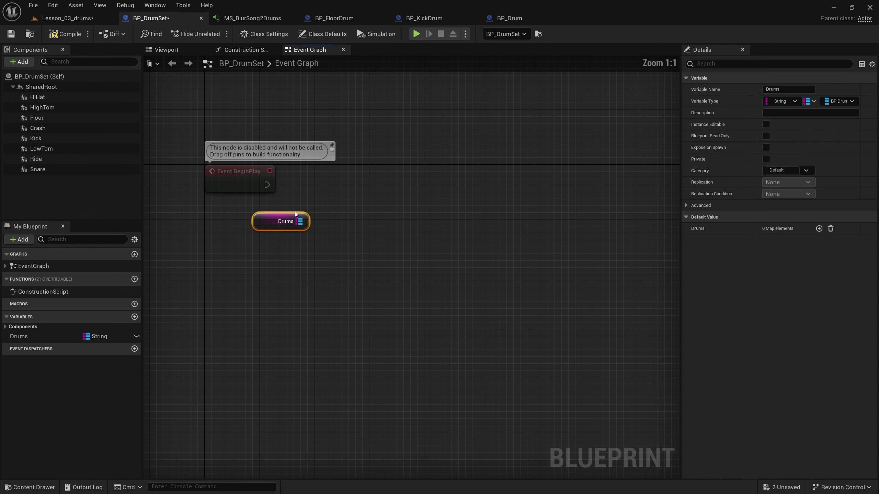
left_click_drag(300, 221, 388, 187)
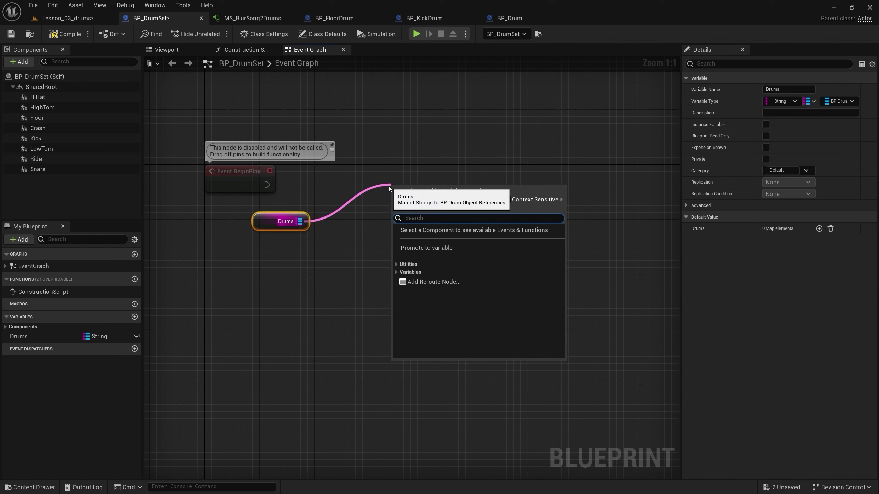
type("add")
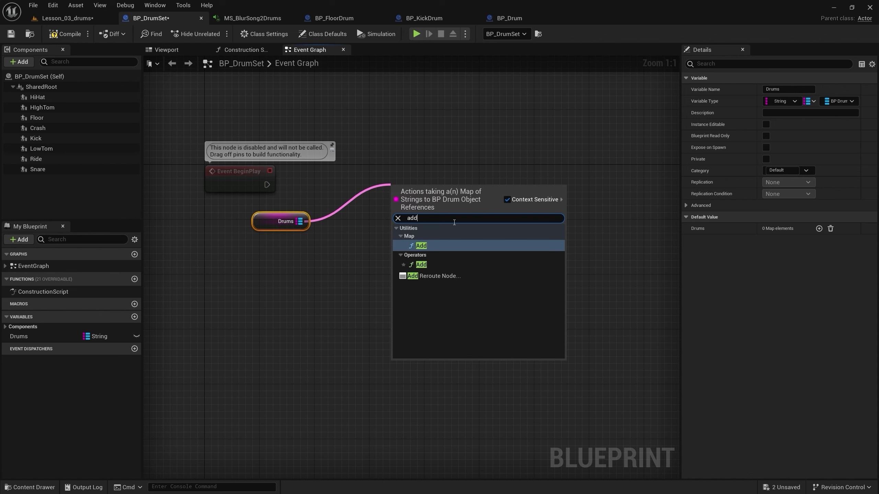
left_click(430, 248)
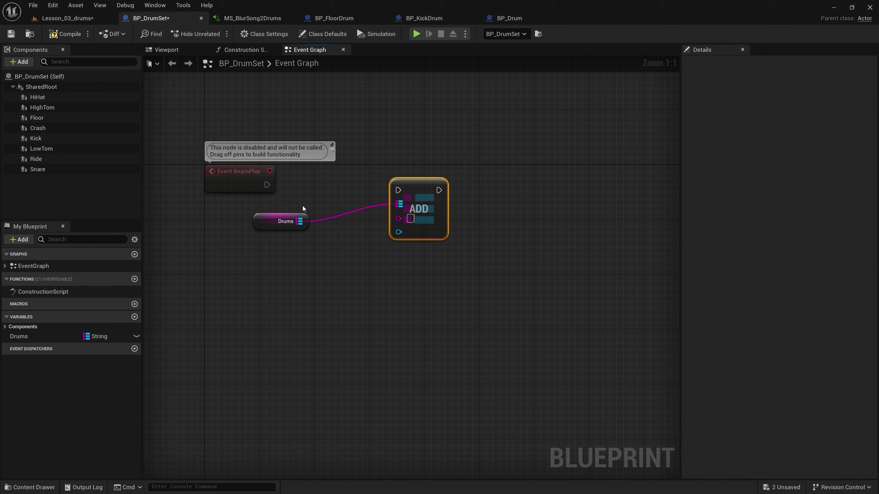
left_click(410, 219)
type("H")
type("iHat")
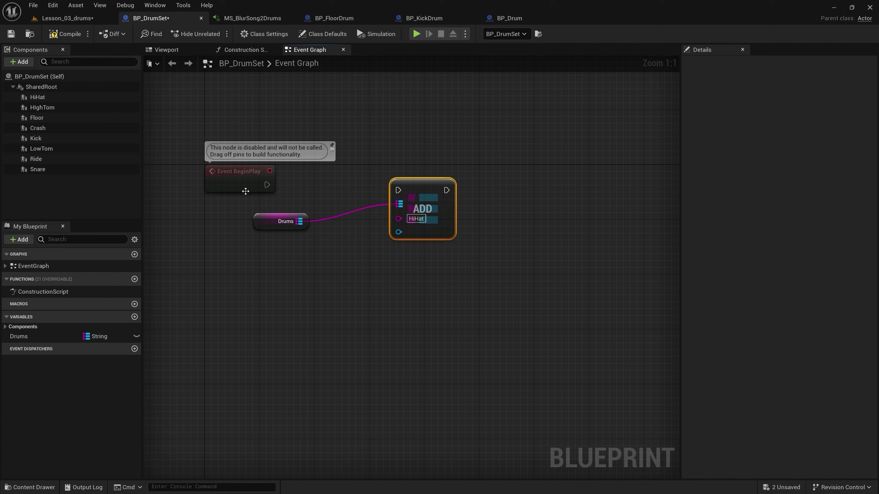
mouse_move(38, 97)
left_mouse_down()
mouse_move(304, 277)
mouse_move(367, 304)
left_mouse_up()
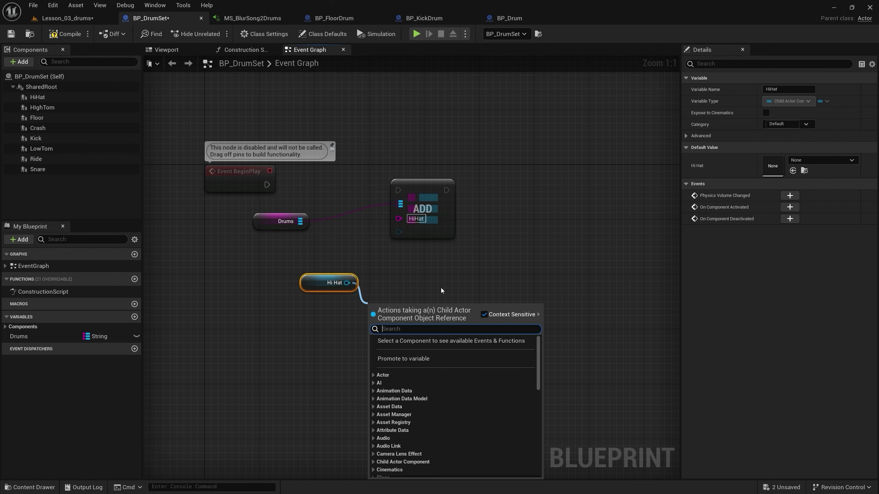
Get Hi Hat's Child Actor and feed it into a Cast To BP_Drum node
type("child")
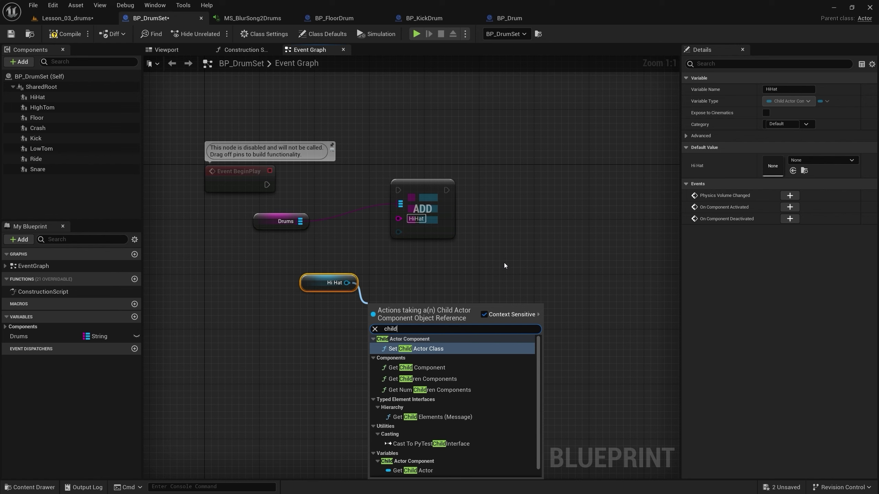
scroll(415, 433, "down", 1)
left_click(419, 461)
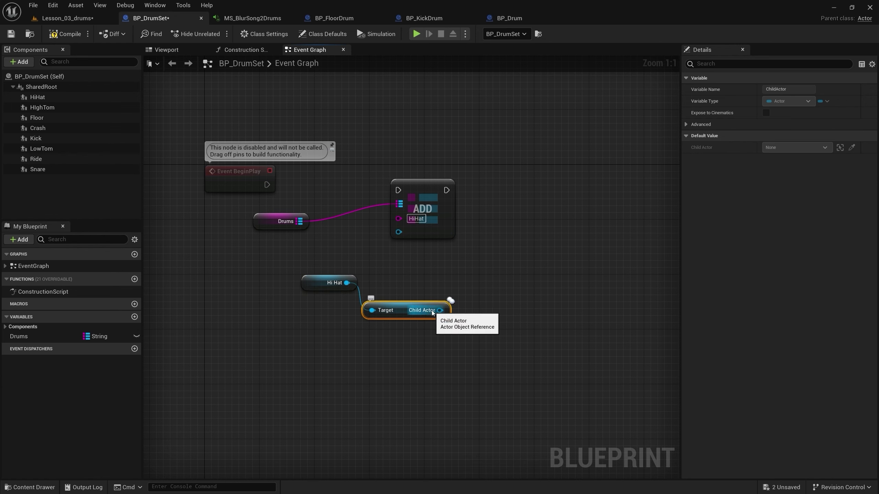
left_click_drag(436, 312, 388, 349)
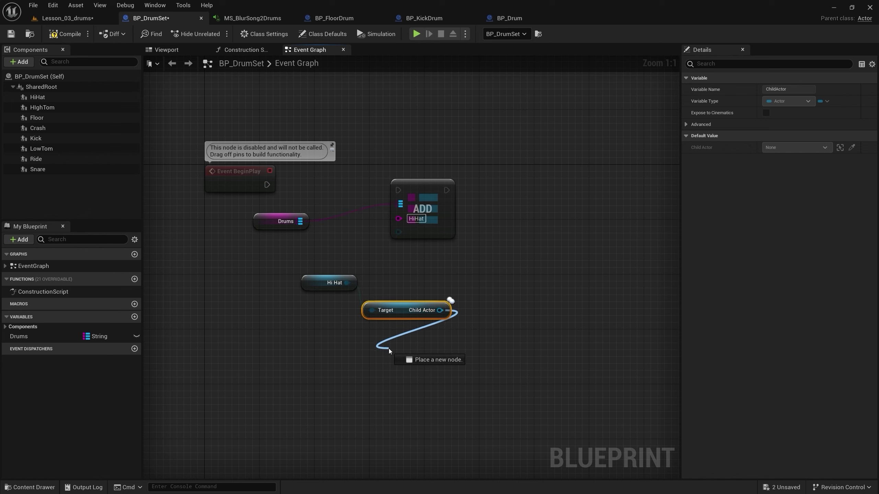
type("cast")
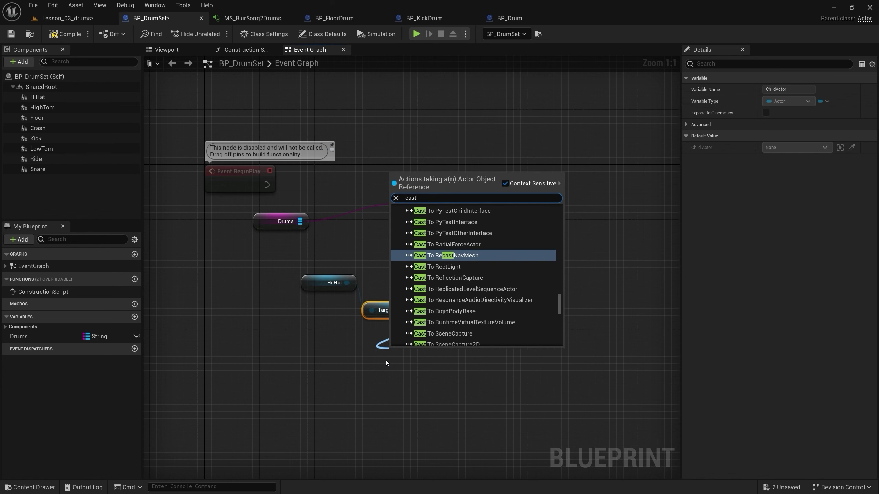
type("to")
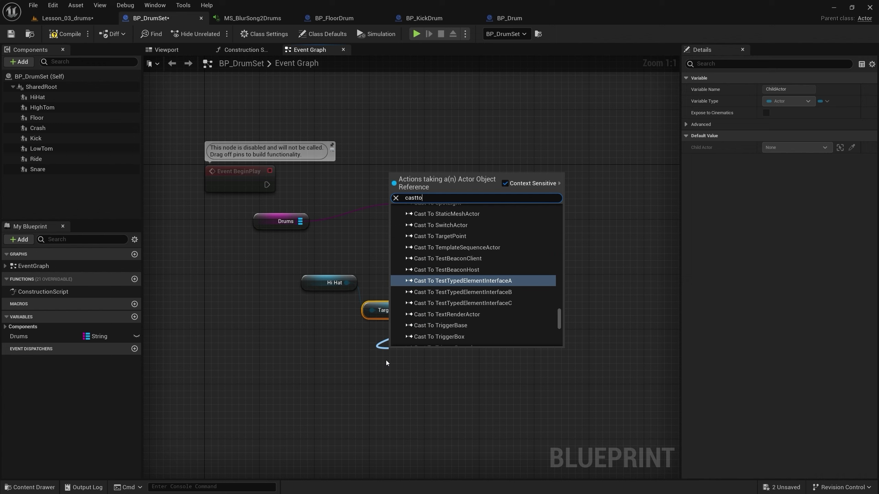
type("bp_")
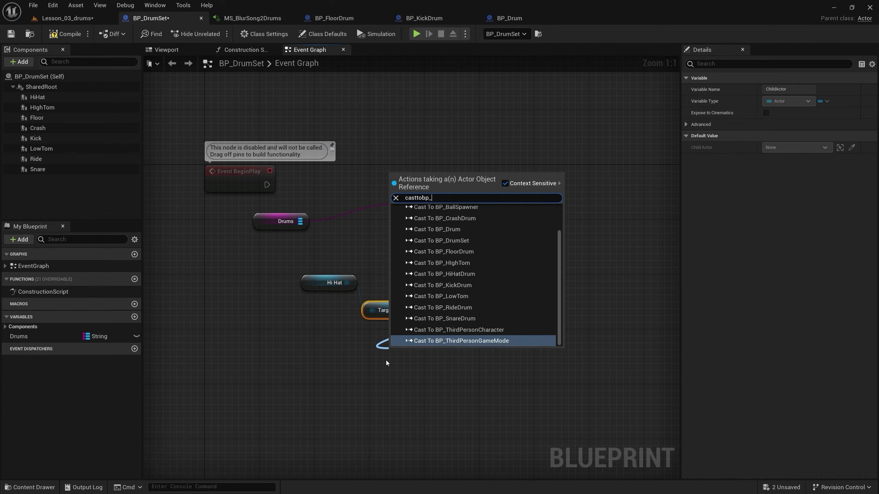
type("drt")
key("BackSpace")
key("Return")
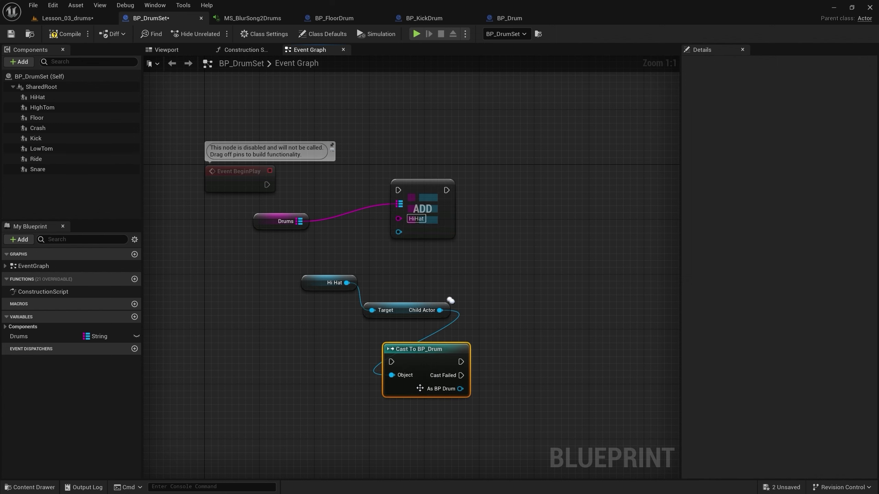
Convert the BP_Drum cast to a pure cast and arrange it beside the Hi Hat getter
right_click(410, 357)
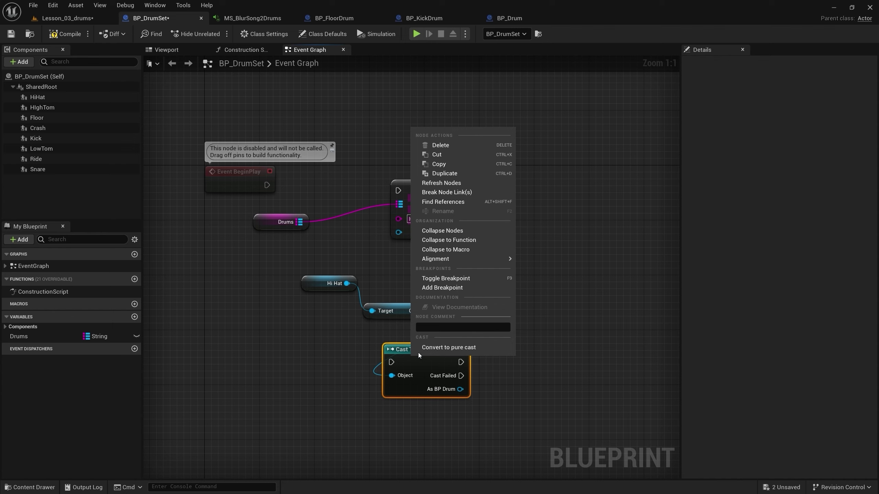
left_click(475, 347)
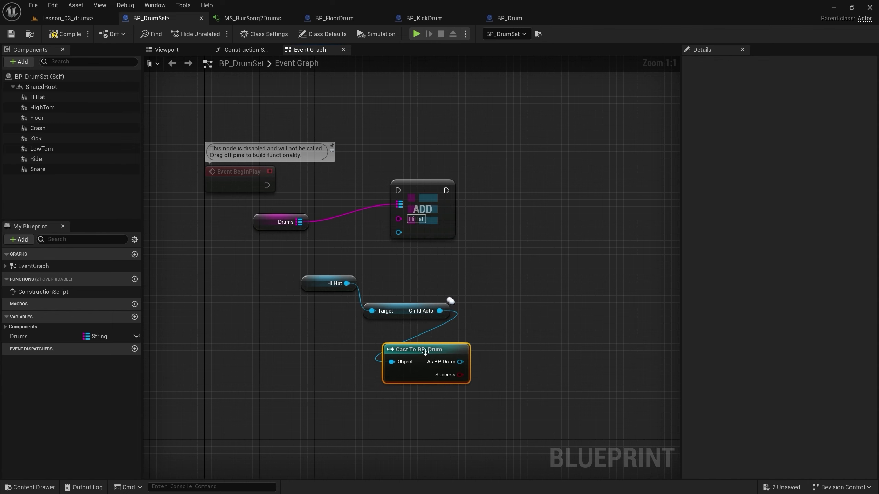
left_click_drag(425, 352, 412, 262)
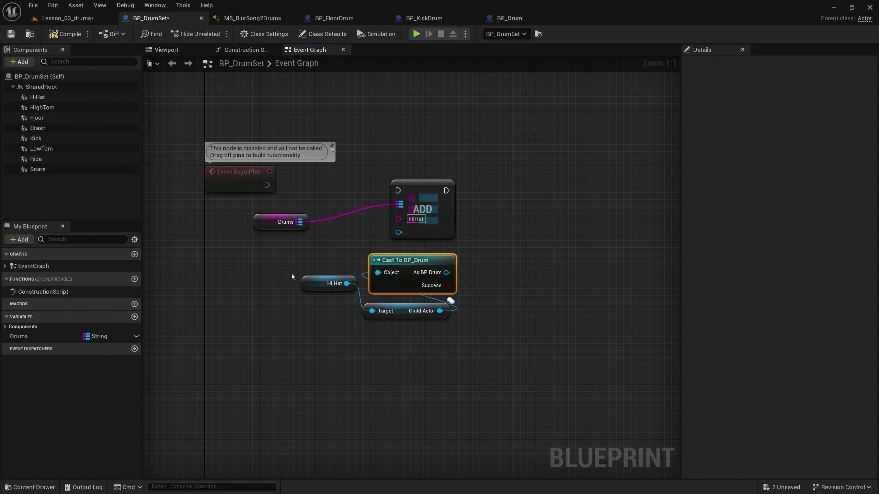
left_click_drag(308, 288, 404, 343)
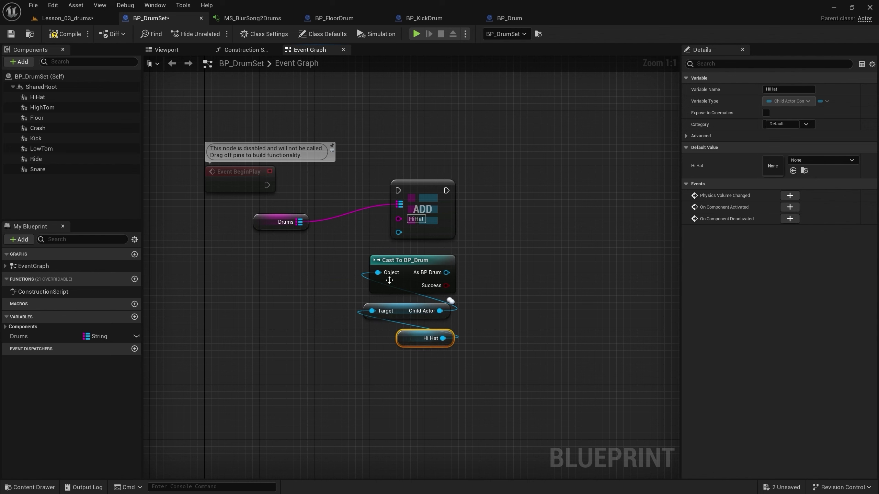
Wire the cast result into ADD's value and Event BeginPlay's exec into ADD
left_click_drag(447, 272, 399, 232)
left_click_drag(267, 185, 399, 191)
left_click_drag(223, 183, 209, 190)
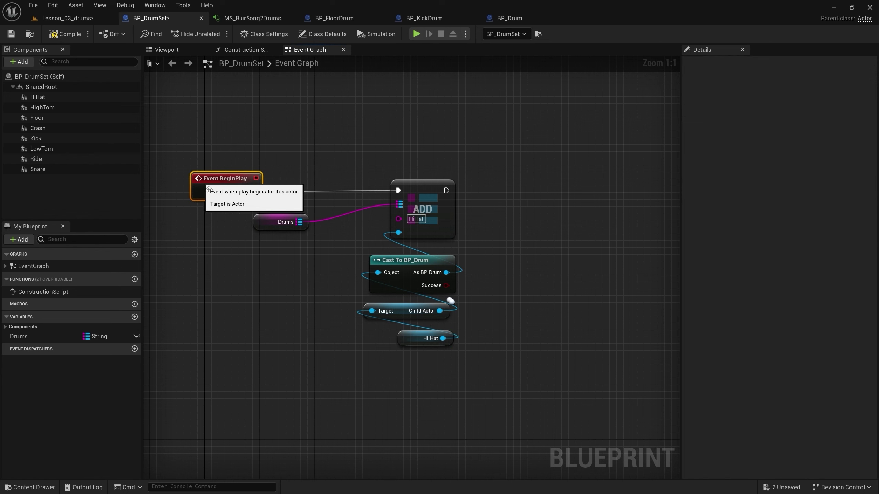
left_click_drag(281, 222, 335, 221)
right_click_drag(325, 307, 265, 305)
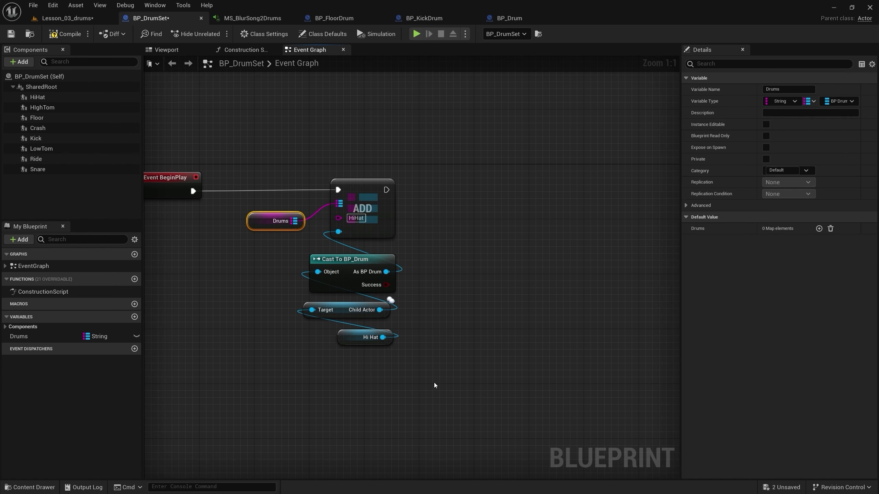
Copy the HiHat entry group and chain the first ADD into the pasted ADD
left_click_drag(435, 385, 254, 147)
key("ctrl+c")
key("ctrl+v")
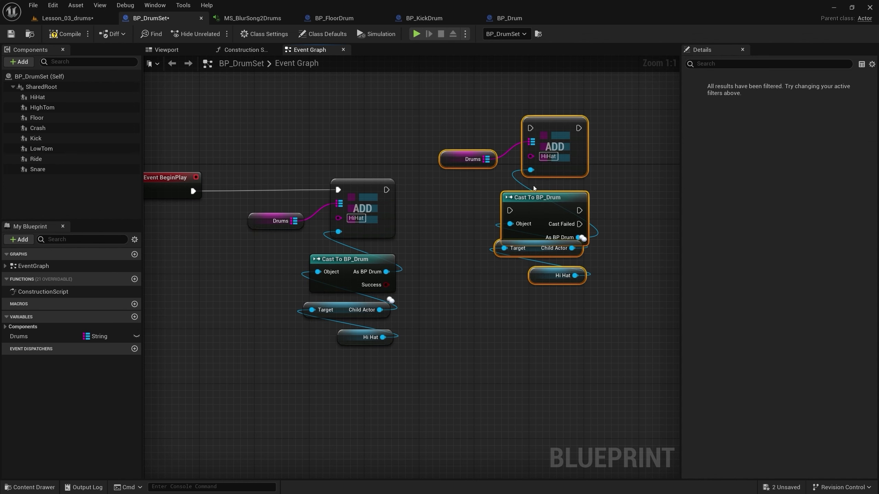
left_click_drag(563, 140, 536, 202)
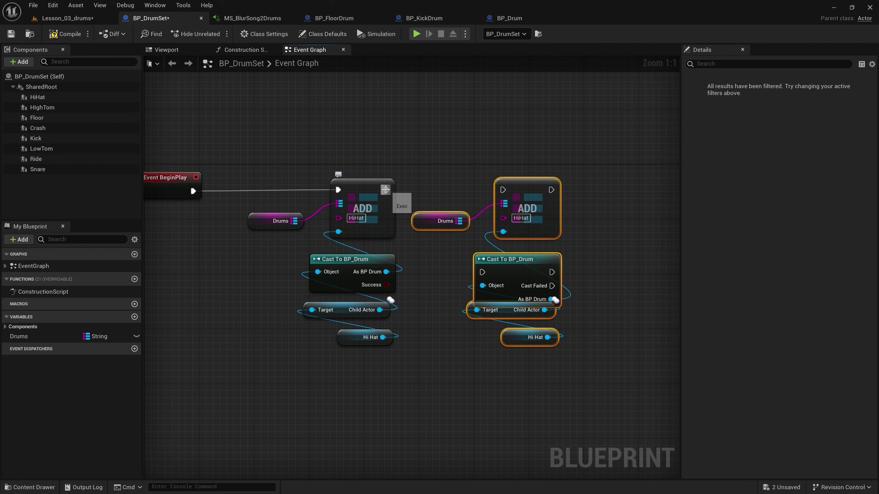
left_click_drag(385, 190, 503, 191)
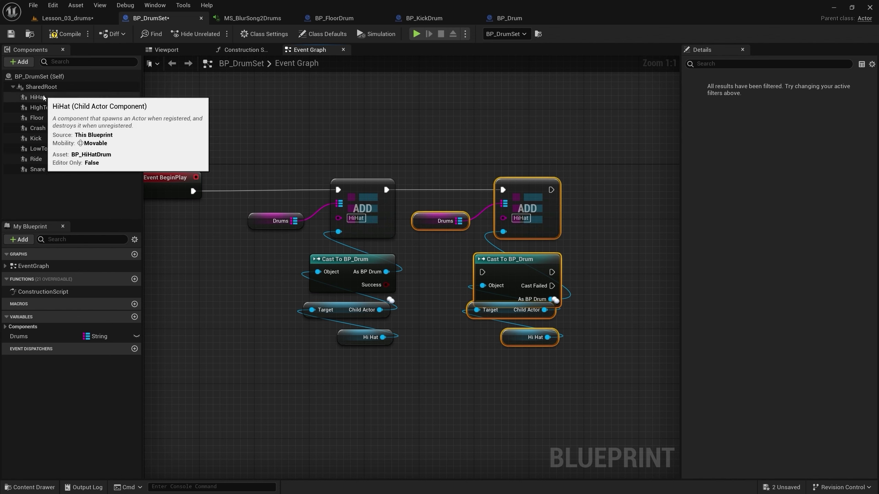
Swap the copy's getter for High Tom, make its cast pure, and key it Tom1
left_click(43, 108)
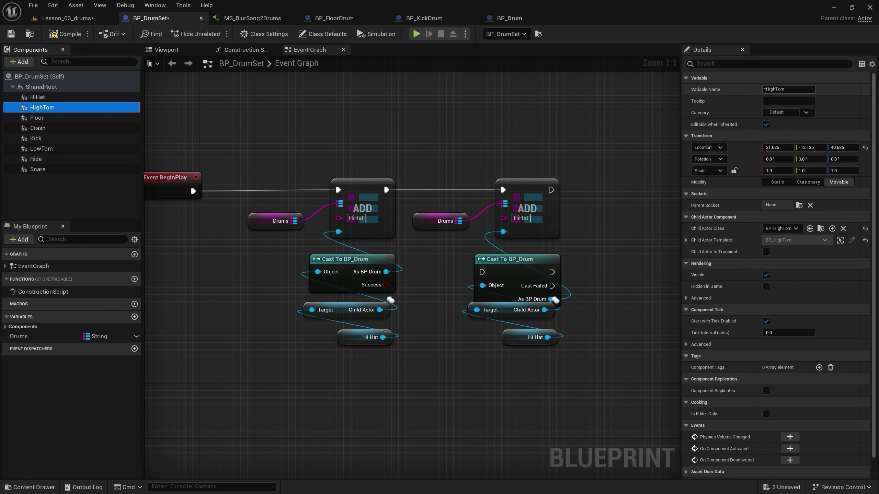
mouse_move(43, 108)
left_mouse_down()
mouse_move(508, 362)
mouse_move(477, 310)
mouse_move(533, 341)
left_mouse_up()
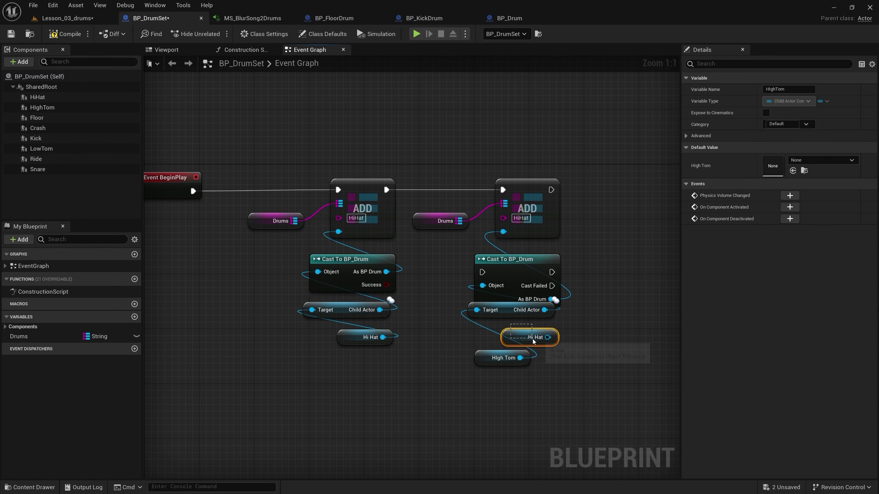
key("Delete")
left_click_drag(482, 359, 496, 338)
right_click(506, 273)
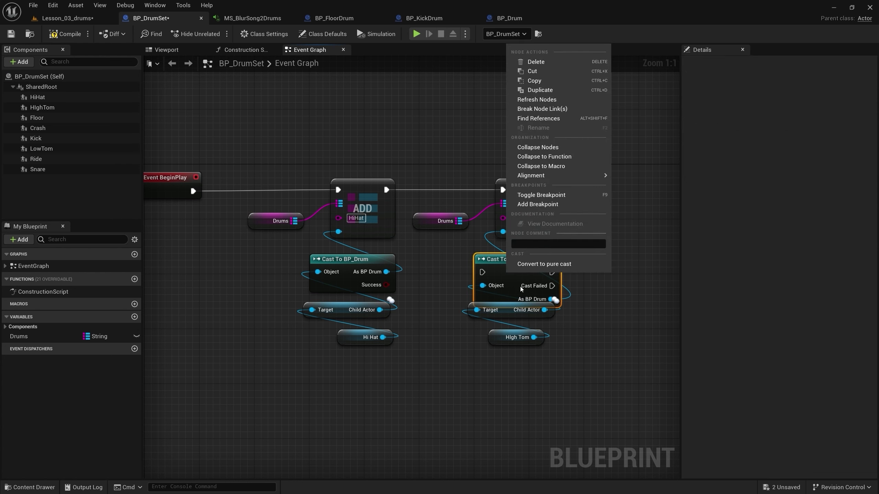
left_click(534, 263)
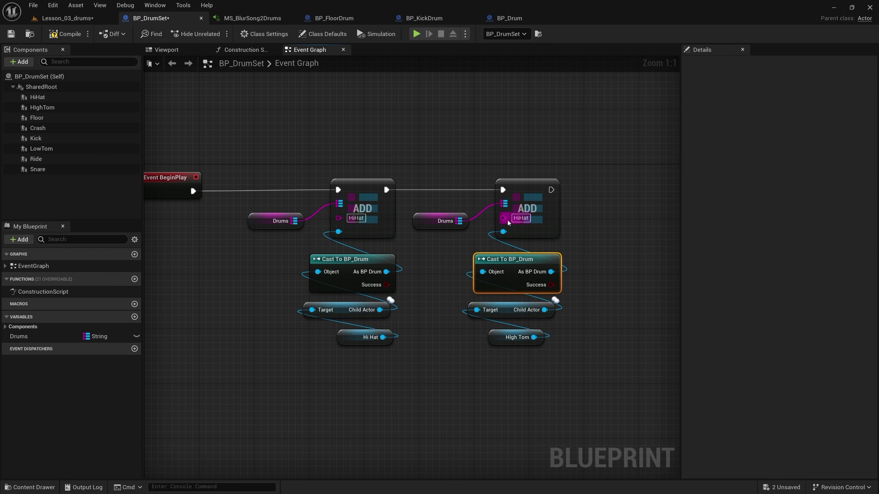
left_click(521, 218)
type("To")
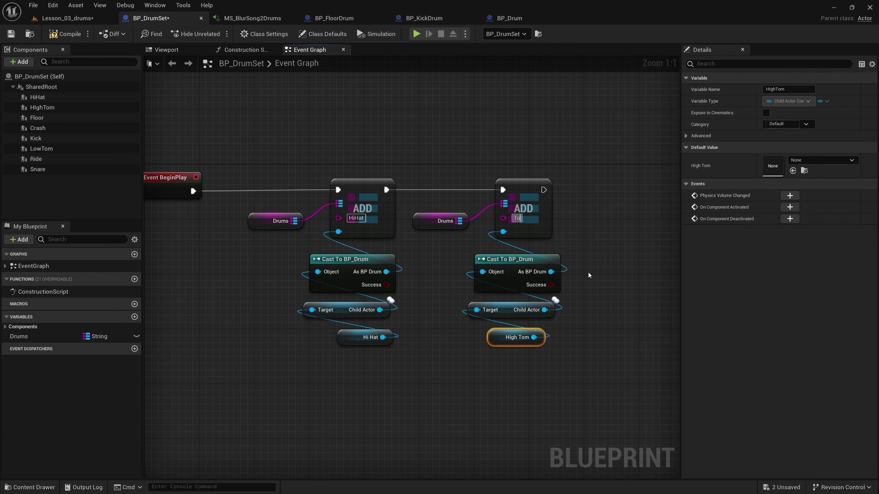
type("m1")
Duplicate the Tom1 entry group and chain the Tom1 ADD into the new ADD
right_click_drag(406, 230, 283, 227)
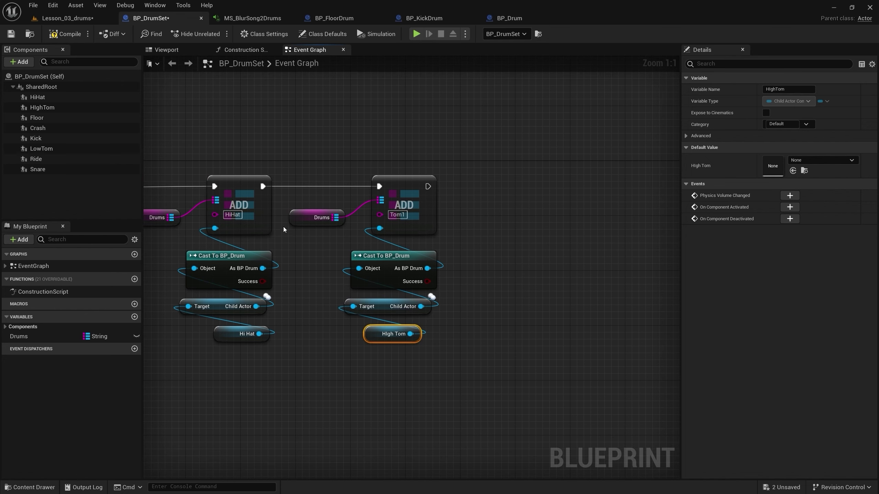
left_click_drag(291, 151, 431, 377)
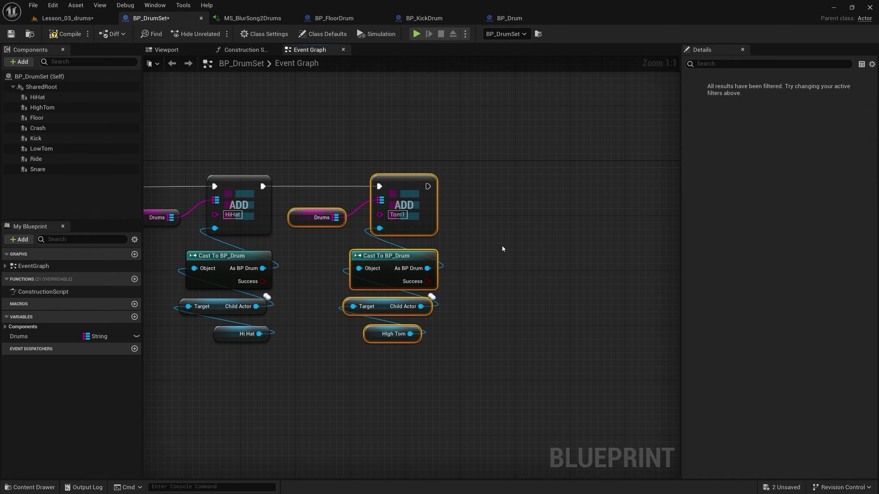
left_click_drag(351, 252, 509, 232)
left_click_drag(588, 216, 584, 221)
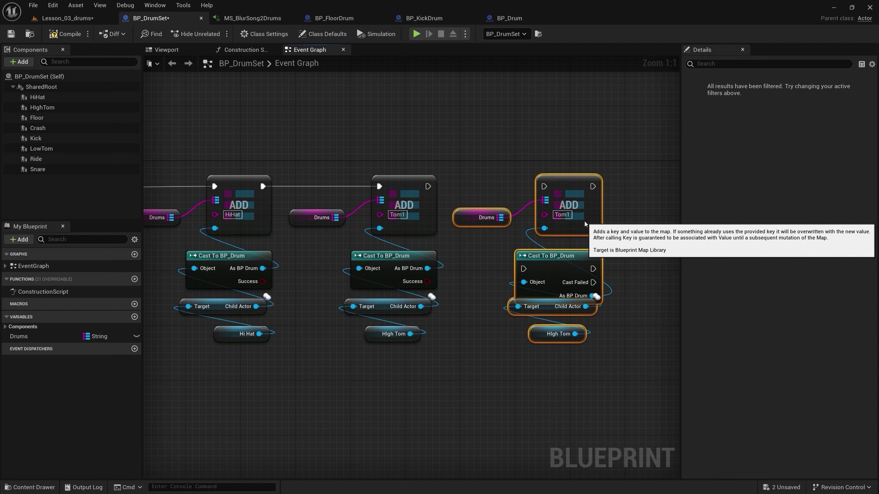
left_click_drag(428, 186, 545, 184)
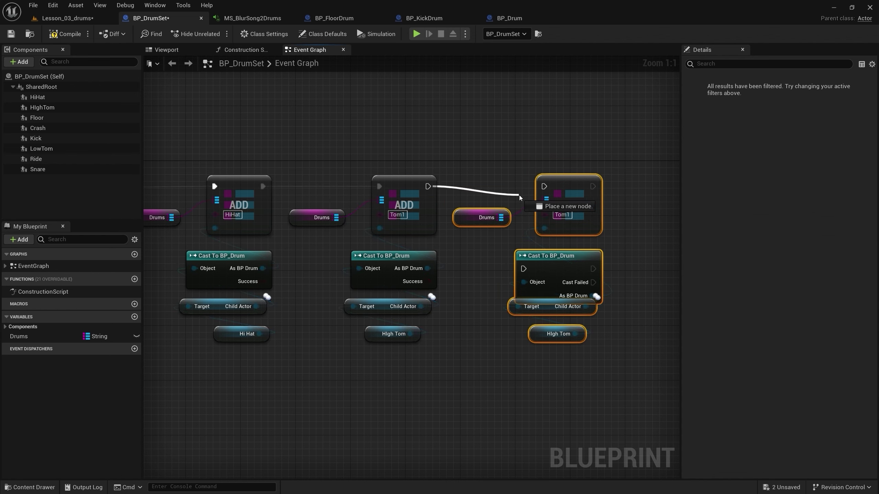
Key the third ADD Floor, make its cast pure, and replace High Tom with a Floor getter
left_click(562, 215)
type("Floor")
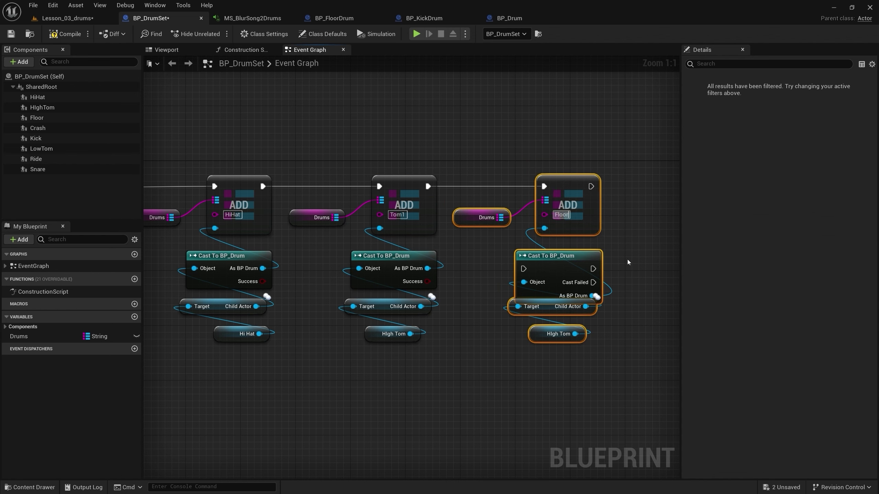
right_click(580, 264)
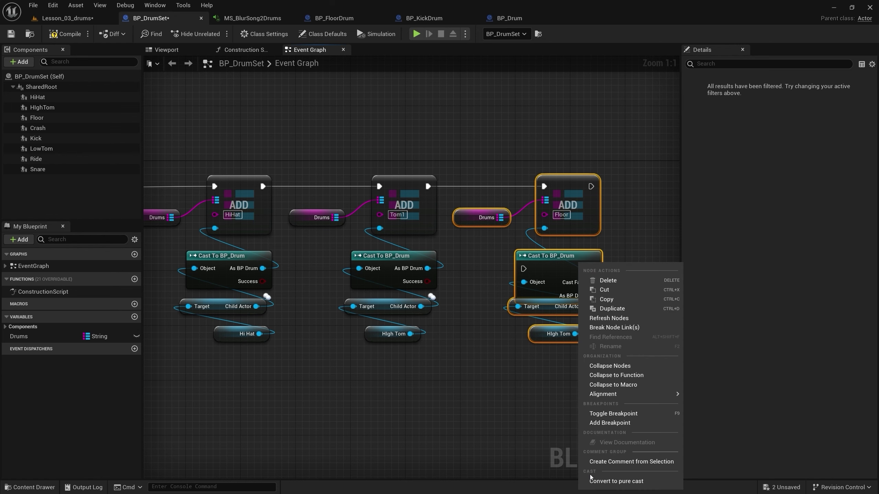
left_click(616, 481)
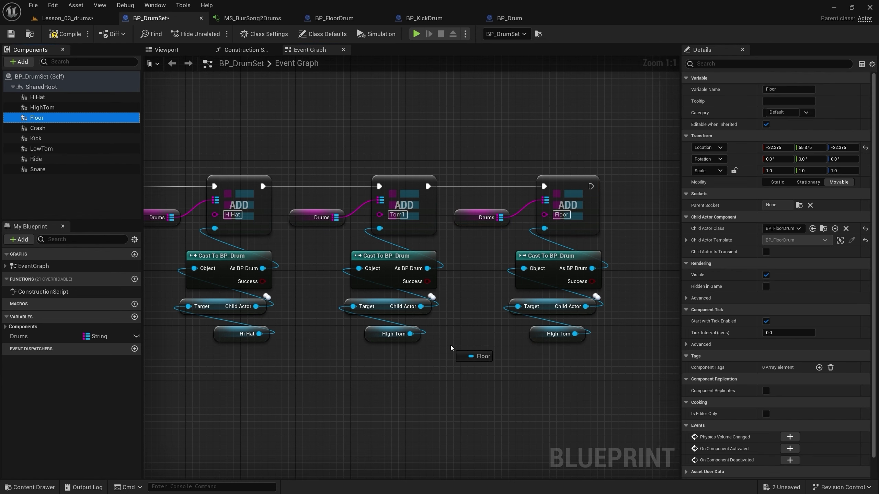
mouse_move(37, 118)
left_mouse_down()
mouse_move(534, 346)
mouse_move(518, 306)
left_mouse_up()
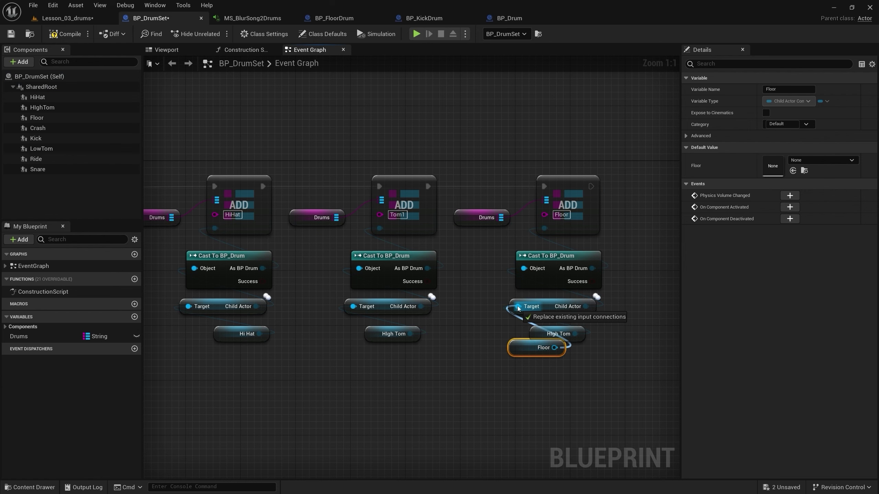
left_click(558, 334)
key("Delete")
left_click(518, 349)
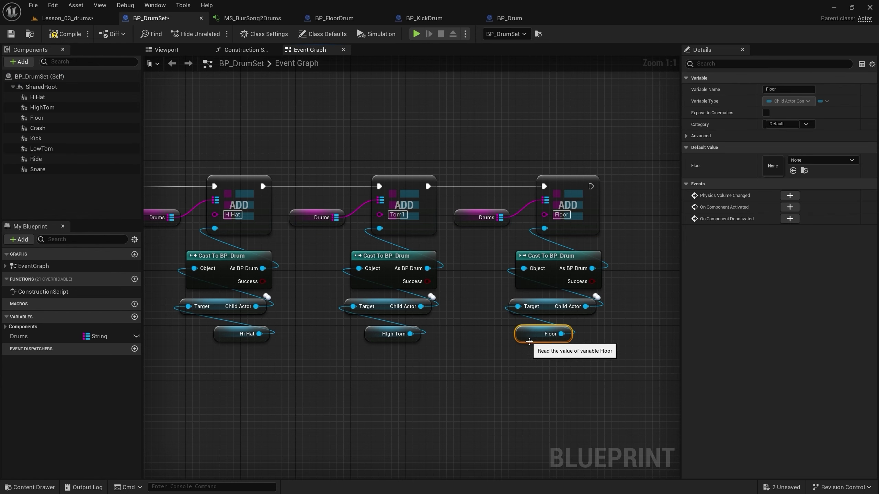
right_click_drag(535, 195, 316, 176)
left_click_drag(248, 130, 291, 207)
Copy the Floor group into a chained Crash entry using the Crash component getter
left_click_drag(306, 236, 365, 362)
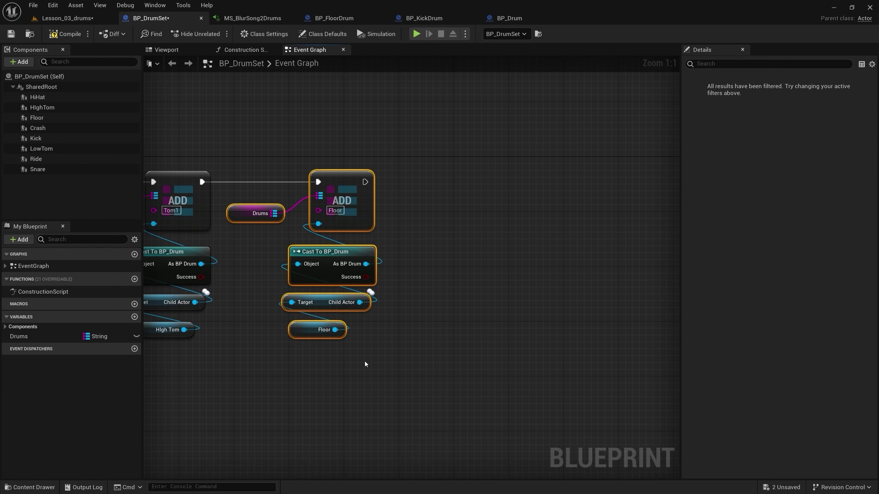
key("ctrl+c")
key("ctrl+v")
left_click_drag(519, 111, 498, 188)
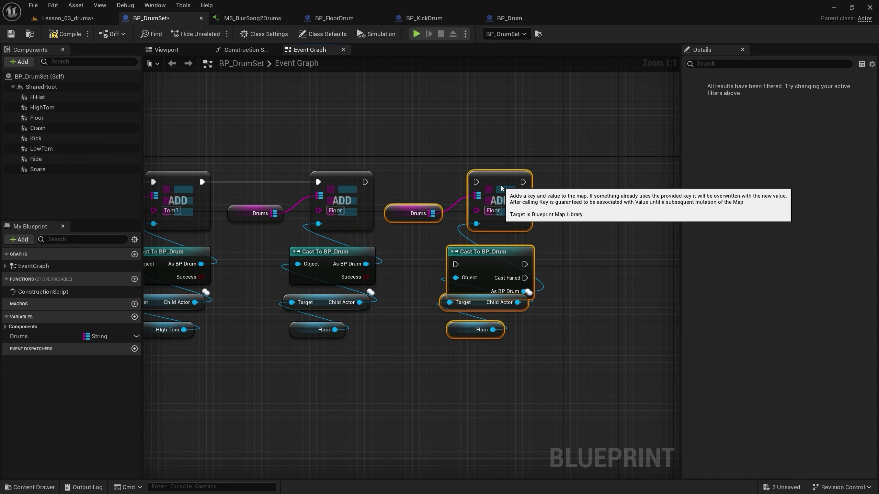
left_click_drag(364, 182, 476, 182)
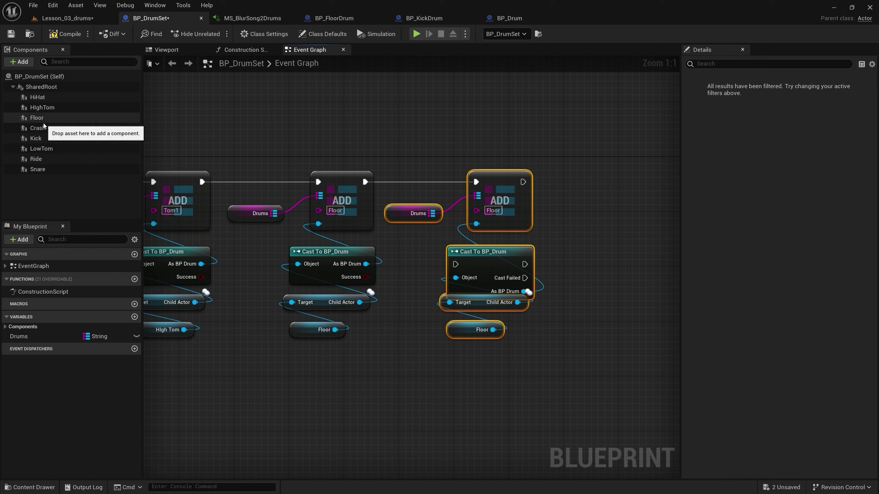
left_click(493, 210)
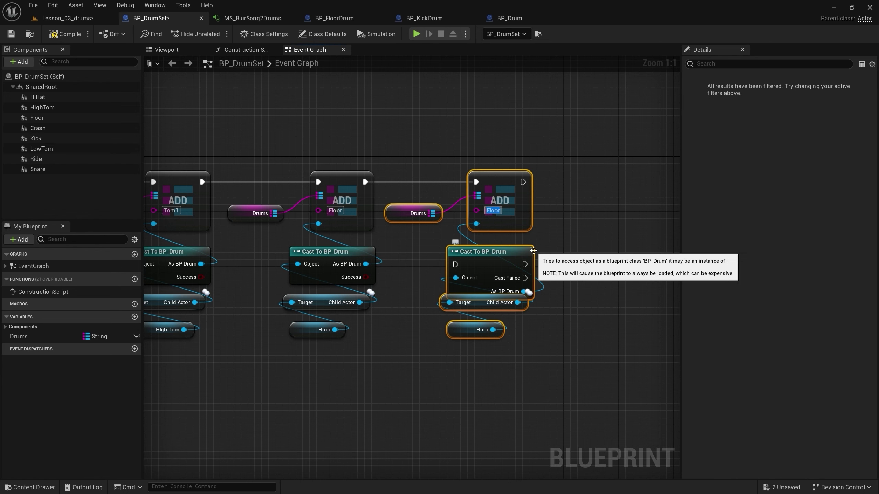
type("Crash")
key("Return")
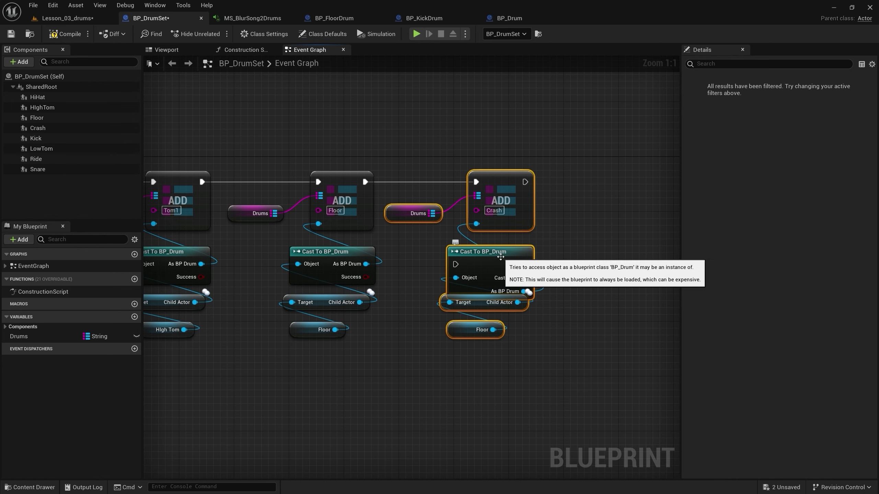
left_click_drag(38, 128, 480, 360)
Add a Kick entry chained after Crash, with the Kick component getter
right_click_drag(424, 287, 260, 298)
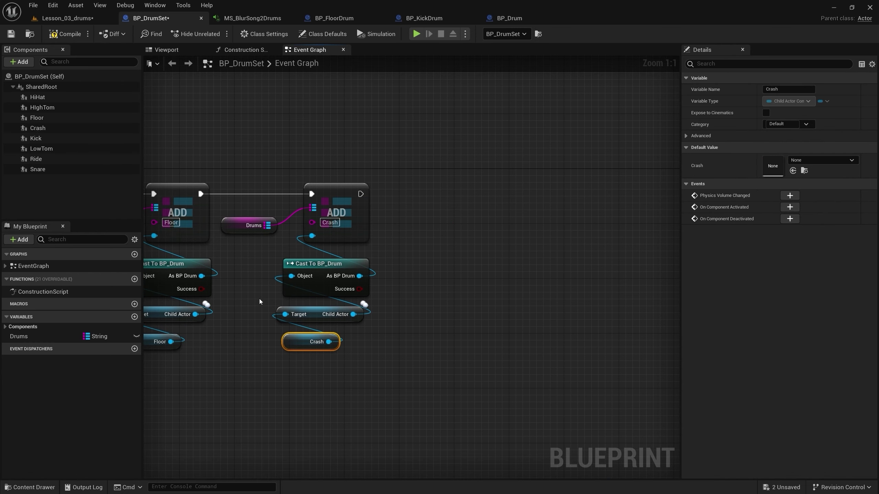
key("ctrl+v")
left_click_drag(441, 170, 481, 210)
left_click_drag(360, 194, 476, 194)
left_click(492, 223)
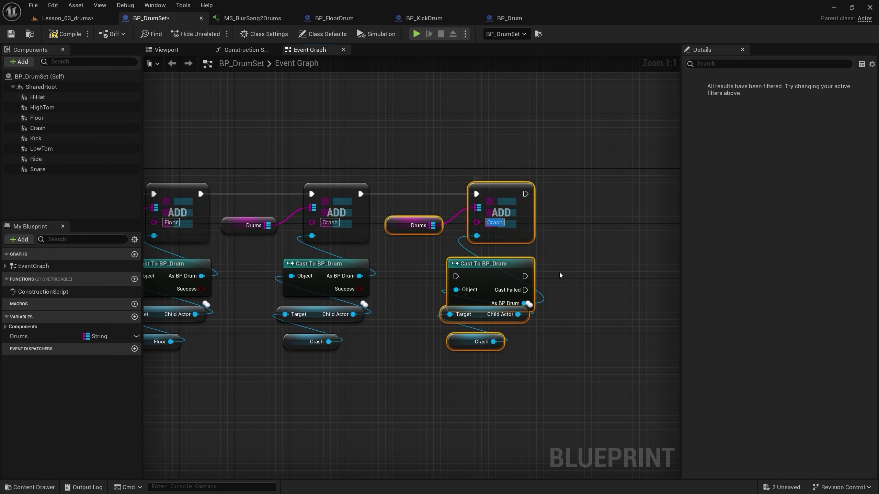
type("Kick")
key("Return")
left_click_drag(36, 138, 476, 342)
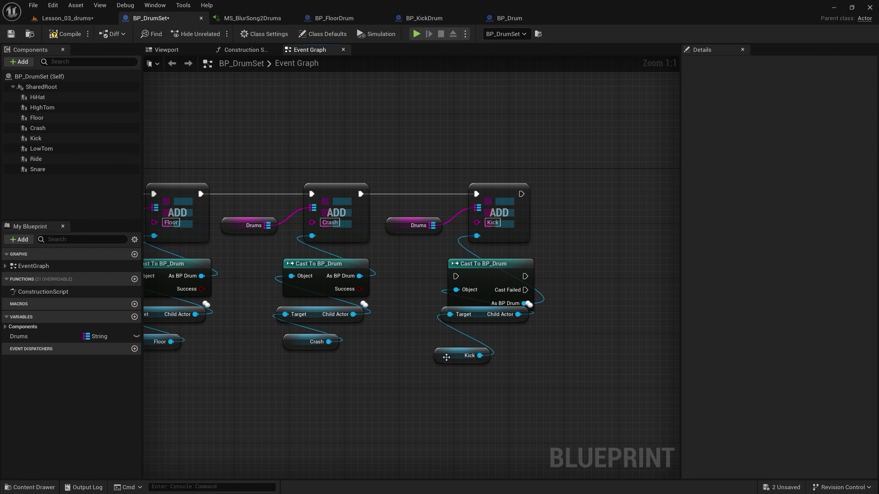
right_click(474, 274)
right_click_drag(501, 258, 371, 275)
Add a Tom2 entry chained after Kick, storing the LowTom component through a pure cast
left_click_drag(271, 182, 469, 373)
key("ctrl+c")
key("ctrl+v")
left_click_drag(391, 211, 510, 211)
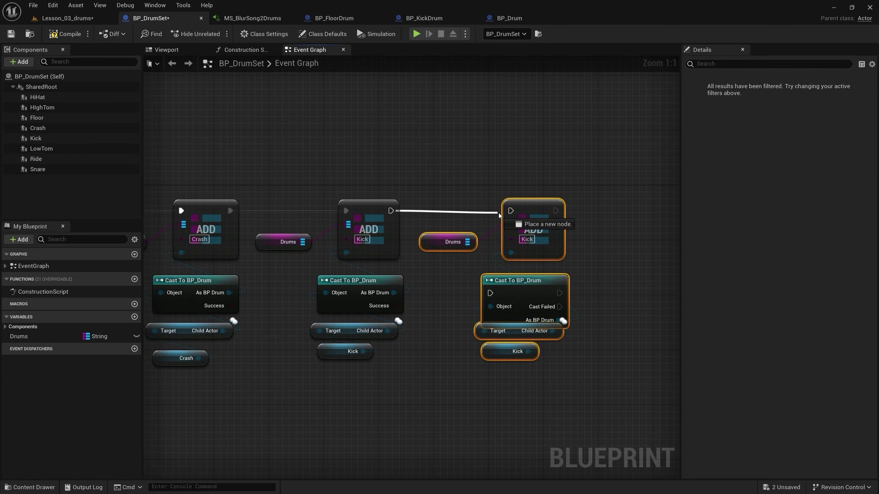
left_click_drag(42, 148, 533, 240)
left_click(529, 240)
type("Tom2")
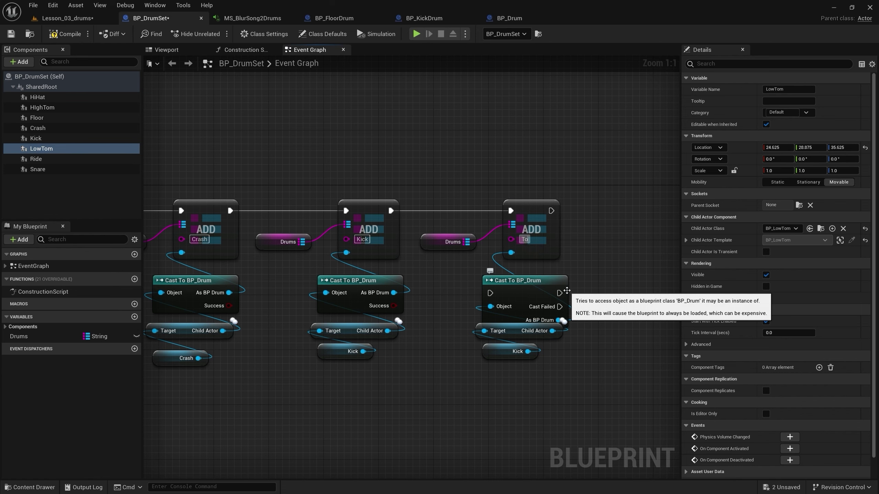
right_click(527, 280)
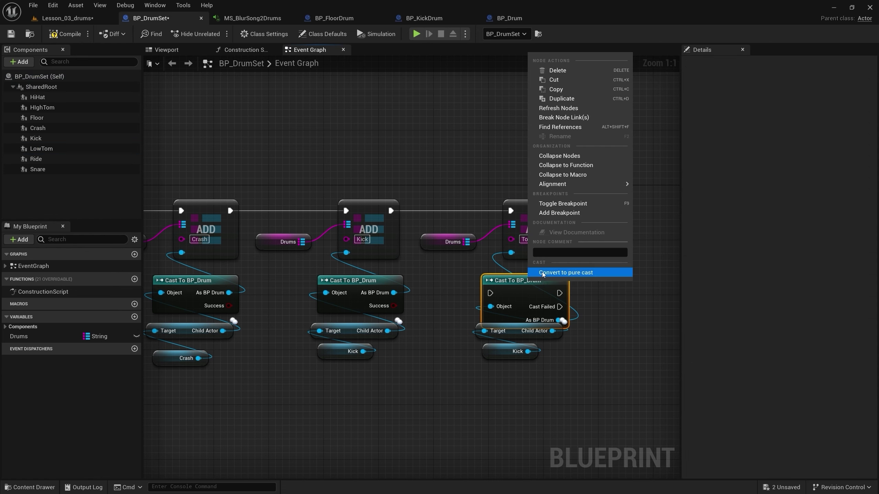
left_click(547, 273)
mouse_move(41, 149)
left_mouse_down()
mouse_move(426, 368)
mouse_move(453, 362)
left_mouse_up()
Add a Ride entry chained after Tom2, storing the Ride component through a pure cast
right_click_drag(606, 211, 455, 211)
key("ctrl+c")
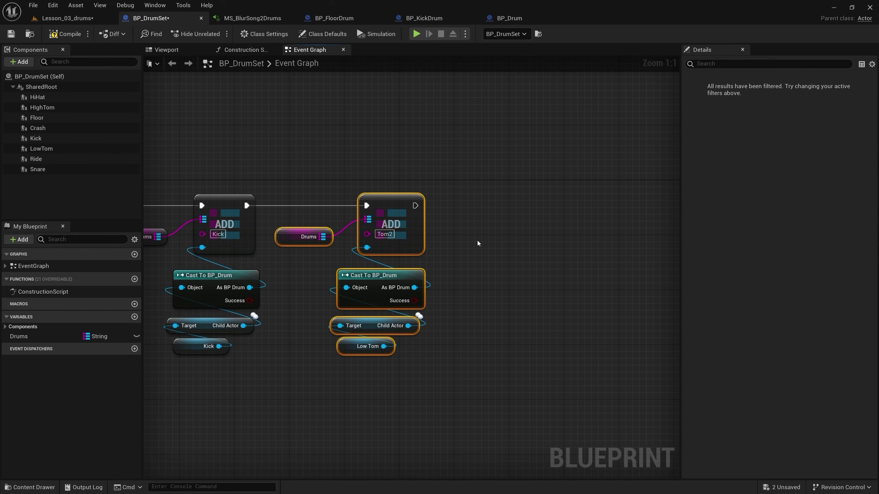
key("ctrl+v")
left_click_drag(415, 205, 538, 205)
left_click(557, 234)
type("Ride")
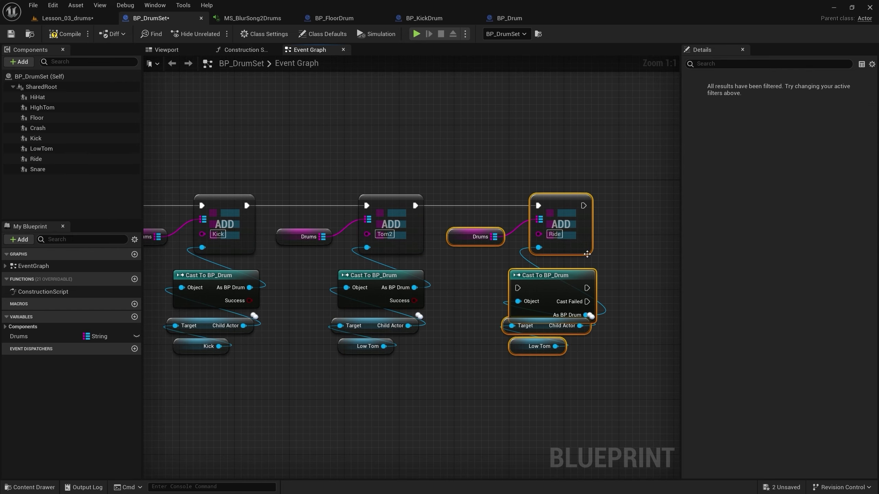
right_click(590, 277)
left_click(610, 268)
left_click_drag(36, 159, 513, 359)
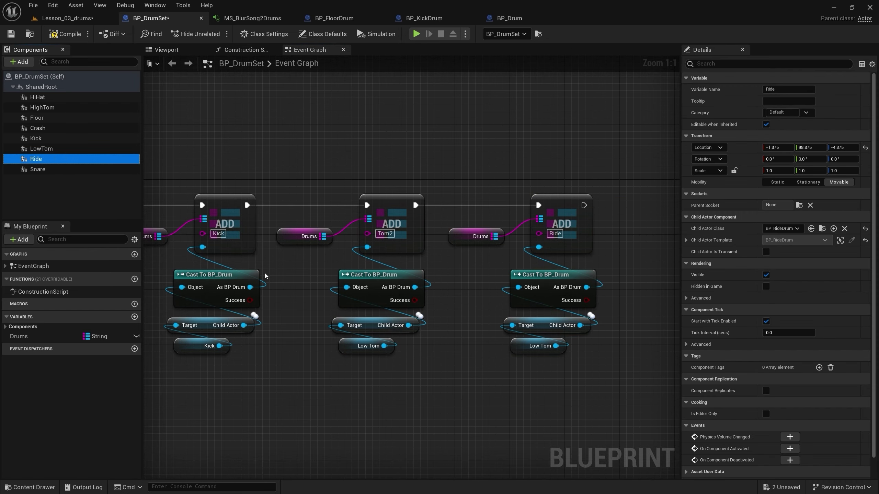
left_click(519, 344)
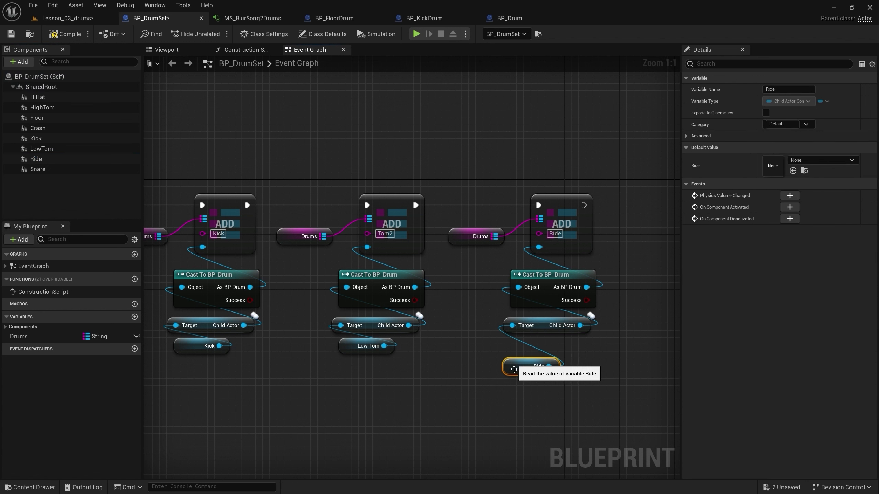
right_click_drag(493, 310, 265, 285)
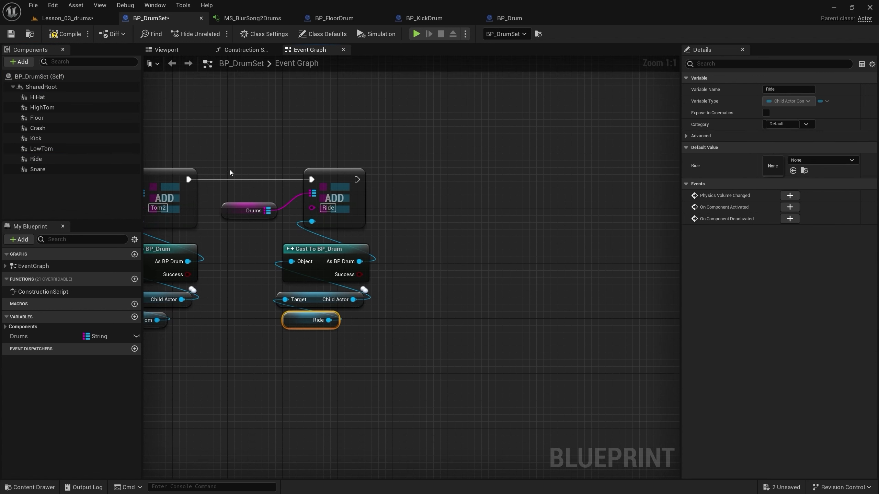
Add a Snare entry chained after Ride, storing the Snare component through a pure cast
left_click_drag(241, 133, 376, 353)
key("ctrl+c")
key("ctrl+v")
left_click_drag(479, 151, 499, 207)
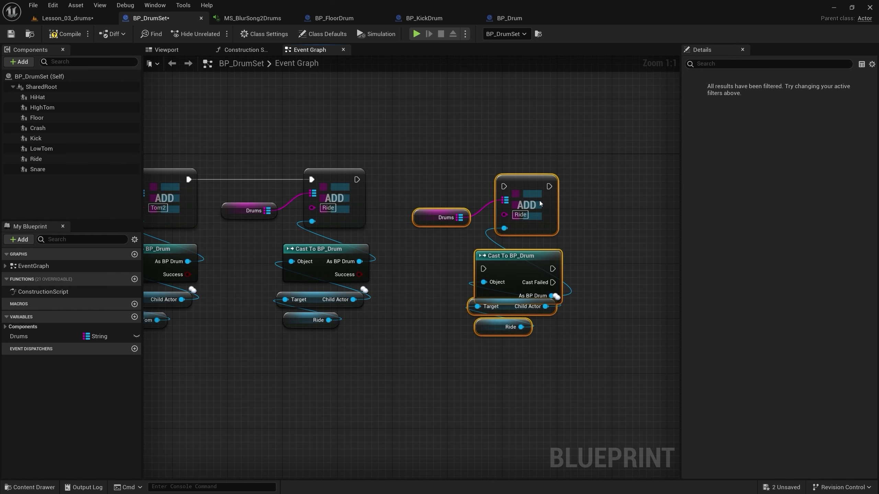
left_click_drag(356, 179, 476, 179)
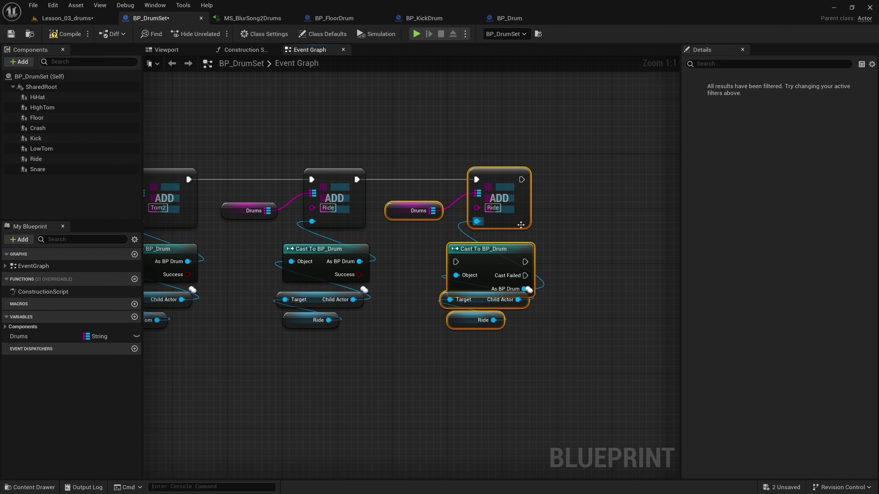
left_click(493, 208)
type("Snare")
right_click(496, 255)
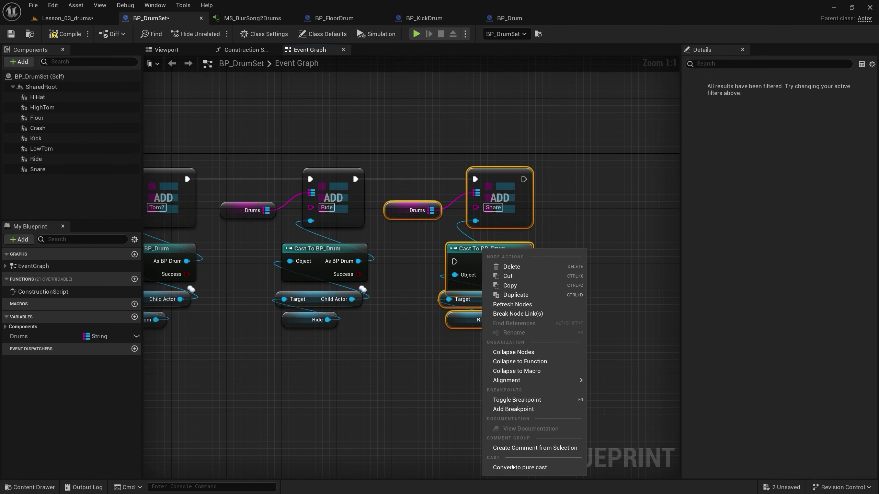
left_click(512, 468)
left_click_drag(37, 169, 476, 320)
Compile and save BP_DrumSet, then return the view to Event BeginPlay
left_click(65, 34)
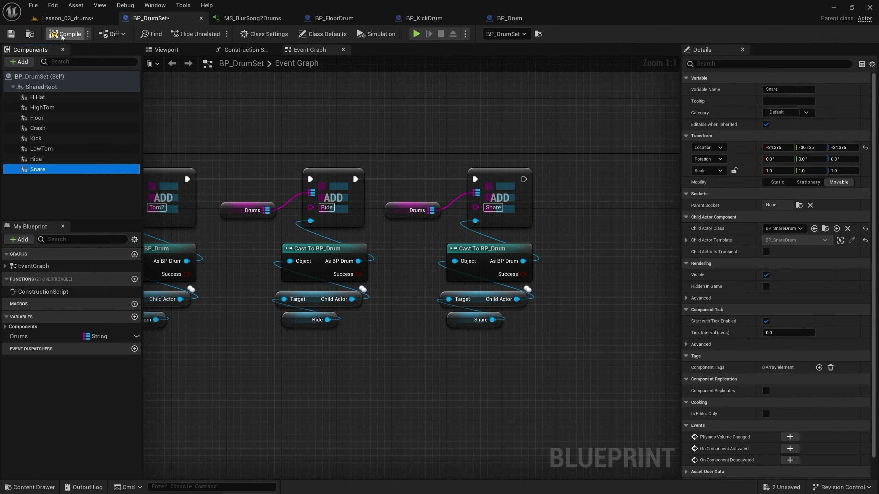
key("ctrl+s")
scroll(526, 168, "down", 6)
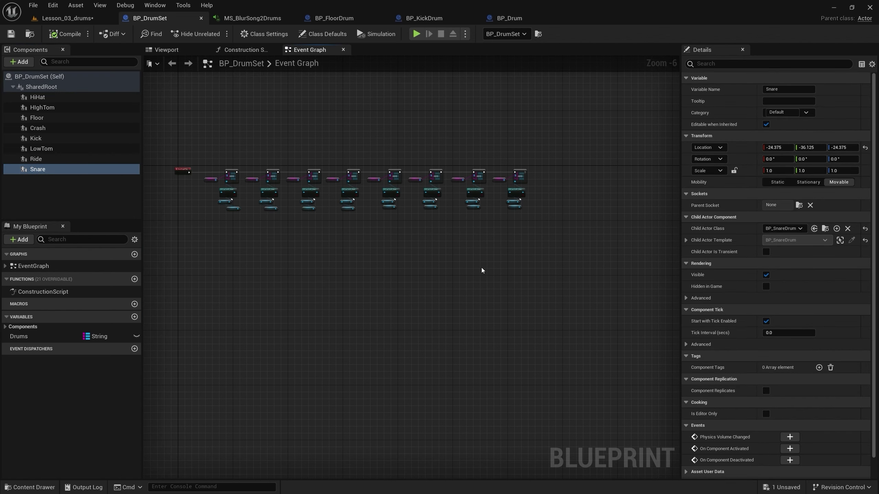
scroll(399, 150, "up", 2)
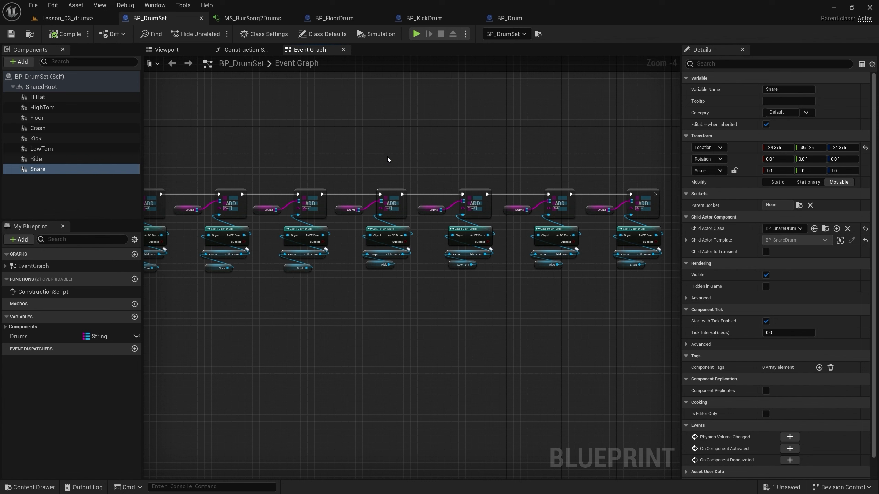
right_click_drag(388, 156, 512, 351)
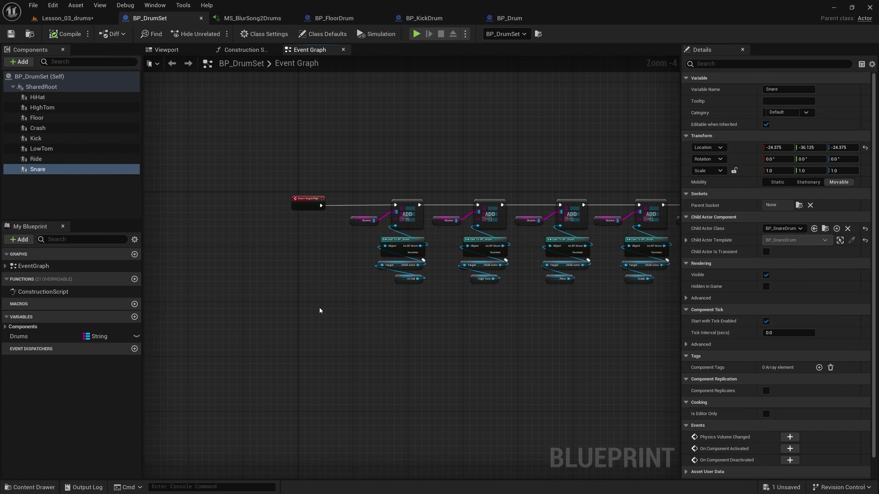
scroll(319, 307, "up", 4)
Add an Enter key event to BP_DrumSet's graph
right_click(273, 302)
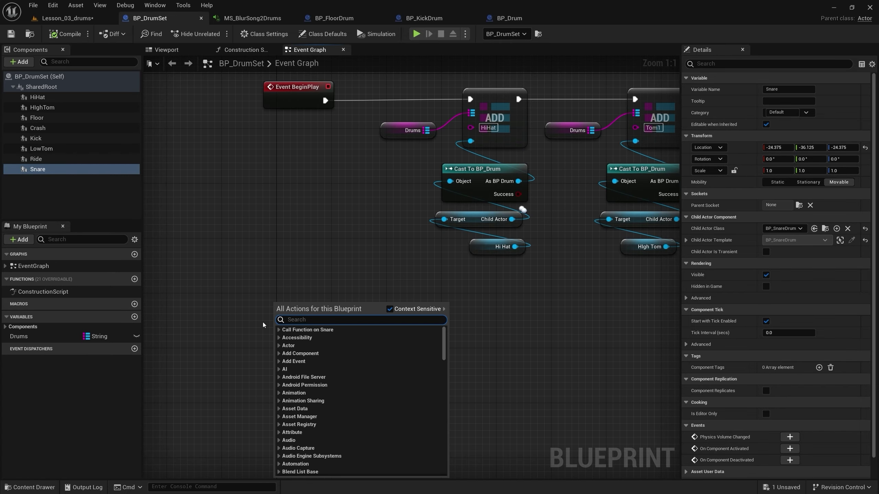
type("enter")
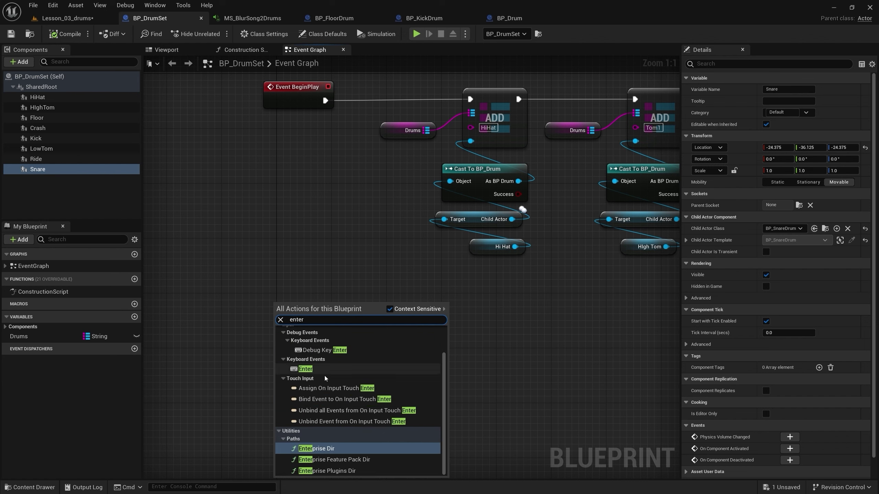
left_click(317, 370)
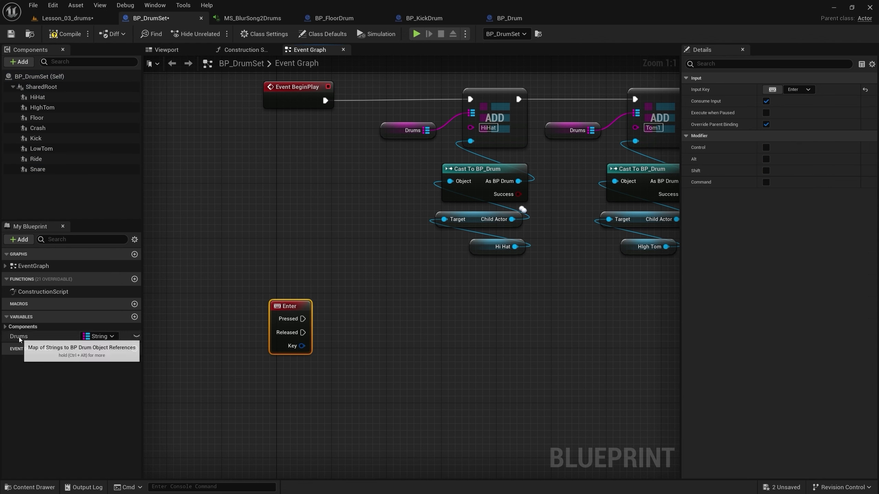
Add a Drums getter feeding a map FIND node with the key Floor
left_click_drag(18, 336, 293, 386)
left_click(293, 395)
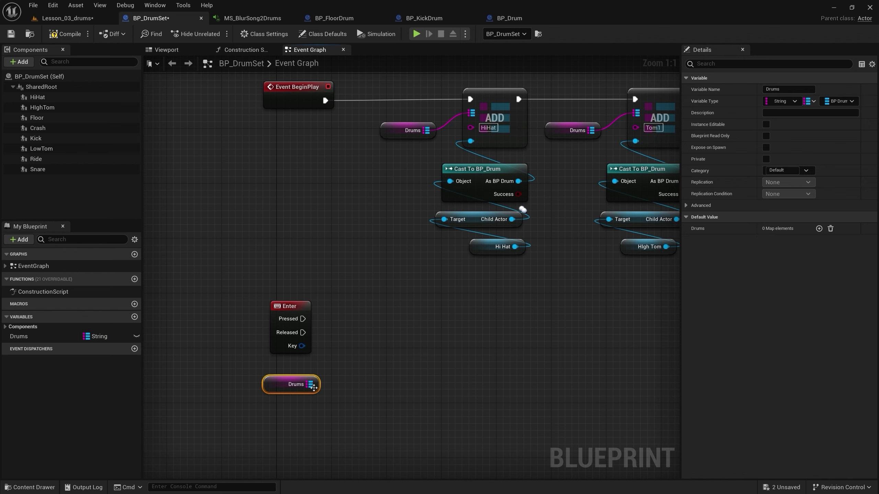
left_click_drag(311, 384, 360, 349)
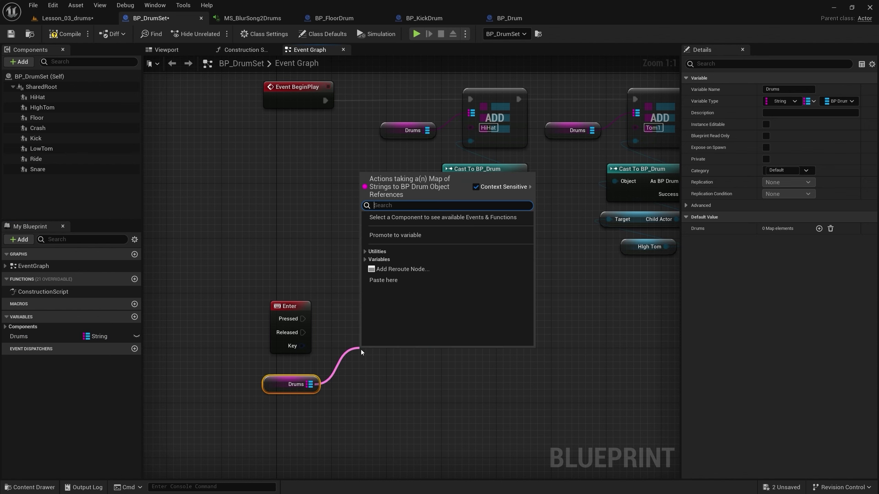
type("find")
key("Return")
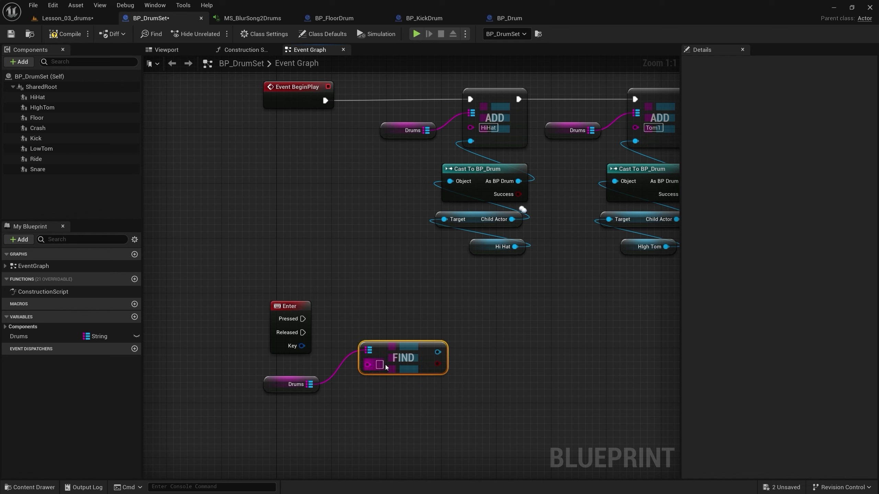
left_click(380, 365)
type("Floor")
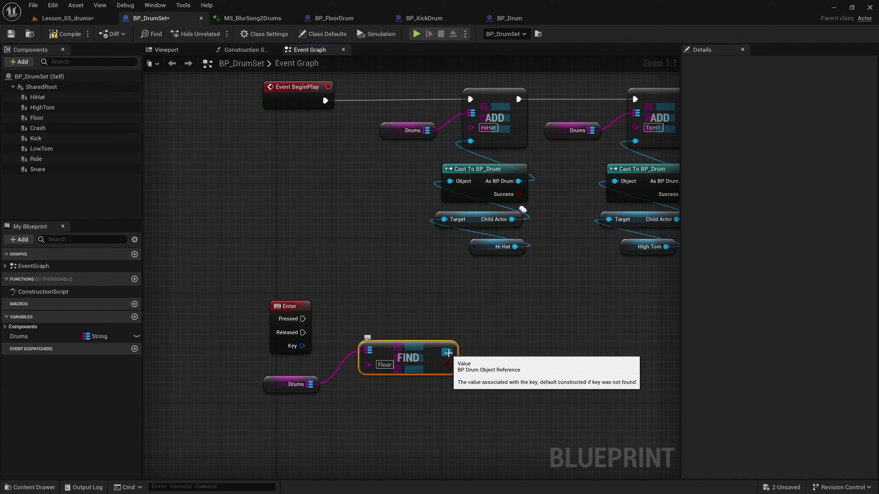
left_click_drag(448, 353, 481, 330)
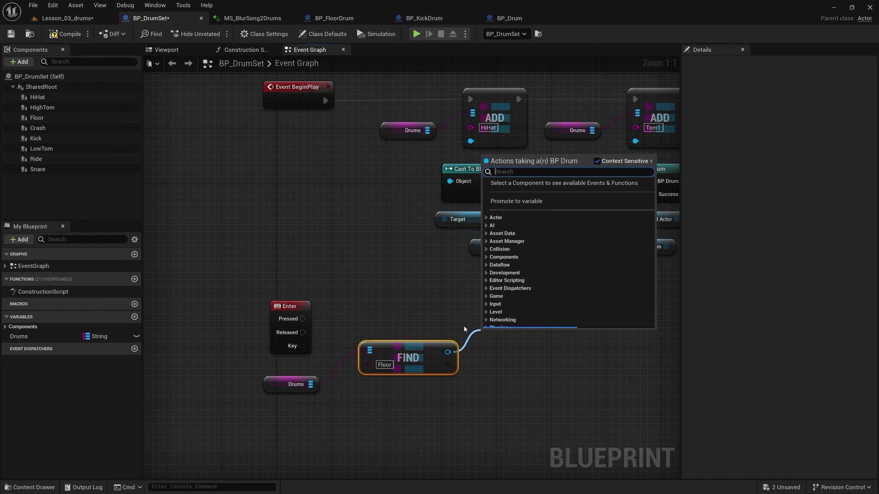
left_click(434, 313)
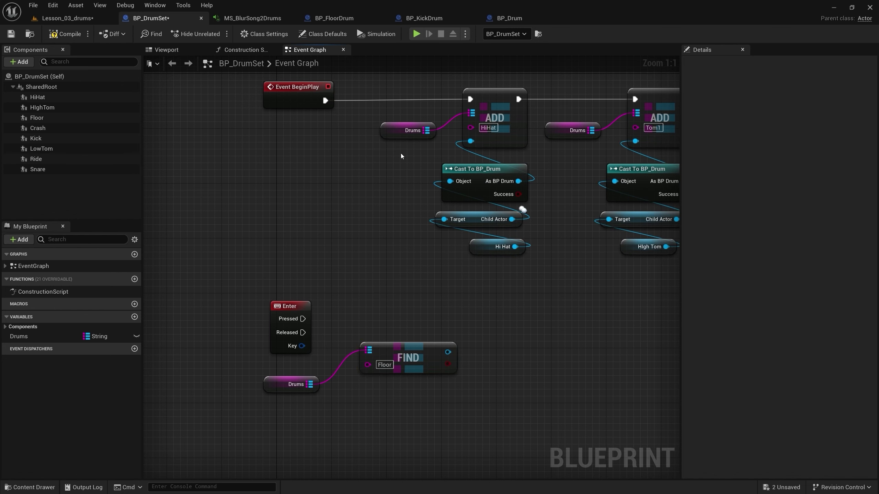
left_click(339, 18)
Delete the three default event nodes from BP_Drum's Event Graph
left_click(518, 18)
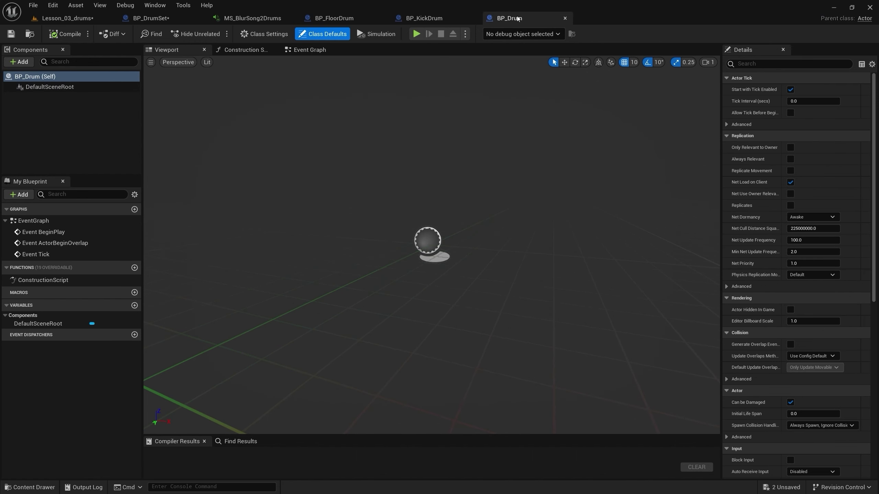
left_click(313, 51)
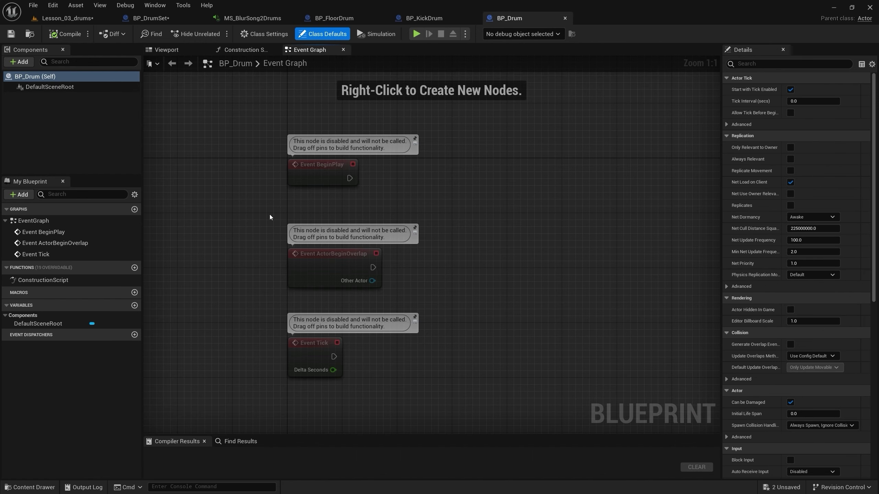
left_click_drag(212, 134, 395, 346)
key("Delete")
Add a custom event named Play
right_click(281, 173)
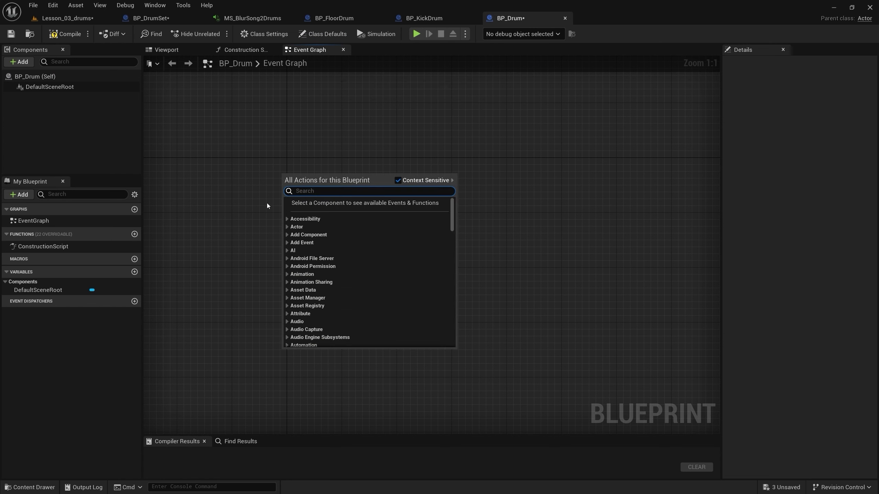
type("customeve")
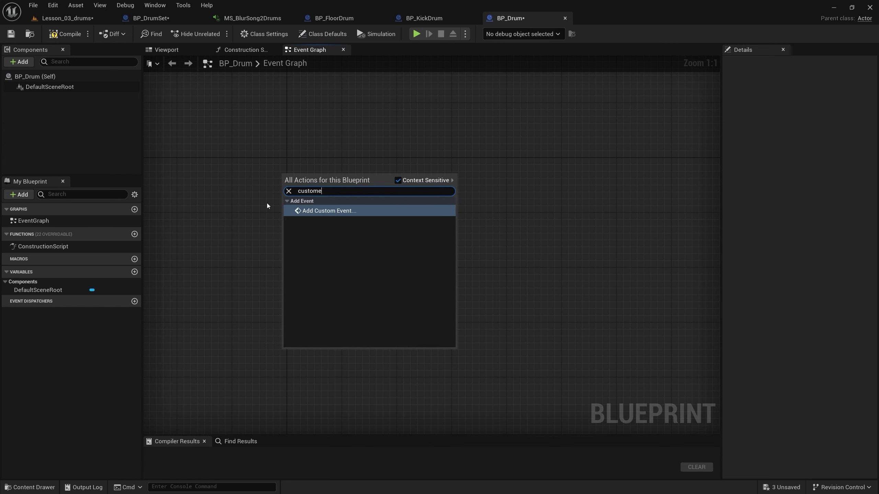
key("Return")
type("P")
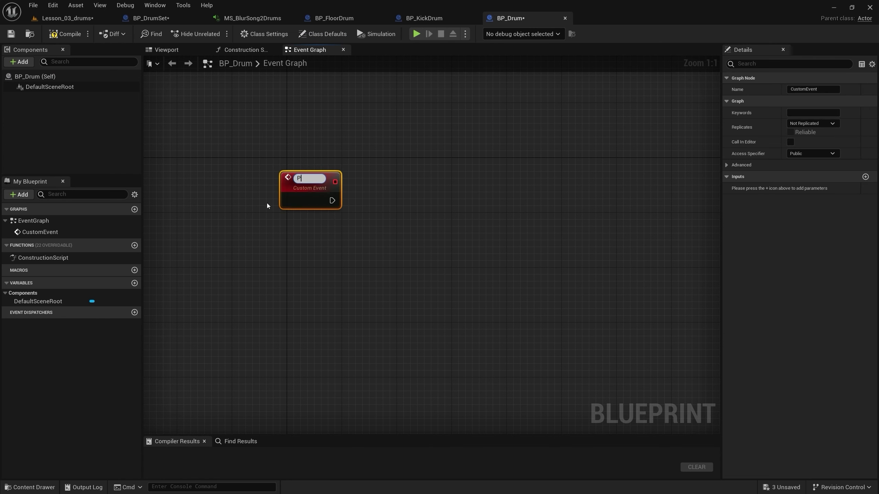
type("lay")
key("Return")
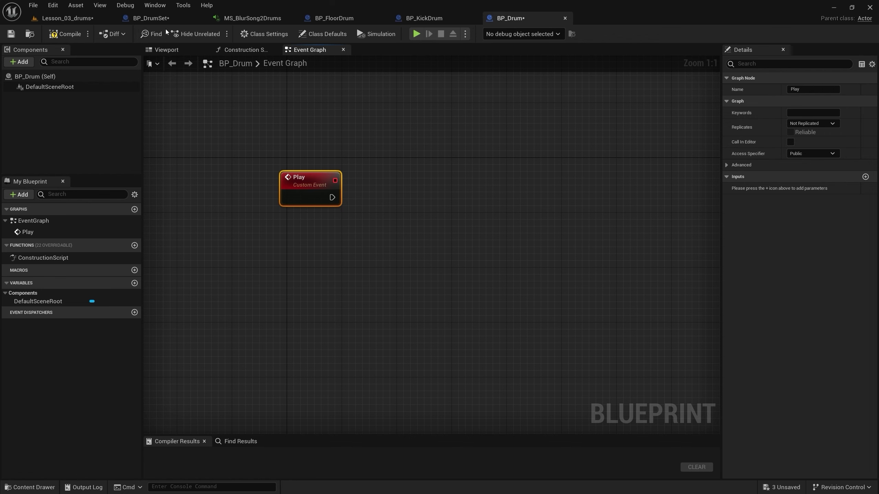
Wire BP_DrumSet's Enter Pressed to call Play on the drum returned by FIND, then save
left_click(148, 22)
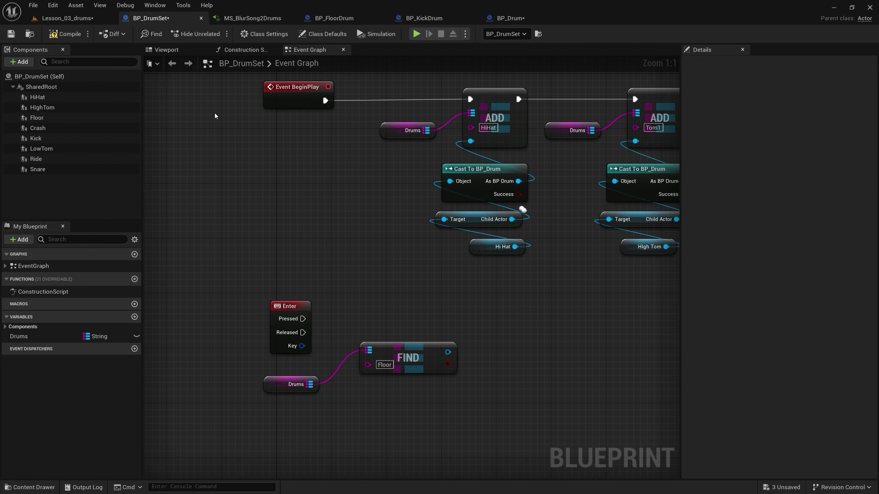
left_click_drag(447, 353, 484, 335)
type("p")
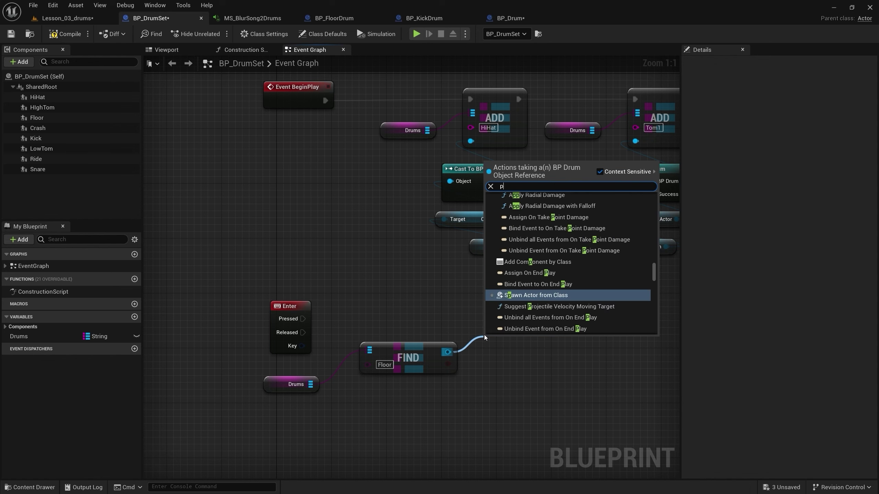
type("lay")
key("Return")
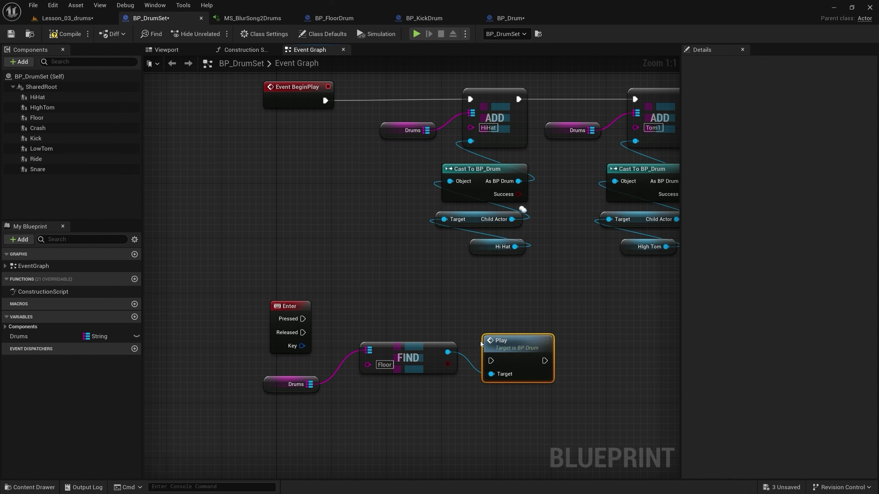
mouse_move(302, 319)
left_mouse_down()
mouse_move(491, 361)
mouse_move(494, 305)
left_mouse_up()
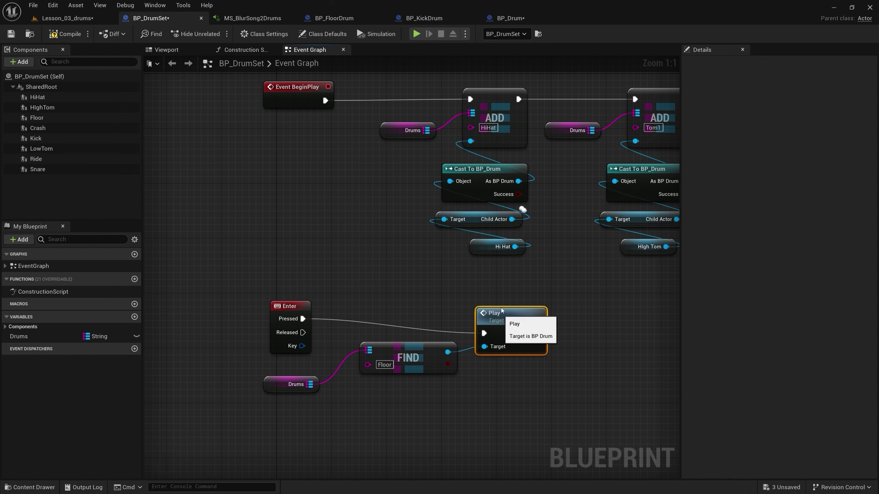
left_click_drag(266, 384, 362, 391)
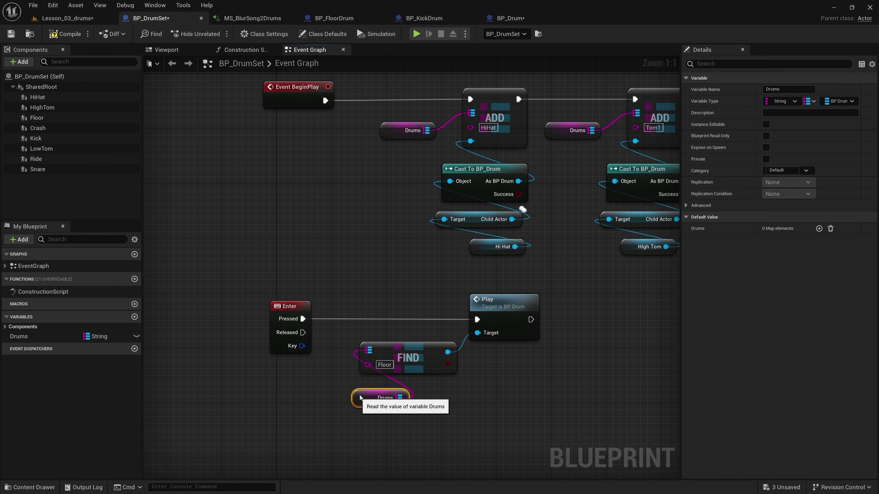
key("ctrl+s")
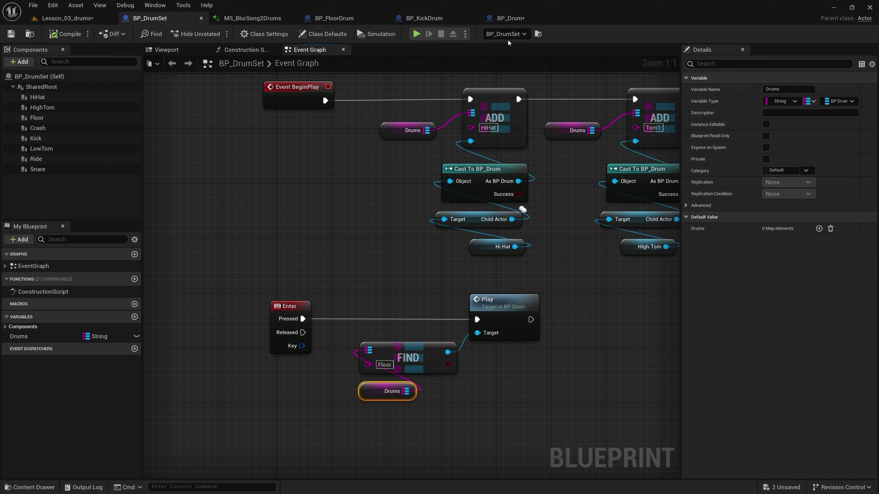
left_click(511, 18)
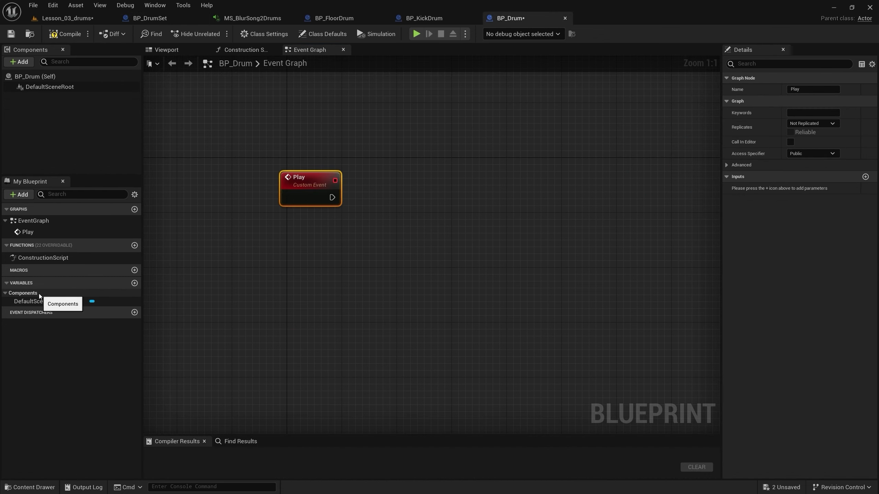
Add a BP_Drum variable named DrumMaterial of type Material Instance Dynamic object reference
left_click(134, 283)
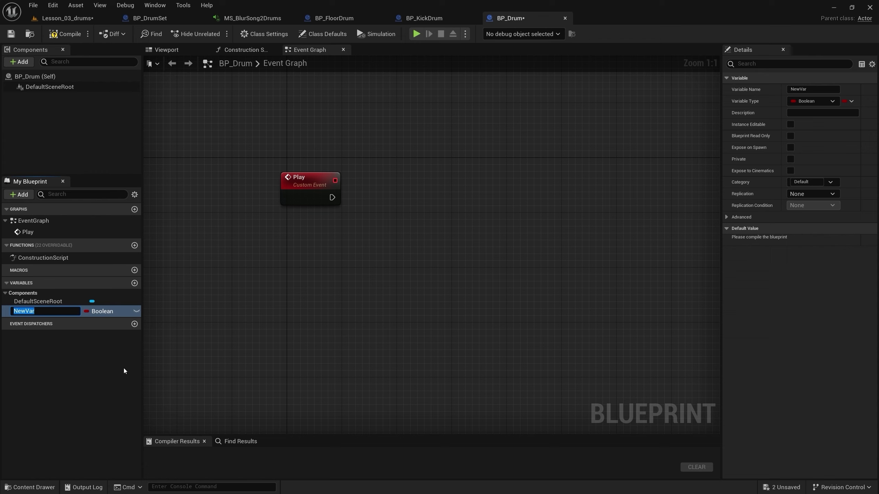
type("DrumMate")
type("rial")
left_click(102, 311)
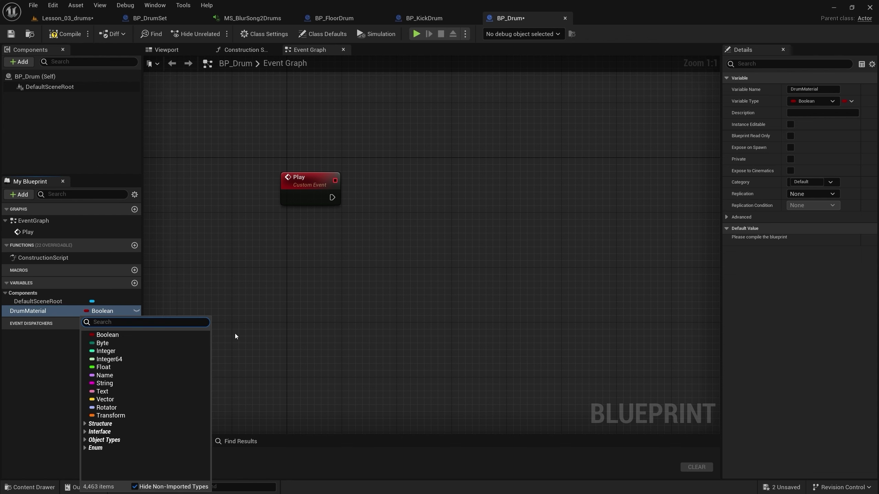
type("material")
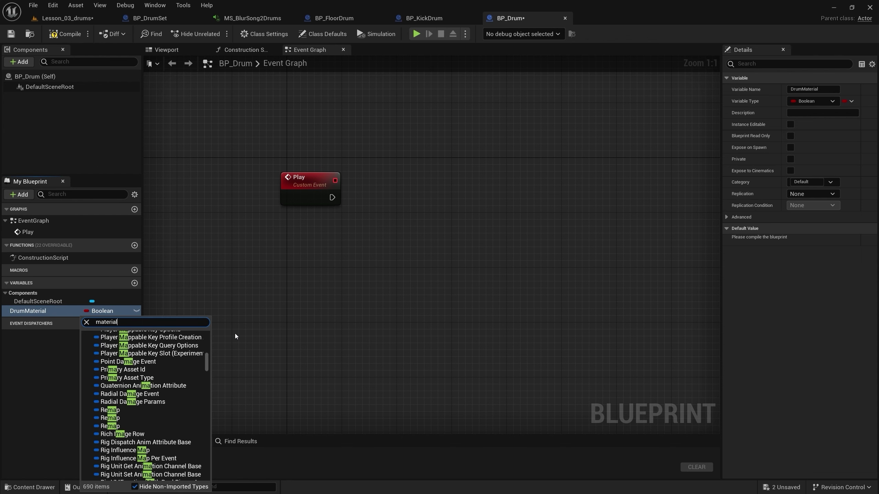
type("ins")
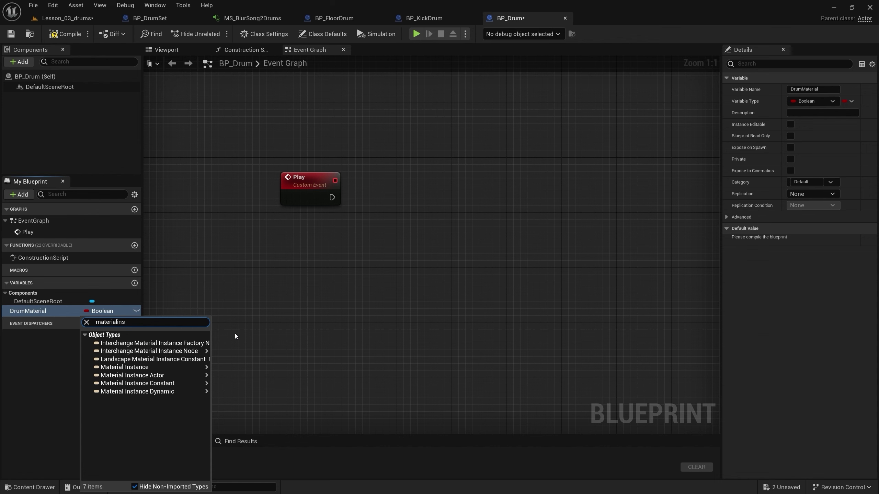
mouse_move(166, 392)
left_click(234, 392)
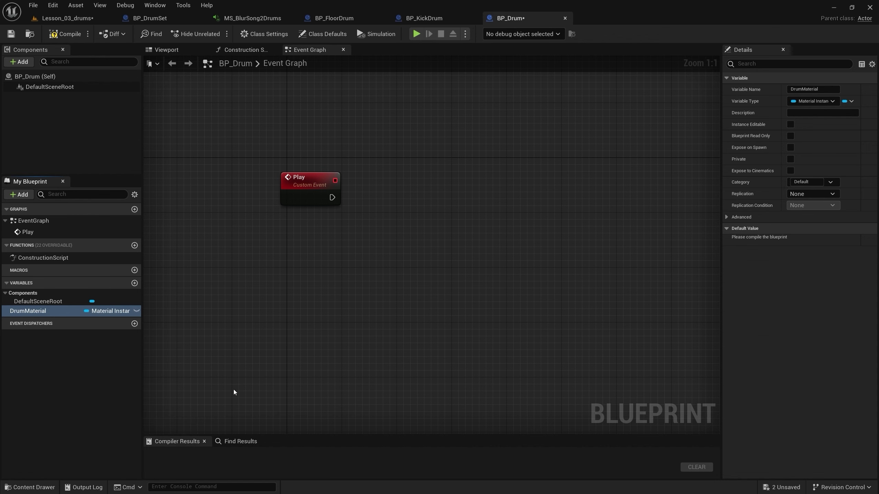
left_click(340, 21)
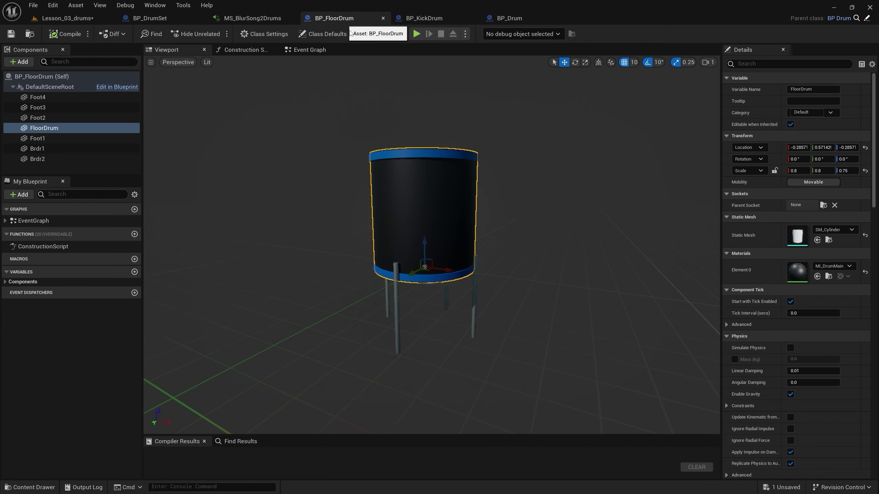
Delete the unused Event Tick and ActorBeginOverlap nodes from BP_FloorDrum's event graph
left_click(304, 51)
right_click_drag(485, 168, 414, 147)
left_click_drag(440, 360, 247, 225)
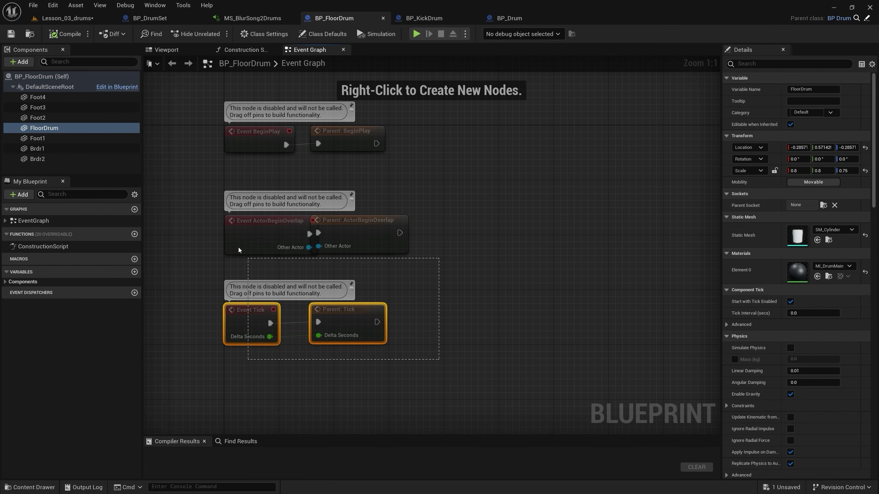
key("Delete")
mouse_move(436, 160)
right_mouse_down()
mouse_move(335, 229)
mouse_move(416, 244)
right_mouse_up()
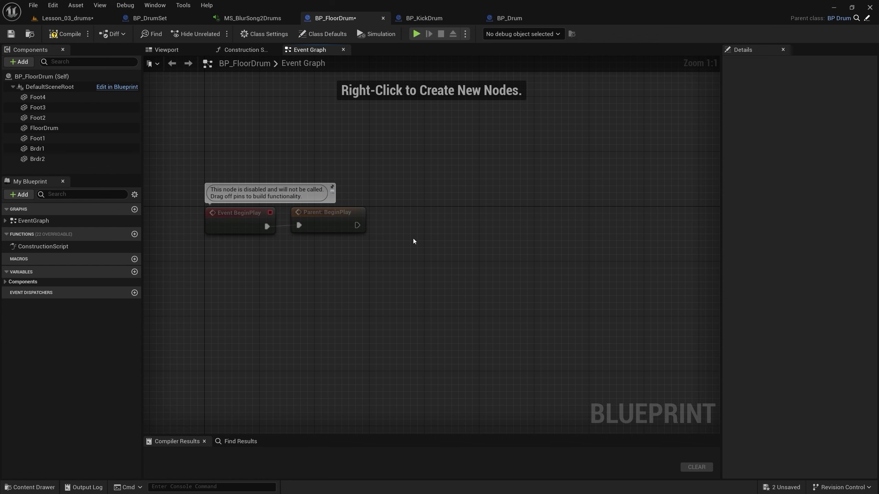
Place a Floor Drum reference and add Create Dynamic Material Instance after Parent BeginPlay
left_click(166, 49)
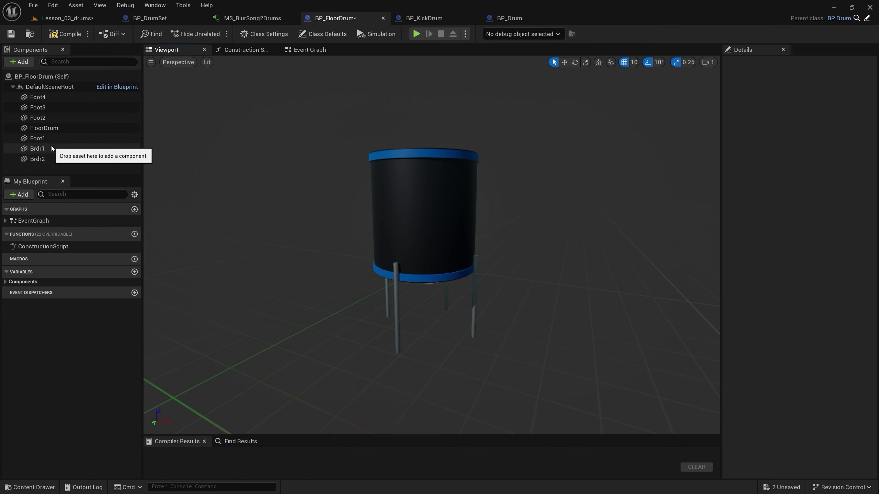
left_click(51, 128)
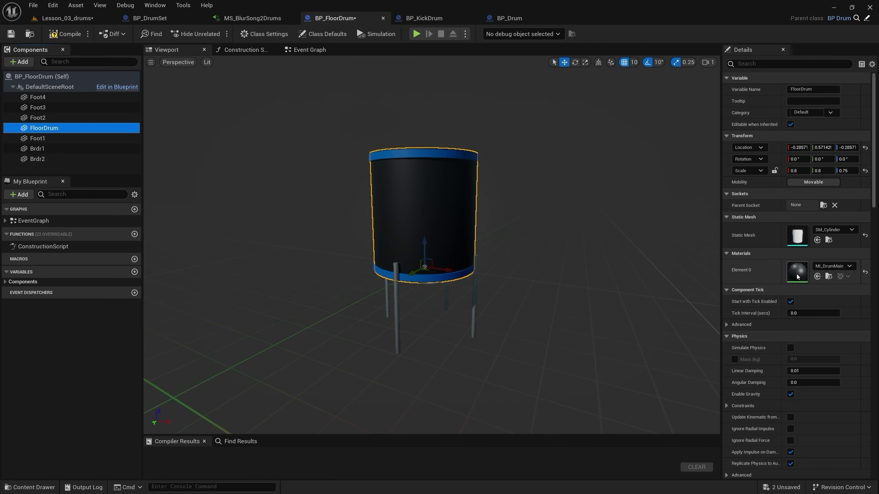
left_click(308, 49)
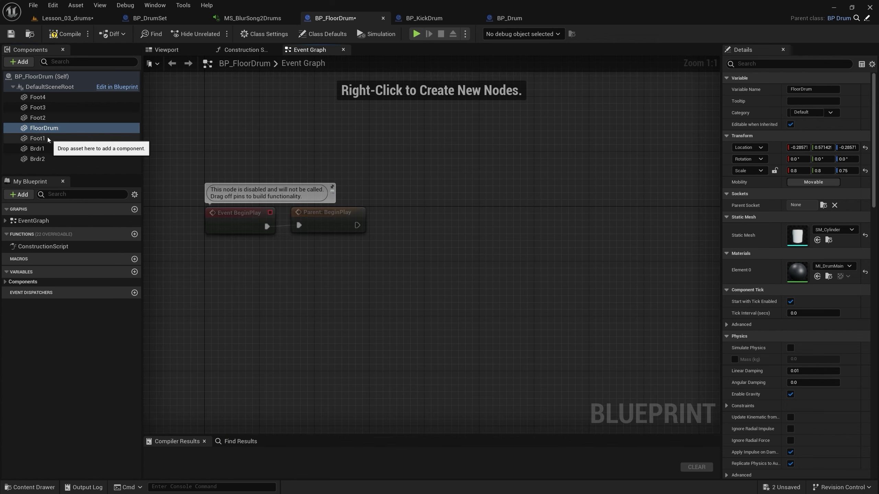
mouse_move(45, 129)
left_mouse_down()
mouse_move(201, 198)
mouse_move(338, 281)
mouse_move(418, 222)
left_mouse_up()
type("createdy")
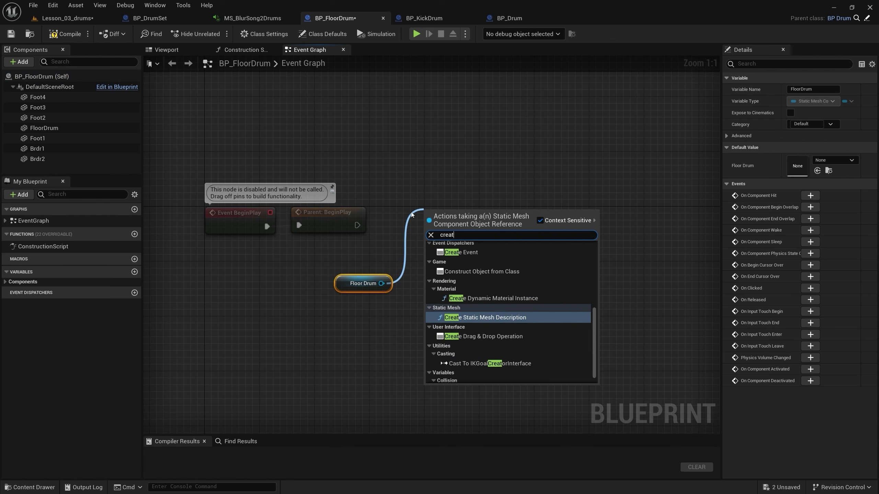
key("Return")
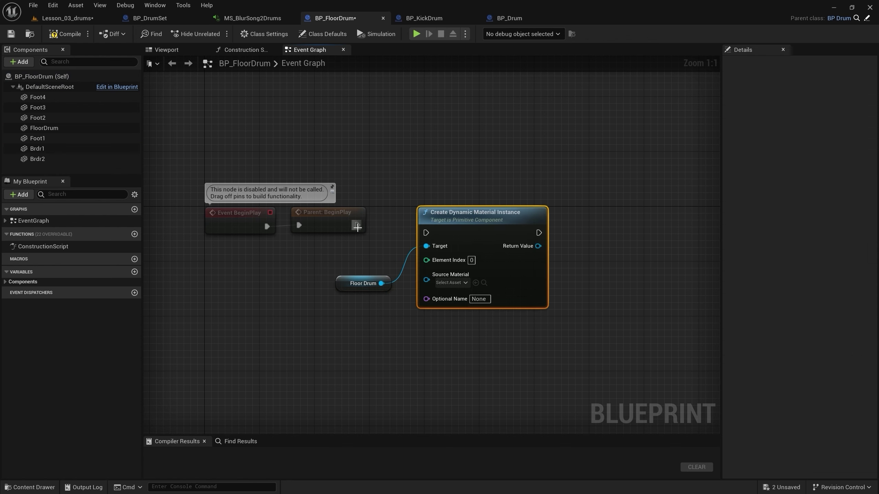
mouse_move(357, 225)
left_mouse_down()
mouse_move(426, 233)
mouse_move(472, 212)
left_mouse_up()
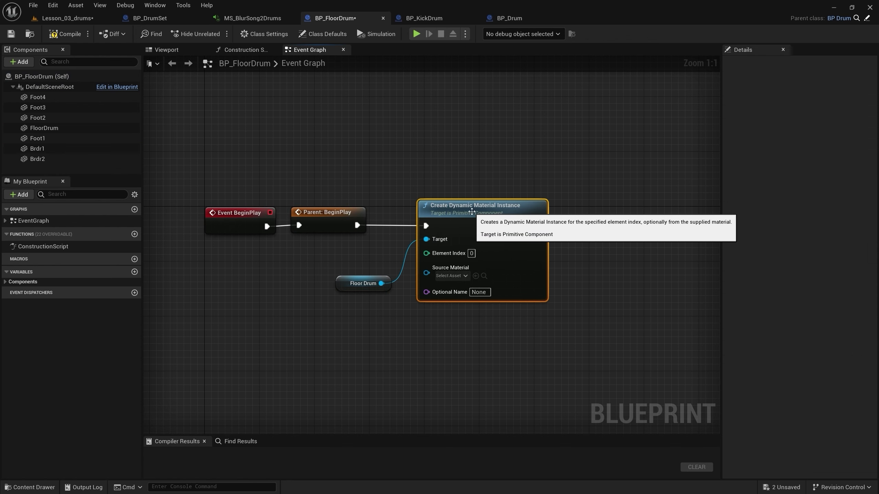
Tidy the nodes and set Drum Material from the dynamic instance's Return Value
left_click_drag(362, 283, 362, 270)
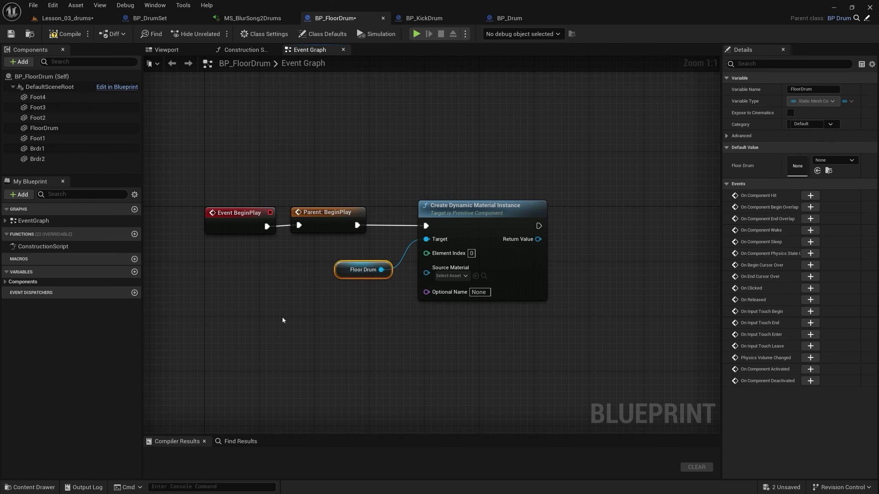
left_click_drag(484, 207, 471, 208)
left_click_drag(363, 270, 349, 277)
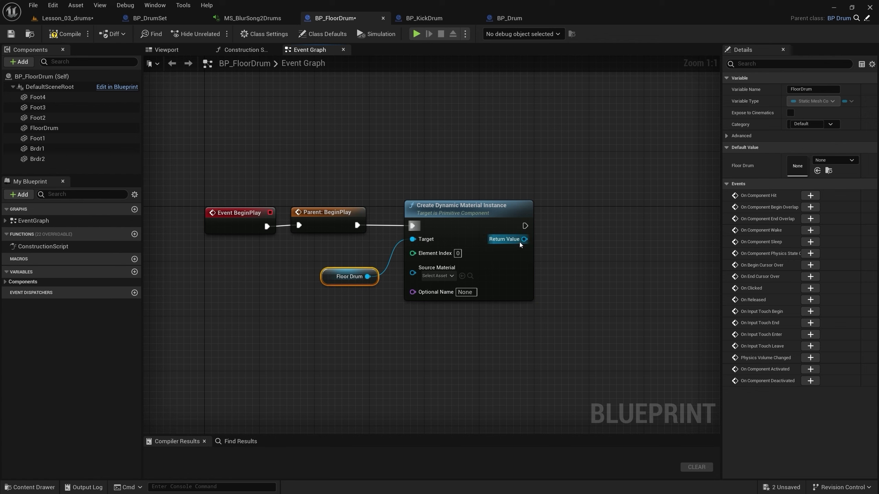
left_click_drag(520, 242, 552, 243)
type("drumm")
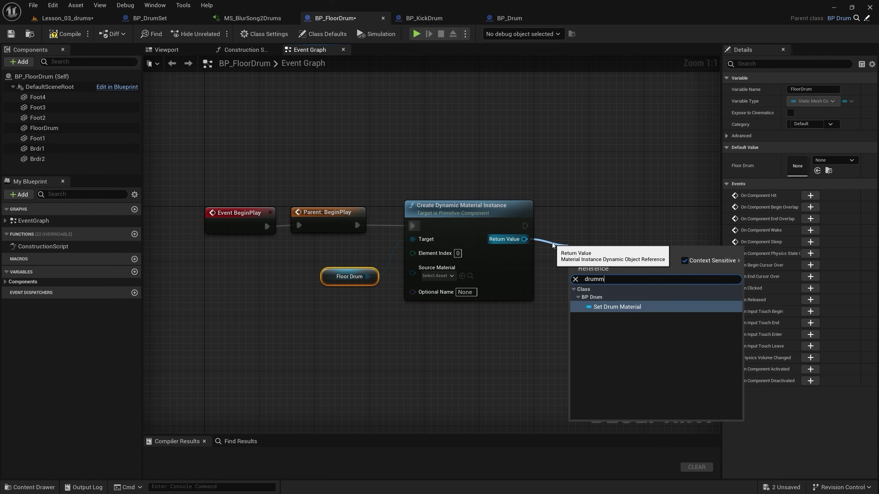
key("Return")
mouse_move(626, 255)
left_mouse_down()
mouse_move(596, 217)
mouse_move(598, 225)
left_mouse_up()
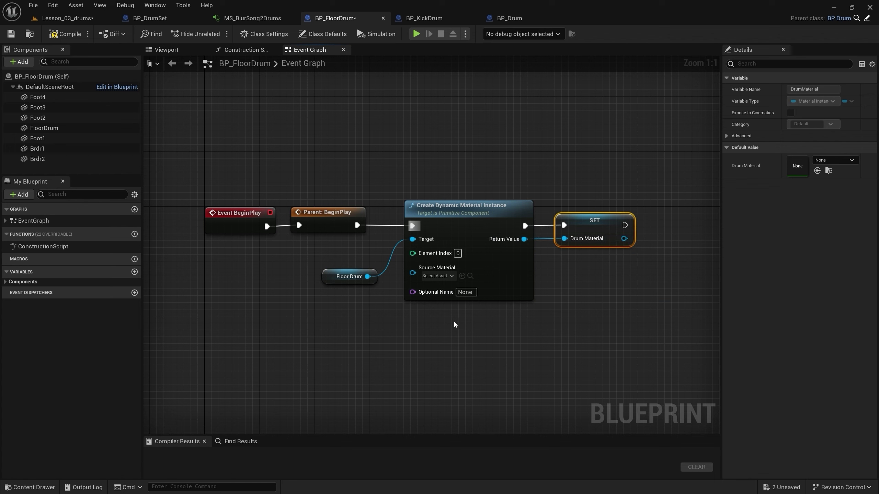
left_click(62, 128)
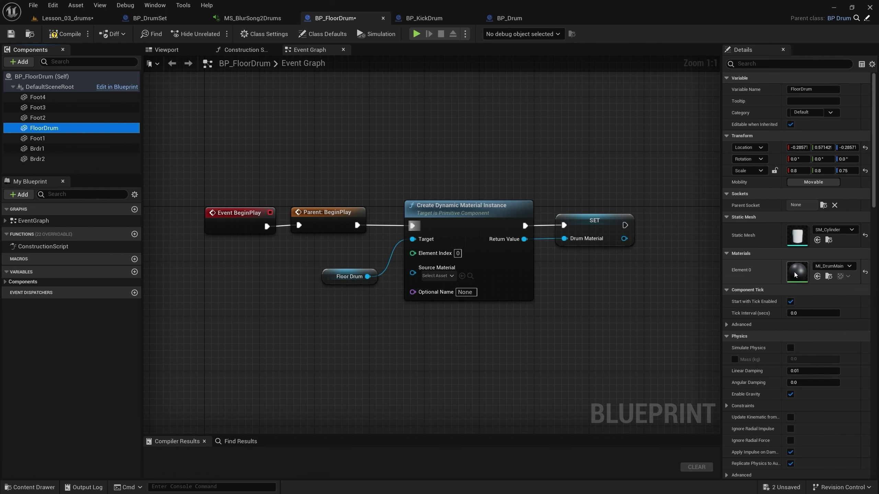
Open MI_DrumMain and its parent M_DrumMaster to inspect the Color parameter
double_click(797, 271)
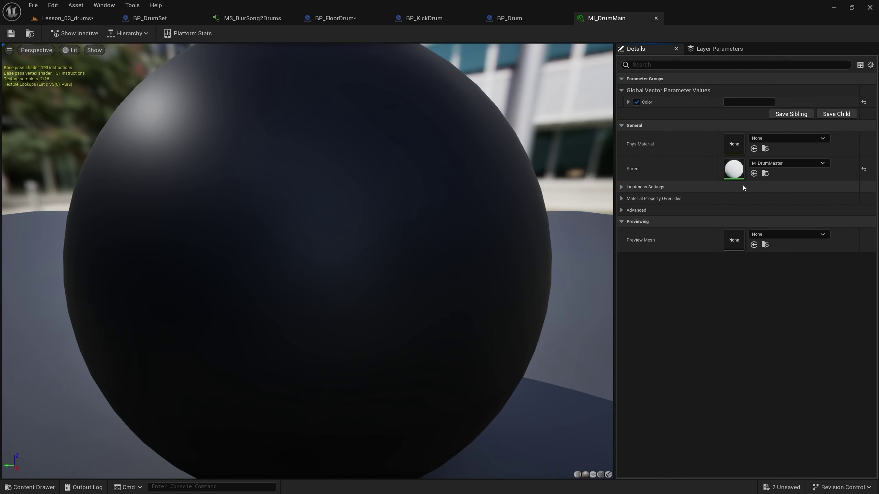
double_click(733, 169)
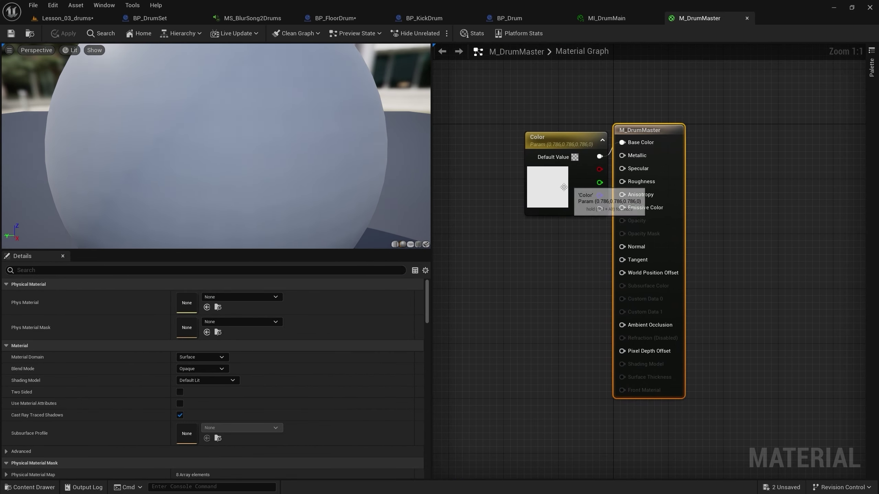
left_click_drag(539, 185, 519, 171)
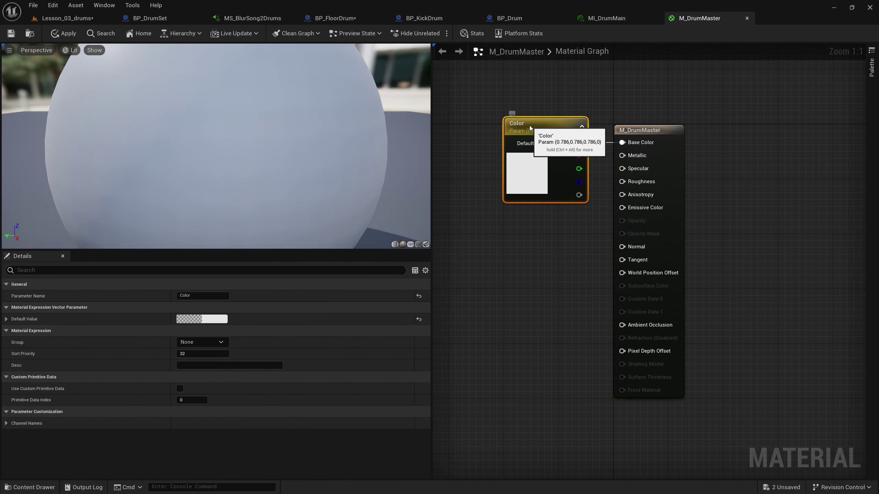
left_click(202, 295)
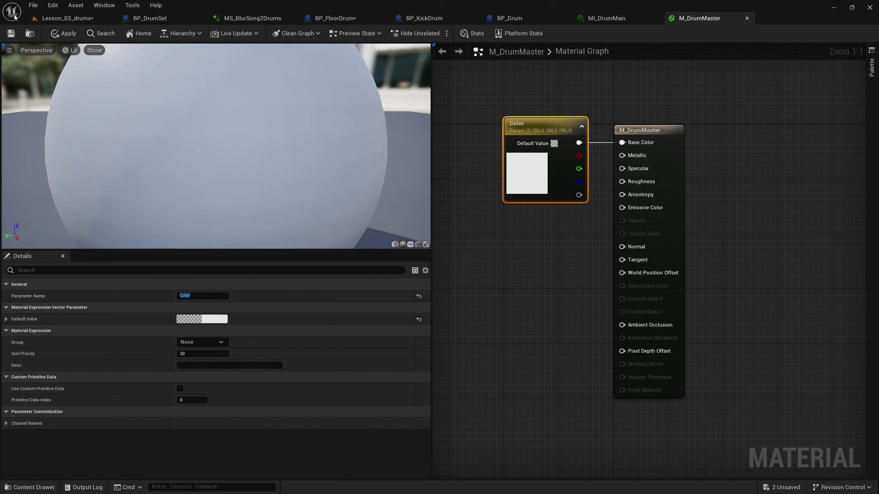
Inspect M_DrumCorner, M_Metal's colour and constant nodes, and M_Puck from the Materials folder
left_click(52, 18)
left_click(145, 375)
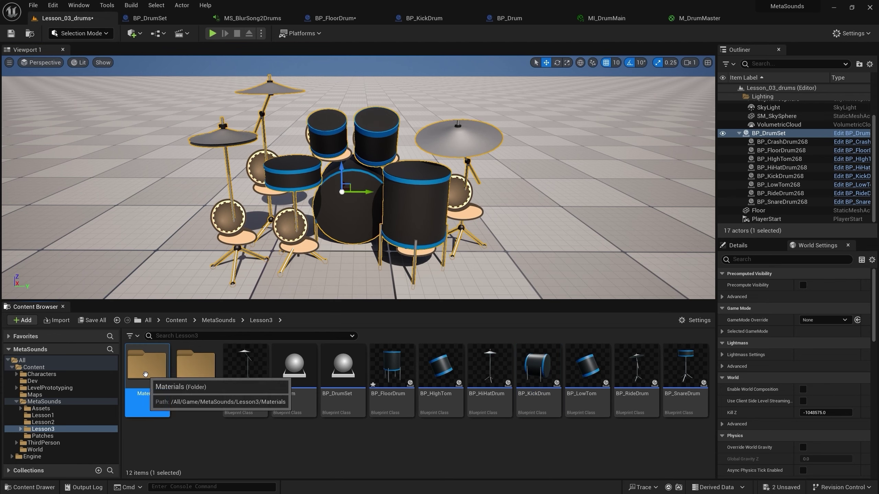
double_click(145, 374)
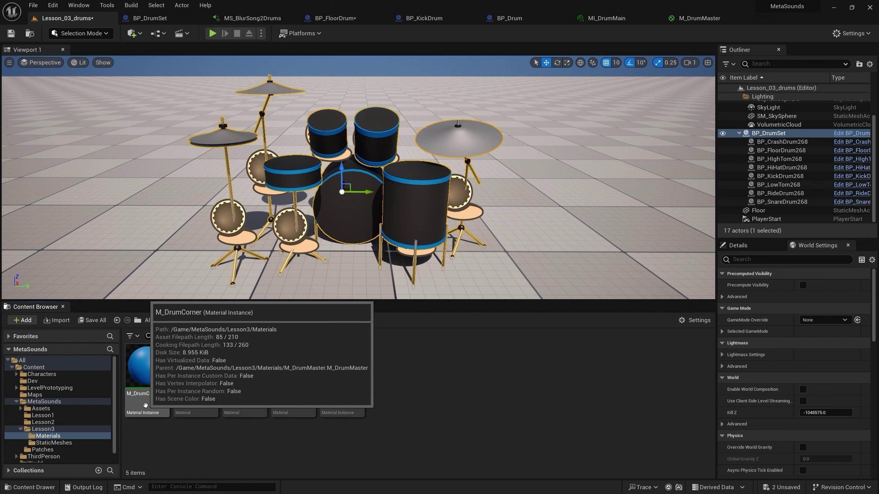
double_click(145, 405)
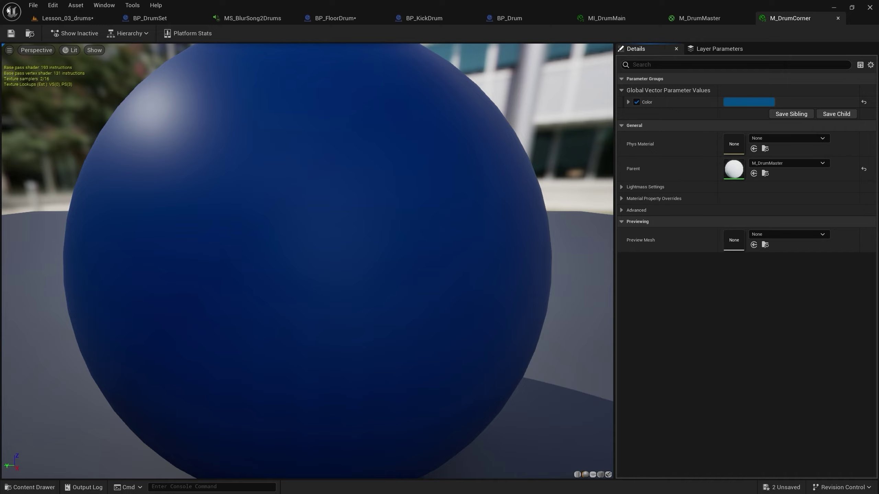
left_click(67, 18)
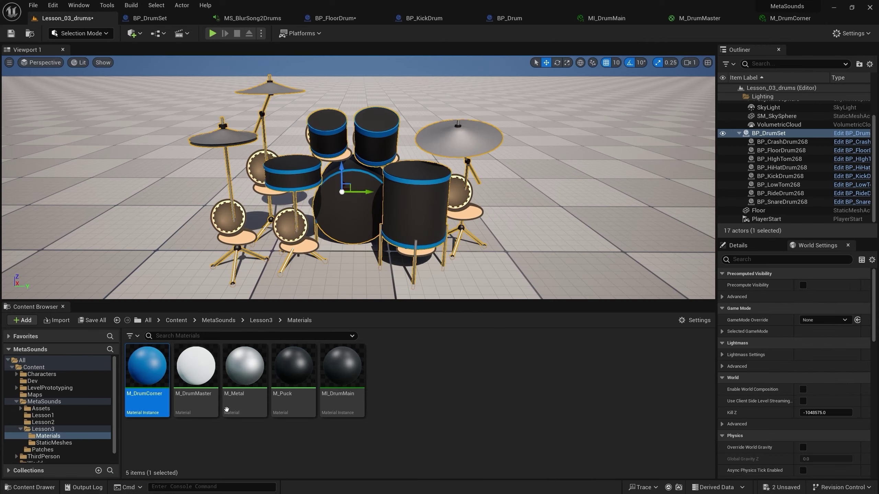
double_click(240, 415)
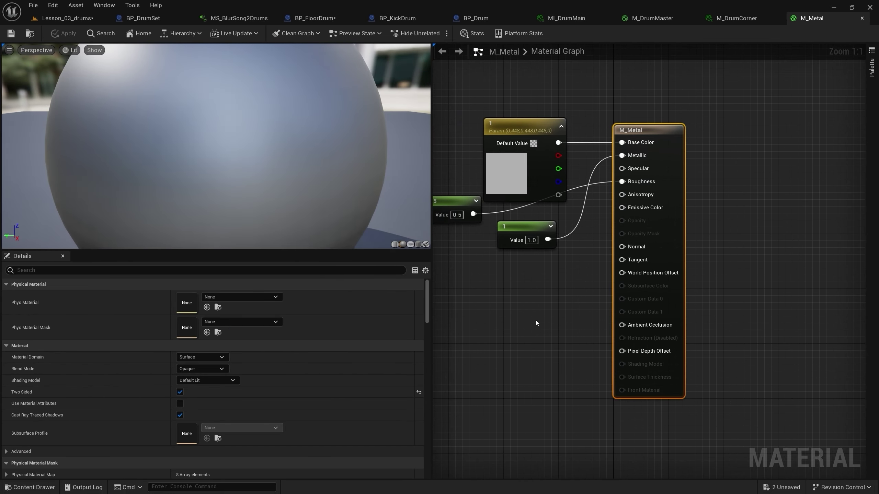
left_click(582, 102)
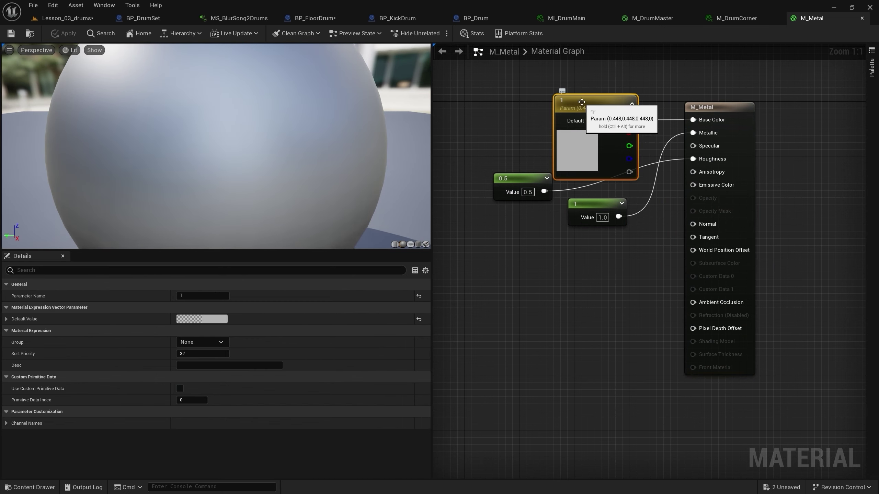
left_click(510, 184)
left_click(609, 223)
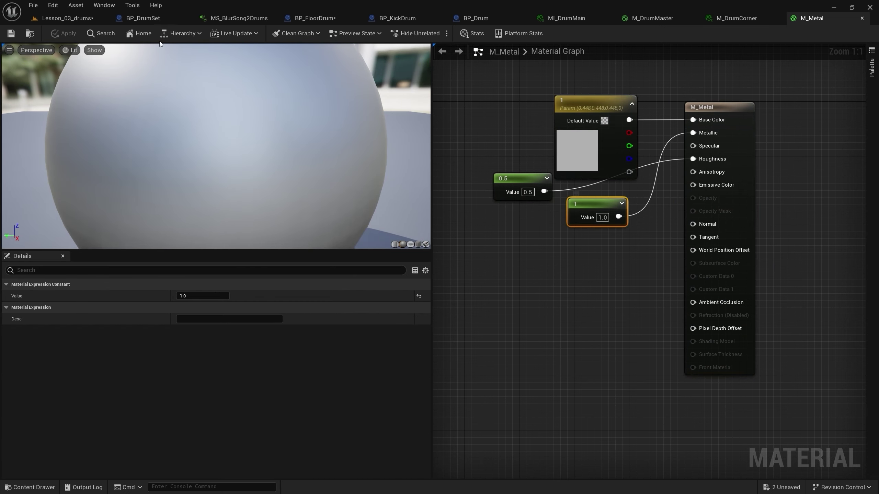
left_click(67, 18)
double_click(286, 407)
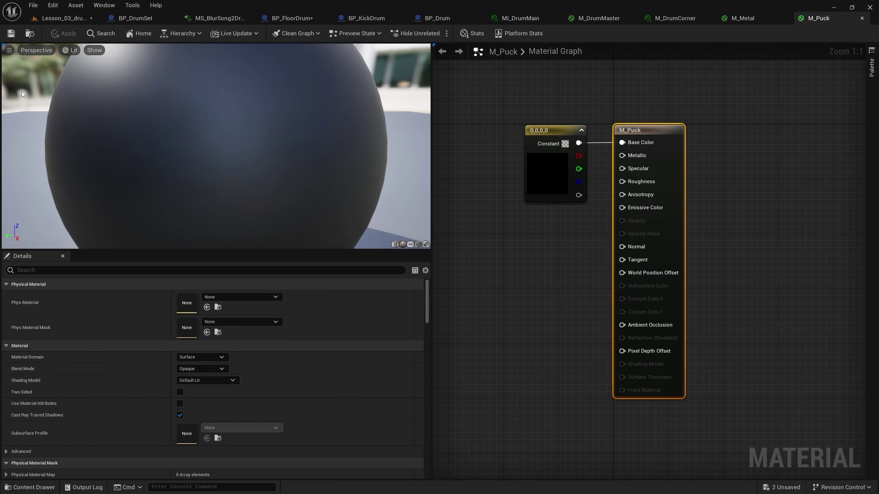
left_click(67, 18)
Close all the material editors, choosing No to discard M_DrumMaster's changes
left_click_drag(239, 248, 228, 194)
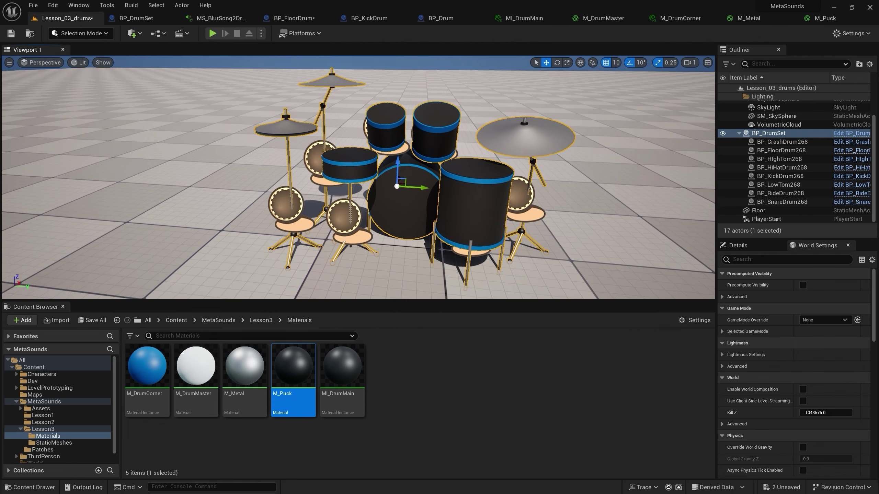
right_click_drag(229, 194, 228, 194)
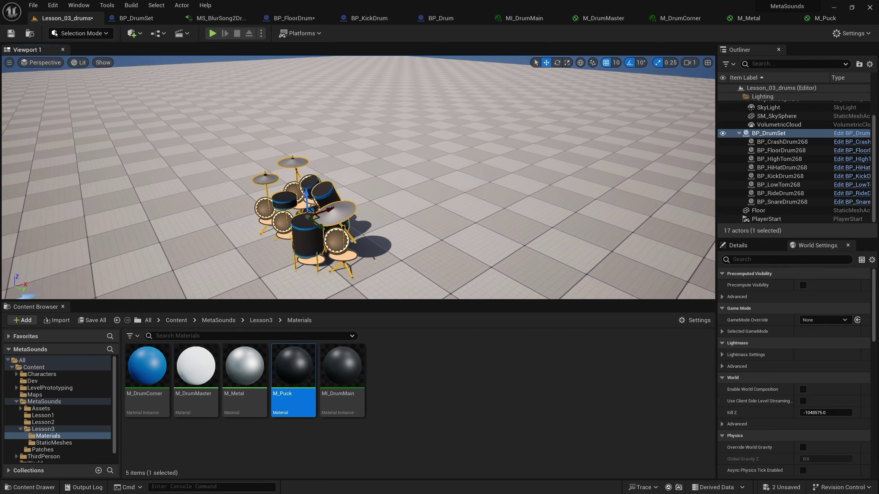
left_click(561, 19)
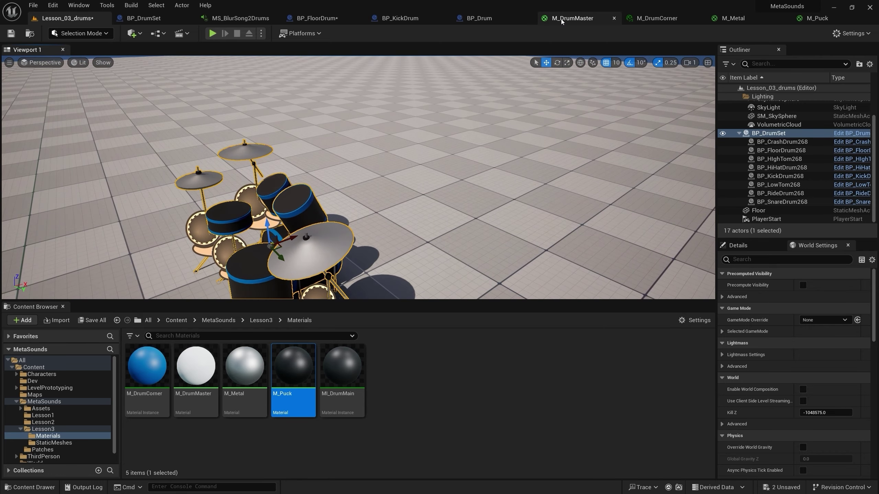
left_click(614, 18)
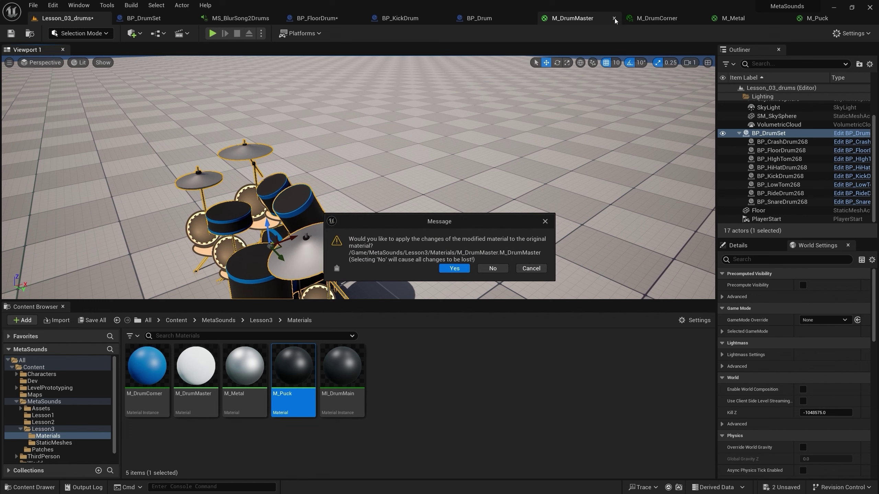
left_click(493, 269)
left_click(656, 18)
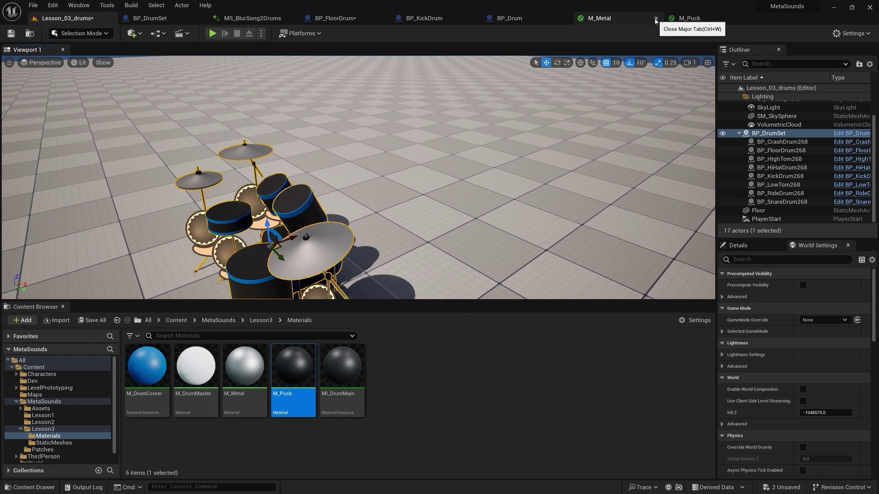
left_click(657, 18)
left_click(657, 18)
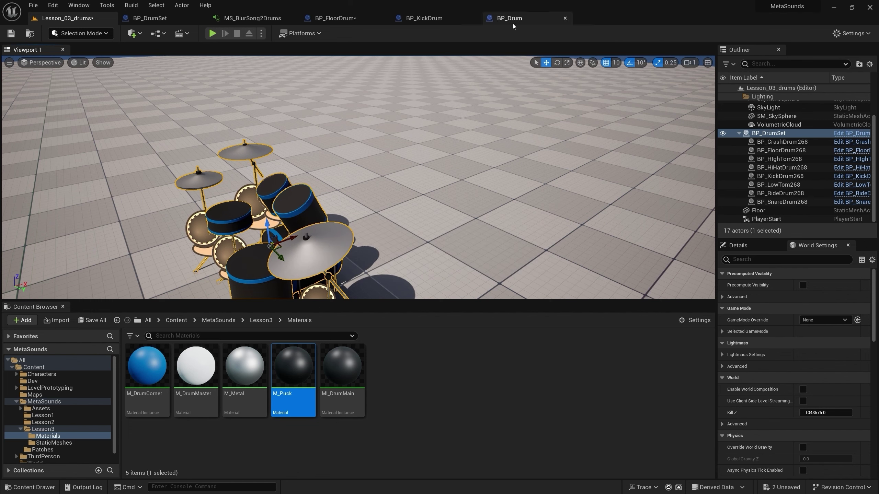
Set Create Dynamic Material Instance's Source Material to MI_DrumMain and compile BP_FloorDrum
left_click(359, 20)
left_click(437, 276)
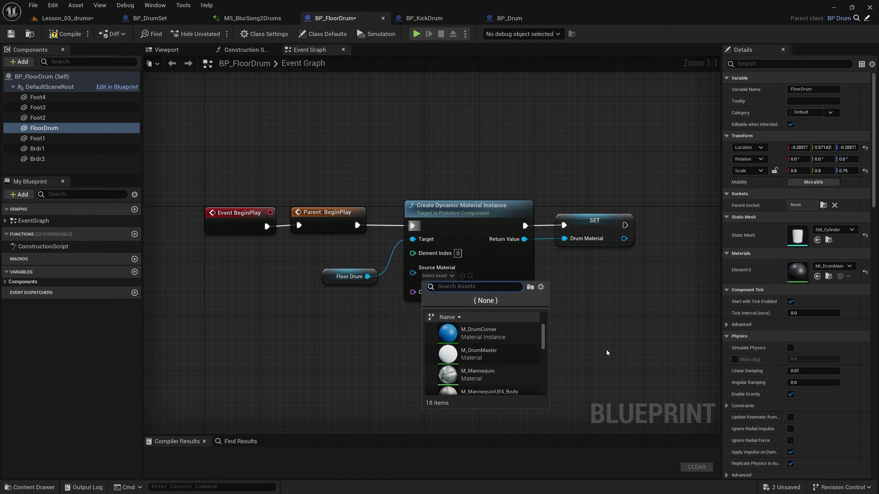
type("drumm")
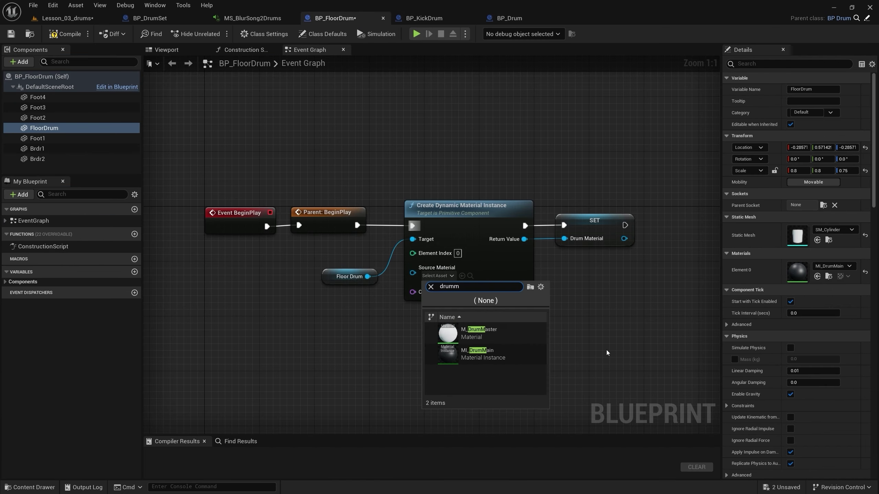
left_click(478, 353)
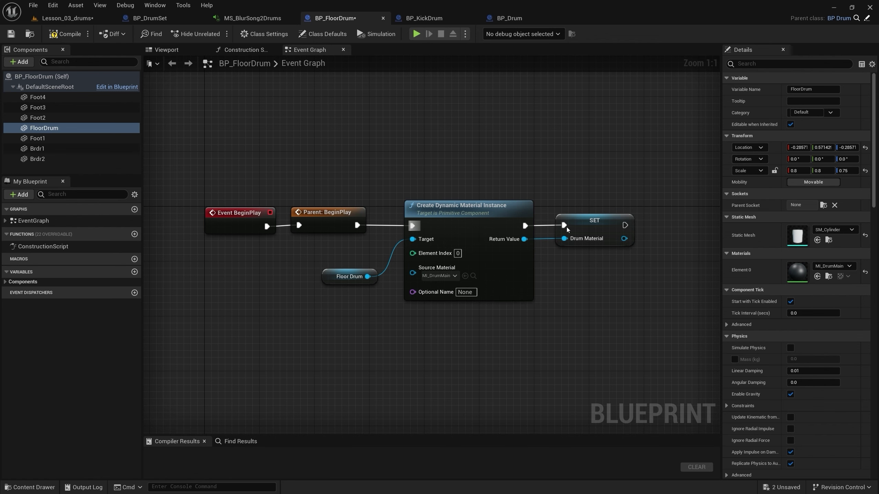
left_click(65, 33)
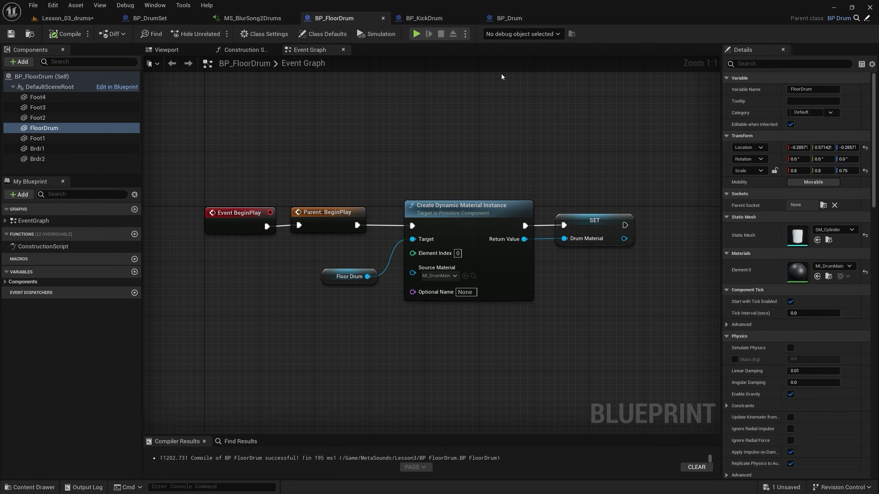
left_click(509, 18)
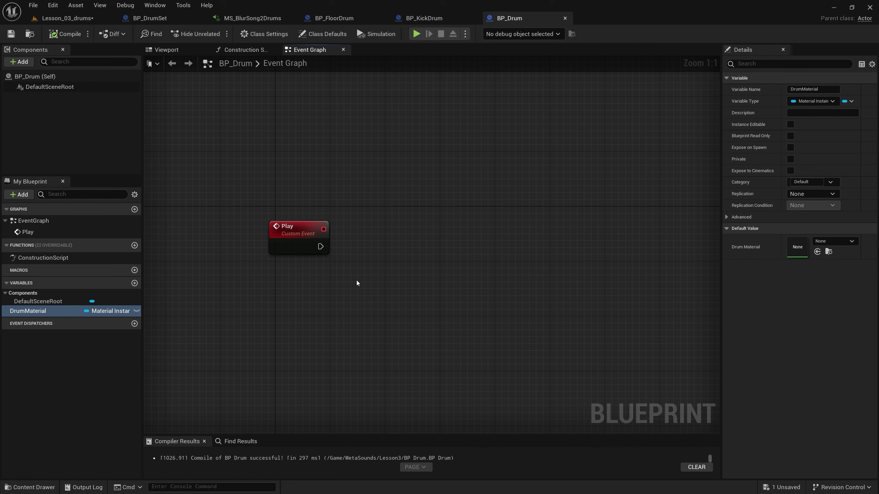
Add a Timeline named ColorTimeline off the Play event and open it in the timeline editor
right_click_drag(383, 268, 345, 270)
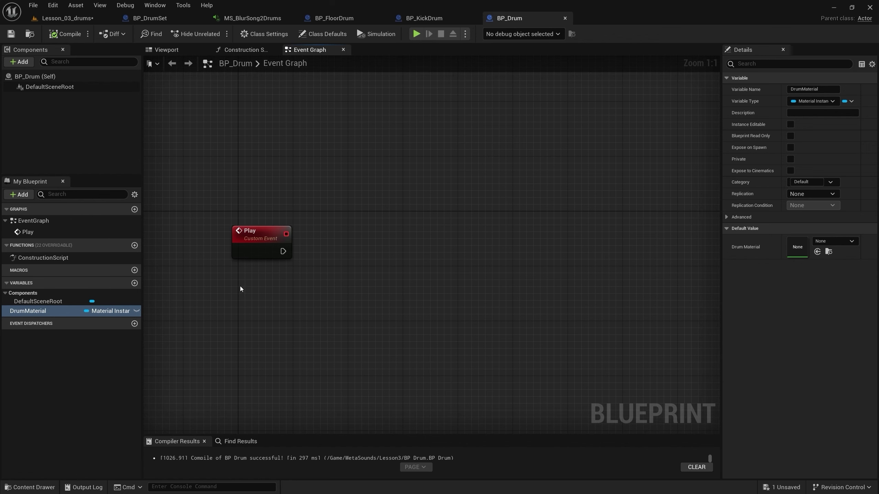
scroll(267, 273, "up", 1)
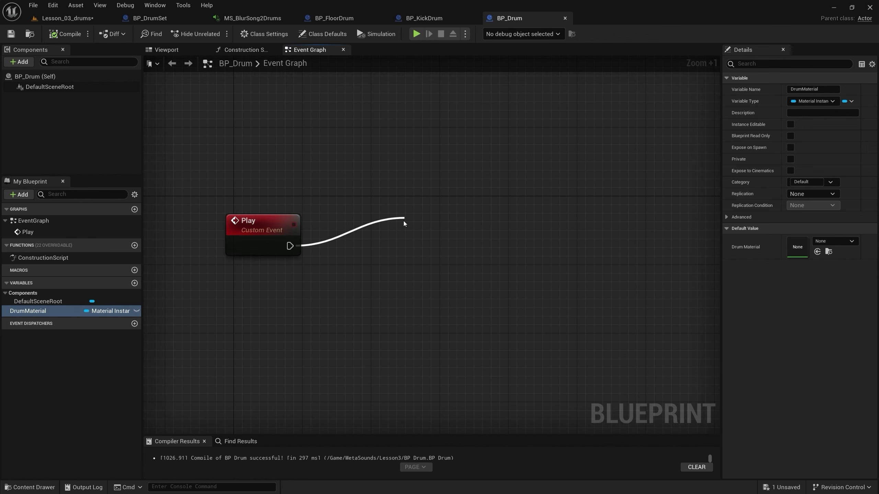
left_click_drag(290, 246, 403, 219)
type("timeli")
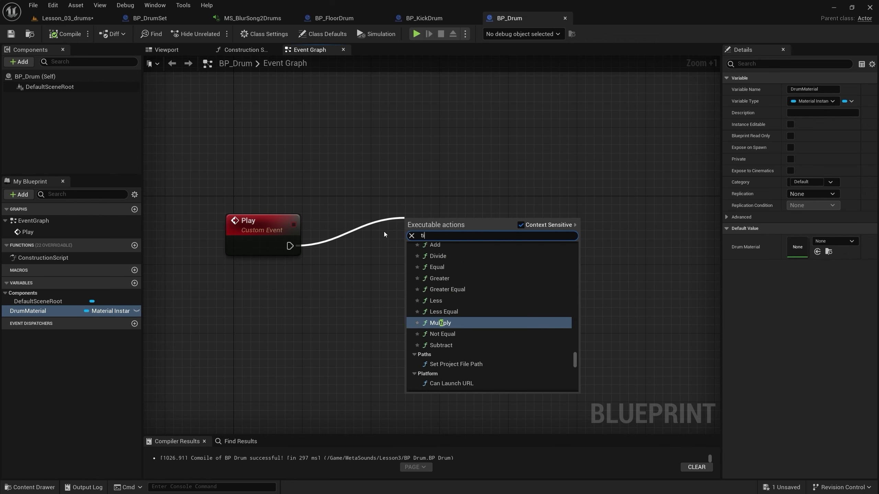
key("Return")
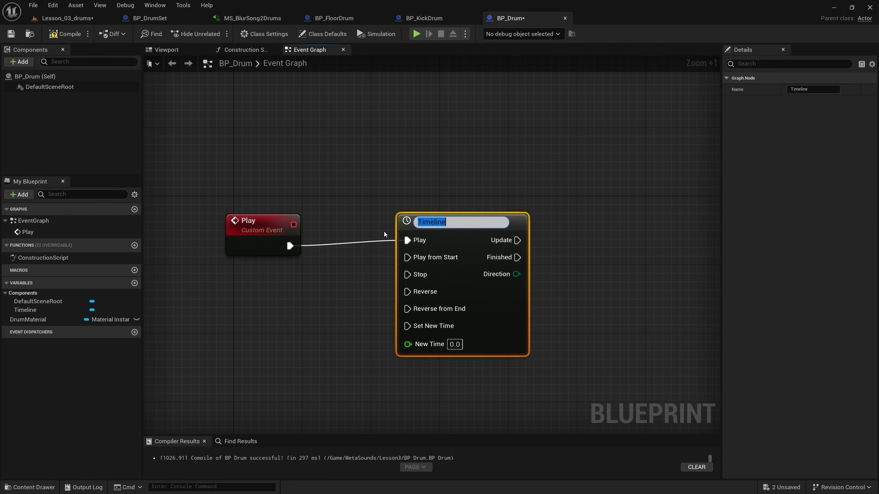
key("Home")
type("Color")
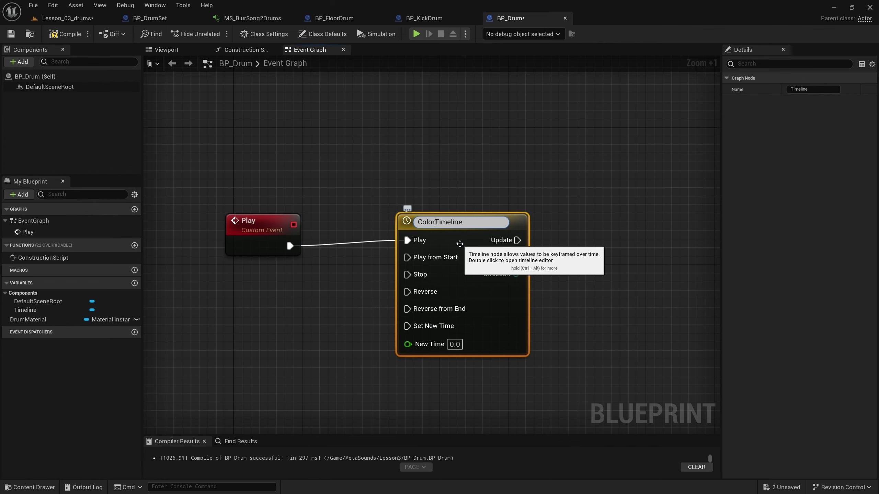
key("Return")
left_click_drag(462, 228, 410, 237)
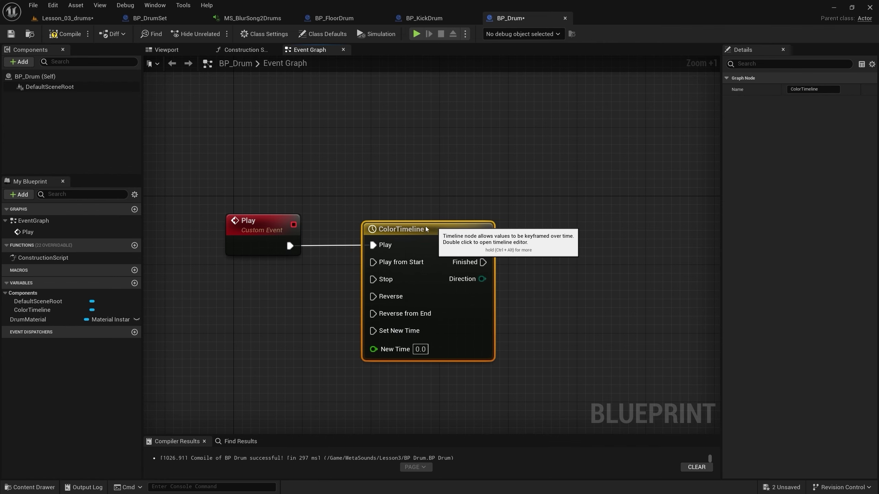
right_click_drag(437, 188, 378, 141)
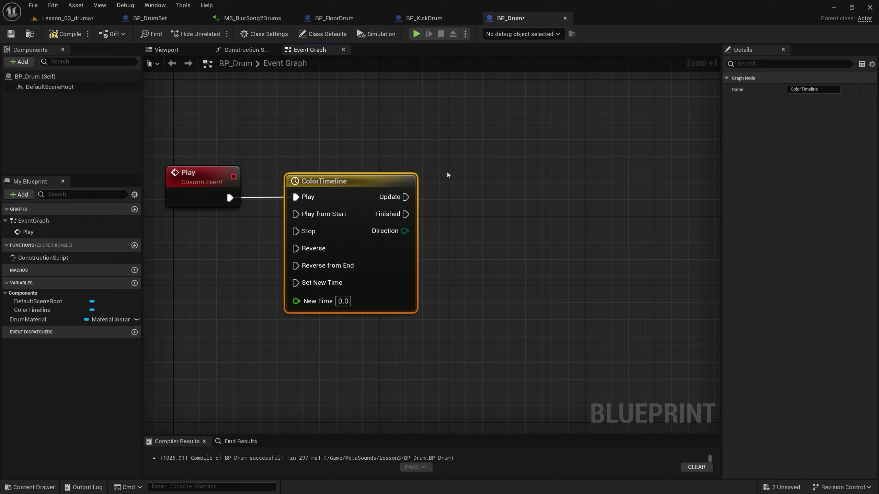
double_click(361, 192)
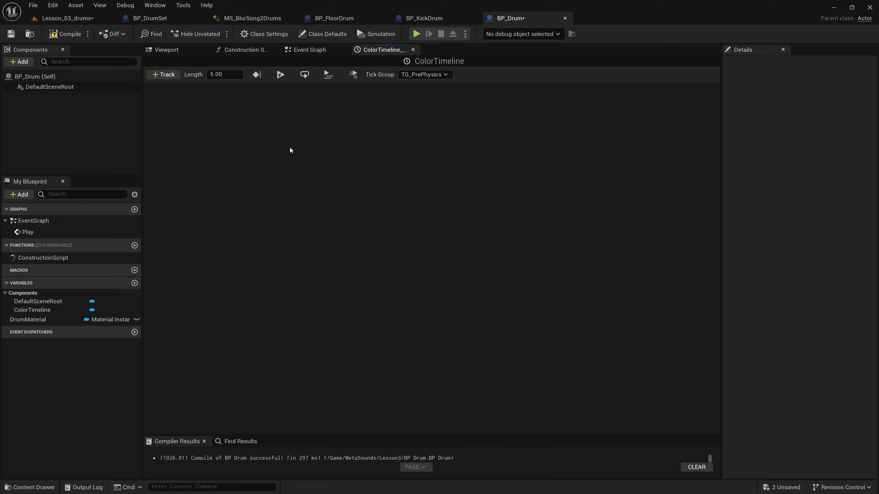
Add a float track named Alpha to ColorTimeline
left_click(156, 76)
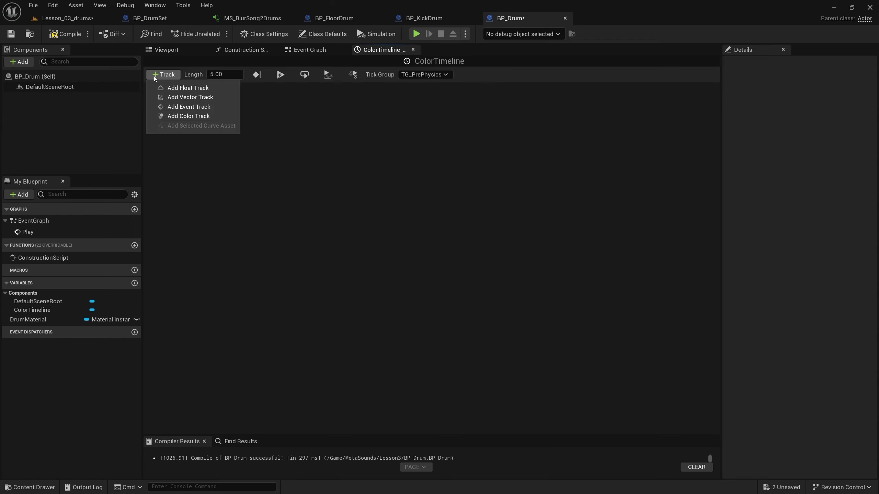
left_click(171, 91)
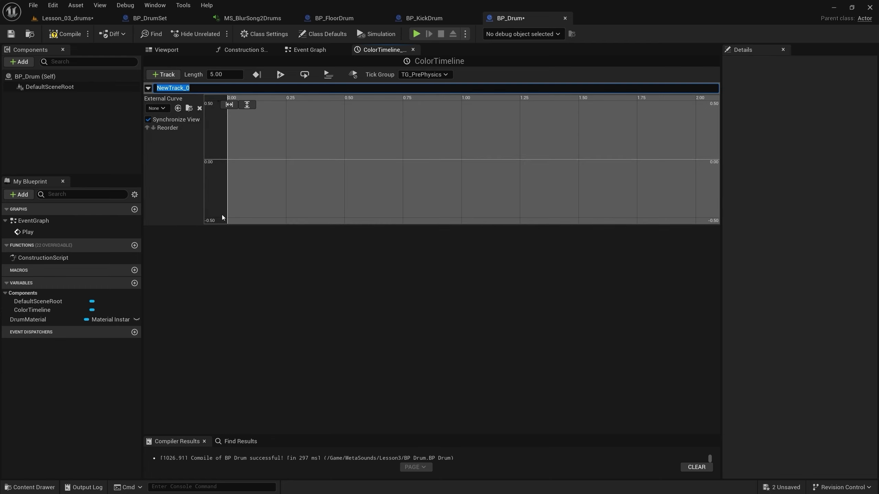
type("Al")
type("pha")
key("Return")
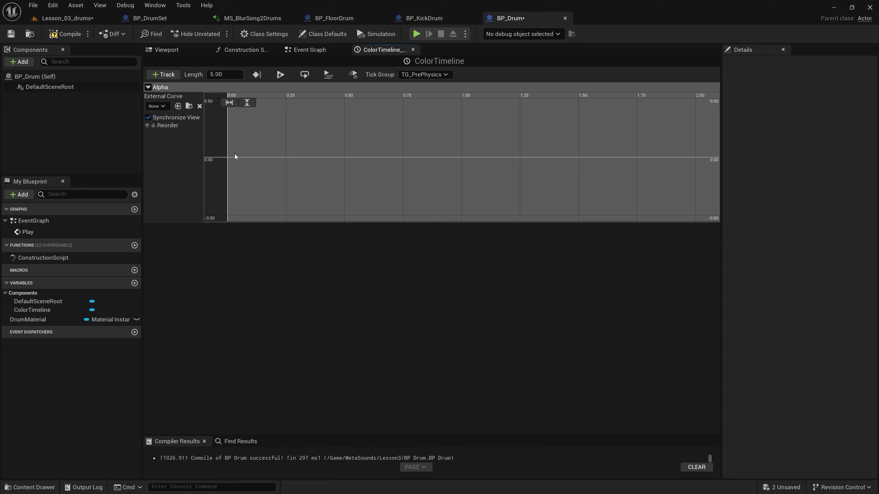
Add the first Alpha key at time 0 with value 0
right_click(234, 154)
left_click(249, 173)
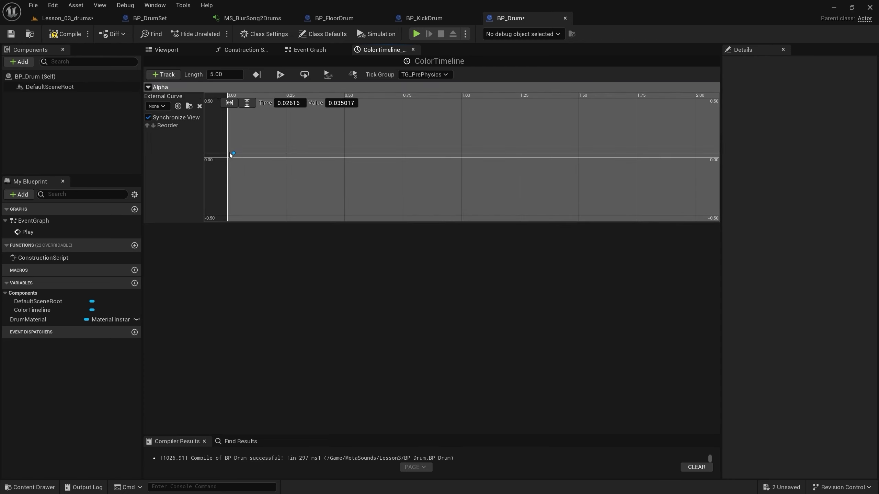
left_click(289, 103)
type("0")
key("Tab")
type("0")
key("Return")
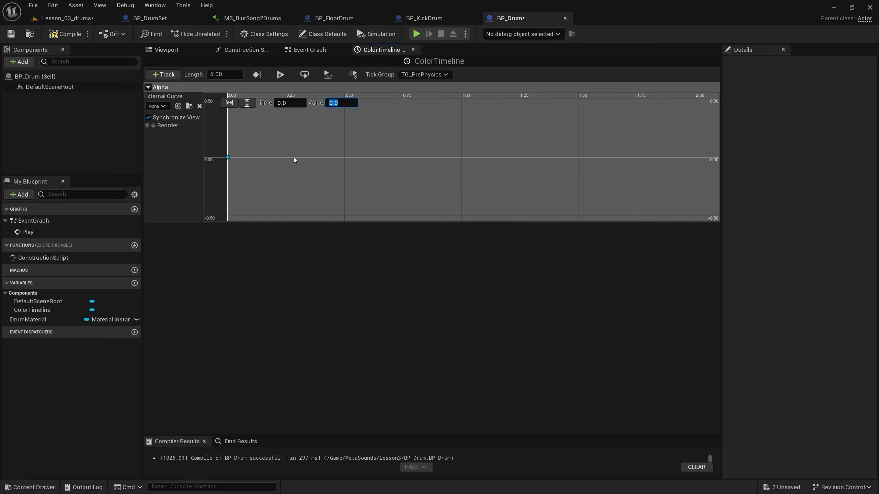
Add a peak key with value 1 at time 0.11 and fit the curve view
right_click(251, 157)
left_click(266, 173)
left_click(345, 104)
type("1")
key("Return")
left_click(291, 103)
double_click(291, 102)
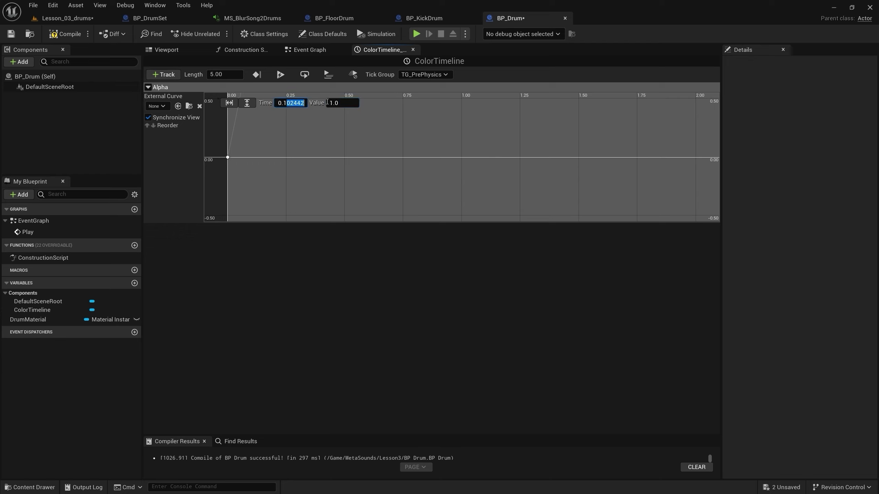
type("0.11")
key("Return")
left_click(231, 103)
left_click(246, 107)
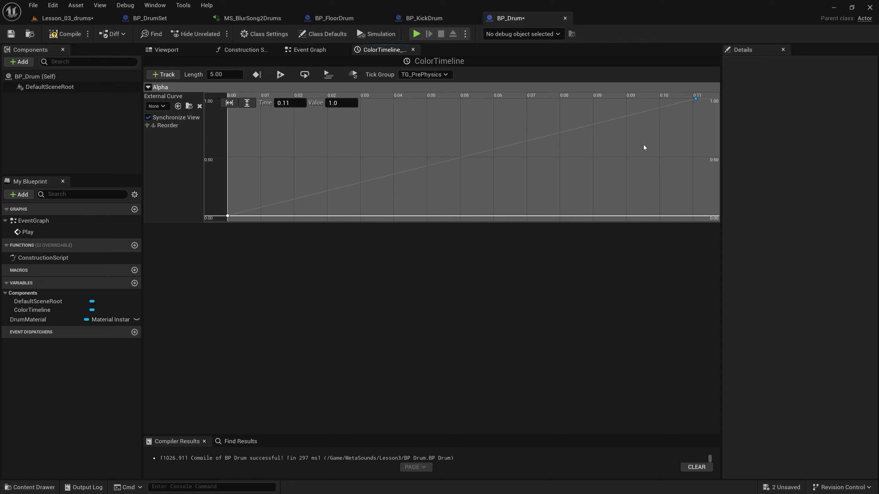
scroll(311, 153, "down", 3)
scroll(347, 156, "down", 2)
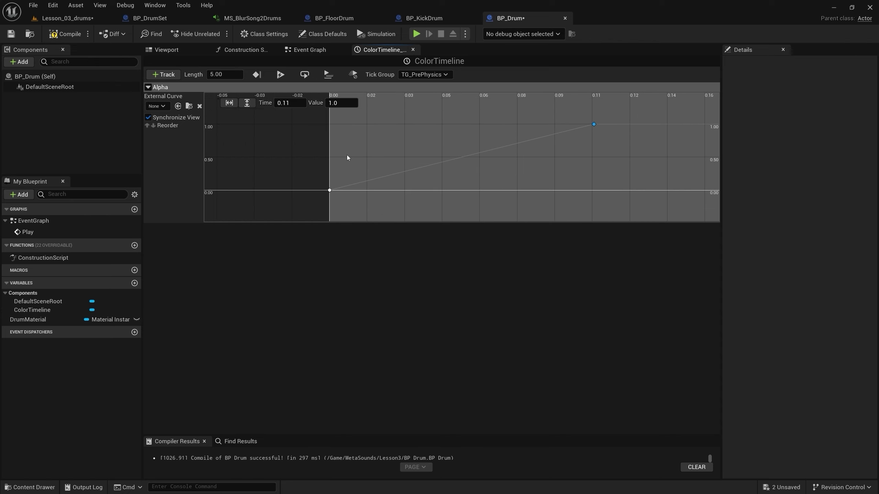
right_click_drag(563, 166, 452, 168)
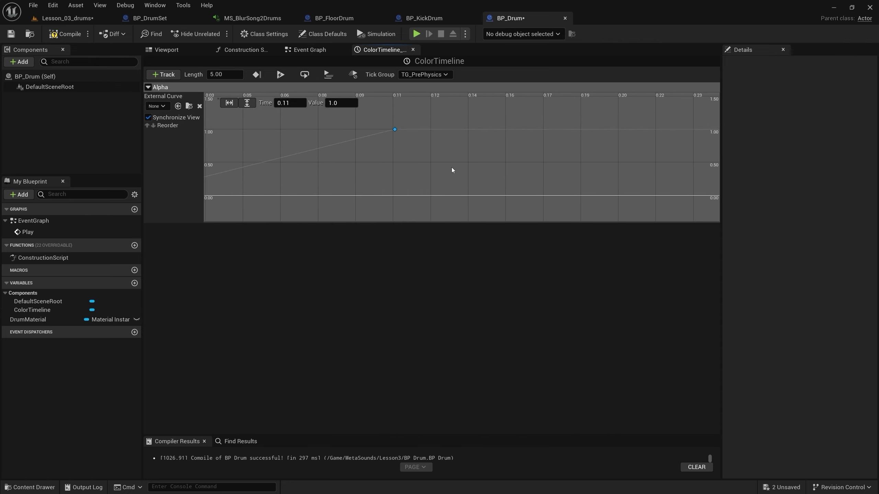
Add a third Alpha key at time 0.25 with value 0.0
right_click(663, 195)
left_click(668, 211)
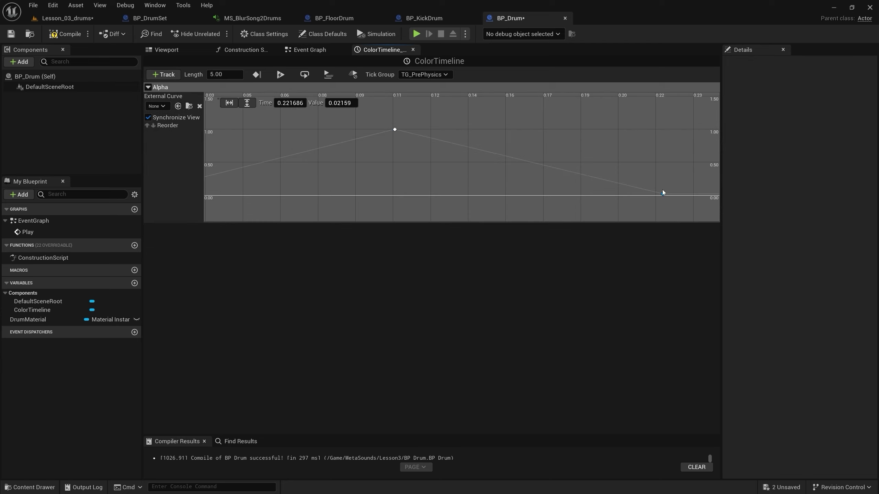
left_click(290, 103)
left_click_drag(286, 103, 382, 115)
key("Tab")
type("0.0")
key("Return")
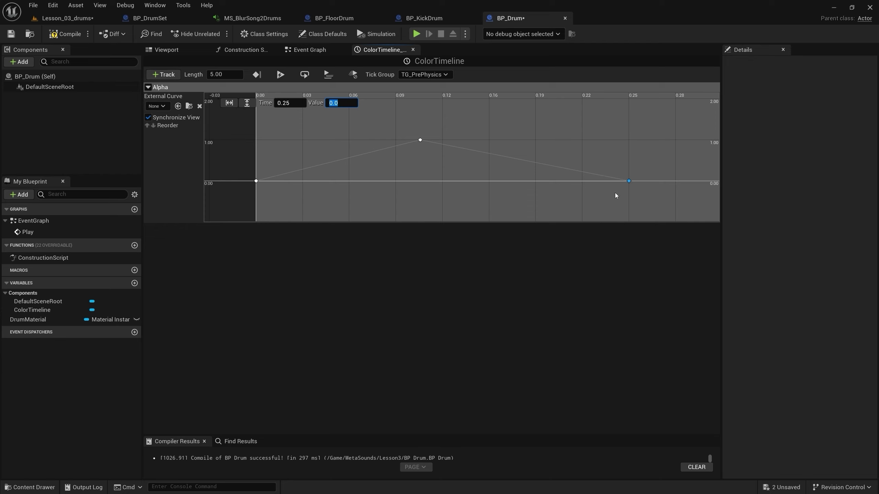
Set the ColorTimeline length to 0.25
scroll(285, 173, "down", 2)
scroll(328, 174, "down", 2)
scroll(356, 167, "down", 3)
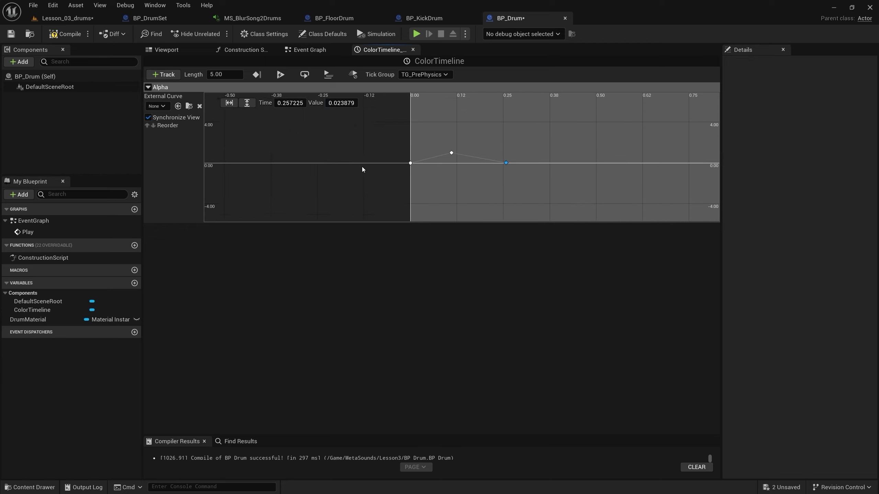
scroll(362, 168, "up", 2)
left_click(224, 75)
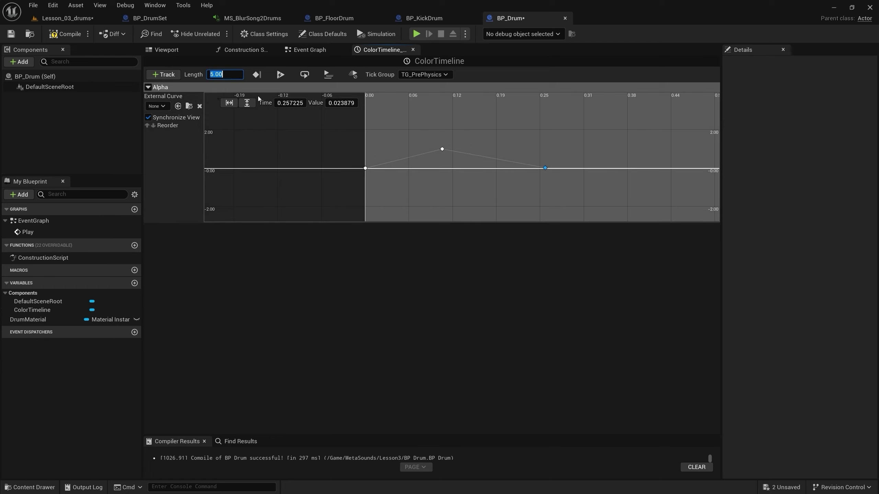
type("0")
type(".25")
key("Return")
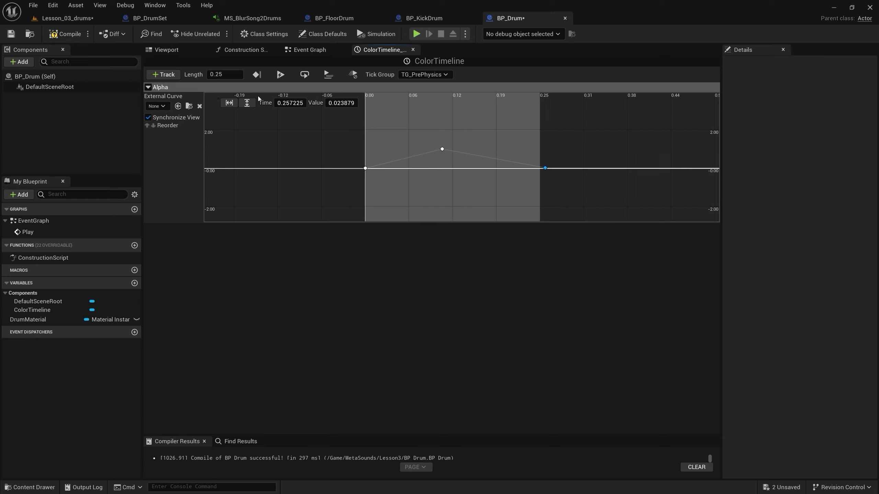
key("f")
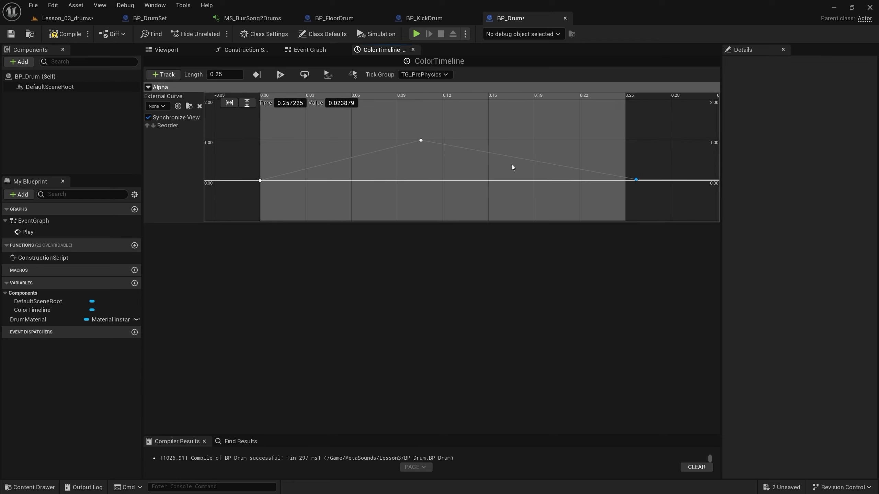
Re-enter the last key as value 0 at time 0.25 and refit the curve view
mouse_move(637, 182)
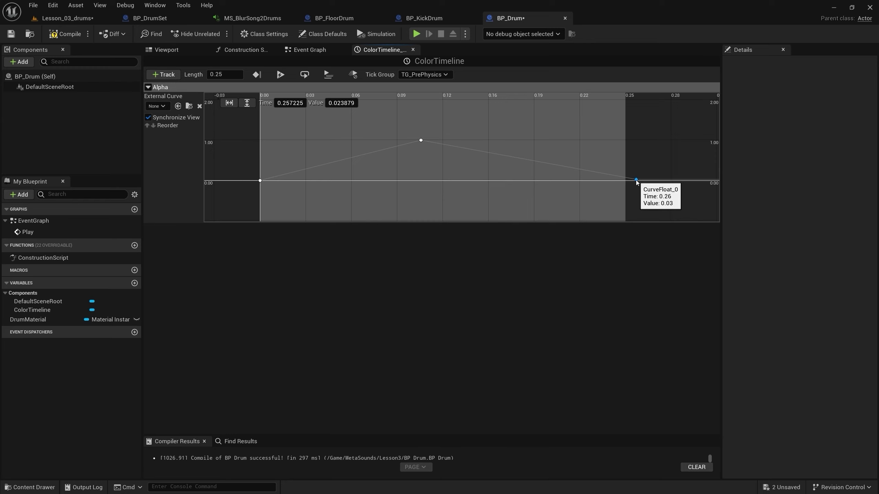
left_click(342, 104)
type("0")
key("Return")
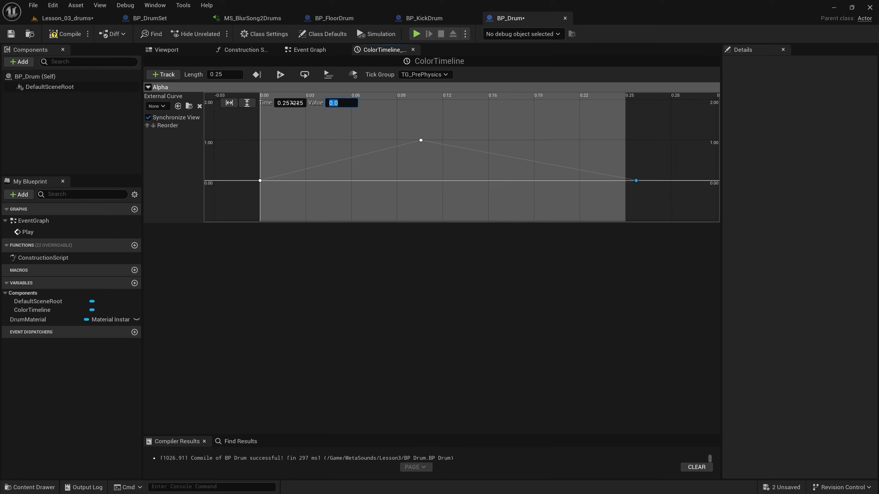
left_click(291, 103)
left_click(291, 103)
key("Delete")
key("Delete")
key("Delete")
key("Return")
left_click(244, 103)
left_click(228, 104)
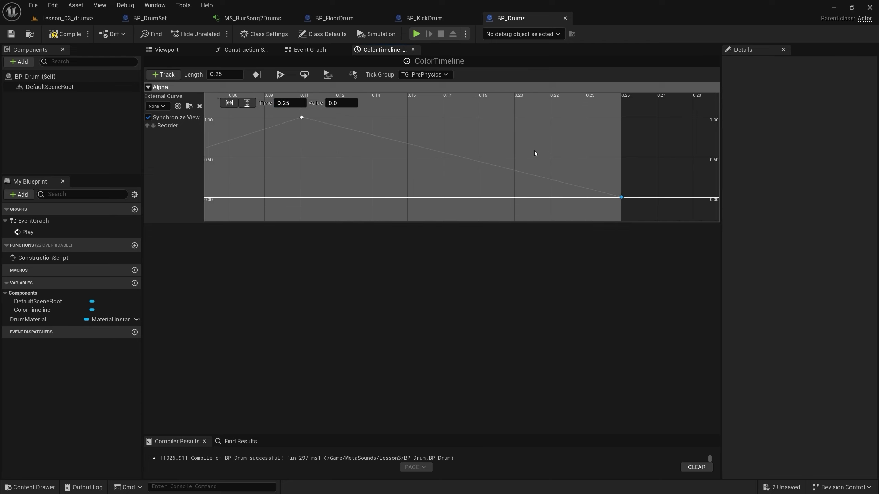
scroll(545, 147, "down", 2)
scroll(415, 156, "down", 1)
scroll(272, 168, "up", 1)
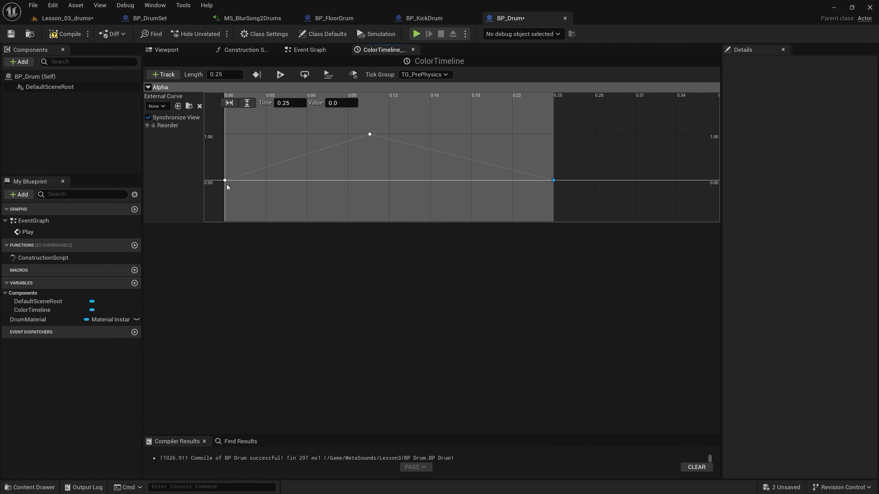
Set the peak and first keys to User interpolation for a smooth ease
right_click(368, 133)
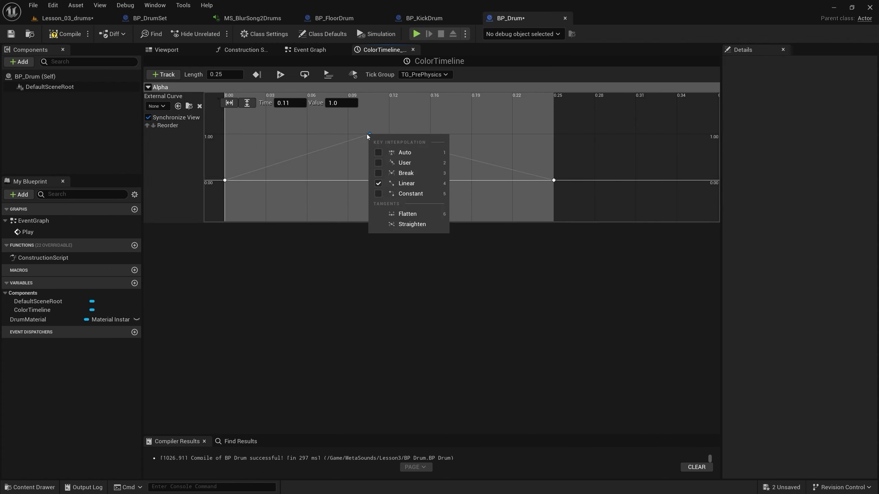
left_click(379, 163)
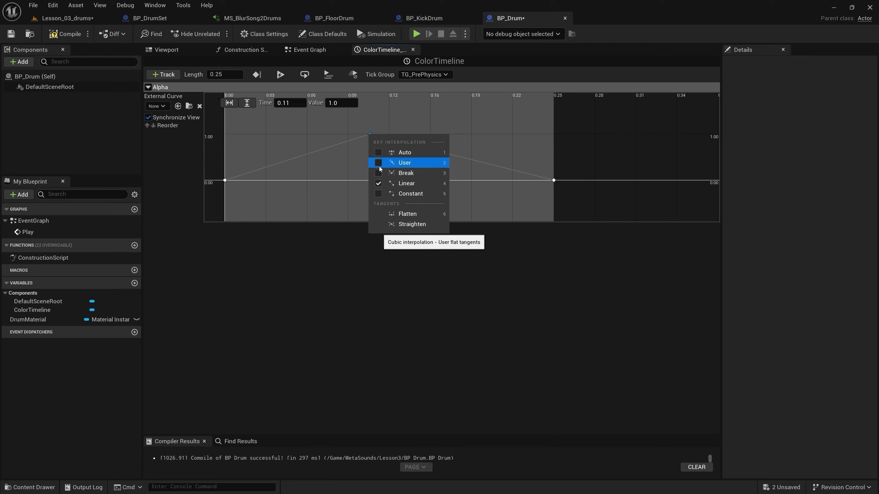
left_click(225, 180)
right_click(225, 180)
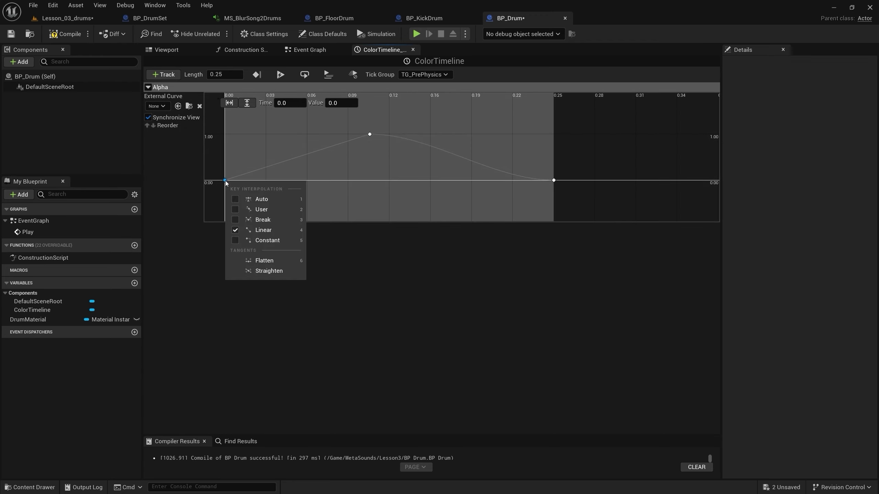
left_click(235, 210)
left_click(441, 171)
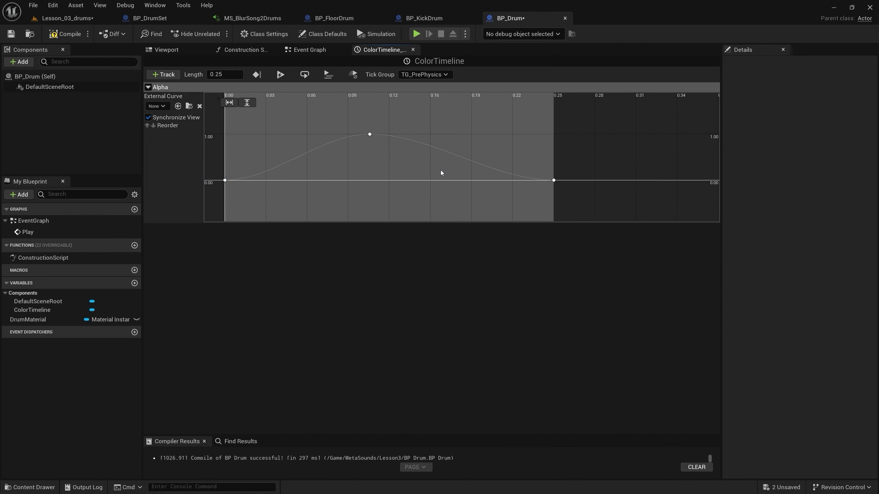
left_click(301, 54)
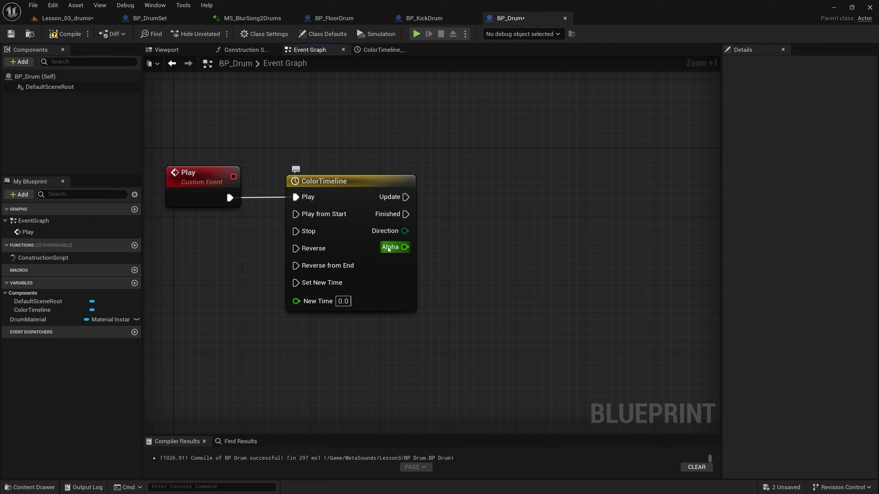
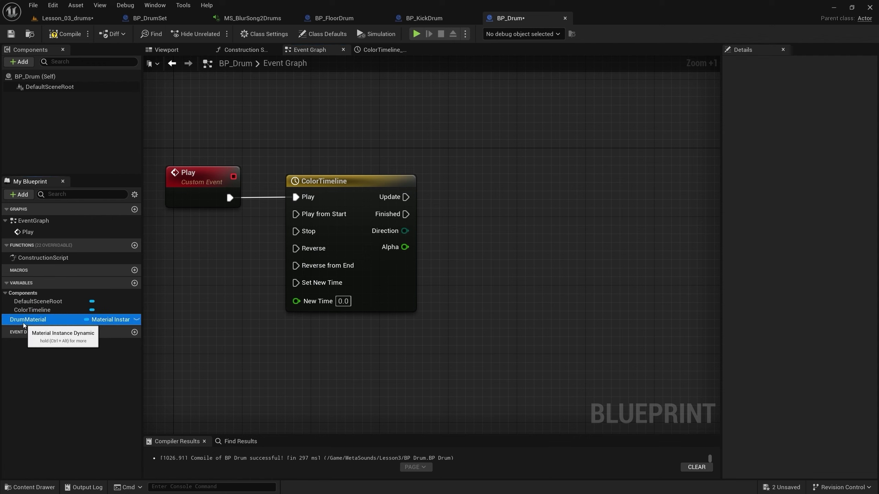
Add a Drum Material getter feeding a Set Vector Parameter Value node whose parameter name is Color
left_click_drag(28, 320, 448, 250)
left_click(468, 266)
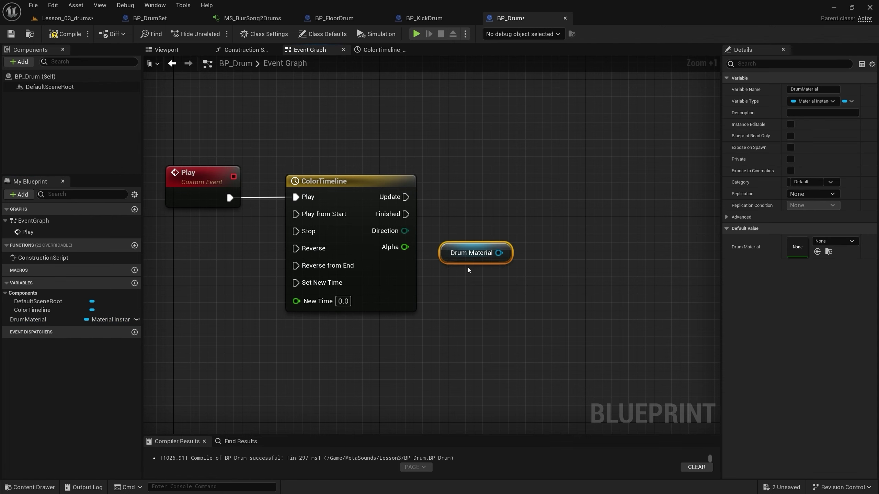
left_click_drag(499, 252, 543, 217)
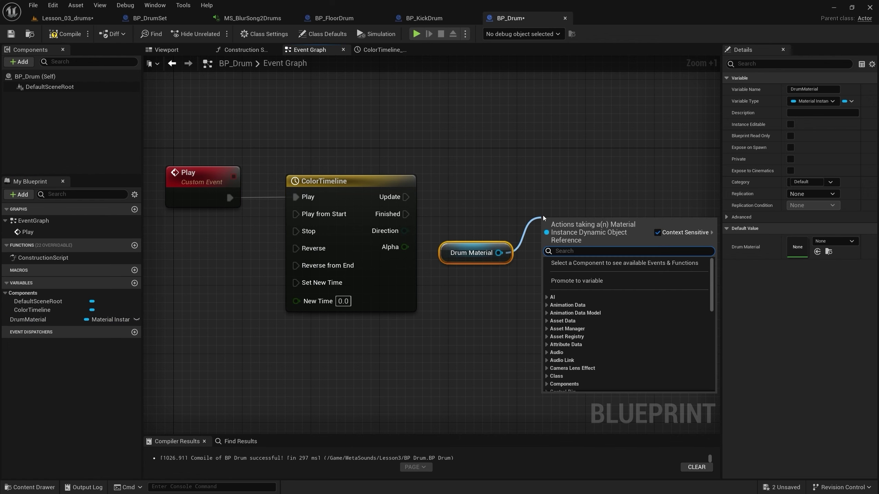
type("setve")
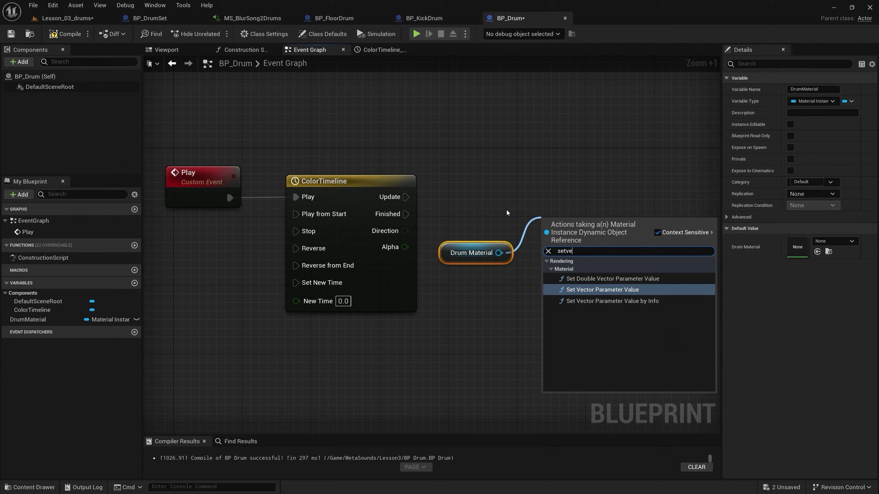
left_click(603, 290)
left_click_drag(580, 234, 580, 191)
left_click(617, 249)
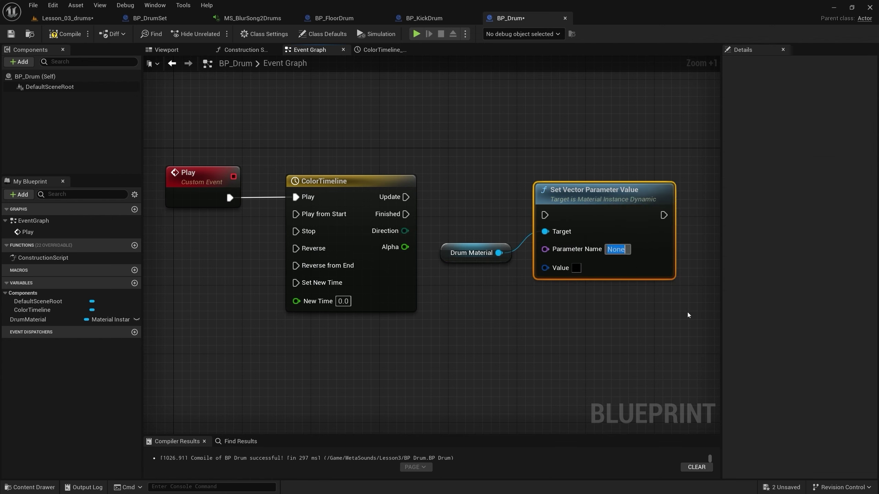
type("Color")
key("Return")
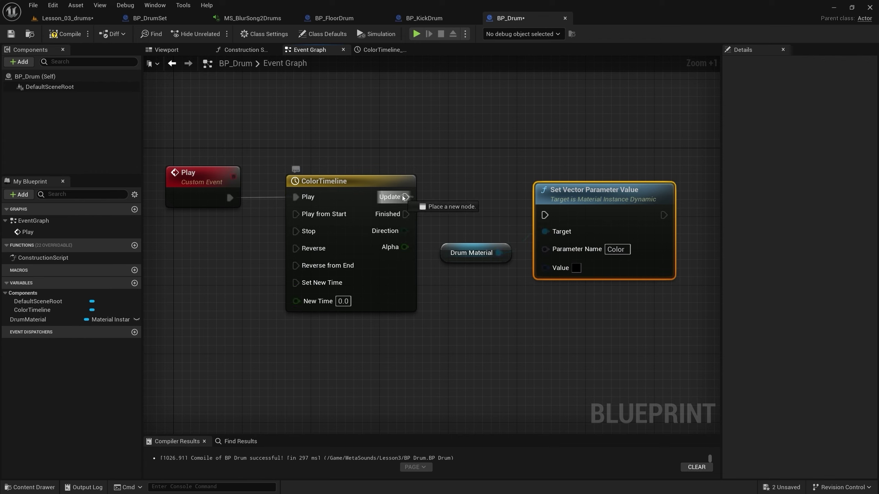
Drive the Color node from ColorTimeline Update and feed its Value from a Lerp (LinearColor)
mouse_move(405, 197)
left_mouse_down()
mouse_move(545, 215)
mouse_move(586, 185)
left_mouse_up()
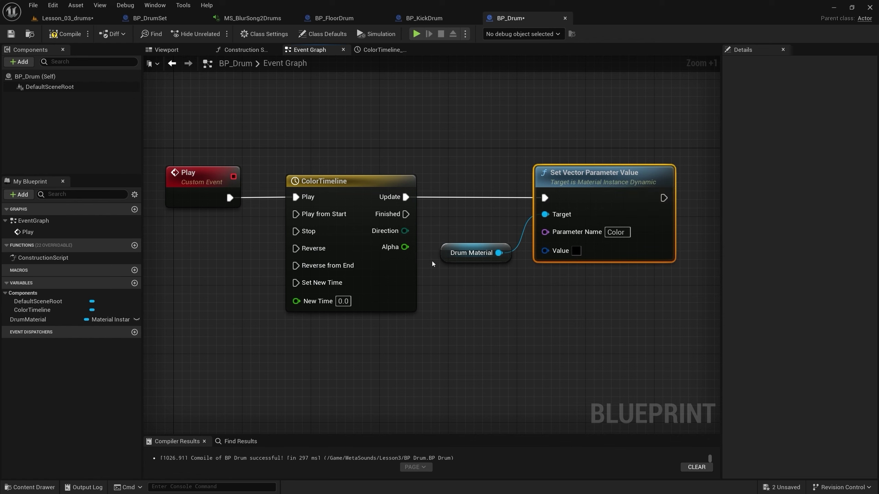
left_click_drag(475, 253, 483, 235)
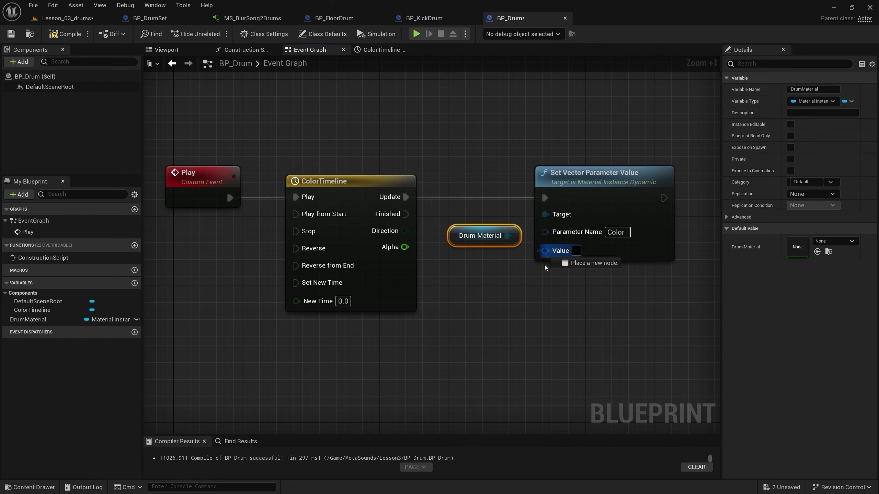
left_click_drag(545, 251, 500, 301)
type("lerp")
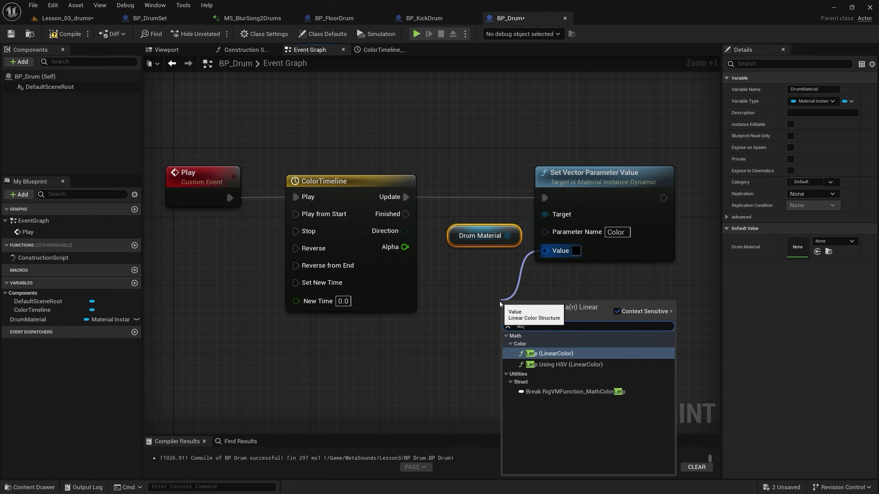
left_click(562, 355)
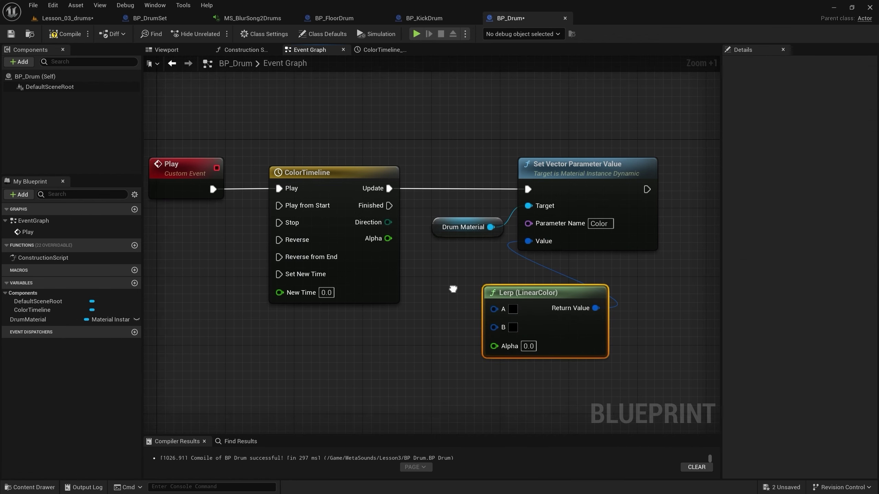
Wire the ColorTimeline's Alpha into the Lerp Alpha and set Lerp B to bright red
right_click_drag(561, 355, 486, 342)
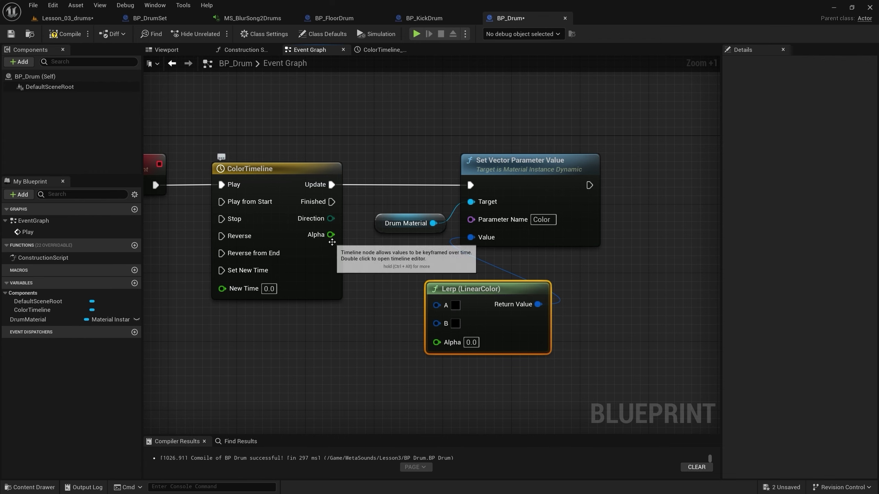
mouse_move(331, 235)
left_mouse_down()
mouse_move(365, 342)
mouse_move(444, 348)
left_mouse_up()
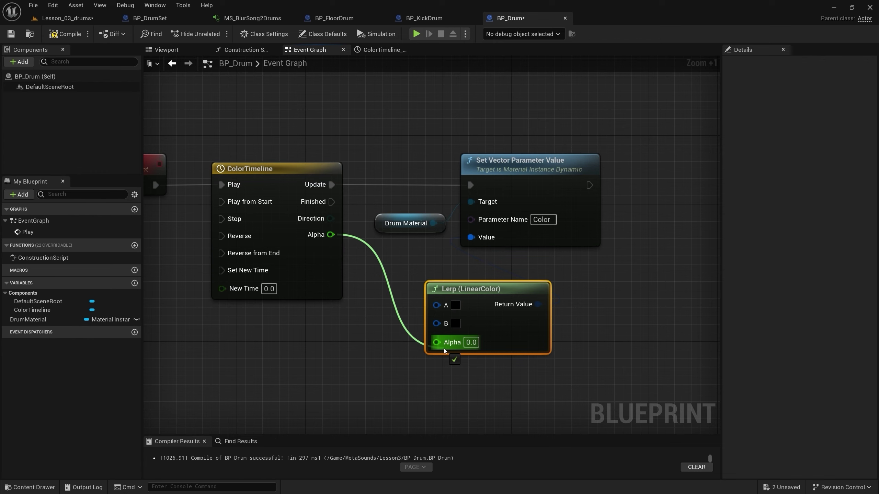
left_click_drag(444, 349, 444, 348)
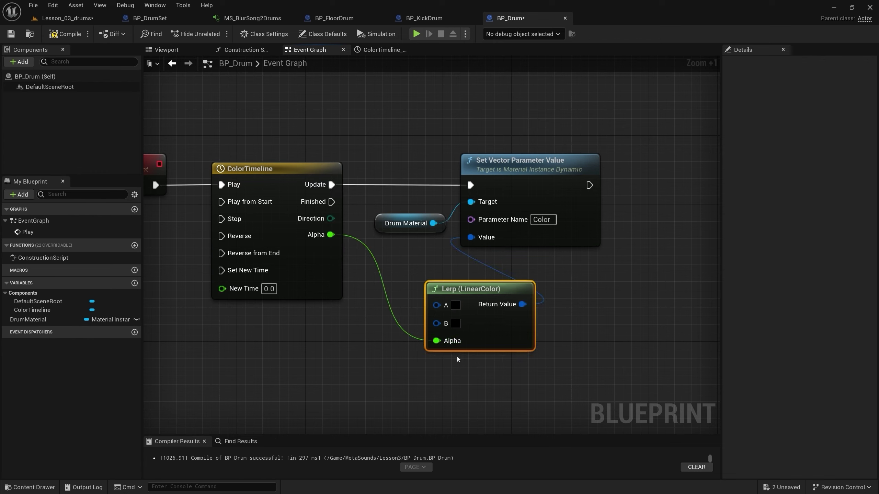
left_click(455, 325)
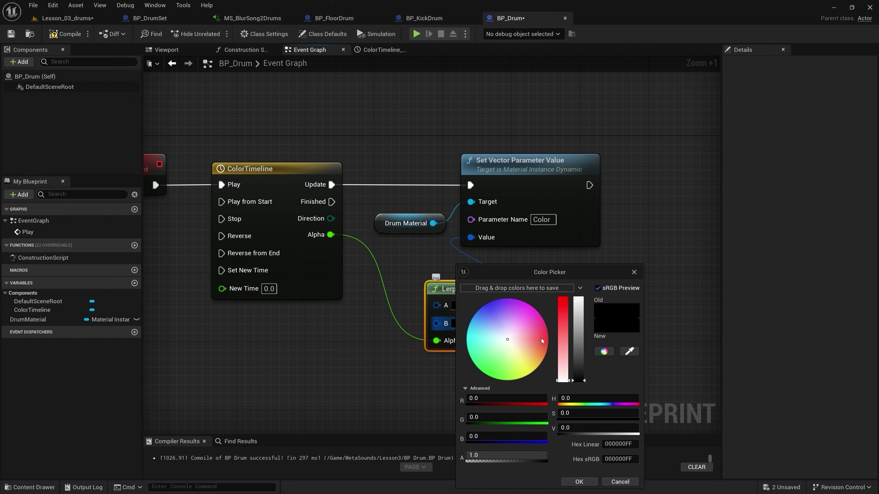
left_click_drag(541, 338, 554, 335)
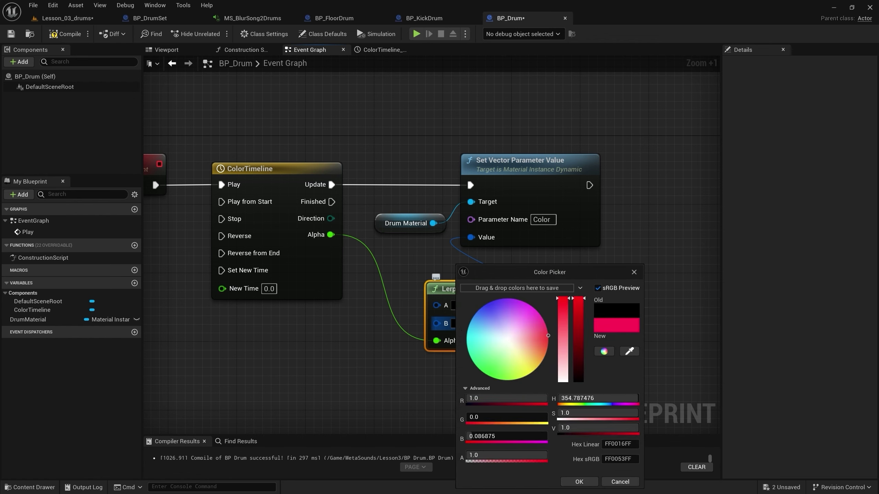
left_click(582, 482)
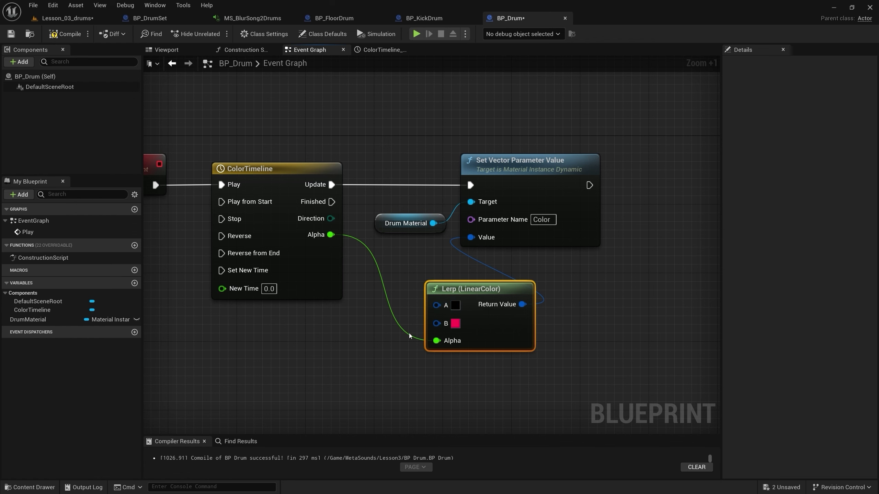
Promote the Lerp's A input to a new variable named DefaultDrumColor
left_click_drag(436, 305, 315, 344)
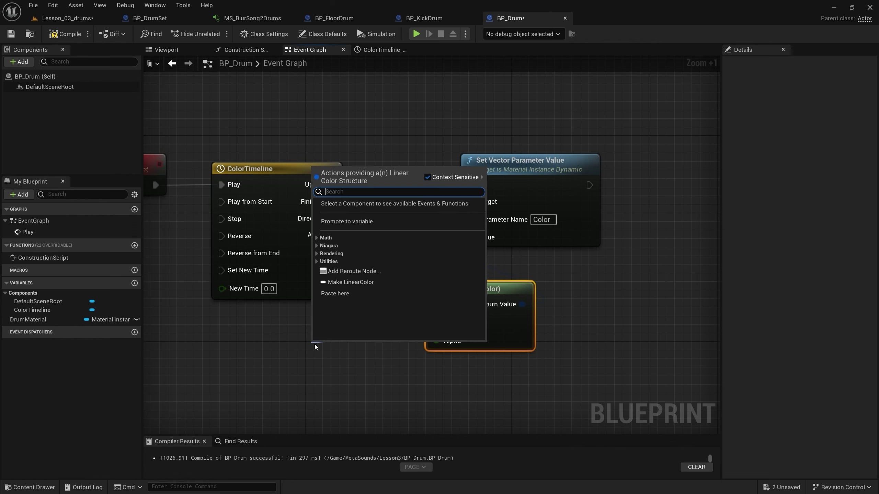
left_click(349, 222)
type("DefaultDrumColor")
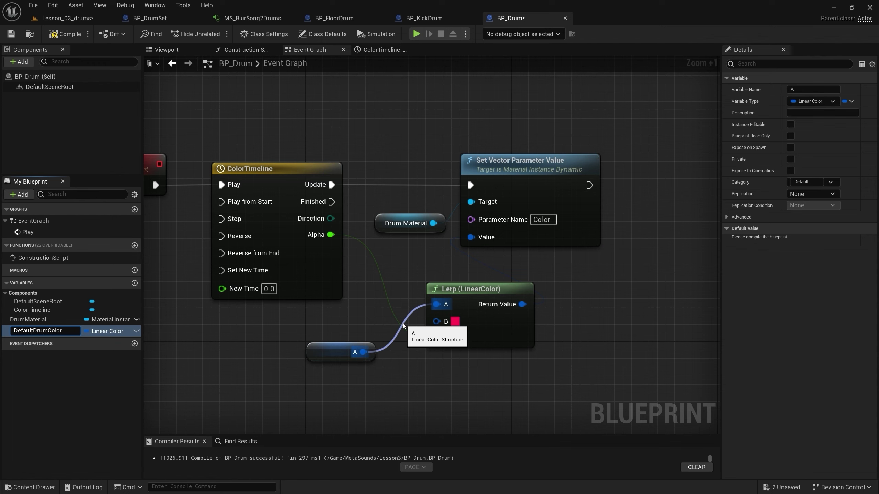
key("Return")
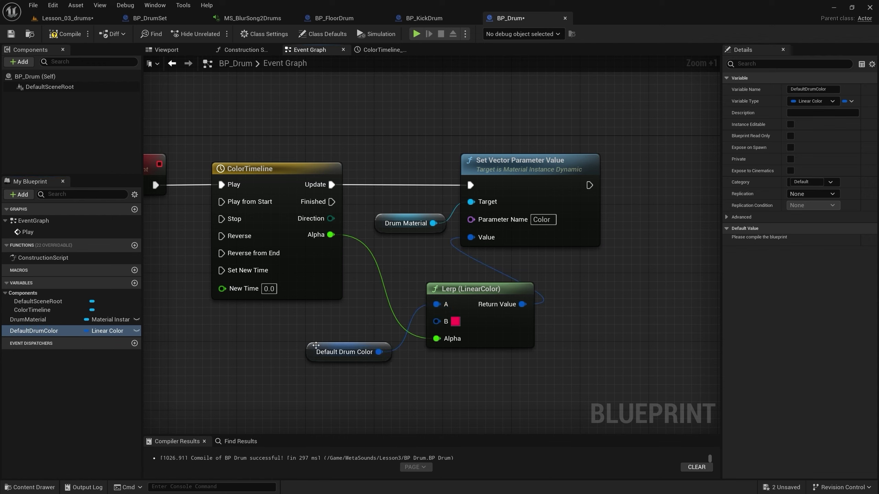
left_click(315, 355)
Insert a Sequence after the Play event, with Then 1 driving ColorTimeline's Play from Start
right_click_drag(324, 310, 514, 368)
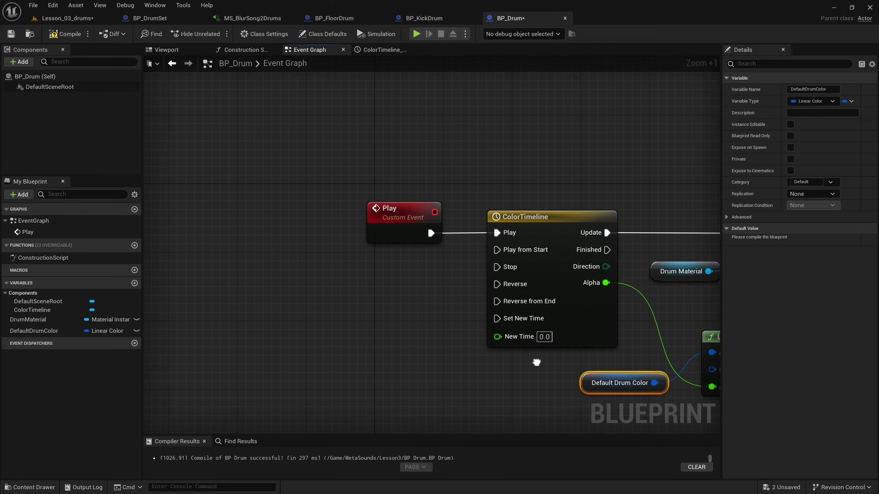
left_click_drag(426, 243, 324, 241)
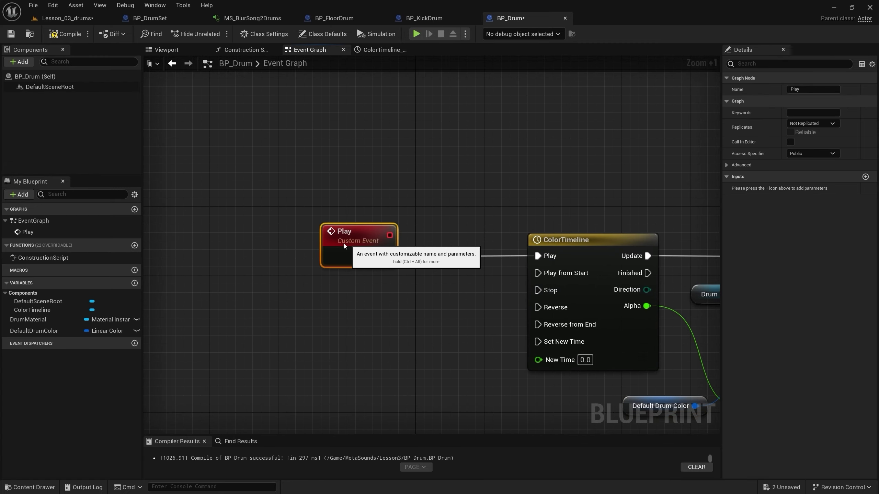
left_click_drag(369, 257, 537, 273)
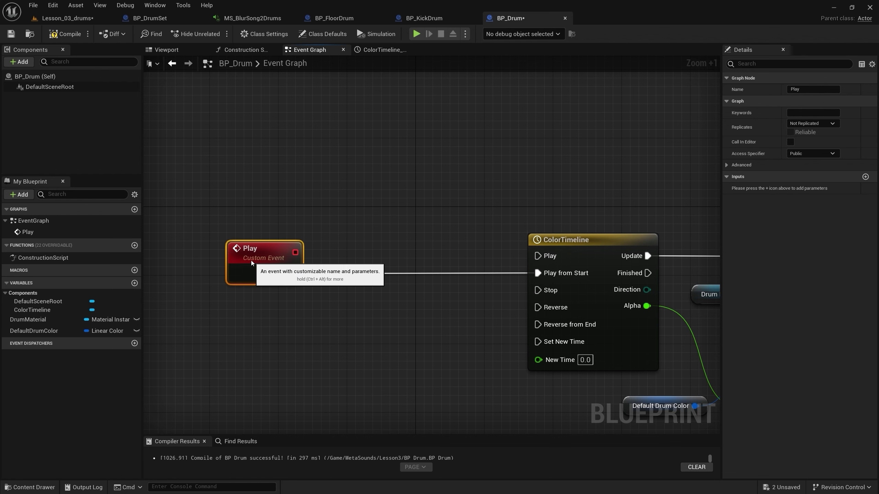
left_click_drag(306, 253, 220, 271)
left_click_drag(281, 274, 308, 281)
type("seque")
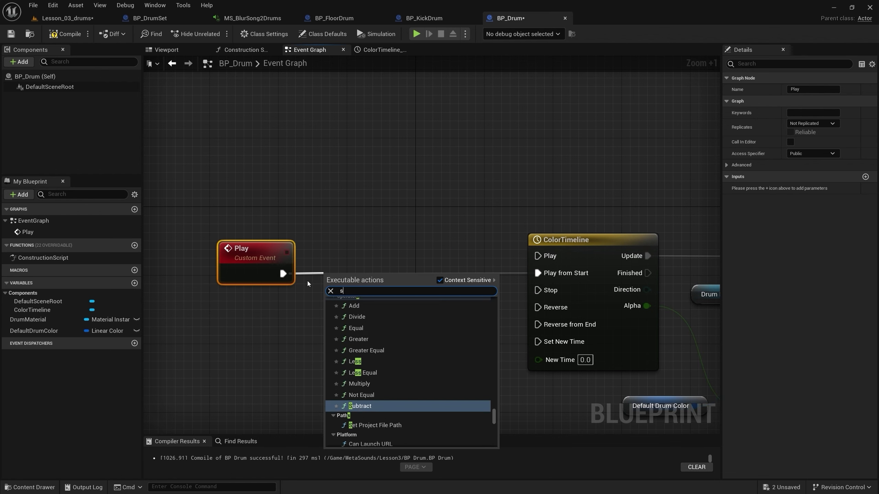
key("Return")
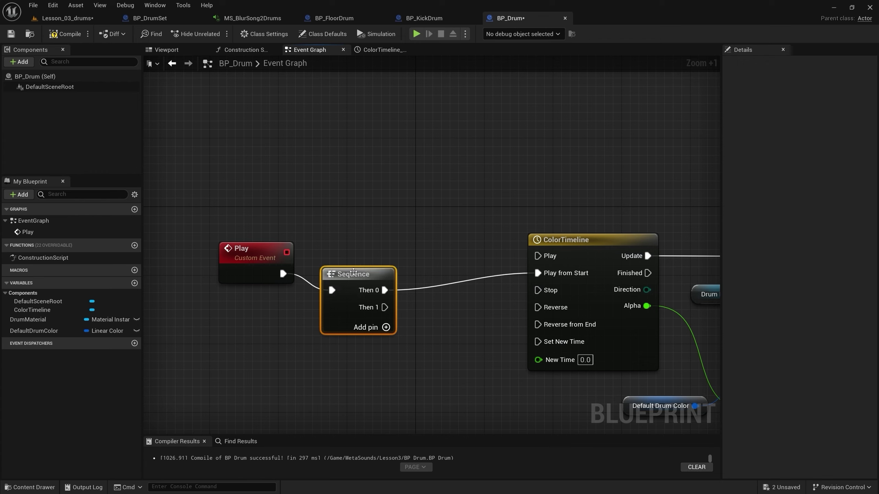
left_click_drag(376, 289, 539, 273)
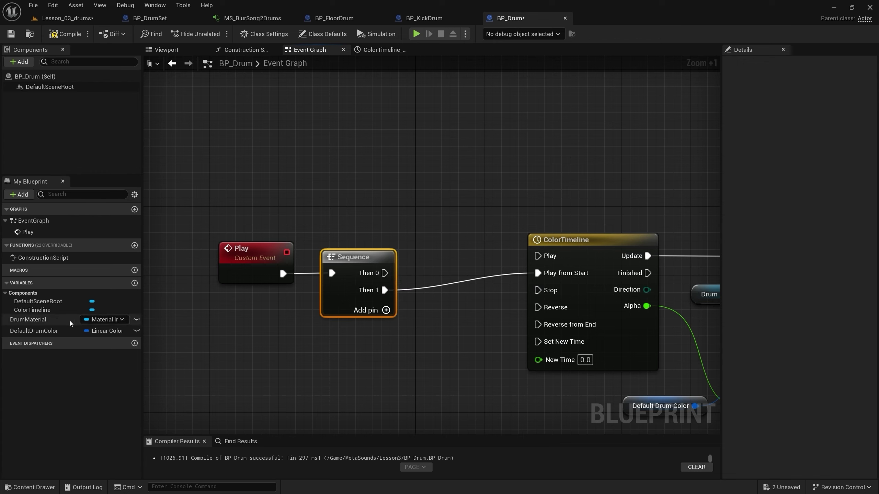
left_click(23, 322)
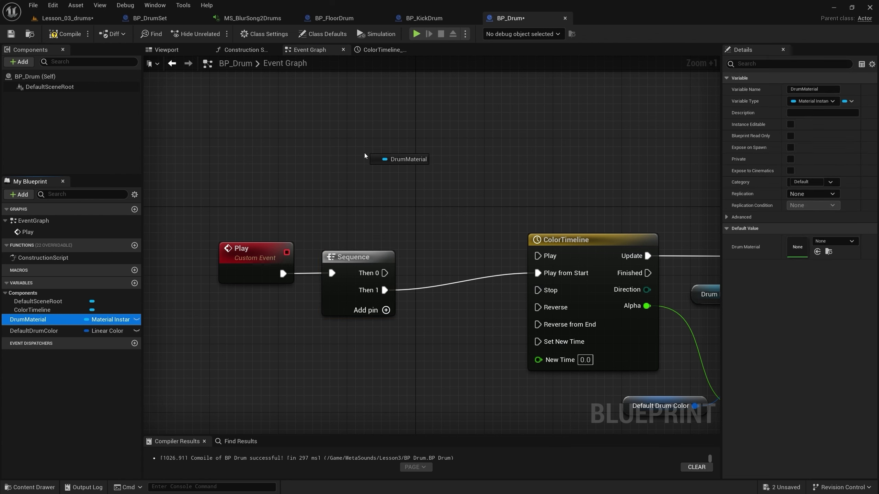
Run a Drum Material Get Vector Parameter Value for 'Color' from Sequence Then 0
left_click_drag(23, 322, 367, 157)
left_click(384, 172)
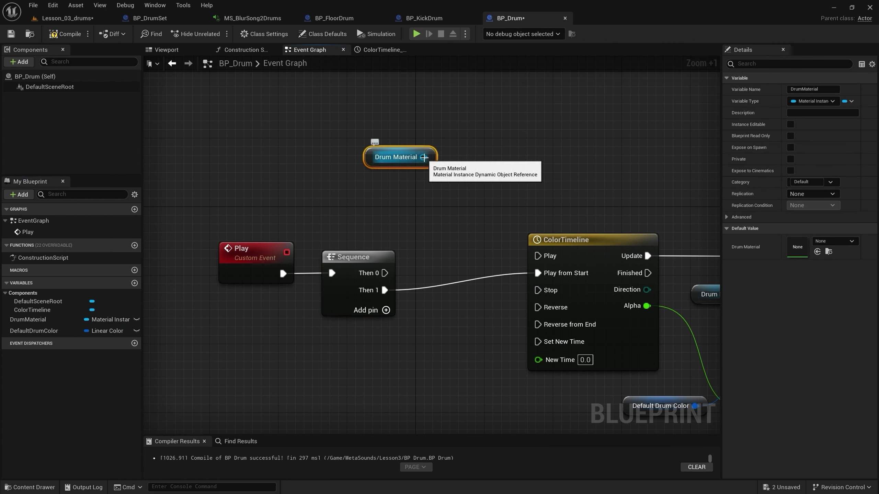
left_click_drag(424, 157, 446, 141)
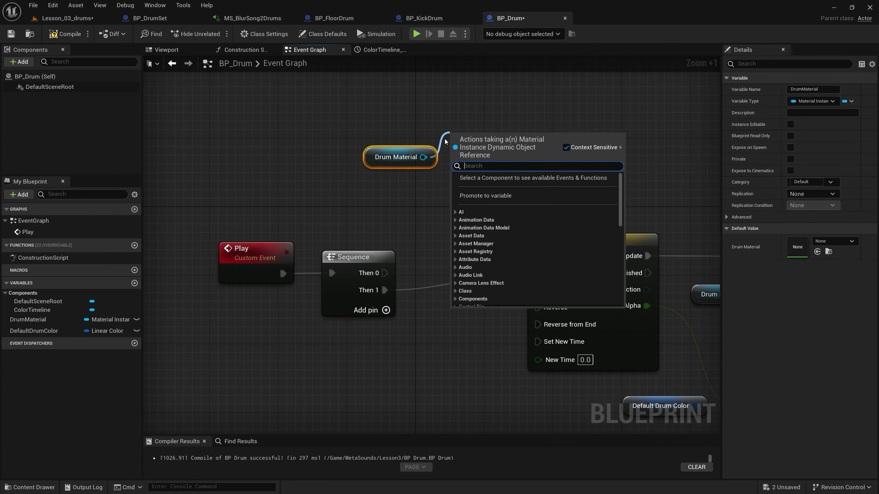
type("getve")
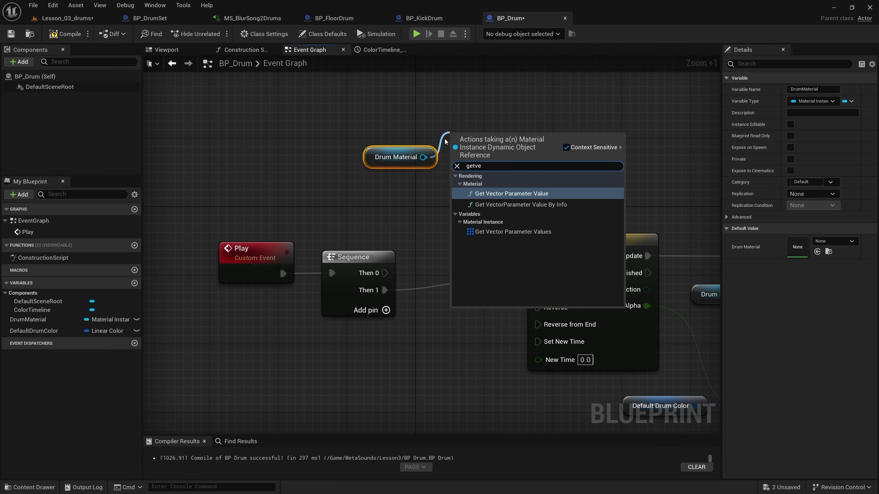
key("Return")
left_click_drag(539, 137, 549, 104)
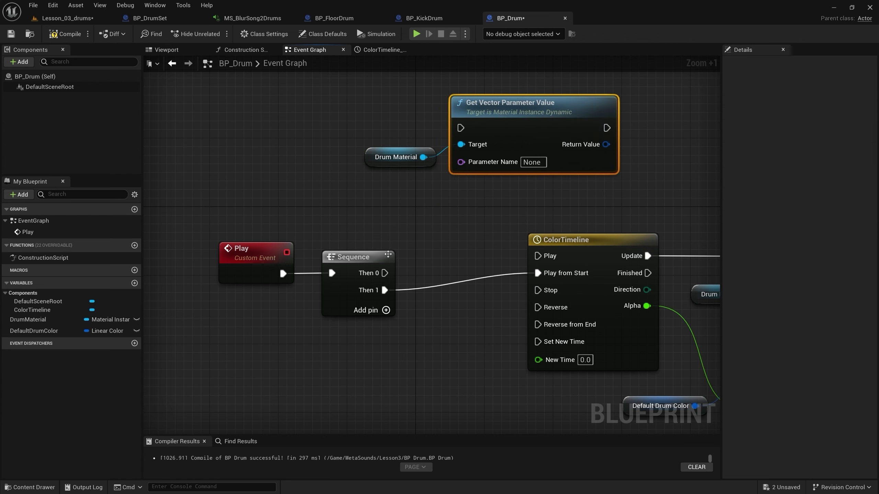
left_click_drag(385, 273, 460, 127)
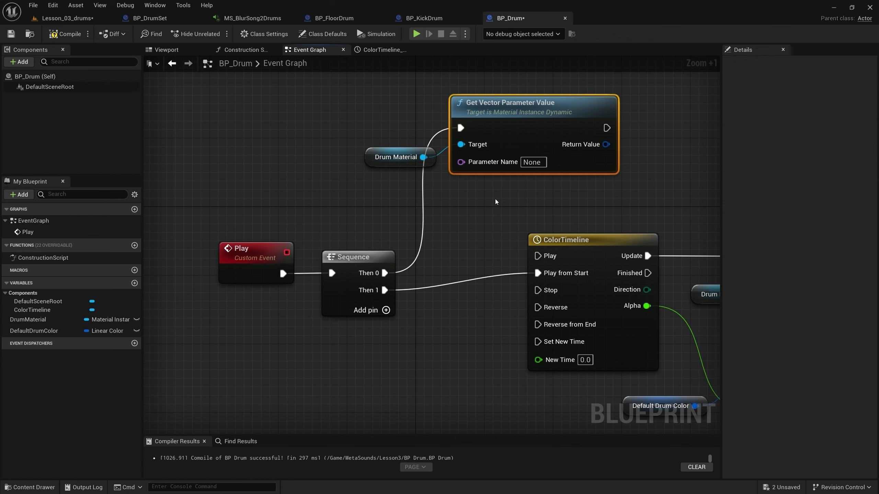
right_click_drag(496, 203, 312, 242)
left_click(350, 200)
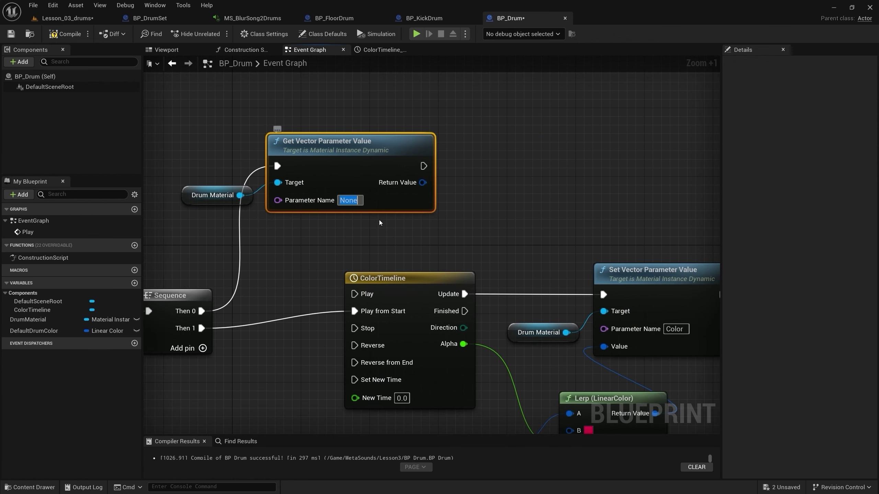
type("Color")
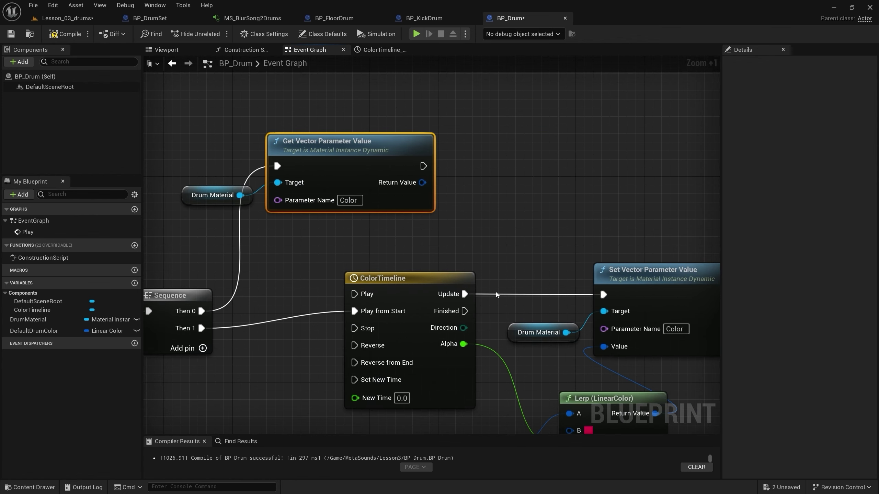
Store the read colour with a SET DefaultDrumColor node after the parameter getter
mouse_move(33, 331)
left_mouse_down()
mouse_move(481, 187)
mouse_move(423, 166)
left_mouse_up()
left_click(480, 183)
mouse_move(205, 409)
right_mouse_down()
mouse_move(485, 341)
mouse_move(470, 343)
right_mouse_up()
left_click_drag(470, 343, 301, 208)
Gate the colour read behind a Do Once node on Then 0 and tidy the chain
mouse_move(437, 230)
left_mouse_down()
mouse_move(334, 215)
mouse_move(414, 175)
left_mouse_up()
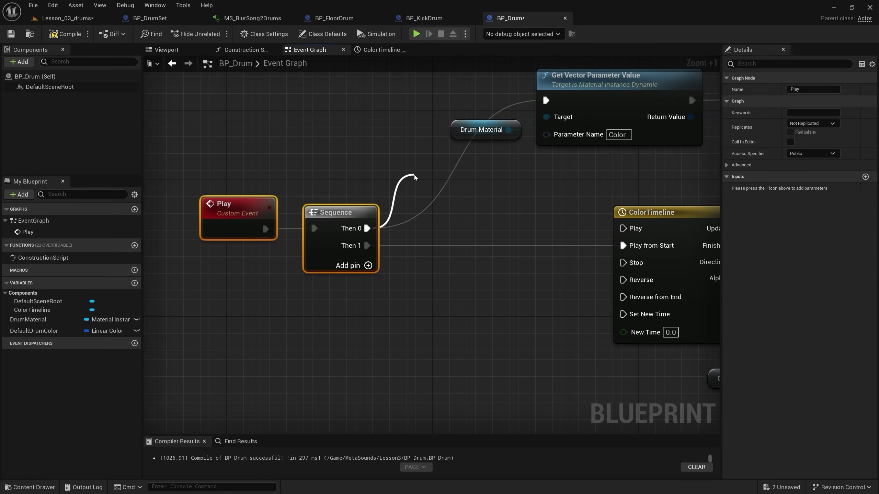
type("DoOn")
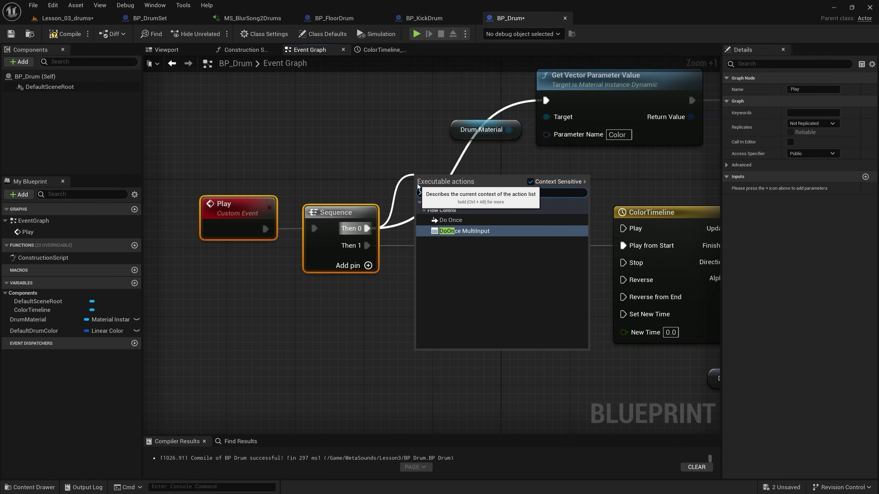
left_click(450, 220)
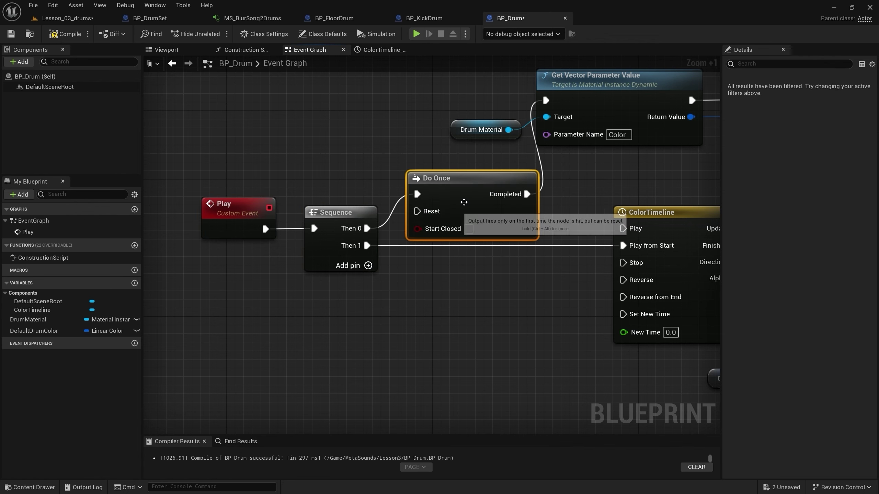
left_click_drag(445, 161, 419, 121)
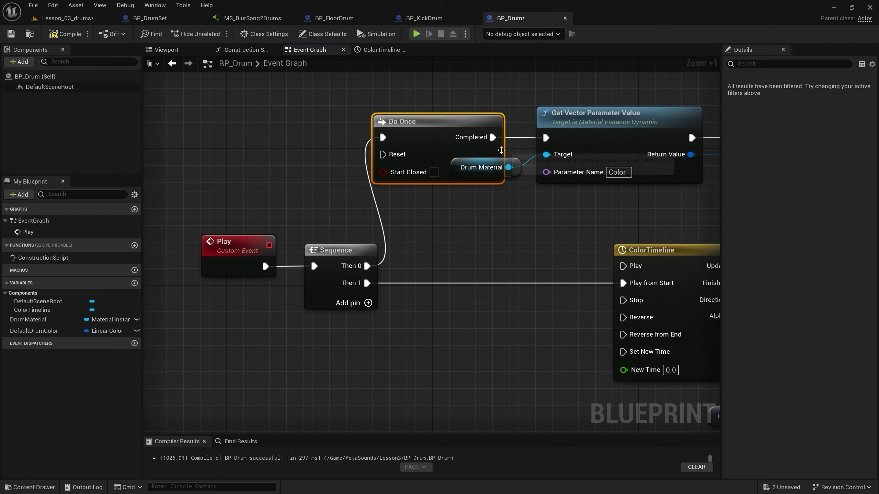
left_click_drag(518, 160, 604, 194)
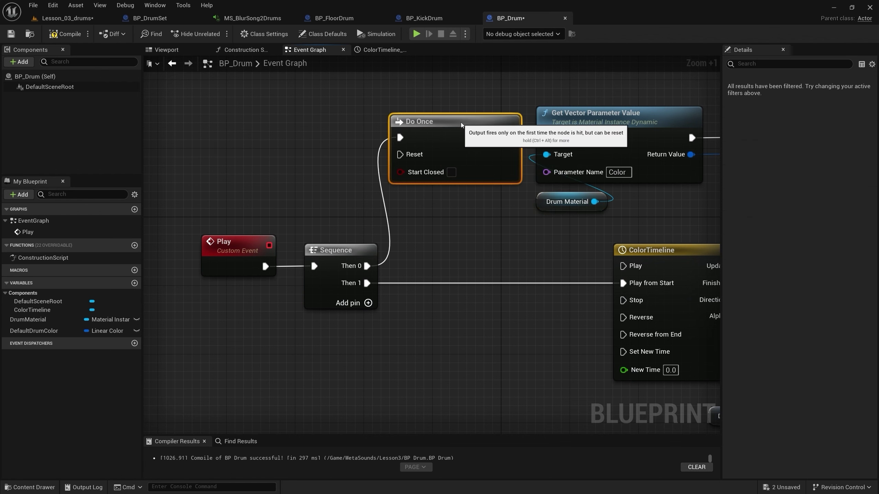
left_click_drag(426, 143, 443, 143)
right_click_drag(346, 150, 220, 159)
scroll(220, 160, "down", 2)
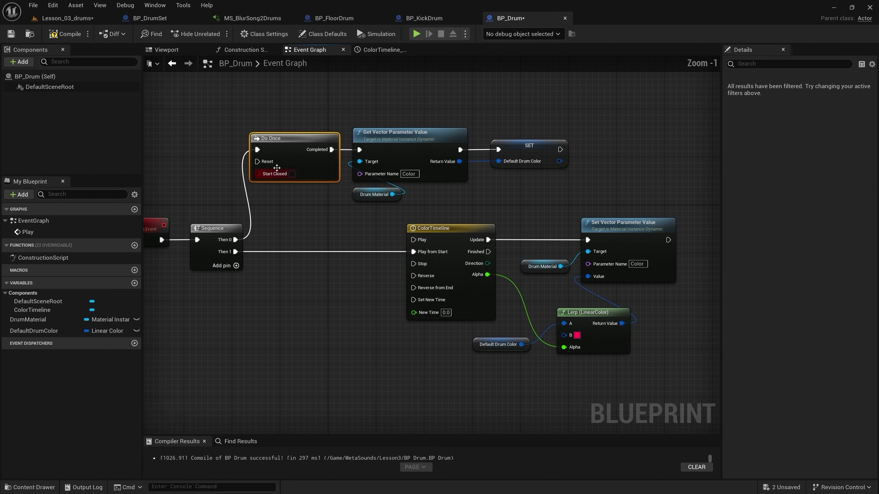
left_click(274, 120)
left_click_drag(273, 120, 590, 191)
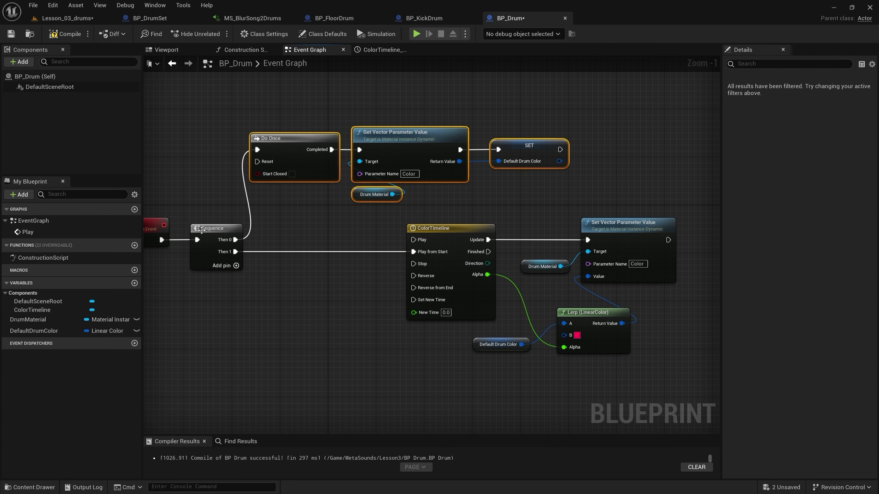
left_click(189, 224)
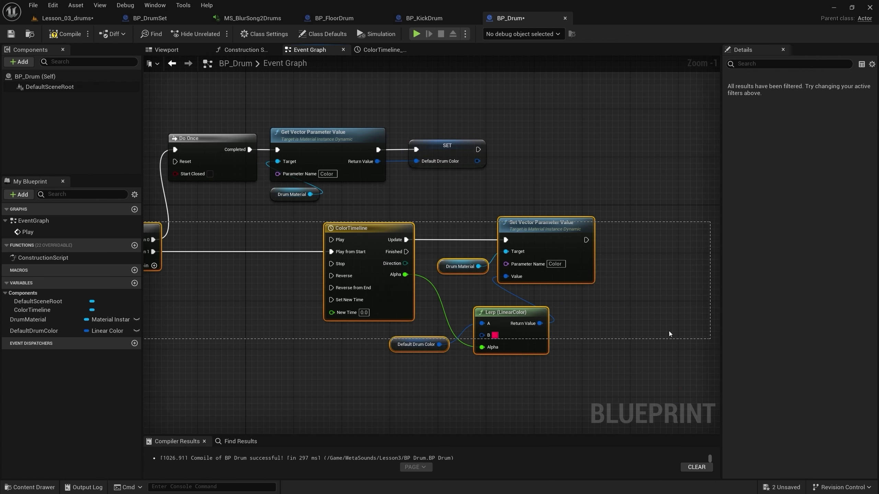
scroll(180, 78, "down", 2)
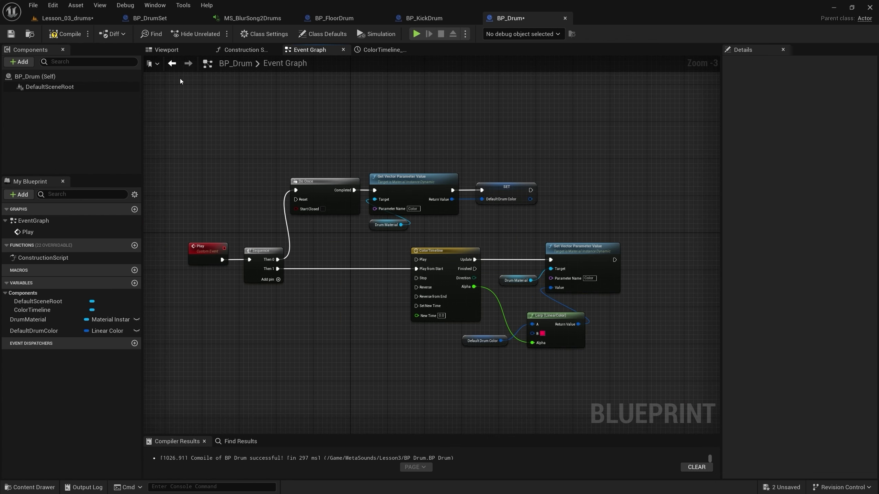
Compile BP_Drum, frame the drum set in Lesson_03_drums, and run a brief play test
left_click(68, 36)
left_click(74, 19)
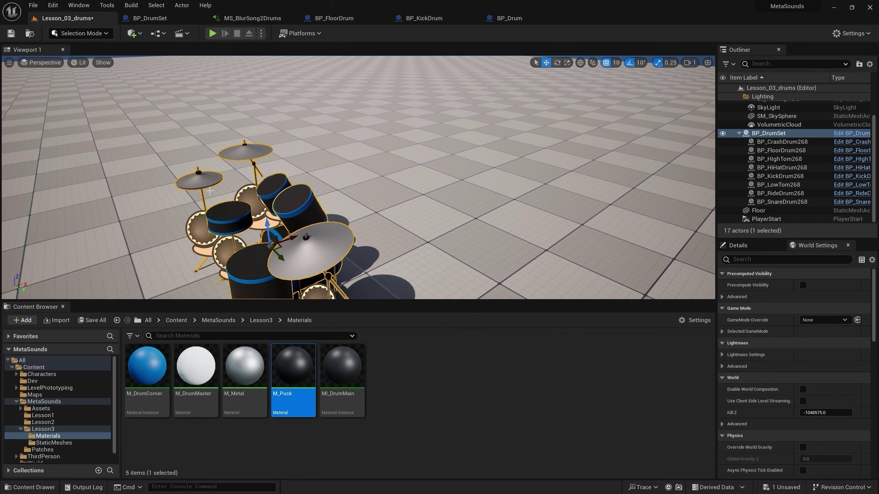
key("f")
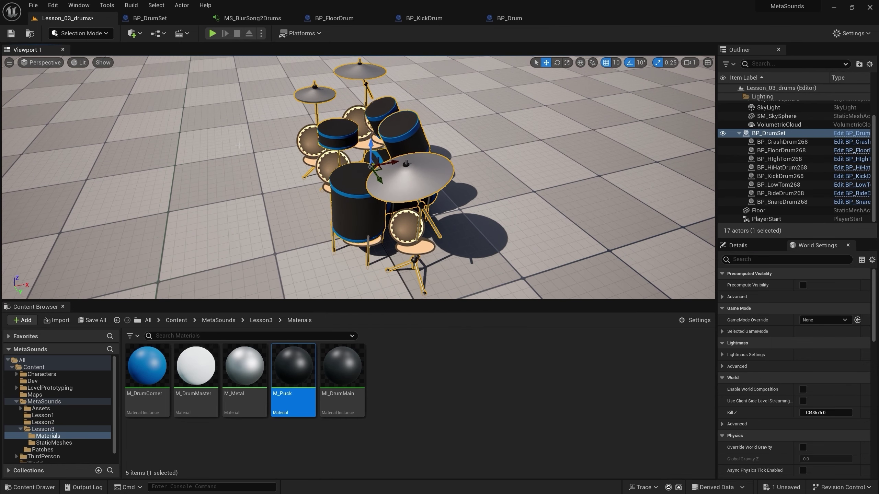
left_click(213, 34)
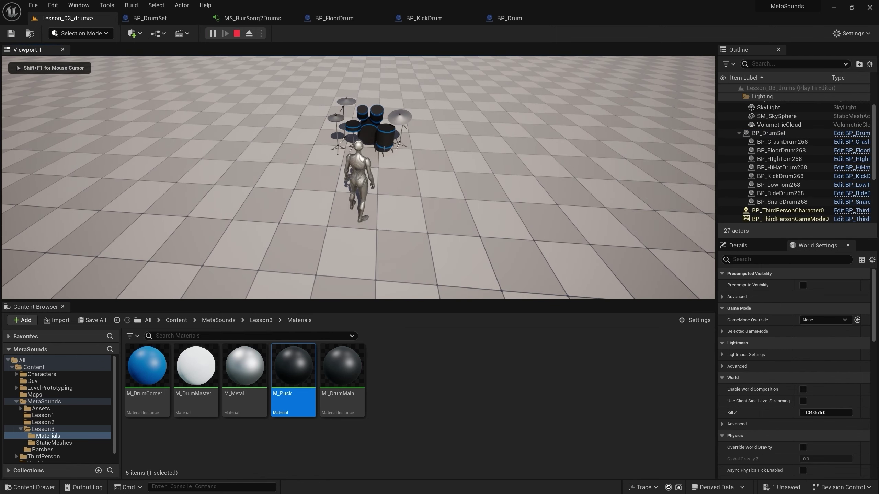
key("Escape")
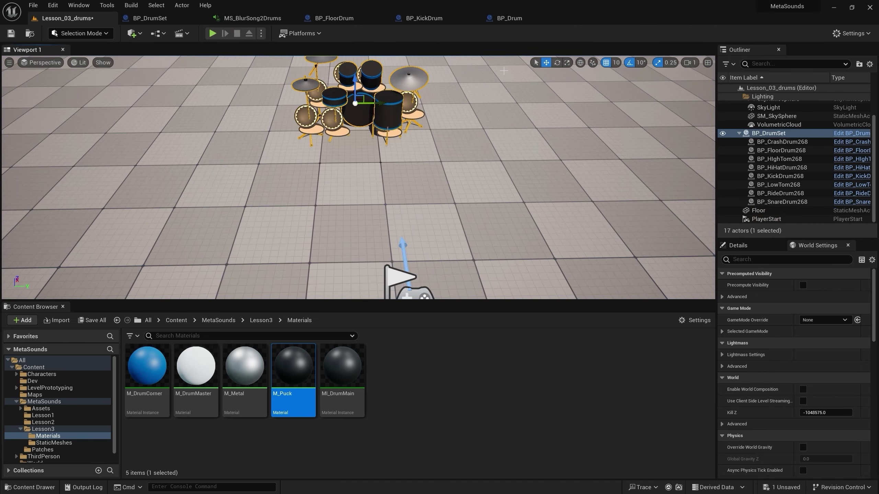
In BP_DrumSet, add an Enable Input node after the last ADD node
left_click(150, 18)
mouse_move(278, 179)
right_mouse_down()
mouse_move(276, 323)
mouse_move(233, 357)
right_mouse_up()
scroll(251, 329, "down", 4)
scroll(524, 328, "up", 1)
scroll(310, 251, "up", 3)
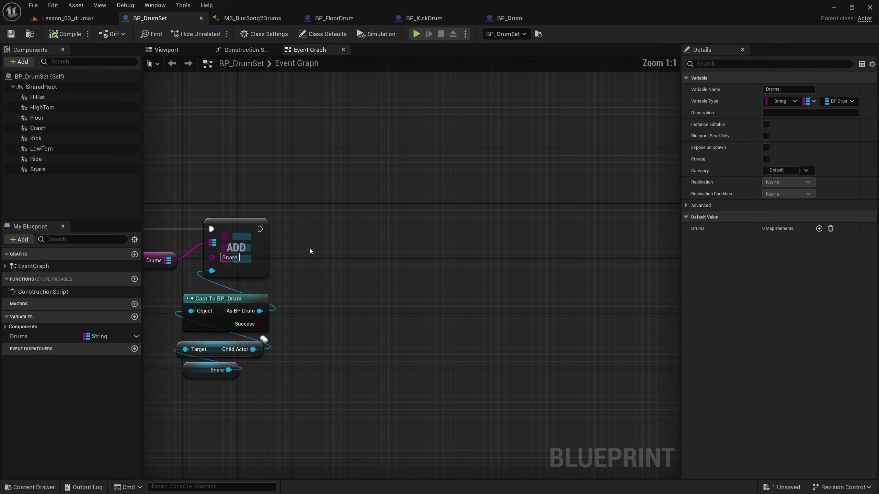
left_click_drag(260, 229, 322, 228)
type("ena")
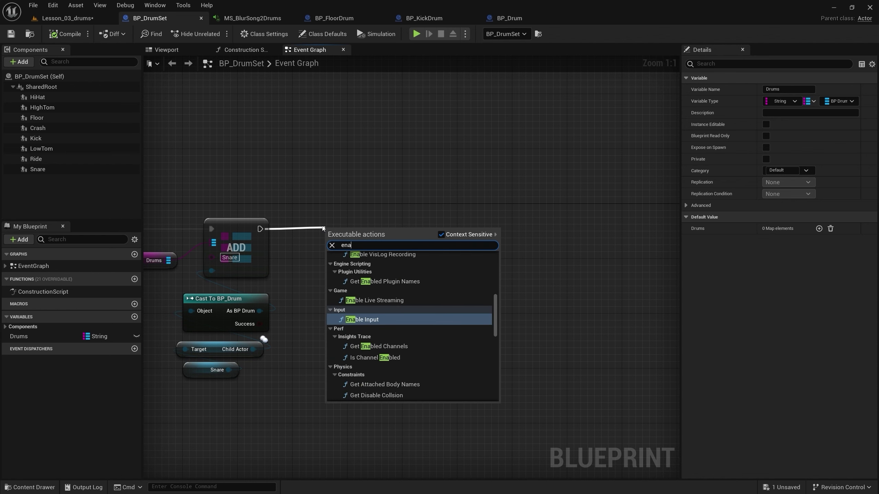
type("blei")
key("Return")
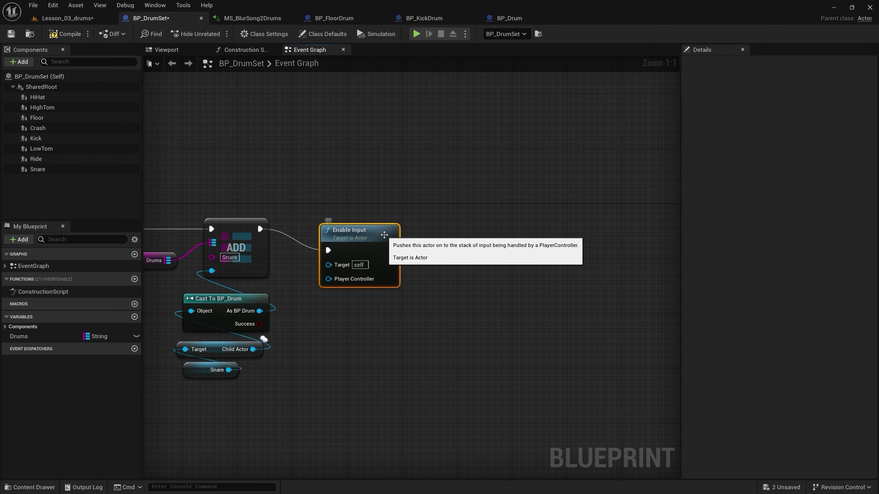
left_click_drag(359, 231, 399, 212)
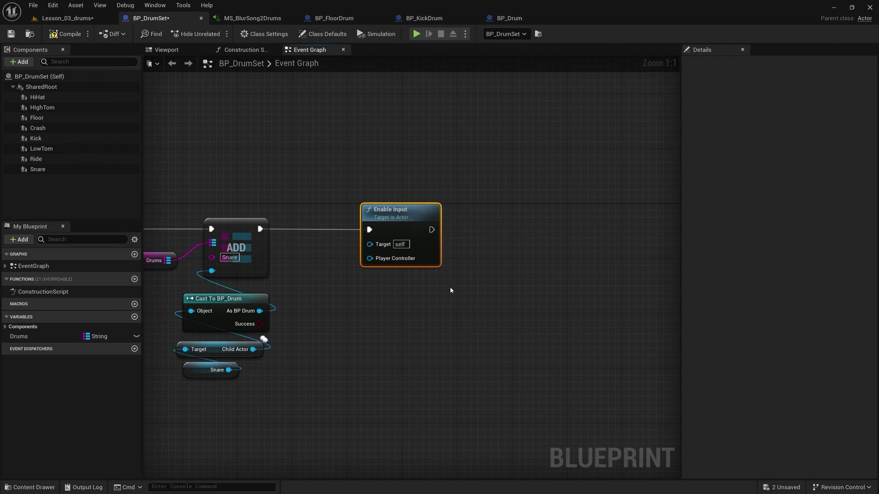
Feed Get Player Controller into Enable Input's controller and compile BP_DrumSet
right_click(377, 300)
type("playercontroller")
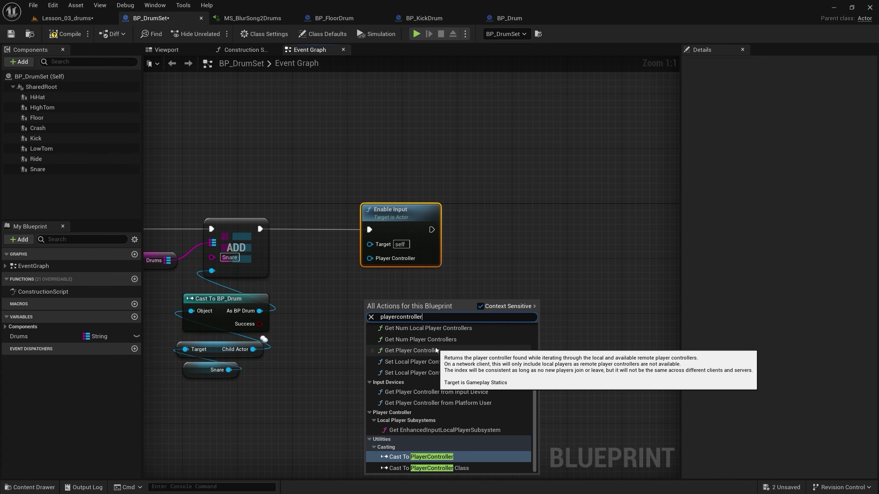
scroll(450, 353, "up", 2)
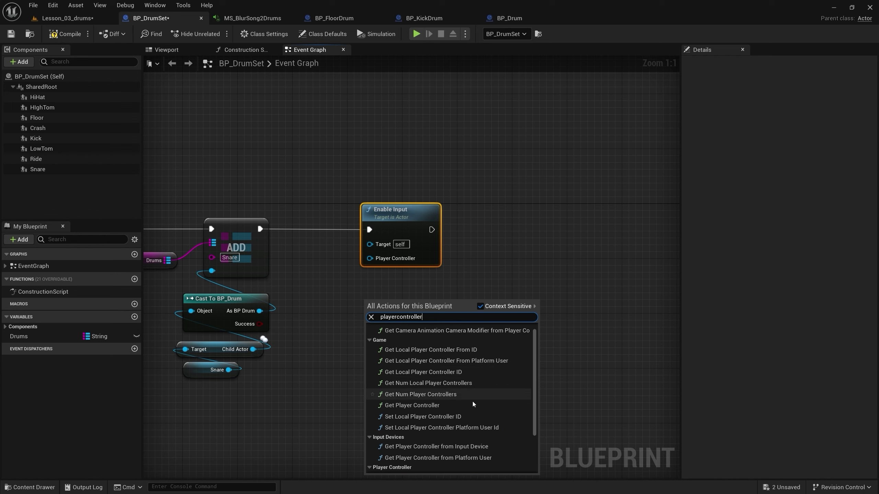
left_click(464, 411)
left_click_drag(463, 311, 369, 258)
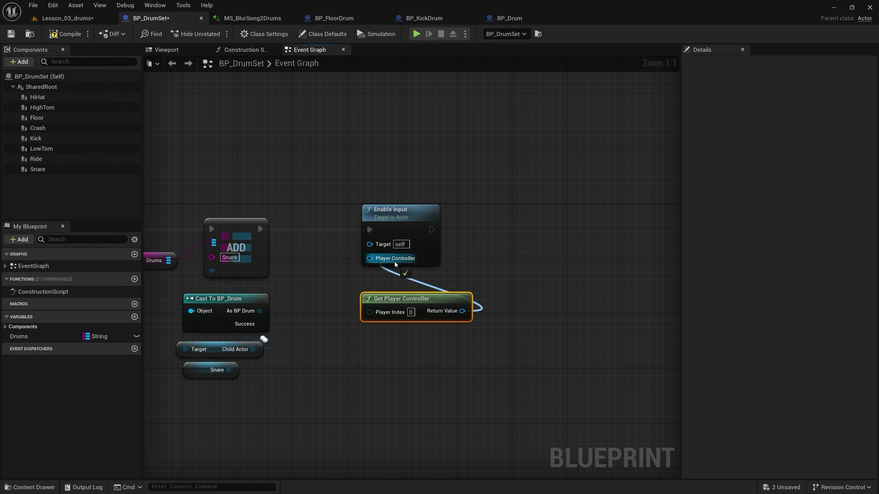
left_click(64, 33)
left_click(11, 34)
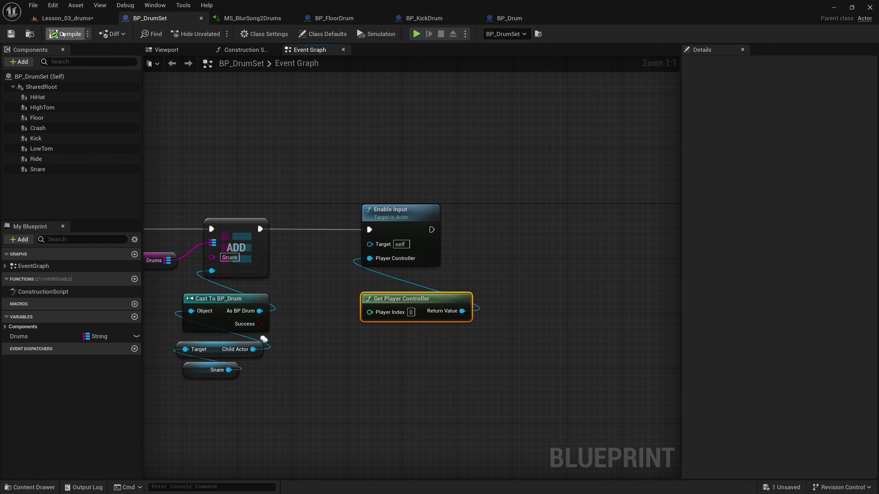
left_click(67, 20)
Play-test by walking forward to the drums to watch them flash red, then reopen BP_DrumSet
left_click(209, 32)
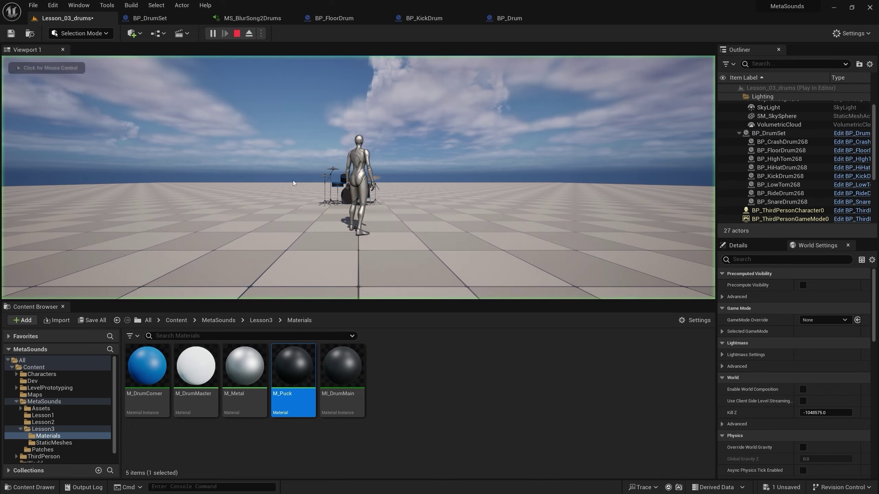
key("w")
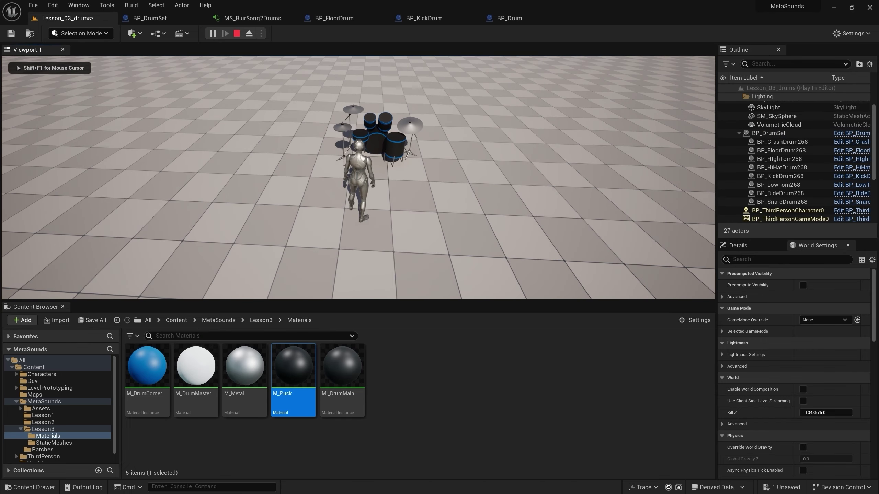
key("w")
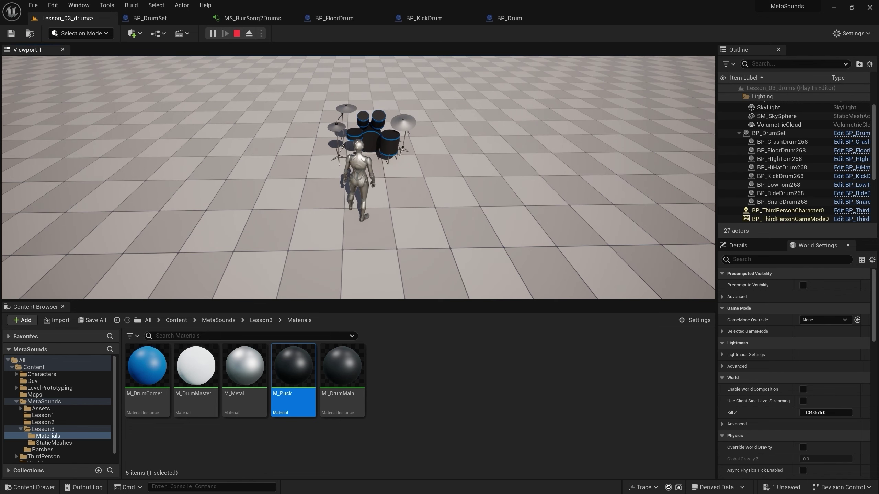
key("Escape")
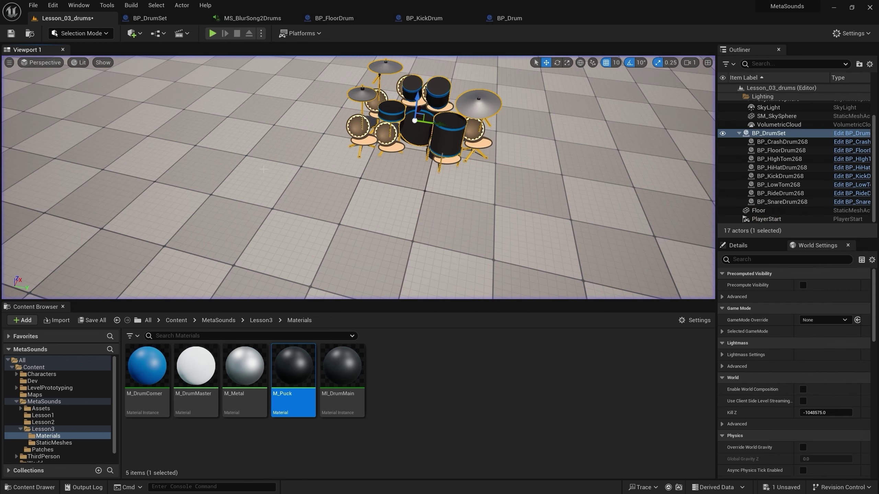
left_click(149, 18)
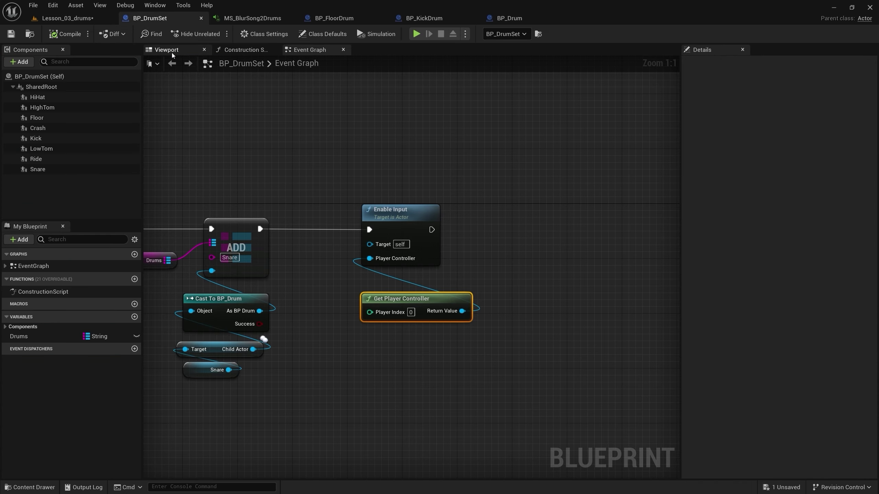
Change the FIND lookup key from Floor to Kick and compile BP_DrumSet
scroll(418, 122, "down", 3)
scroll(275, 255, "down", 1)
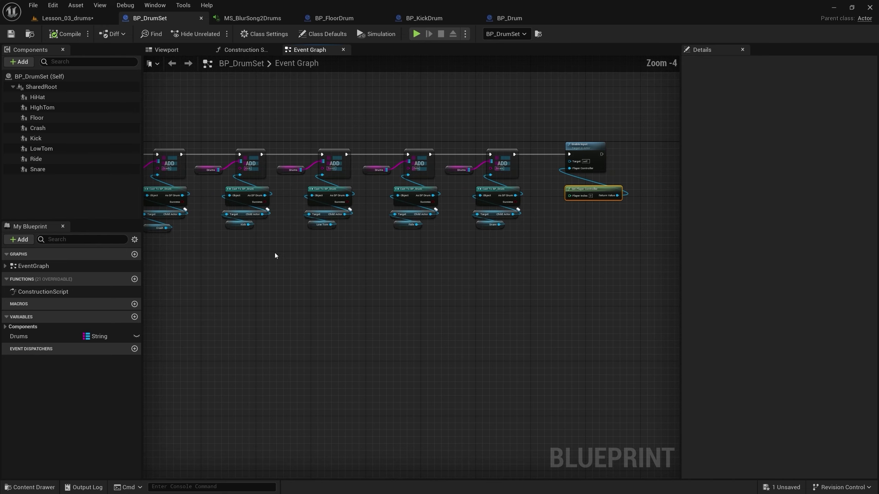
scroll(405, 212, "up", 4)
left_click(265, 262)
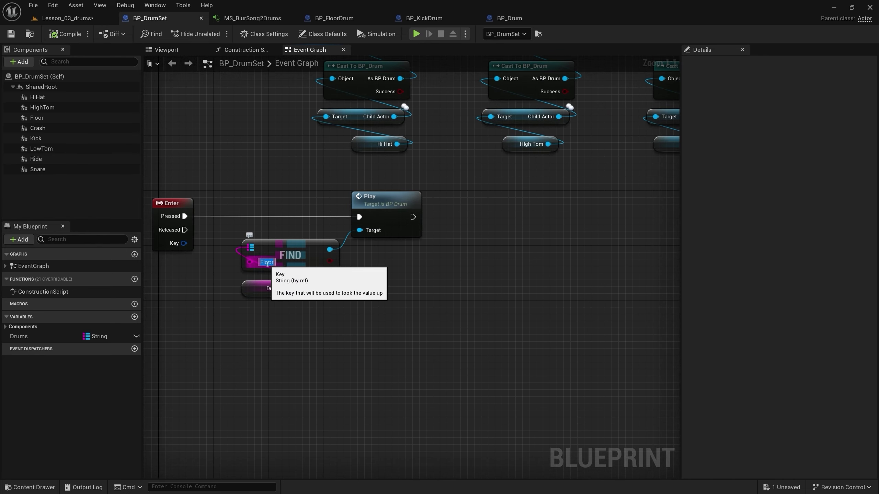
type("Kick")
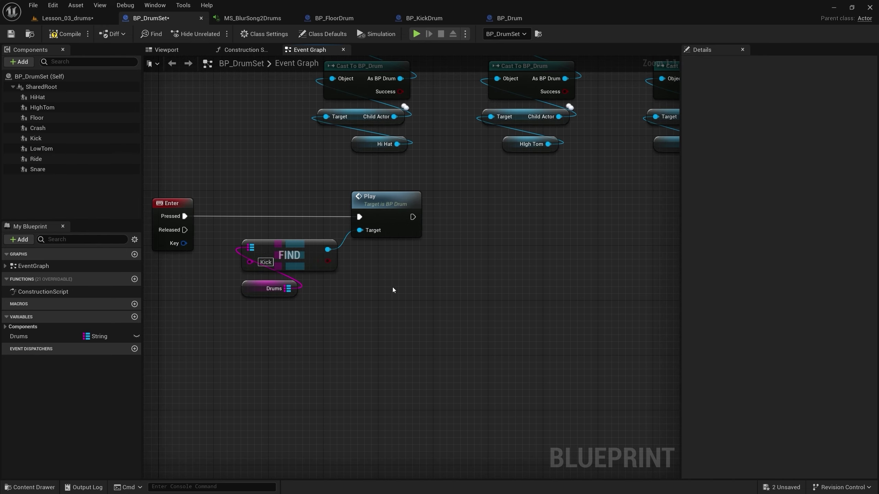
left_click(65, 33)
Play-test the level, dismiss the Accessed None error notice, and open BP_FloorDrum's event graph
left_click(68, 18)
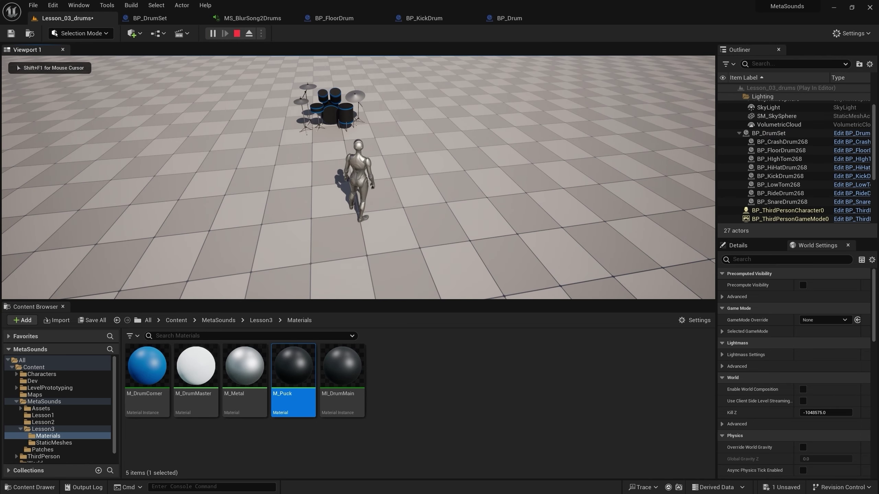
key("Escape")
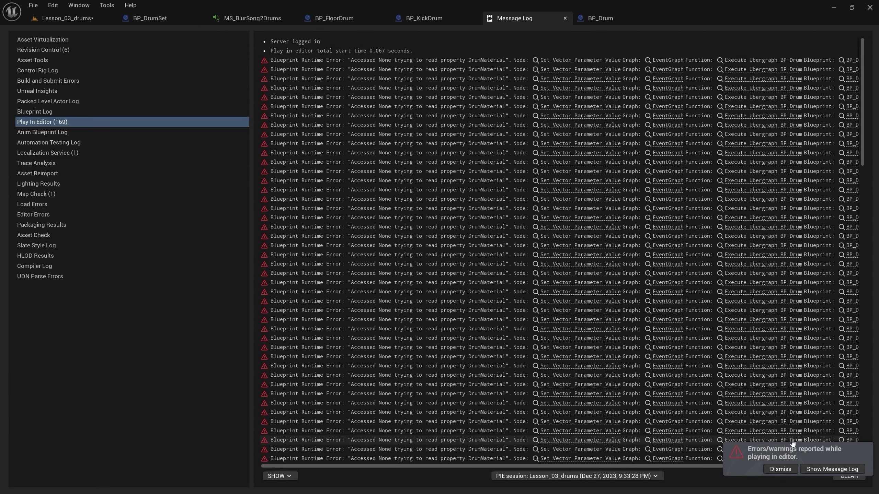
left_click(780, 471)
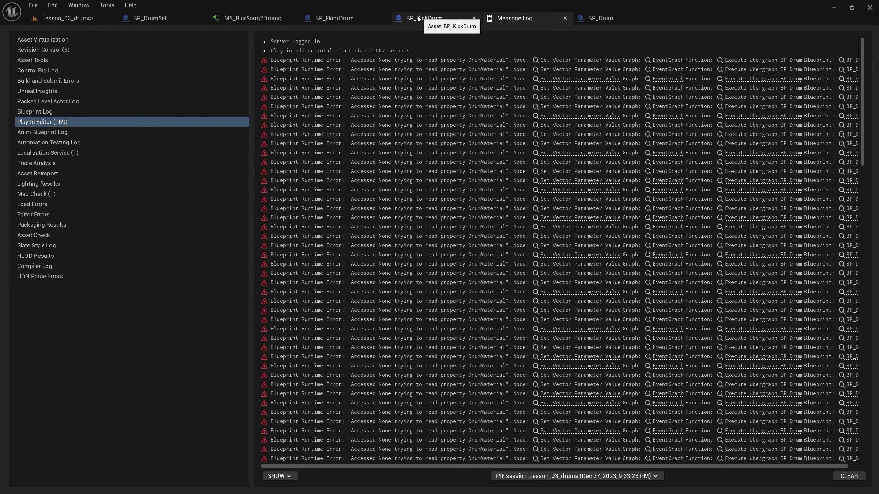
left_click(418, 19)
left_click(299, 50)
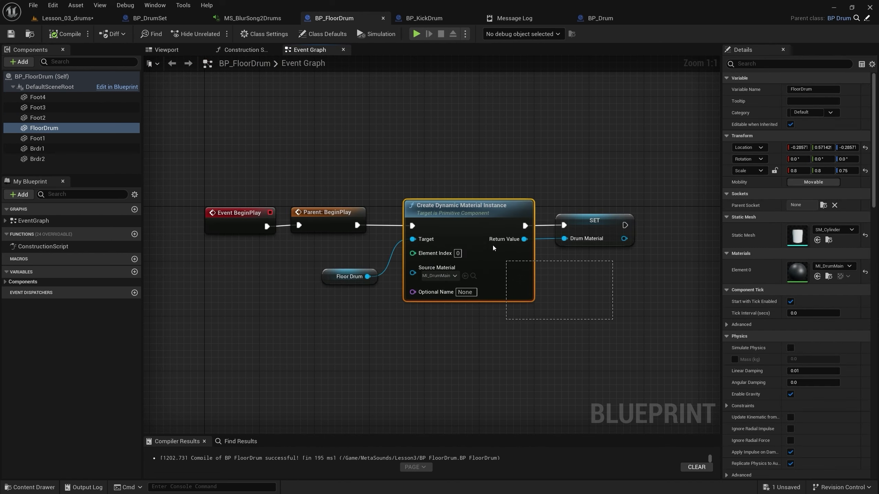
Copy the floor drum's material setup nodes into BP_KickDrum, replacing its unused Overlap and Tick events
left_click_drag(603, 323, 450, 200)
left_click(424, 17)
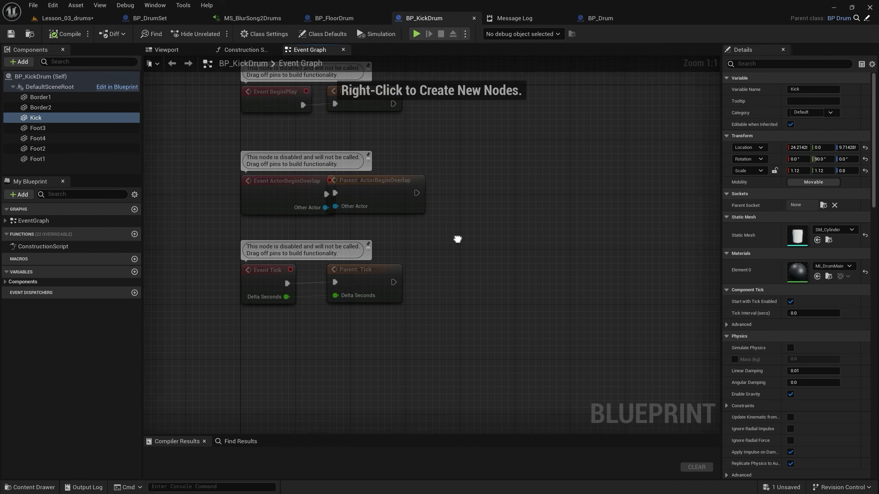
left_click_drag(500, 322, 231, 181)
key("Delete")
right_click_drag(296, 253, 261, 336)
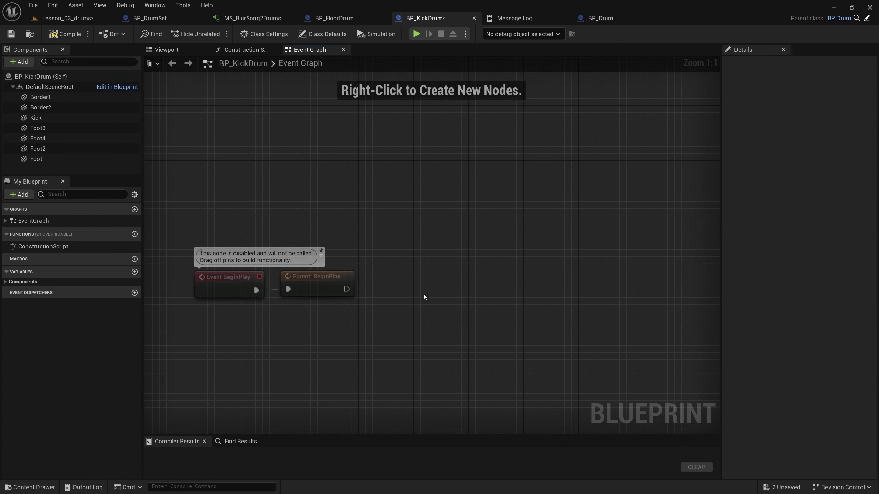
key("ctrl+v")
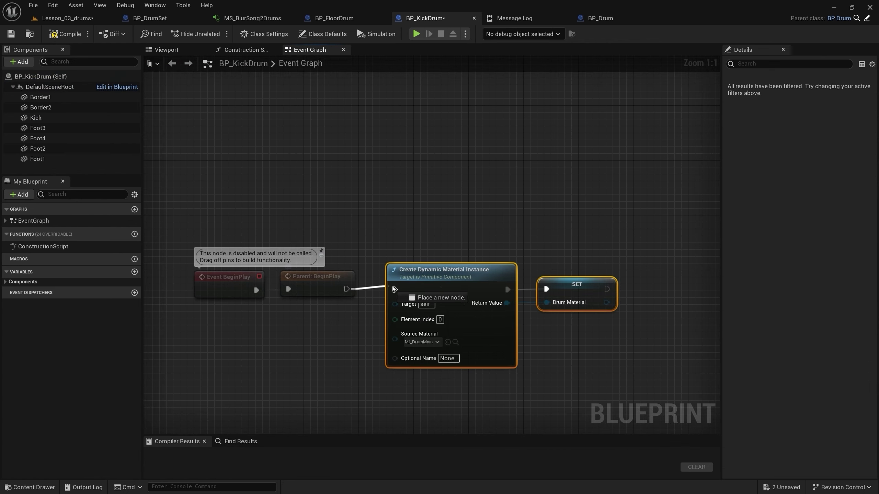
Wire BeginPlay into the pasted nodes, target the Kick mesh, and compile BP_KickDrum
left_click_drag(346, 289, 395, 289)
left_click(183, 51)
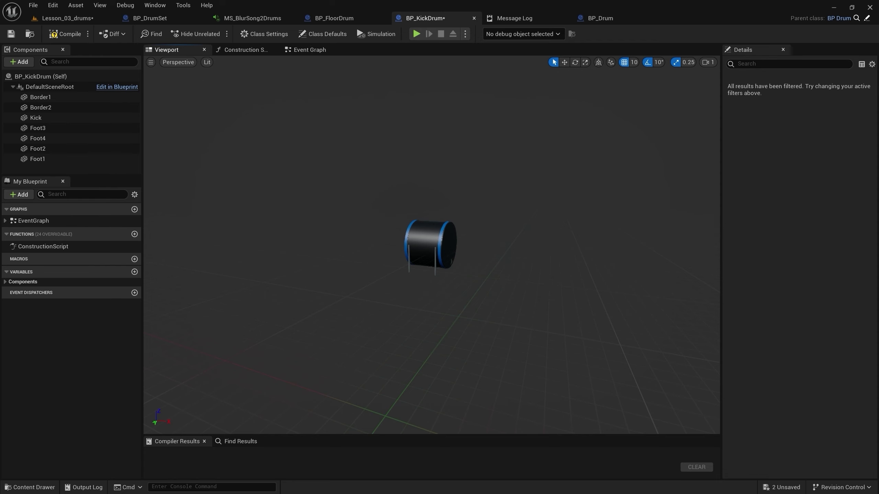
left_click(429, 235)
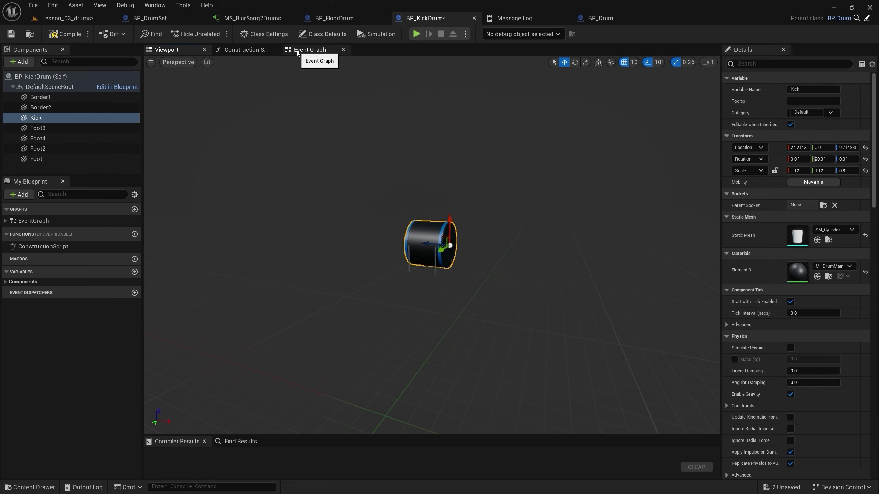
left_click(309, 50)
mouse_move(40, 121)
left_mouse_down()
mouse_move(361, 351)
mouse_move(402, 304)
left_mouse_up()
left_click(65, 34)
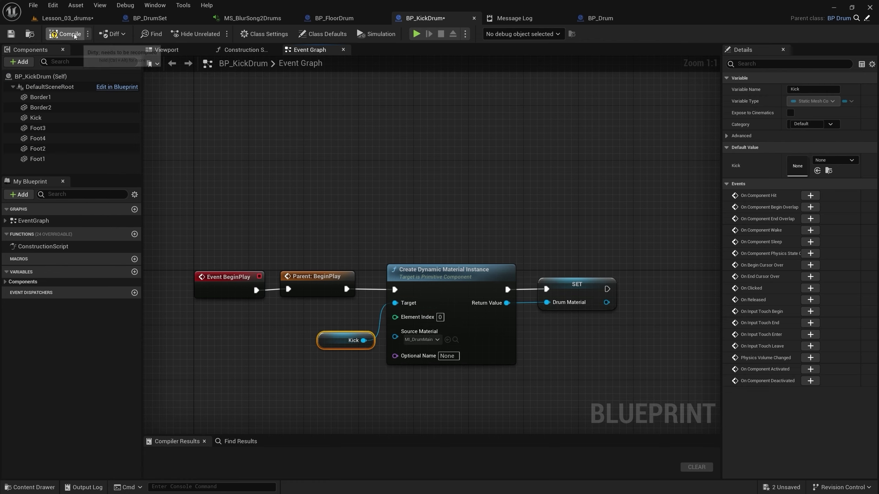
left_click(62, 22)
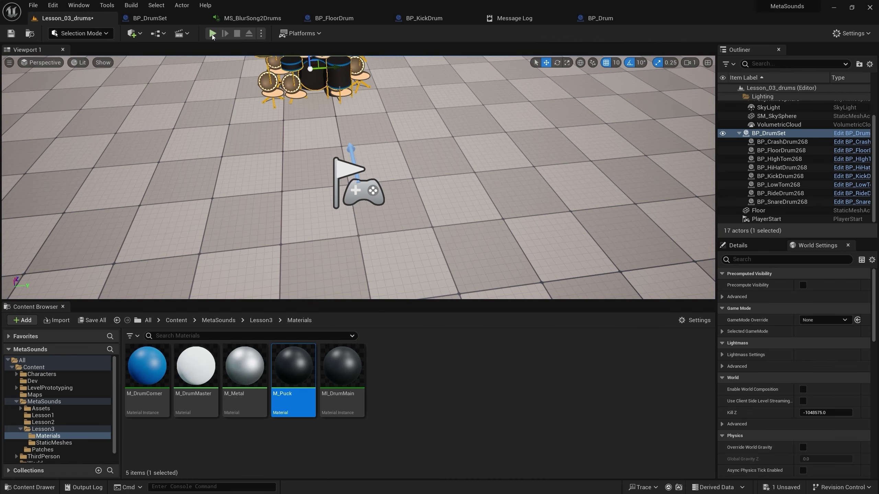
After a quick playtest, paste the material setup into BP_HIghTom in place of its Overlap and Tick events
left_click(212, 33)
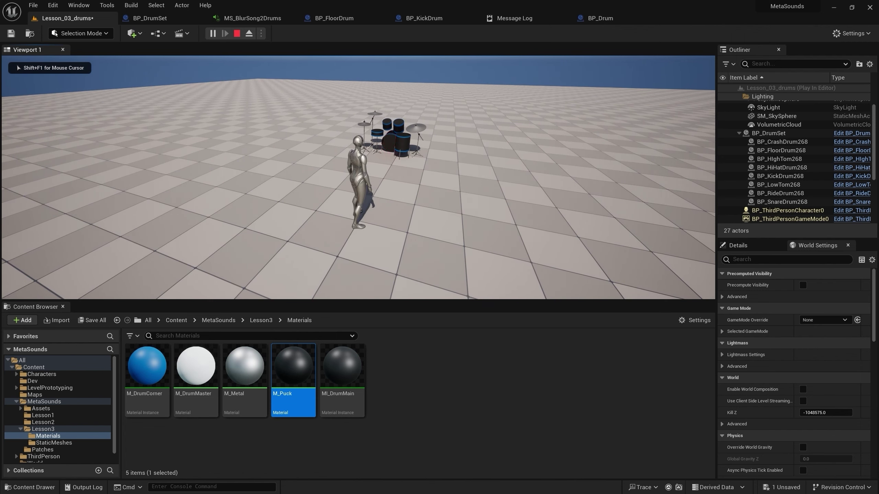
key("Escape")
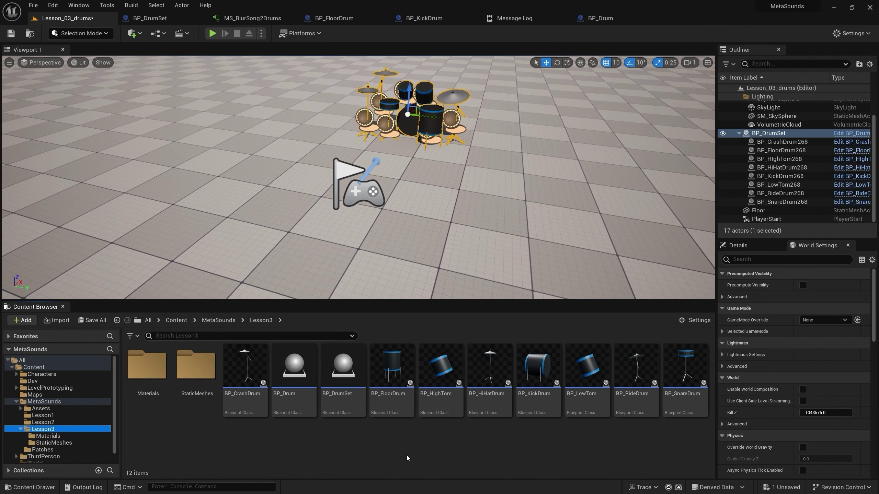
double_click(440, 405)
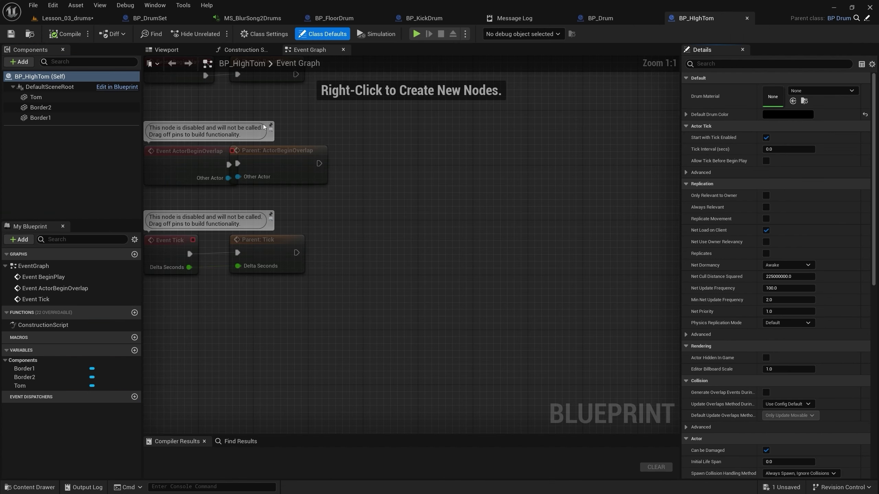
left_click_drag(466, 351, 265, 252)
key("Delete")
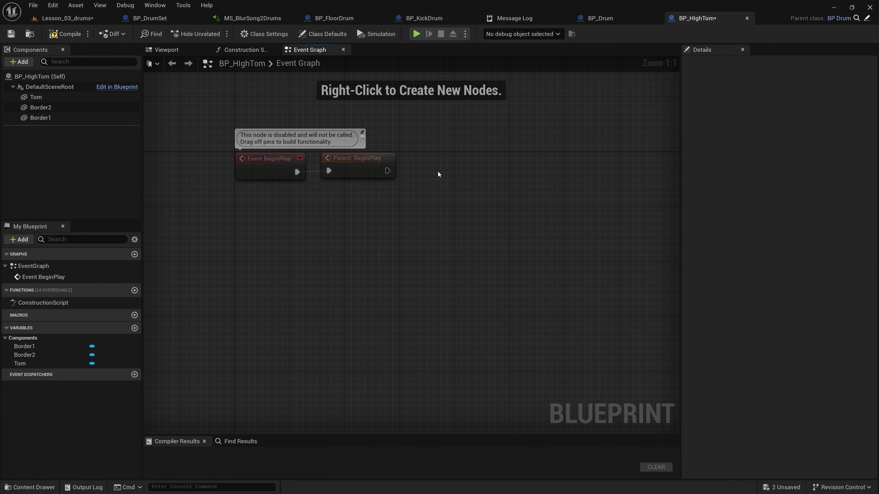
key("ctrl+v")
Wire BeginPlay into the pasted nodes and plug the Tom mesh into Target
mouse_move(405, 163)
left_mouse_down()
mouse_move(483, 163)
mouse_move(436, 178)
left_mouse_up()
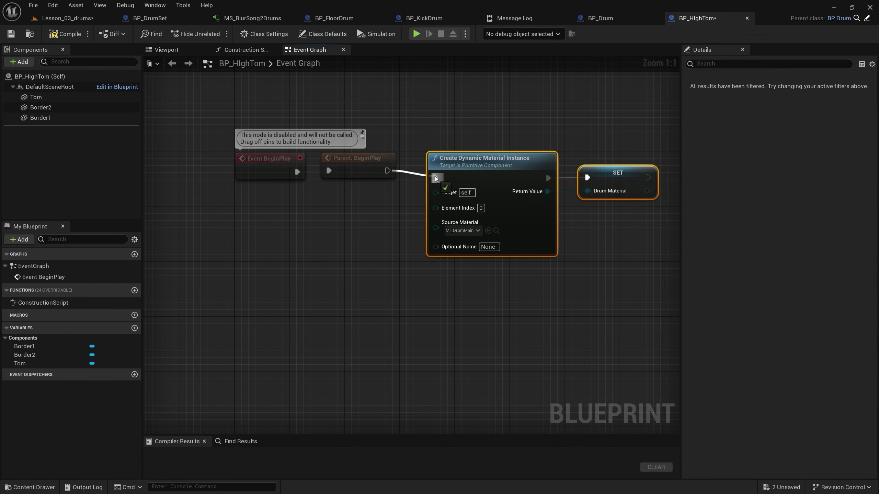
left_click(155, 51)
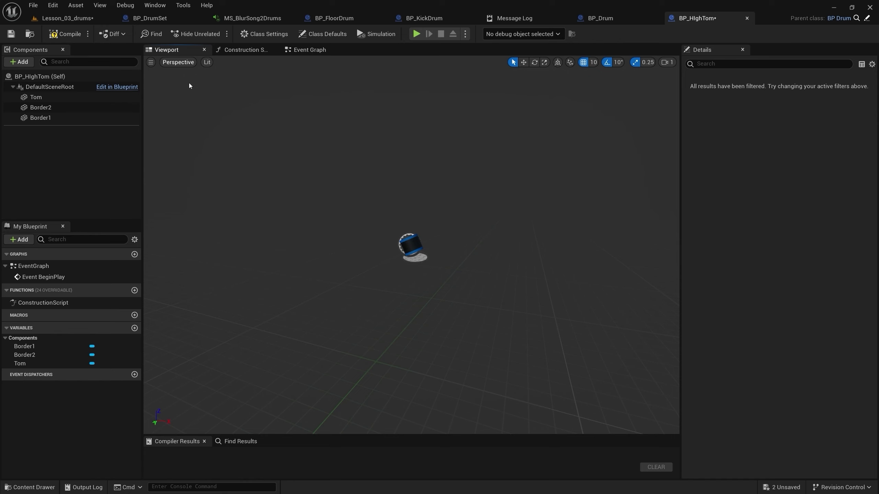
left_click(415, 243)
key("f")
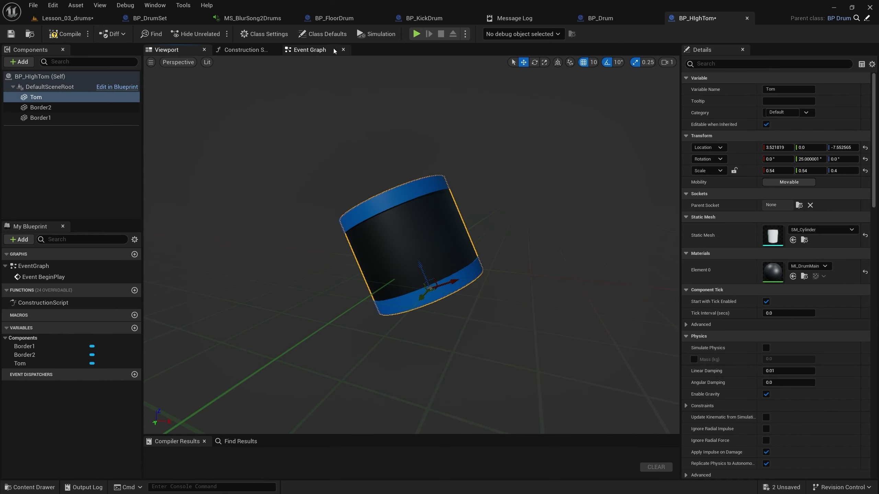
left_click(310, 49)
mouse_move(56, 98)
left_mouse_down()
mouse_move(371, 215)
mouse_move(443, 190)
left_mouse_up()
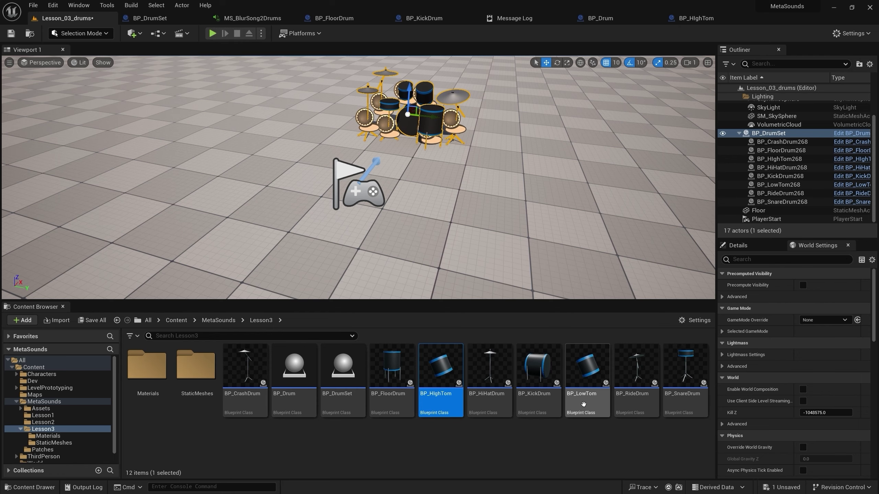
Open BP_LowTom and delete its unused Overlap and Tick event nodes
double_click(581, 406)
right_click_drag(403, 316, 529, 381)
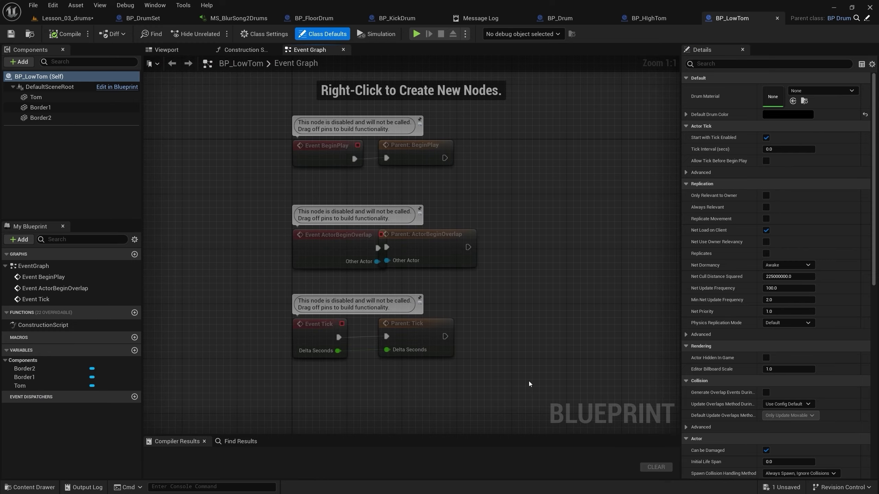
left_click_drag(529, 381, 280, 241)
key("Delete")
Paste the material setup nodes, run them from BeginPlay, and feed the Tom mesh into Target
key("ctrl+v")
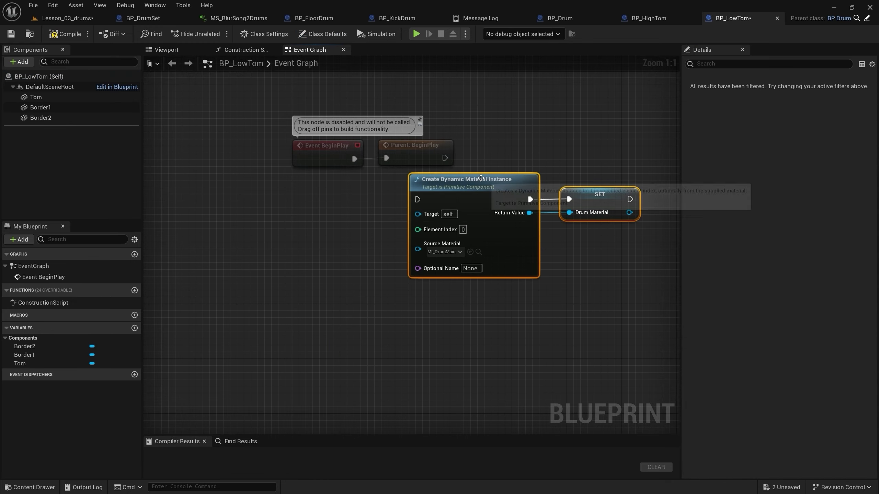
left_click_drag(479, 180, 548, 139)
left_click_drag(445, 158, 484, 165)
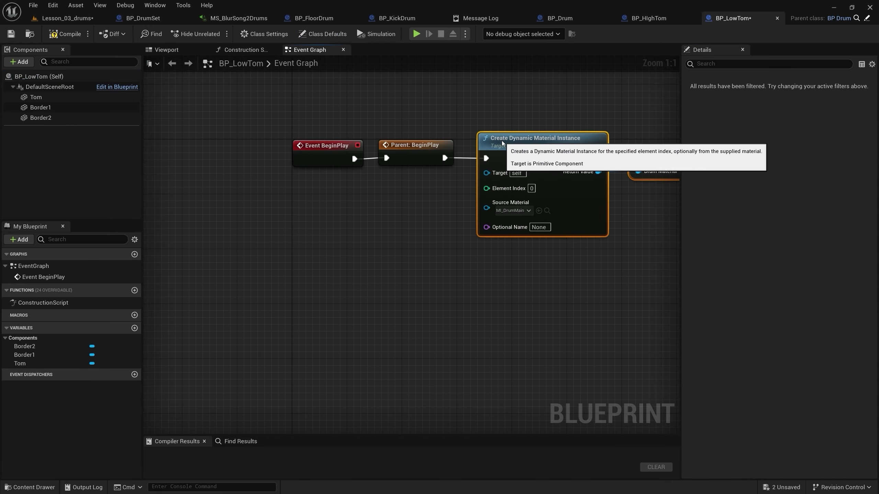
left_click_drag(36, 97, 397, 200)
left_click_drag(449, 216, 486, 172)
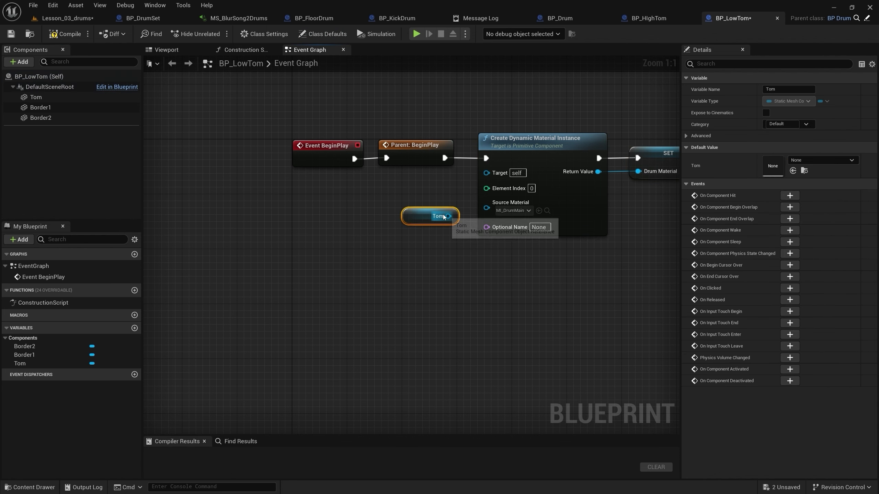
left_click(166, 50)
left_click(419, 246)
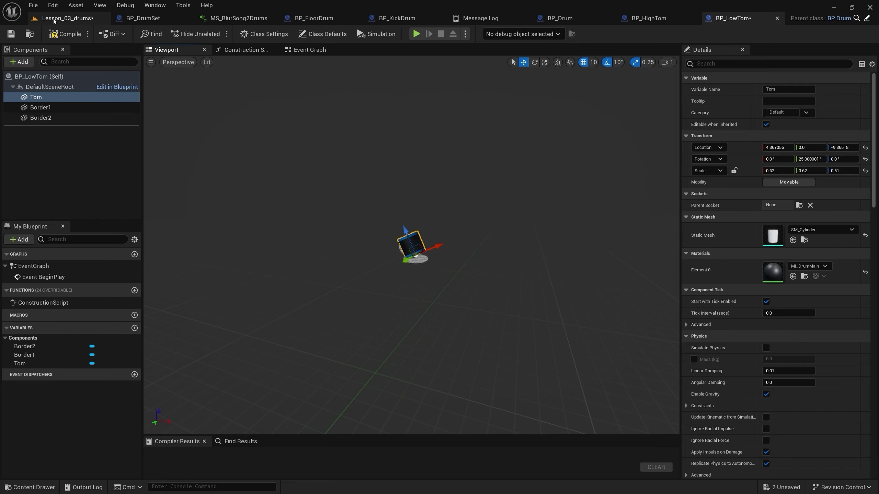
left_click(66, 18)
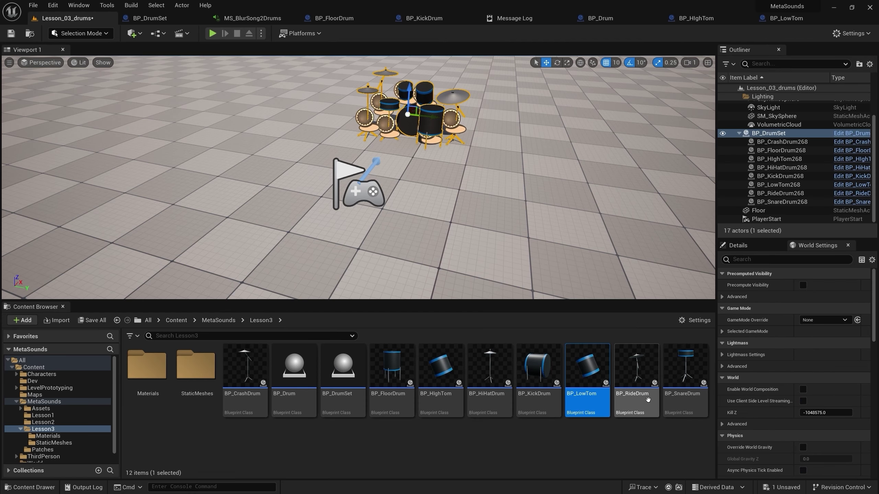
In BP_SnareDrum, replace the Overlap and Tick events with the pasted material setup nodes
double_click(668, 403)
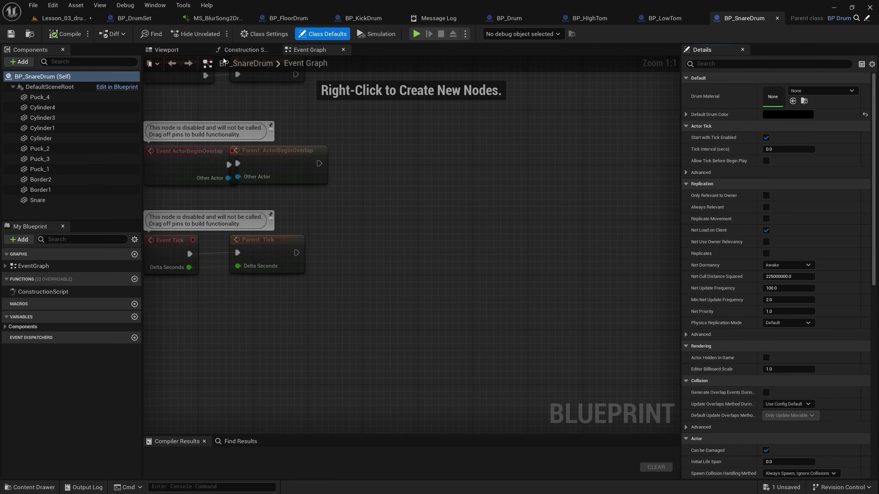
right_click_drag(327, 260, 442, 330)
left_click_drag(504, 359, 234, 214)
key("Delete")
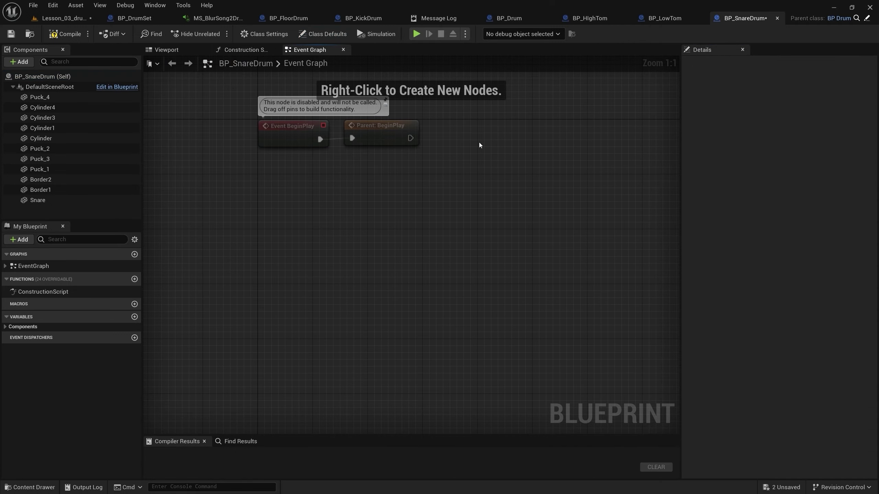
key("ctrl+v")
right_click_drag(485, 133, 347, 194)
mouse_move(315, 198)
left_mouse_down()
mouse_move(336, 191)
mouse_move(300, 200)
mouse_move(355, 189)
left_mouse_up()
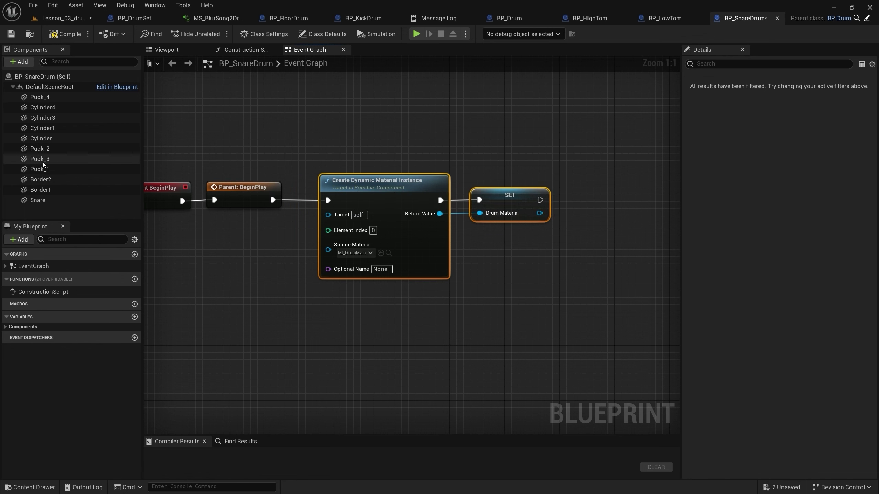
Wire a Snare component reference into Target, then compile and save BP_SnareDrum
left_click(176, 50)
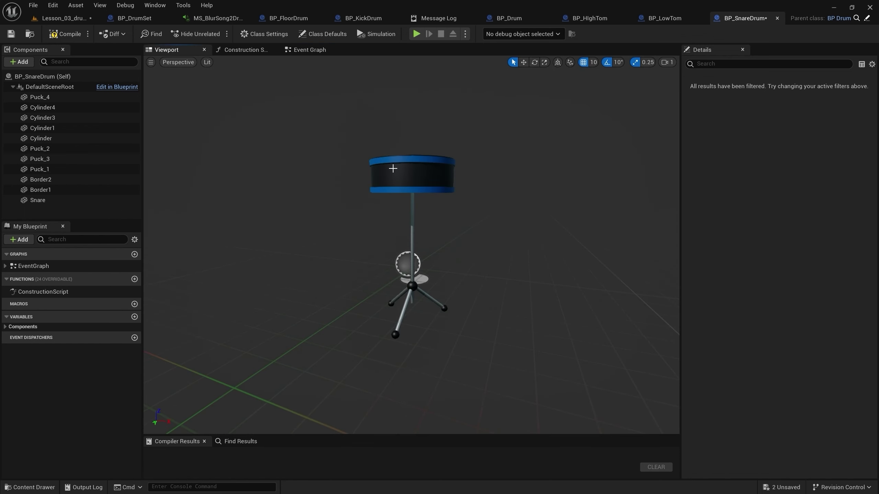
left_click(393, 173)
left_click(310, 49)
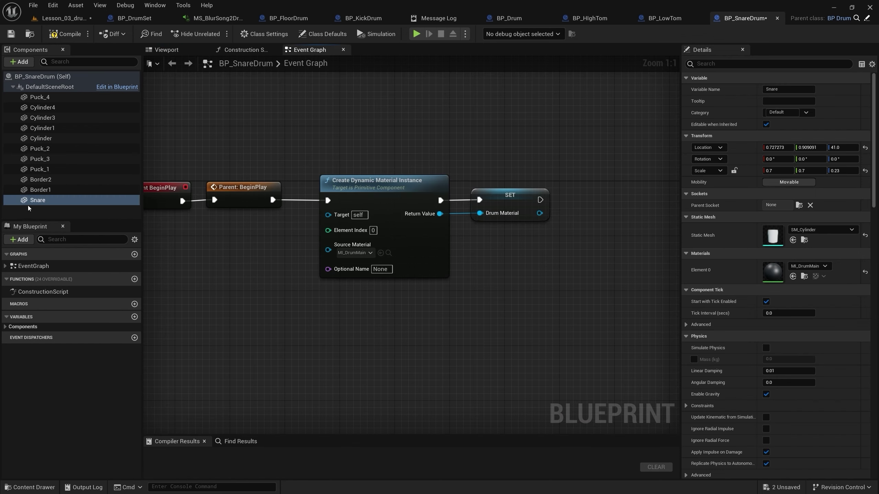
mouse_move(37, 200)
left_mouse_down()
mouse_move(306, 229)
mouse_move(327, 215)
left_mouse_up()
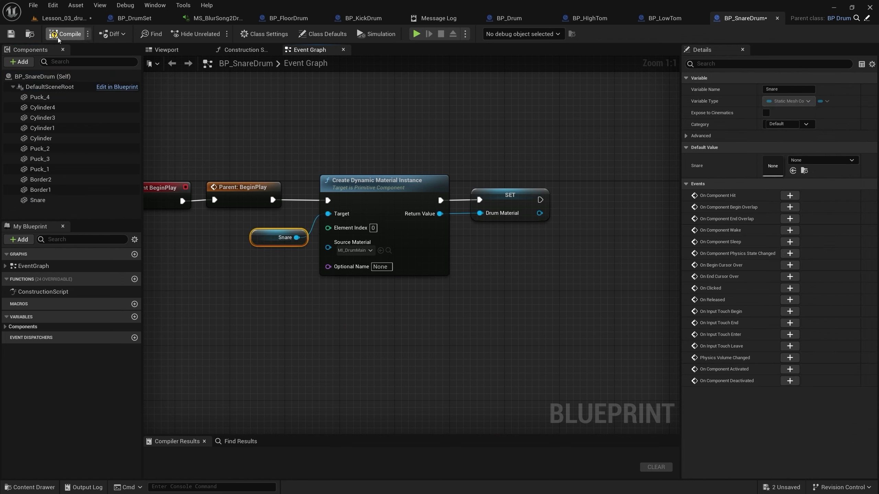
left_click(66, 34)
left_click(11, 34)
Open BP_CrashDrum from the level and delete its ActorBeginOverlap and Tick events
left_click(64, 18)
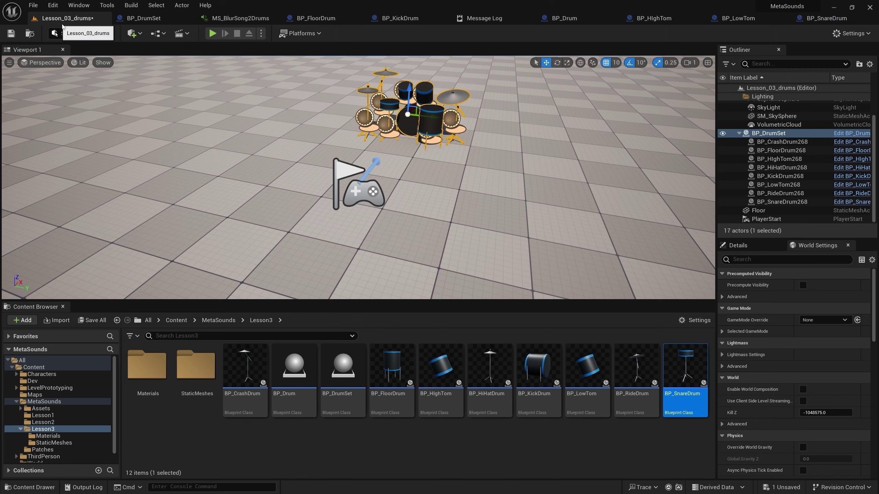
double_click(257, 414)
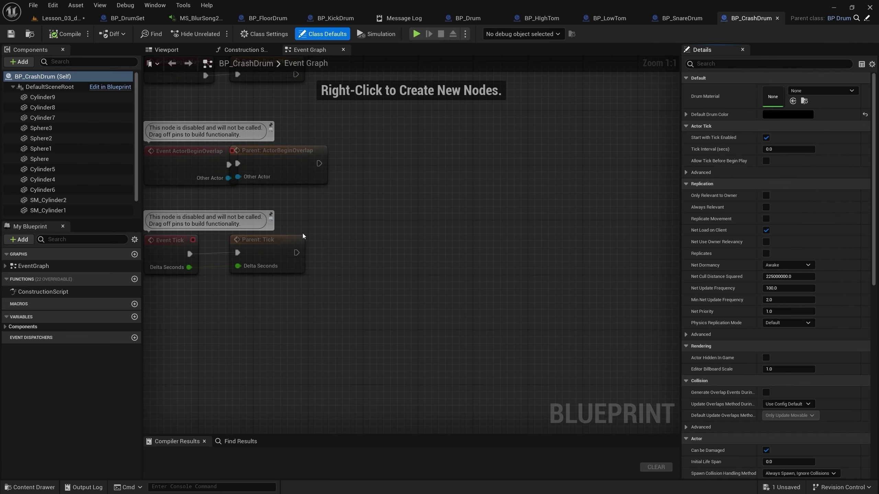
right_click_drag(333, 239, 445, 316)
left_click_drag(445, 316, 253, 194)
key("Delete")
Paste the material instance and Set nodes, wire them from BeginPlay, and select the cymbal disc
right_click_drag(344, 208, 344, 232)
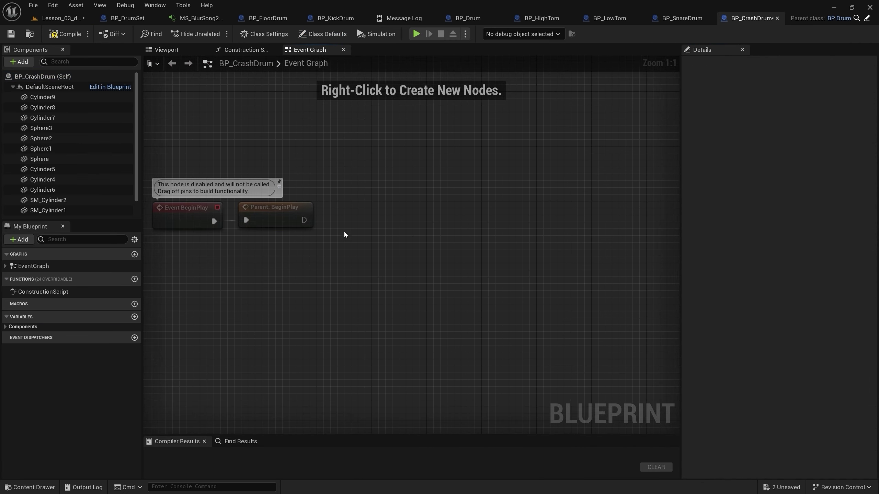
key("ctrl+v")
left_click_drag(349, 212, 418, 207)
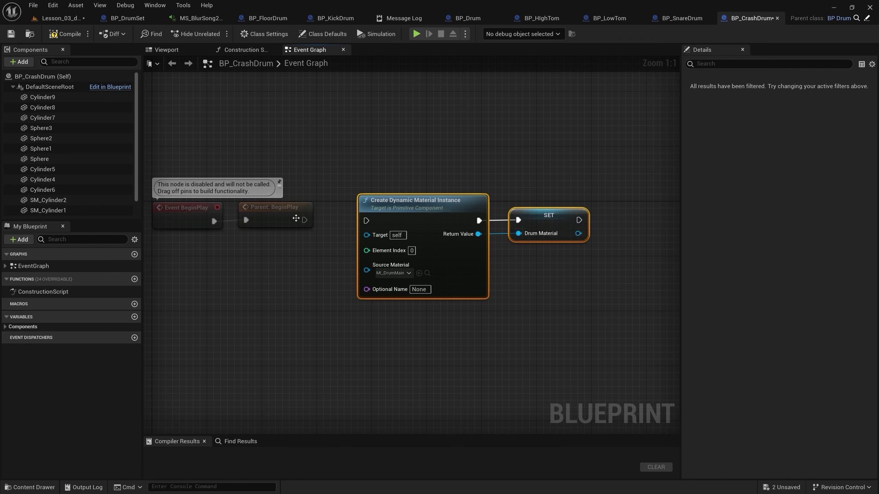
left_click_drag(304, 220, 366, 220)
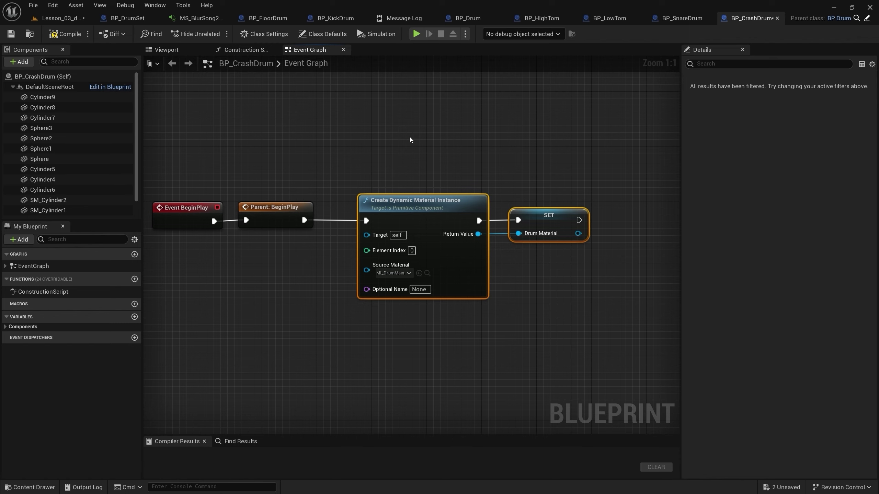
left_click(166, 49)
left_click(390, 155)
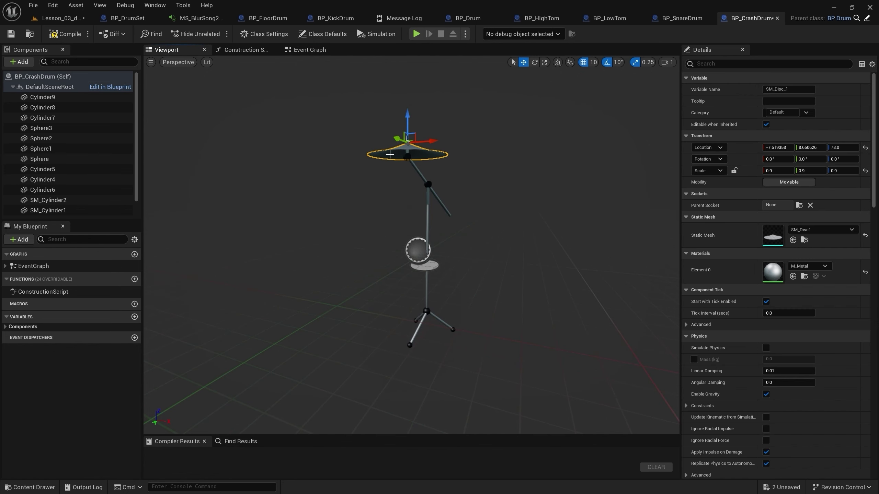
scroll(52, 149, "down", 2)
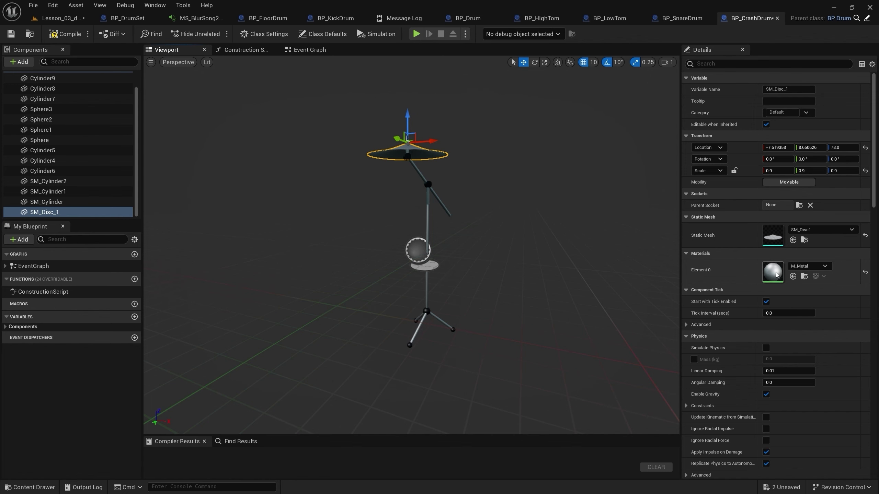
Open M_Metal, rename its colour vector parameter to Color, then apply and save
double_click(775, 274)
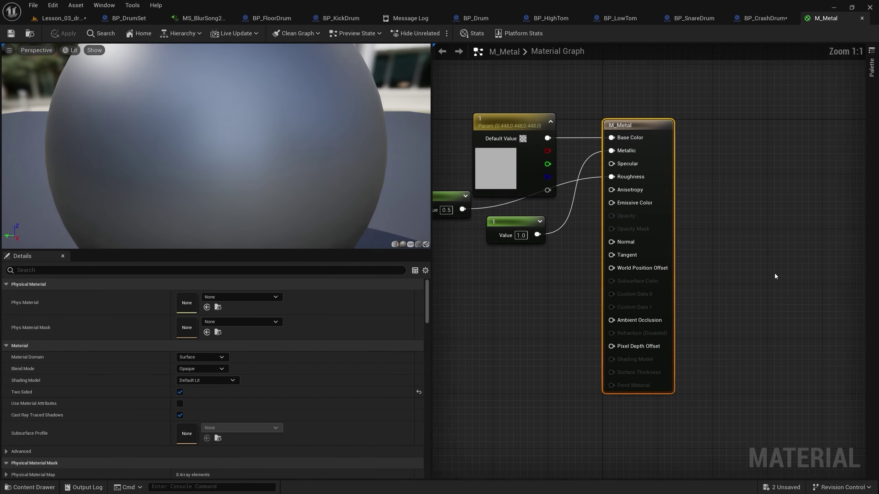
right_click_drag(491, 280, 560, 331)
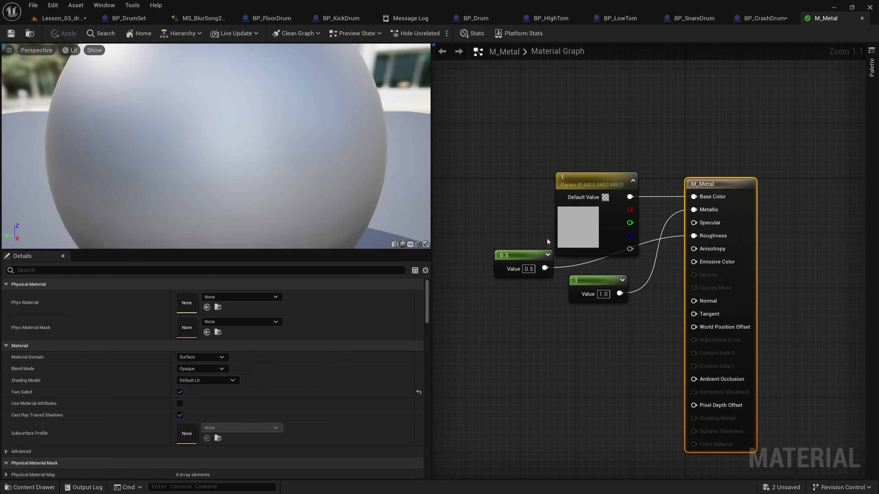
left_click(578, 177)
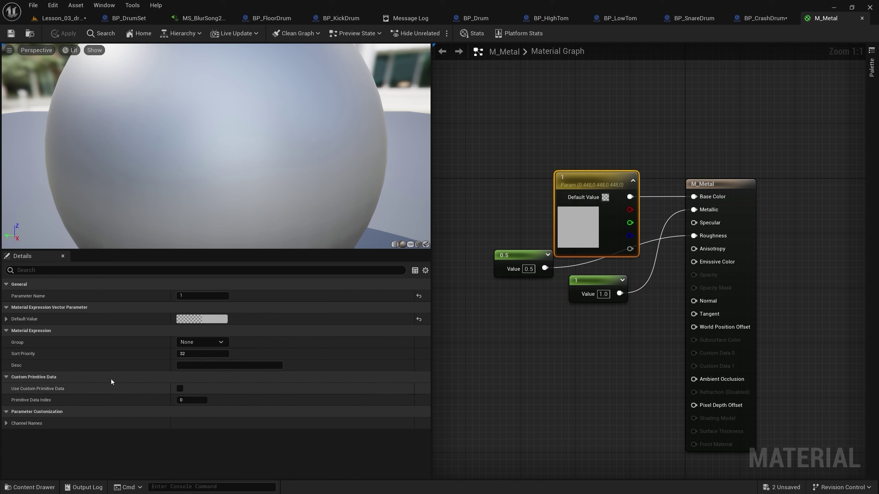
type("Color")
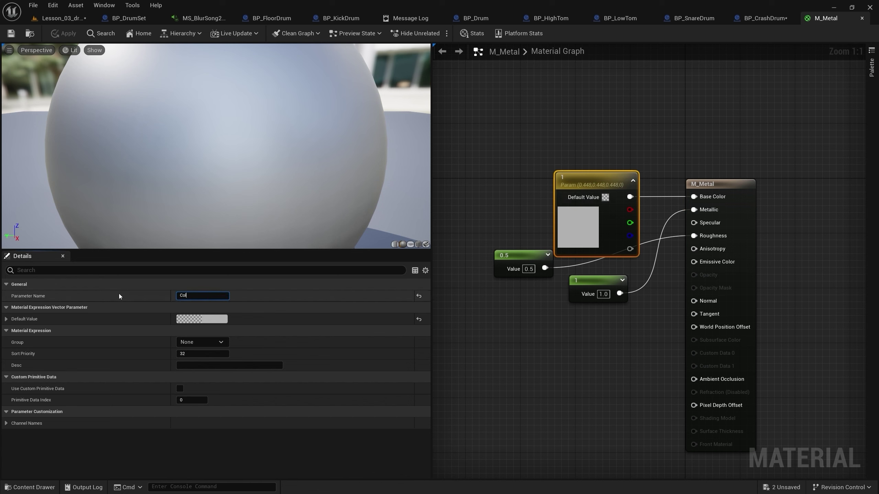
key("Return")
left_click(11, 33)
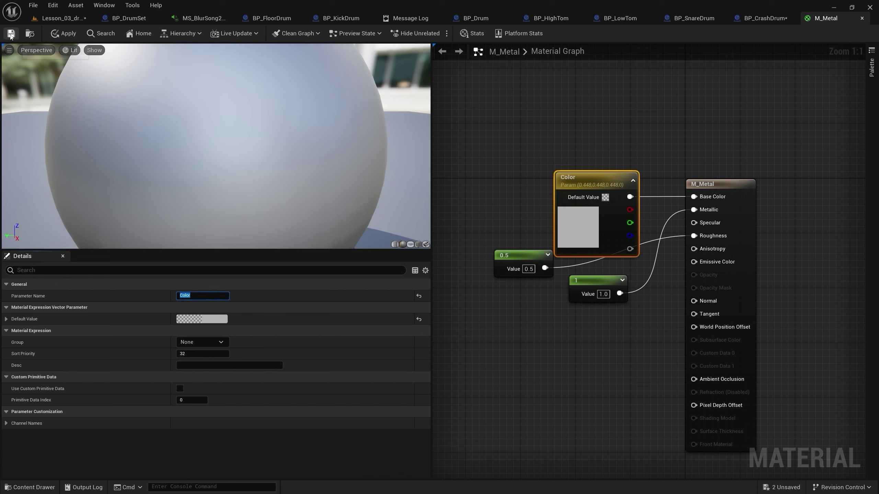
Wire SM_Disc_1 into Target, set Source Material to M_Metal, then compile and save BP_CrashDrum
left_click(745, 19)
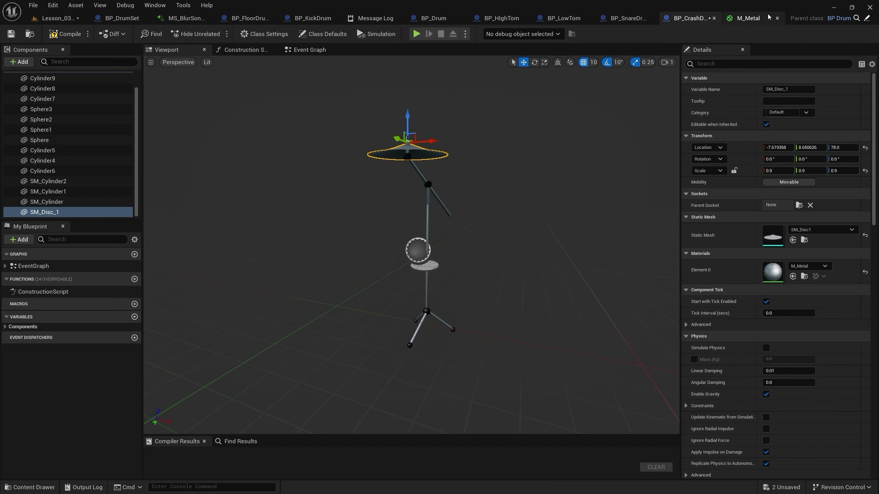
left_click(309, 49)
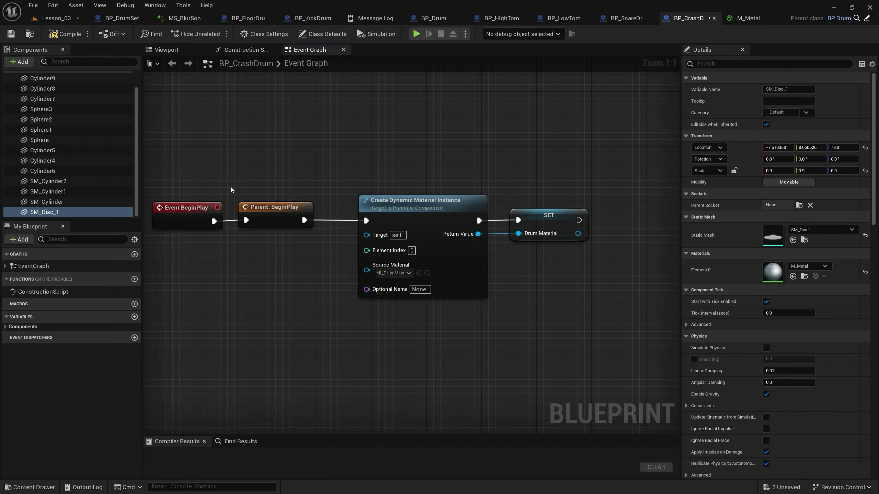
mouse_move(48, 213)
left_mouse_down()
mouse_move(323, 251)
mouse_move(367, 235)
left_mouse_up()
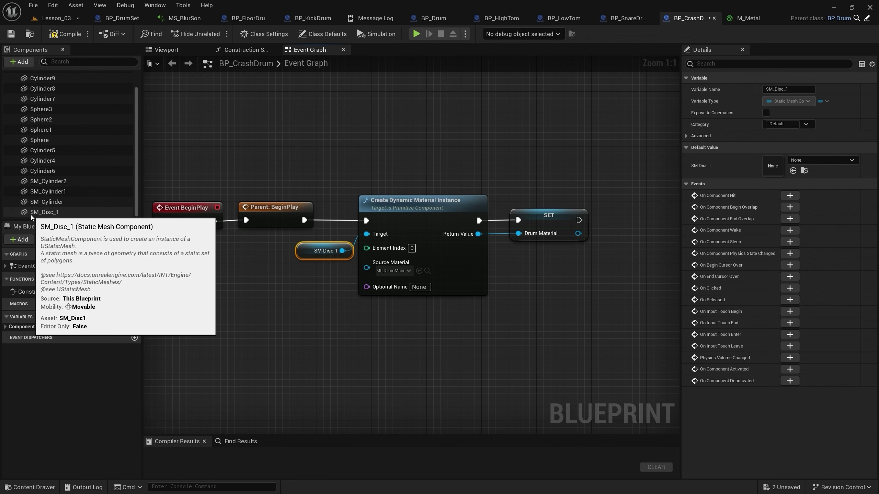
left_click(392, 271)
type("me")
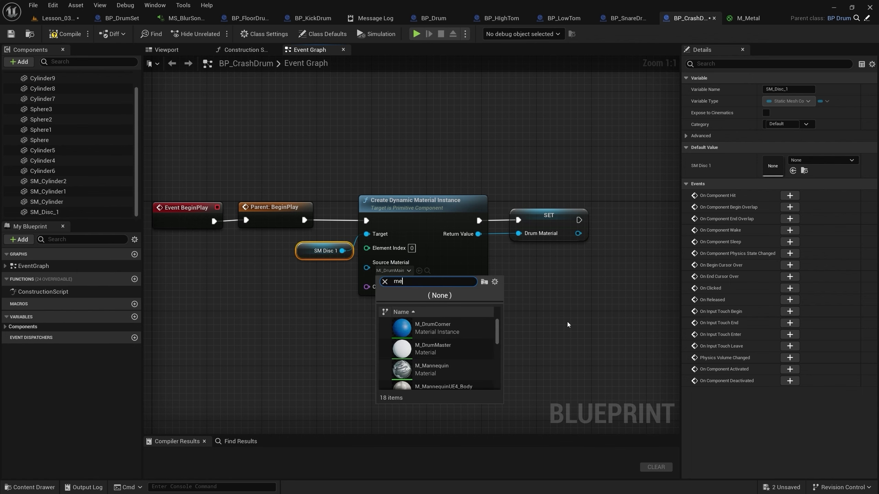
type("tal")
left_click(459, 329)
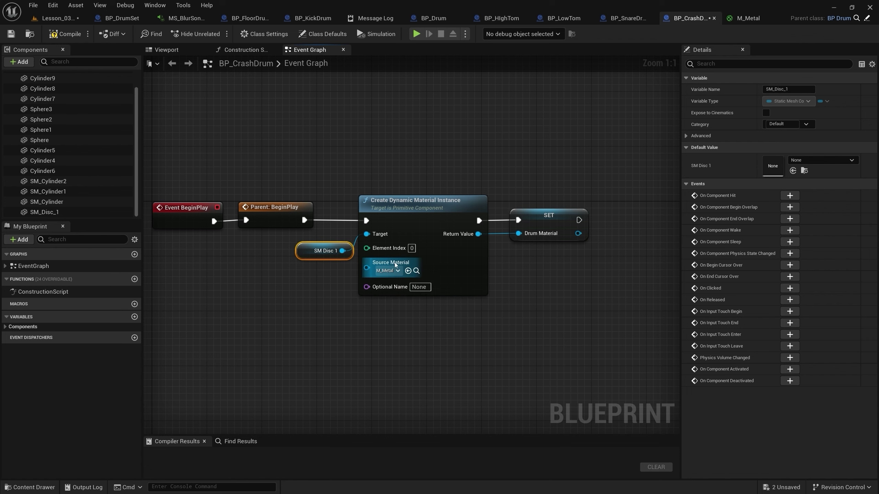
left_click(66, 34)
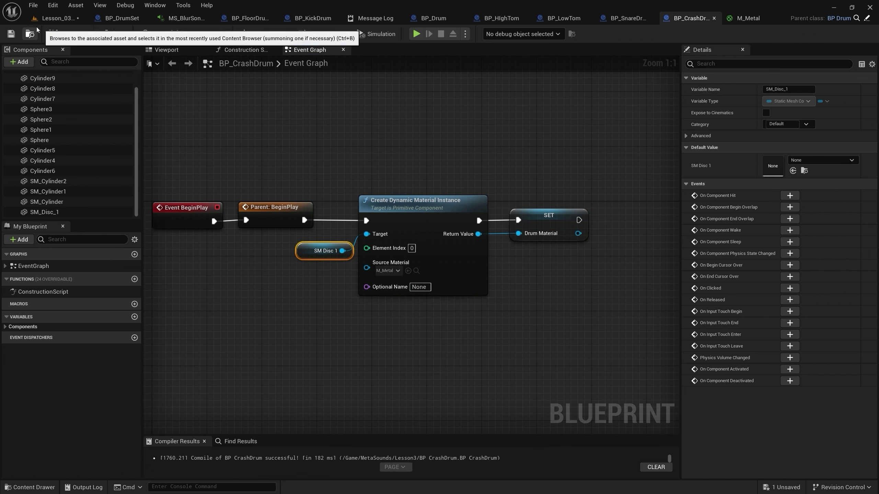
left_click(49, 22)
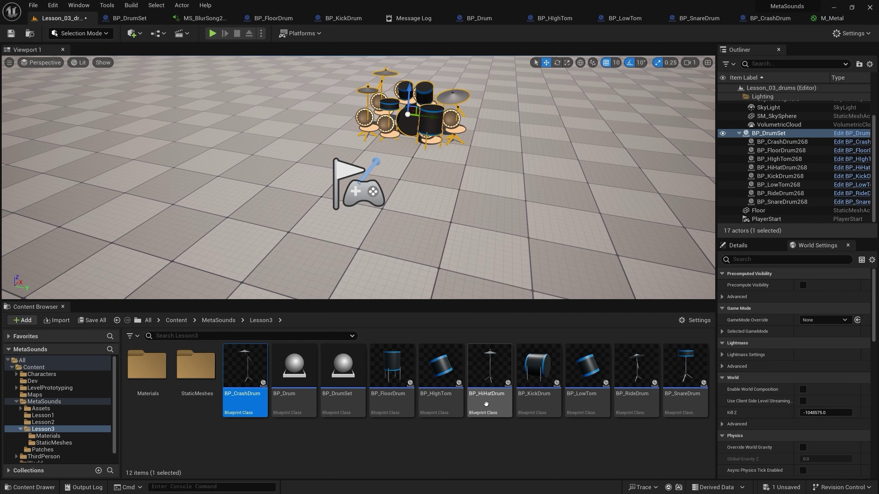
In BP_RideDrum, swap the Overlap and Tick events for pasted material nodes wired from BeginPlay
double_click(628, 404)
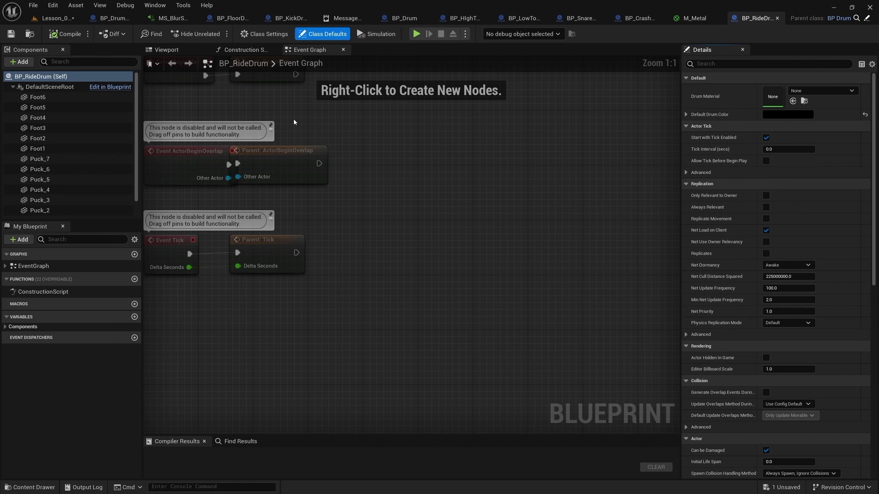
left_click_drag(454, 354, 277, 224)
key("Delete")
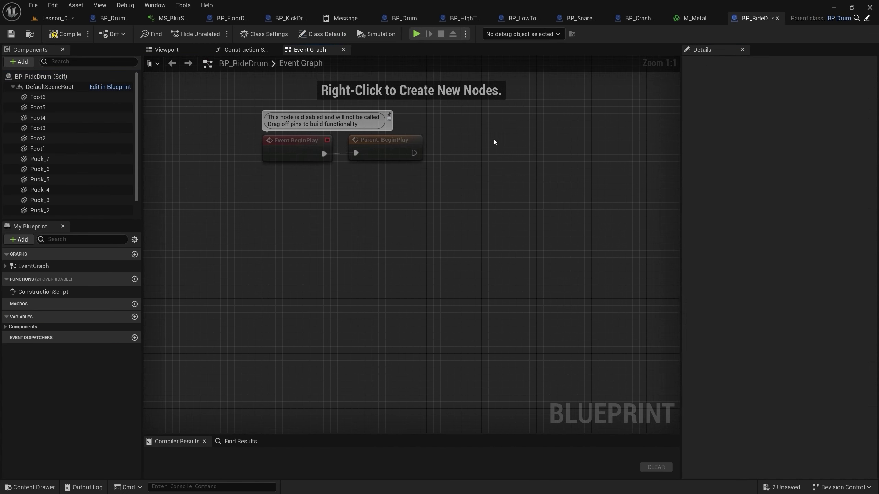
key("ctrl+v")
left_click_drag(414, 152, 463, 153)
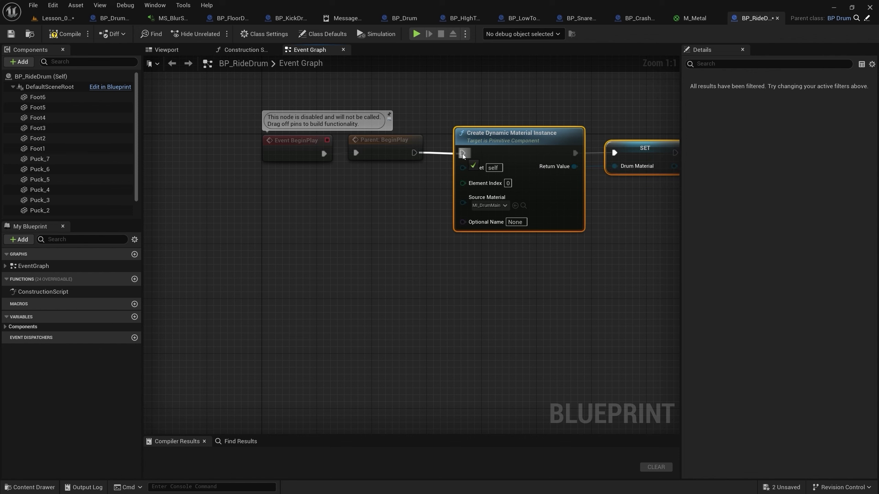
Wire the ride cymbal's SM_Disc_1 component into the material instance Target
left_click(167, 49)
scroll(411, 220, "up", 3)
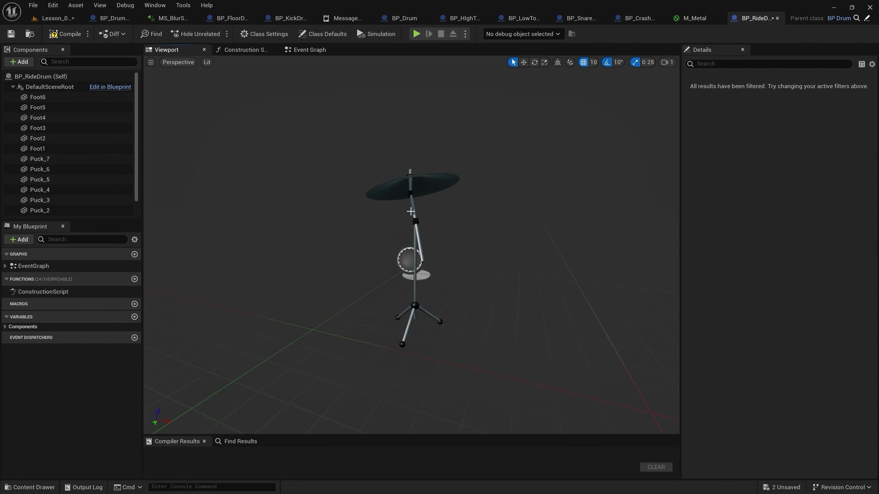
left_click(395, 187)
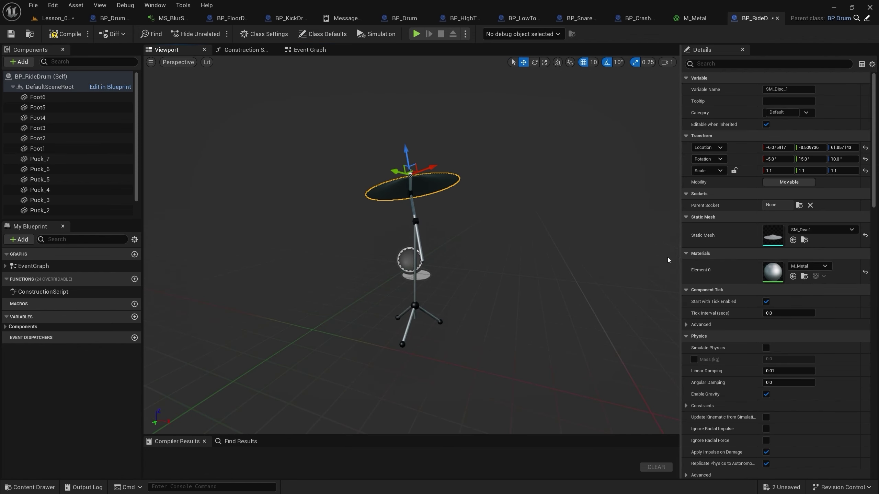
left_click(295, 50)
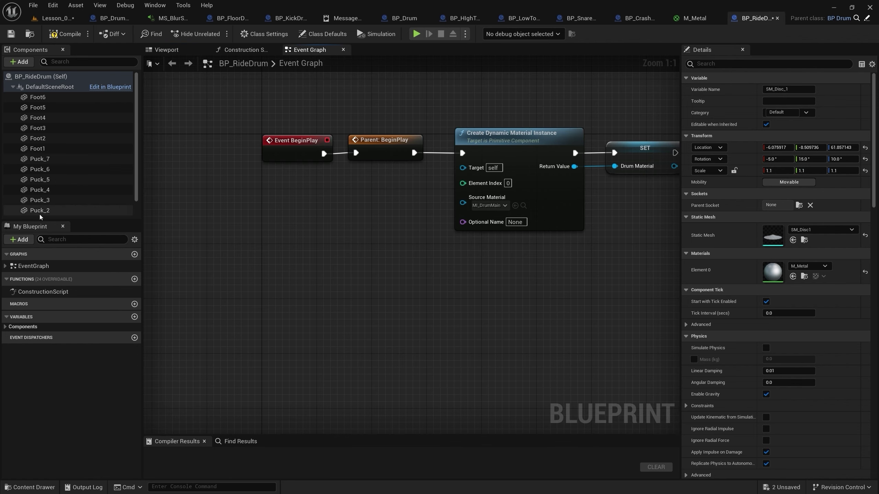
scroll(40, 214, "down", 2)
mouse_move(41, 212)
left_mouse_down()
mouse_move(377, 190)
mouse_move(467, 168)
left_mouse_up()
Set the Source Material to M_Metal and compile BP_RideDrum
left_click(489, 203)
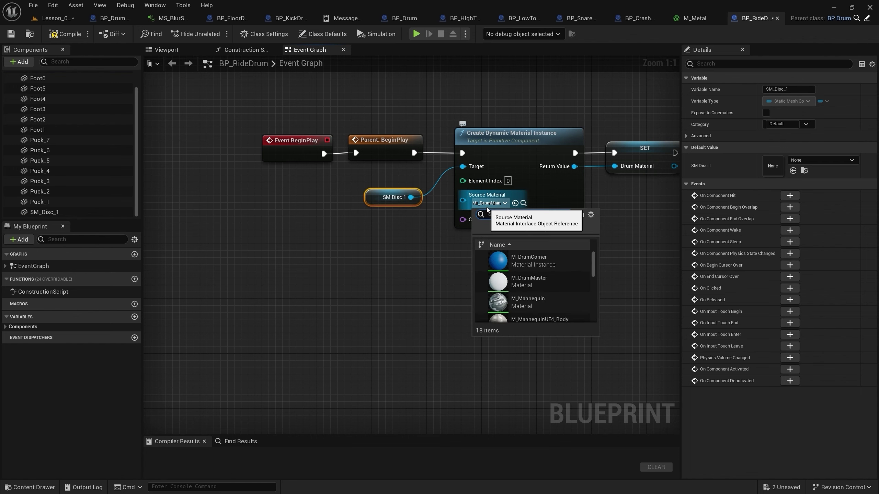
type("metal")
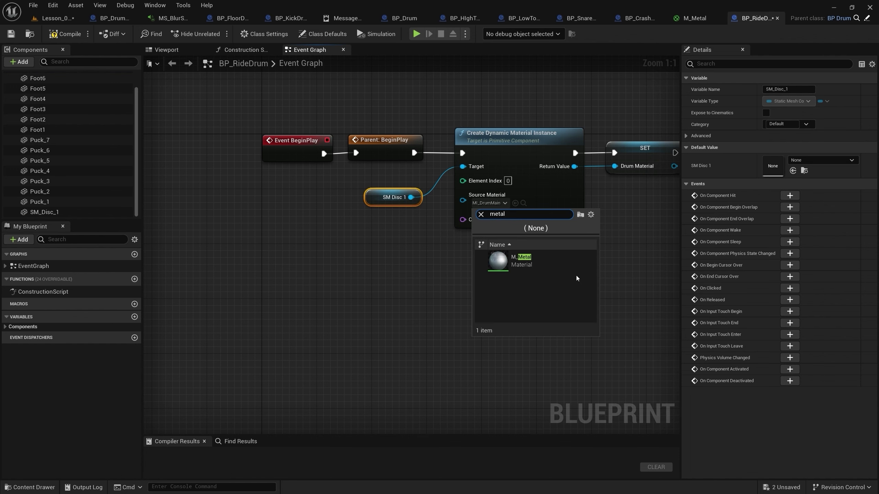
left_click(563, 260)
right_click_drag(357, 246, 285, 255)
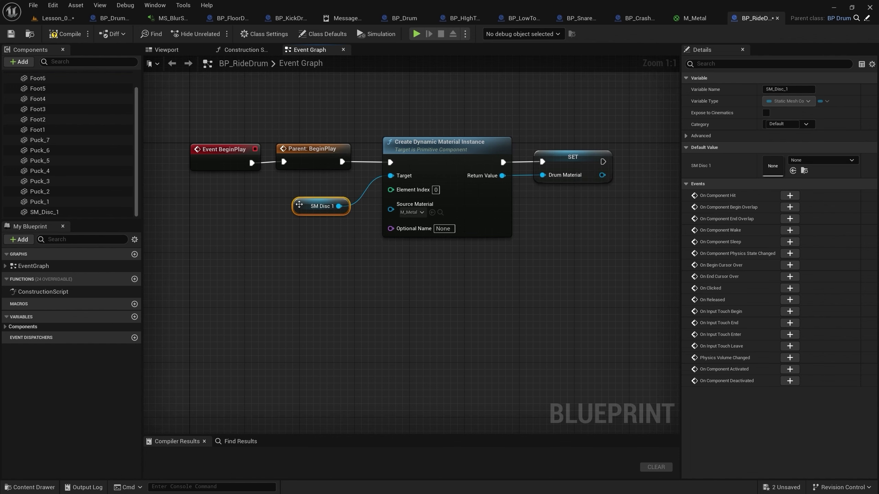
left_click(65, 34)
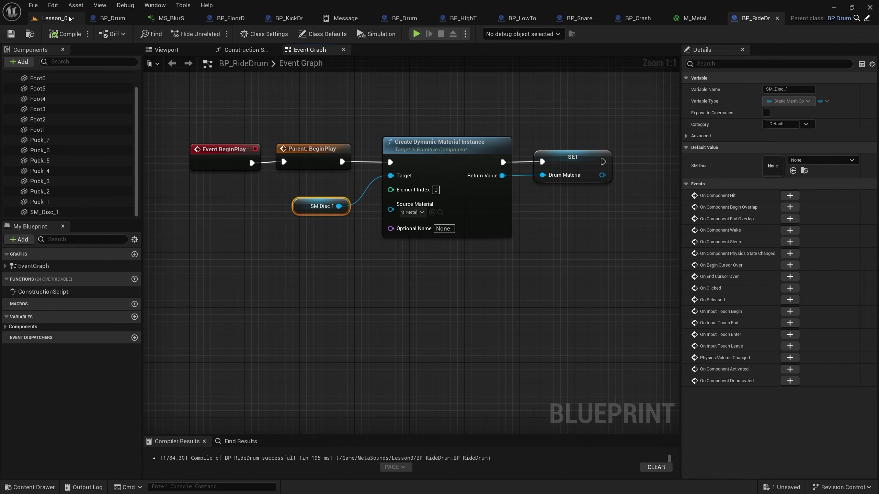
left_click(57, 17)
In BP_HiHatDrum, replace the Overlap and Tick events with pasted material nodes run from BeginPlay
double_click(489, 367)
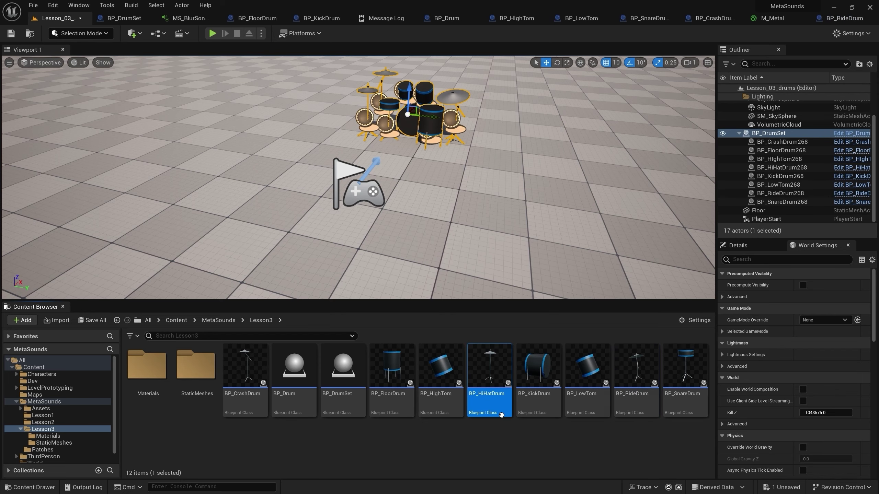
left_click_drag(450, 343, 240, 230)
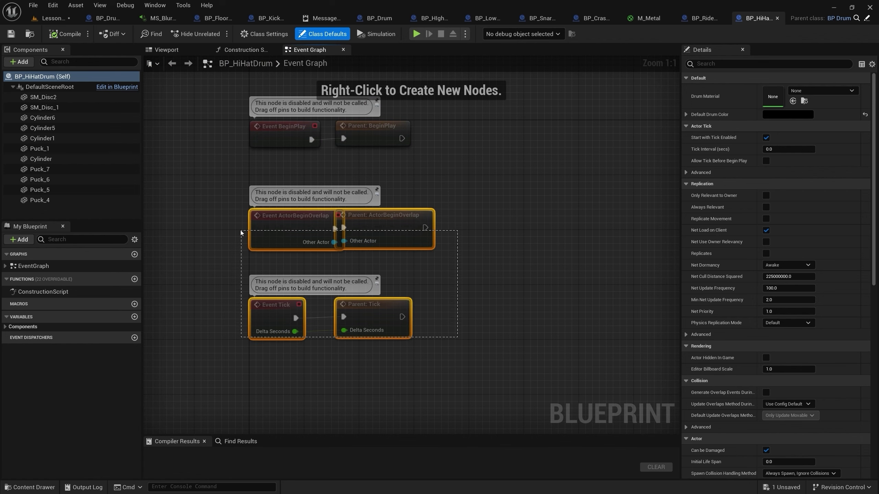
key("Delete")
key("ctrl+v")
right_click_drag(503, 133, 366, 233)
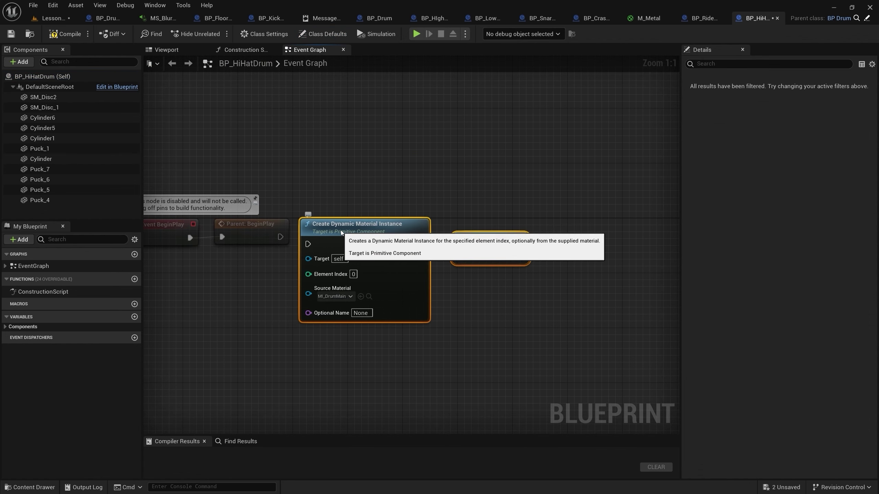
left_click_drag(280, 237, 328, 238)
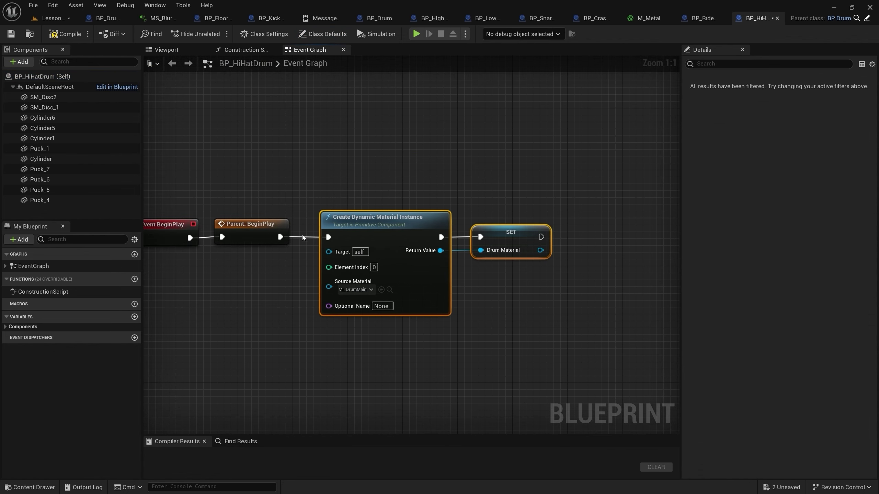
Identify the top cymbal disc SM_Disc_1 and wire it into the material instance Target
left_click(178, 50)
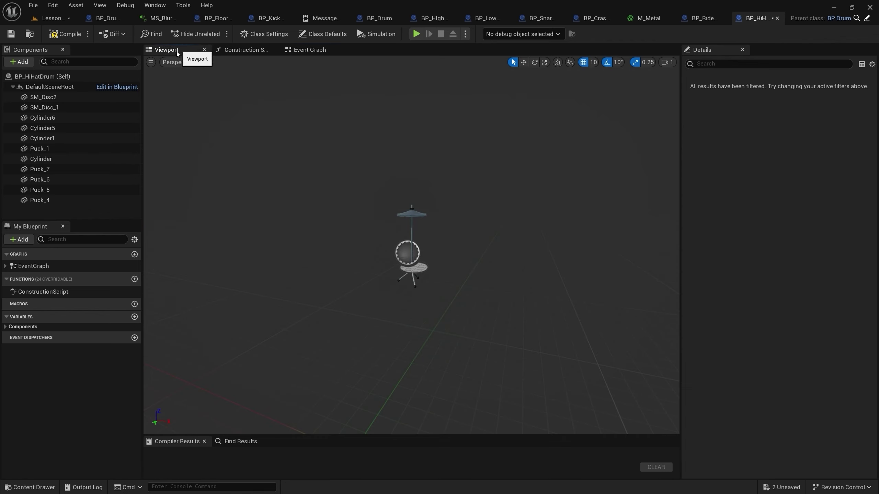
left_click_drag(382, 169, 382, 131)
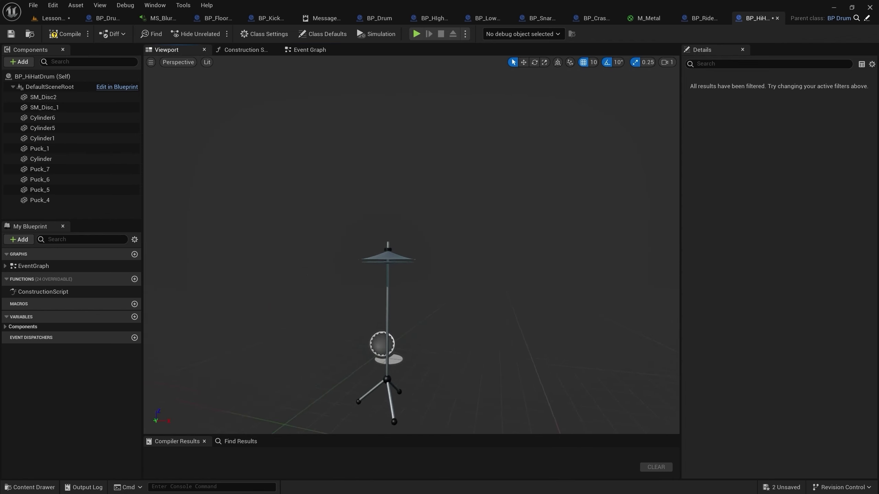
left_click(367, 262)
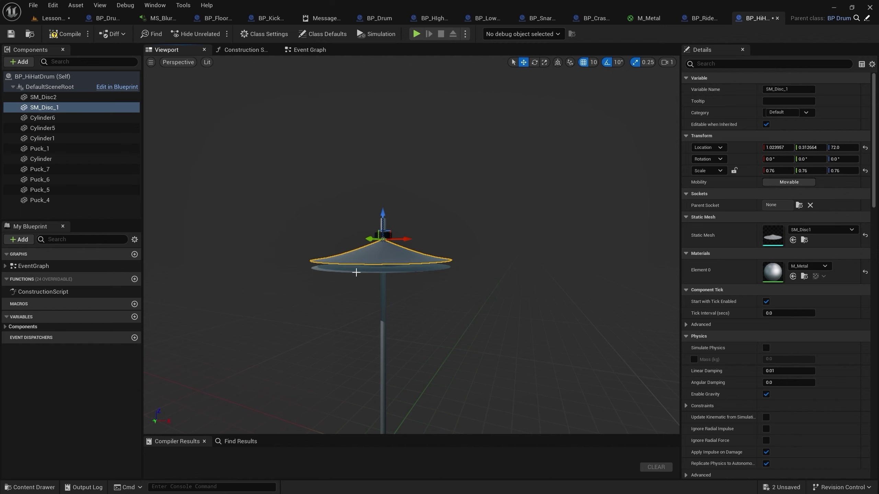
left_click(33, 99)
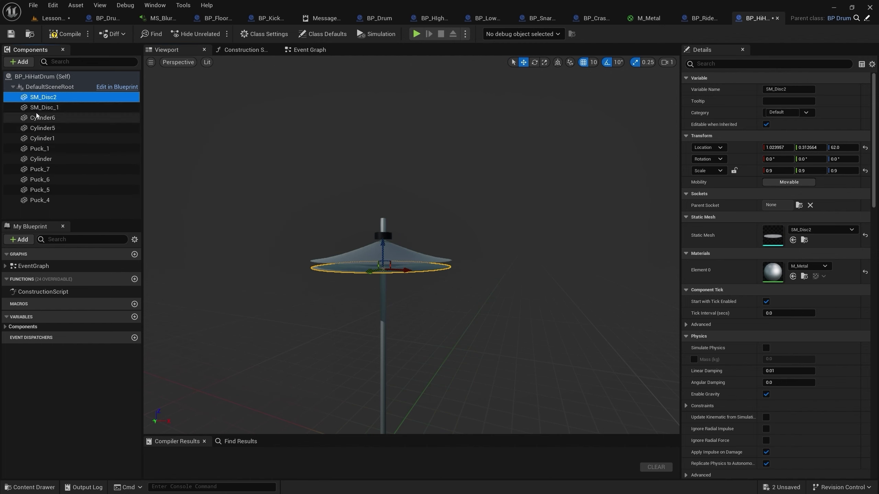
left_click(33, 108)
left_click(304, 52)
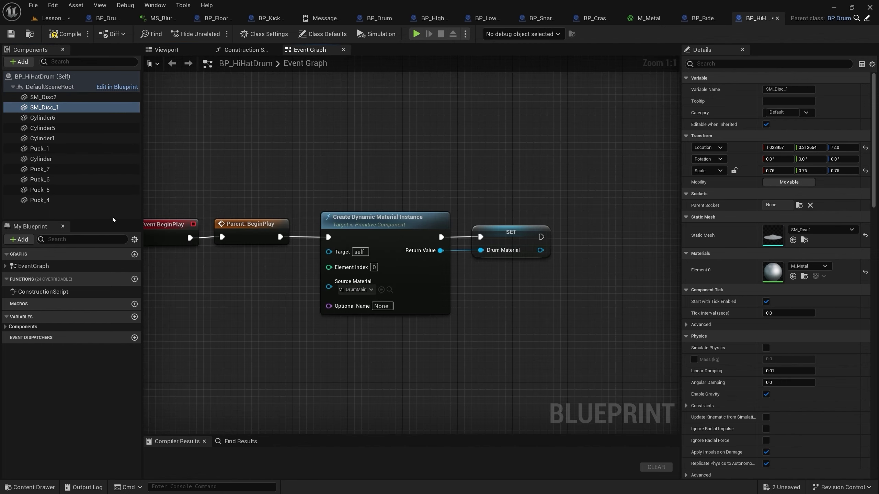
mouse_move(45, 108)
left_mouse_down()
mouse_move(248, 263)
mouse_move(329, 250)
left_mouse_up()
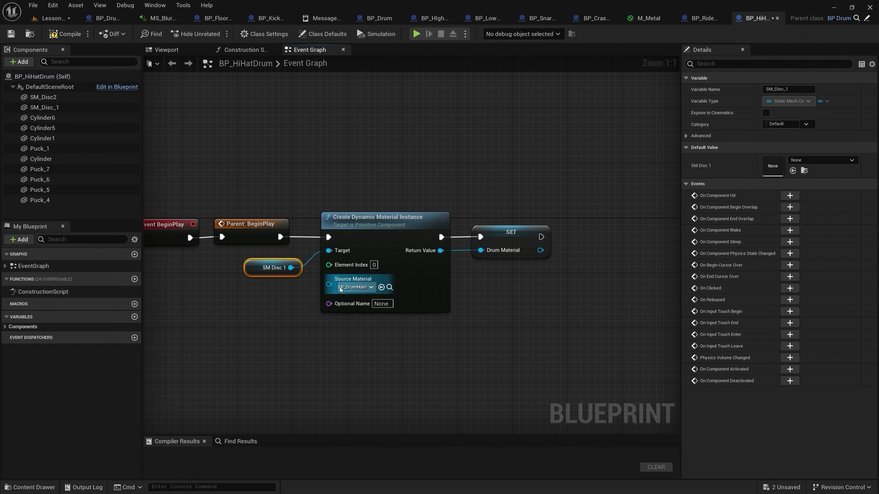
Set the hi-hat's Source Material to M_Metal
left_click(354, 287)
type("me")
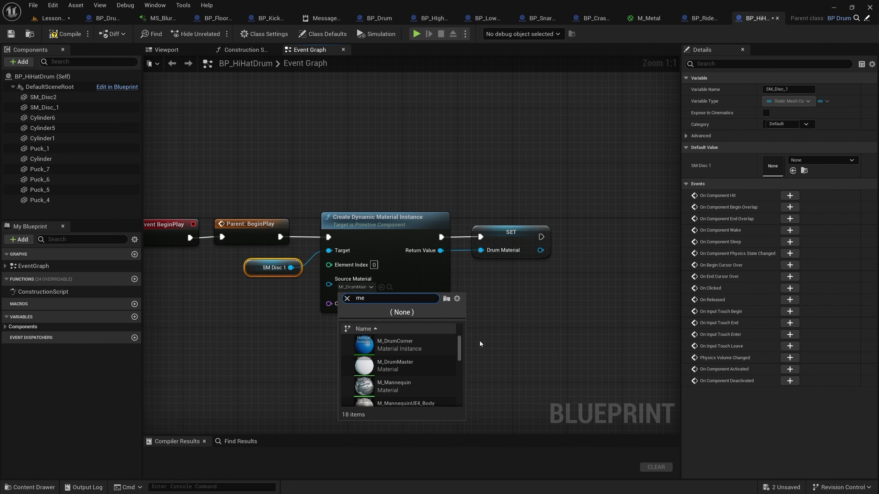
type("ta")
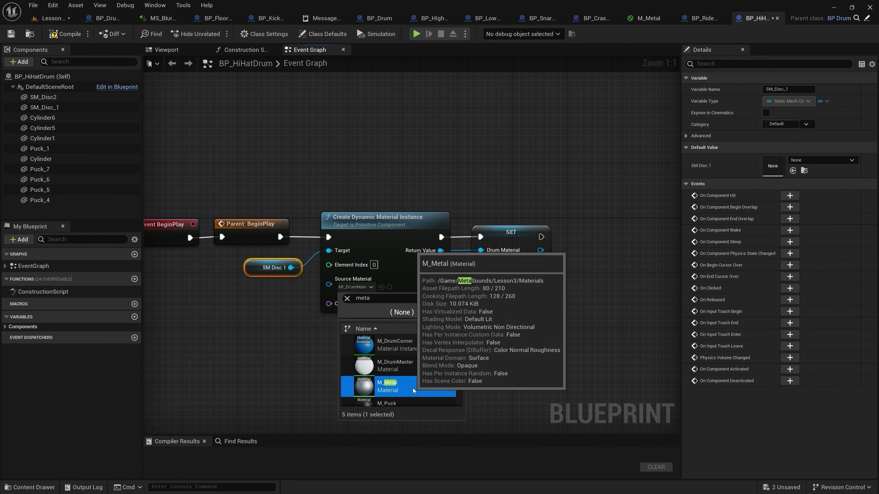
left_click(413, 388)
right_click_drag(521, 302, 347, 325)
left_click(344, 266)
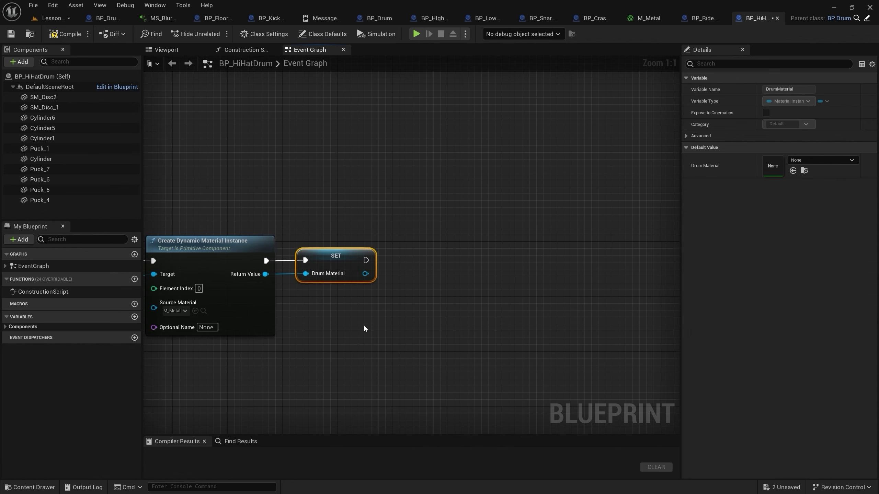
left_click(358, 297)
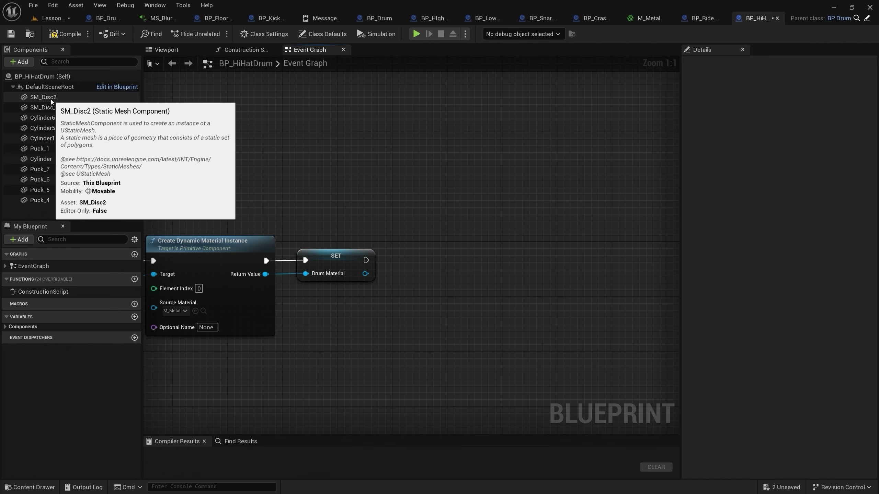
Add a Set Material call applying Drum Material to SM_Disc2 after SET, then compile
mouse_move(46, 98)
left_mouse_down()
mouse_move(334, 314)
mouse_move(416, 270)
left_mouse_up()
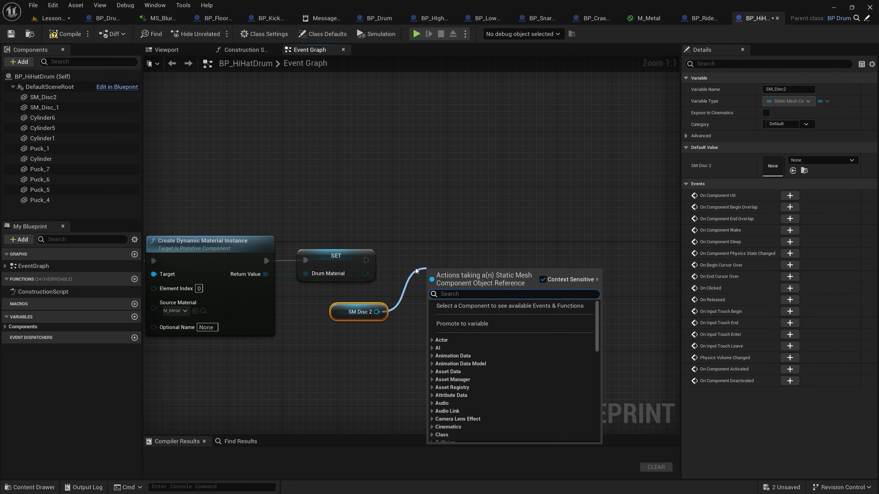
type("setmater")
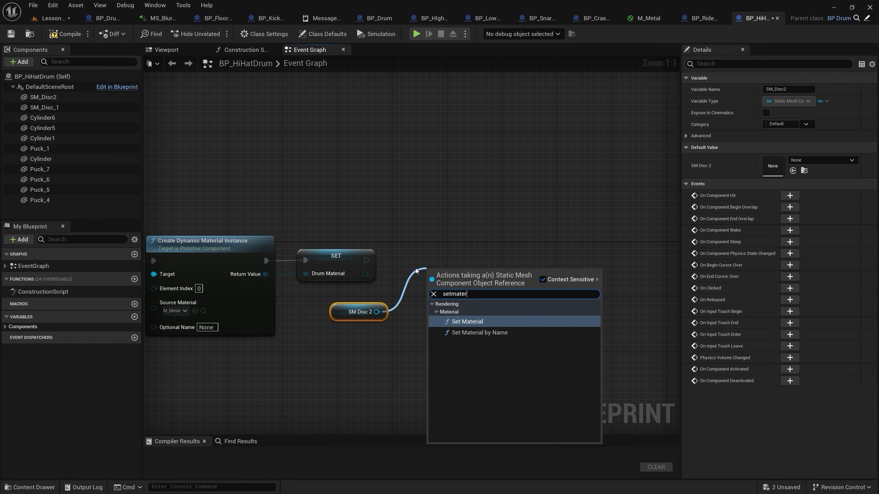
key("Return")
left_click_drag(434, 290, 434, 262)
left_click_drag(366, 260, 429, 260)
left_click_drag(428, 303, 365, 274)
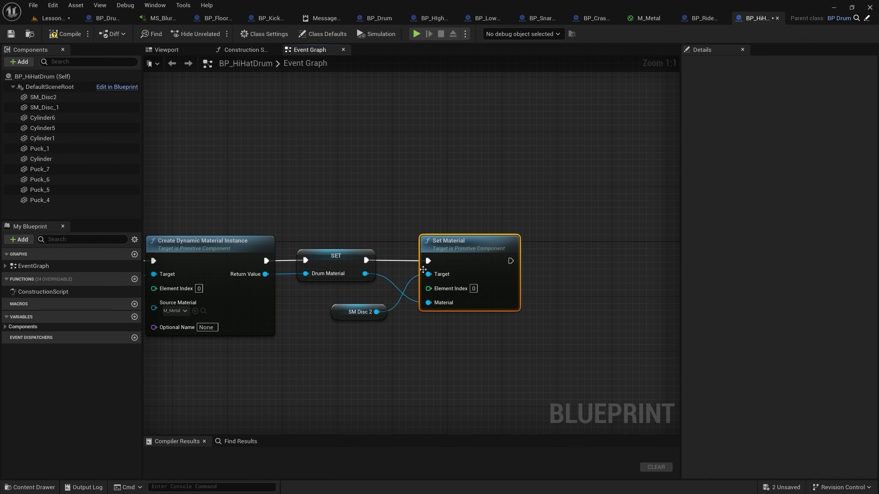
left_click(49, 32)
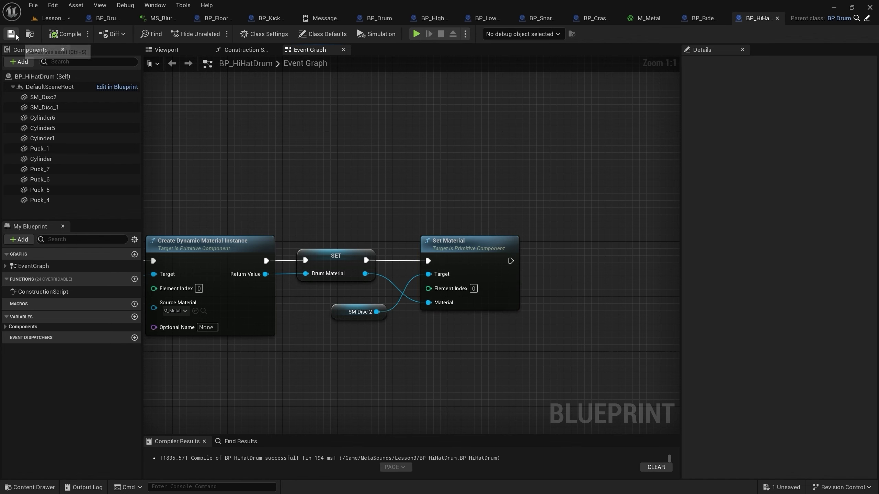
Save all, then change BP_DrumSet's FIND key from Kick to Ride
left_click(44, 21)
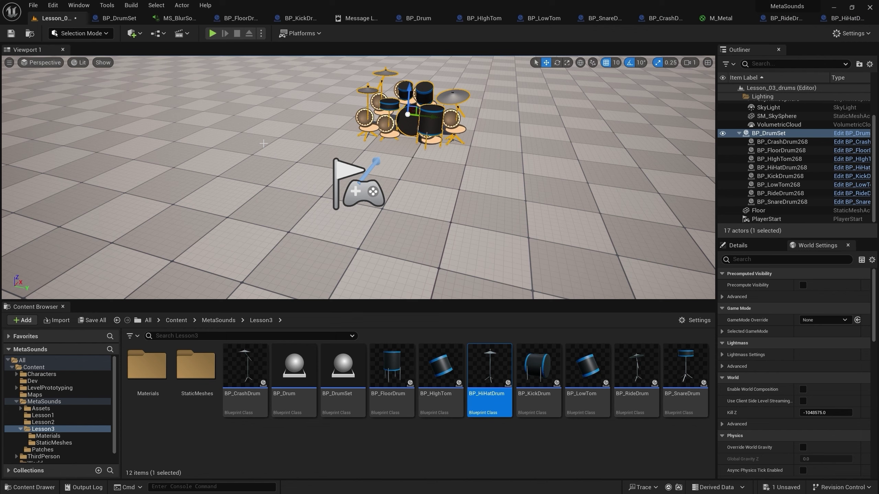
key("ctrl+s")
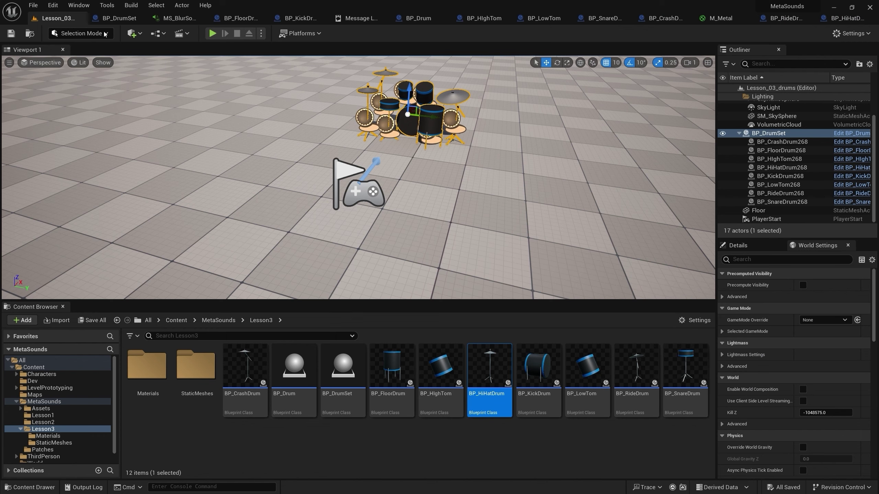
left_click(116, 17)
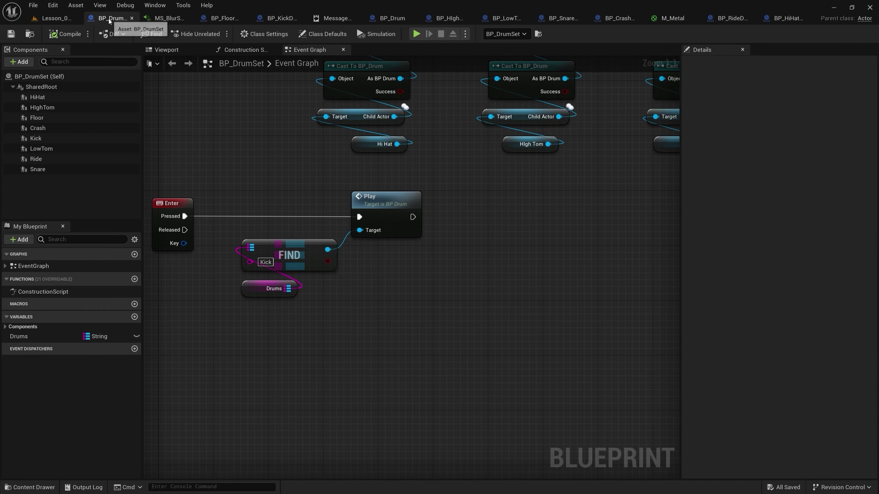
left_click(273, 266)
type("Ride")
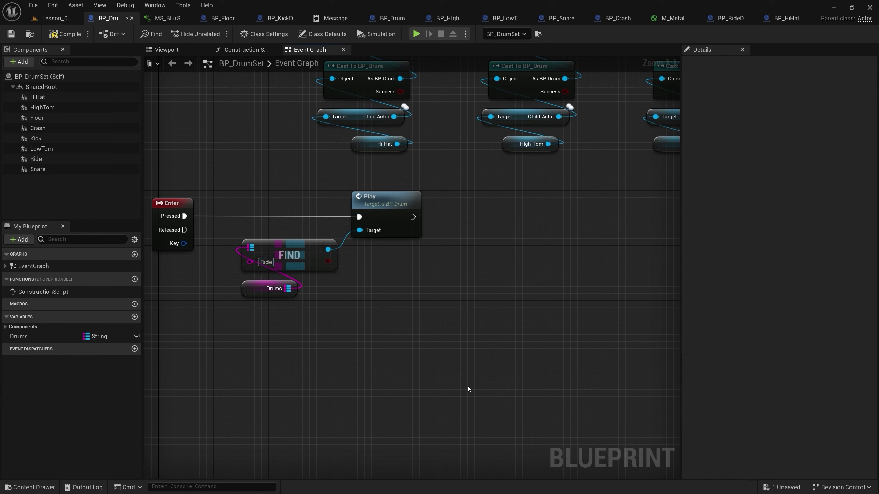
Play-test the drum level, then view the BP_DrumSet model in 3D
left_click(54, 18)
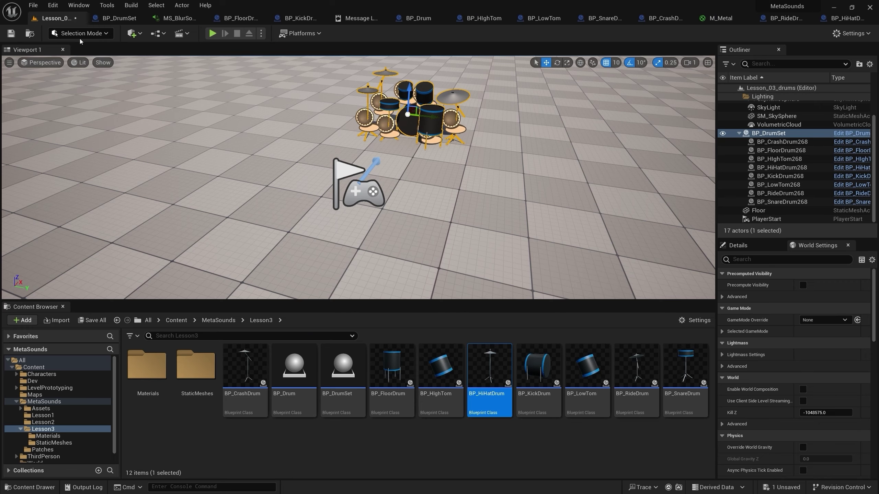
right_click_drag(253, 67, 253, 67)
left_click(210, 33)
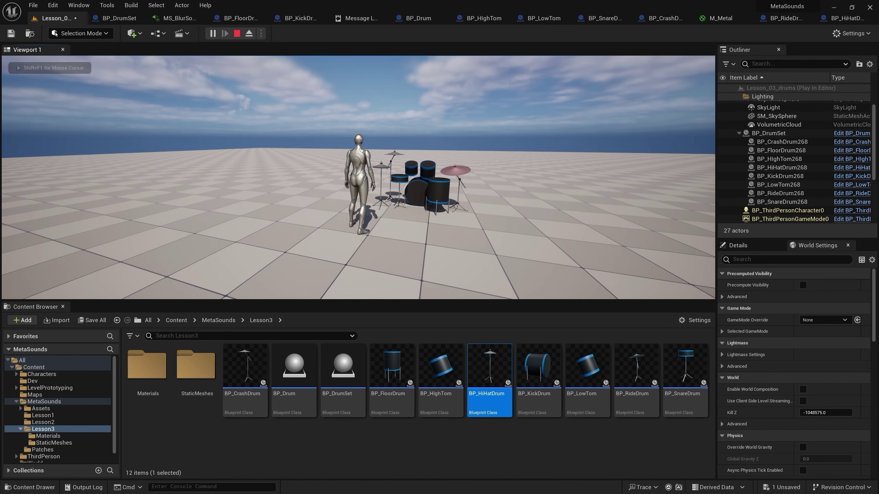
key("Escape")
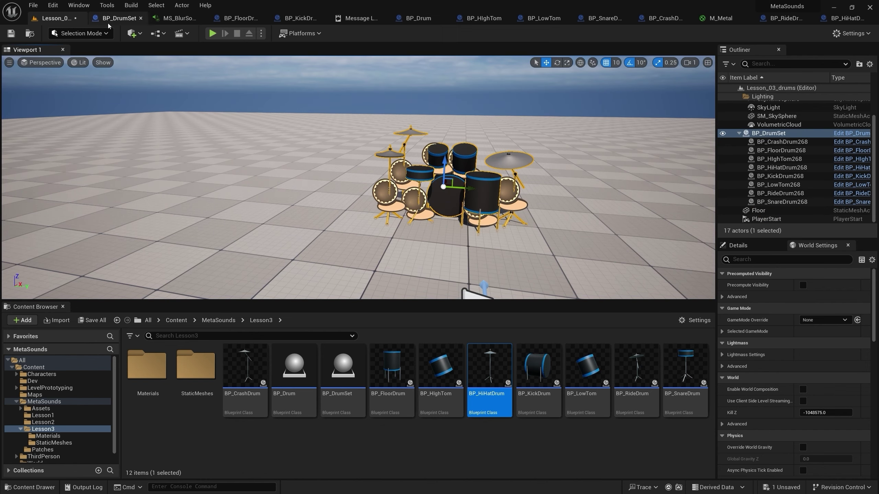
left_click(116, 18)
left_click(180, 52)
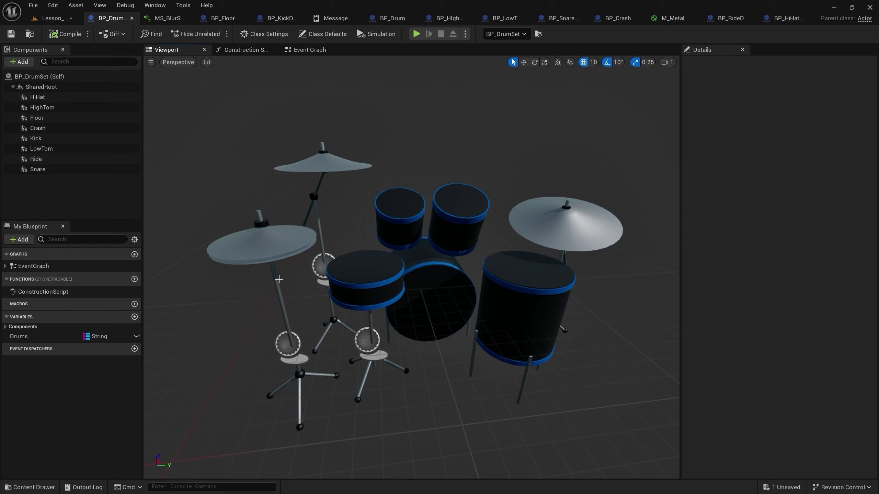
Add an Audio component to the BP_DrumSet blueprint
left_click(17, 63)
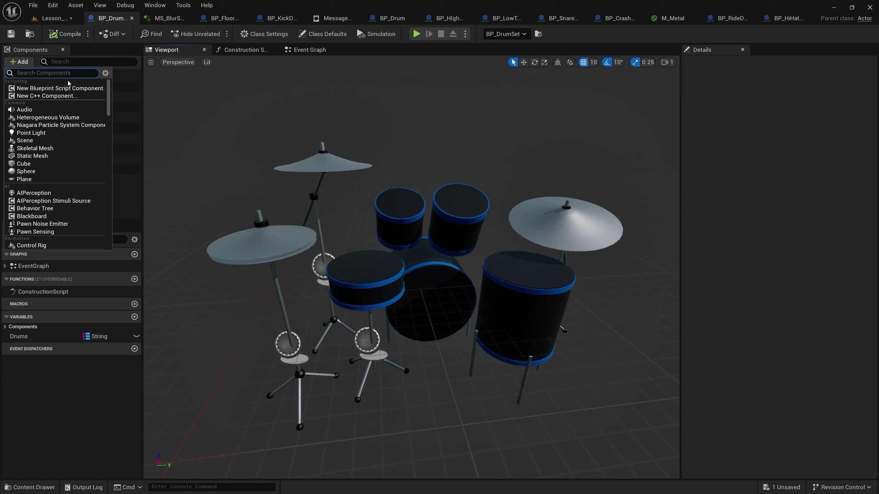
type("audio")
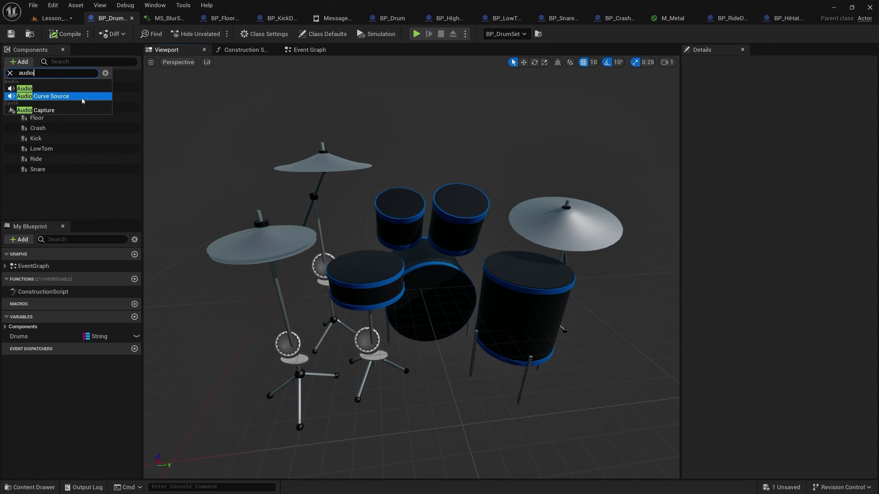
left_click(67, 91)
key("Return")
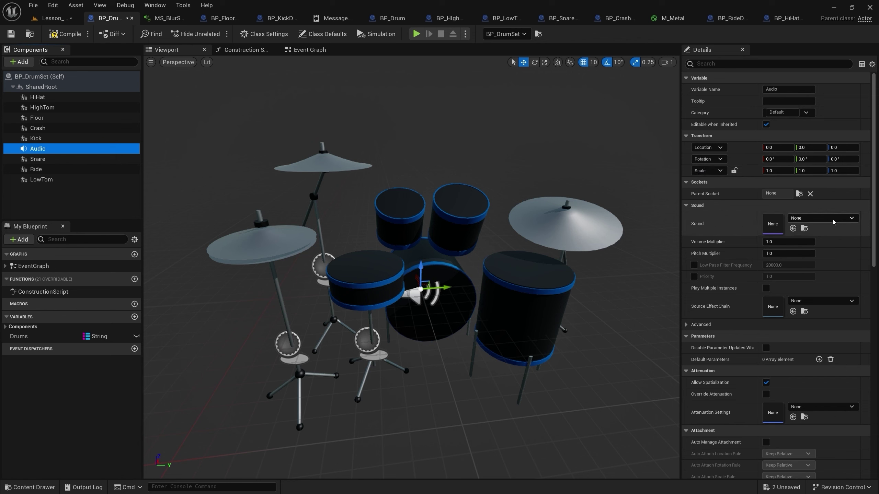
Set the Audio component's Sound to MS_BlurSong2Drums and compile
left_click(822, 218)
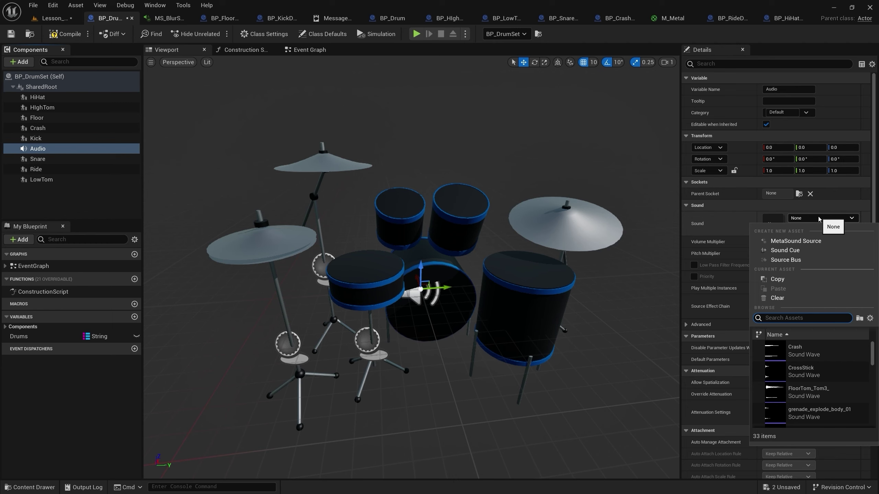
type("blur")
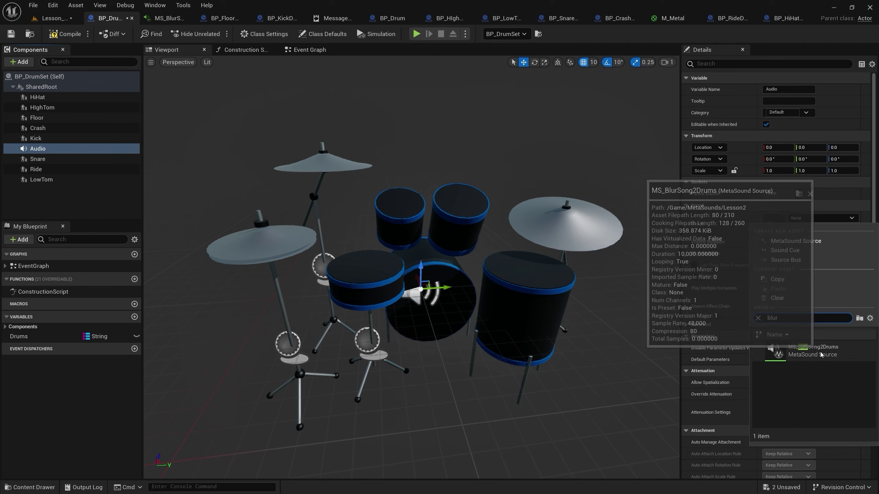
left_click(809, 350)
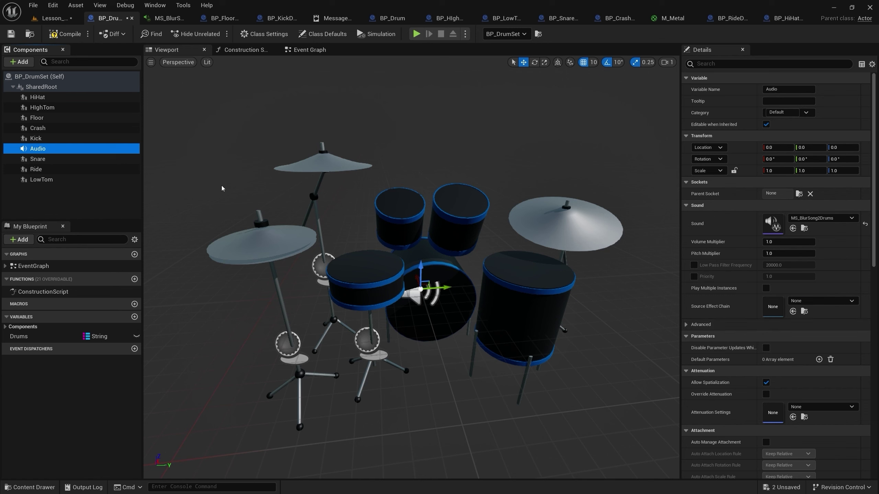
left_click(70, 35)
Run a quick play test of Lesson_03_drums, then return to BP_DrumSet
left_click(61, 19)
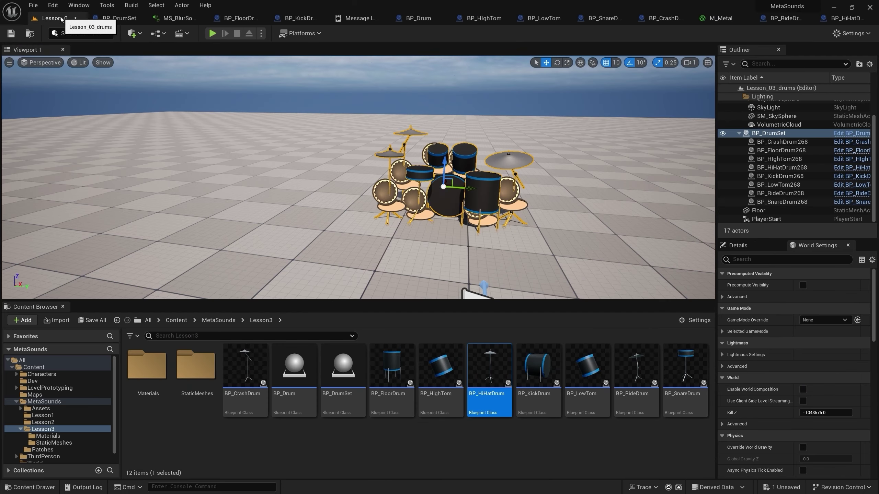
left_click(212, 33)
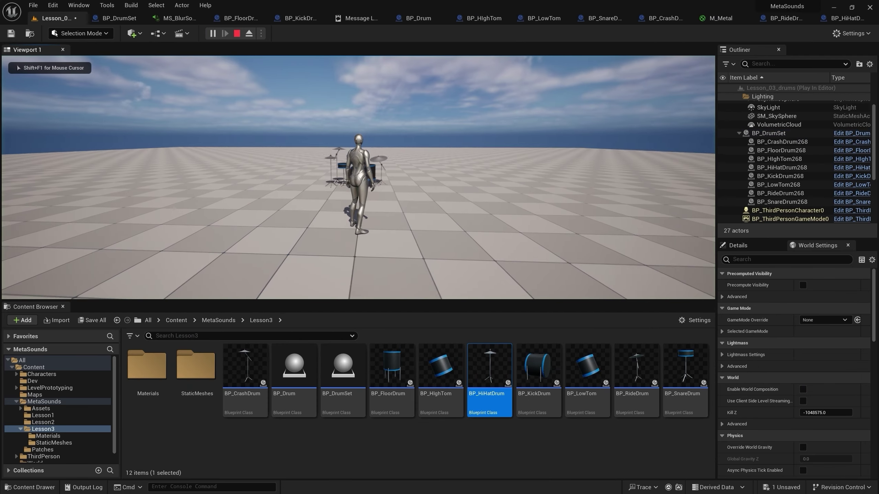
key("Escape")
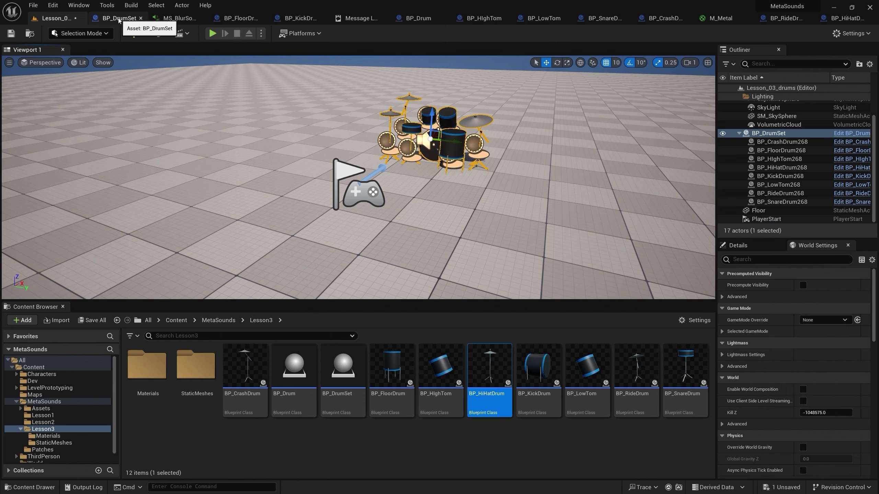
left_click(118, 18)
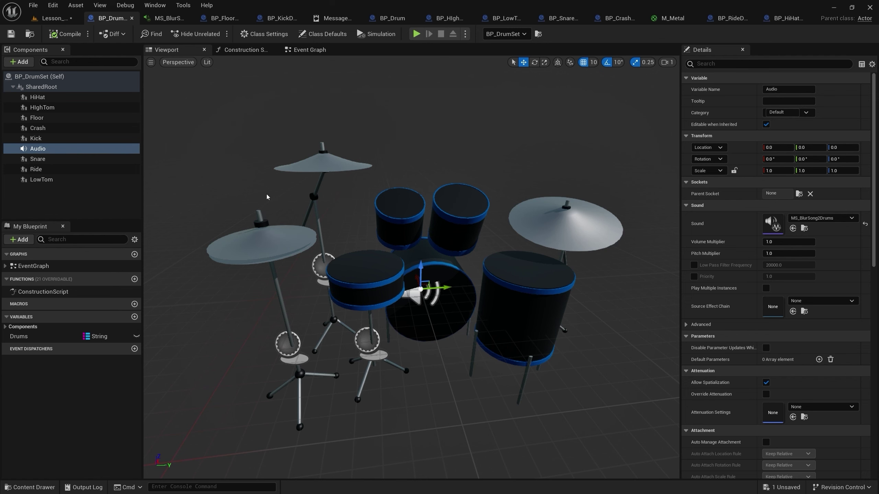
Delete the Enable Input and Get Player Controller nodes from the event graph
left_click(299, 52)
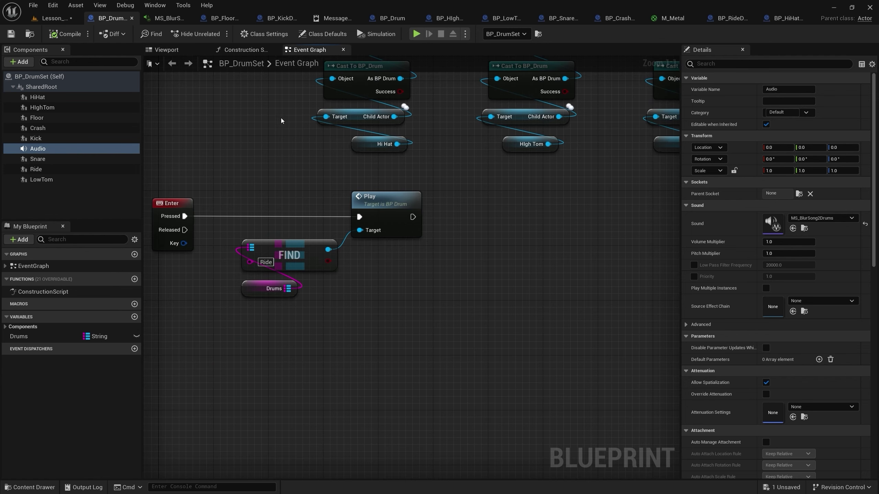
right_click_drag(514, 256, 191, 325)
scroll(441, 312, "down", 4)
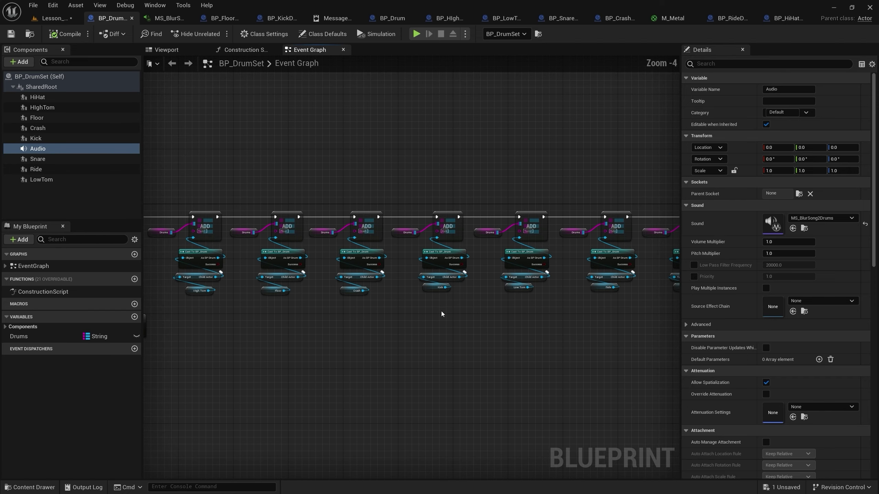
right_click_drag(441, 312, 158, 327)
scroll(456, 262, "up", 3)
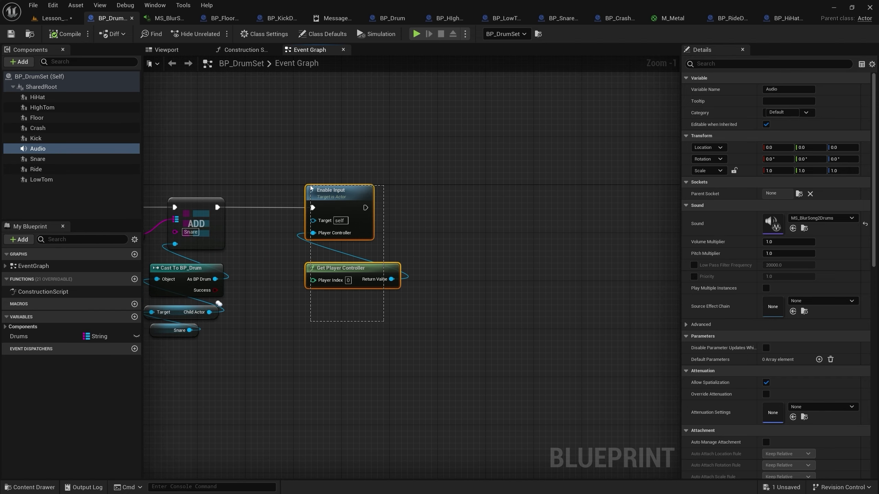
left_click_drag(385, 323, 296, 202)
key("Delete")
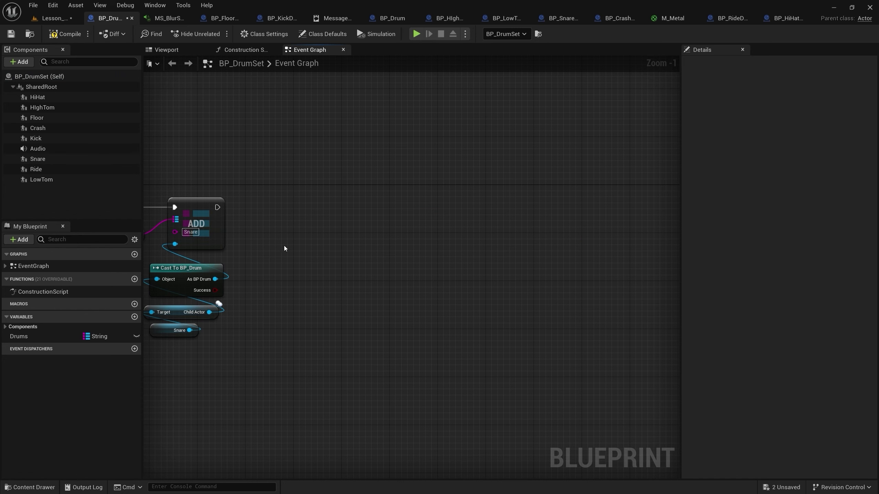
Duplicate the Drums getter and add a Keys node from it
right_click_drag(284, 246, 412, 232)
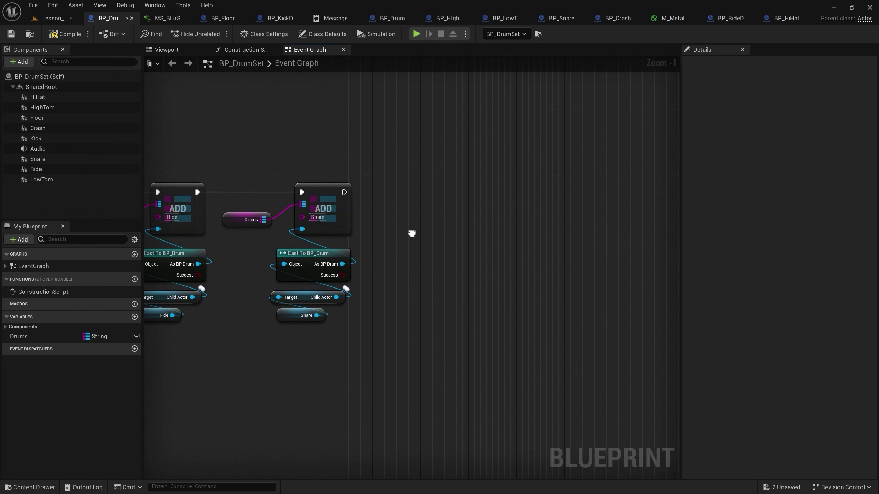
left_click(235, 225)
key("ctrl+c")
key("ctrl+v")
right_click_drag(478, 265, 277, 349)
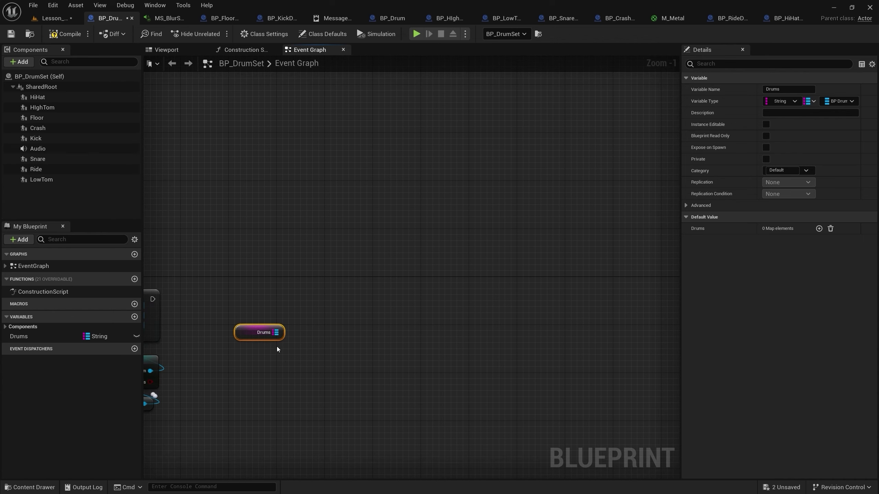
scroll(207, 364, "up", 4)
left_click_drag(335, 309, 364, 242)
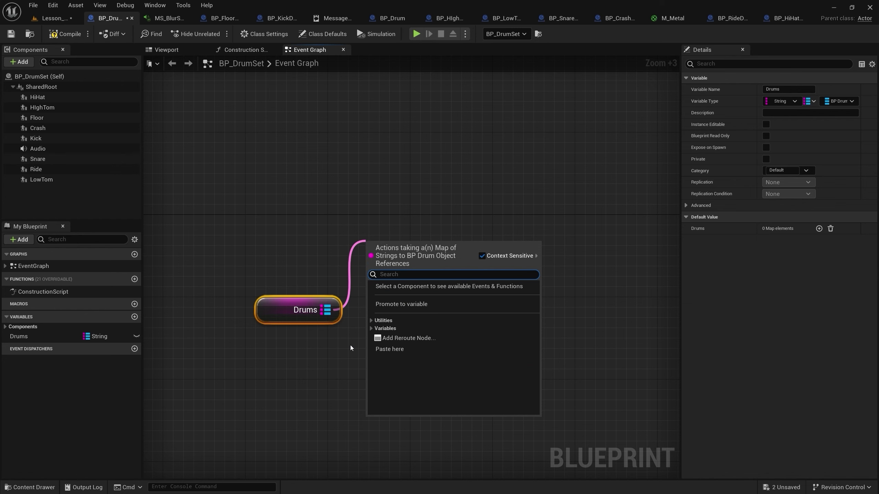
type("keys")
key("Return")
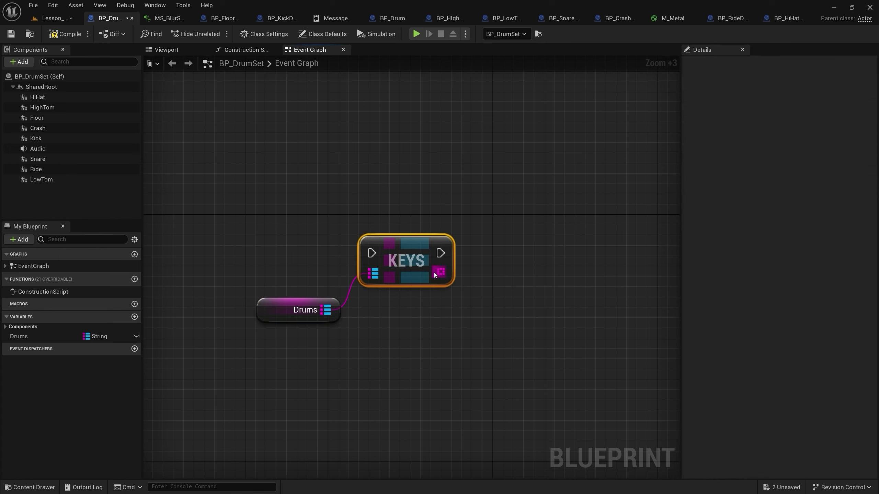
Add a For Each Loop driven by the Keys array and move it into place
left_click_drag(435, 274, 483, 271)
type("loo")
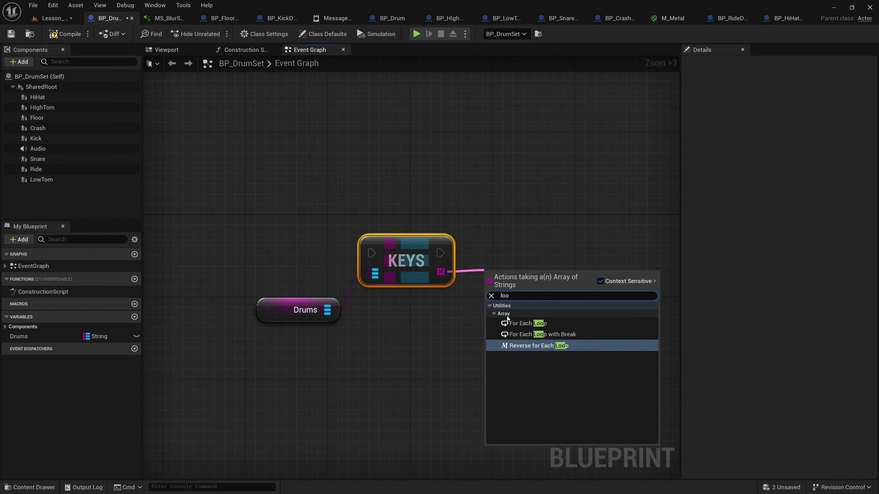
left_click(528, 324)
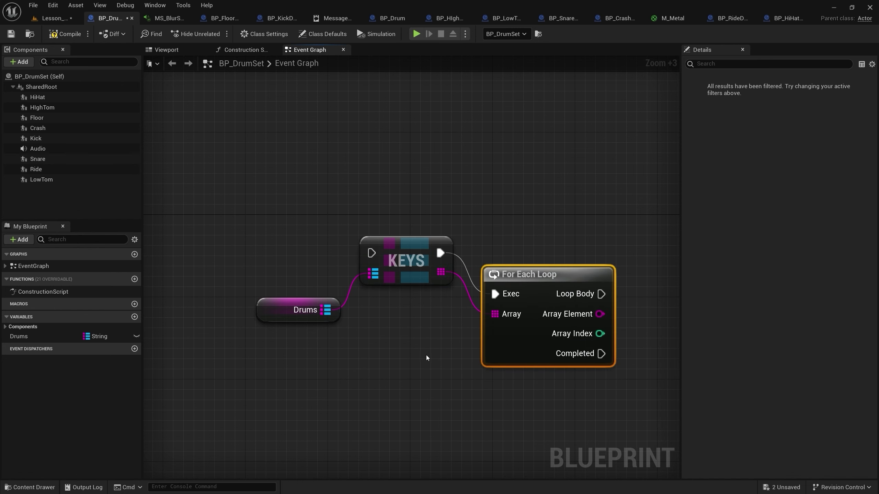
right_click_drag(435, 350, 311, 355)
mouse_move(399, 288)
left_mouse_down()
mouse_move(405, 254)
mouse_move(394, 254)
left_mouse_up()
right_click_drag(479, 192, 351, 204)
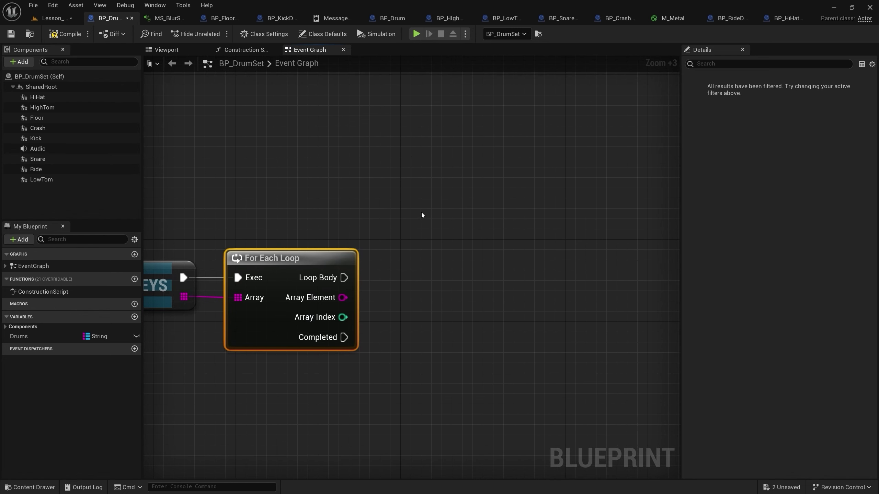
Add a Get MetaSoundOutputSubsystem node and position it beneath the For Each Loop
right_click(391, 216)
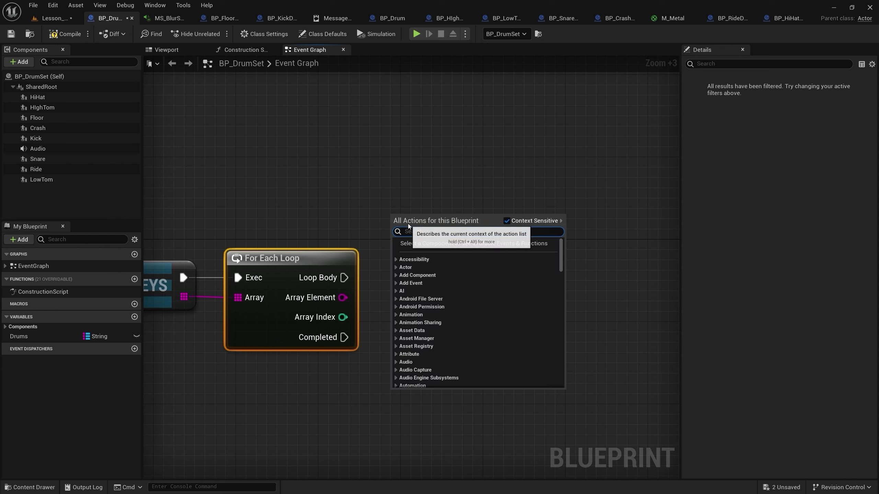
type("met")
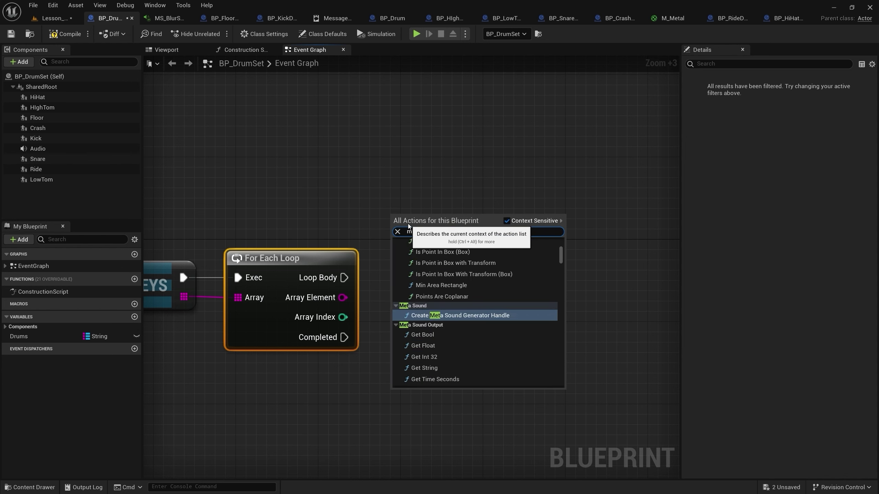
type("asou")
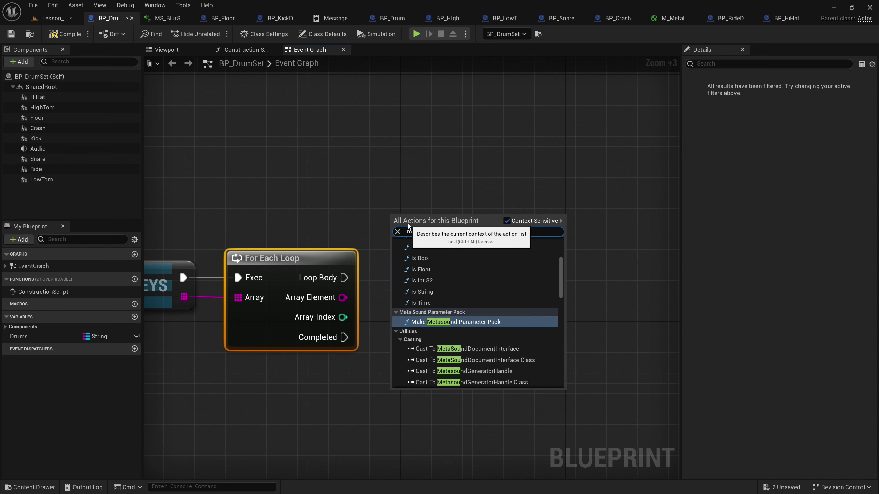
type("ndou")
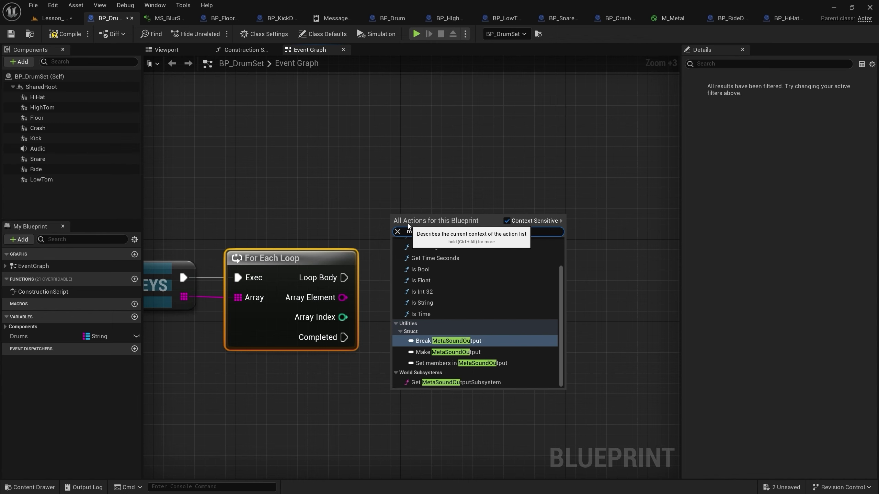
left_click(451, 382)
left_click_drag(452, 224, 386, 191)
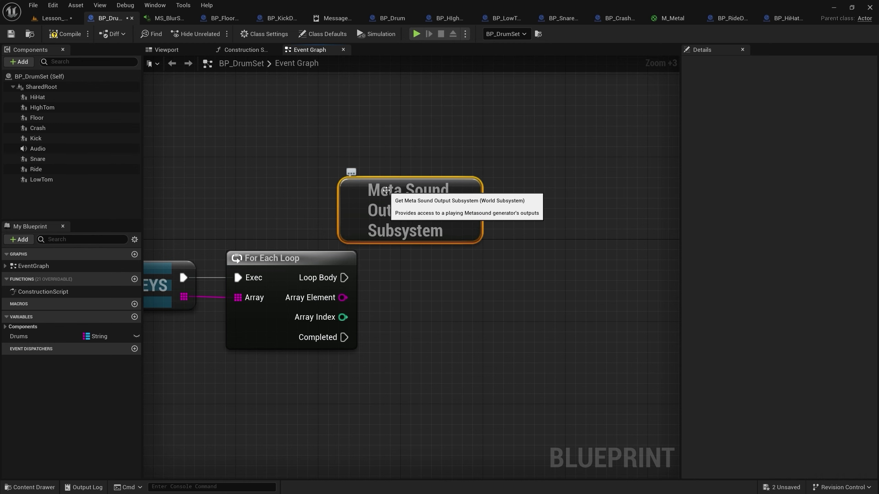
mouse_move(386, 190)
left_mouse_down()
mouse_move(338, 169)
mouse_move(252, 382)
left_mouse_up()
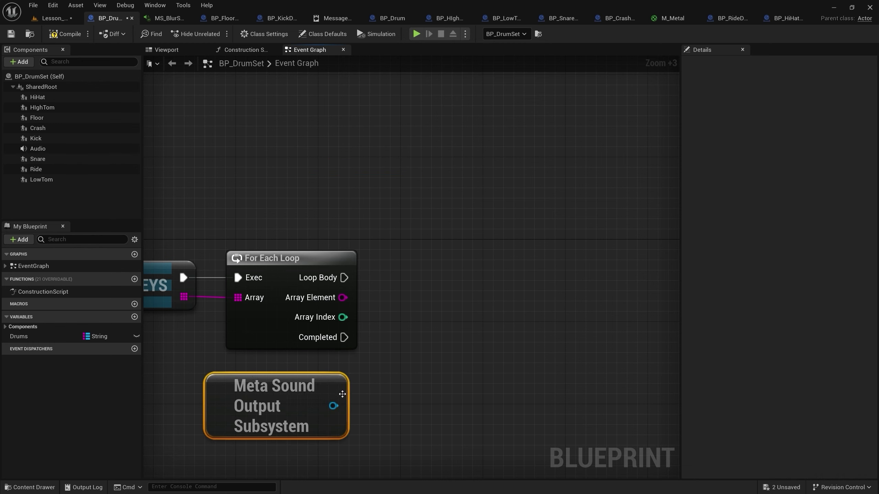
left_click_drag(333, 406, 477, 243)
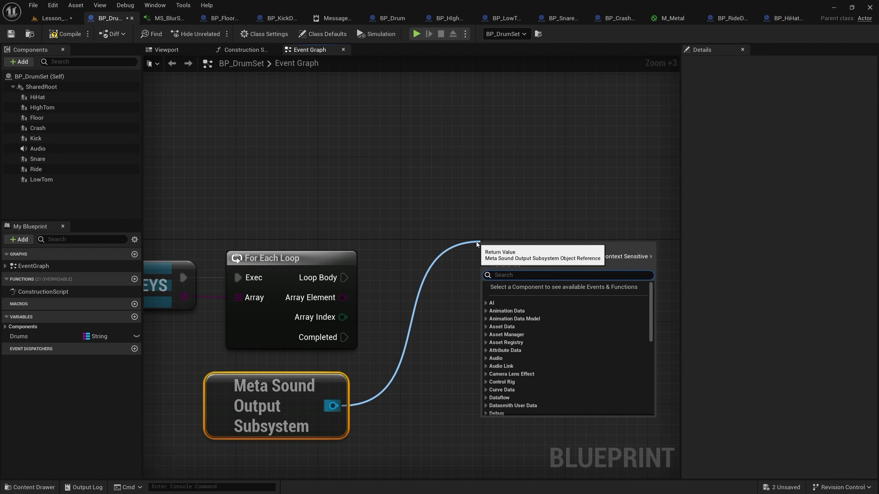
Add a Watch Output node from the Meta Sound Output Subsystem
type("watch")
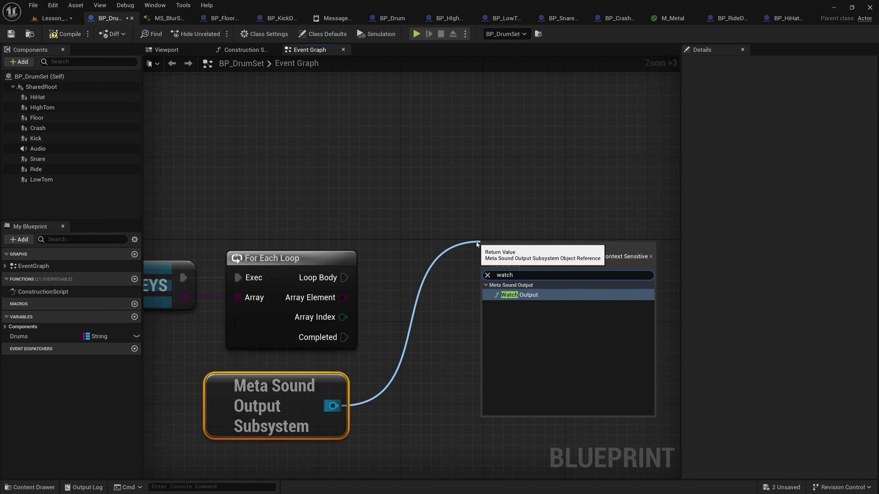
key("Return")
left_click_drag(523, 248, 472, 248)
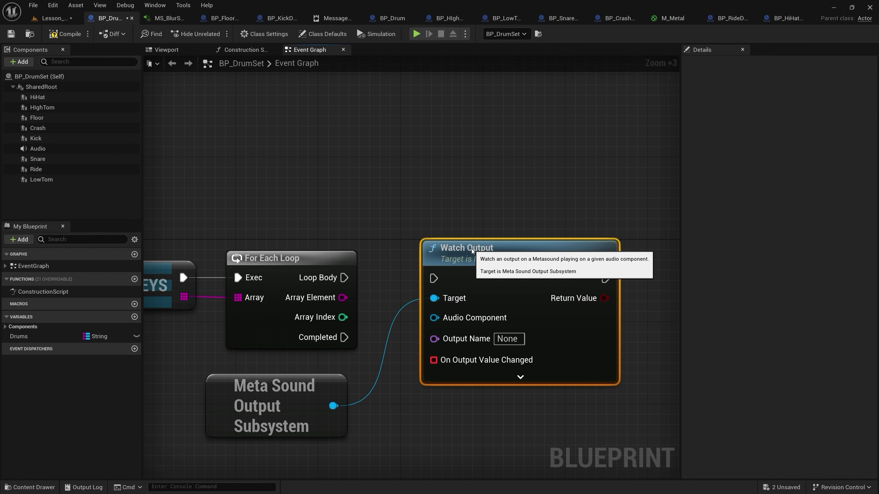
right_click_drag(455, 187, 419, 144)
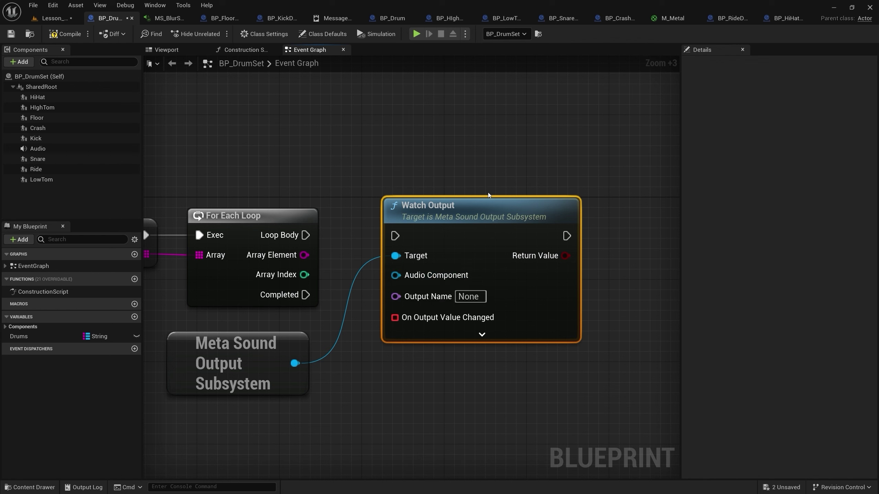
Bring in an Audio component reference wired to Watch Output's Audio Component
left_click_drag(486, 205, 517, 206)
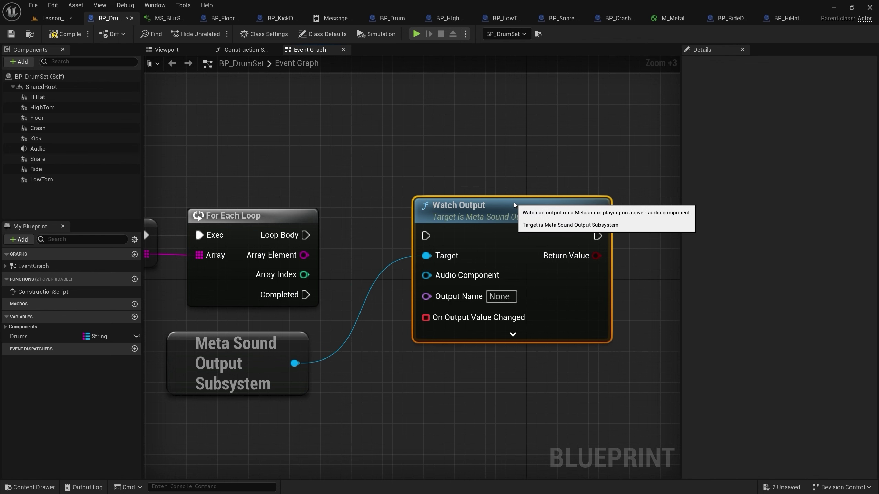
left_click_drag(38, 149, 333, 242)
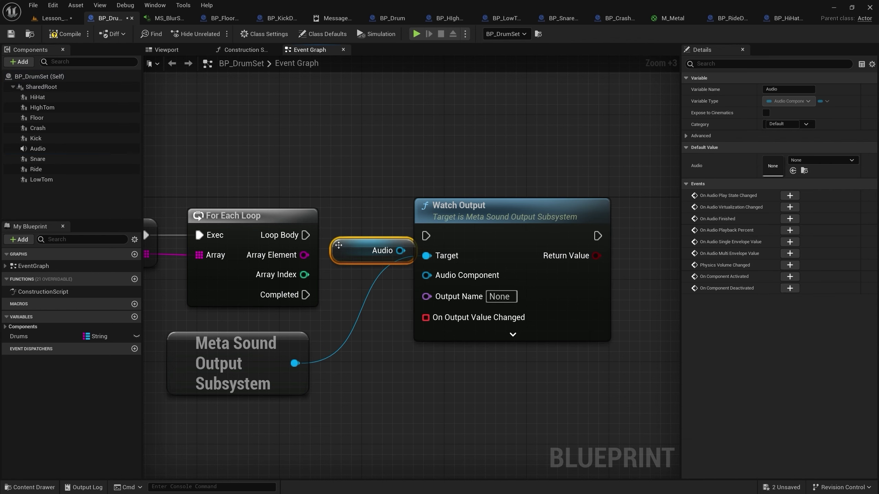
left_click_drag(400, 250, 426, 276)
left_click_drag(486, 209, 507, 209)
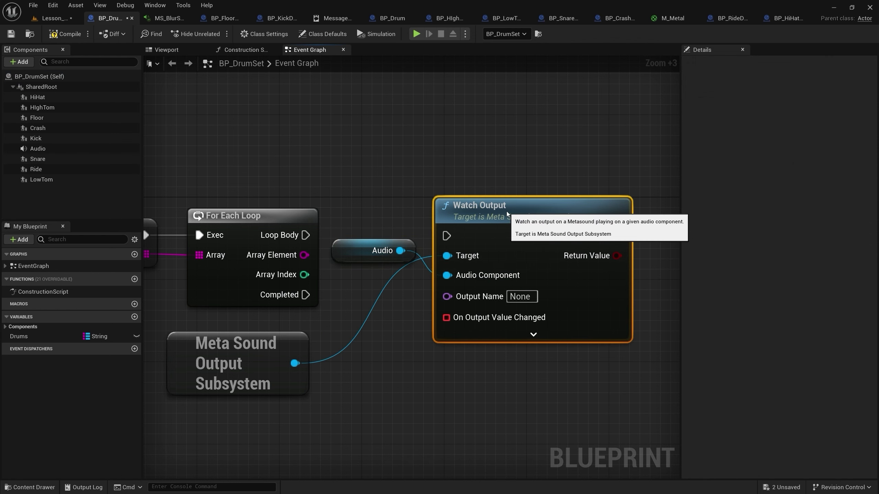
left_click(348, 254)
left_click_drag(349, 254, 349, 275)
Run Watch Output from Loop Body, feeding Array Element (string-to-name) into Output Name
left_click_drag(306, 235, 447, 235)
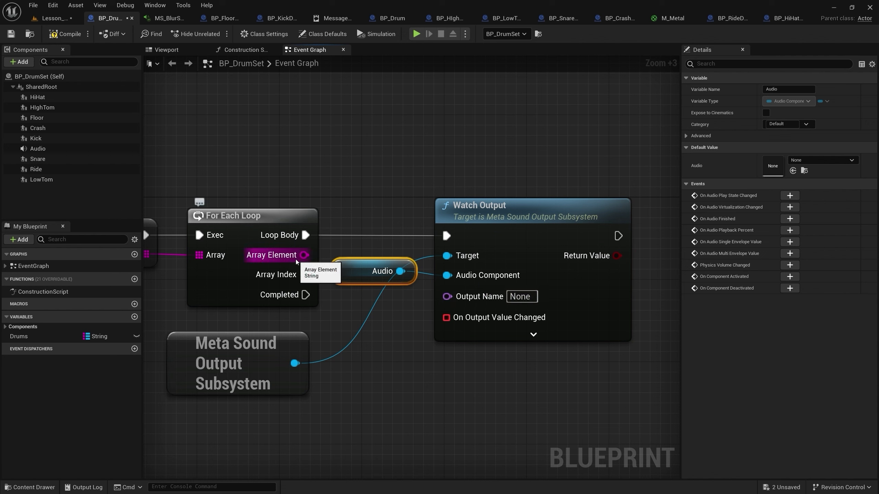
mouse_move(304, 256)
left_mouse_down()
mouse_move(346, 304)
mouse_move(446, 296)
left_mouse_up()
left_click_drag(363, 202, 384, 295)
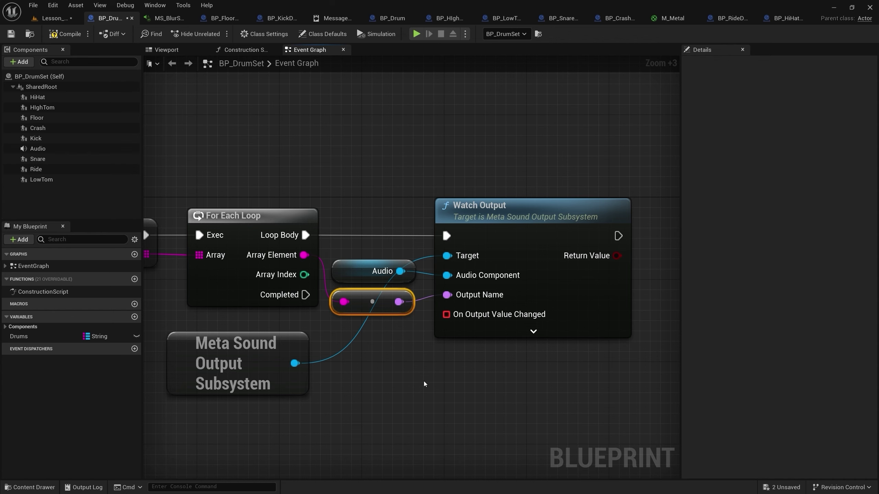
Bind On Output Value Changed to a new custom event named OnOutput
right_click_drag(424, 381, 426, 248)
left_click_drag(448, 181, 398, 265)
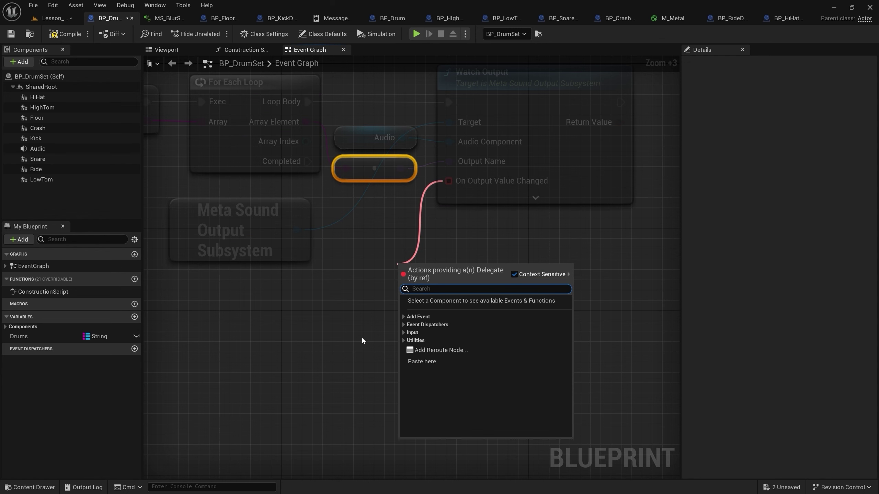
left_click(403, 317)
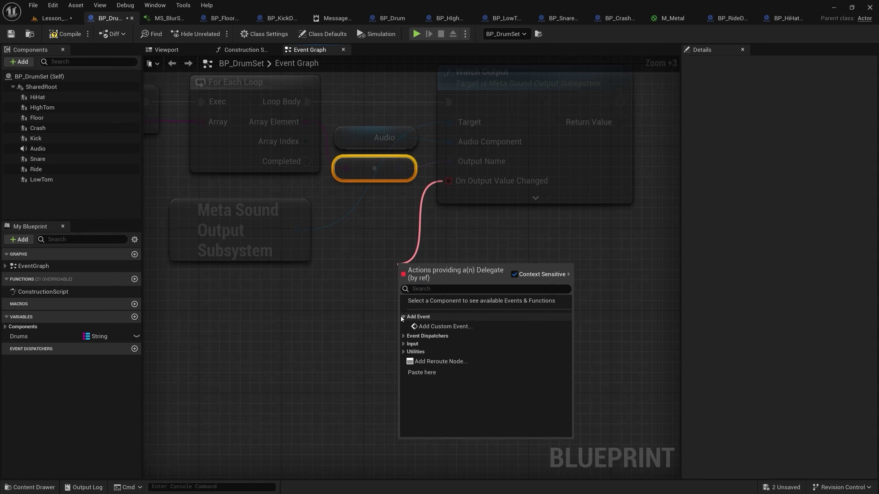
left_click(426, 329)
type("OnO")
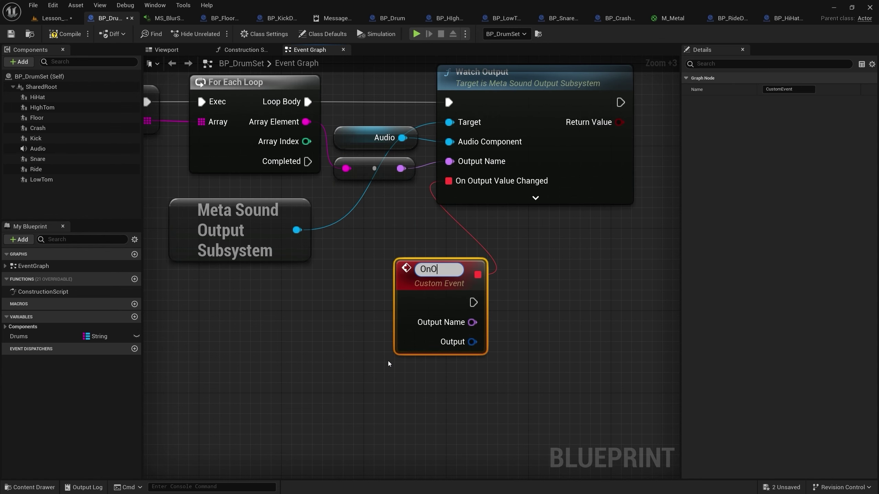
type("utput")
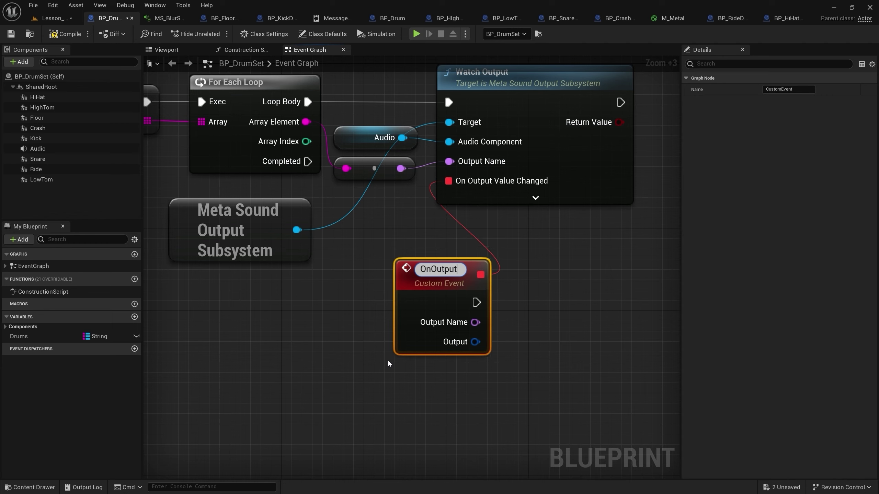
key("Return")
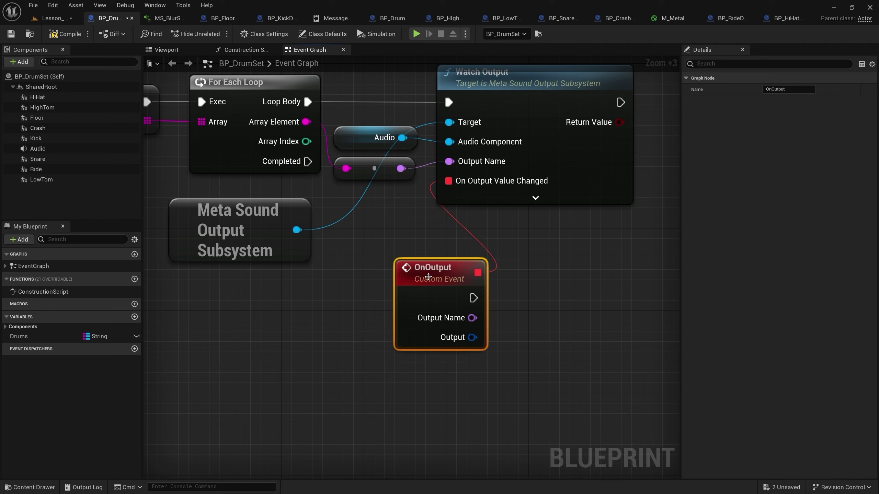
Nudge the OnOutput event left and zoom out to find the Enter key handler
left_click_drag(427, 279, 386, 279)
right_click_drag(535, 288, 478, 266)
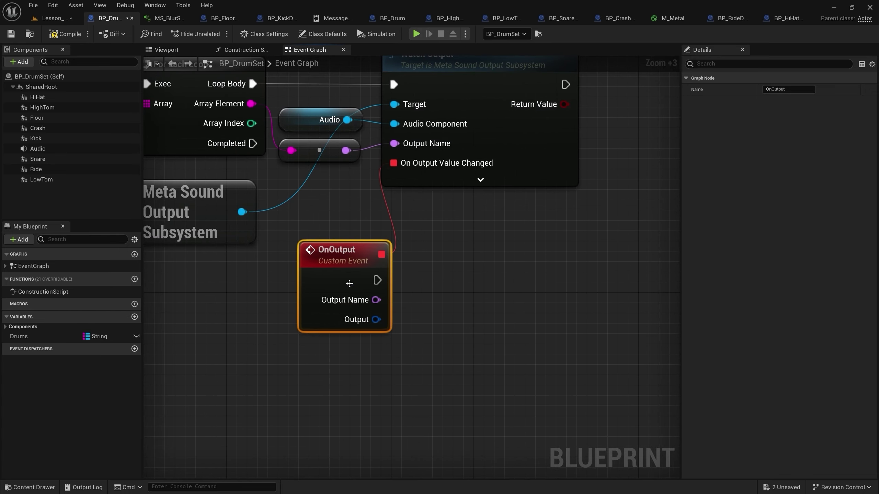
right_click_drag(326, 209, 381, 265)
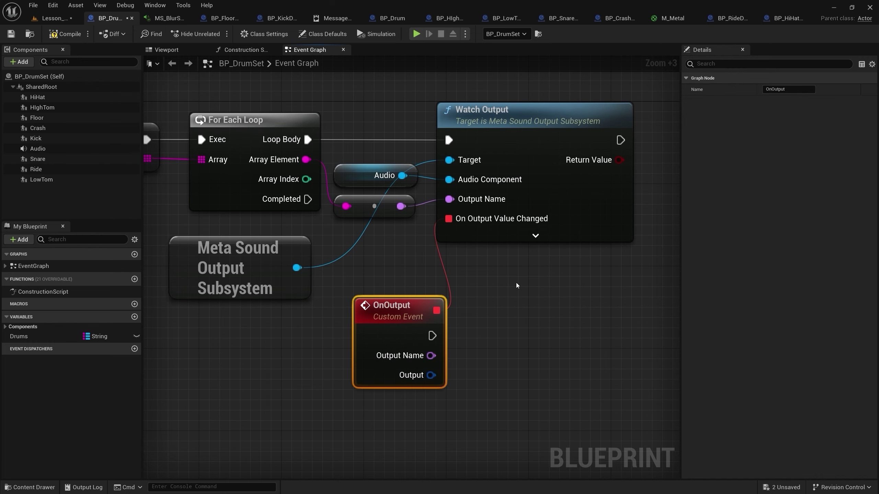
scroll(517, 283, "down", 5)
mouse_move(280, 345)
right_mouse_down()
mouse_move(420, 326)
mouse_move(556, 266)
right_mouse_up()
scroll(398, 326, "down", 5)
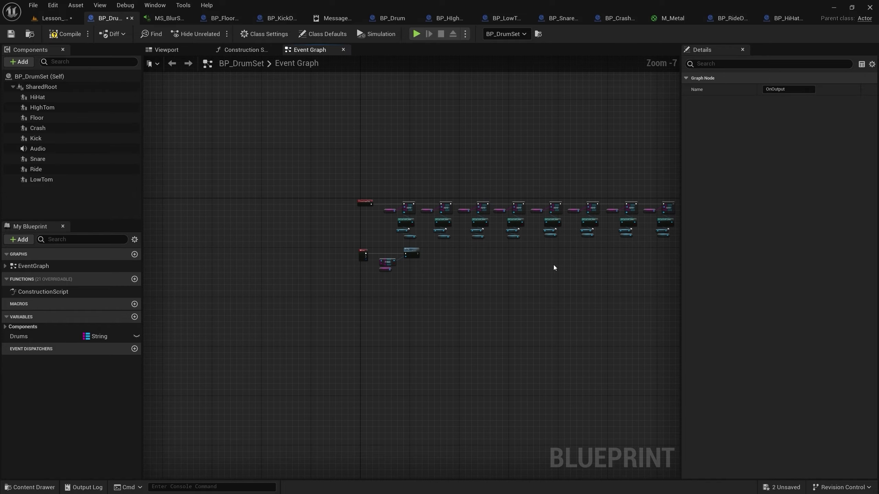
Move the Play, FIND and Drums nodes from the Enter event to beside OnOutput
scroll(402, 270, "up", 2)
scroll(415, 284, "up", 4)
left_click_drag(404, 298, 329, 219)
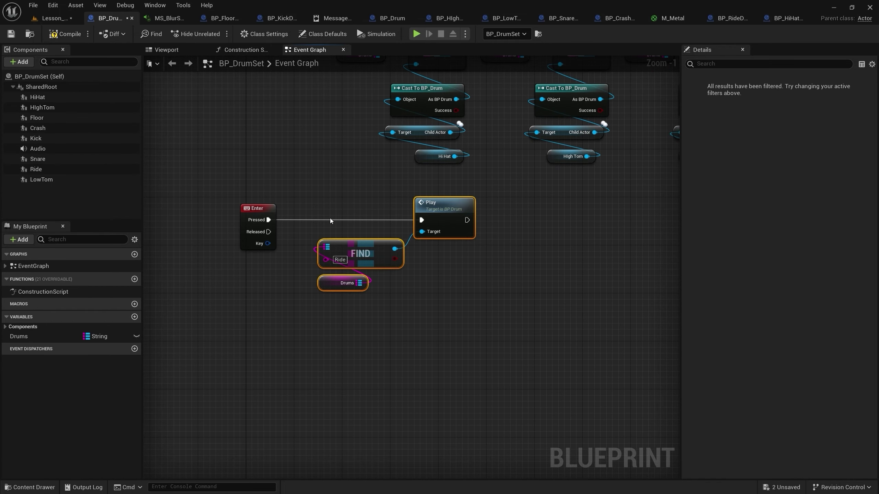
key("Delete")
left_click_drag(209, 188, 256, 222)
left_click(175, 286)
scroll(229, 261, "down", 6)
right_click_drag(453, 286, 222, 286)
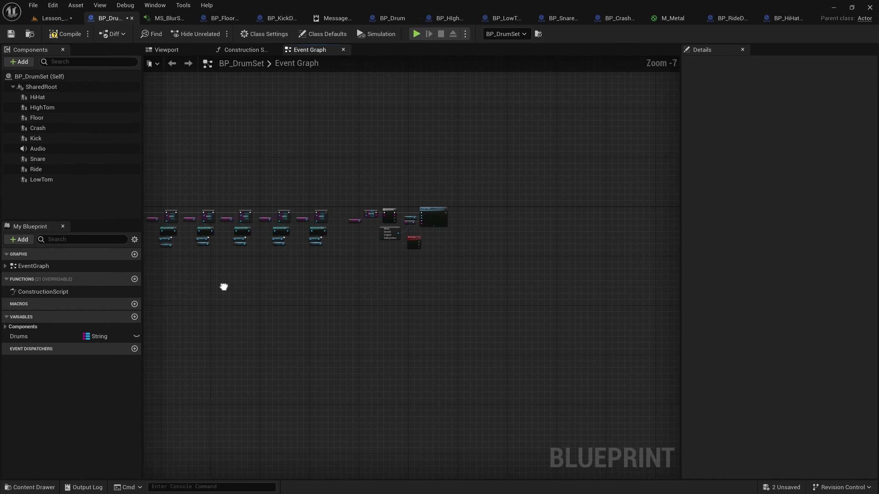
scroll(427, 248, "up", 2)
scroll(382, 291, "up", 5)
key("ctrl+v")
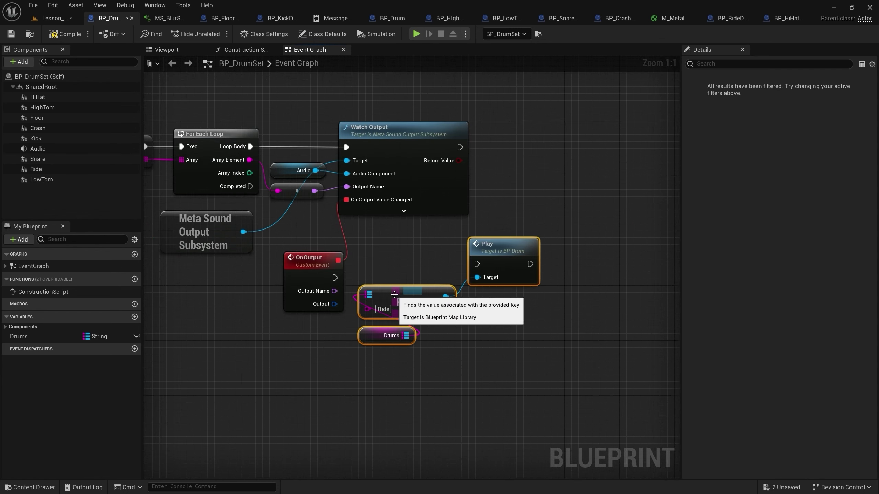
scroll(390, 282, "up", 2, "ctrl")
scroll(397, 267, "up", 1, "ctrl")
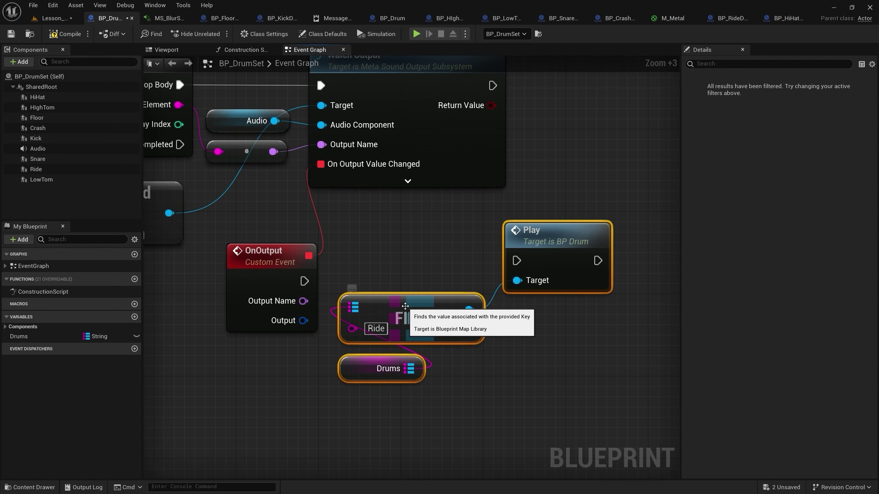
left_click_drag(398, 307, 429, 297)
Use OnOutput's Output Name as FIND's key and arrange the lookup nodes
left_click_drag(302, 301, 383, 319)
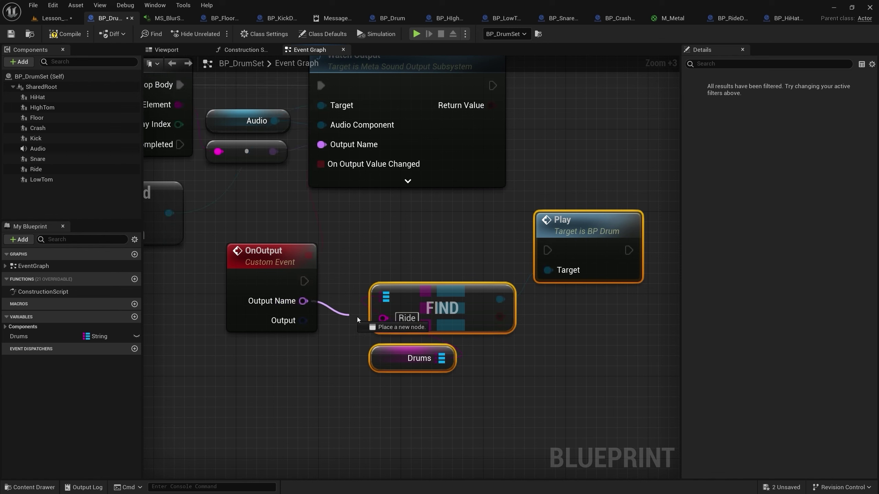
left_click_drag(342, 270, 301, 363)
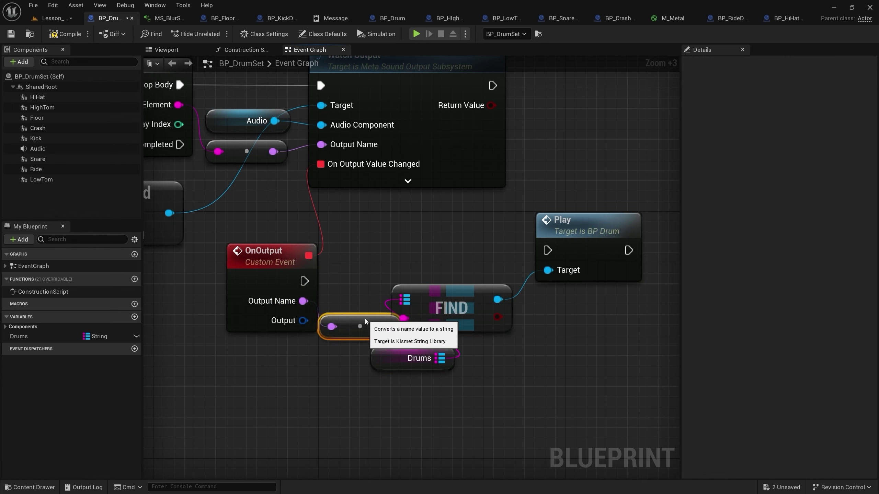
left_click_drag(381, 358, 359, 242)
left_click_drag(451, 296, 462, 306)
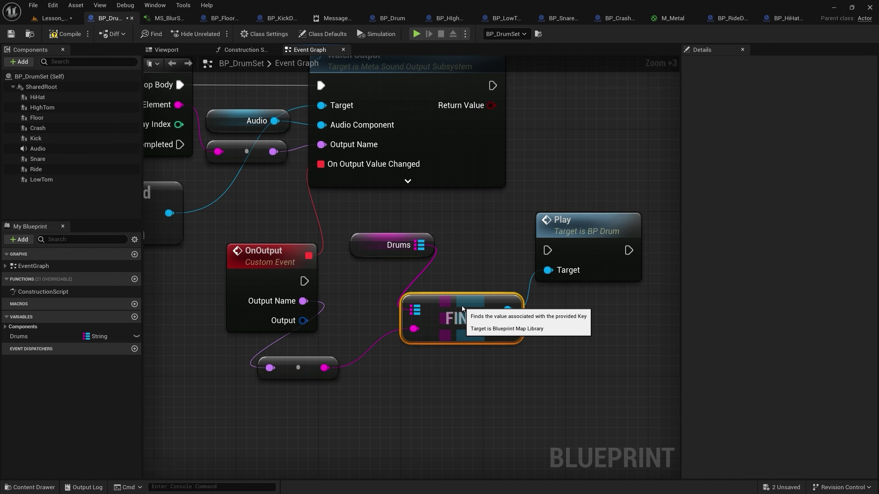
left_click_drag(291, 362, 436, 362)
left_click_drag(366, 242, 417, 271)
right_click_drag(417, 271, 299, 312)
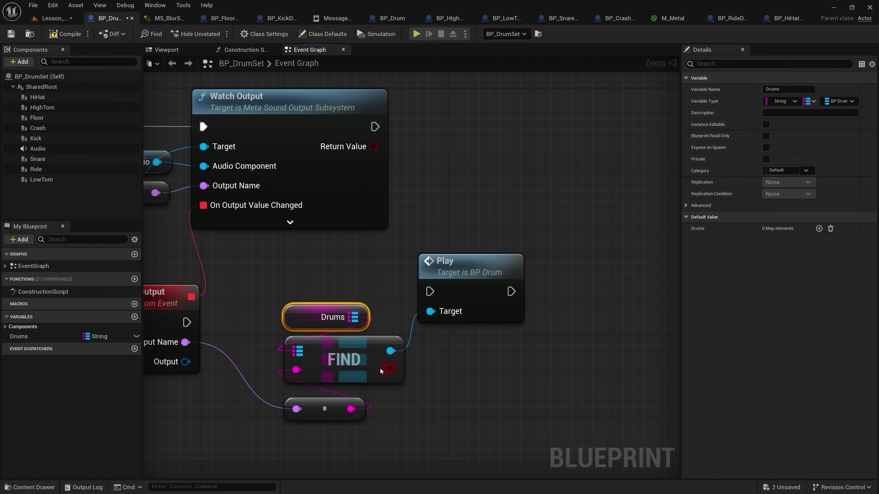
left_click_drag(426, 436, 273, 295)
left_click_drag(323, 361, 303, 393)
left_click_drag(467, 293, 467, 314)
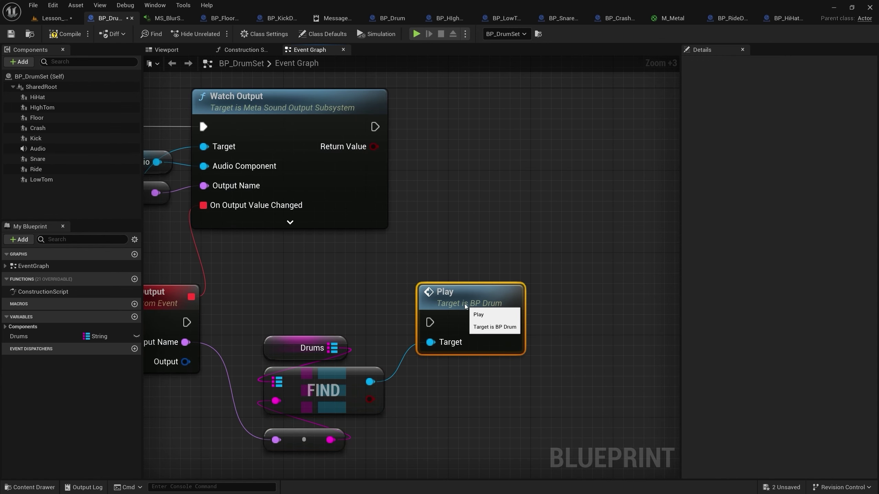
Connect OnOutput's execution into the Play node
mouse_move(187, 322)
left_mouse_down()
mouse_move(469, 317)
mouse_move(430, 312)
left_mouse_up()
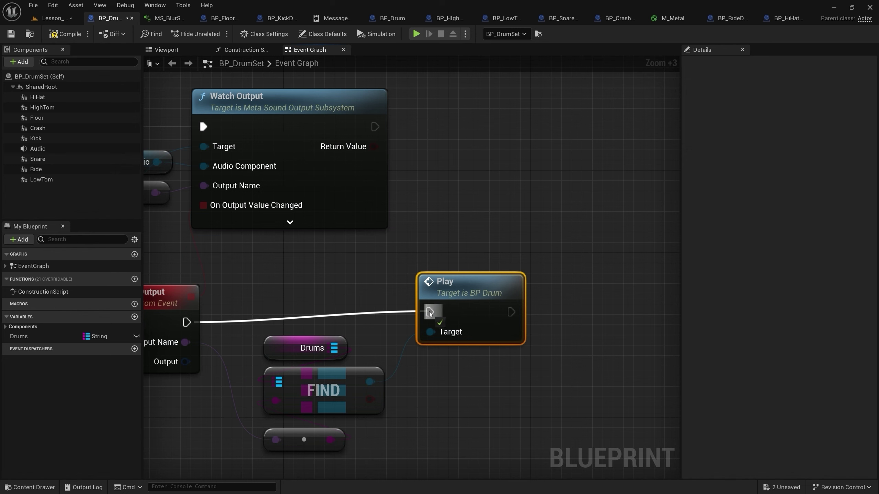
left_click_drag(450, 282, 440, 293)
right_click_drag(320, 278, 387, 243)
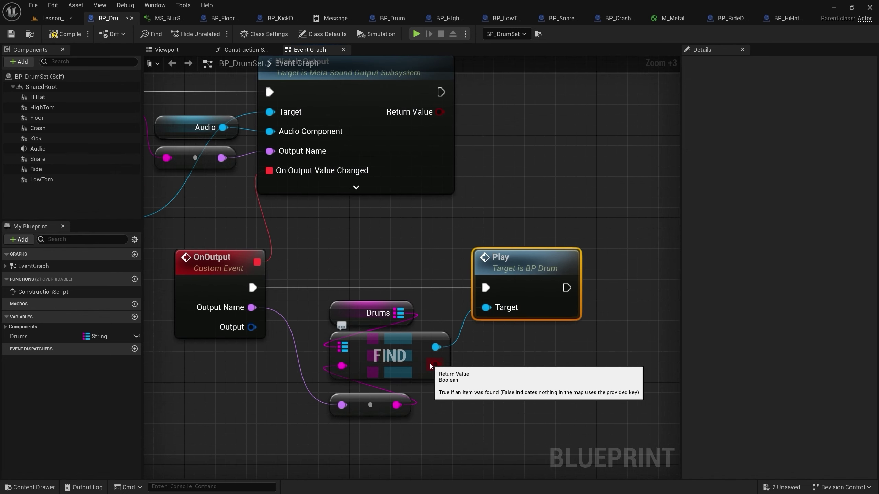
left_click_drag(436, 347, 447, 367)
left_click(457, 401)
left_click(457, 401)
right_click_drag(458, 401, 368, 395)
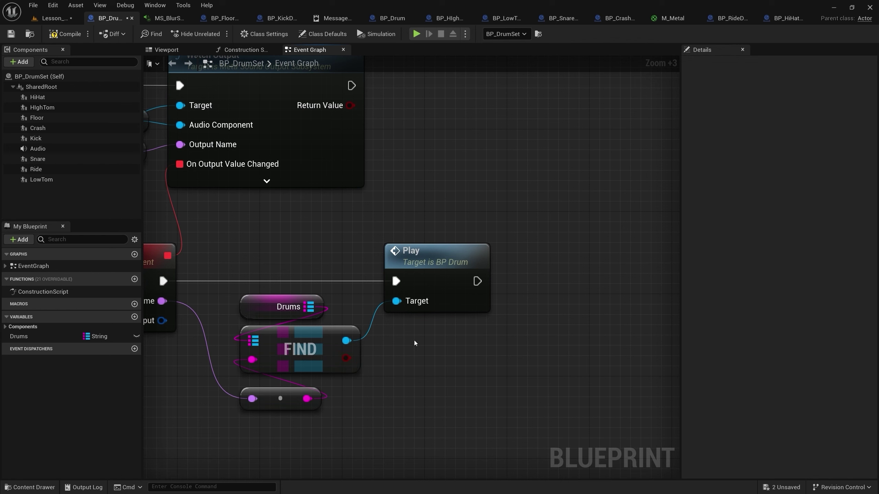
Insert a Branch on FIND's found result so Play fires only on True
left_click(405, 344)
left_click_drag(346, 358, 415, 393)
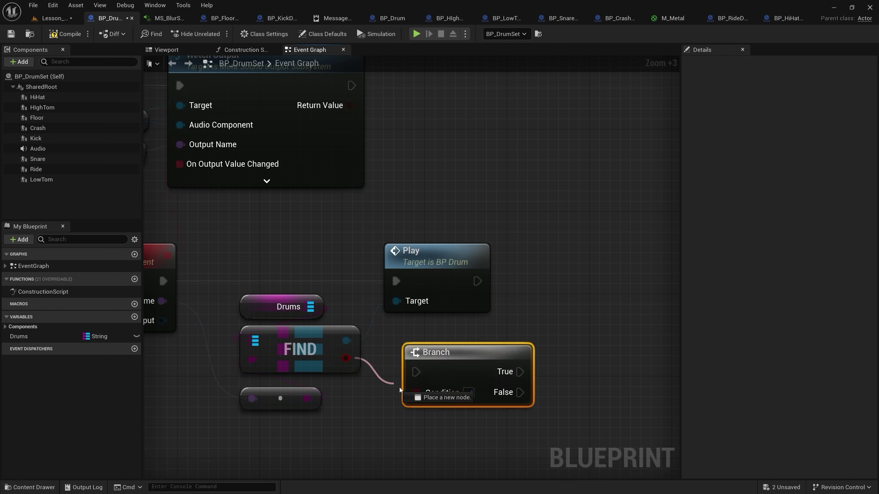
left_click_drag(475, 264, 546, 263)
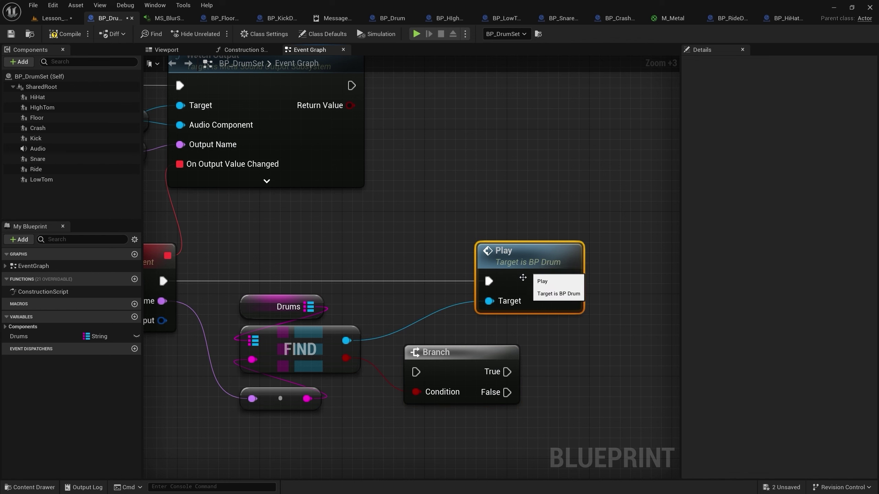
left_click_drag(436, 352, 374, 261)
left_click_drag(446, 280, 488, 281)
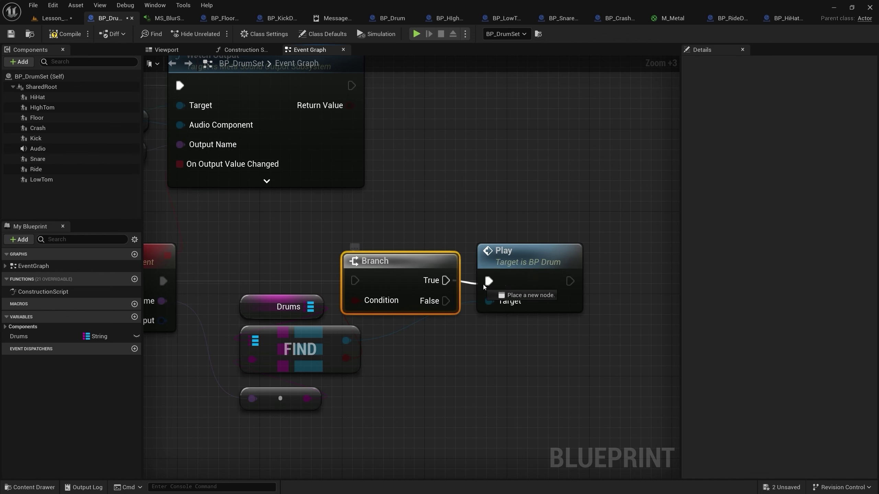
left_click_drag(354, 281, 164, 281)
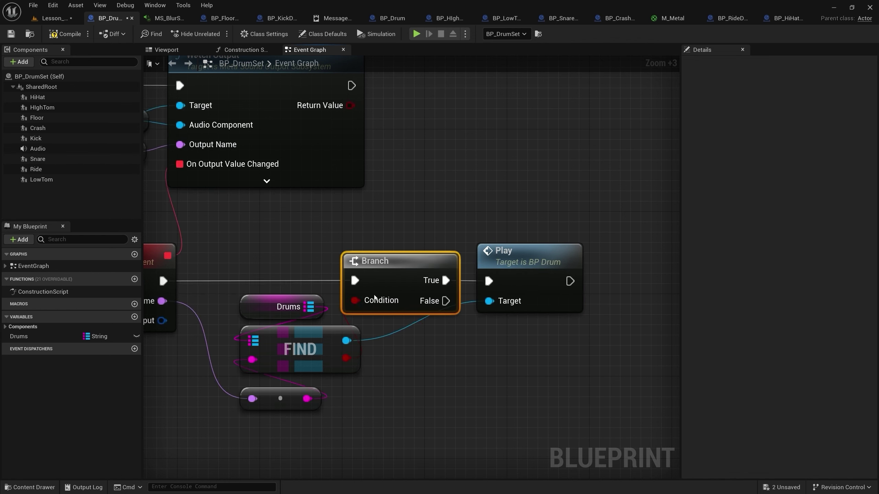
mouse_move(563, 348)
left_mouse_down()
mouse_move(422, 274)
mouse_move(468, 268)
mouse_move(411, 261)
left_mouse_up()
left_click(432, 225)
left_click(292, 259)
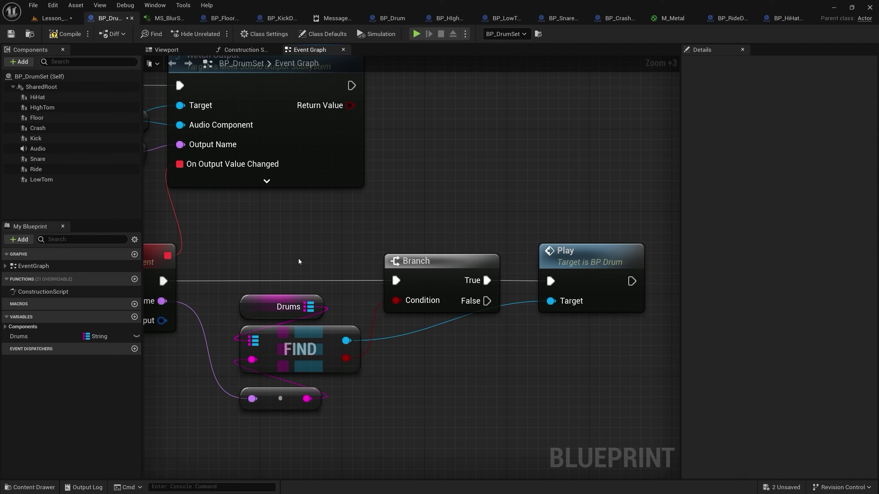
Connect the ADD node's execution output to the KEYS node
scroll(299, 261, "down", 3)
right_click_drag(159, 246, 367, 246)
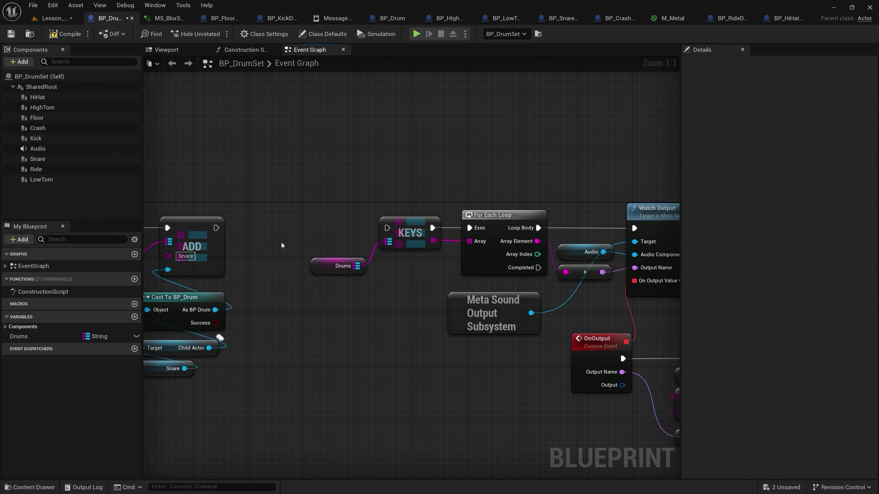
left_click_drag(216, 227, 387, 228)
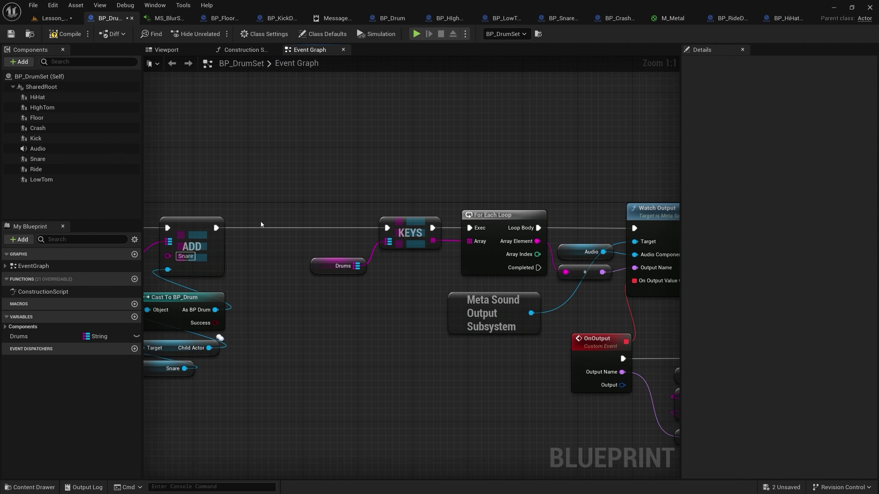
scroll(266, 232, "down", 2)
right_click_drag(370, 281, 257, 282)
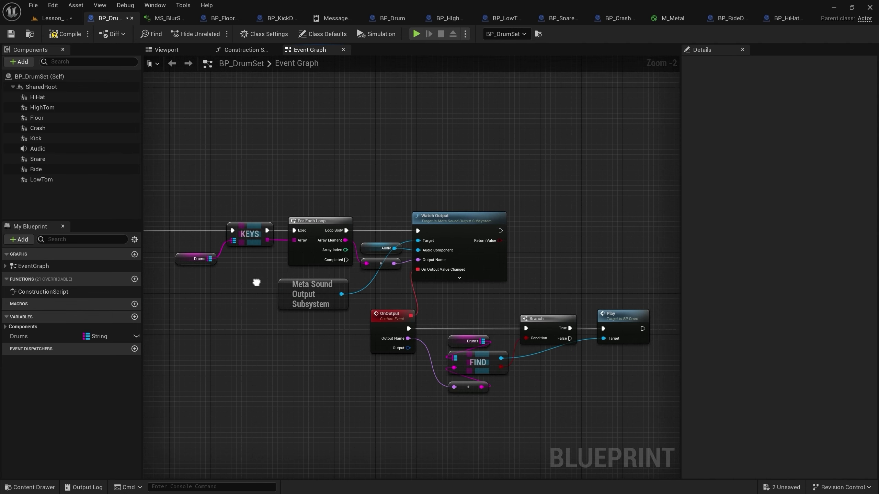
Compile and save BP_DrumSet, then play-test the Lesson_03_drums level
left_click(65, 35)
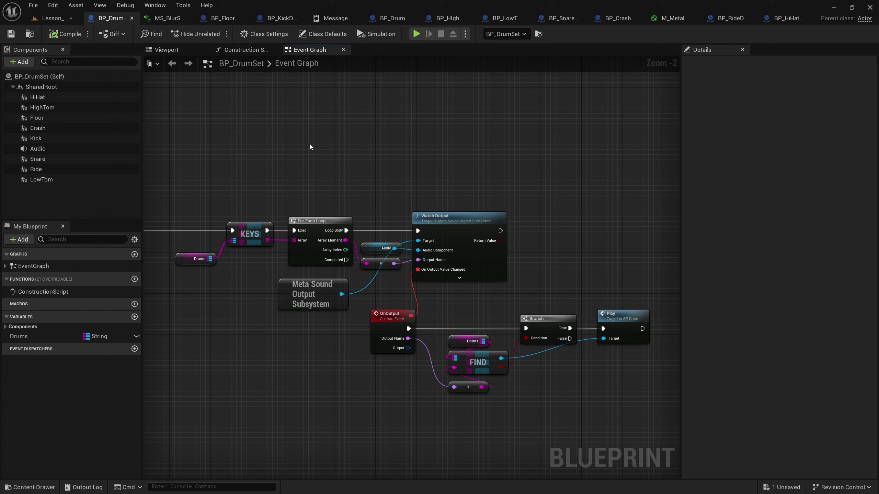
left_click(11, 35)
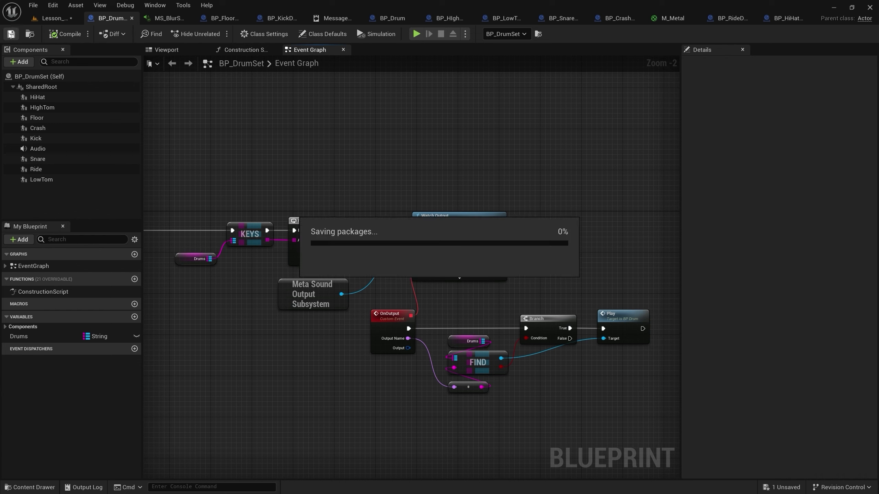
left_click(56, 18)
left_click(213, 33)
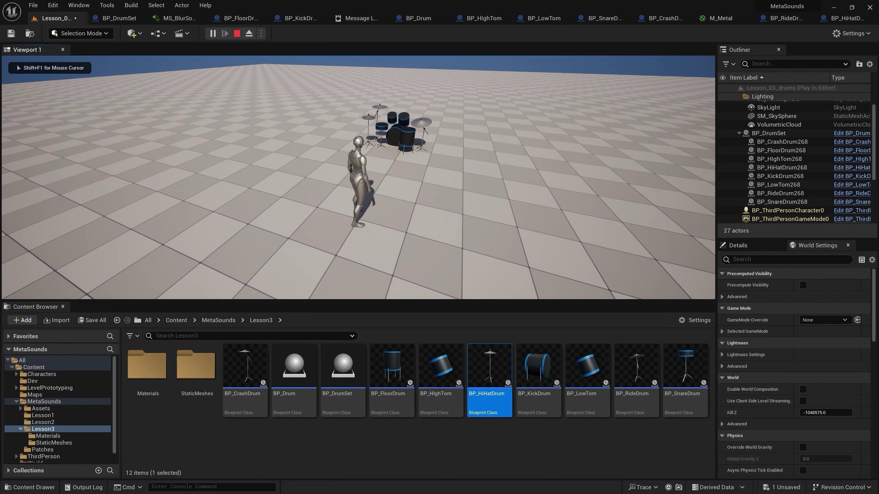
key("shift+F1")
Open the MS_BlurSong2Drums MetaSound assigned to the Audio component
left_click(117, 18)
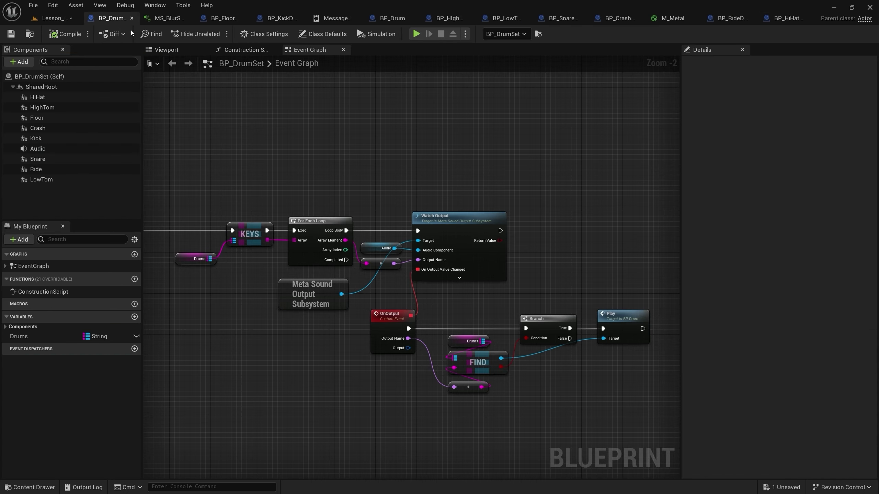
left_click(37, 149)
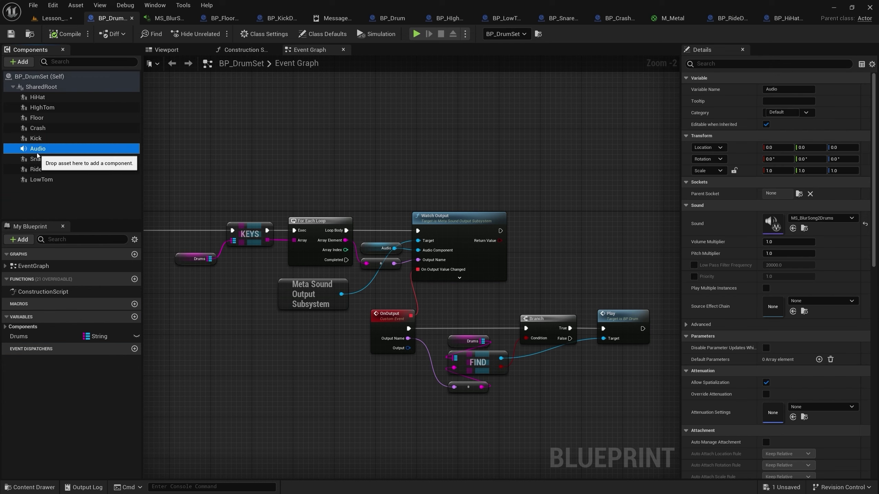
double_click(773, 224)
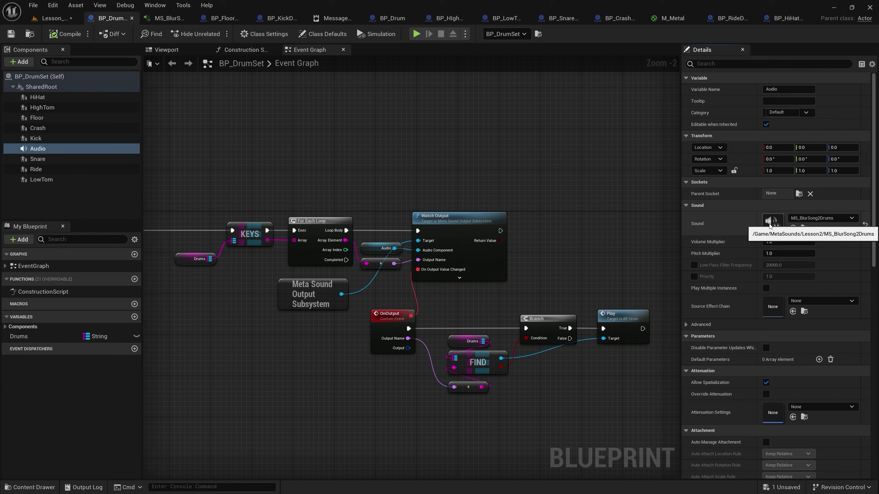
Close the other editor tabs and pan to the Hi Hat Wave Player group
right_click(170, 21)
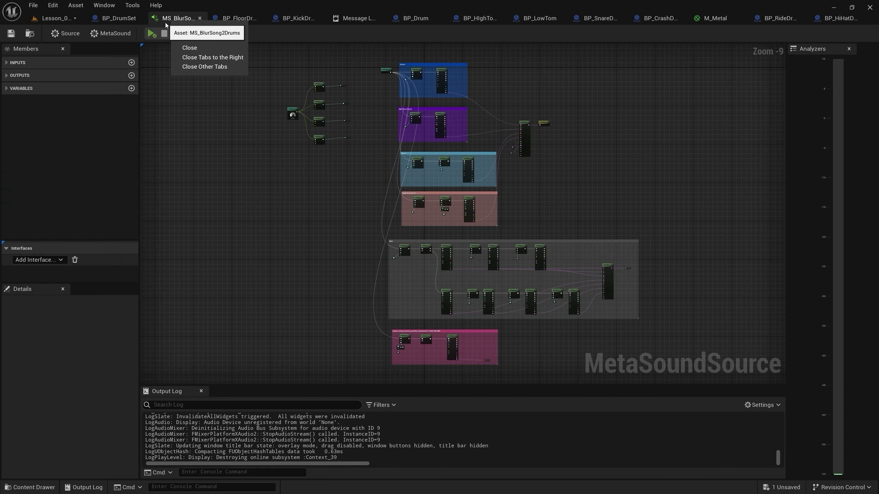
left_click(196, 67)
right_click_drag(591, 169, 507, 237)
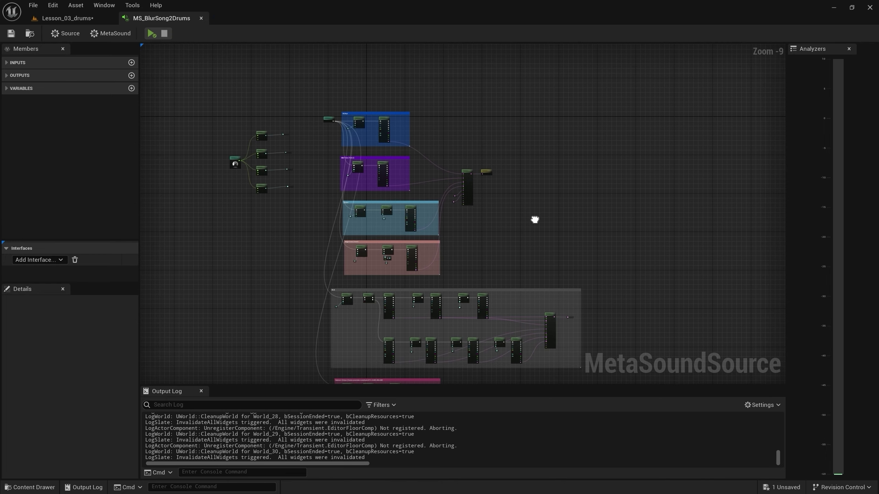
scroll(335, 115, "up", 2)
scroll(365, 136, "up", 3)
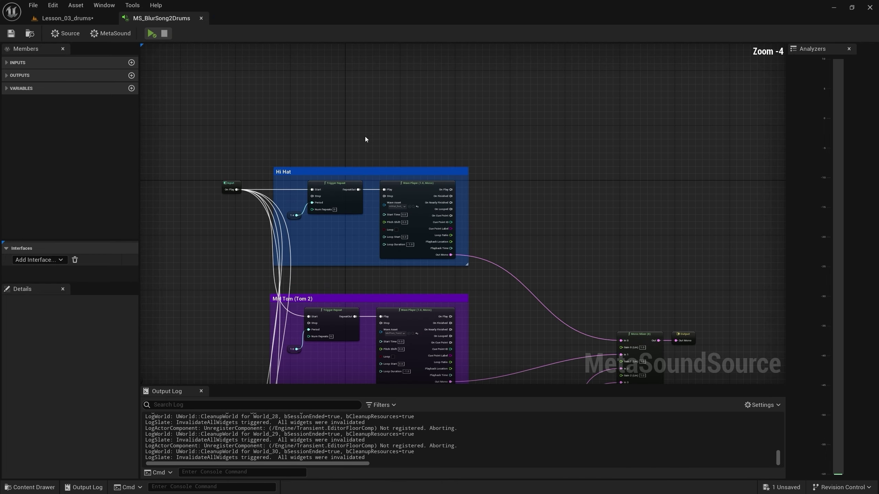
scroll(363, 137, "up", 4)
right_click_drag(360, 139, 320, 66)
right_click_drag(520, 180, 291, 53)
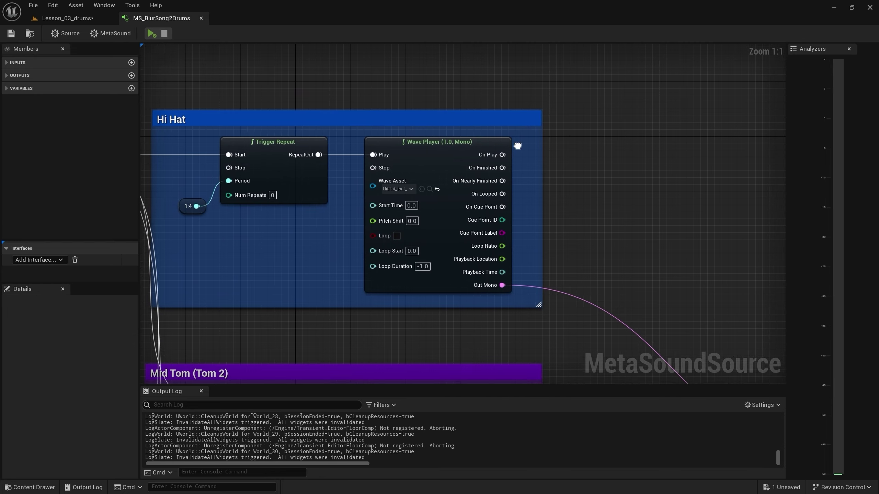
left_click(741, 323)
mouse_move(589, 227)
right_mouse_down()
mouse_move(432, 126)
mouse_move(533, 213)
right_mouse_up()
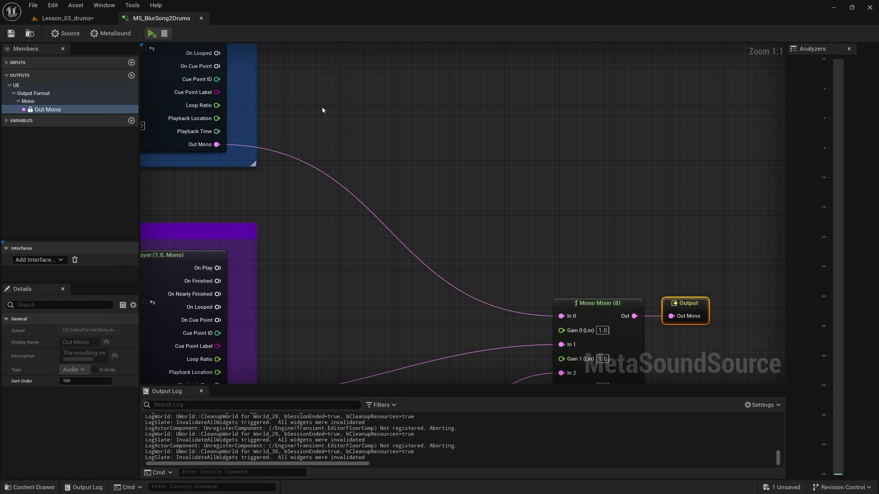
Add a new MetaSound output named HiHat with type Trigger
left_click(132, 76)
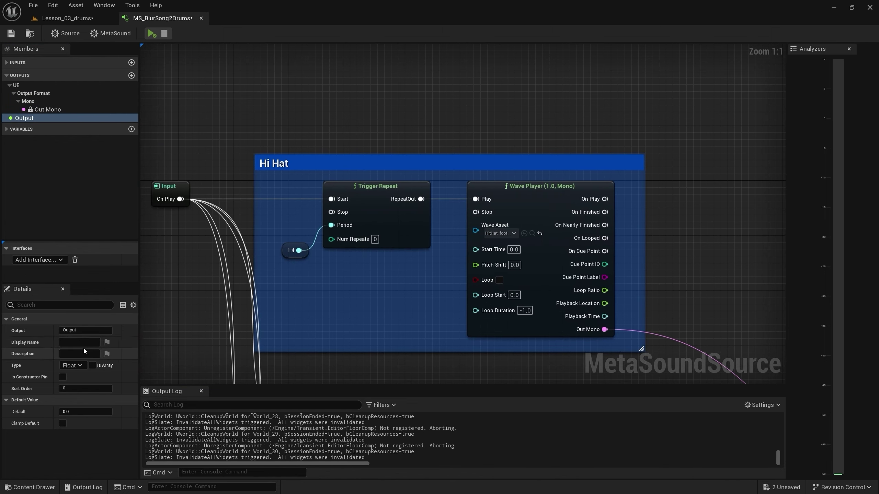
left_click(85, 330)
type("HiHat")
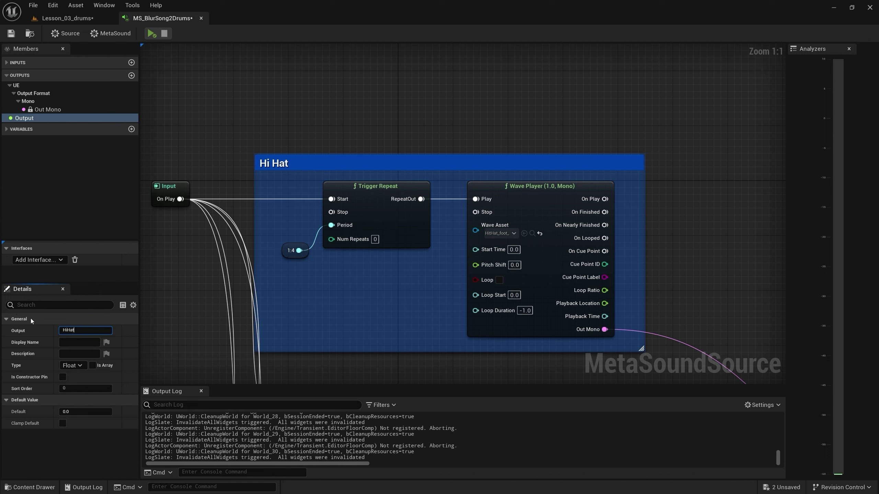
key("Return")
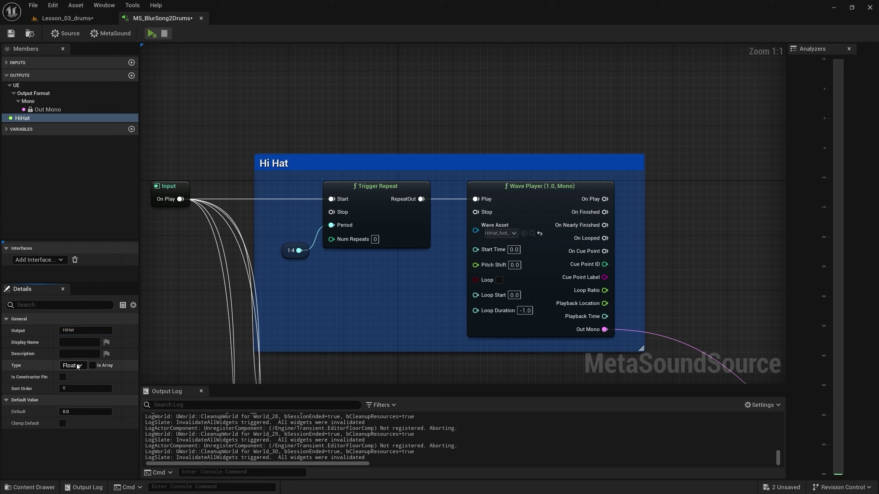
left_click(79, 367)
scroll(99, 307, "down", 5)
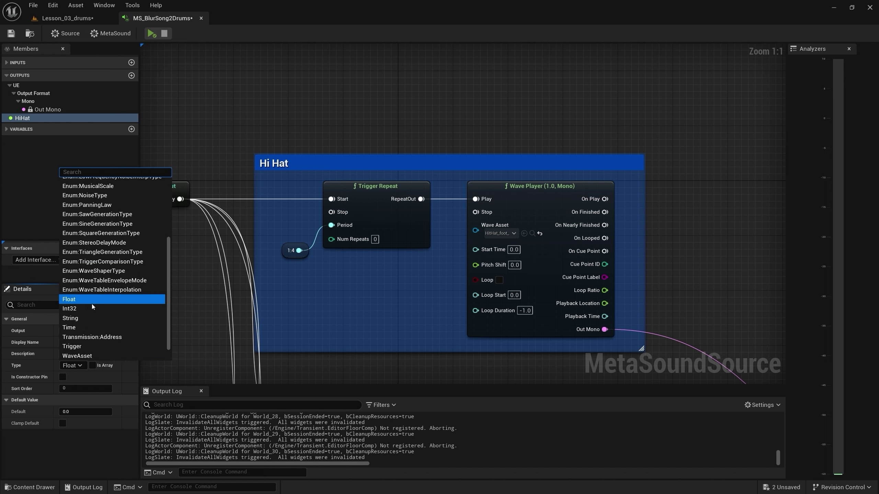
left_click(73, 346)
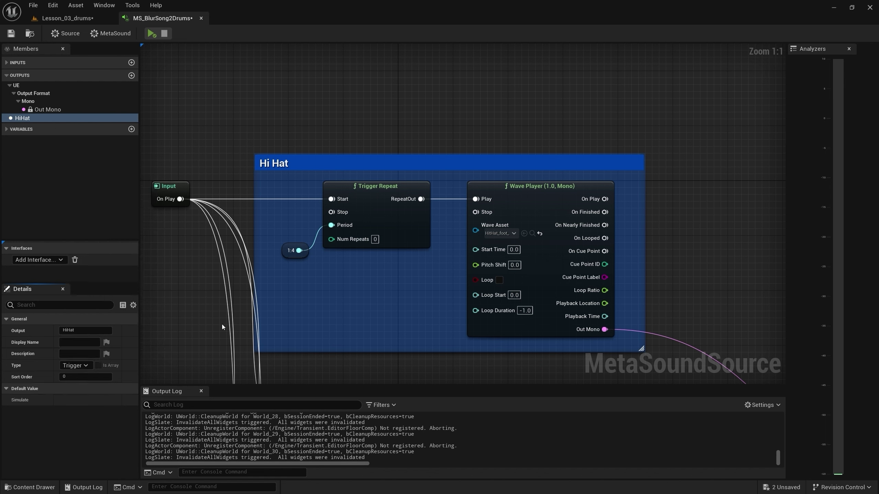
Place the HiHat output node, wire the Wave Player's On Play into it, and save
left_click_drag(29, 119, 465, 183)
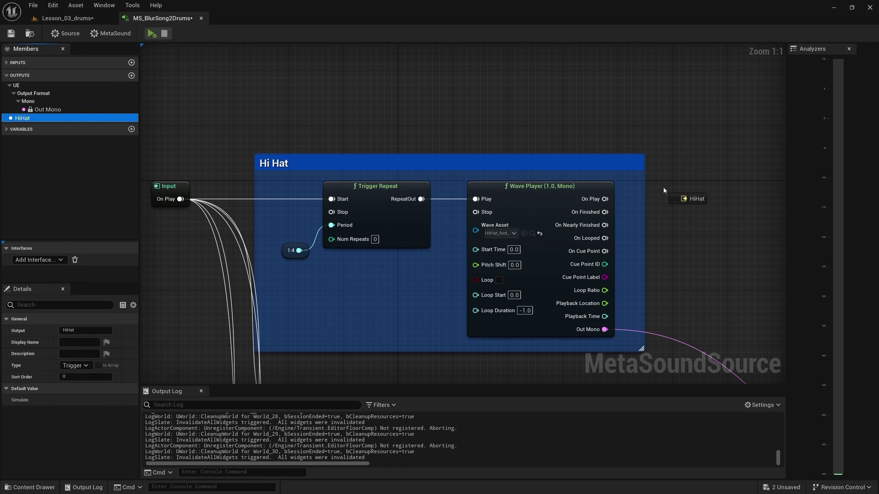
left_click_drag(664, 190, 666, 184)
left_click_drag(605, 198, 675, 199)
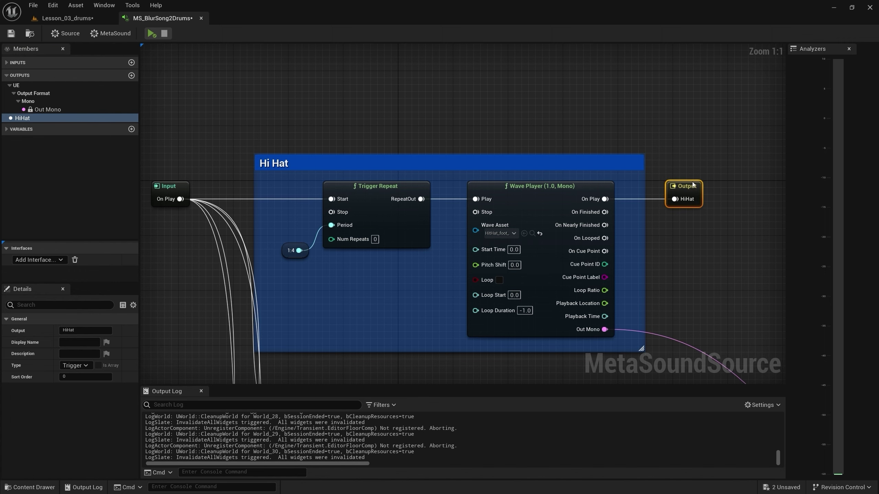
right_click_drag(718, 262, 420, 181)
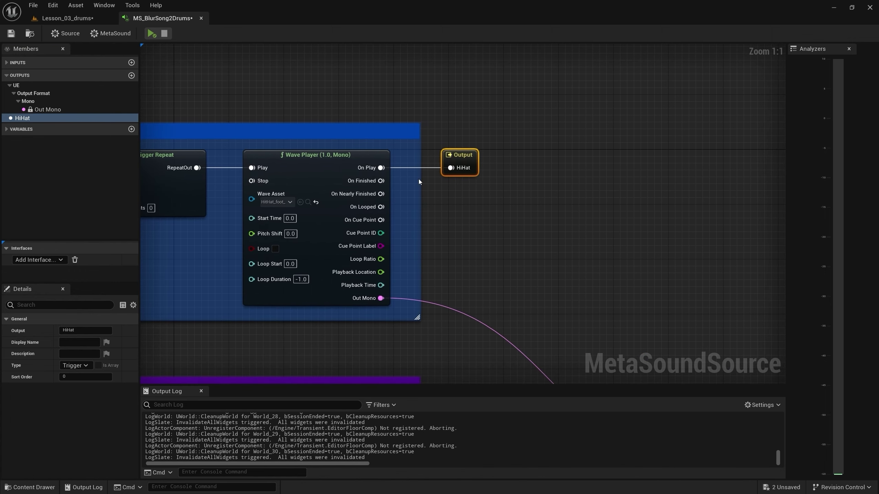
left_click(8, 35)
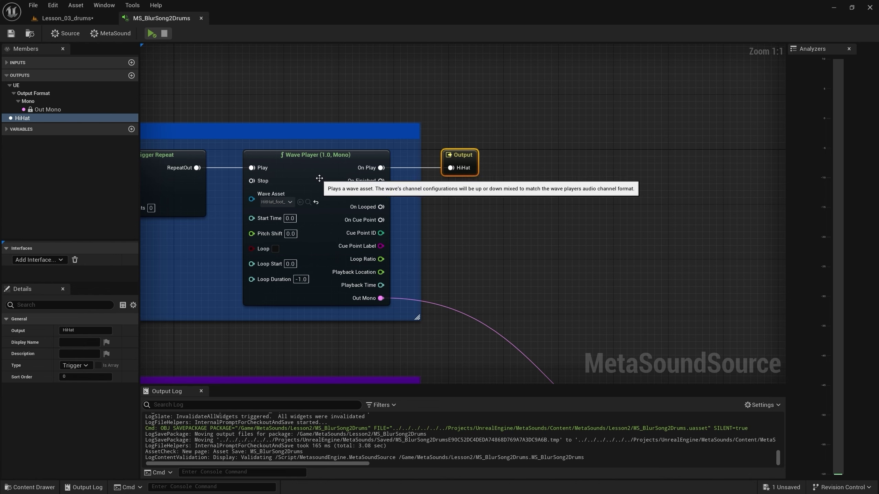
left_click(63, 21)
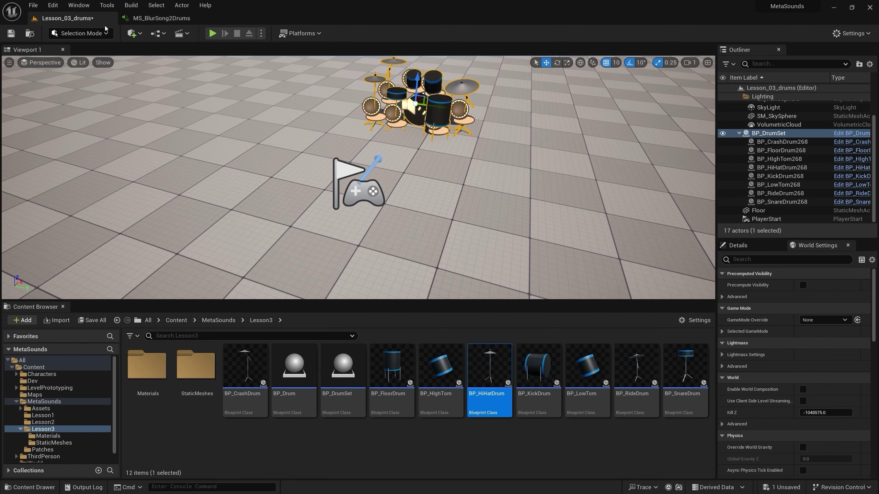
Play-test Lesson_03_drums, walking up to the drum kit to see the hi-hat flash
left_click(213, 34)
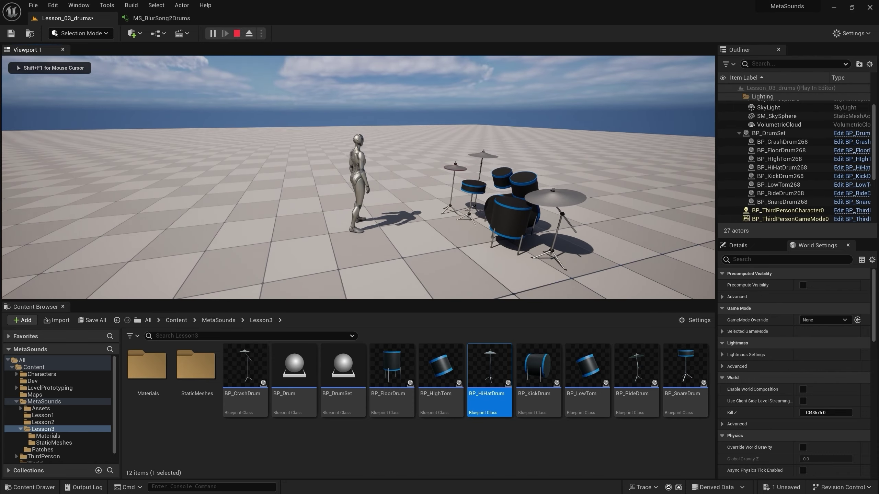
key("w")
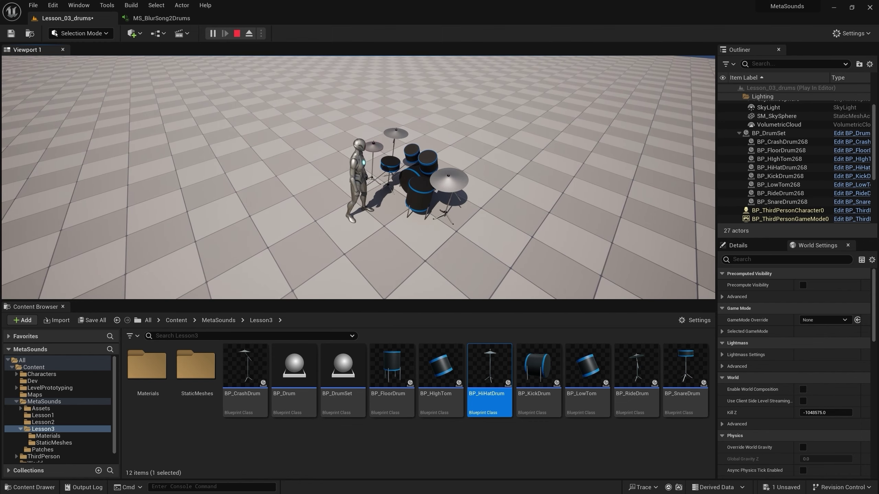
key("Escape")
Near the Mid Tom group, add a new MetaSound output named Tom2 with type Trigger
left_click(160, 18)
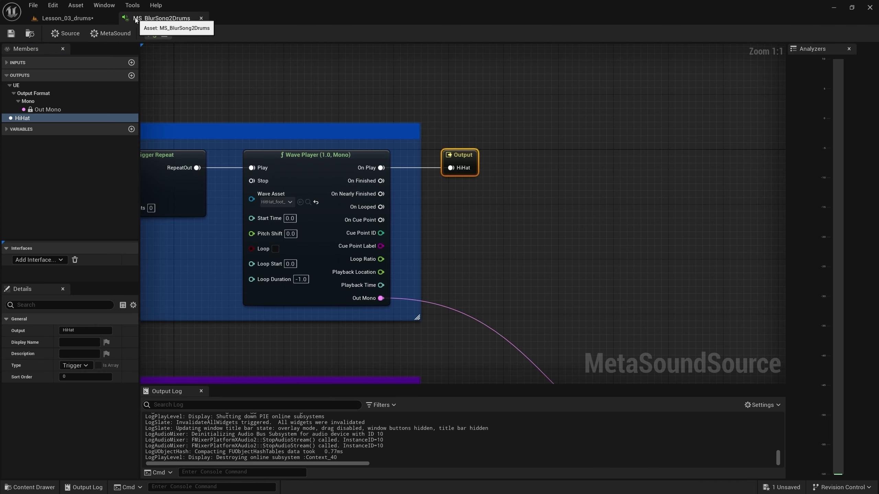
scroll(410, 190, "down", 4)
scroll(319, 246, "up", 1)
right_click_drag(319, 246, 248, 147)
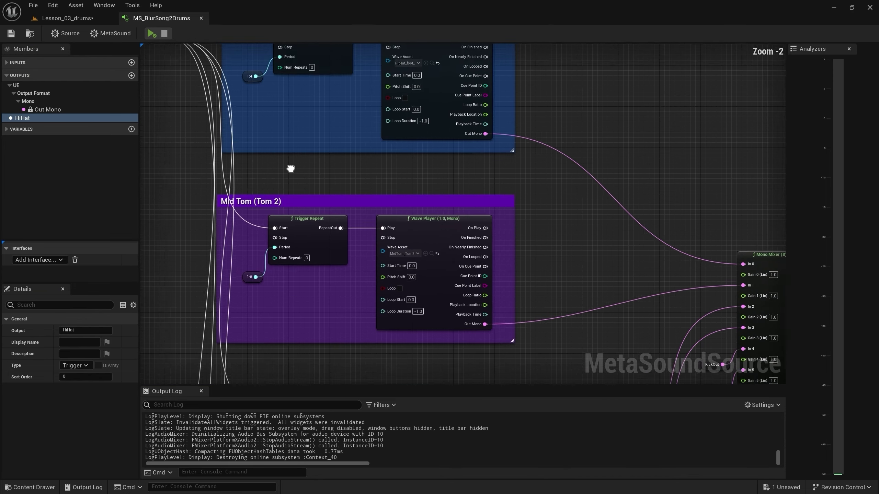
scroll(248, 147, "up", 2)
right_click_drag(414, 142, 343, 141)
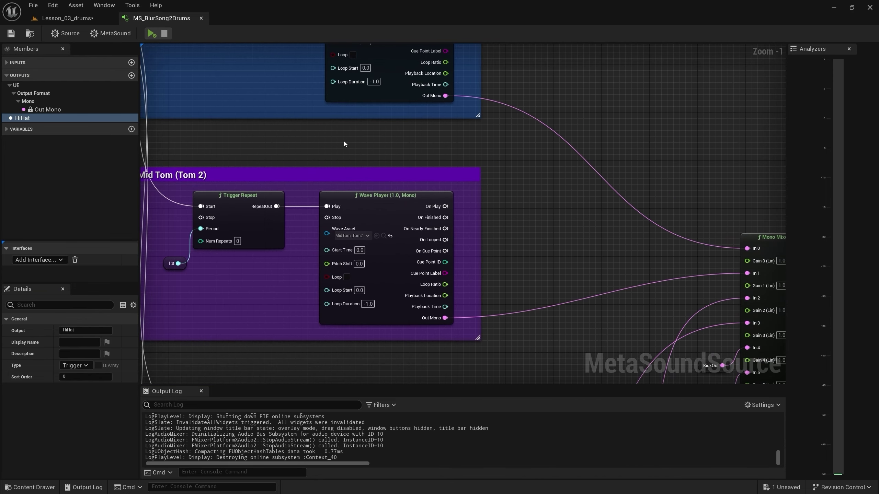
left_click(131, 76)
type("Tom2")
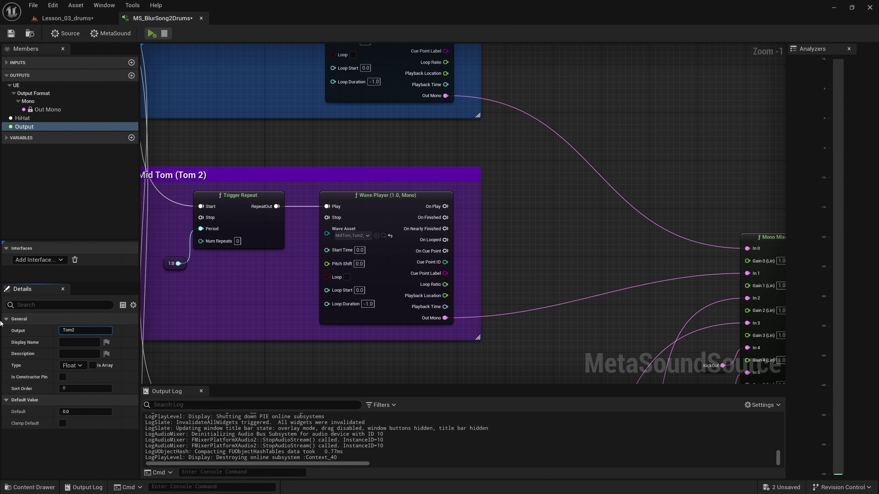
key("Return")
left_click(72, 366)
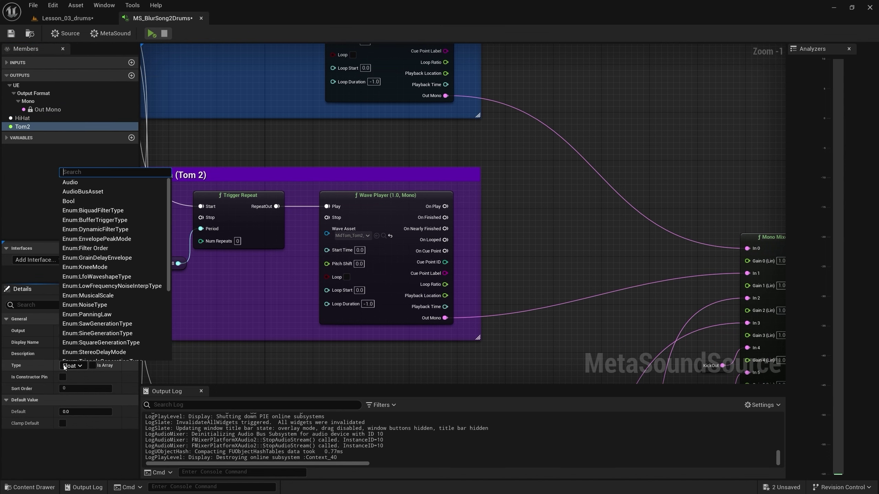
scroll(81, 321, "down", 10)
left_click(72, 328)
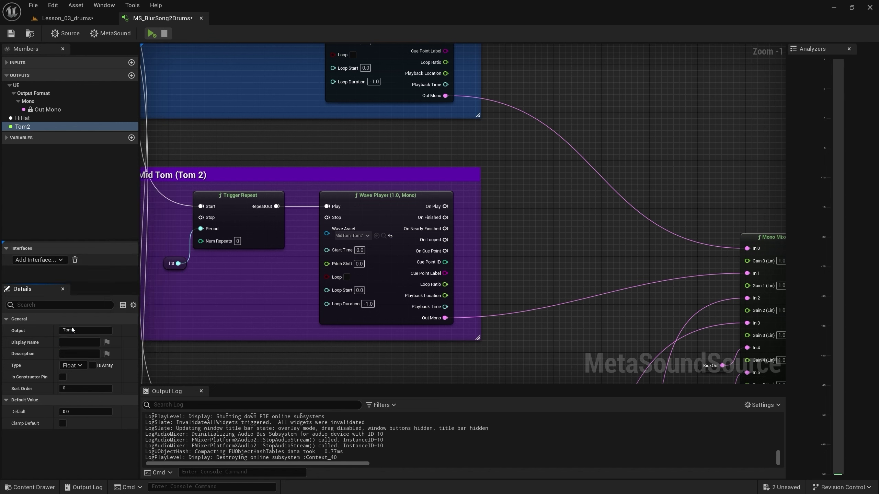
Place Tom2 in the graph, wire Mid Tom's On Play into it, save, and return to the level
mouse_move(23, 127)
left_mouse_down()
mouse_move(484, 215)
mouse_move(500, 199)
left_mouse_up()
mouse_move(445, 207)
left_mouse_down()
mouse_move(507, 212)
mouse_move(515, 197)
left_mouse_up()
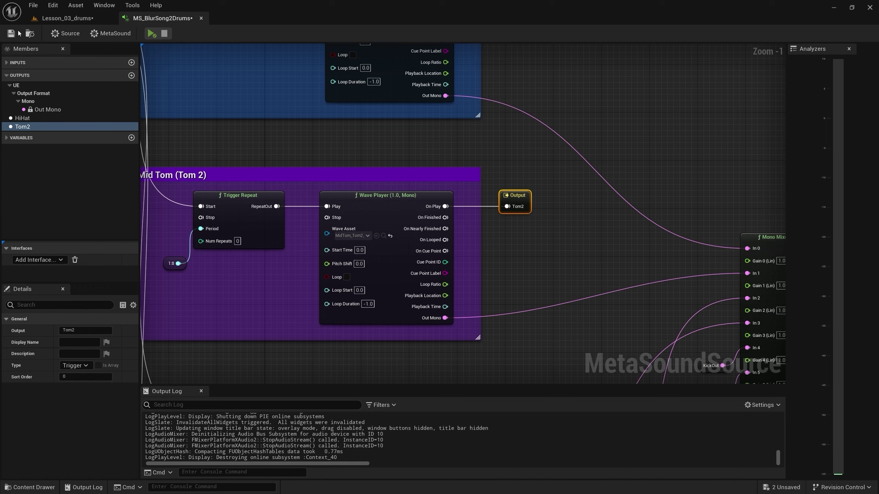
key("ctrl+s")
left_click(49, 23)
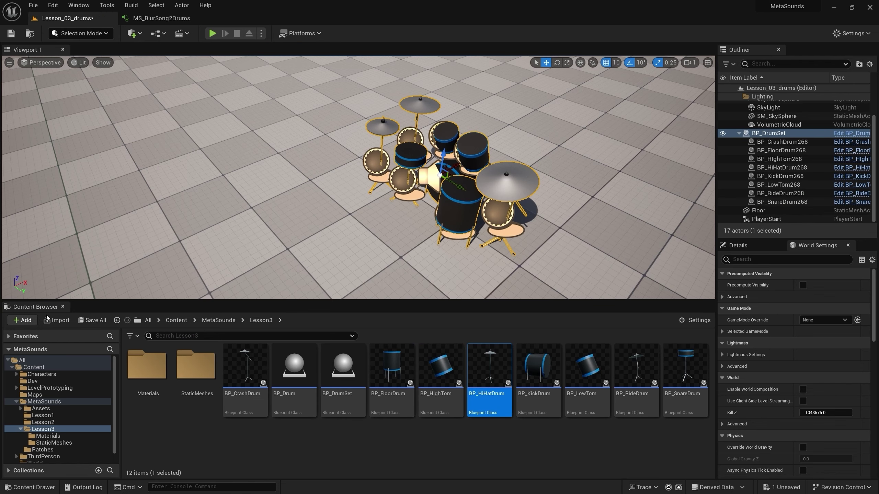
Play-test Lesson_03_drums near the drum set, then return to the MS_BlurSong2Drums Snare section
left_click(63, 306)
key("f")
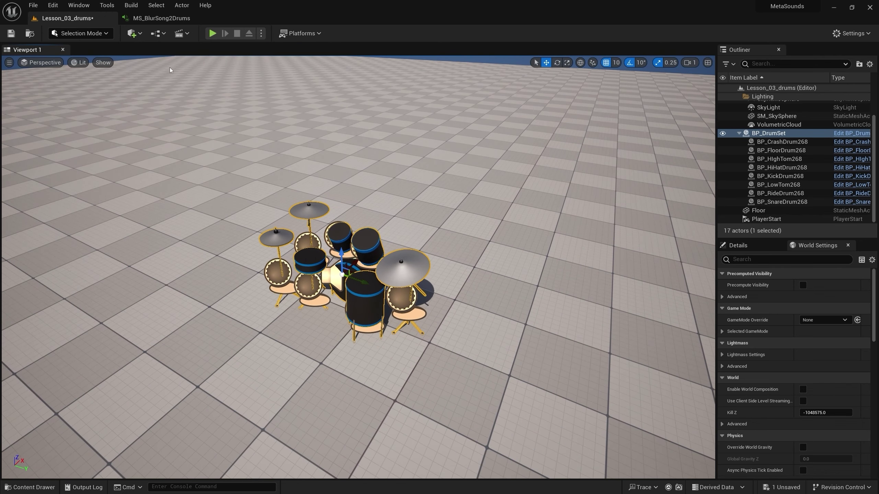
left_click(212, 33)
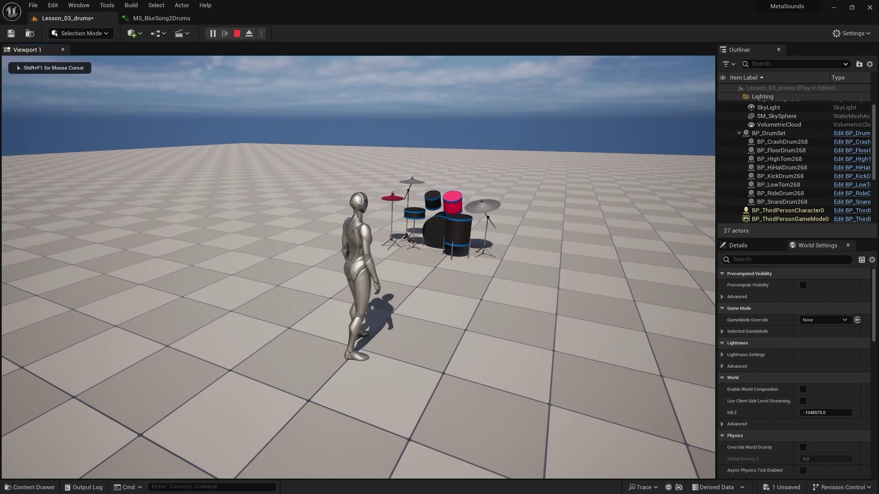
key("w")
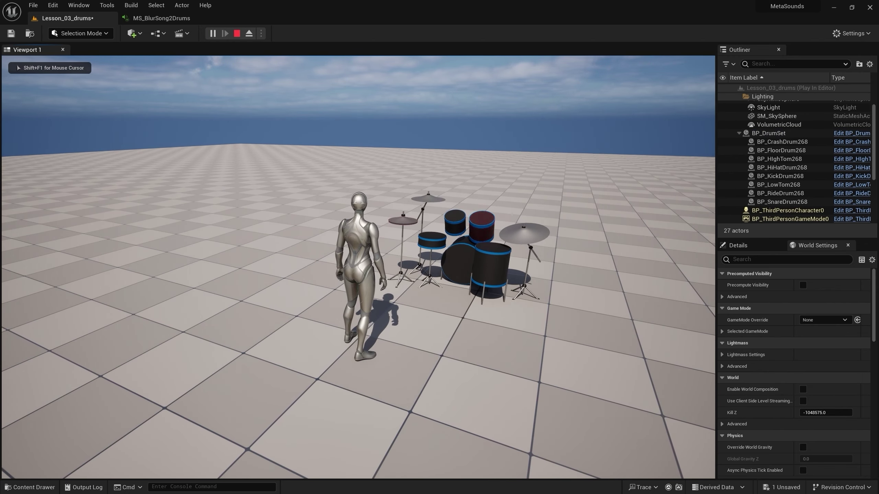
key("Escape")
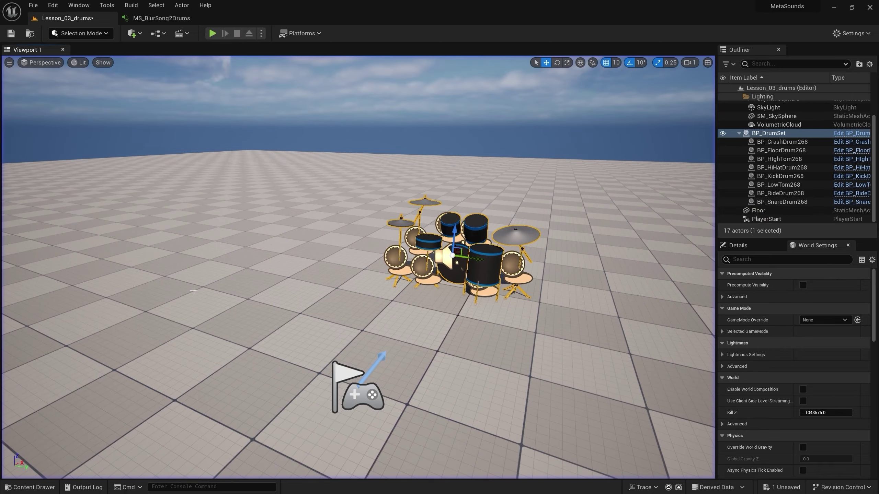
left_click(155, 18)
mouse_move(374, 382)
right_mouse_down()
mouse_move(431, 85)
mouse_move(357, 97)
right_mouse_up()
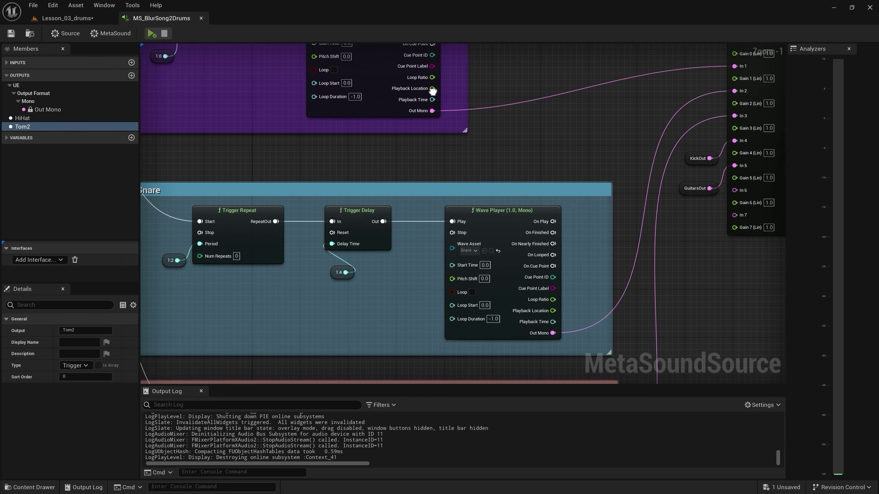
Add a Trigger output named Snare, wire the Snare Wave Player's On Play into it, and save
left_click(131, 75)
type("Snare")
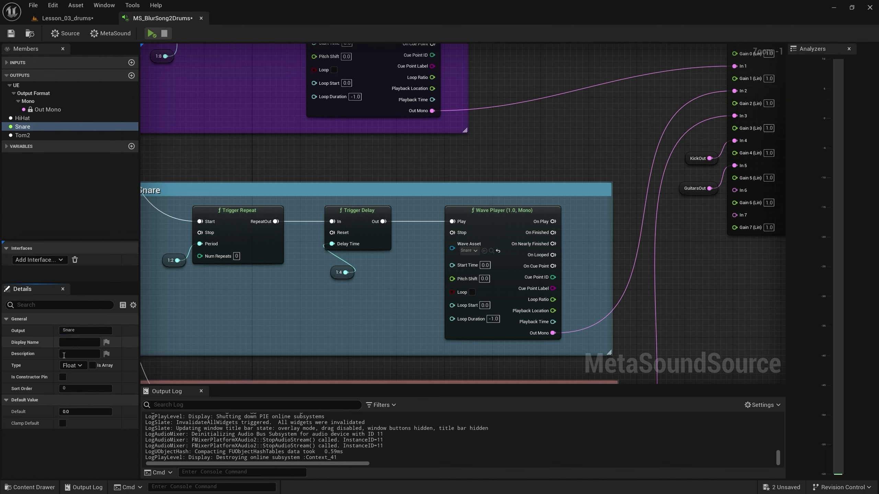
left_click(72, 366)
scroll(96, 311, "down", 2)
left_click(94, 344)
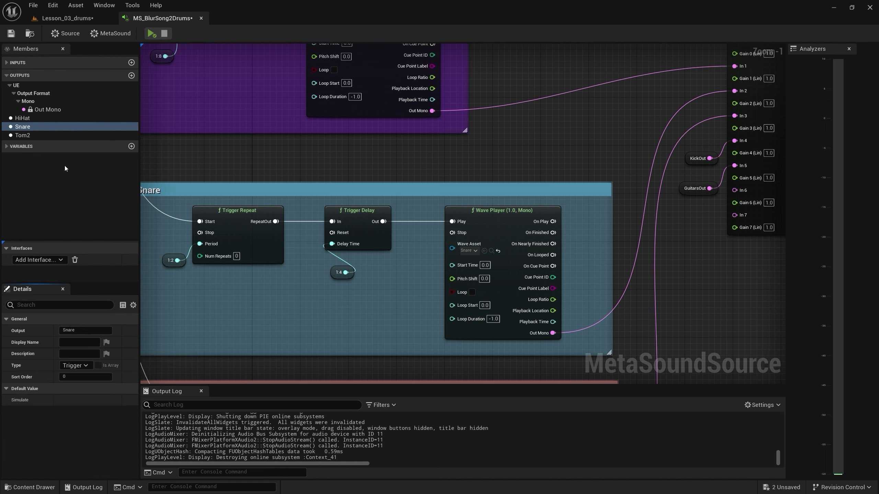
mouse_move(22, 126)
left_mouse_down()
mouse_move(585, 228)
mouse_move(621, 216)
left_mouse_up()
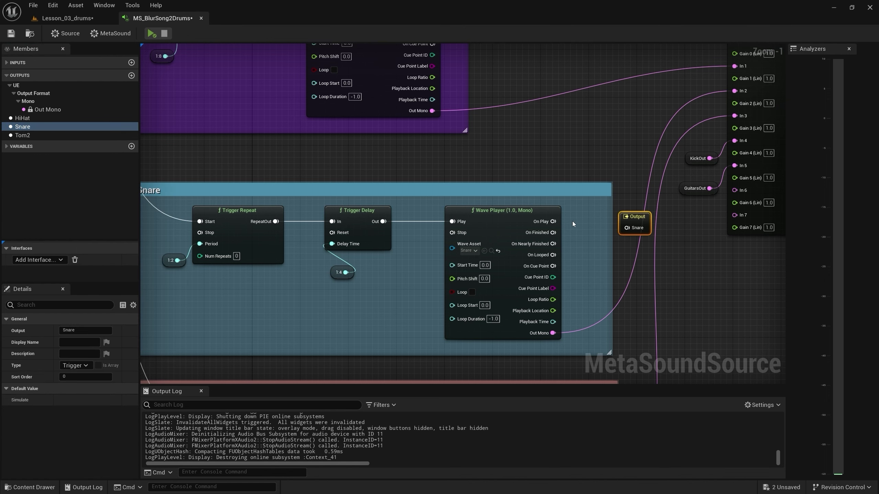
mouse_move(553, 221)
left_mouse_down()
mouse_move(626, 228)
mouse_move(646, 212)
left_mouse_up()
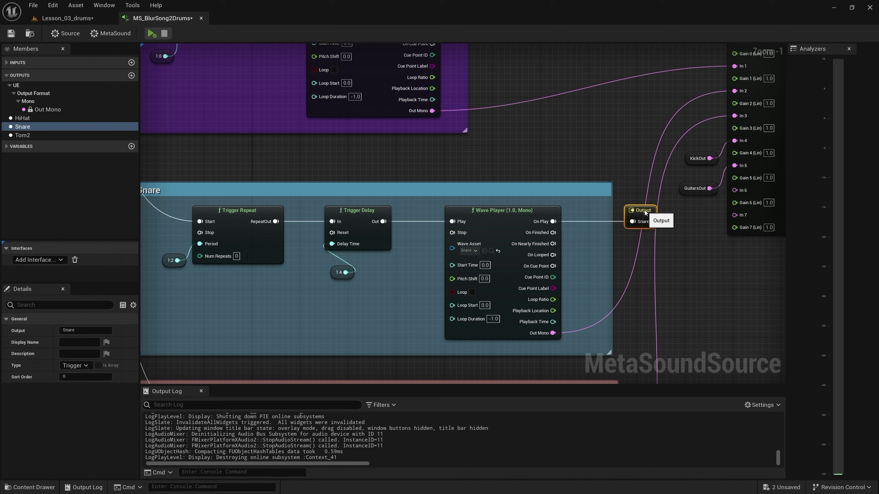
left_click(11, 33)
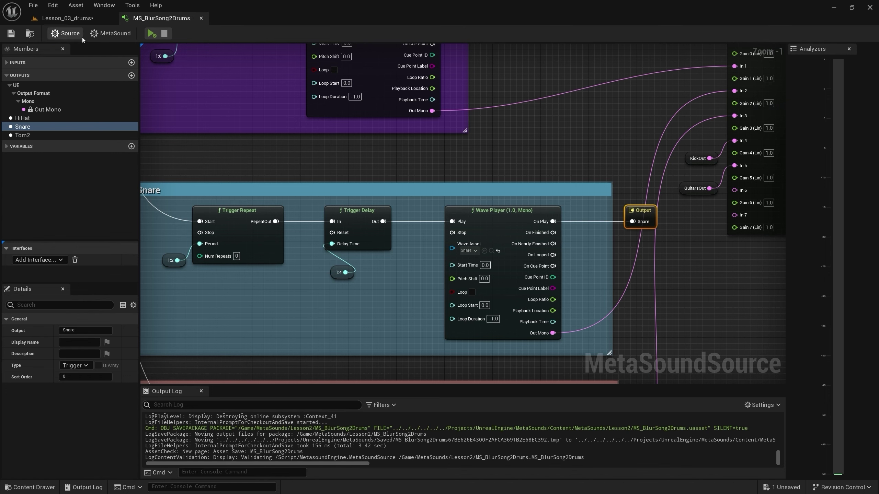
Play the drum level to test the snare trigger, then stop playing
left_click(72, 21)
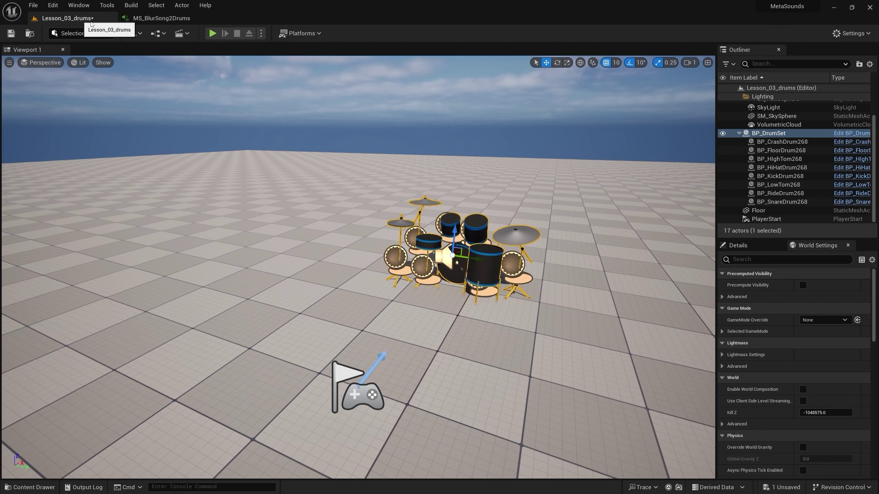
left_click(213, 33)
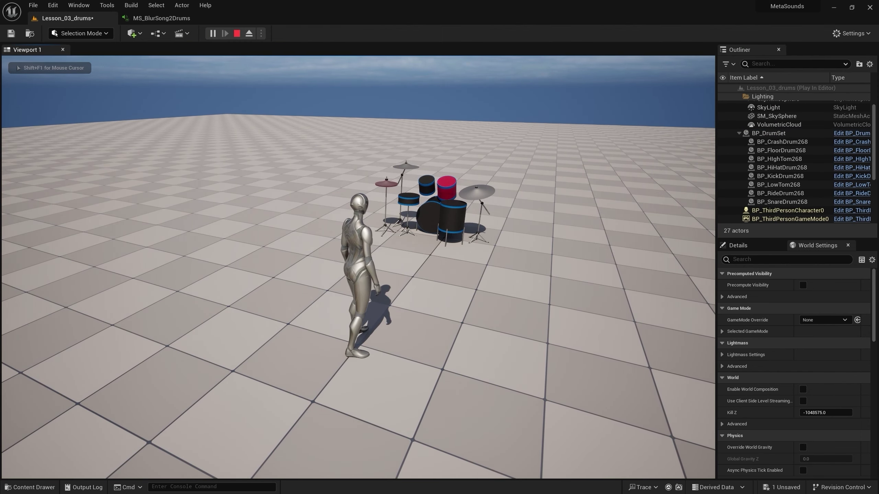
key("Escape")
Beside the High Tom section, add a new output named Tom1 of type Trigger
left_click(161, 17)
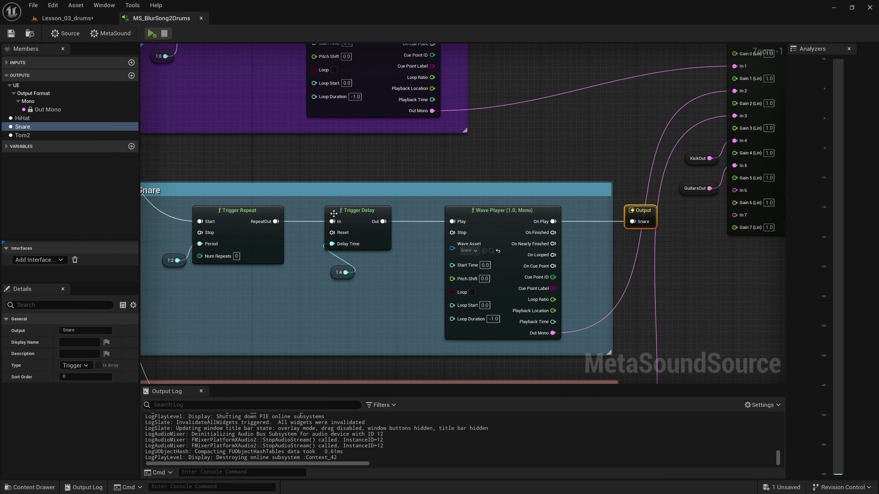
scroll(379, 135, "up", 1)
right_click_drag(379, 136, 338, 98)
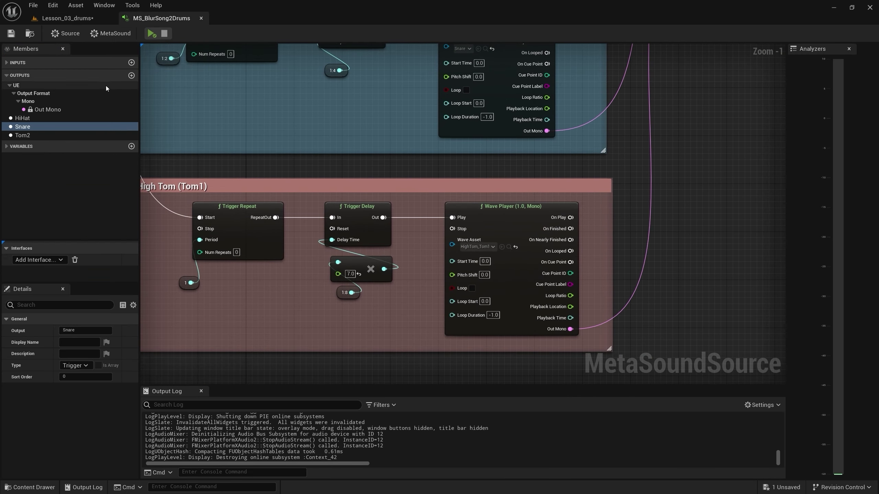
left_click(131, 75)
type("Tom1")
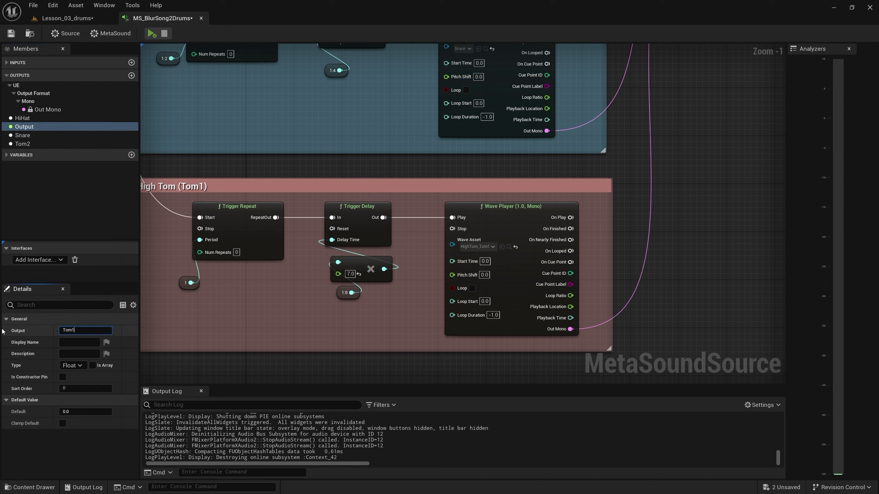
key("Return")
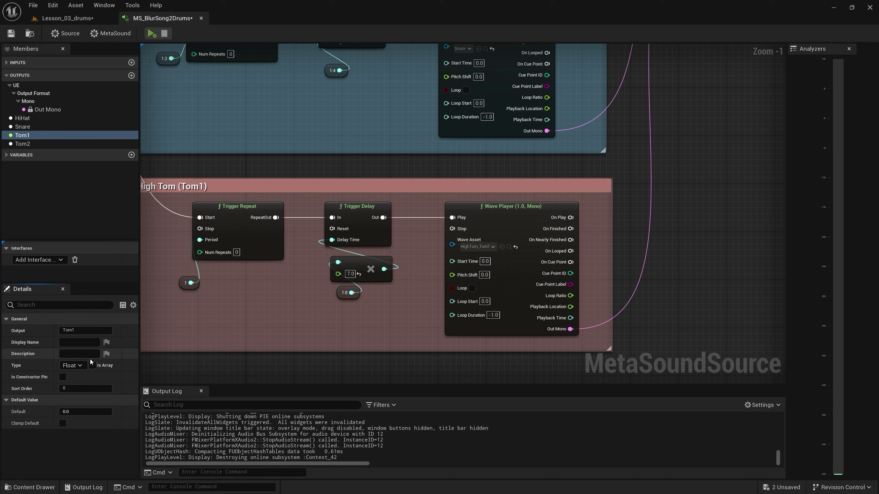
left_click(75, 365)
scroll(83, 312, "down", 3)
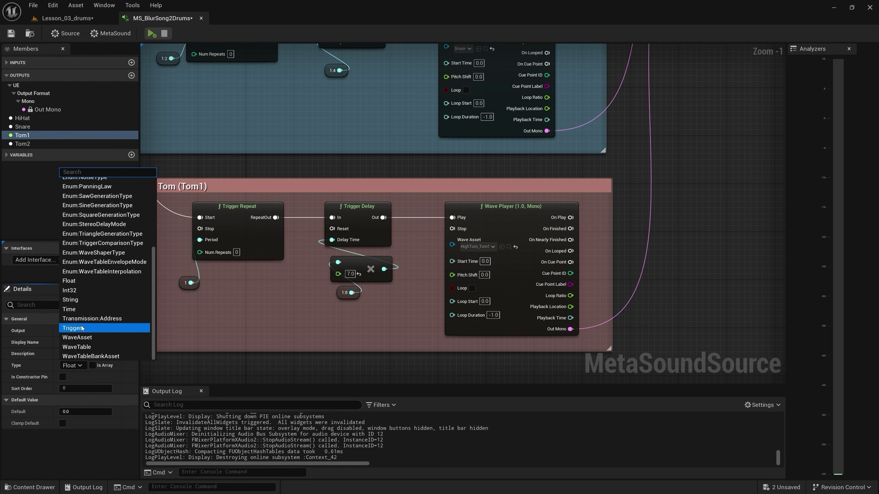
left_click(83, 329)
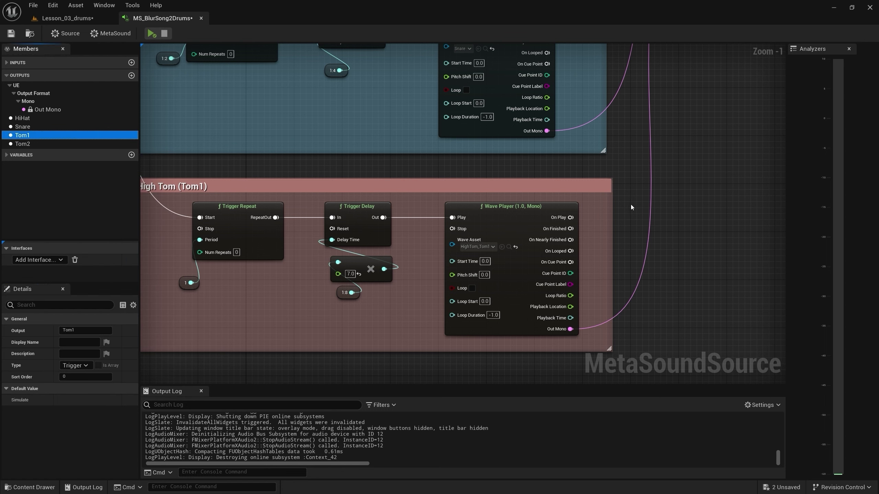
Place Tom1, wire High Tom's On Play into it, save, and play the level to test
left_click_drag(630, 207, 631, 207)
left_click_drag(570, 217, 638, 217)
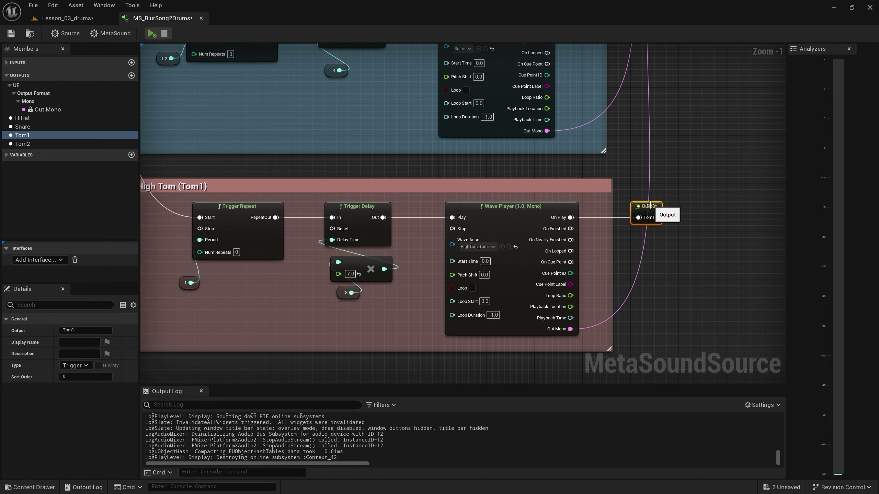
right_click_drag(204, 177, 228, 185)
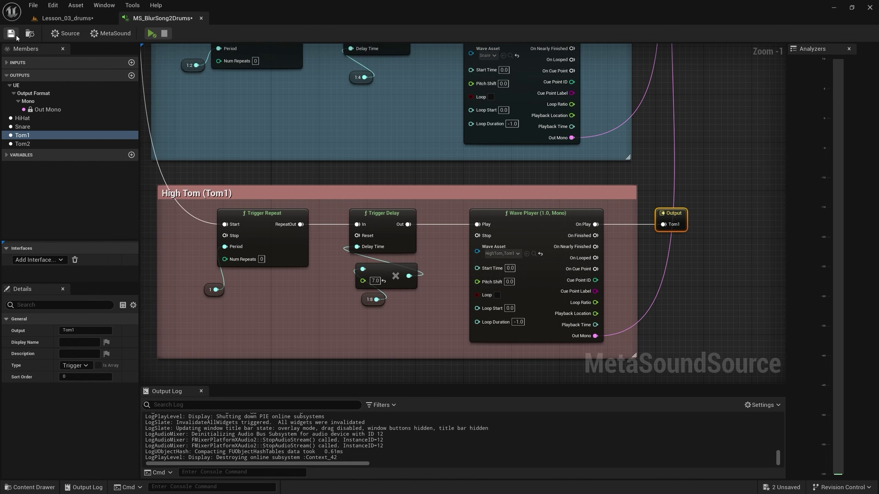
left_click(71, 20)
left_click(212, 33)
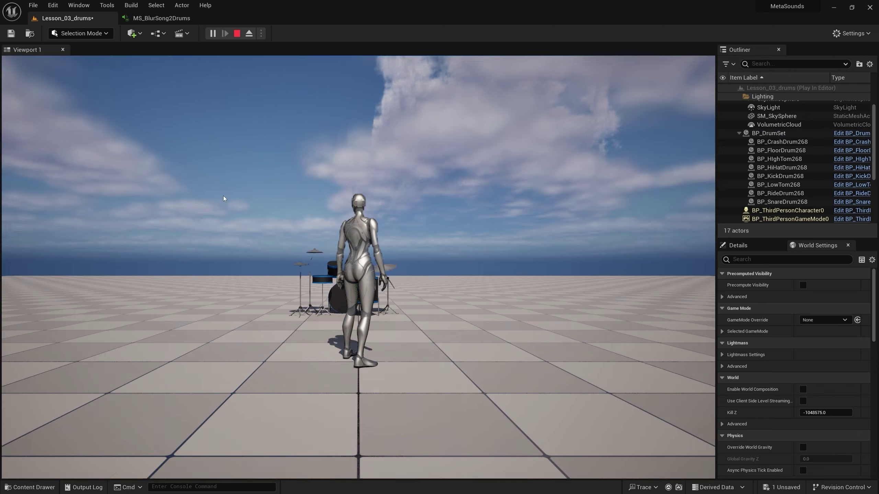
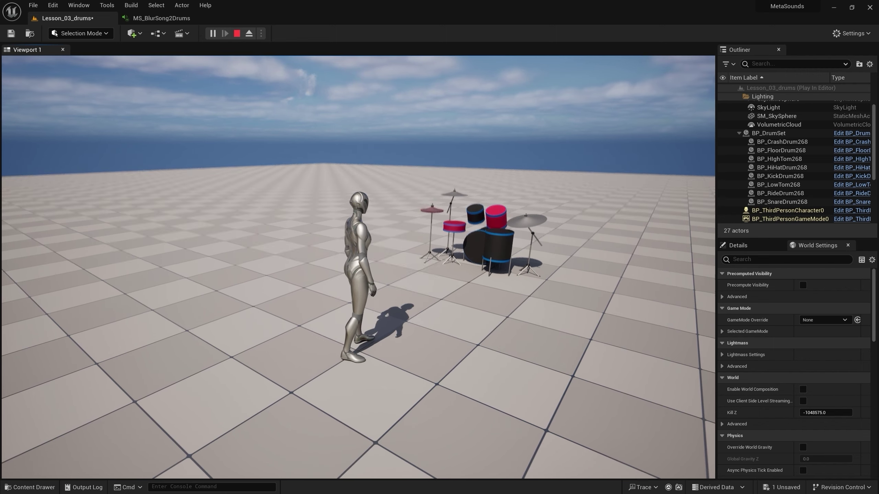
Stop the play session and bring up the Kick group in the MS_BlurSong2Drums graph
key("Escape")
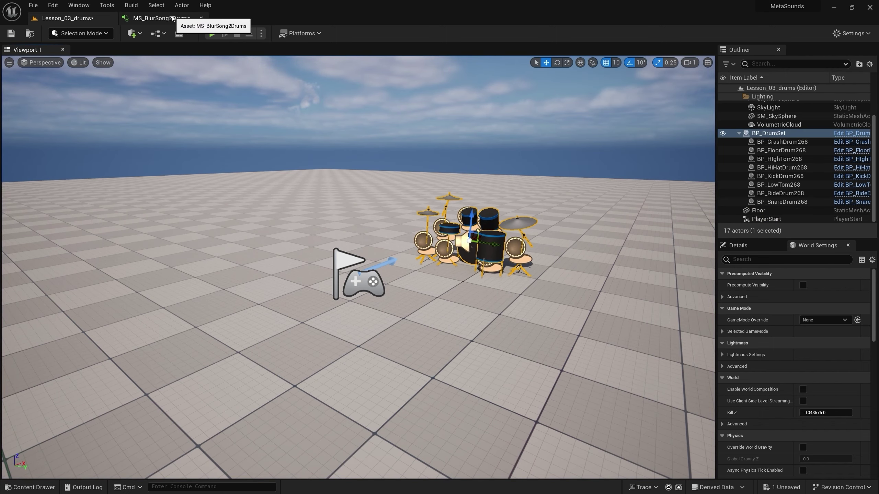
left_click(162, 18)
right_click_drag(311, 209, 308, 60)
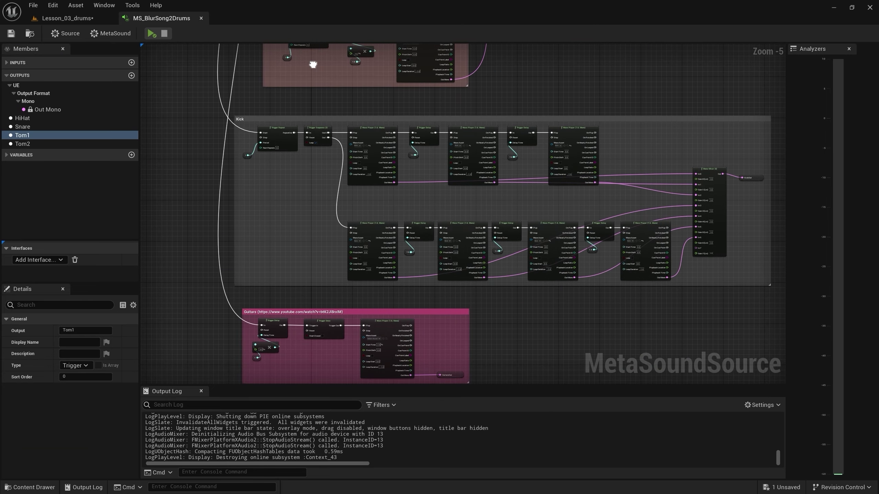
scroll(430, 139, "up", 2)
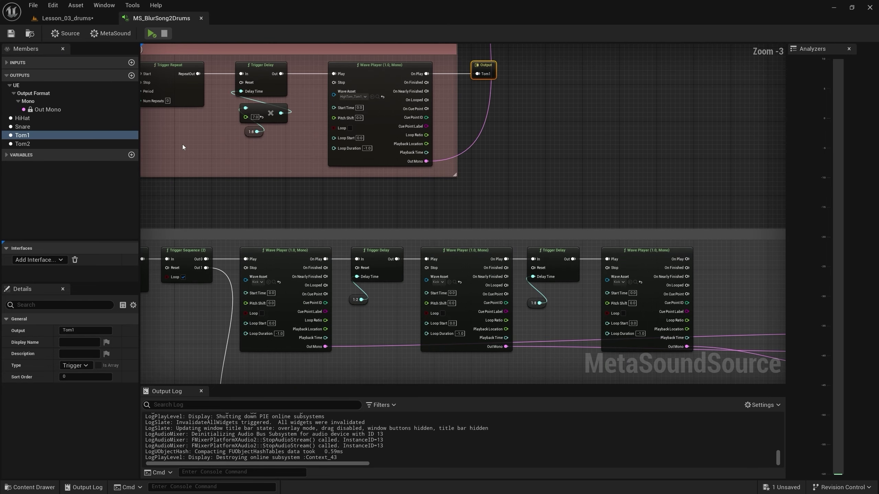
Add a new MetaSound output named Kick with the Trigger data type
left_click(131, 76)
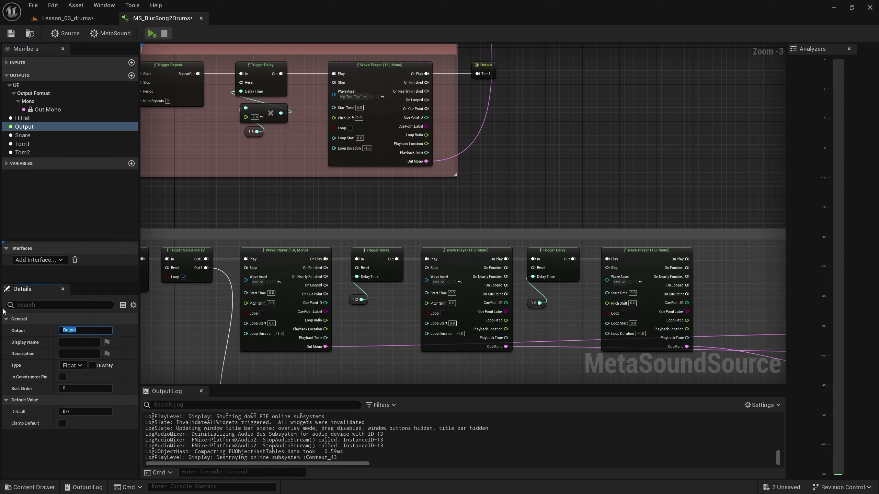
type("Kick")
left_click(72, 366)
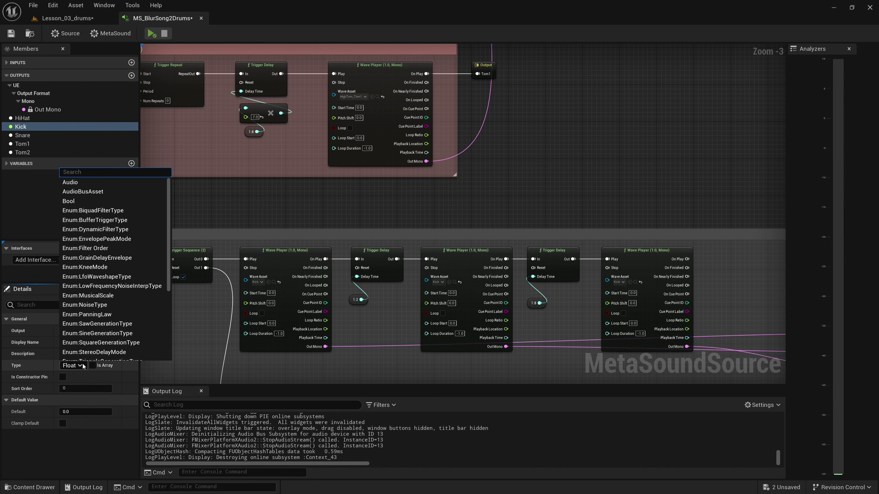
scroll(129, 279, "down", 2)
scroll(128, 280, "down", 3)
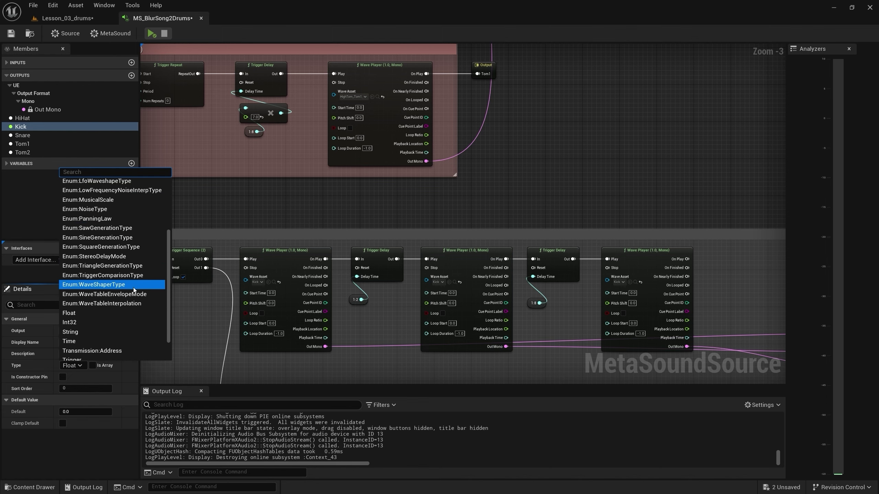
left_click(96, 325)
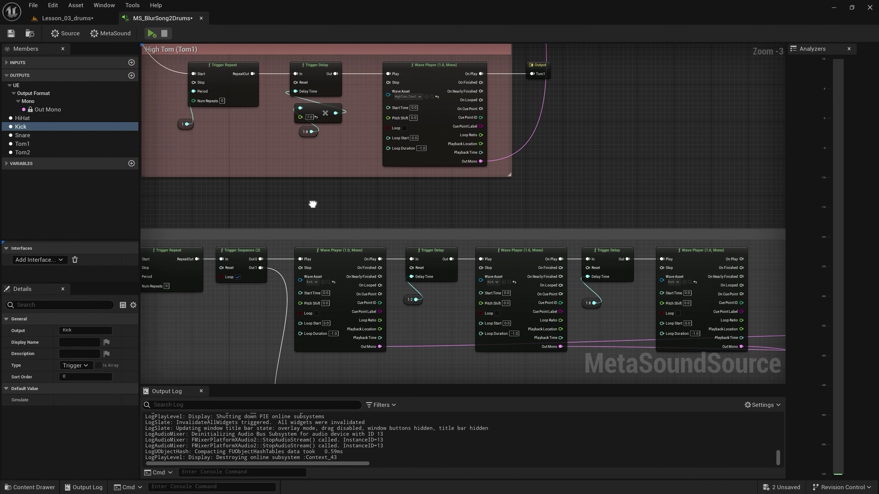
scroll(312, 205, "up", 3)
Place the Kick output node, wired from the first kick Wave Player's On Play
mouse_move(317, 215)
right_mouse_down()
mouse_move(405, 190)
mouse_move(268, 187)
right_mouse_up()
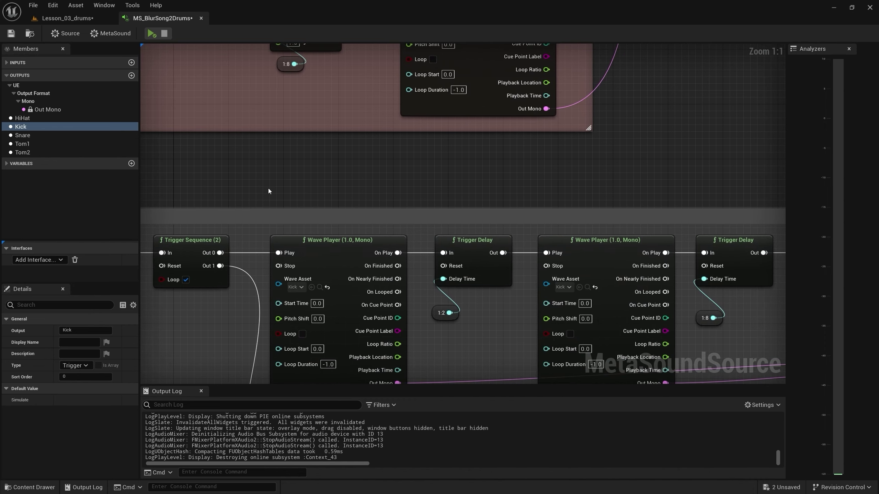
left_click_drag(21, 127, 324, 189)
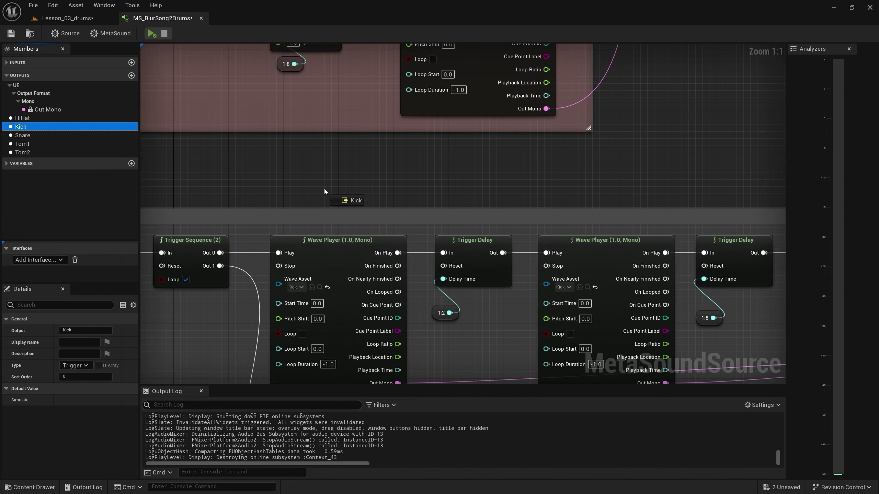
left_click_drag(423, 183, 423, 185)
mouse_move(397, 253)
left_mouse_down()
mouse_move(416, 193)
mouse_move(467, 173)
left_mouse_up()
right_click_drag(381, 190, 216, 192)
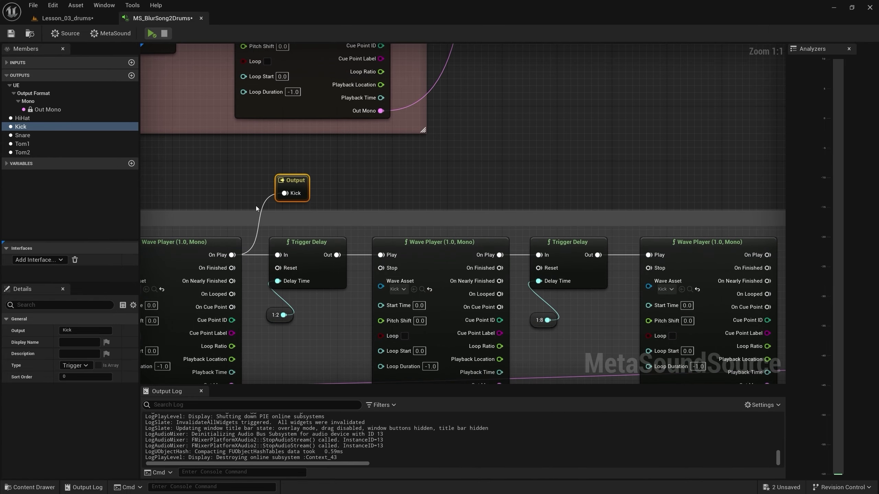
left_click(27, 128)
left_click_drag(485, 166, 513, 168)
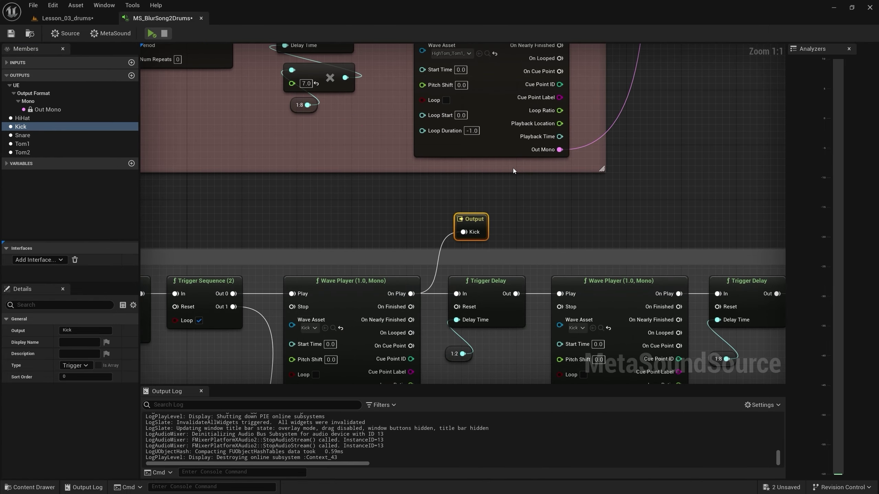
right_click_drag(601, 225, 349, 227)
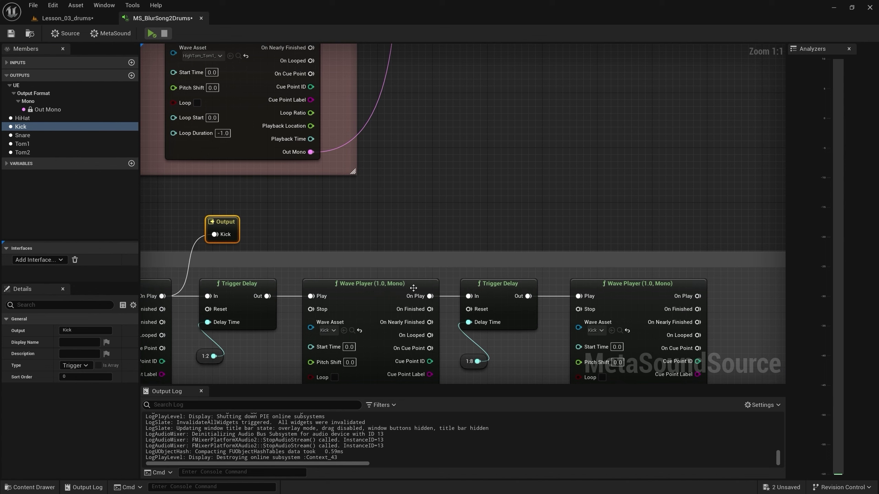
left_click(418, 215)
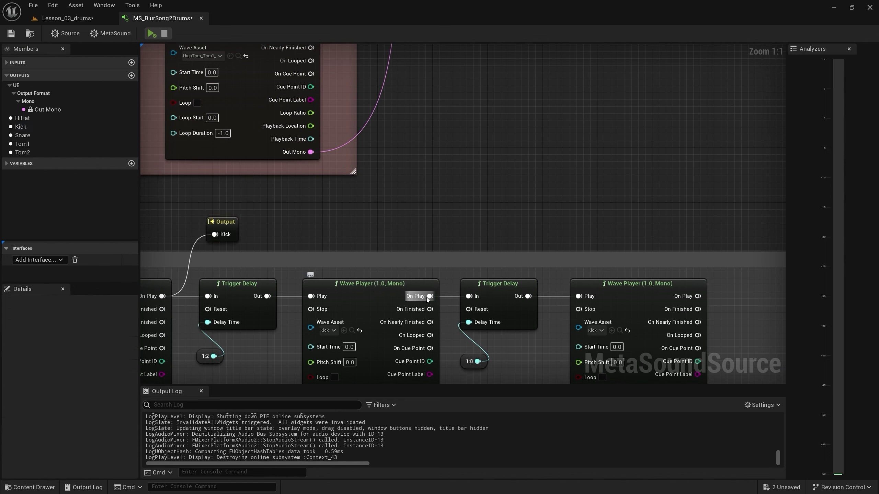
left_click_drag(430, 296, 214, 234)
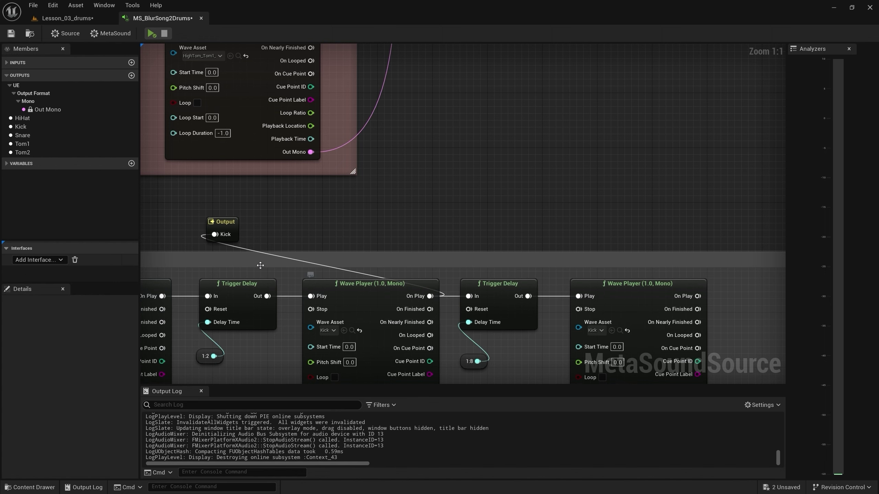
right_click_drag(258, 267, 371, 259)
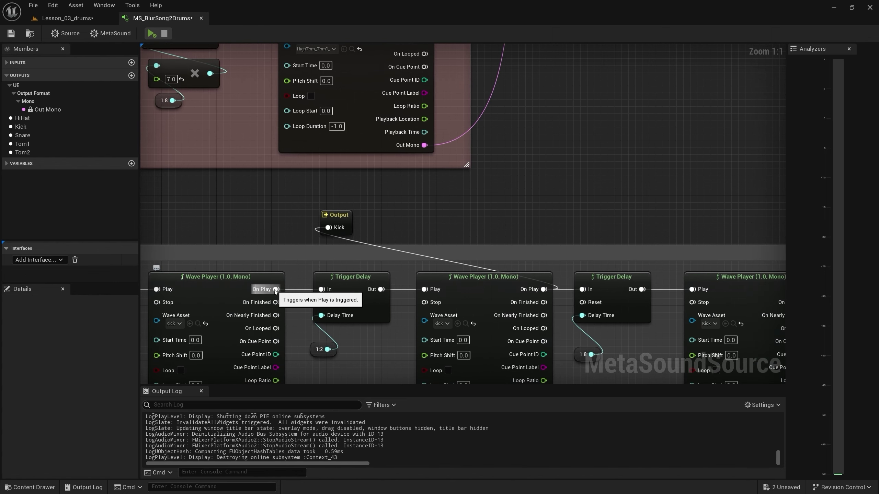
left_click_drag(276, 290, 328, 227)
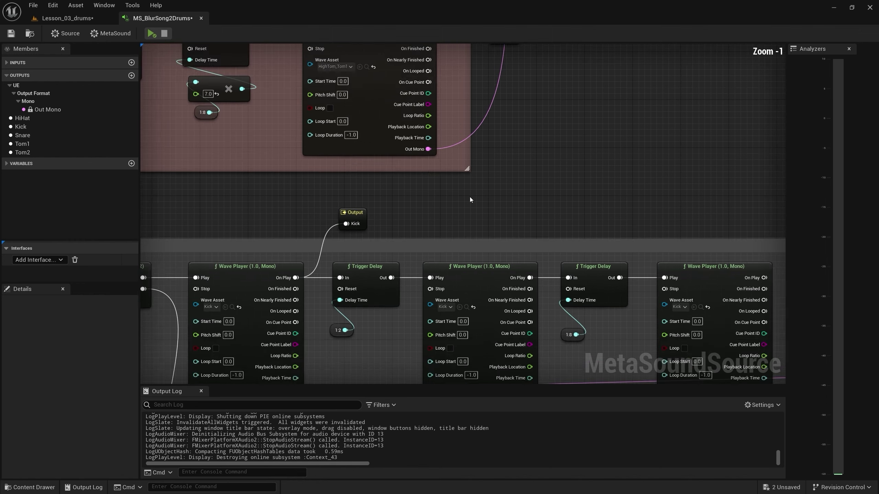
scroll(470, 196, "down", 7)
mouse_move(260, 202)
left_mouse_down()
mouse_move(641, 293)
mouse_move(698, 321)
left_mouse_up()
scroll(395, 241, "up", 3)
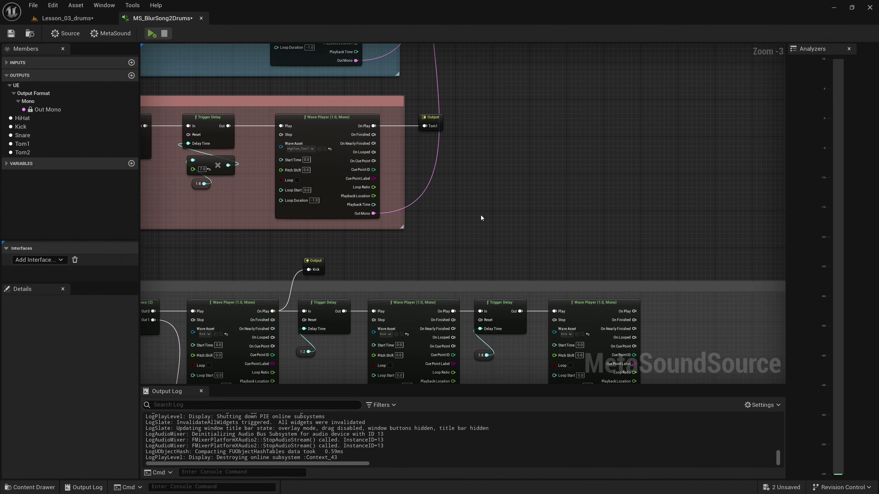
scroll(498, 186, "up", 3)
Add a Trigger Any (8) node and feed its output into the Kick output
right_click(450, 150)
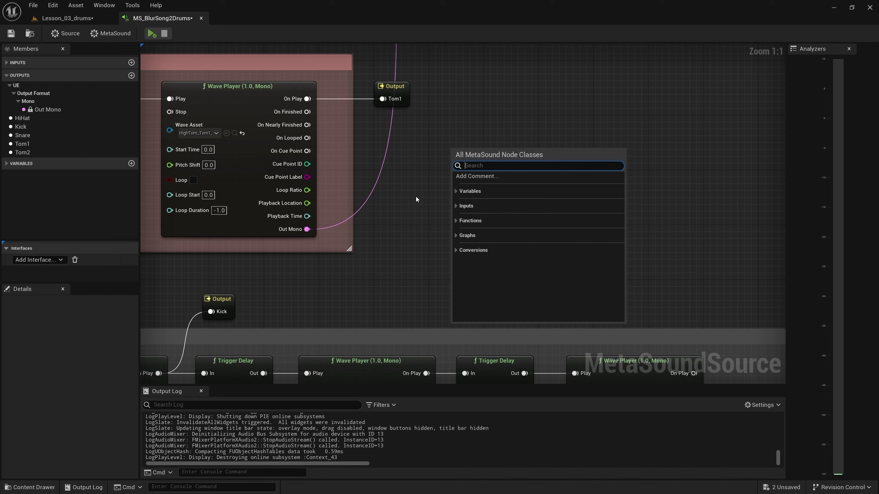
type("trigge")
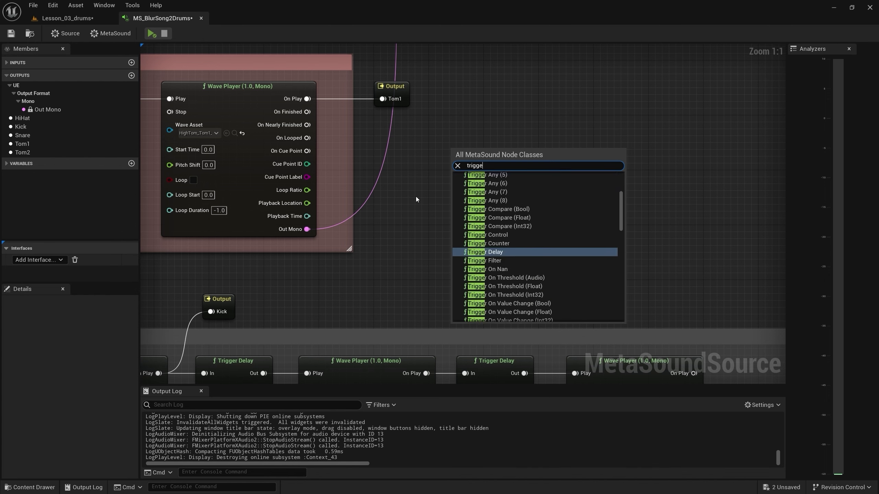
type("r")
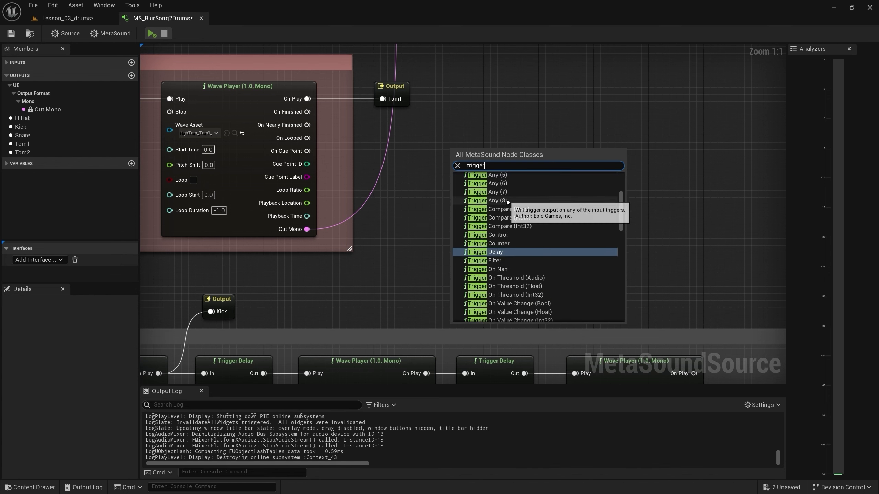
left_click(499, 201)
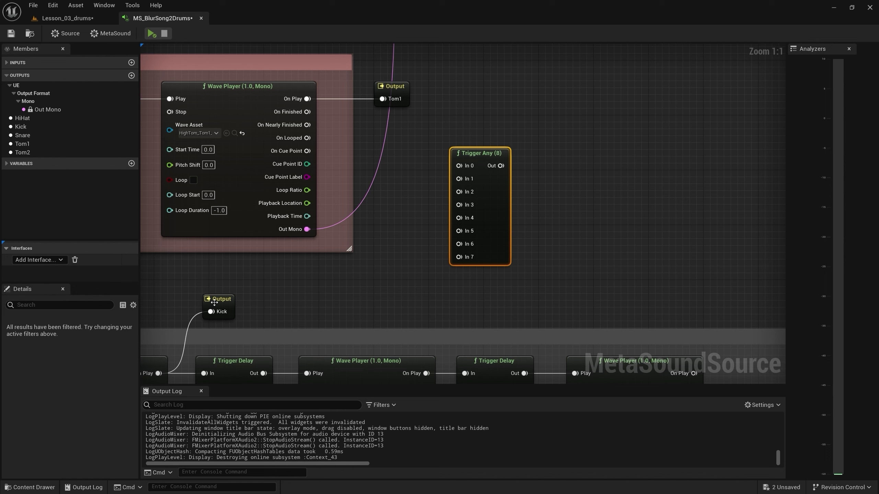
left_click_drag(218, 300, 580, 163)
mouse_move(501, 165)
left_mouse_down()
mouse_move(575, 174)
mouse_move(582, 154)
left_mouse_up()
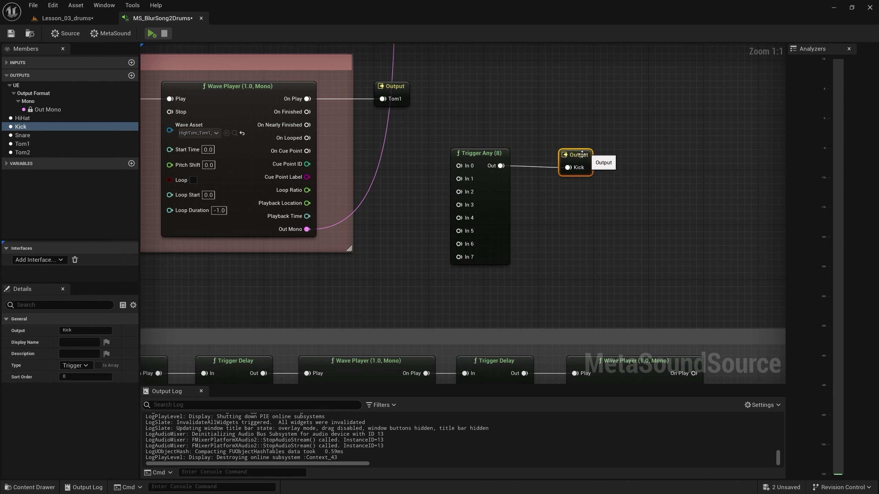
Wire the upper three kick Wave Players' On Play pins into Trigger Any In 0, In 1 and In 2
right_click_drag(191, 351, 283, 324)
left_click_drag(251, 347, 558, 142)
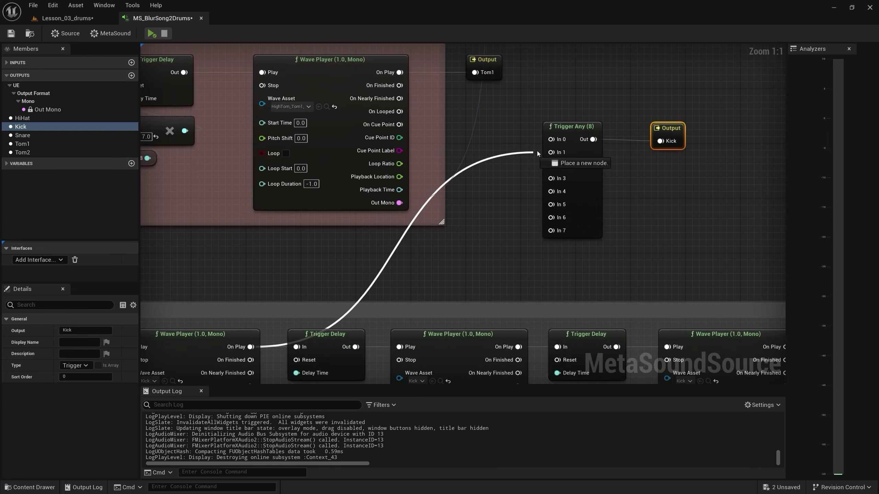
left_click_drag(518, 347, 559, 154)
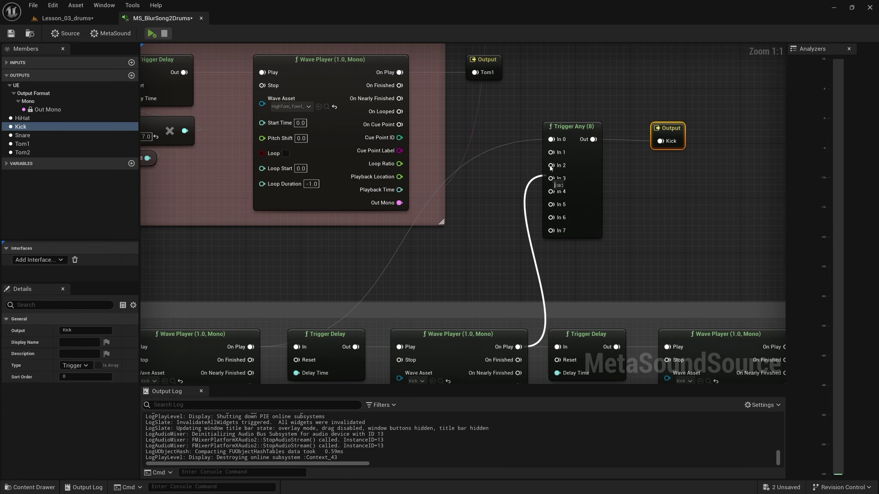
right_click_drag(684, 280, 484, 230)
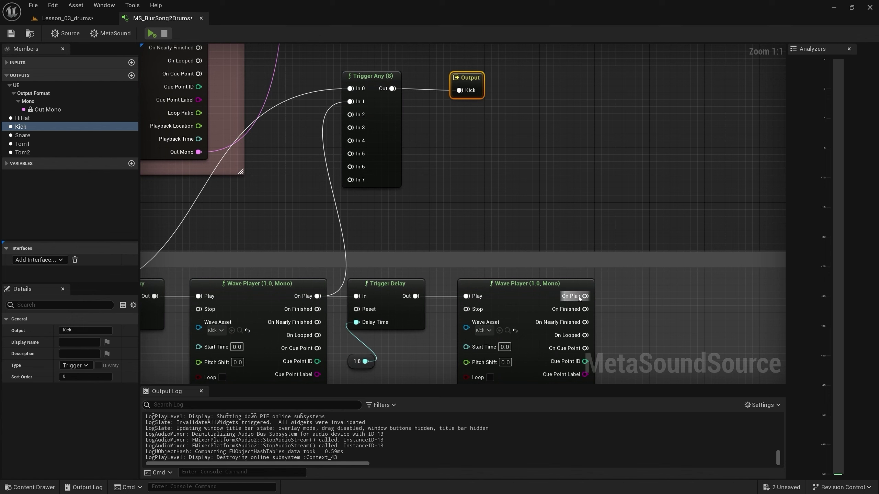
left_click_drag(579, 298, 350, 115)
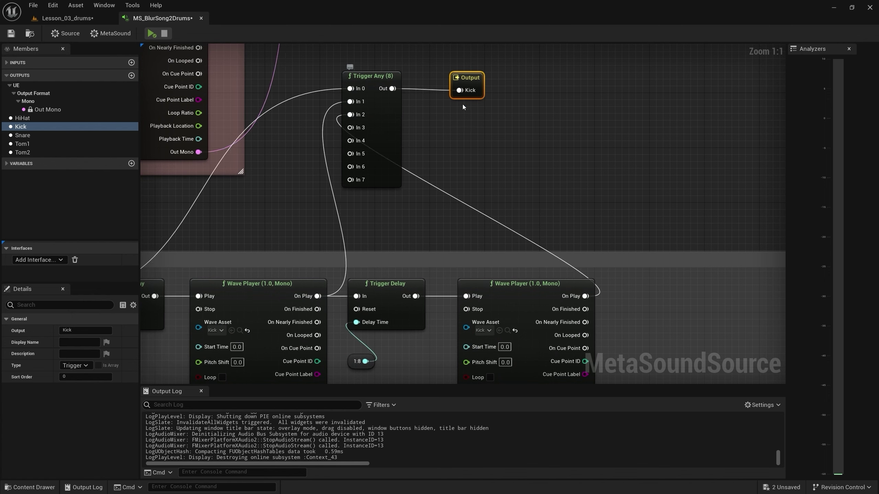
Move Trigger Any and the Kick Output node beside the Wave Players
left_click(385, 86, "ctrl")
left_click_drag(384, 86, 676, 143)
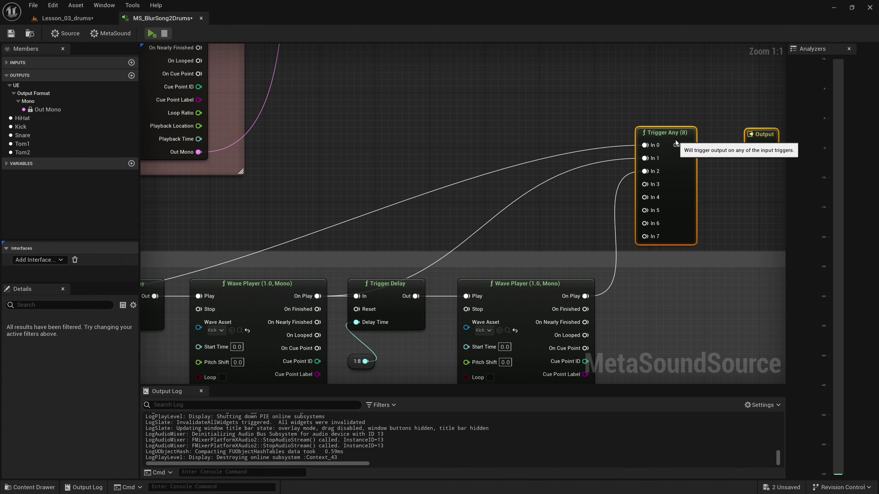
right_click_drag(676, 142, 550, 124)
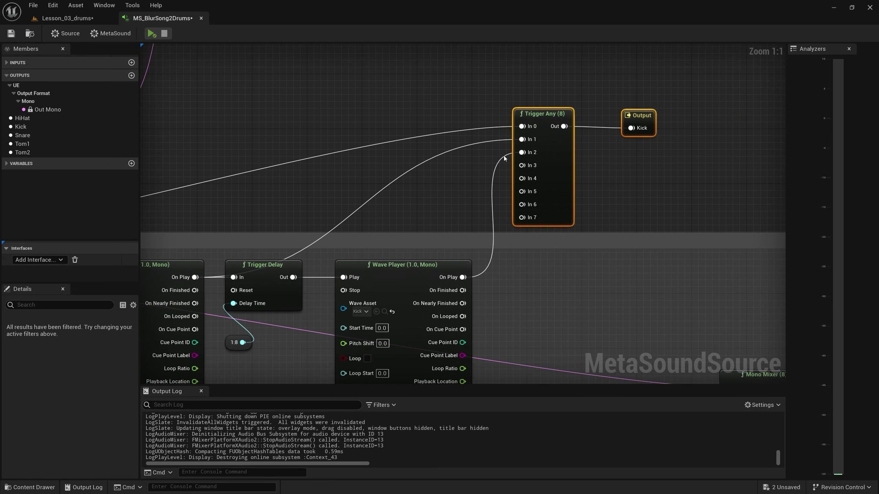
scroll(504, 159, "down", 3)
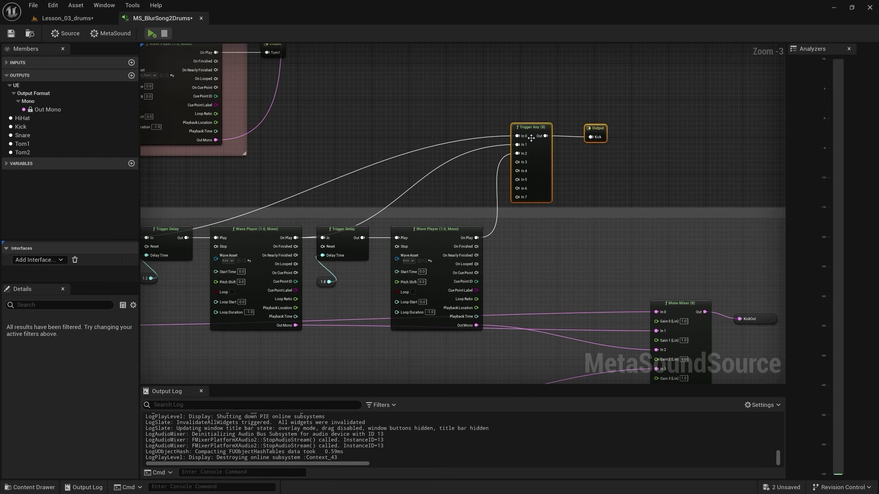
left_click_drag(531, 138, 564, 231)
right_click_drag(495, 253, 467, 128)
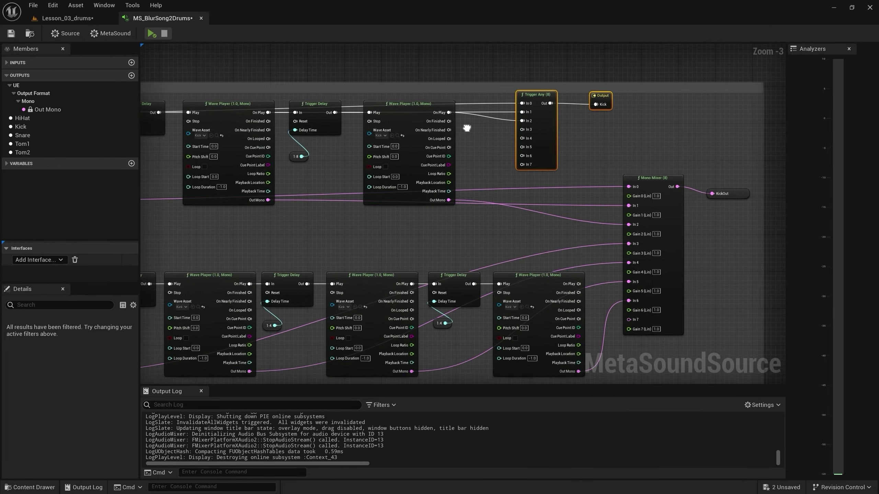
scroll(483, 159, "down", 2)
scroll(416, 184, "up", 1)
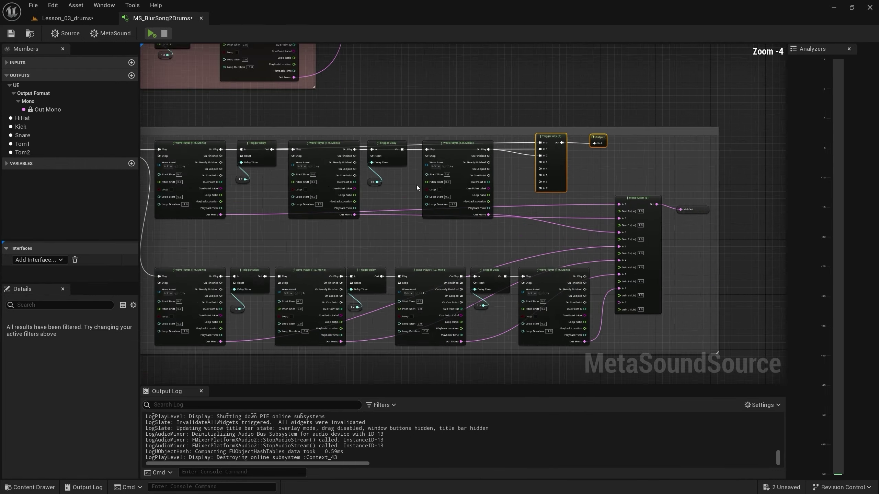
scroll(417, 185, "up", 1)
Wire the four lower-row Wave Players' On Play pins into Trigger Any In 3 through In 6
right_click_drag(198, 285, 294, 270)
left_click_drag(247, 295, 682, 141)
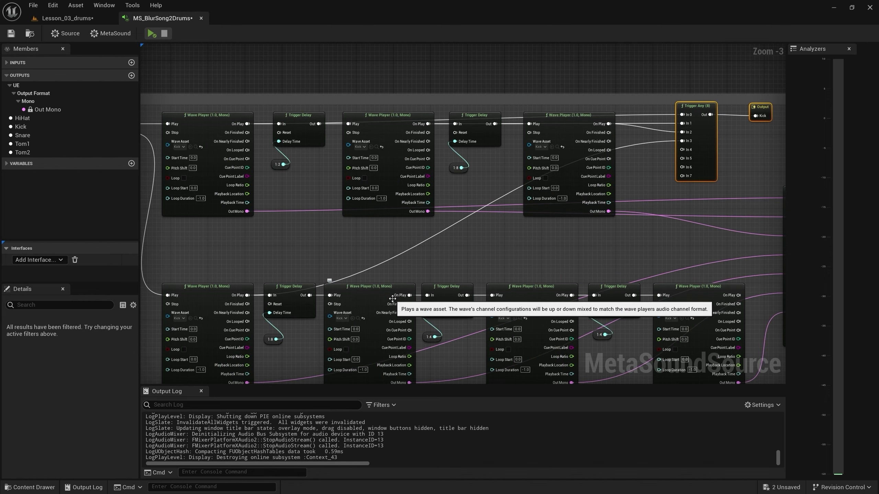
left_click_drag(409, 295, 689, 153)
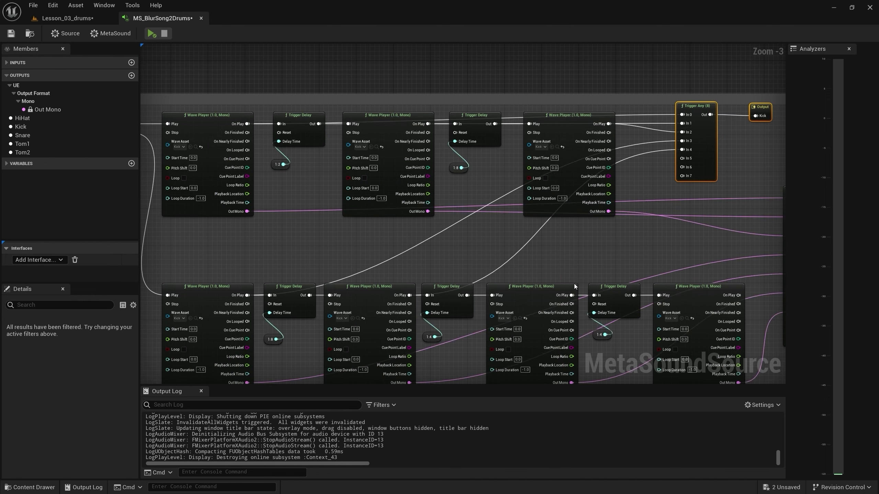
left_click_drag(571, 296, 684, 160)
left_click_drag(739, 295, 672, 175)
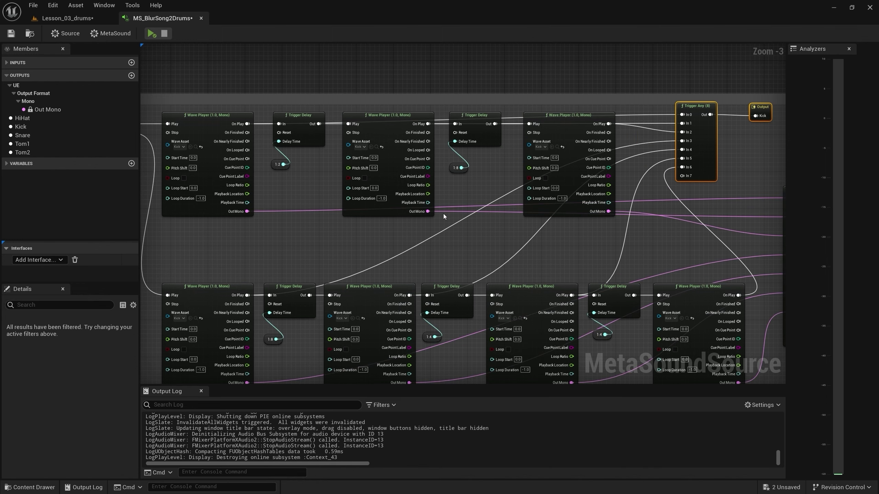
scroll(452, 200, "down", 3)
scroll(477, 221, "up", 2)
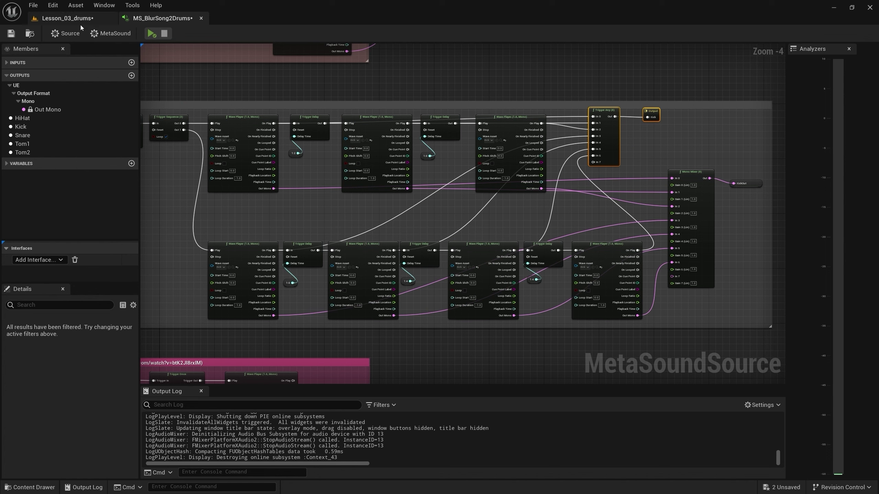
Save MS_BlurSong2Drums, play Lesson_03_drums walking to the drums, then reopen the sound graph
left_click(12, 34)
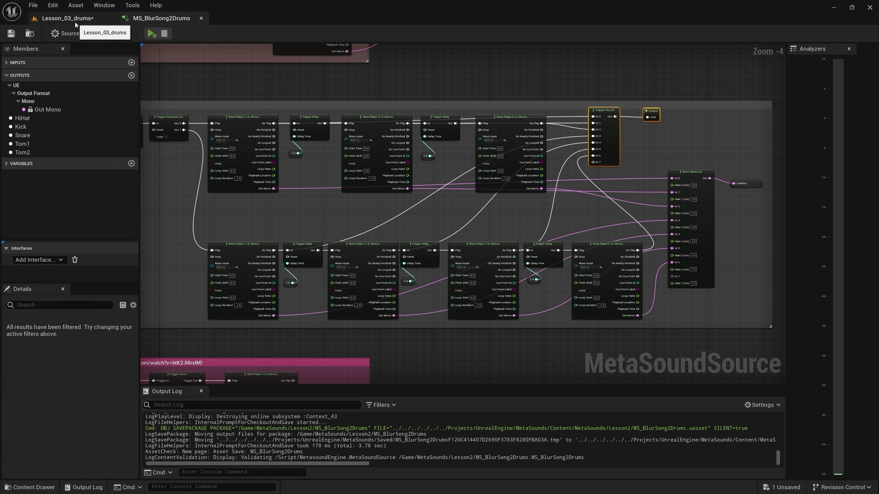
left_click(67, 18)
left_click(213, 33)
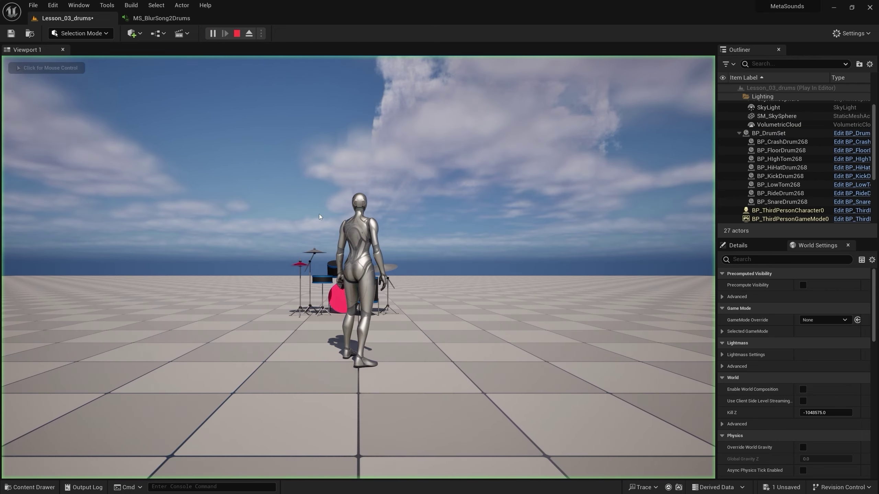
key("w")
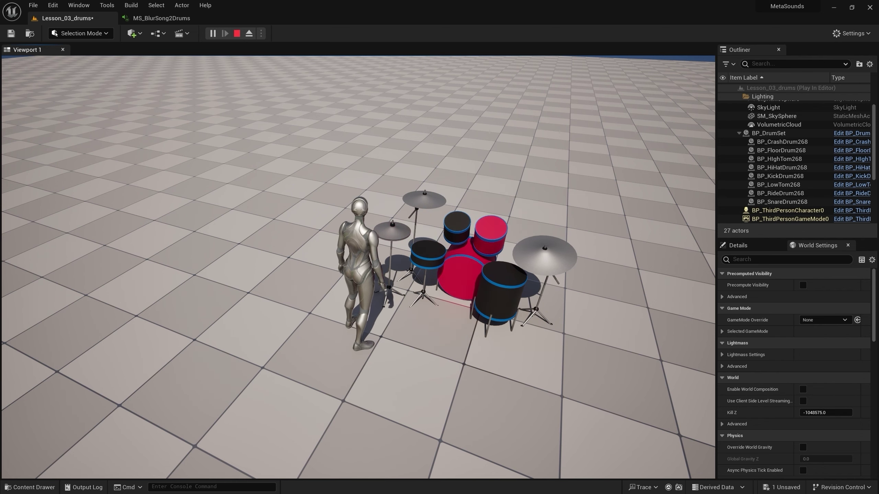
key("Escape")
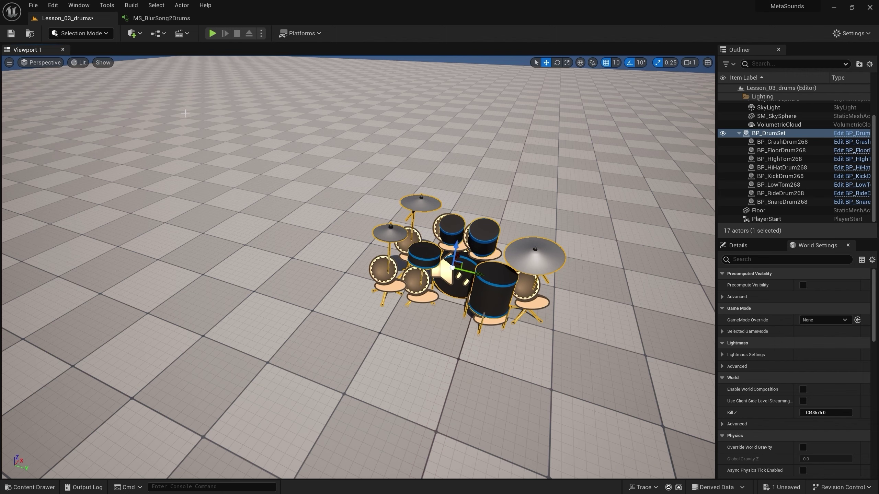
left_click(143, 21)
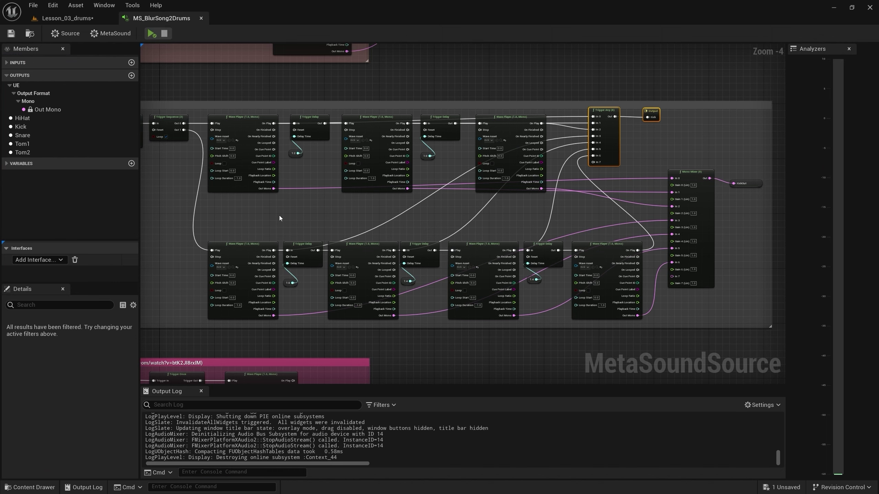
Duplicate the Hi Hat group and place the copy above the original
right_click_drag(293, 214, 294, 381)
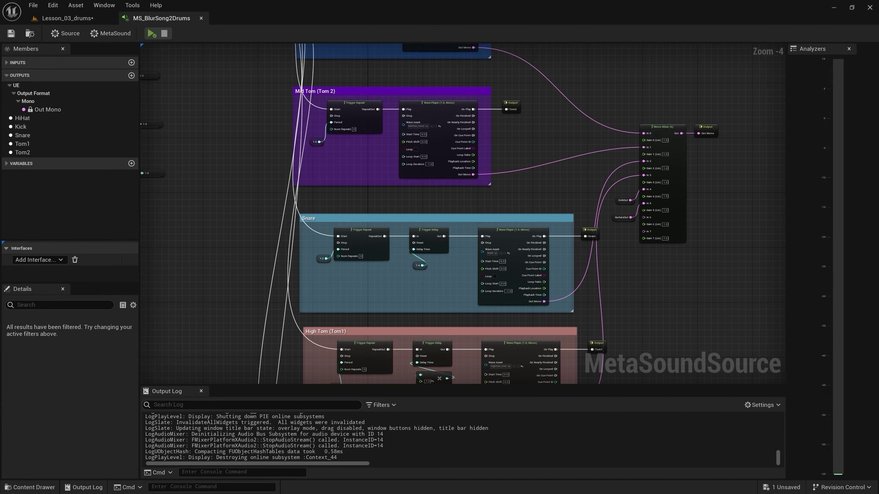
right_click_drag(294, 138, 273, 377)
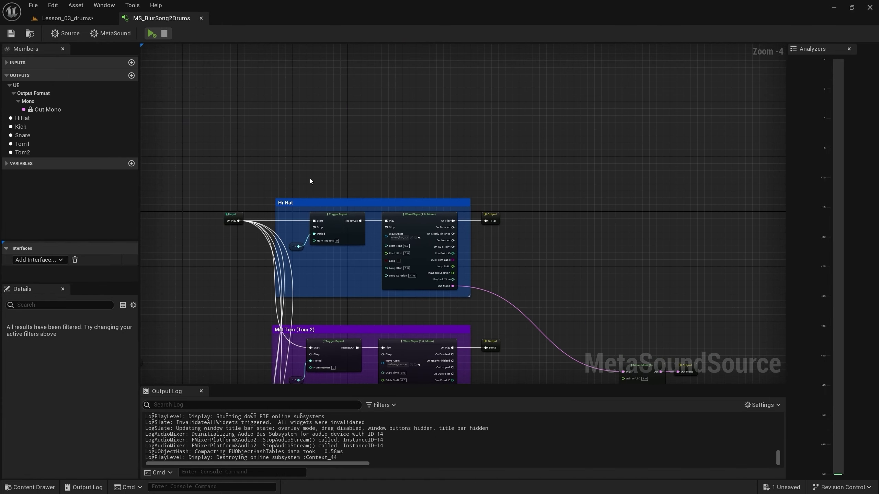
scroll(304, 182, "up", 1)
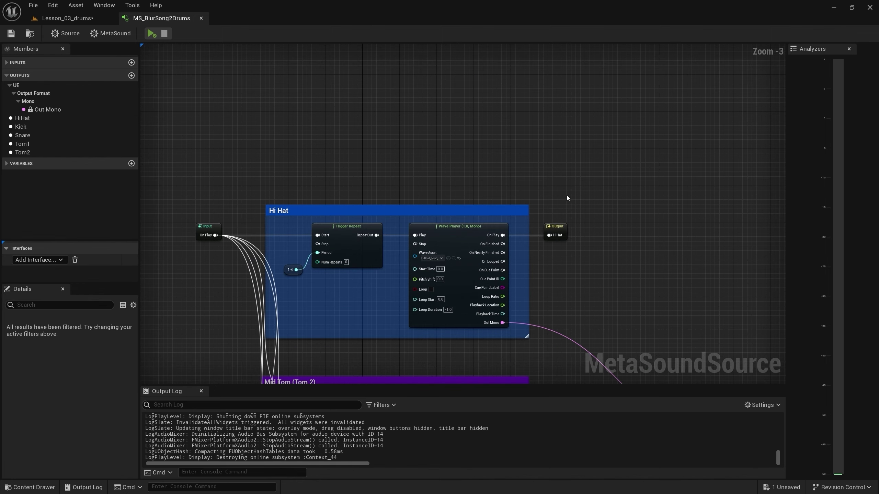
left_click_drag(521, 170, 298, 351)
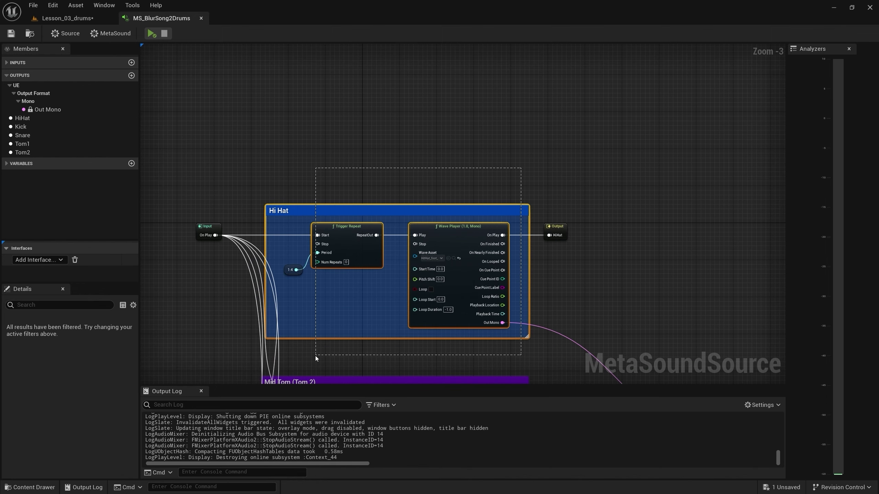
right_click_drag(278, 153, 299, 212)
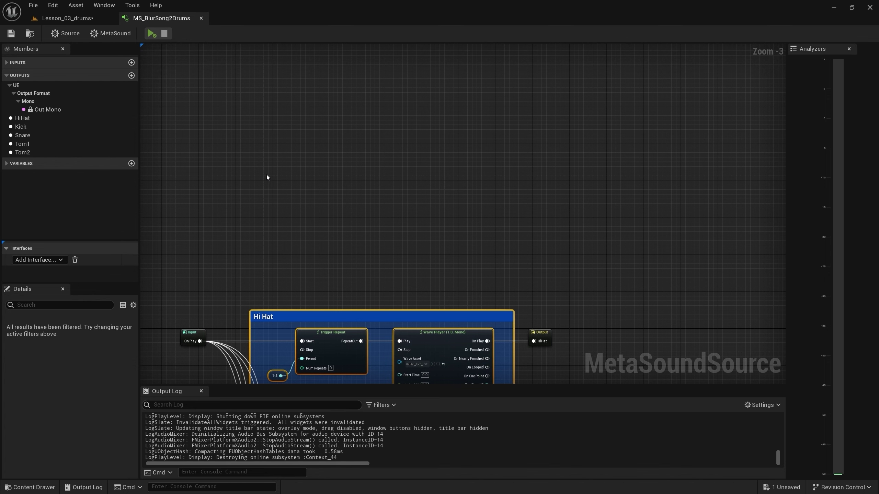
key("ctrl+v")
left_click_drag(259, 152, 300, 166)
scroll(271, 168, "up", 2)
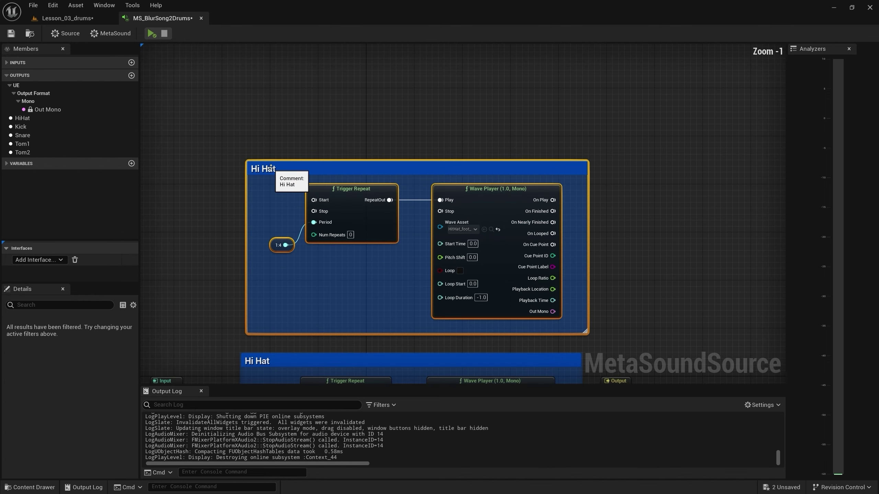
Rename the copied group's comment to Floor and colour it red
double_click(277, 169)
type("Floo")
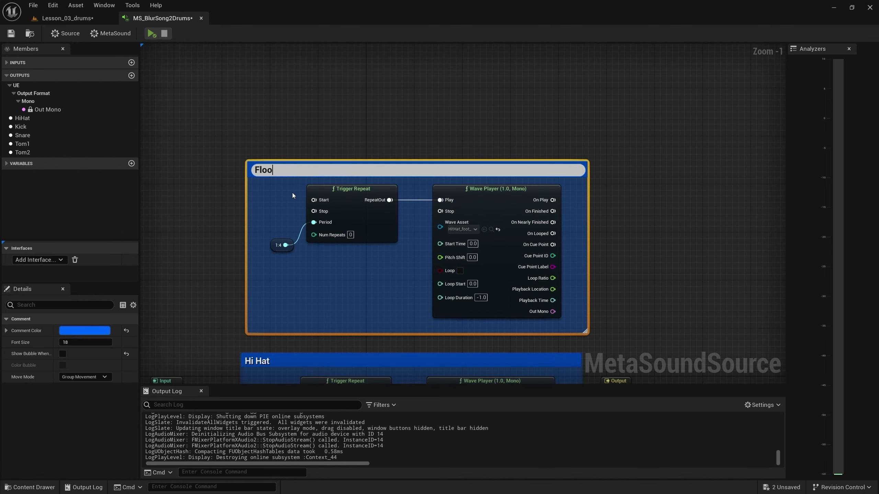
type("r")
key("Return")
left_click(85, 331)
left_click(153, 333)
Set the copied Wave Player's sound to FloorTom_Tom3
left_click(462, 230)
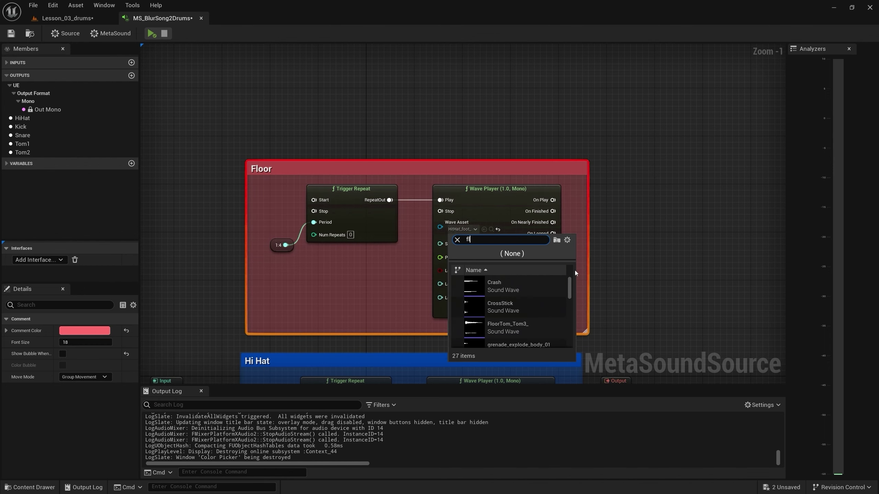
type("floo")
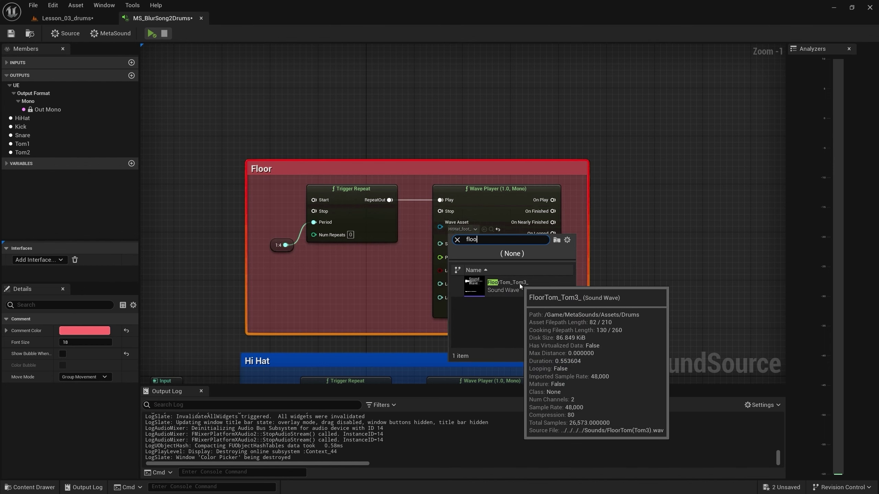
left_click(520, 284)
Add a Trigger output named Floor and wire the Floor player's On Play into it
left_click(131, 76)
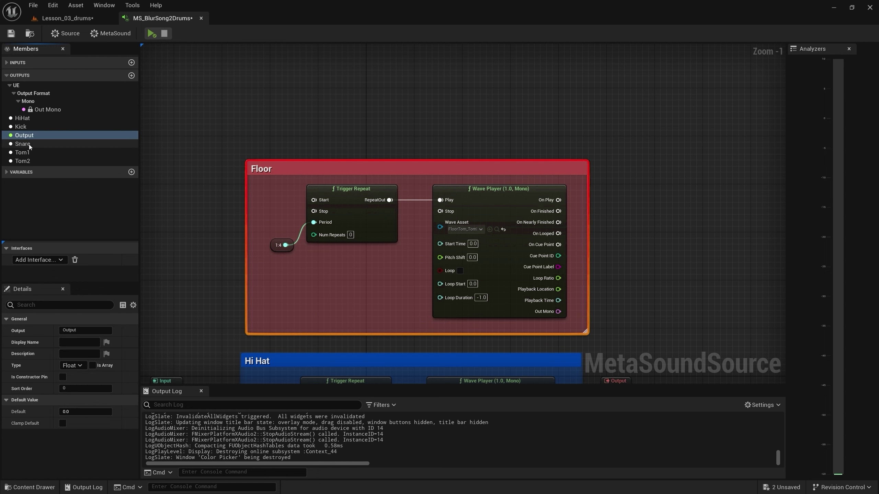
left_click(75, 330)
double_click(76, 331)
type("Floor")
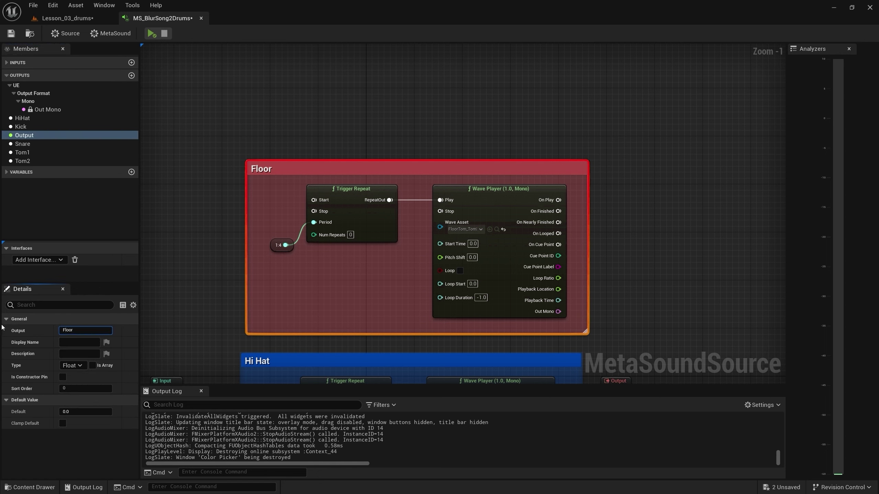
key("Return")
left_click(78, 367)
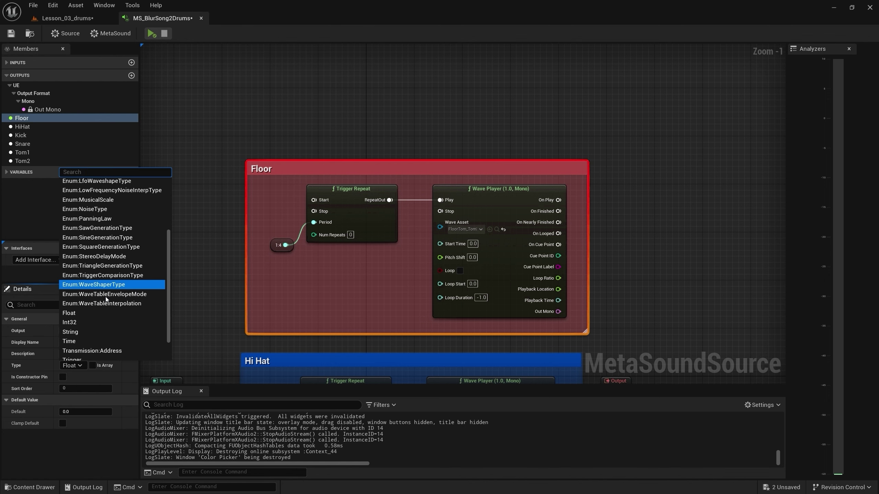
scroll(106, 299, "down", 3)
left_click(72, 327)
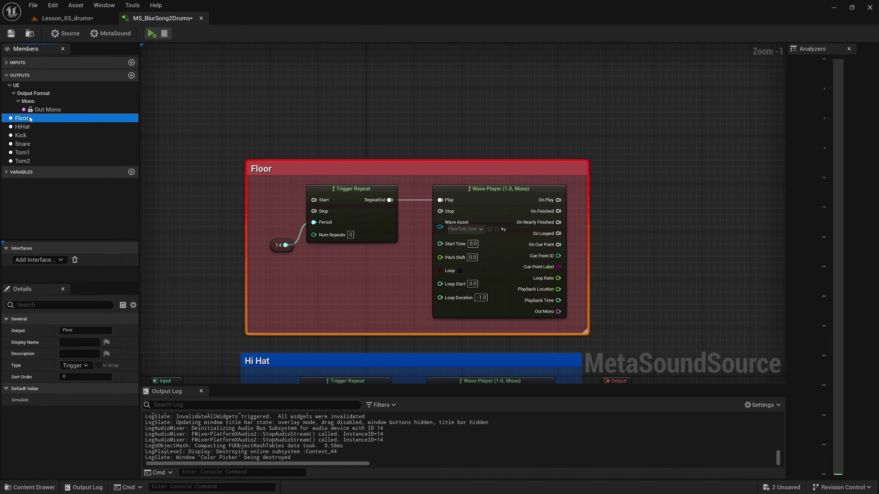
left_click_drag(623, 189, 625, 189)
left_click_drag(558, 200, 630, 202)
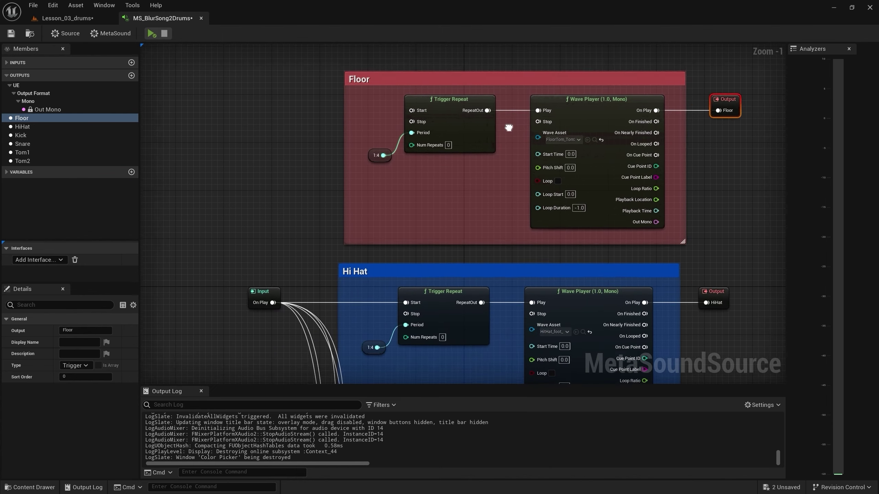
Route the graph input's On Play into Floor's Trigger Repeat Start and save
right_click_drag(506, 129, 491, 131)
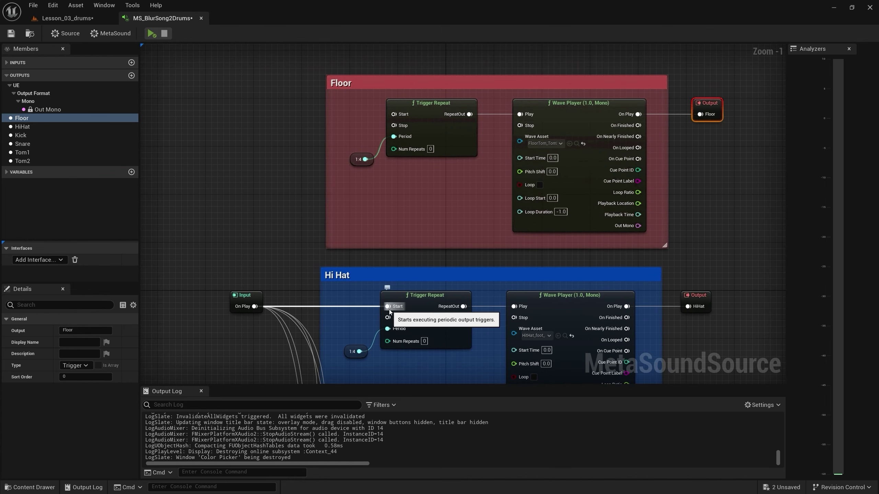
left_click(388, 307, "alt")
left_click_drag(255, 306, 394, 120)
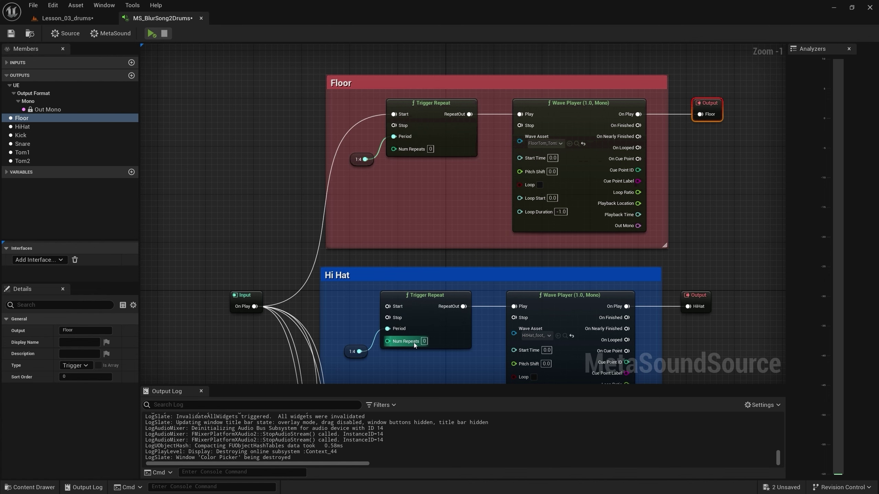
scroll(593, 178, "up", 1)
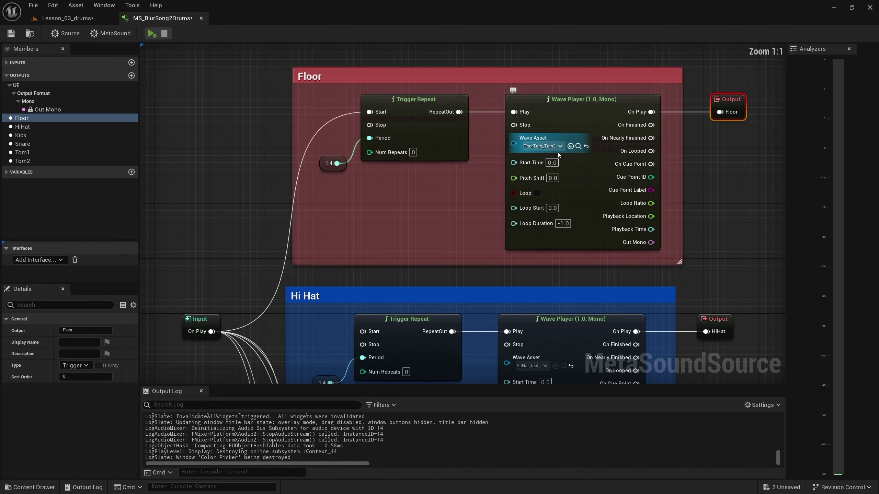
right_click_drag(536, 315, 536, 263)
right_click_drag(482, 202, 458, 259)
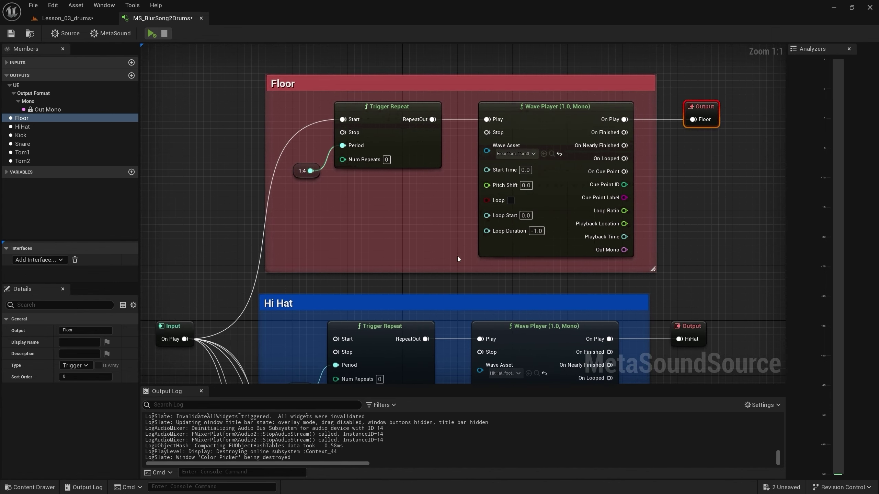
left_click(8, 35)
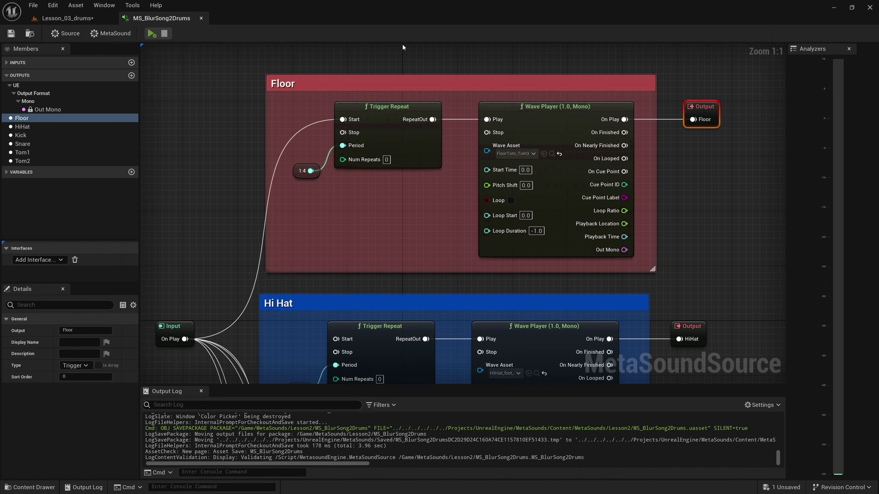
left_click(108, 18)
left_click(211, 33)
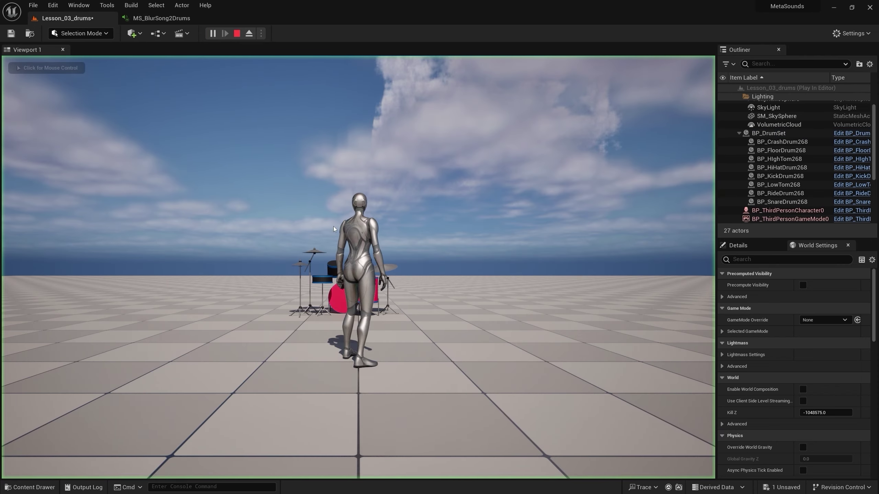
key("w")
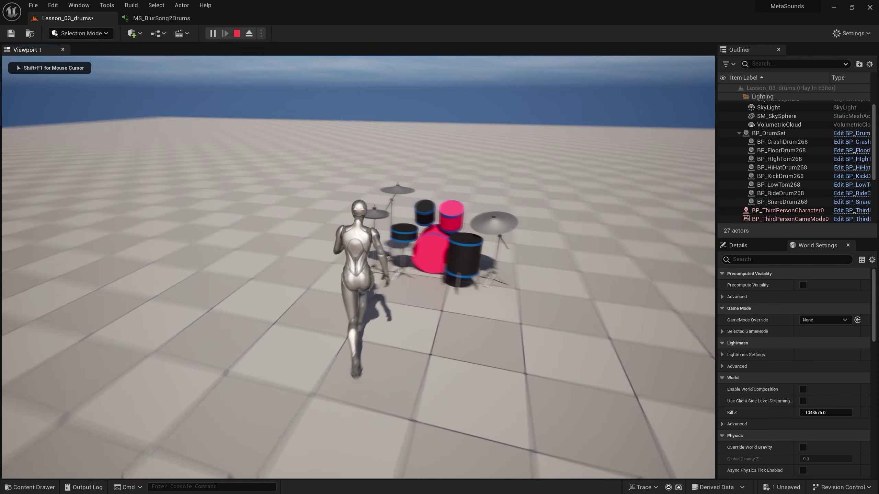
key("w")
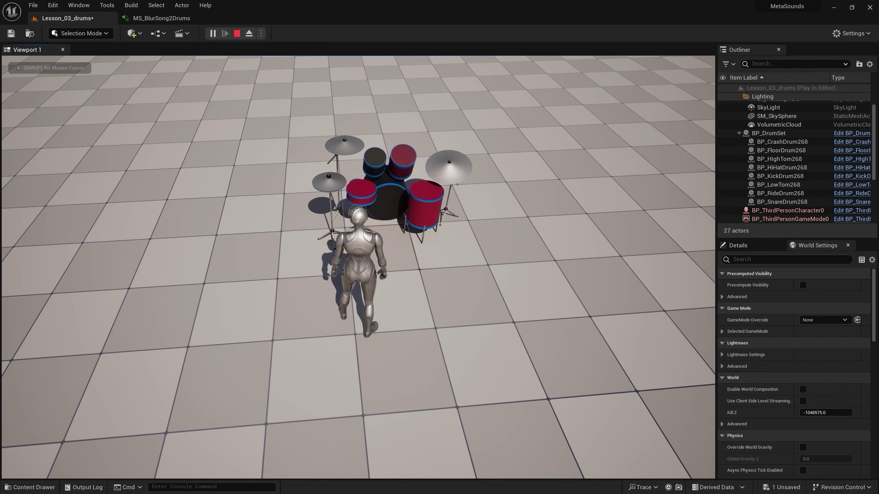
key("w")
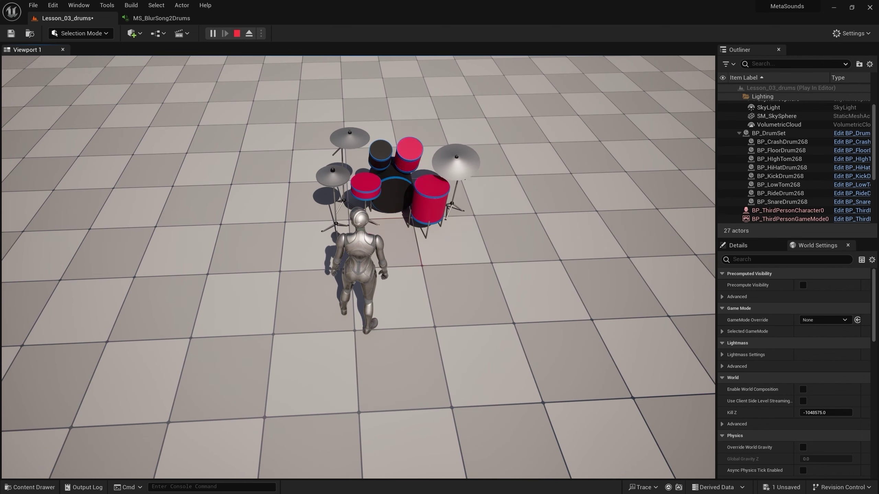
key("Escape")
left_click(161, 18)
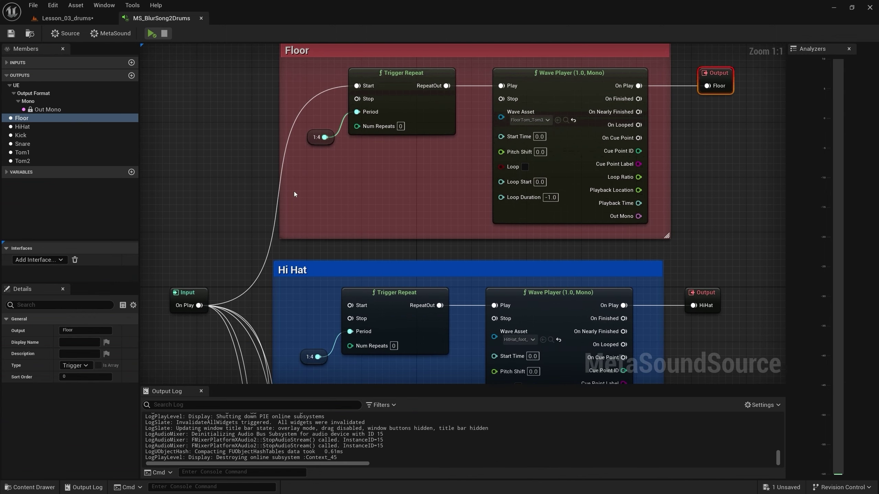
Add a Trigger Select (2) from On Play, Out 0 to Floor Start, Out 1 to Hi Hat Start
right_click_drag(218, 264, 296, 265)
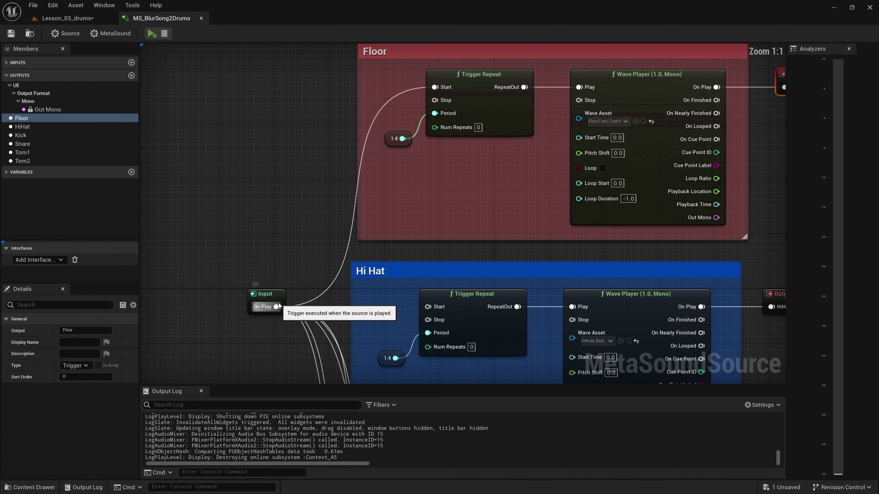
left_click_drag(279, 304, 308, 222)
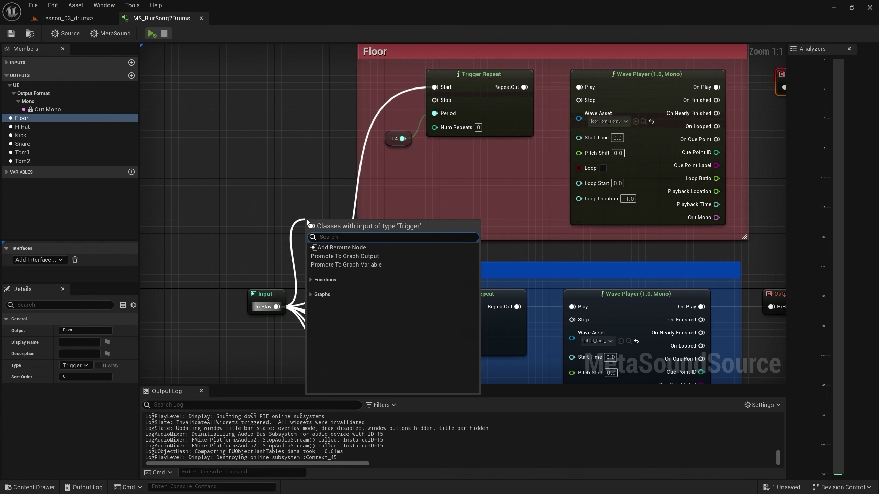
type("selec")
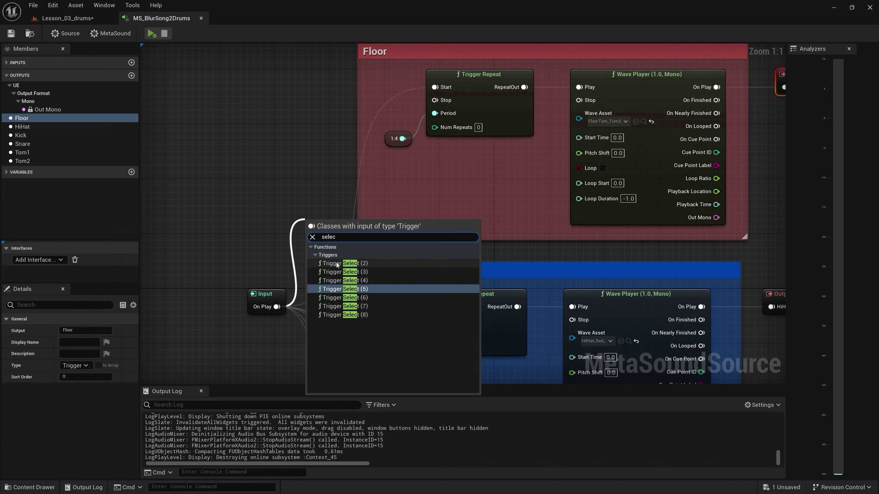
left_click(346, 263)
left_click_drag(372, 238, 434, 87)
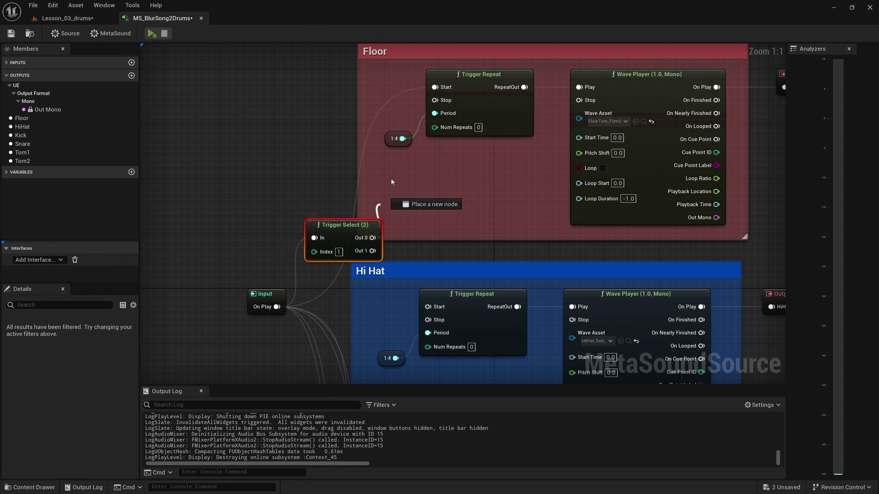
left_click_drag(372, 251, 428, 306)
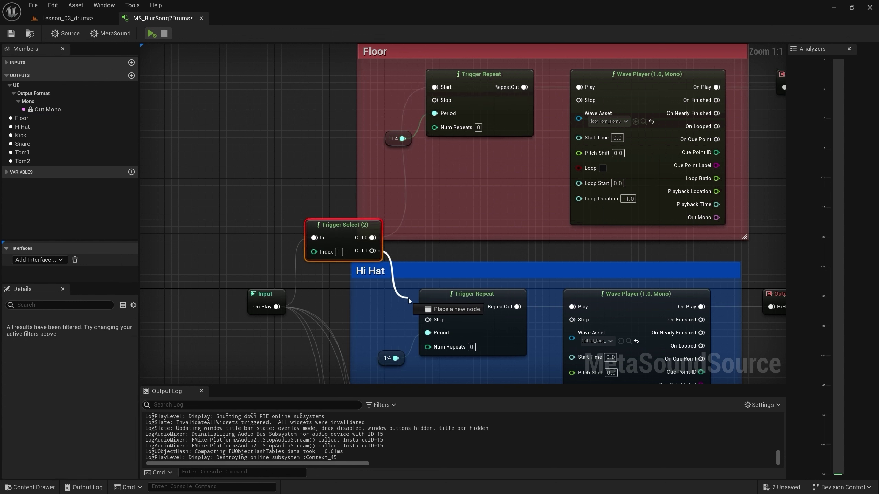
left_click_drag(333, 226, 288, 192)
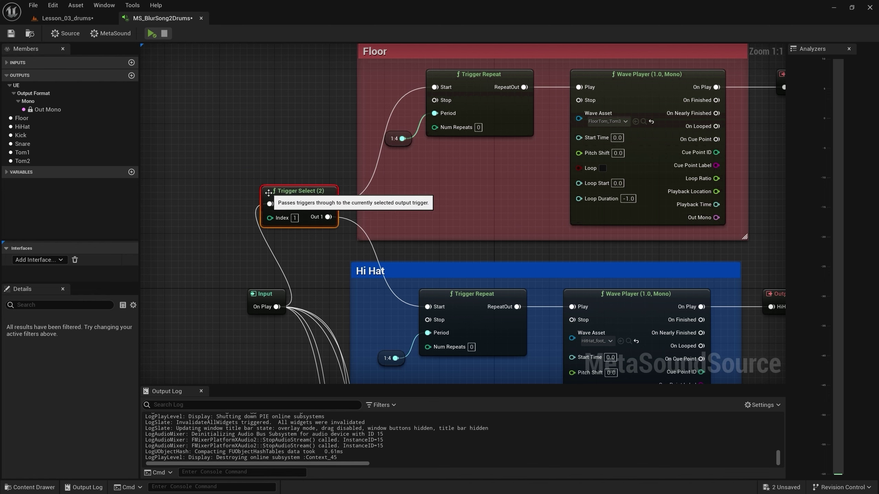
Bring the Floor group into view, clear the selection, and save the MetaSound
scroll(266, 192, "up", 3)
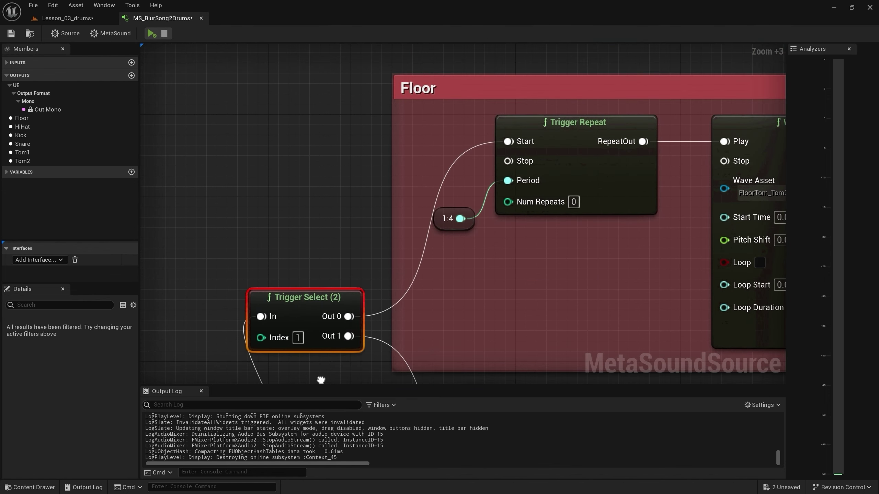
right_click_drag(314, 252, 309, 351)
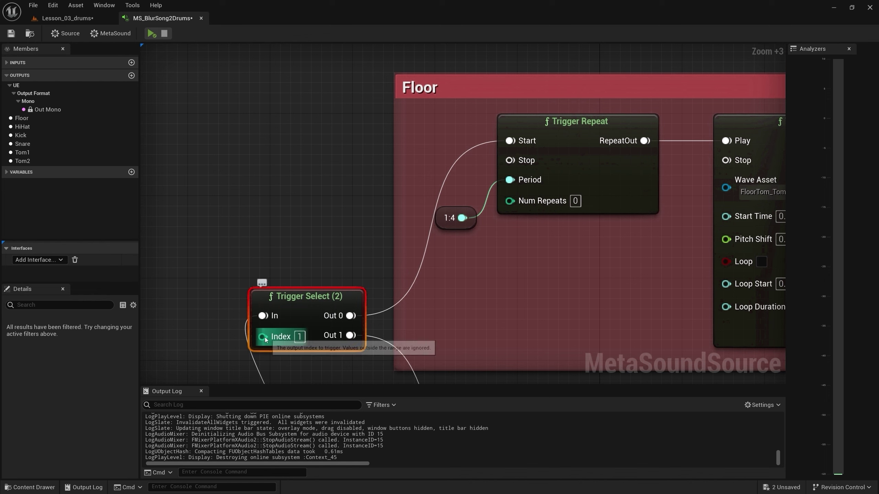
left_click_drag(263, 337, 200, 282)
key("Escape")
left_click(261, 222)
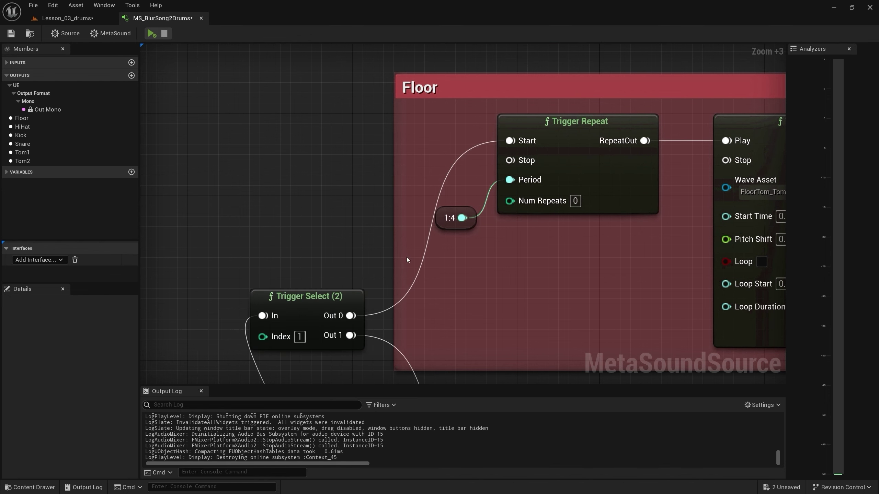
left_click(11, 34)
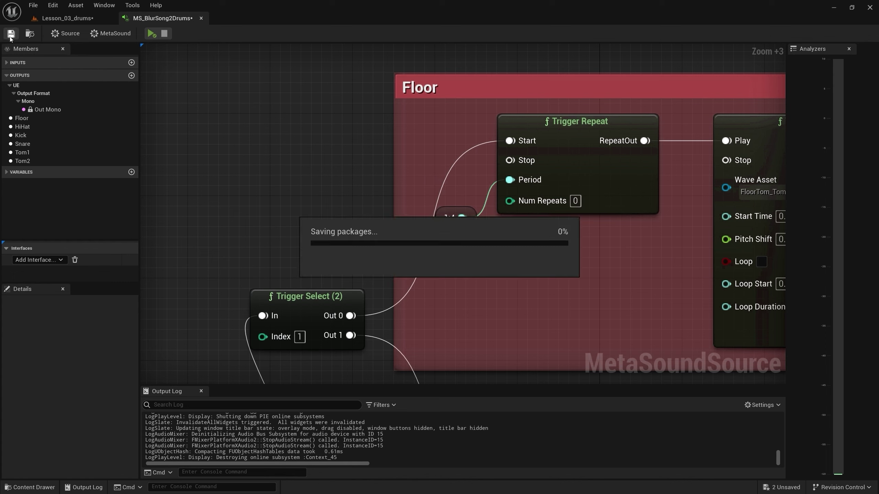
Play the Lesson_03_drums level, walk up to the drum set to listen, then stop
left_click(81, 19)
left_click(213, 34)
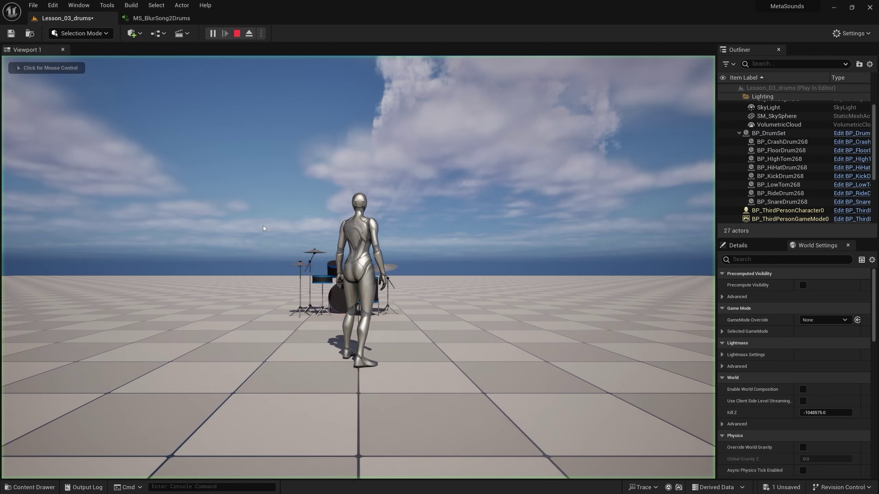
left_click(263, 229)
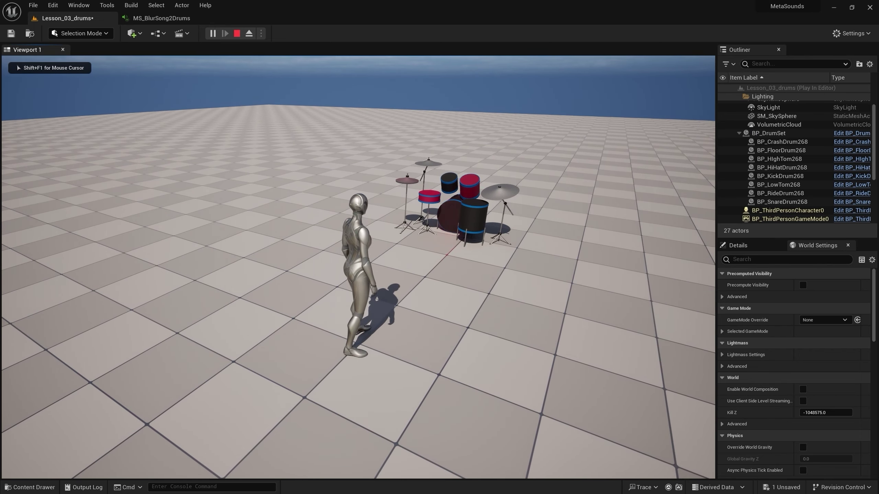
key("w")
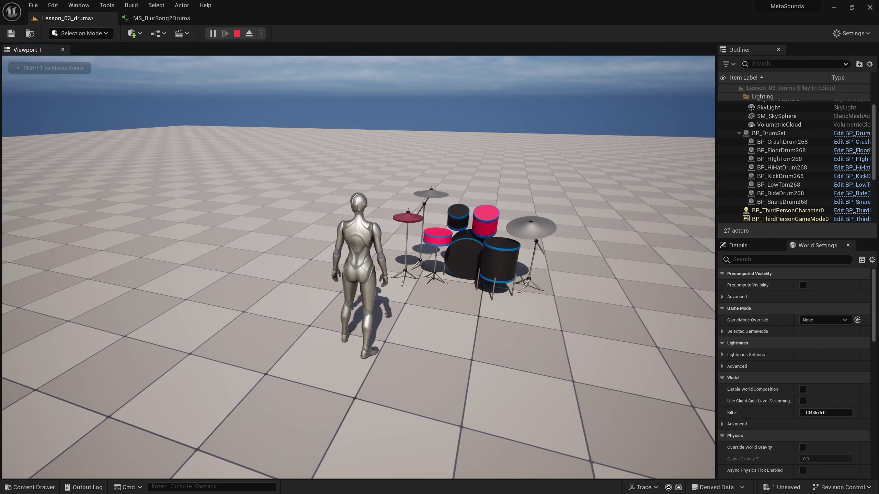
key("w")
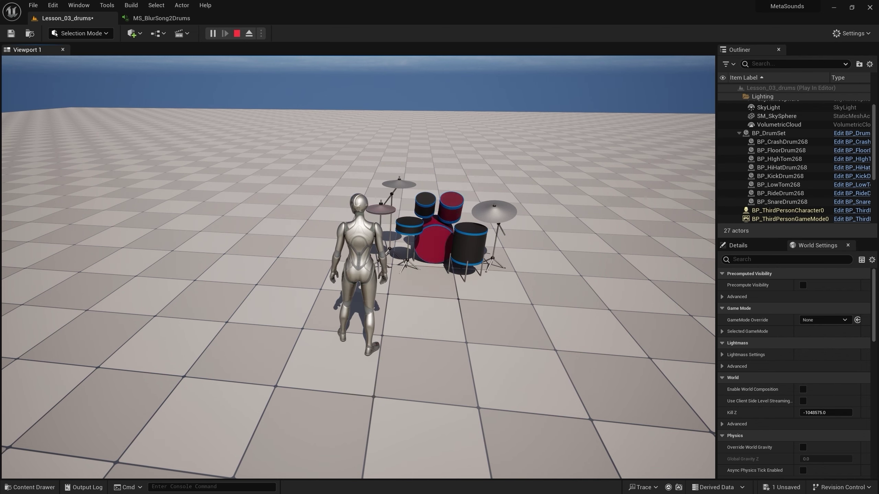
key("Escape")
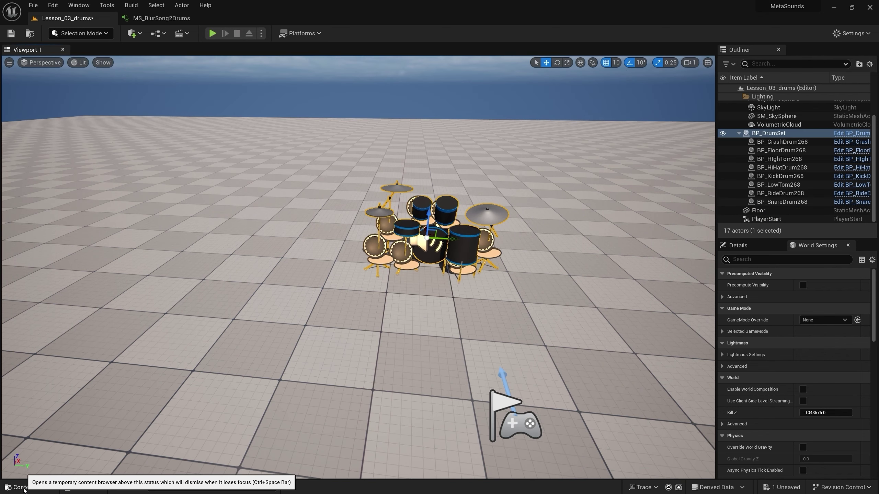
Open BP_DrumSet and frame the drum kit in the Blueprint viewport
left_click(850, 134)
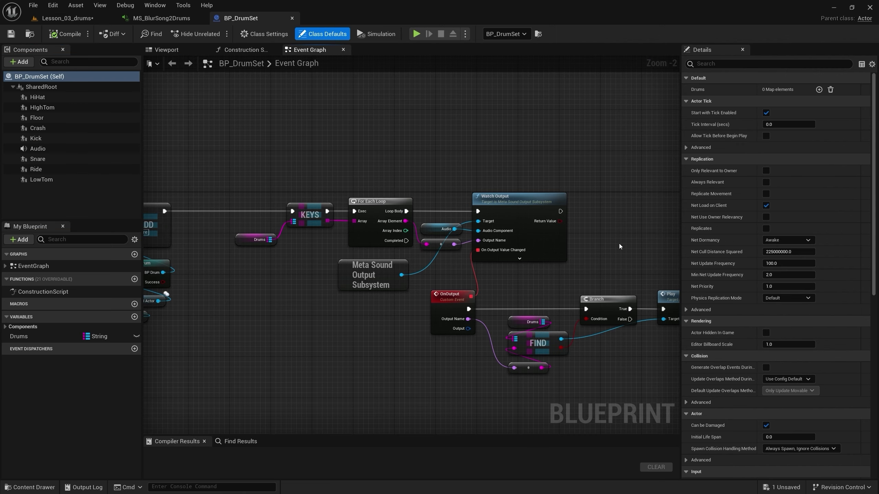
left_click(159, 50)
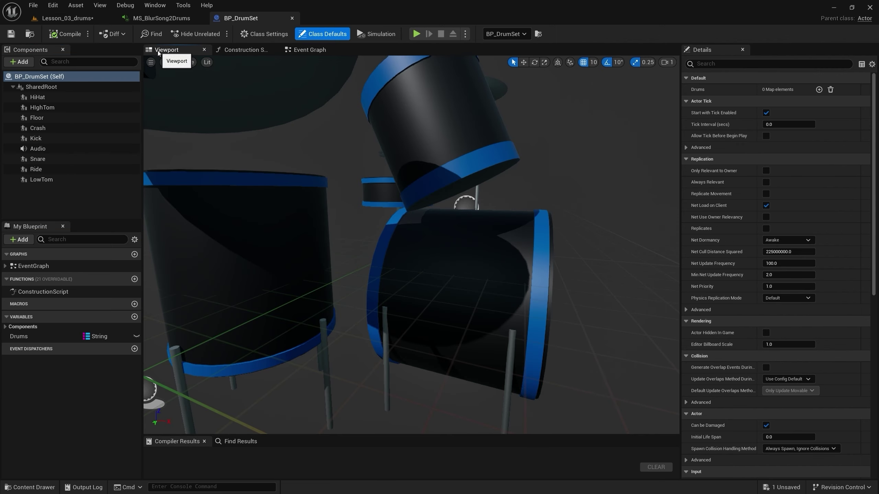
key("f")
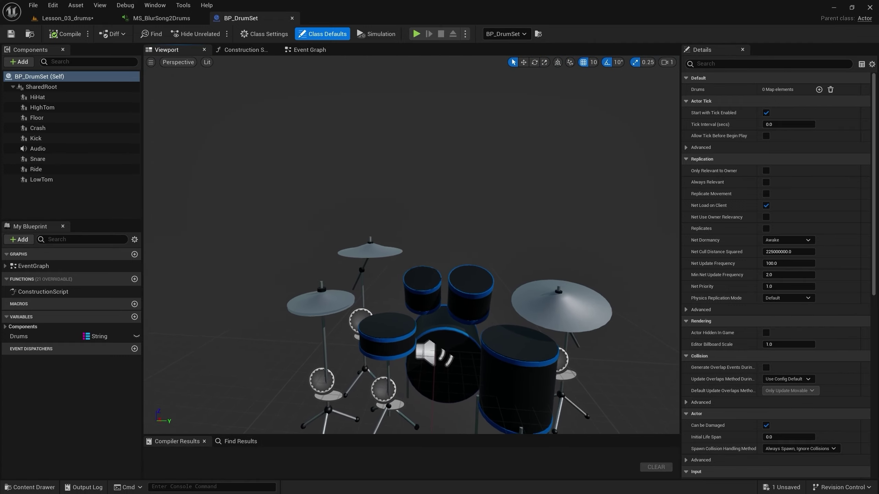
Add a Text Render component raised to Z 130 and rotated 180° to face forward
left_click(19, 61)
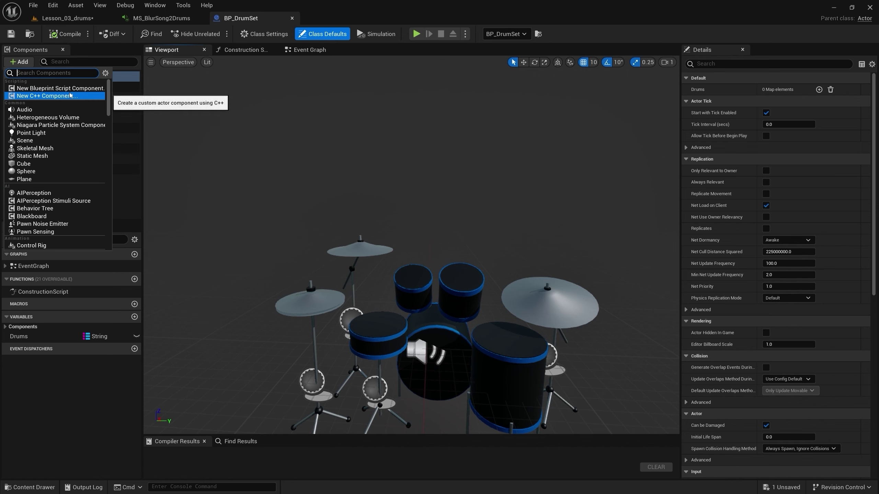
type("text")
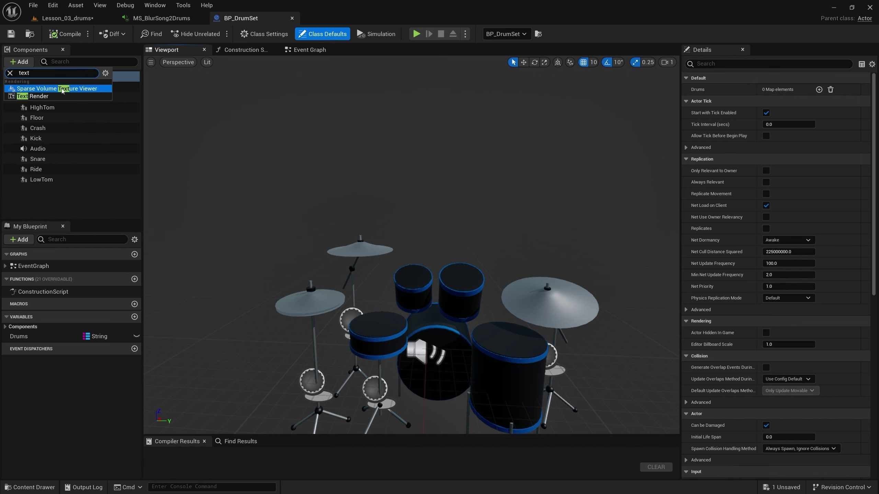
left_click(57, 96)
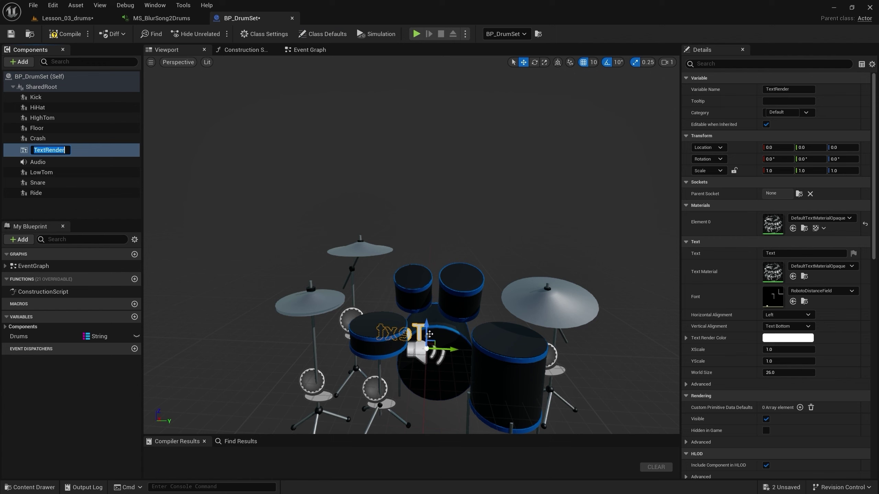
left_click_drag(430, 333, 428, 162)
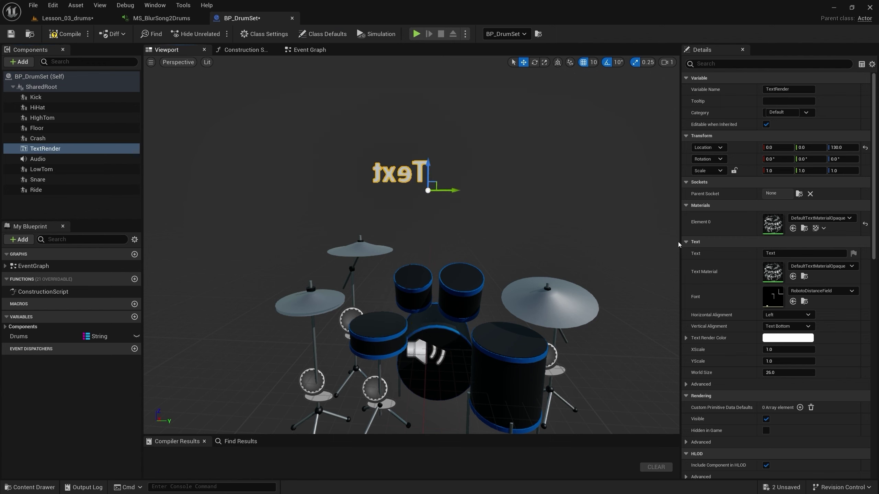
key("e")
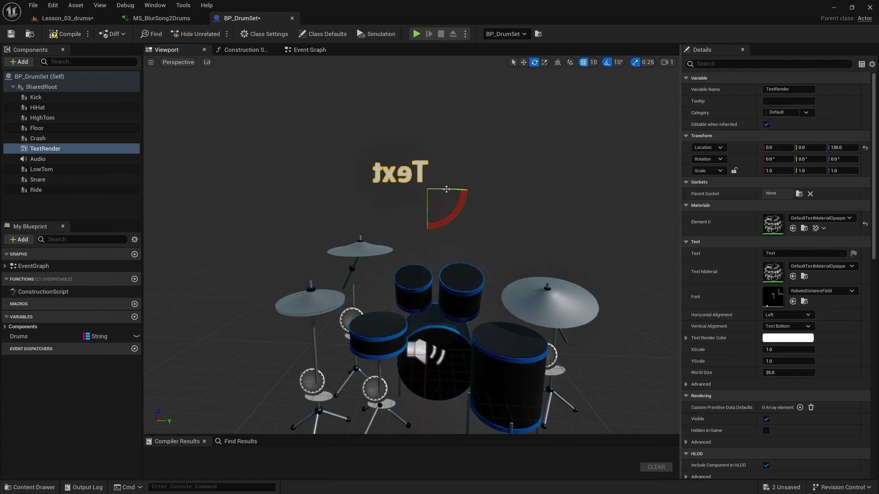
left_click_drag(446, 187, 498, 225)
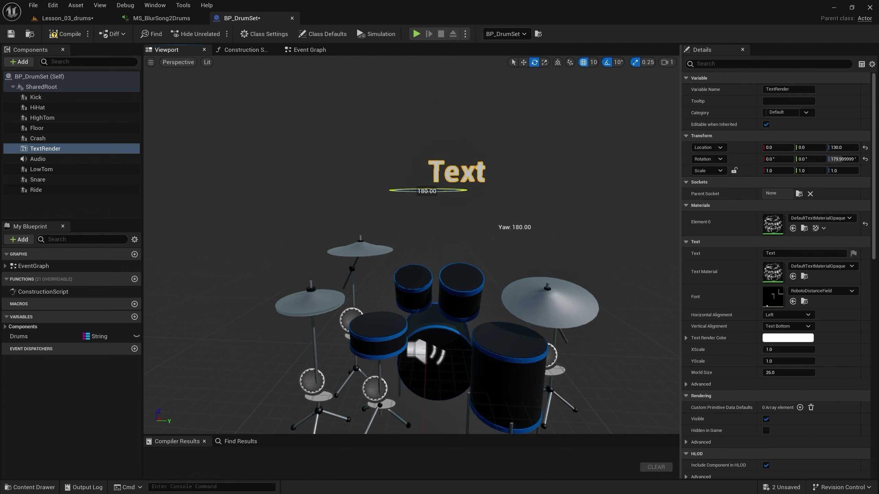
Centre the text horizontally, set it to 'Song name', and compile and save
left_click(777, 315)
left_click(775, 333)
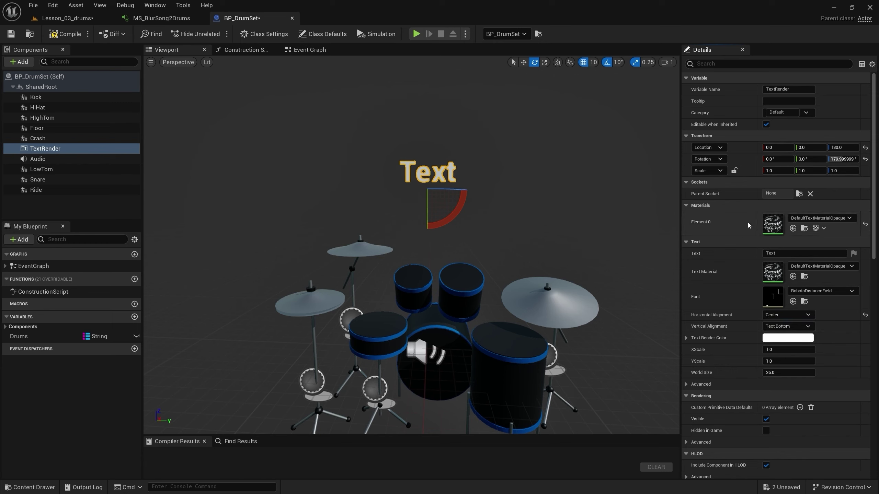
left_click(789, 253)
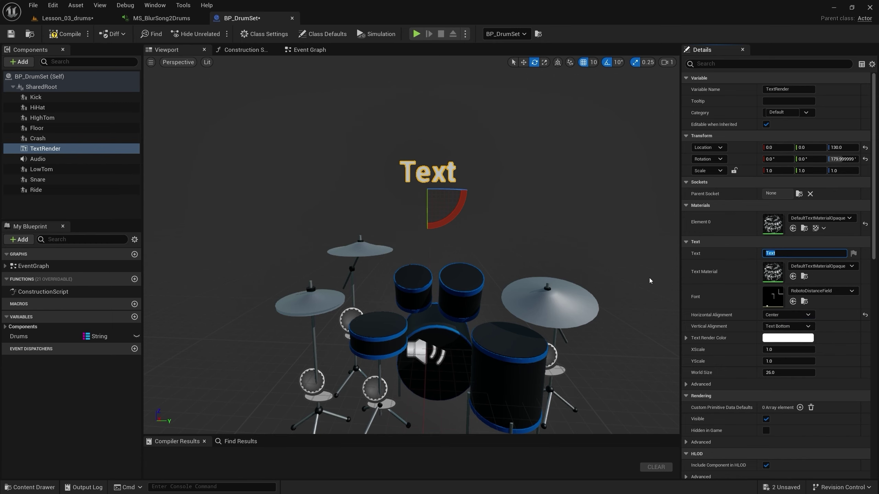
type("Song")
type(" name")
key("Return")
key("ctrl+s")
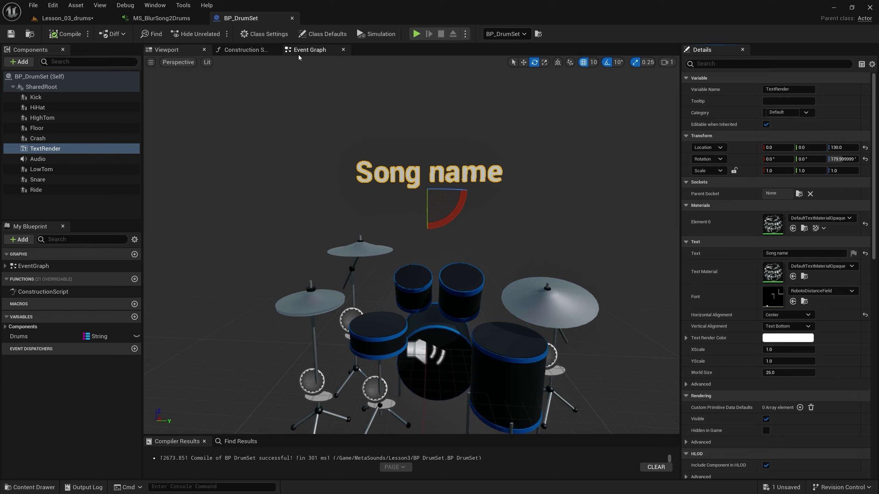
In the Event Graph, add a Set Sound node on the Audio component, executed from Event BeginPlay
left_click(298, 55)
scroll(569, 147, "down", 4)
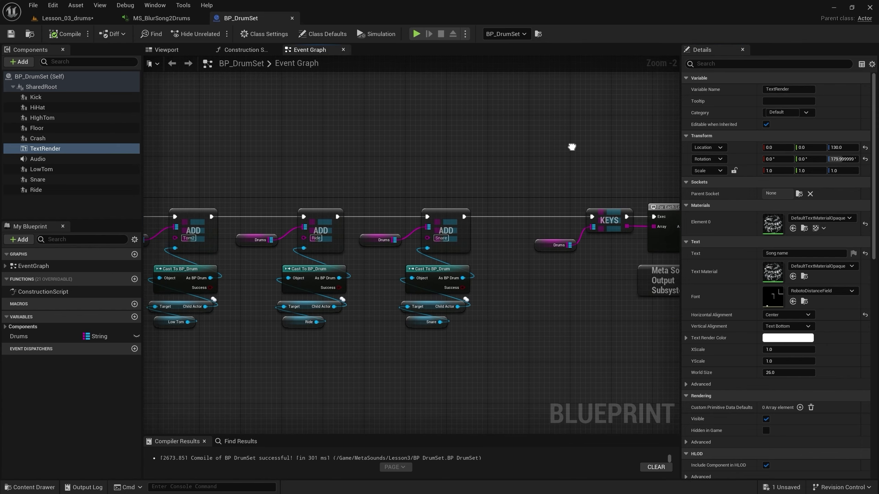
scroll(413, 237, "up", 5)
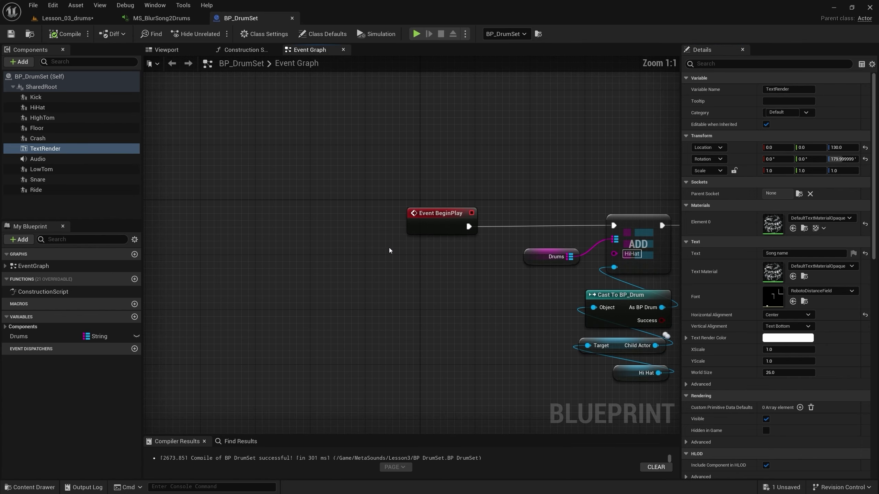
right_click_drag(388, 247, 560, 264)
left_click_drag(560, 264, 169, 264)
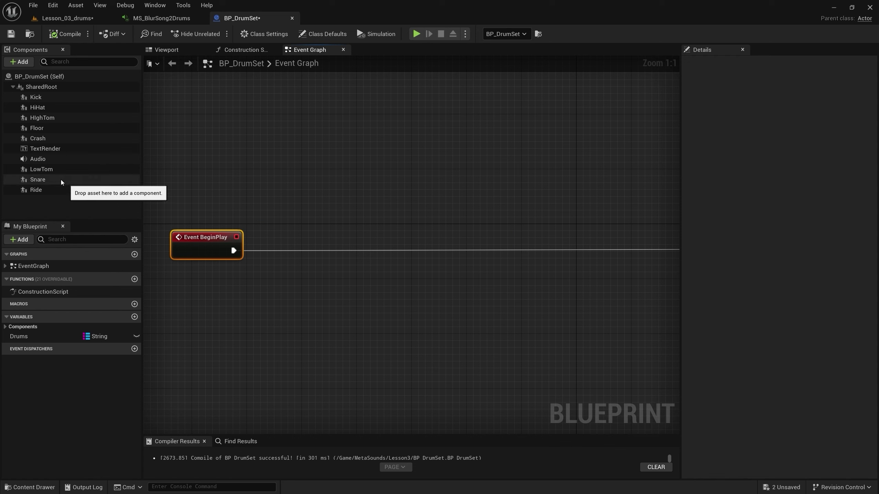
left_click(45, 160)
mouse_move(46, 161)
left_mouse_down()
mouse_move(213, 299)
mouse_move(317, 270)
left_mouse_up()
type("setsou")
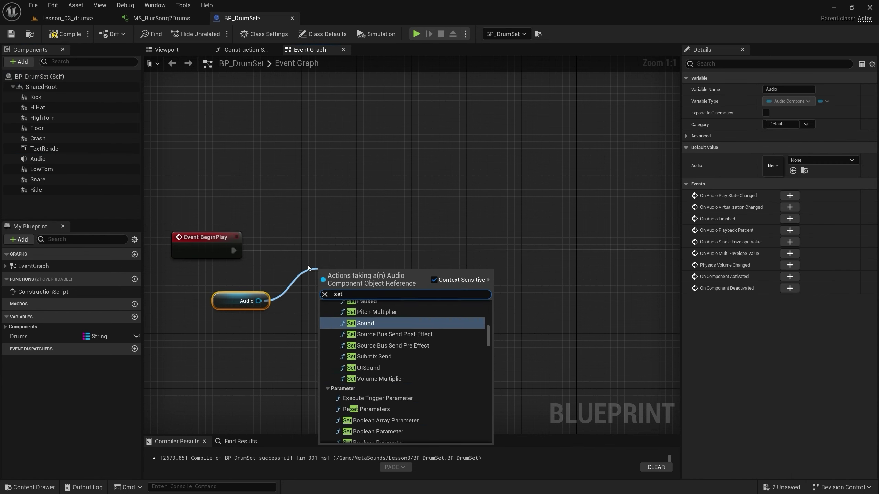
key("Return")
left_click_drag(367, 277, 367, 240)
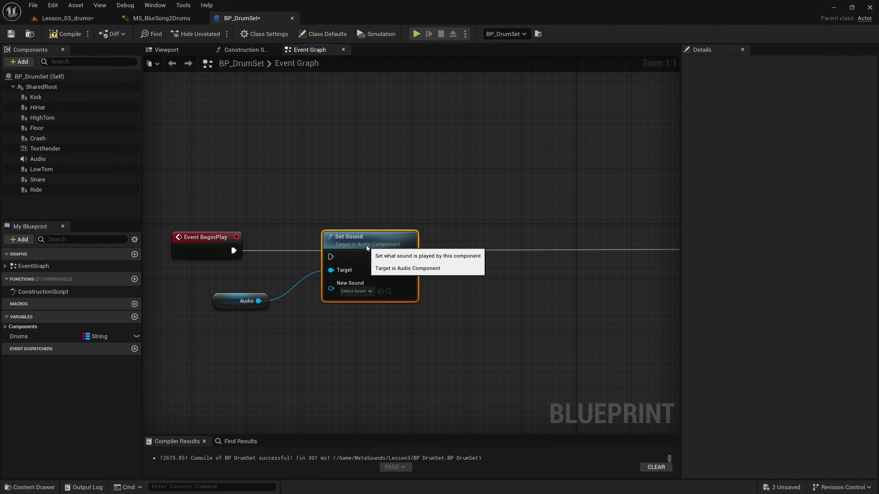
left_click_drag(260, 250, 340, 253)
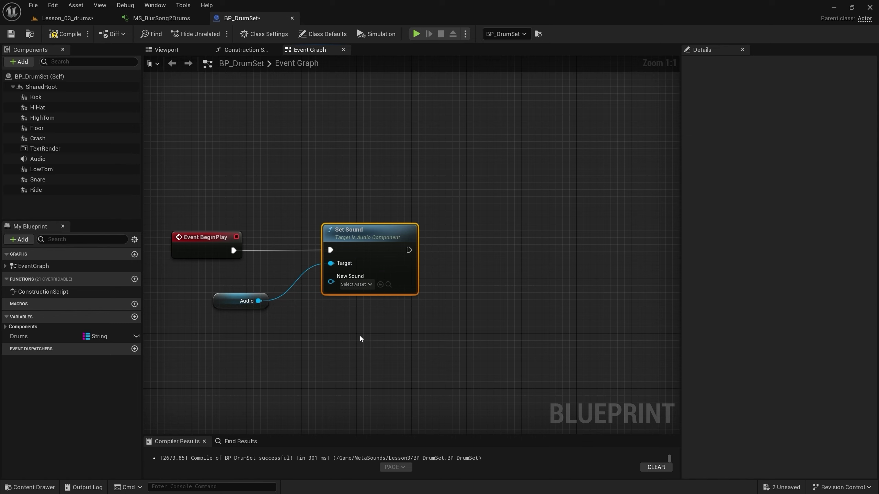
Create an instance-editable variable Song of type MetaSound Source object reference
left_click(134, 317)
type("Song")
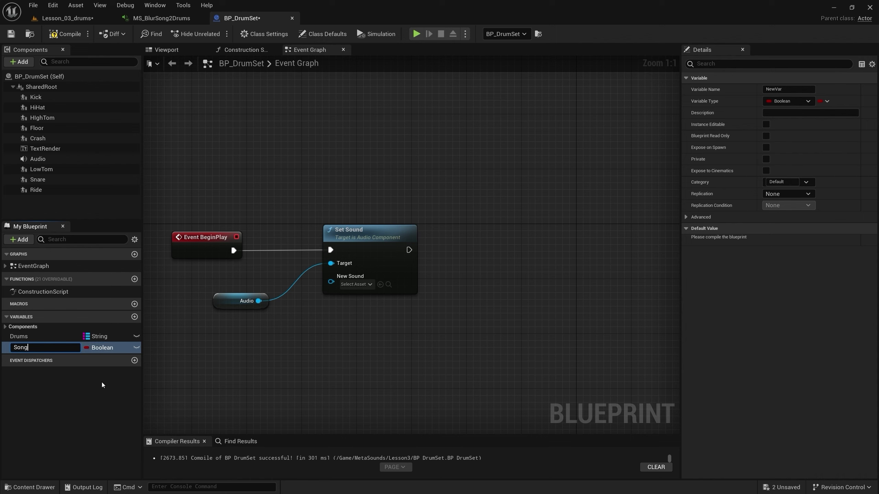
key("Return")
left_click(136, 347)
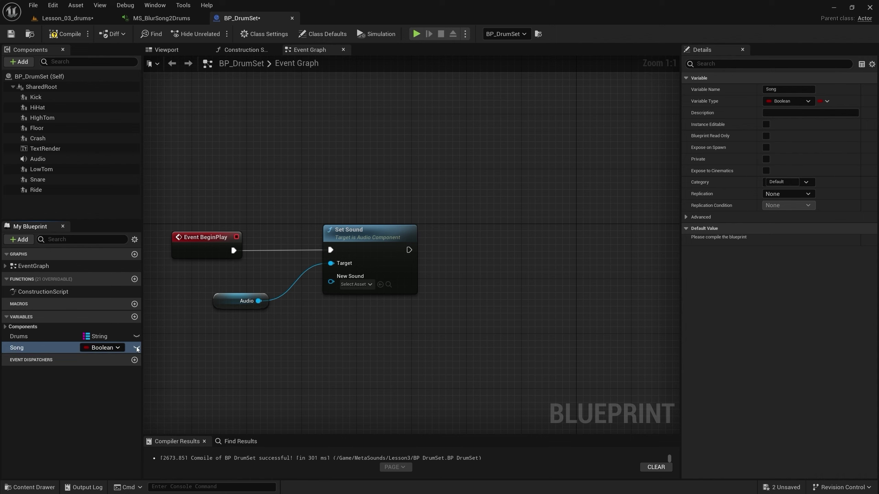
left_click(117, 348)
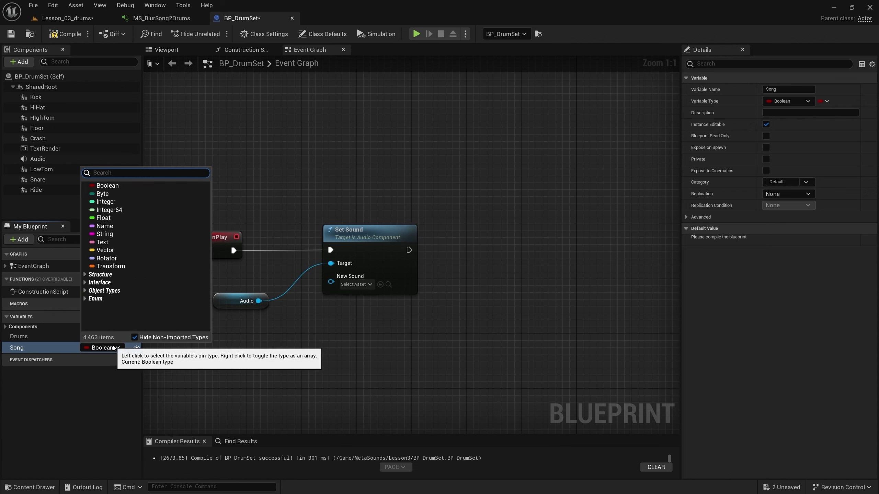
type("meta")
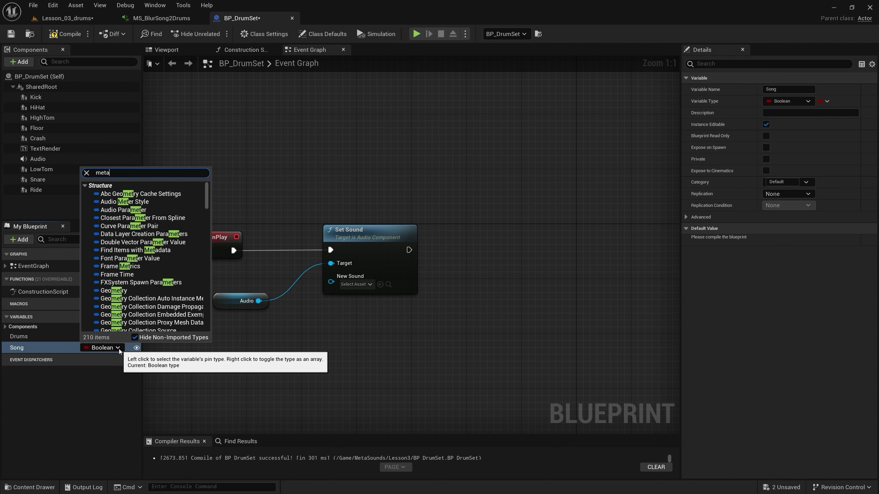
type("soun")
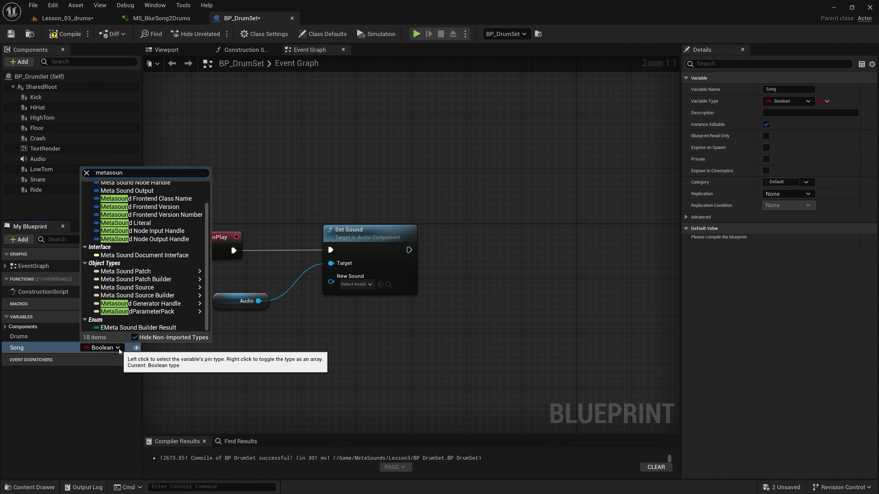
mouse_move(139, 288)
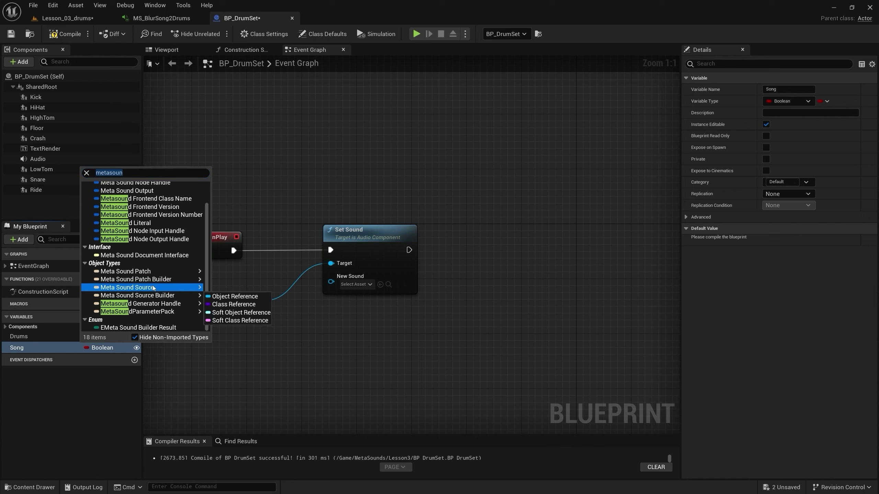
left_click(311, 286)
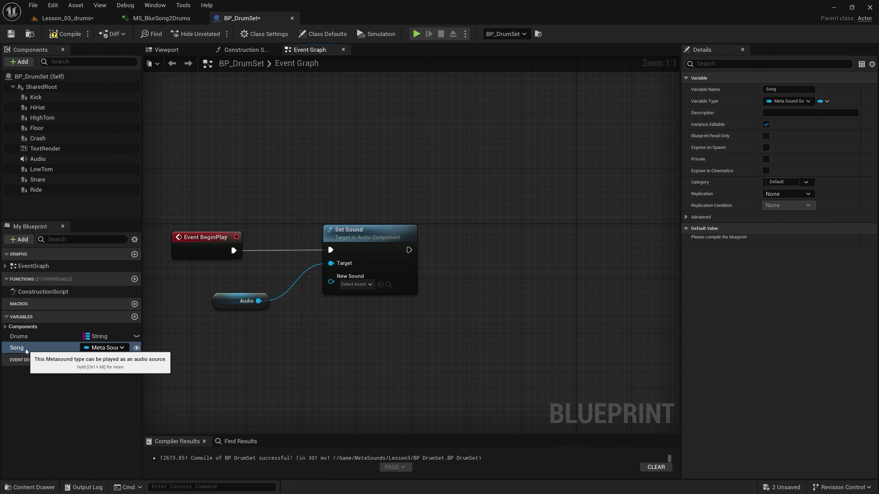
Place a Get Song node and connect it to Set Sound's New Sound
mouse_move(26, 349)
left_mouse_down()
mouse_move(215, 336)
mouse_move(296, 315)
mouse_move(343, 290)
left_mouse_up()
left_click(237, 353)
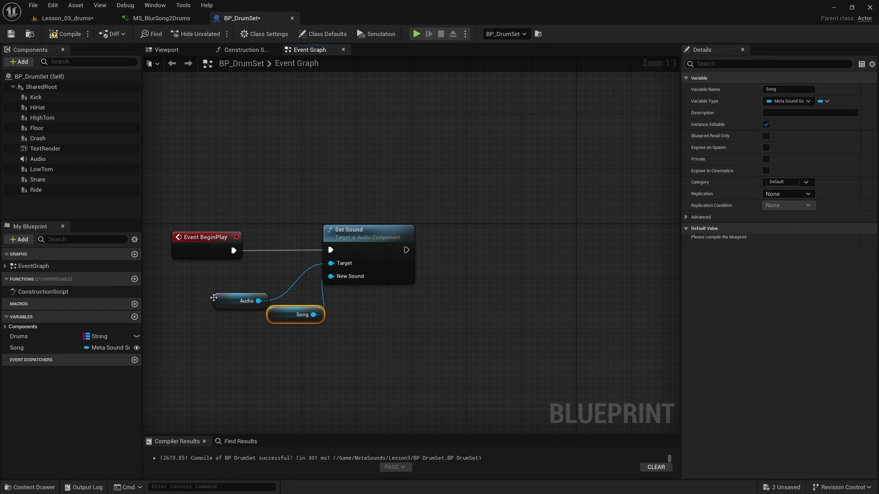
left_click_drag(217, 299, 225, 280)
Compile, then add a TextRender Set Text node that runs right after Set Sound
left_click(63, 35)
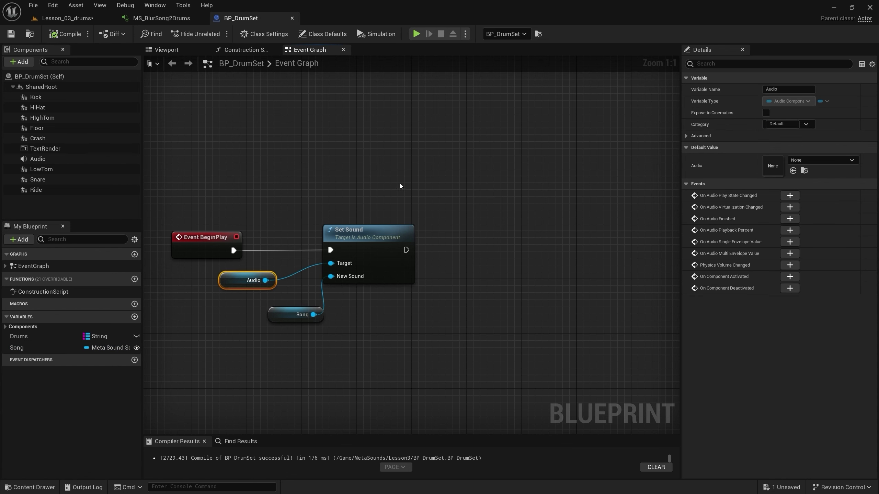
right_click_drag(433, 191, 336, 186)
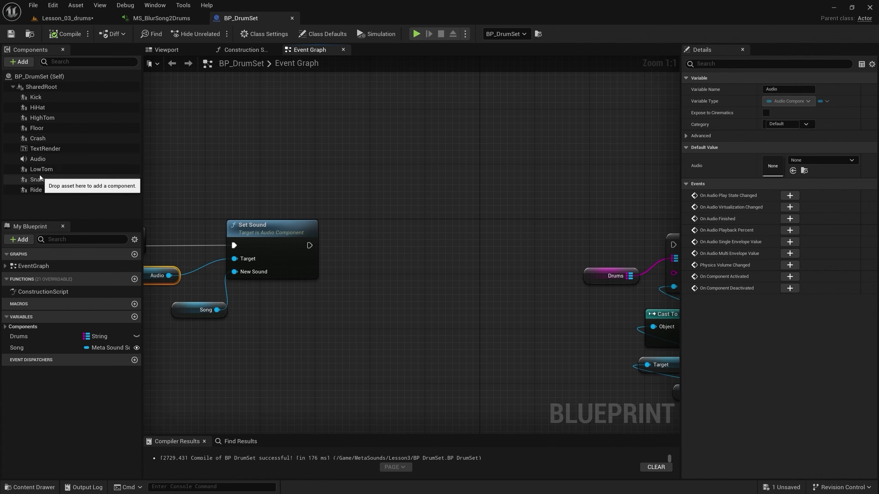
mouse_move(44, 149)
left_mouse_down()
mouse_move(277, 304)
mouse_move(316, 311)
mouse_move(357, 252)
left_mouse_up()
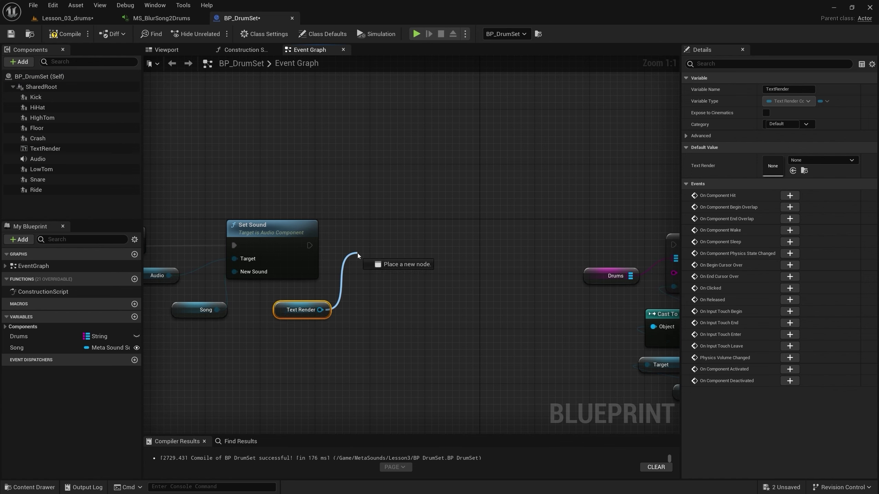
type("settex")
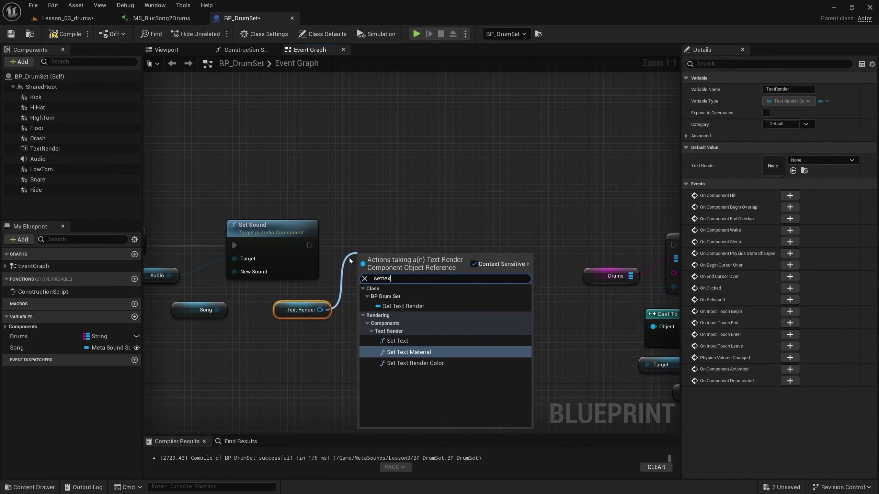
key("Up")
key("Return")
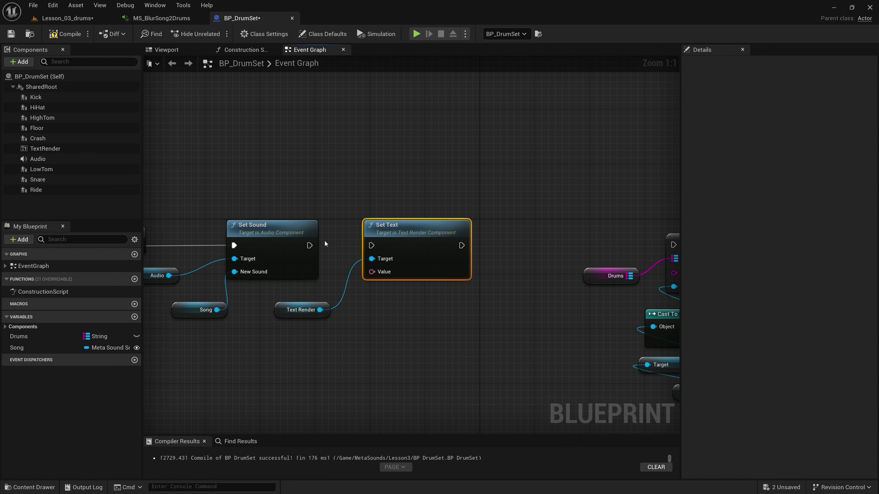
left_click_drag(309, 246, 372, 246)
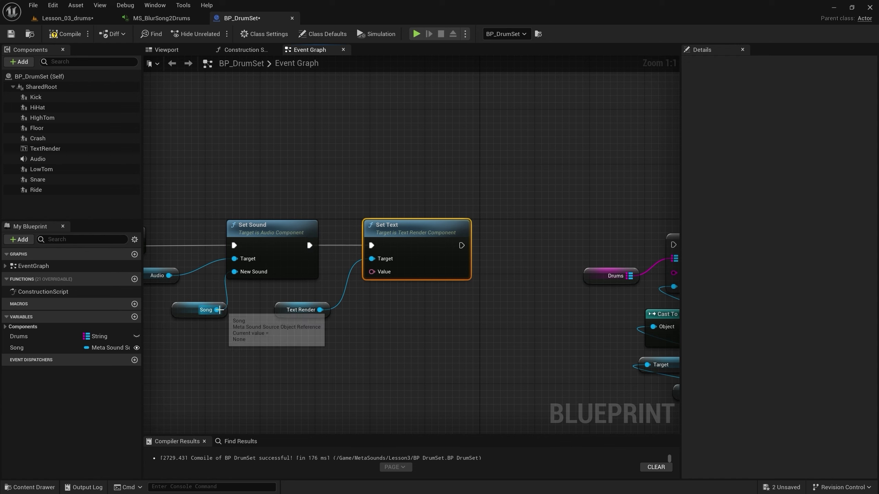
Feed the Song asset's Get Display Name into Set Text's Value
left_click_drag(217, 310, 302, 353)
type("getdis")
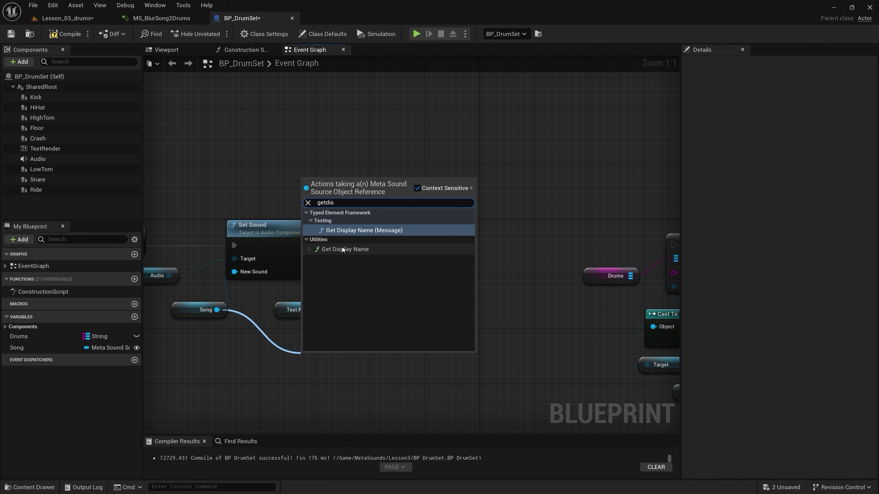
left_click(342, 249)
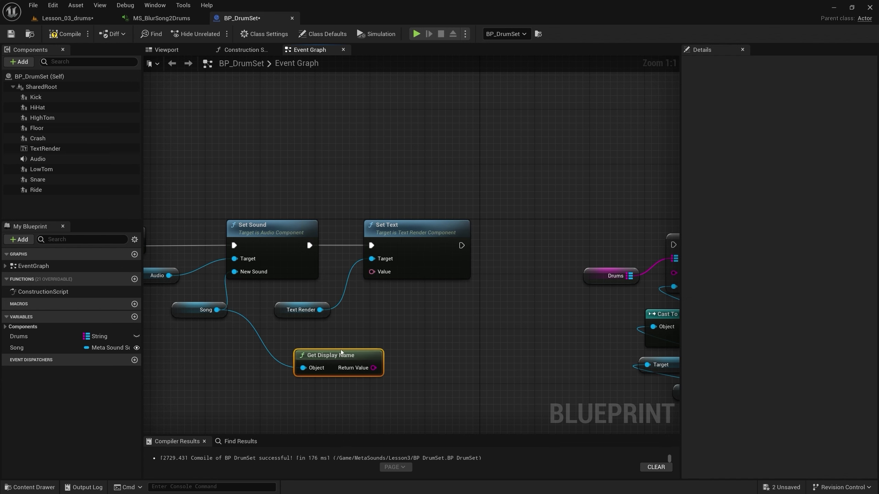
mouse_move(333, 359)
left_mouse_down()
mouse_move(311, 345)
mouse_move(380, 276)
mouse_move(403, 308)
left_mouse_up()
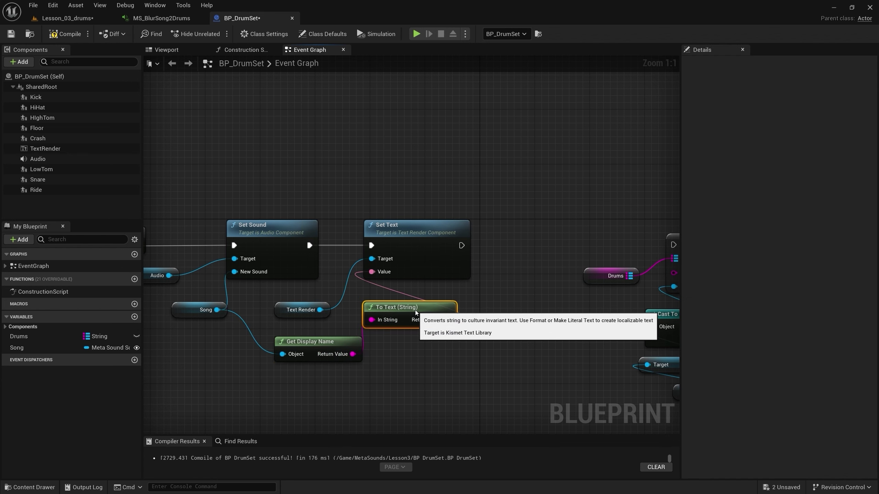
Link Set Text onward into the drum-adding chain, then compile and save BP_DrumSet
right_click_drag(239, 345, 293, 357)
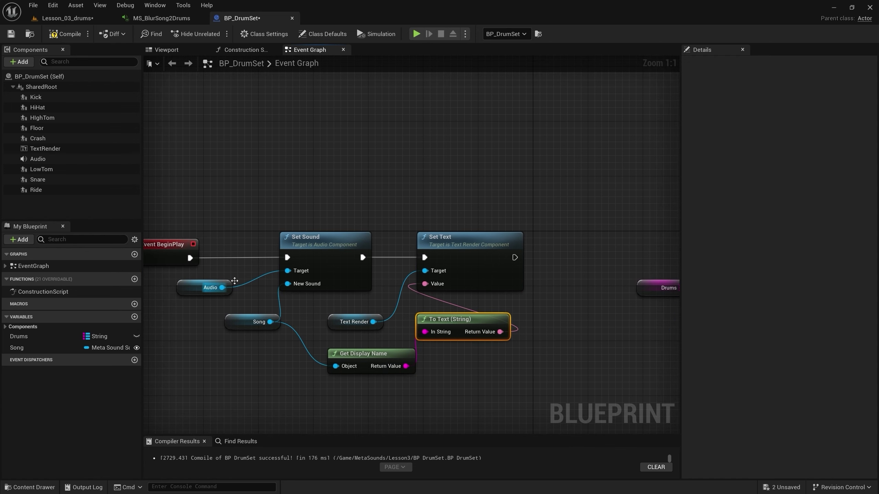
right_click_drag(547, 321, 349, 323)
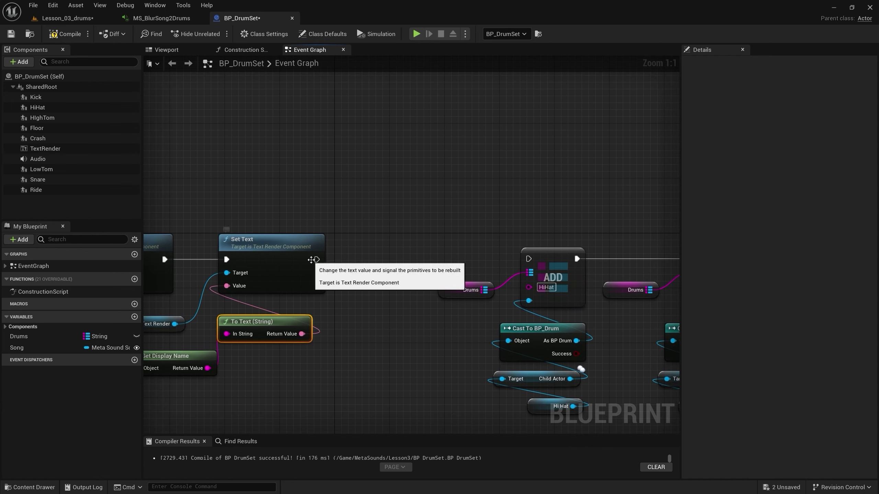
left_click_drag(316, 260, 529, 258)
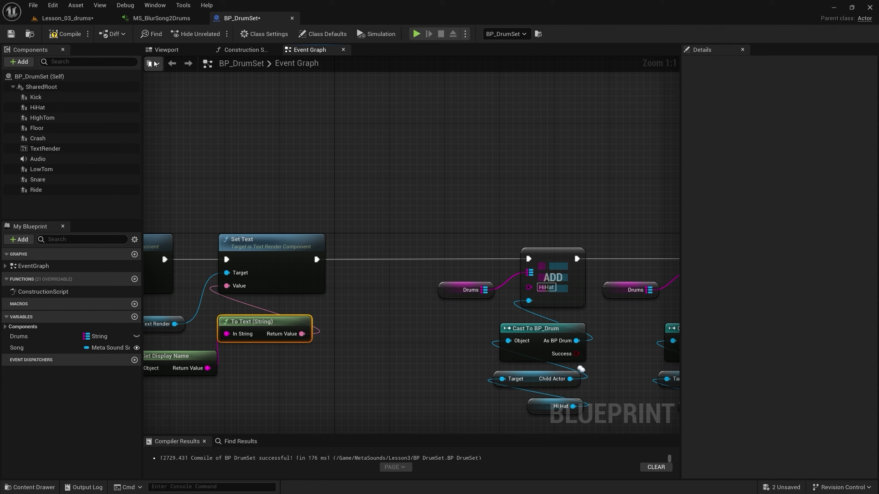
left_click(65, 33)
left_click(11, 34)
In Lesson_03_drums, set the drum set's Song to MS_BlurSong2Drums and save the level
left_click(67, 18)
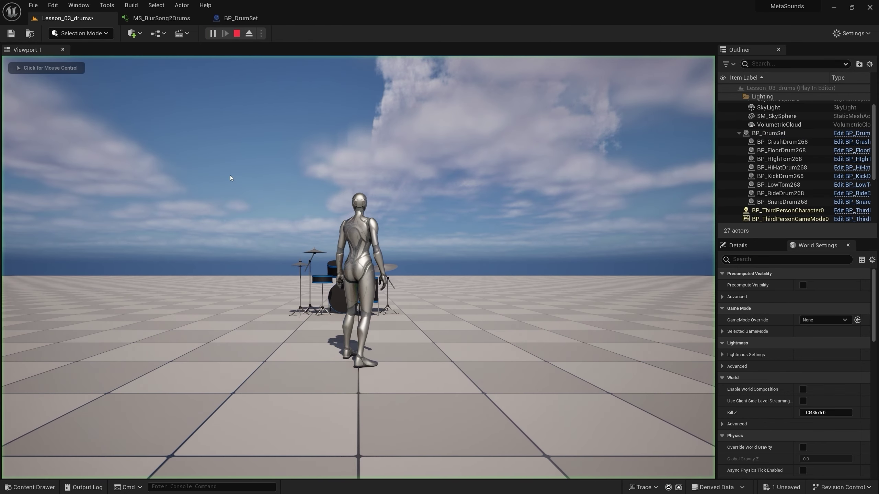
left_click(231, 178)
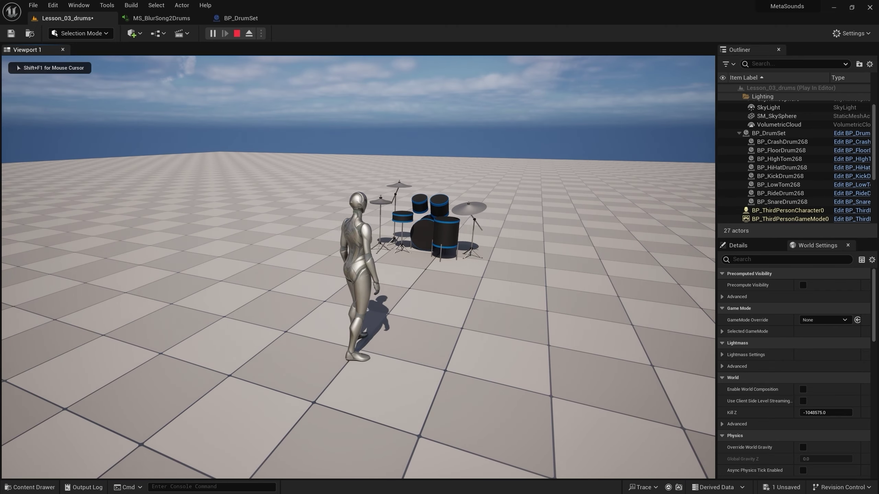
key("Escape")
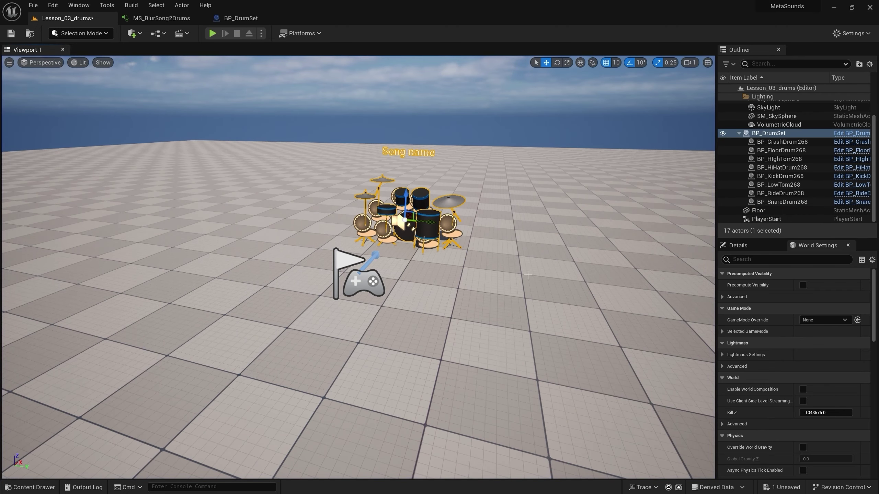
left_click(744, 247)
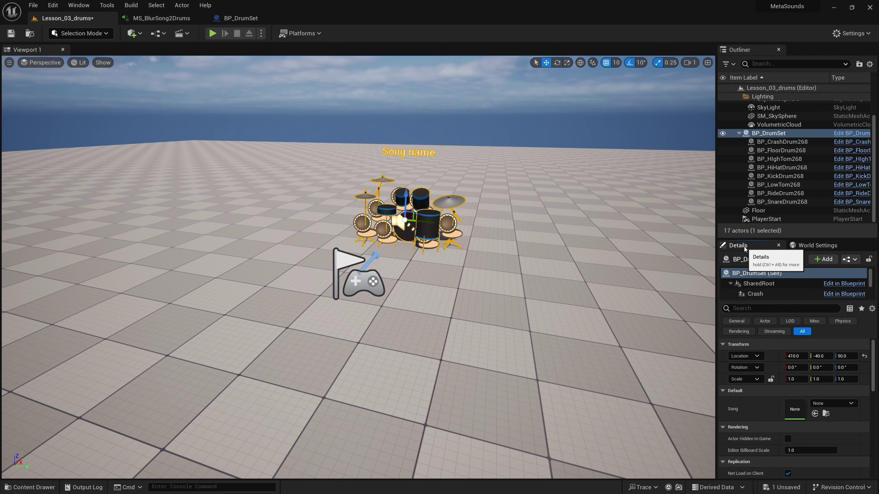
left_click(832, 403)
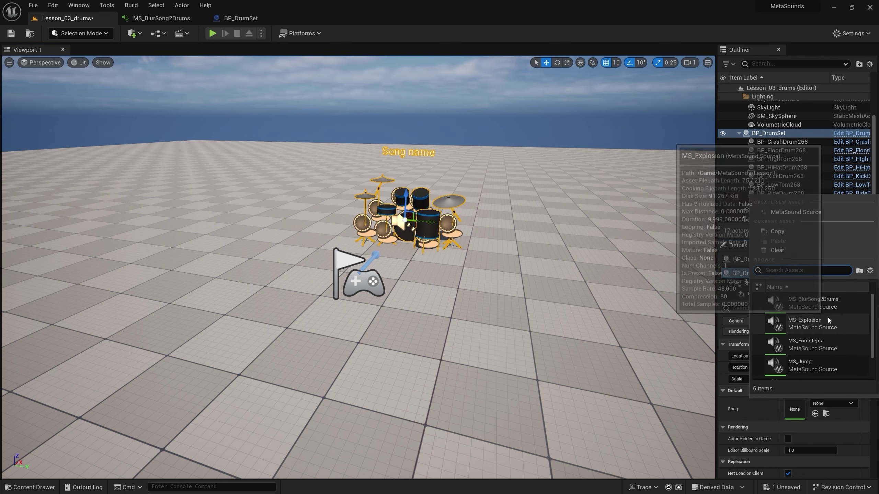
left_click(839, 305)
left_click(839, 305)
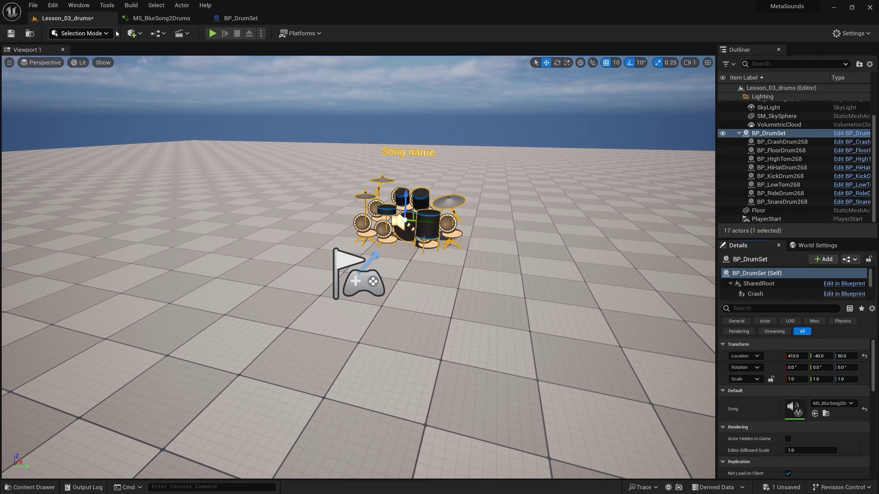
left_click(11, 33)
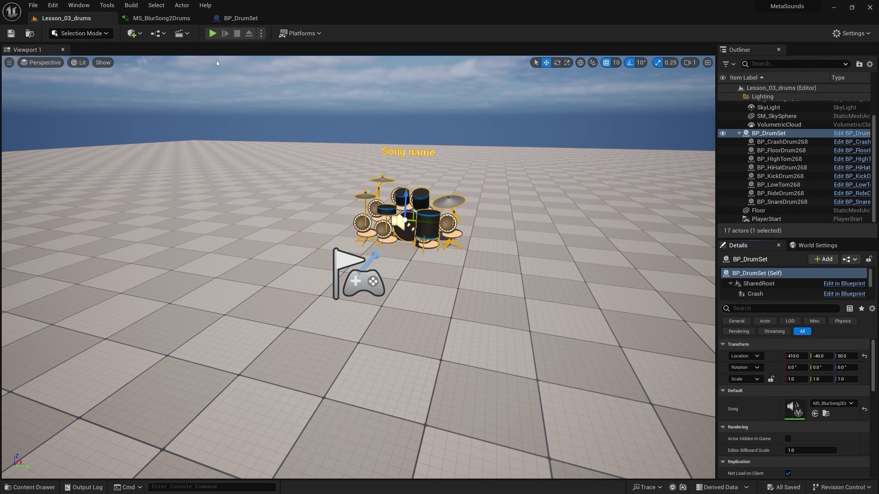
Play the level, walk toward the drums to check the song label, then reopen BP_DrumSet
left_click(213, 33)
key("w")
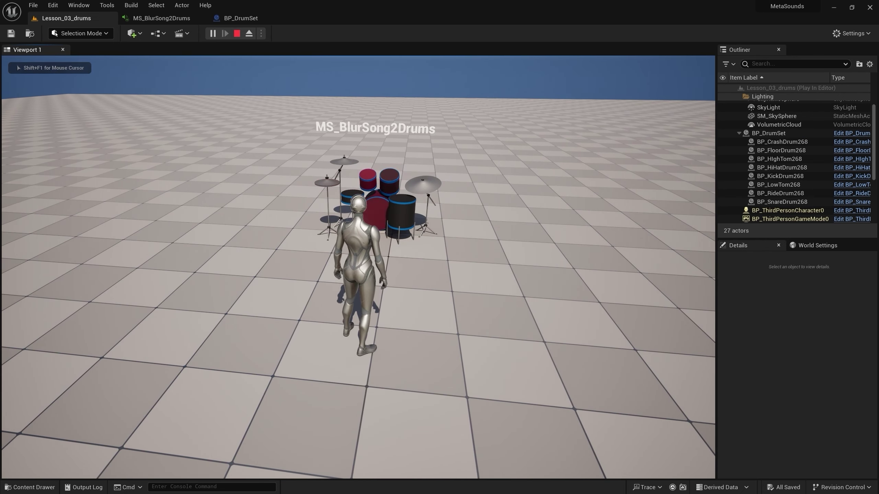
key("Escape")
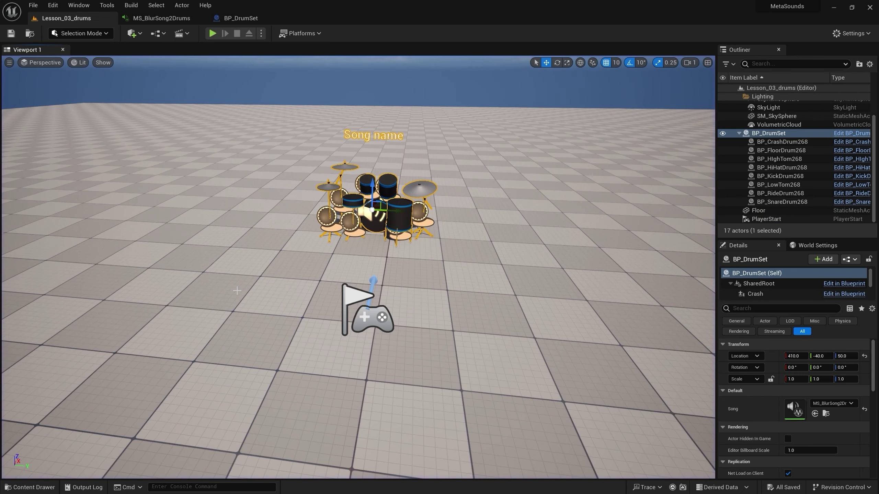
left_click(249, 19)
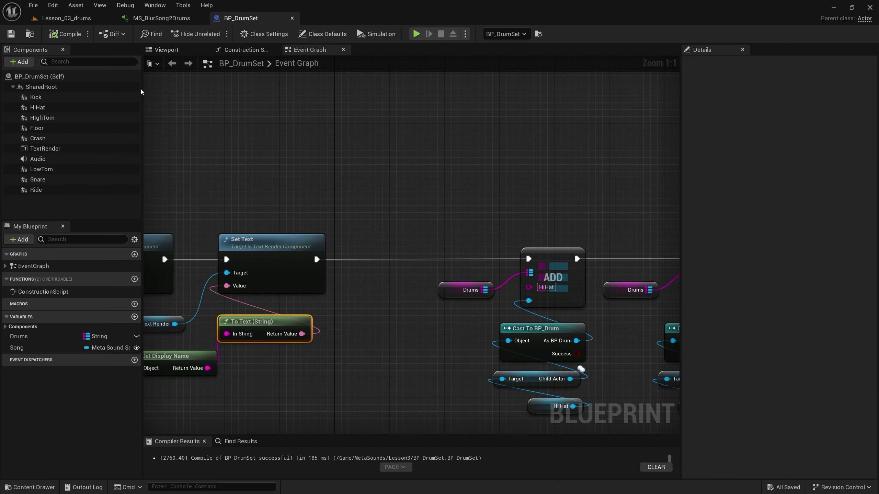
Add a Box Collision component to BP_DrumSet using the 'coll' component search
left_click(169, 50)
left_click(19, 61)
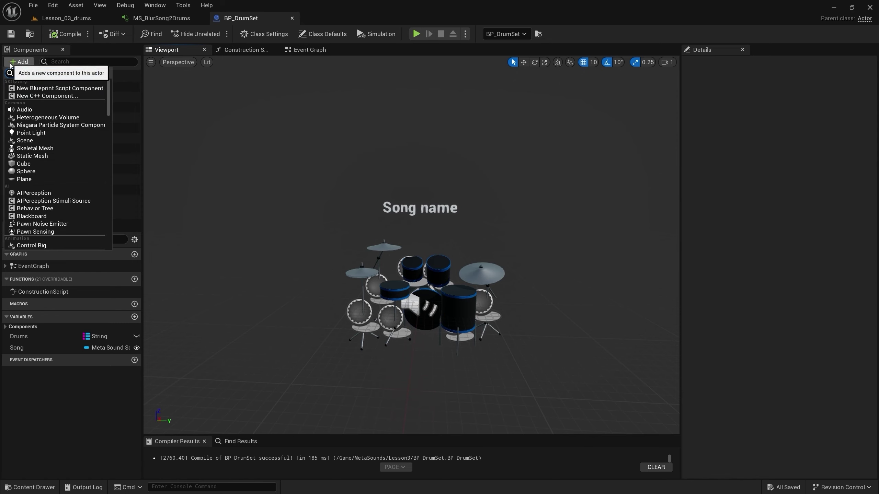
type("coll")
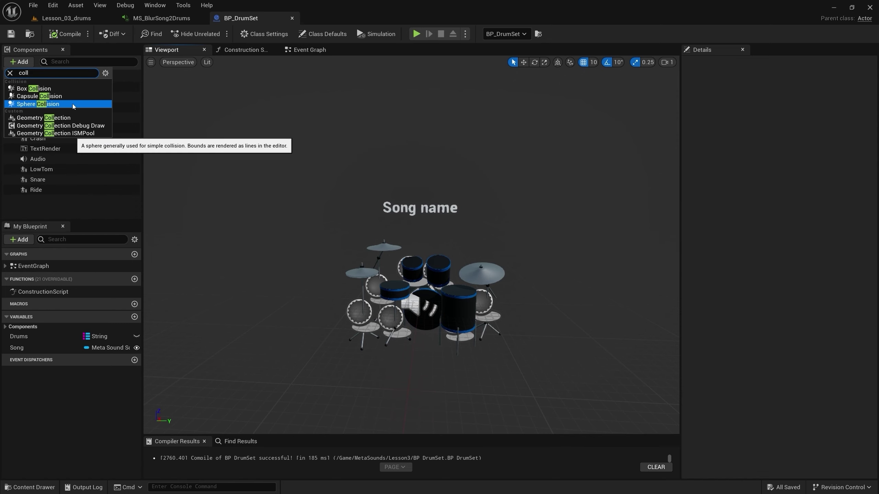
key("Return")
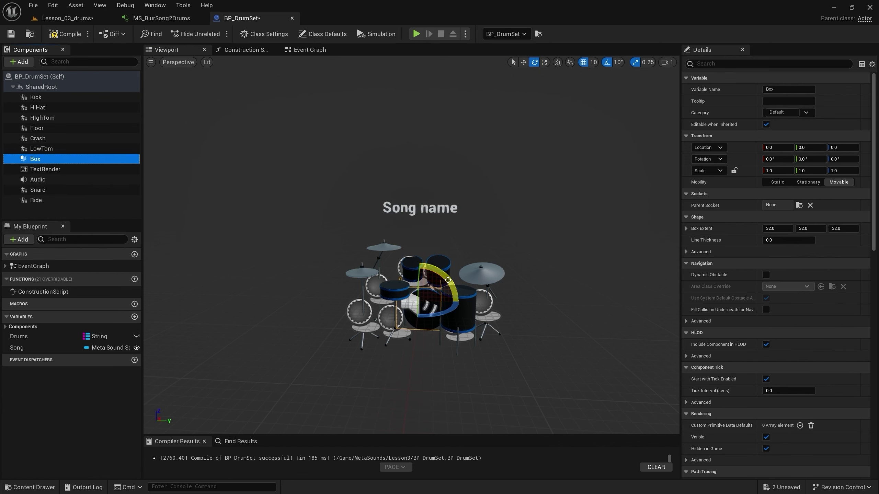
Expand the Box Extent into X, Y, Z fields, first entering 1500
left_click(777, 228)
type("1500")
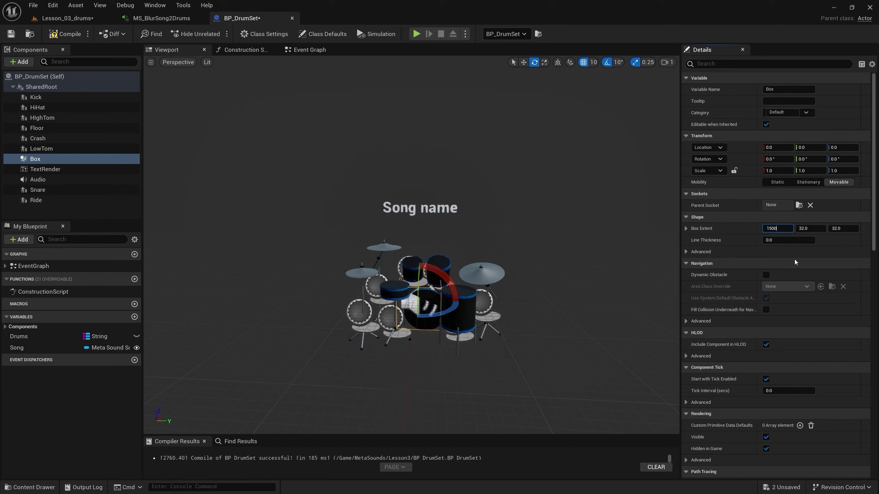
key("Return")
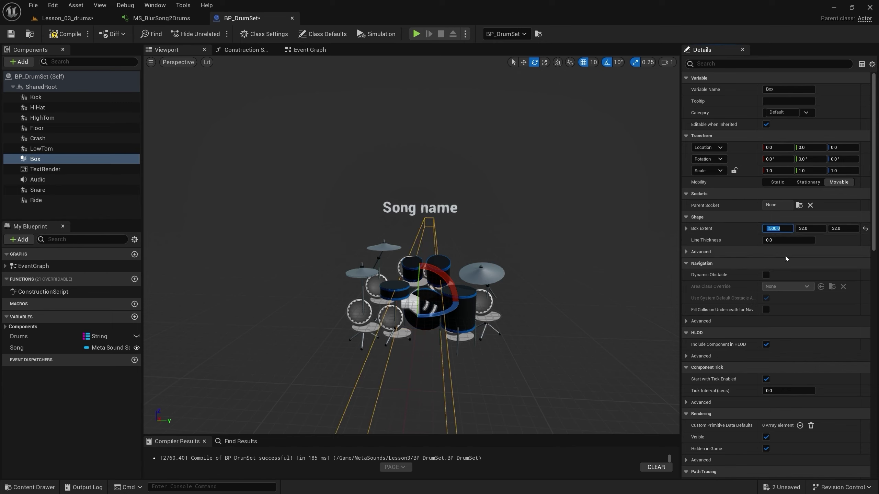
left_click(763, 230)
type("1500")
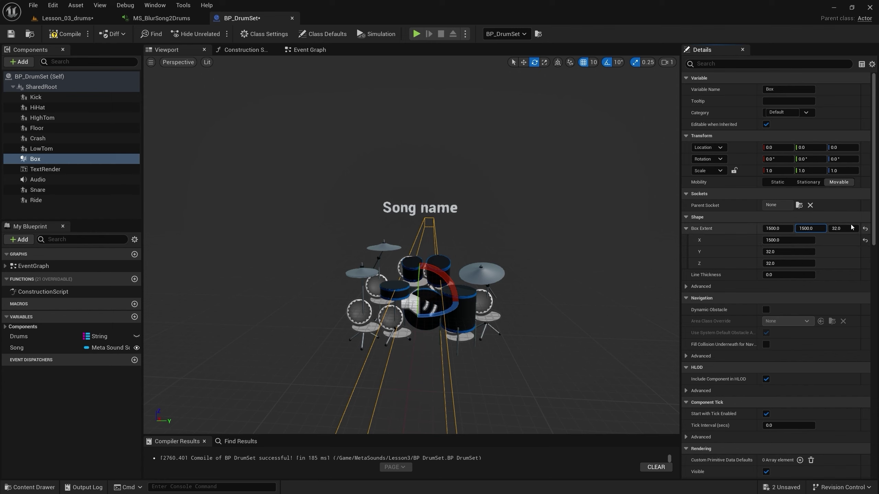
left_click(843, 229)
type("1500")
key("Return")
scroll(332, 250, "down", 2)
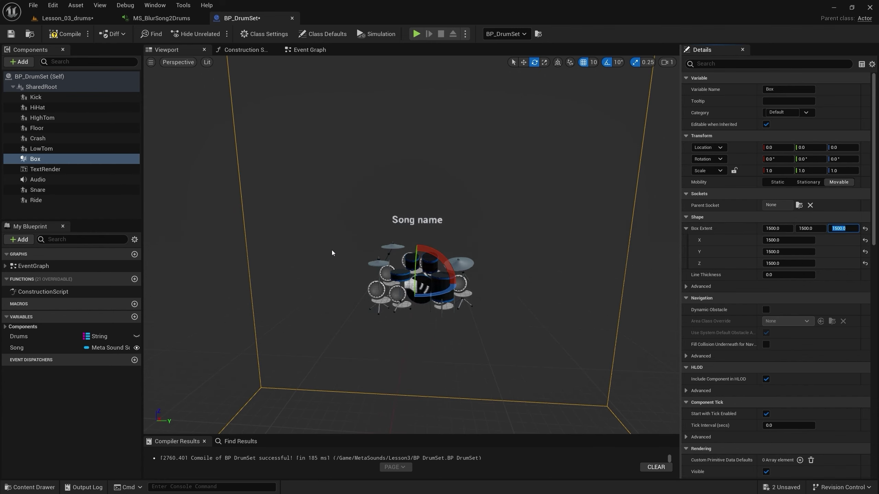
scroll(363, 255, "down", 2)
scroll(379, 252, "up", 3)
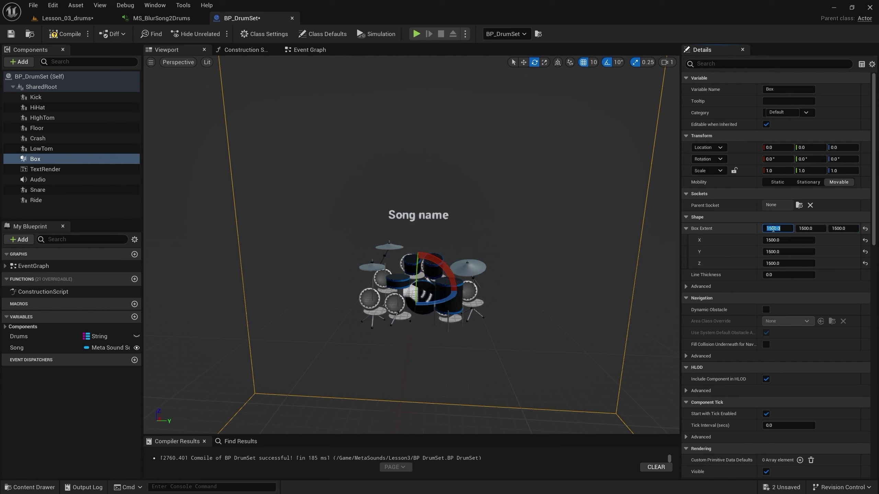
Set the Box Extent X, Y and Z each to 150, making a cube
type("150")
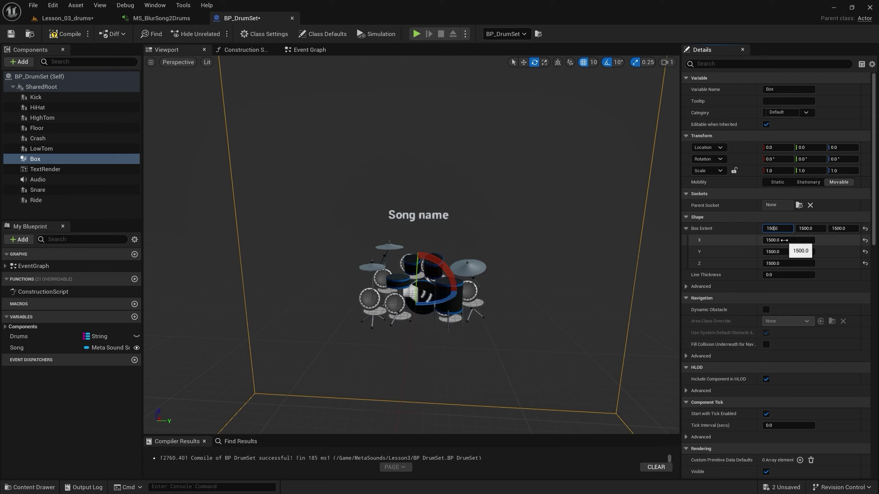
key("Return")
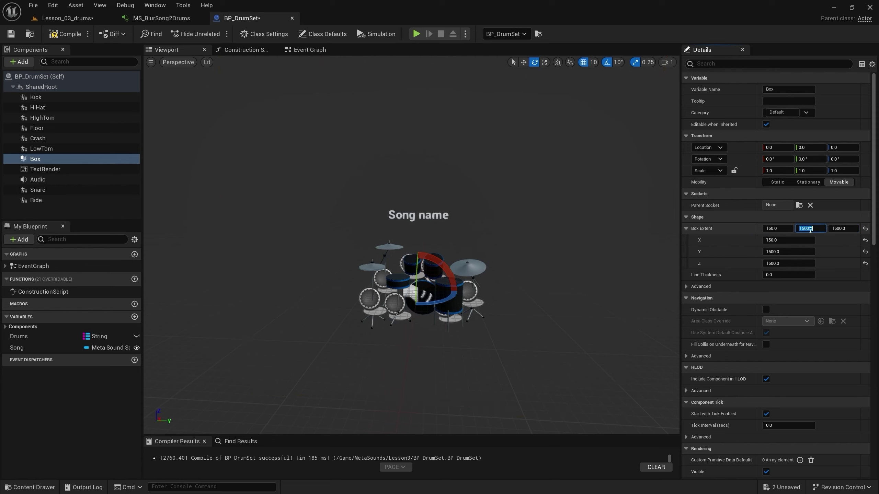
left_click(808, 230)
type("150")
key("Return")
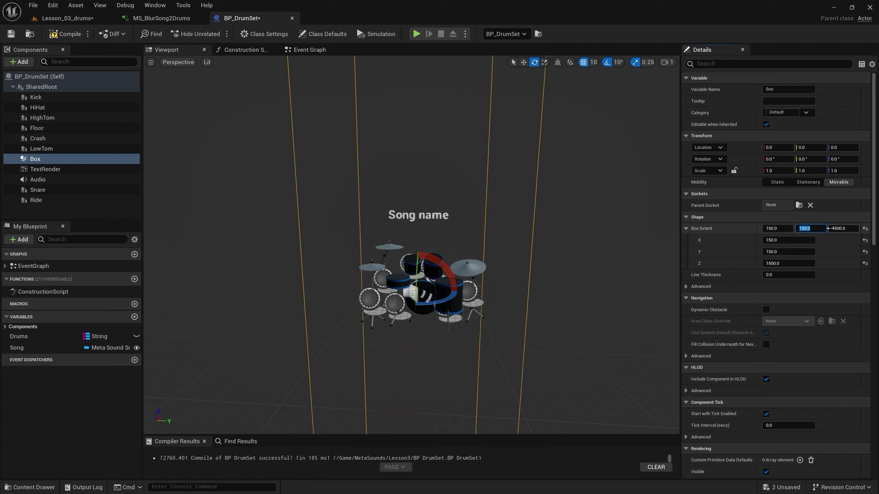
type("150")
key("Return")
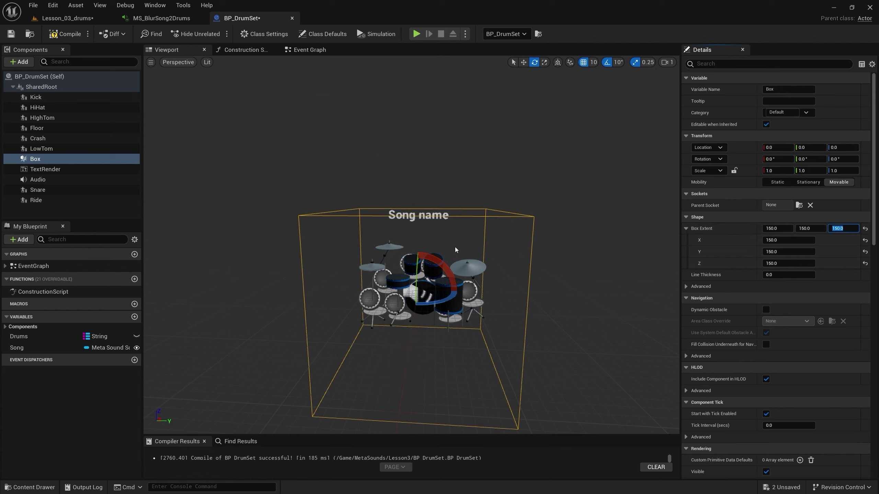
Add an On Component Begin Overlap event for the Box component
key("f")
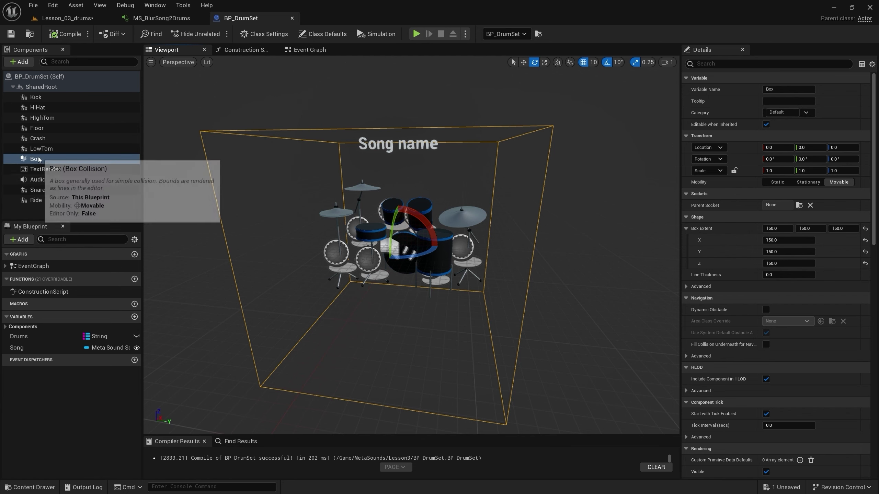
right_click(36, 159)
mouse_move(66, 175)
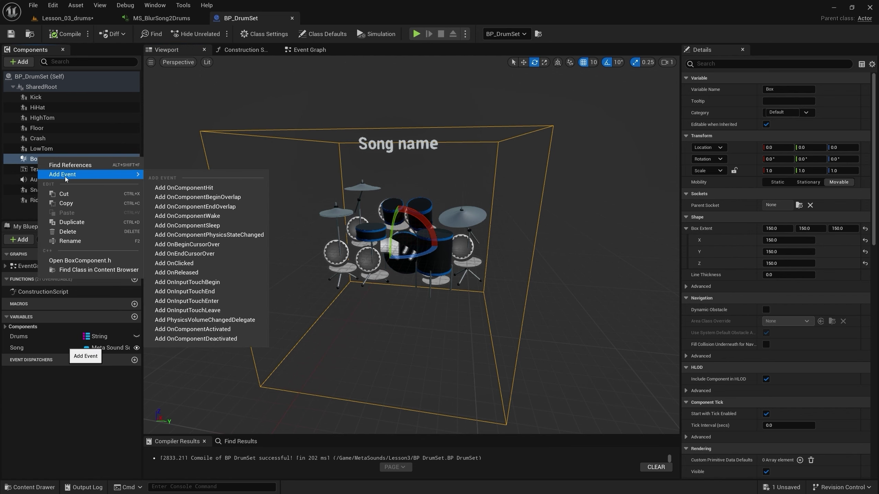
left_click(214, 199)
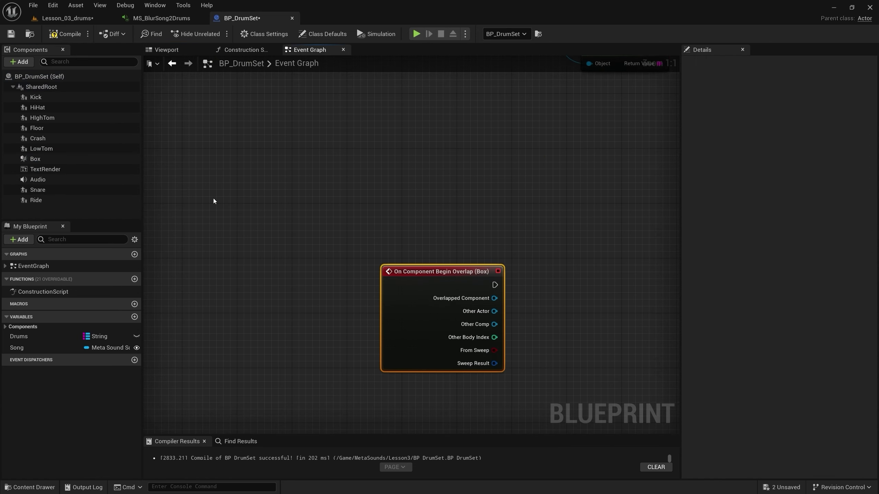
Add an On Component End Overlap event for the Box and frame both events
right_click(46, 162)
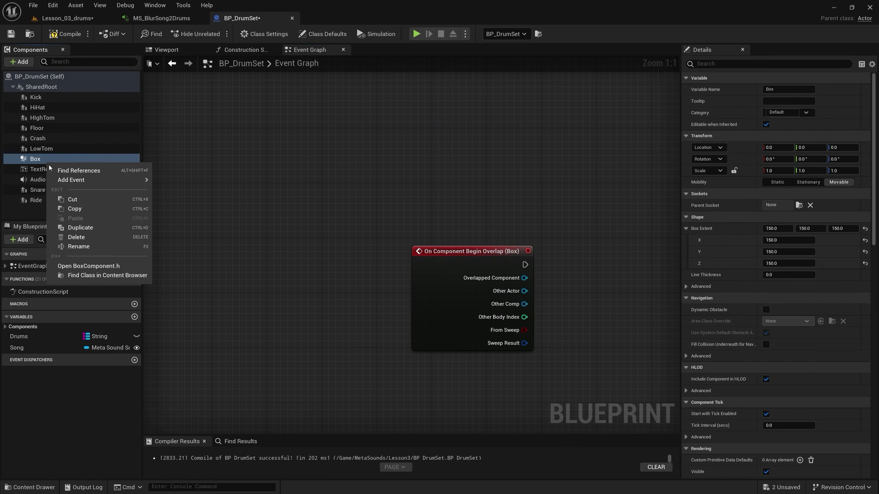
mouse_move(83, 181)
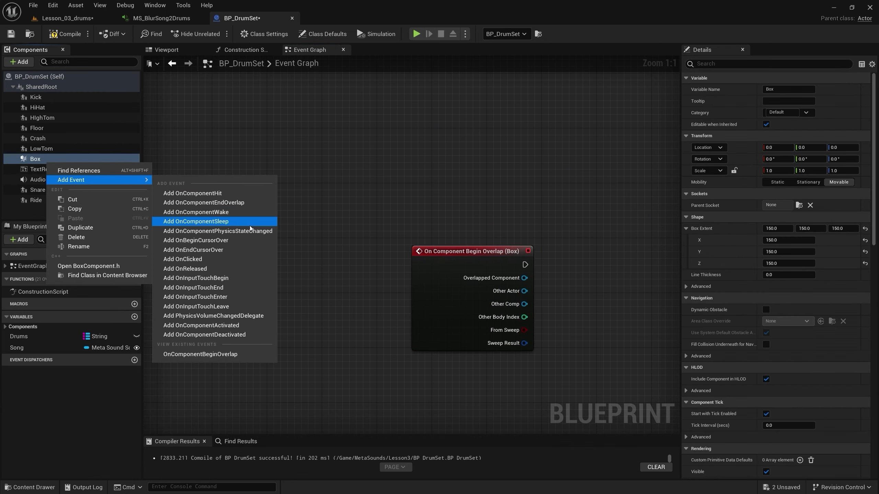
left_click(234, 202)
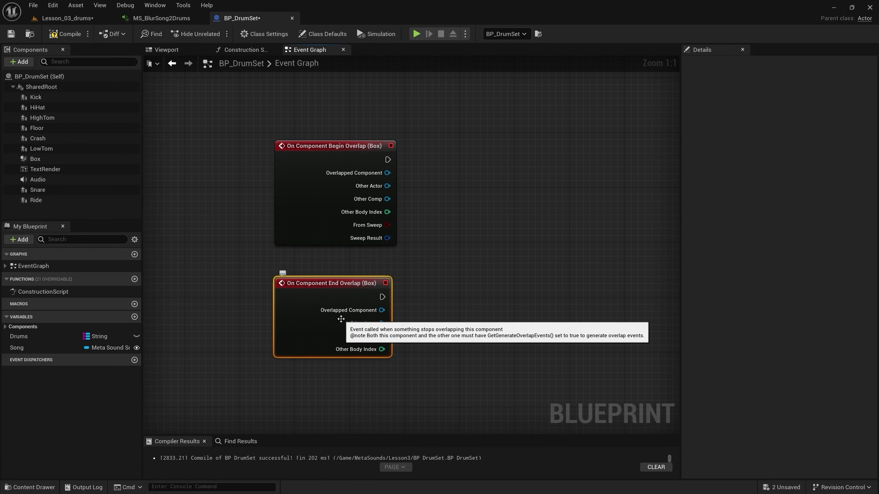
right_click_drag(532, 235, 481, 245)
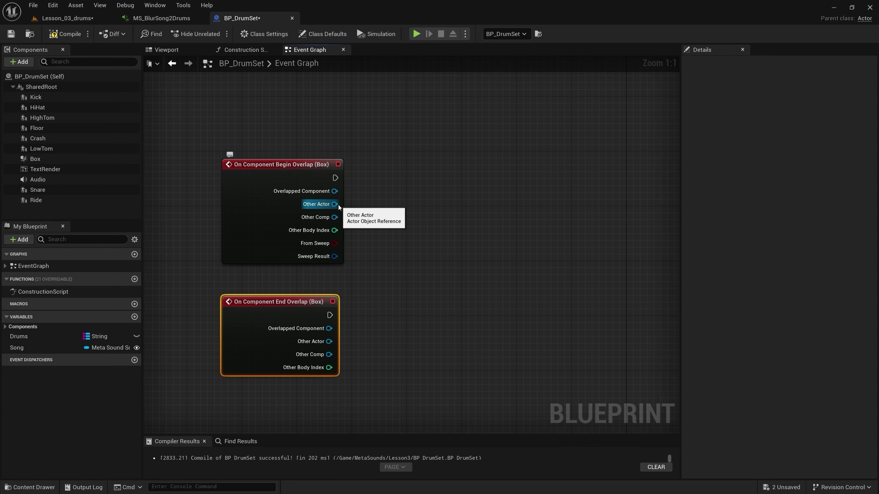
scroll(340, 204, "up", 2)
Test whether Begin Overlap's Other Actor IsA Character and feed the result into a Branch
left_click_drag(330, 206, 388, 217)
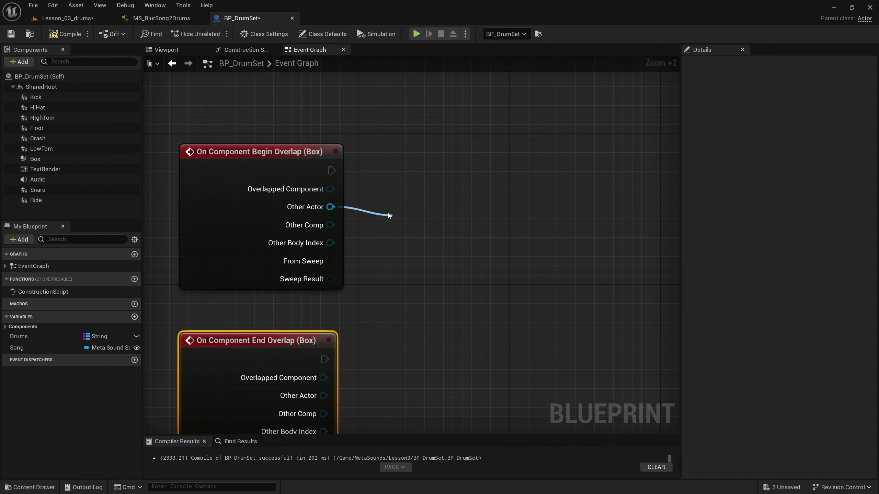
type("is")
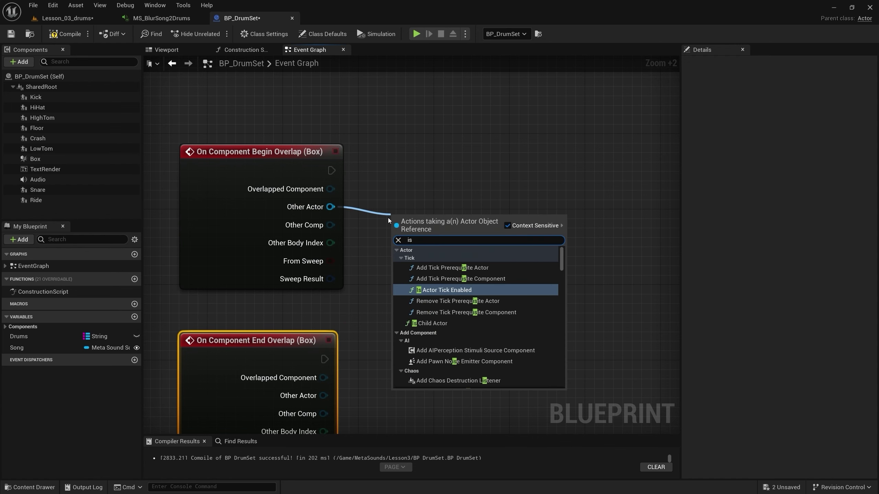
type("a")
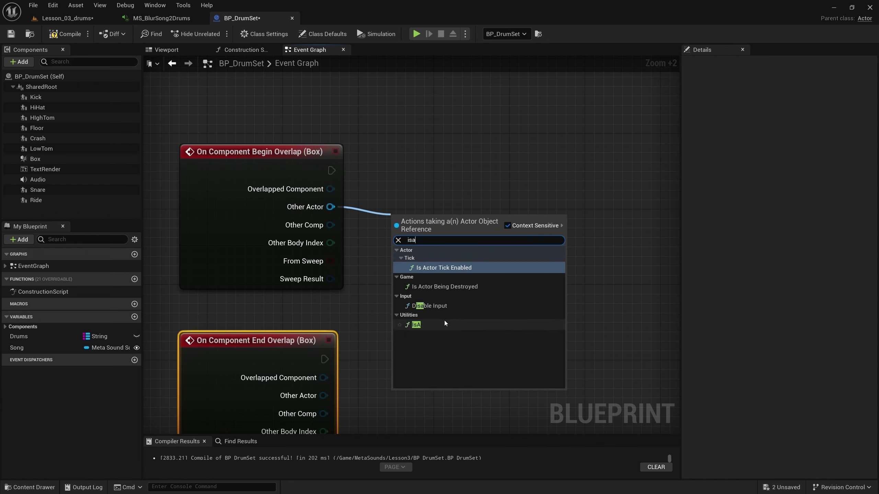
left_click(445, 323)
left_click(443, 268)
type("c")
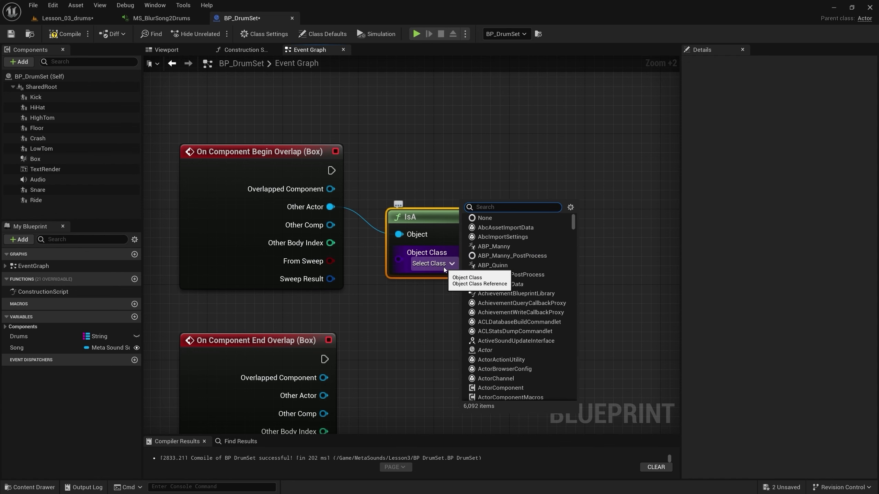
type("harac")
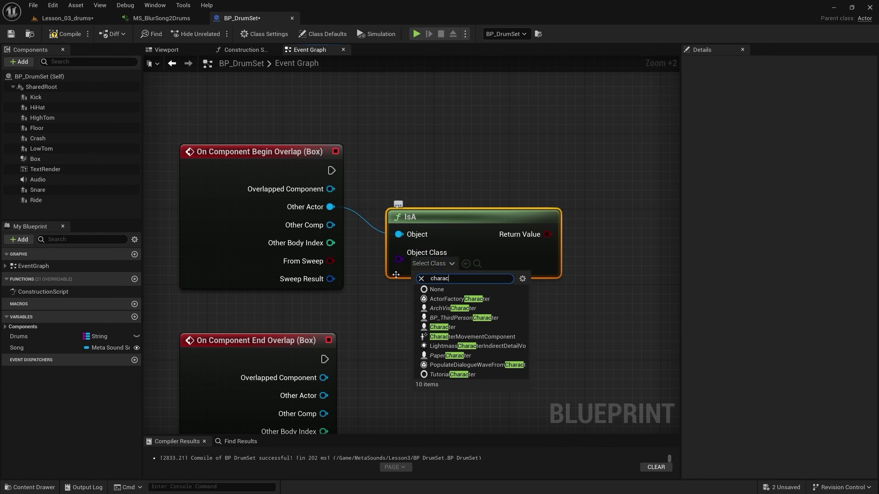
left_click(462, 327)
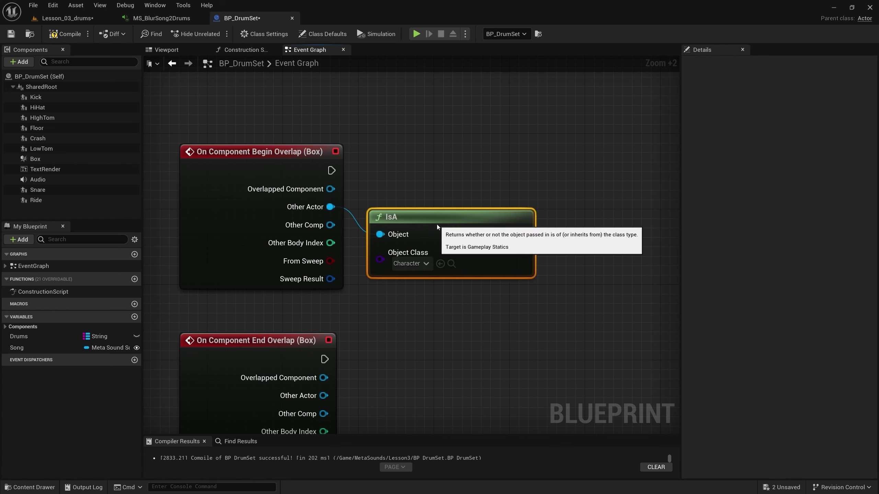
right_click_drag(471, 186, 371, 196)
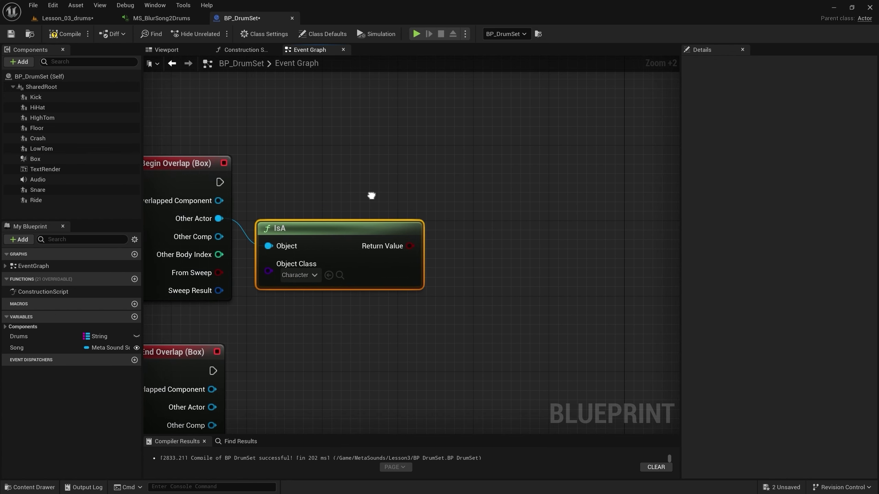
left_click(438, 172)
mouse_move(413, 246)
left_mouse_down()
mouse_move(449, 216)
mouse_move(220, 182)
left_mouse_up()
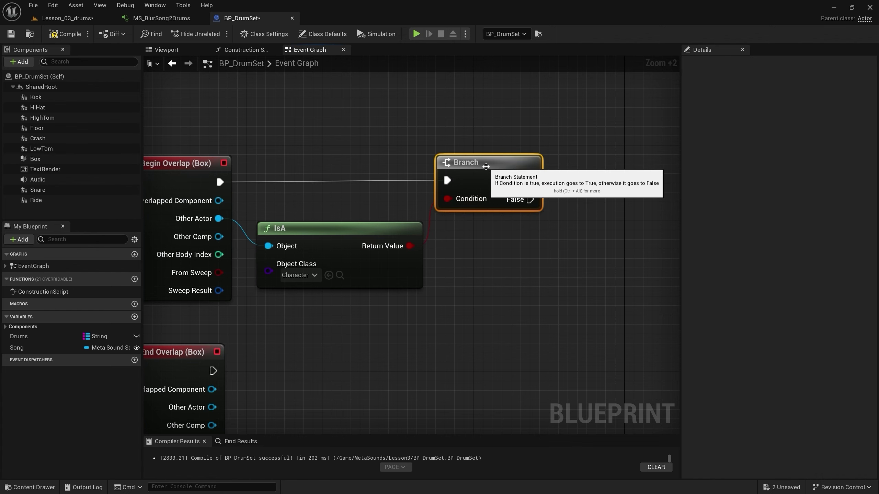
Add an Audio reference with an Activate node driven by the Branch's True output
right_click_drag(571, 267, 472, 305)
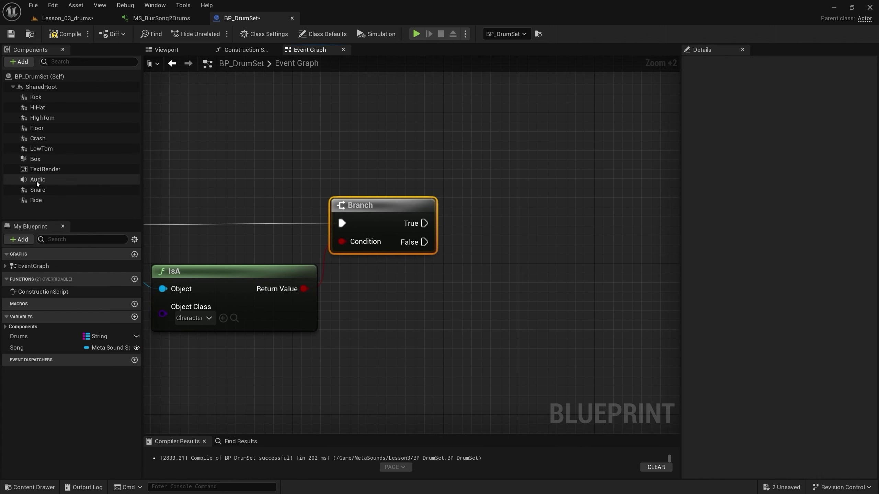
left_click_drag(36, 180, 449, 294)
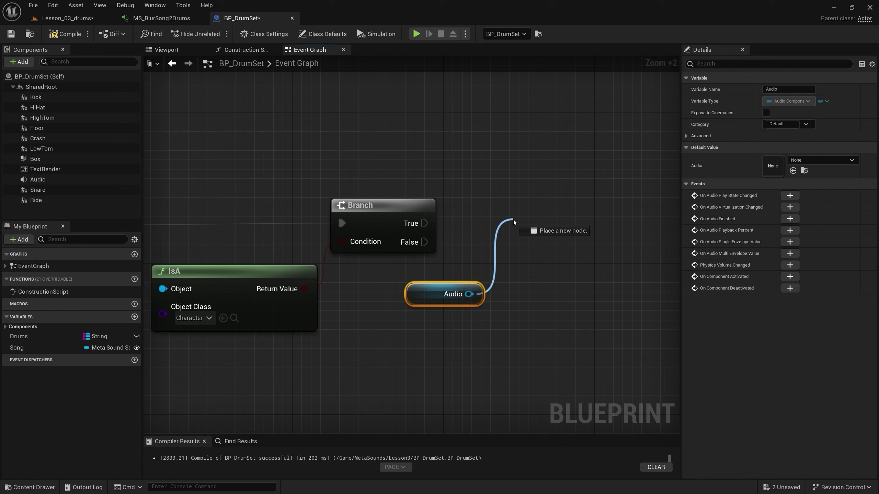
left_click_drag(495, 238, 513, 219)
type("activat")
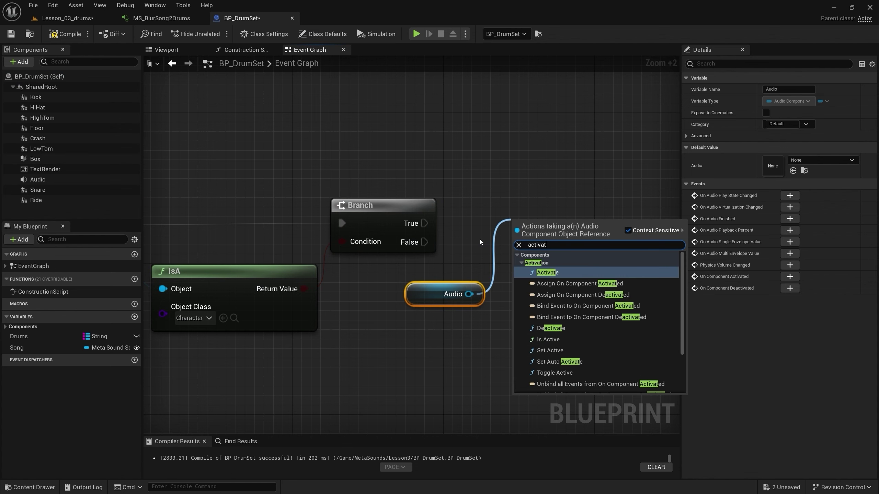
key("Return")
left_click_drag(521, 252, 444, 231)
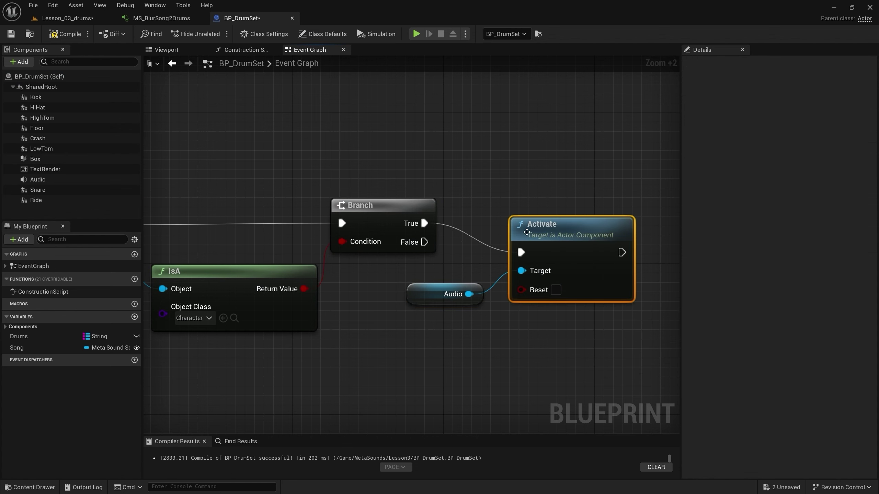
Duplicate the IsA, Branch and Audio nodes and wire them to the End Overlap event
scroll(490, 228, "down", 4)
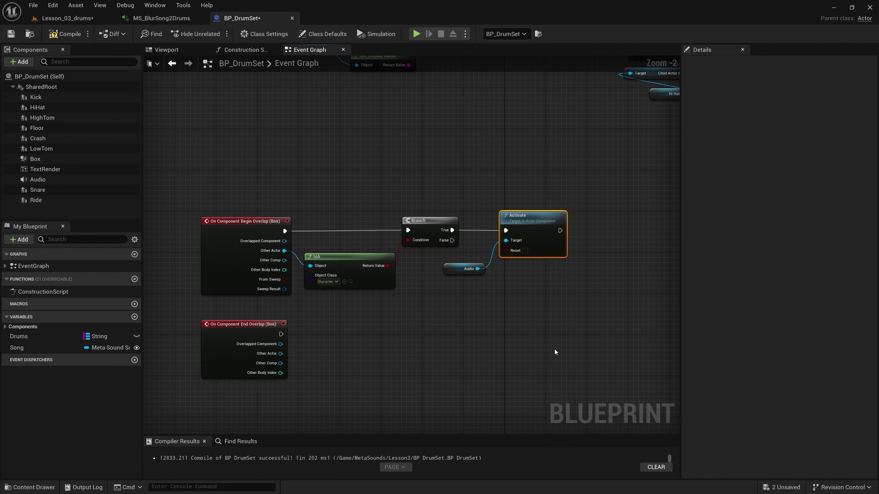
left_click_drag(555, 349, 371, 223)
key("ctrl+c")
key("ctrl+v")
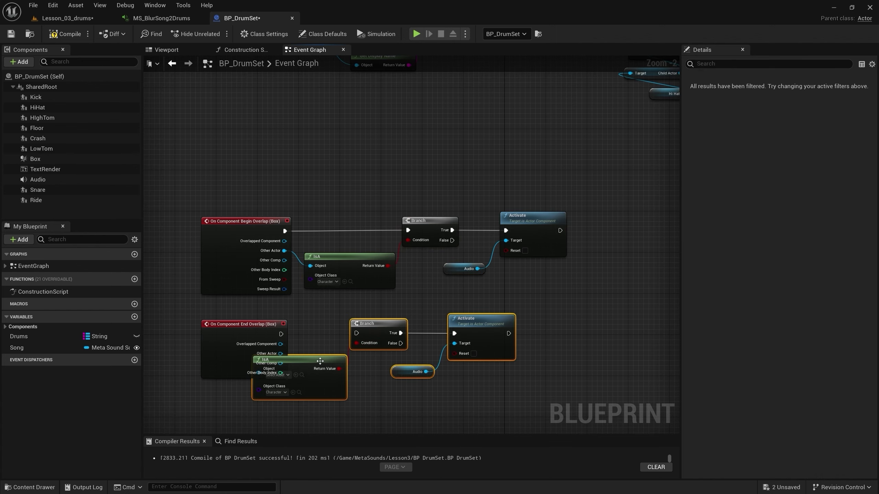
left_click_drag(320, 361, 379, 369)
scroll(356, 362, "up", 2)
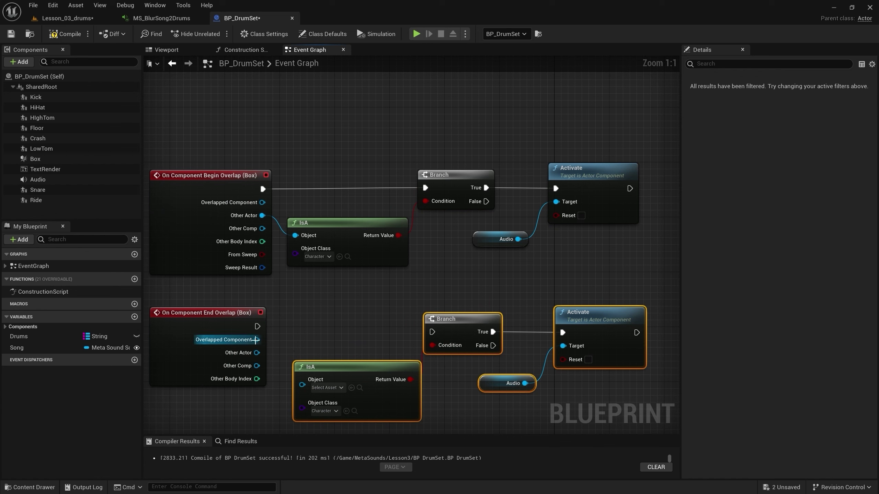
left_click_drag(256, 353, 302, 380)
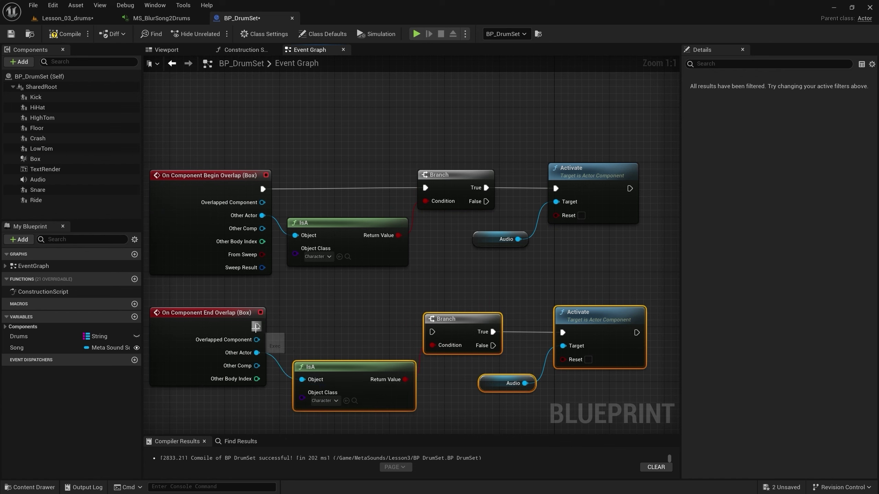
mouse_move(256, 326)
left_mouse_down()
mouse_move(432, 331)
mouse_move(463, 314)
left_mouse_up()
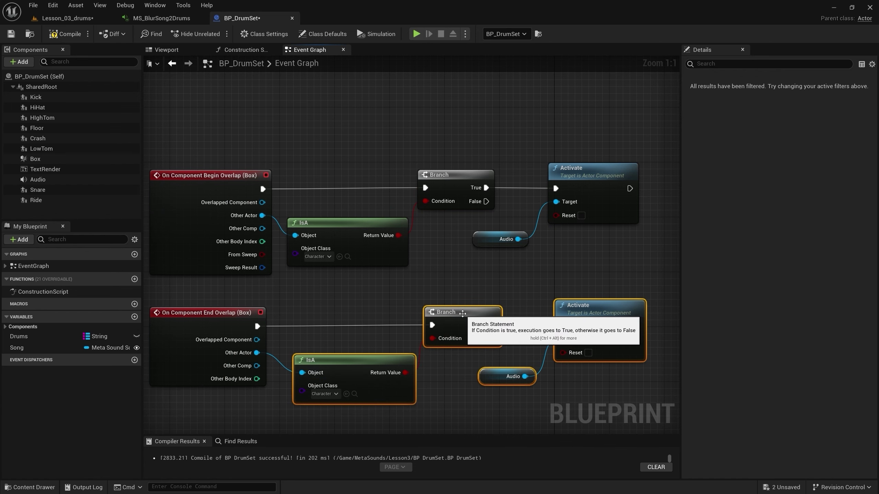
Add a Deactivate node on the copied Audio reference, run from the Branch's True output
left_click(531, 299)
right_click_drag(531, 299, 372, 270)
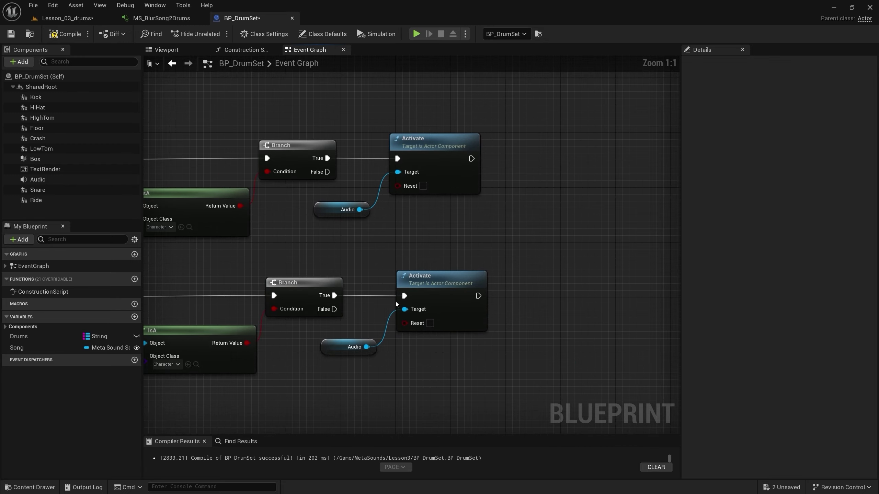
scroll(382, 310, "up", 3)
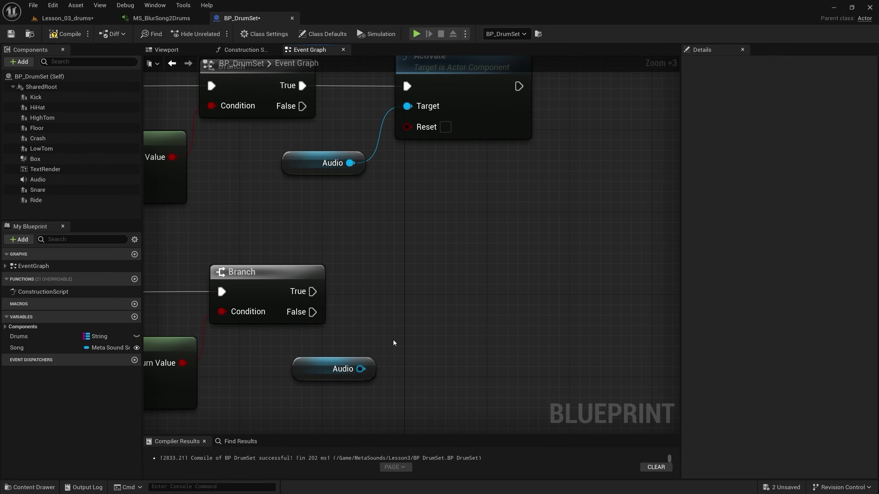
left_click_drag(359, 369, 418, 329)
type("deacti")
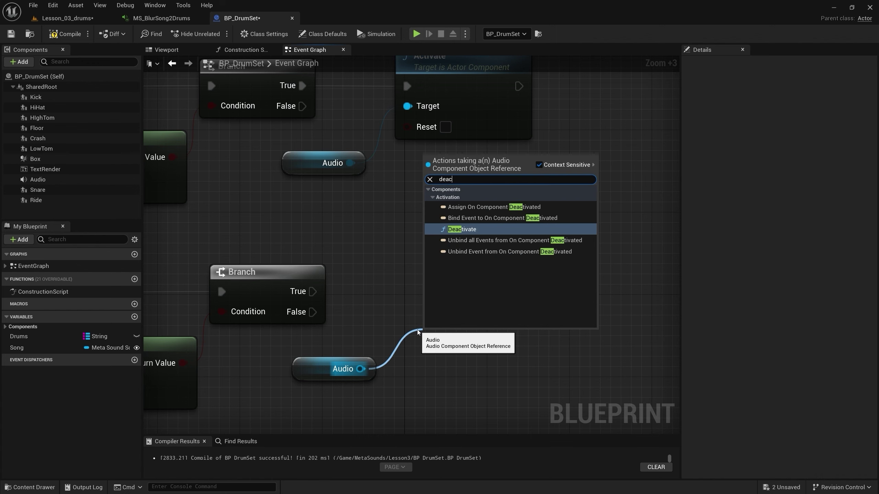
key("Return")
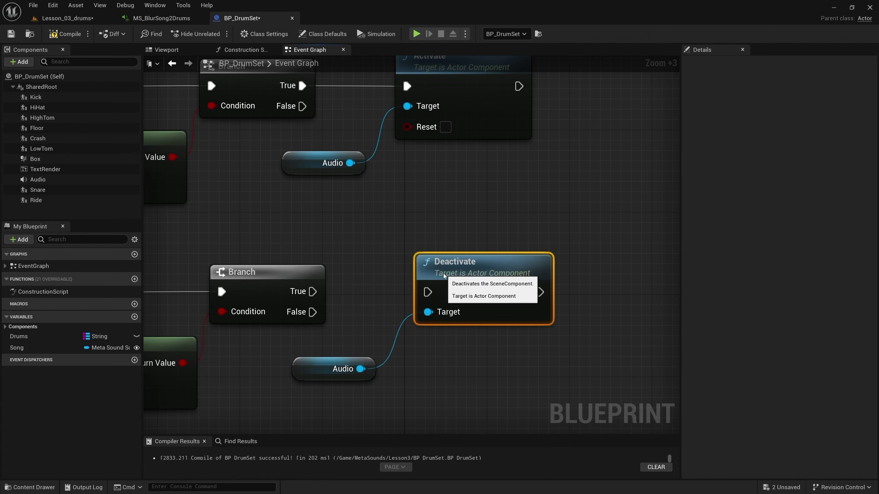
left_click_drag(439, 341, 449, 278)
mouse_move(312, 292)
left_mouse_down()
mouse_move(438, 302)
mouse_move(429, 293)
left_mouse_up()
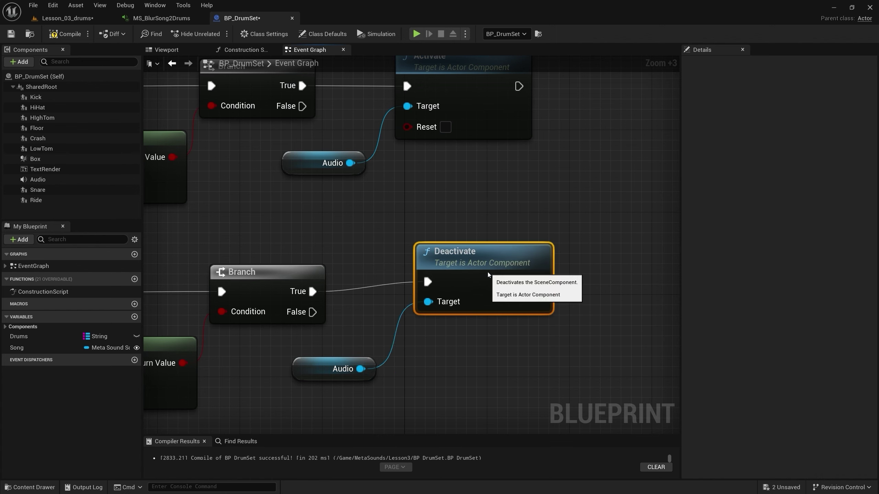
Uncheck Auto Activate on the Audio component, then compile and save BP_DrumSet
left_click(43, 178)
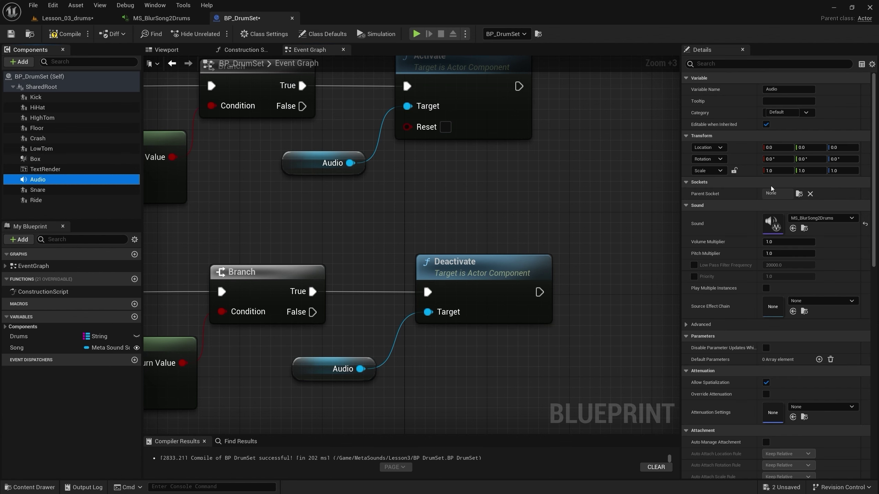
left_click(712, 65)
type("activ")
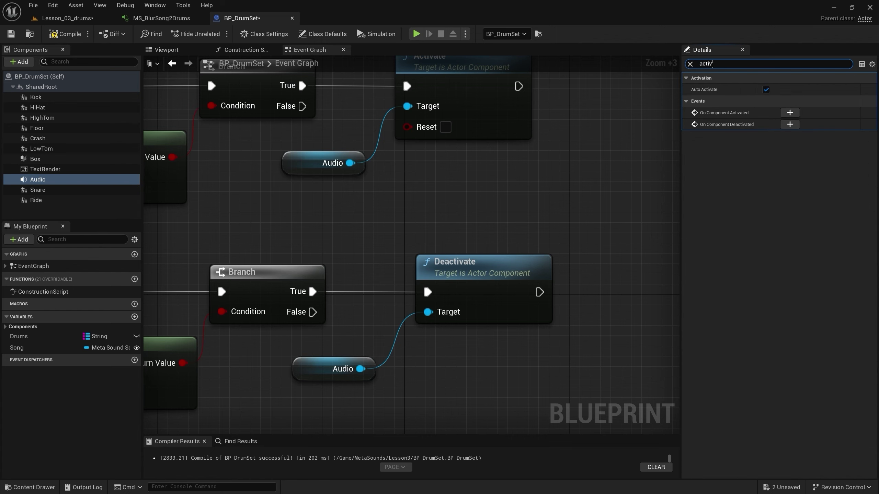
left_click(766, 90)
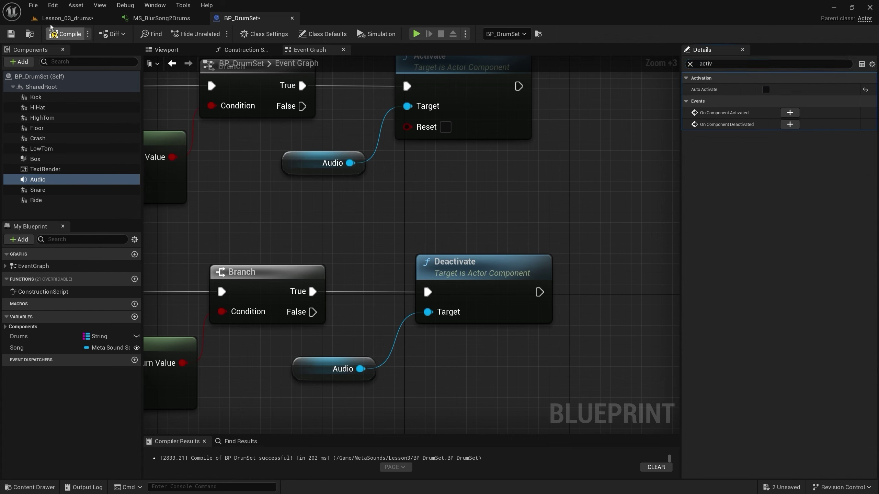
left_click(64, 34)
left_click(11, 34)
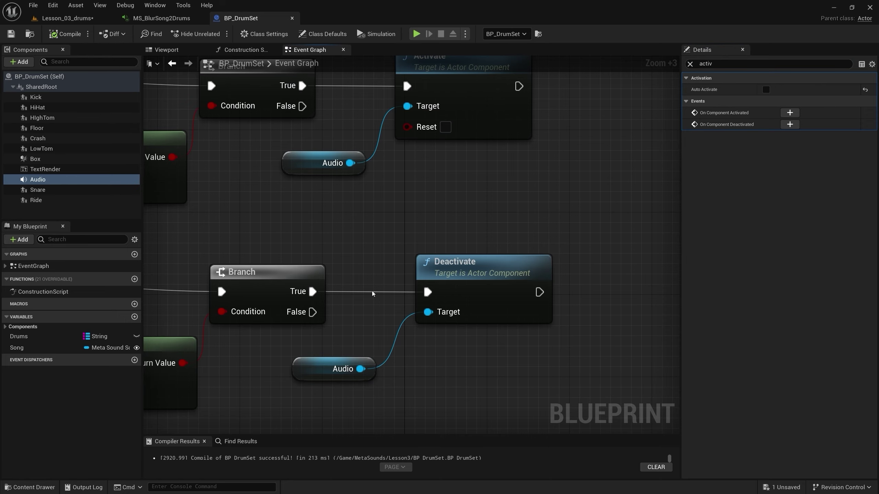
scroll(378, 254, "down", 8)
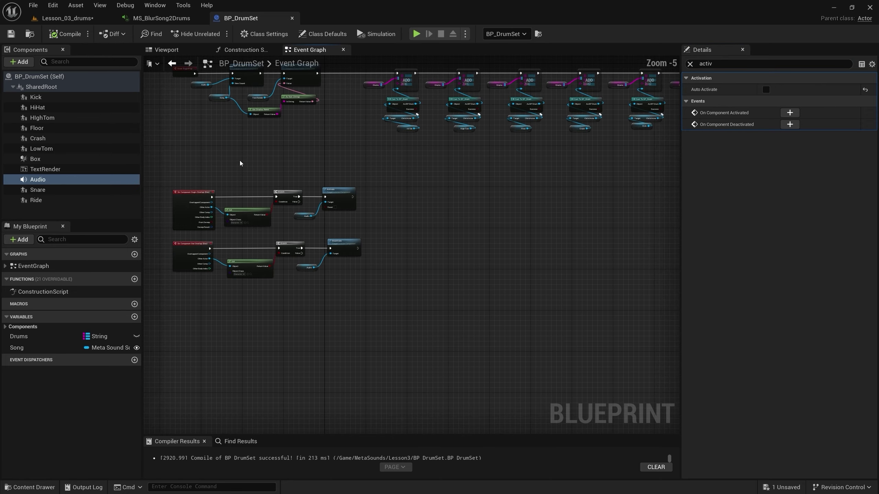
mouse_move(242, 173)
right_mouse_down()
mouse_move(337, 270)
mouse_move(158, 261)
right_mouse_up()
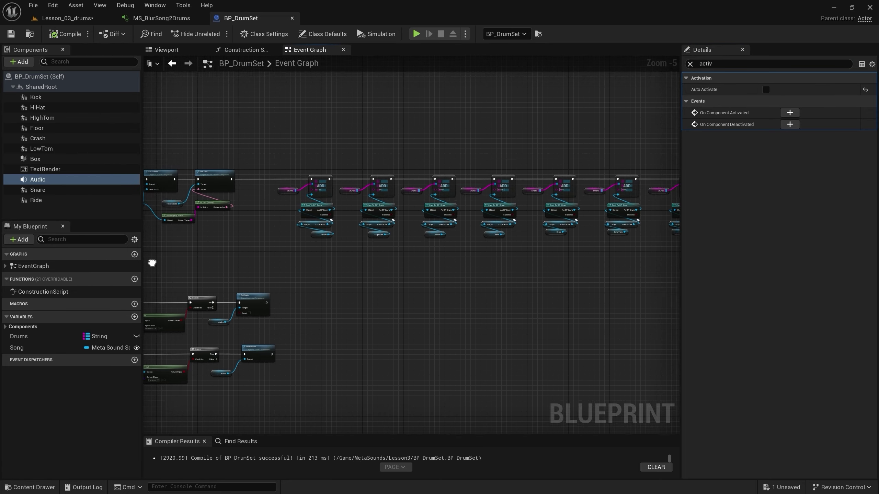
left_click(55, 17)
Play Lesson_03_drums, walking the character up to the drum kit and back away with W/S
left_click(212, 33)
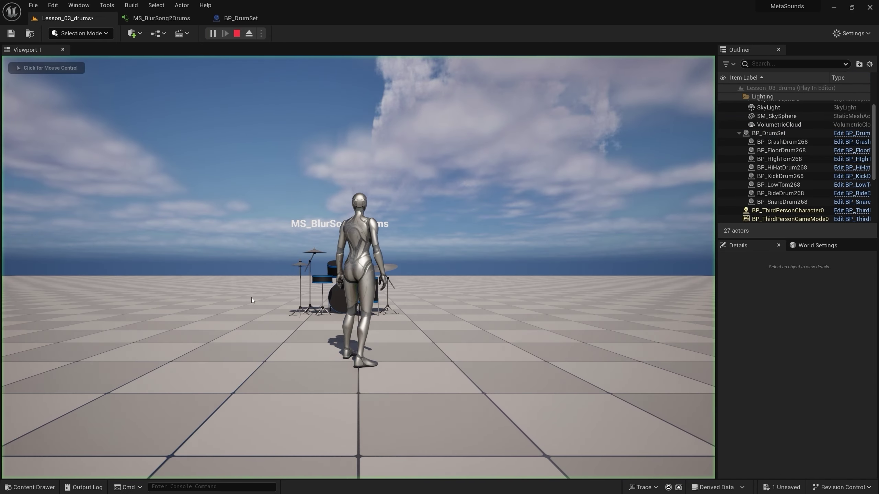
key("w")
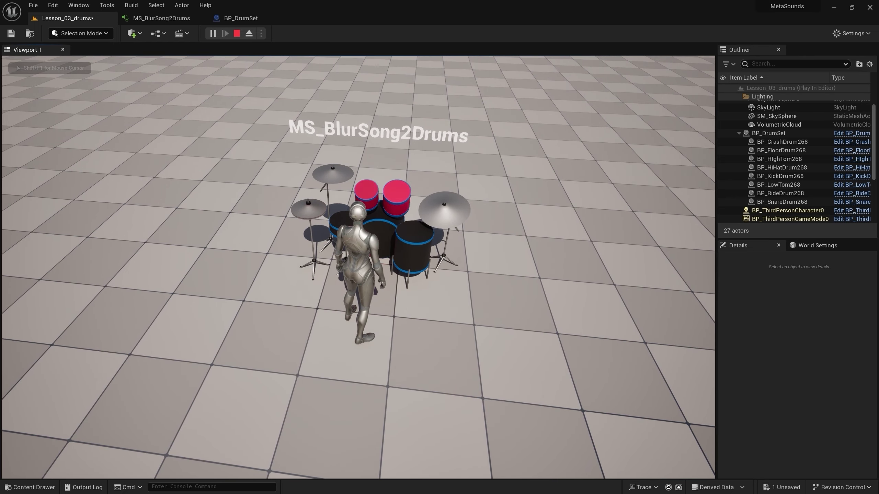
key("s")
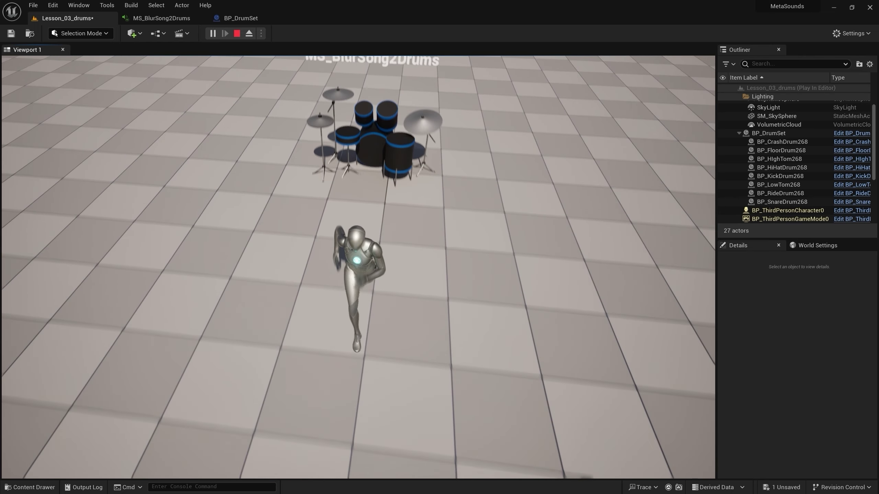
key("w")
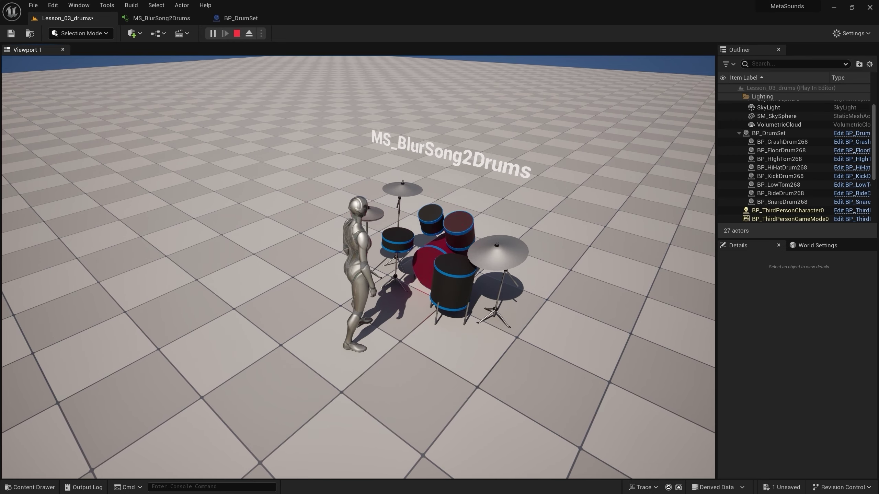
key("s")
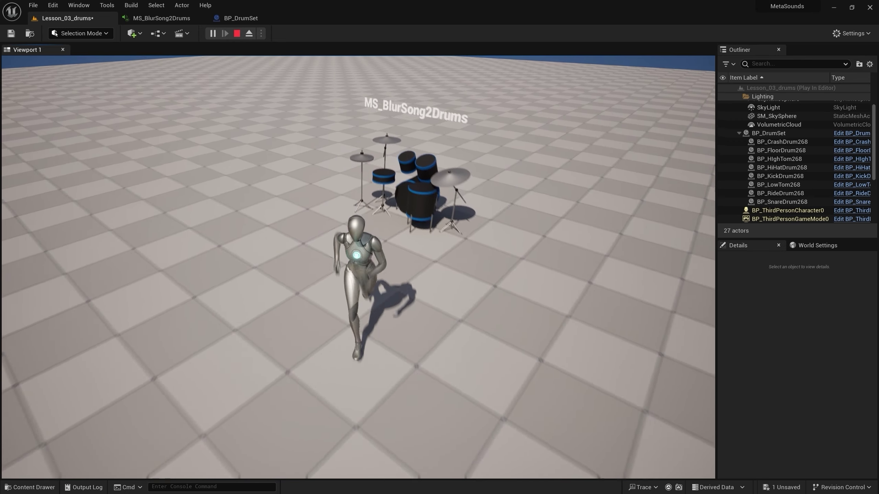
key("w")
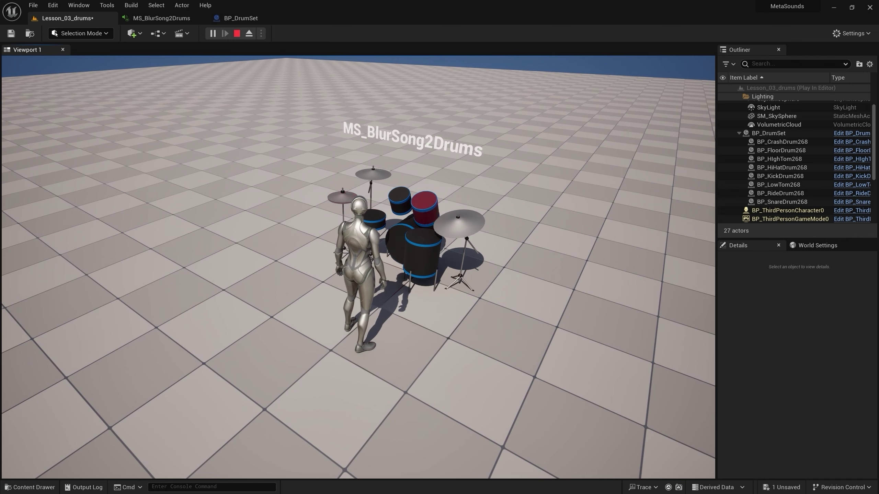
Stop the play session and reopen BP_DrumSet, framing the KEYS and For Each Loop nodes
key("Escape")
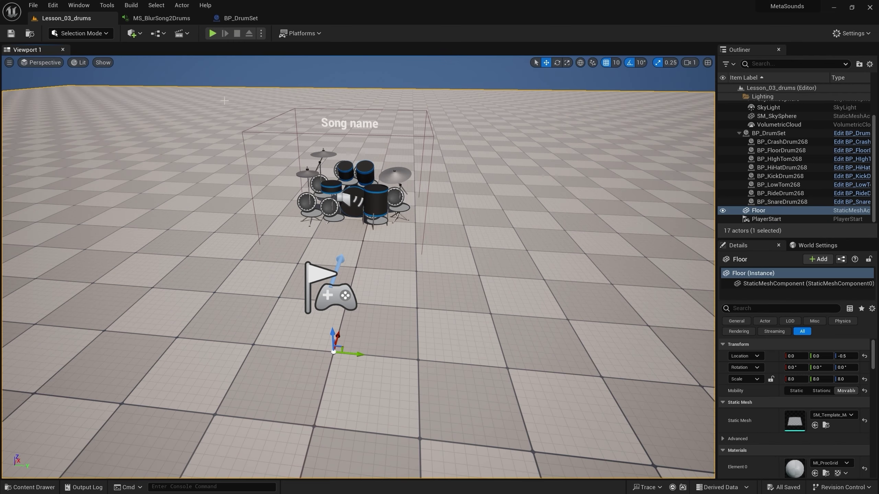
left_click(235, 19)
right_click_drag(260, 175, 190, 243)
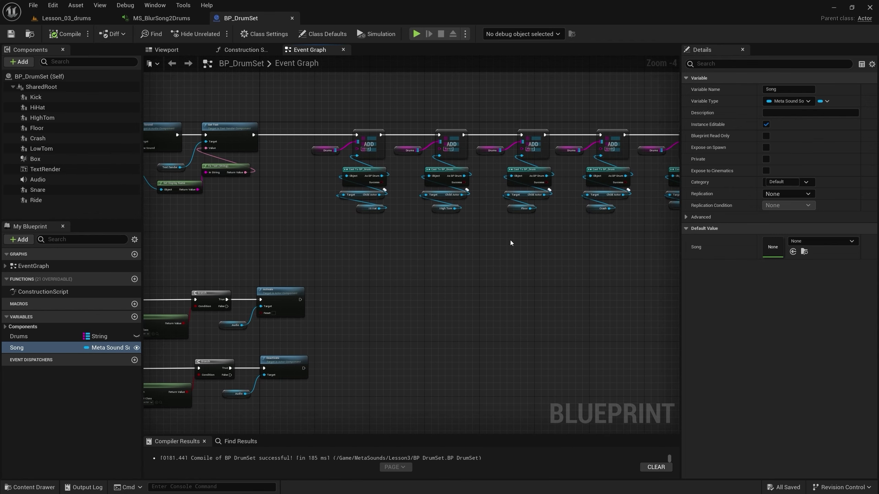
mouse_move(511, 243)
right_mouse_down()
mouse_move(235, 245)
mouse_move(261, 245)
right_mouse_up()
right_click_drag(506, 243, 166, 252)
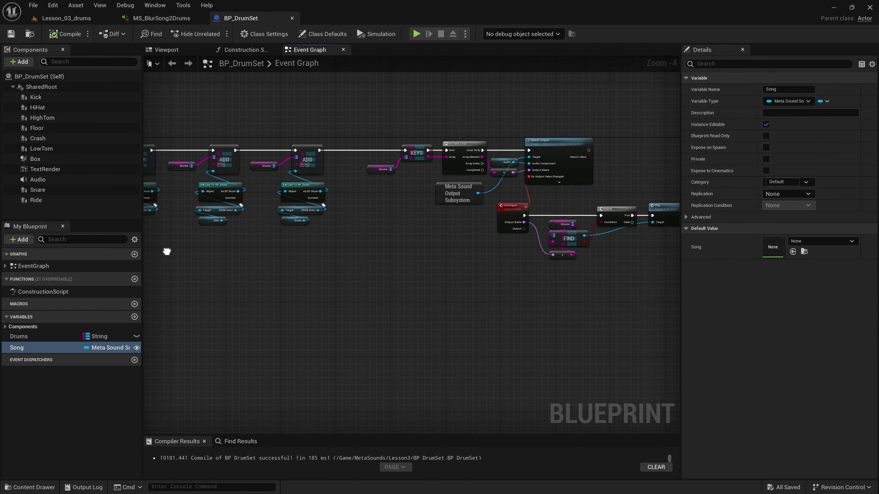
scroll(400, 249, "up", 3)
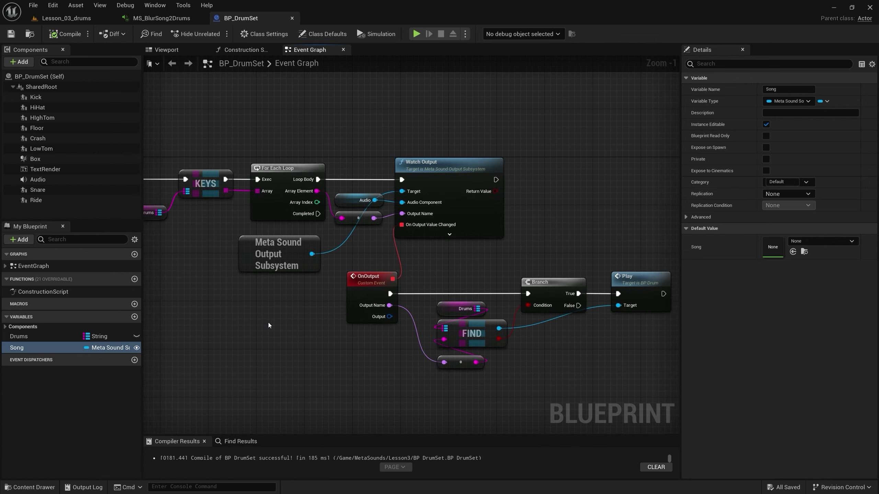
Change the Drums map variable's key type from String to Name and confirm
left_click(33, 336)
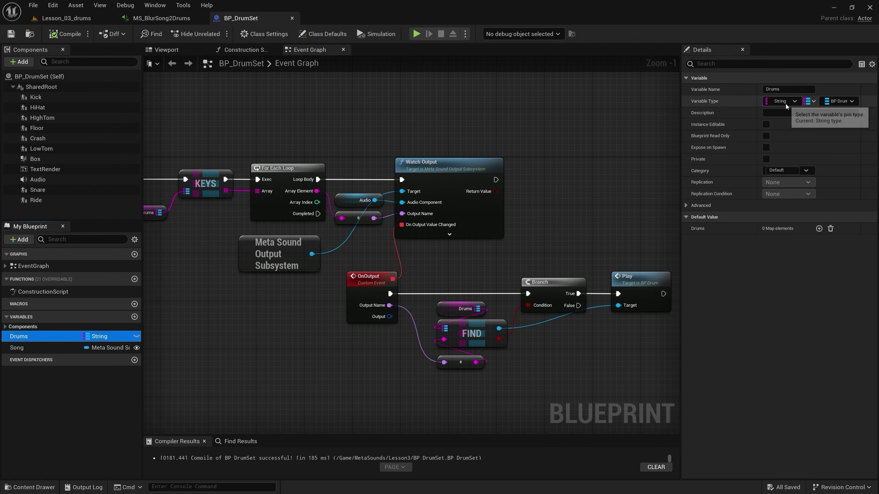
left_click(794, 103)
key("Escape")
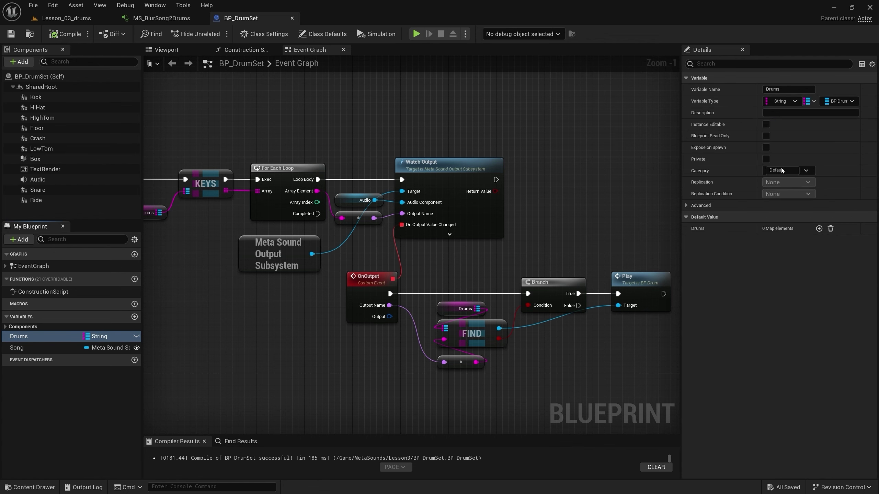
left_click(448, 269)
mouse_move(217, 324)
right_mouse_down()
mouse_move(373, 322)
mouse_move(334, 324)
right_mouse_up()
key("F2")
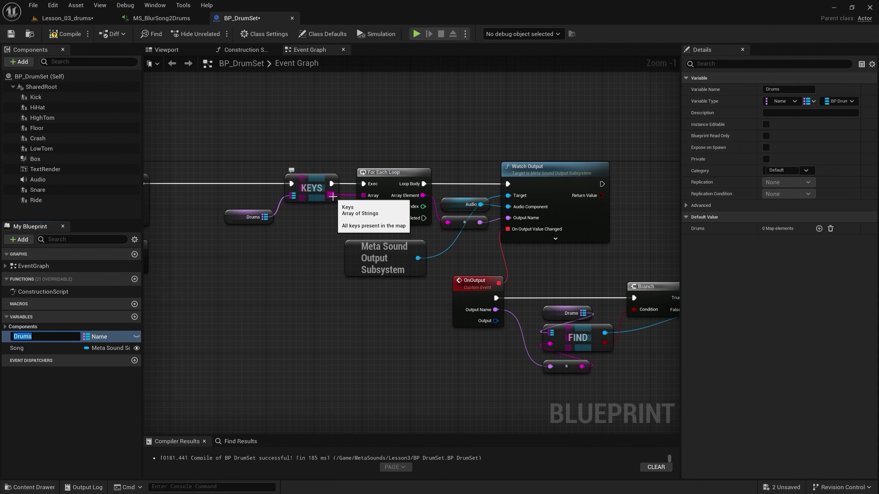
Refresh the KEYS node to match the new Name key type
right_click_drag(311, 243, 421, 262)
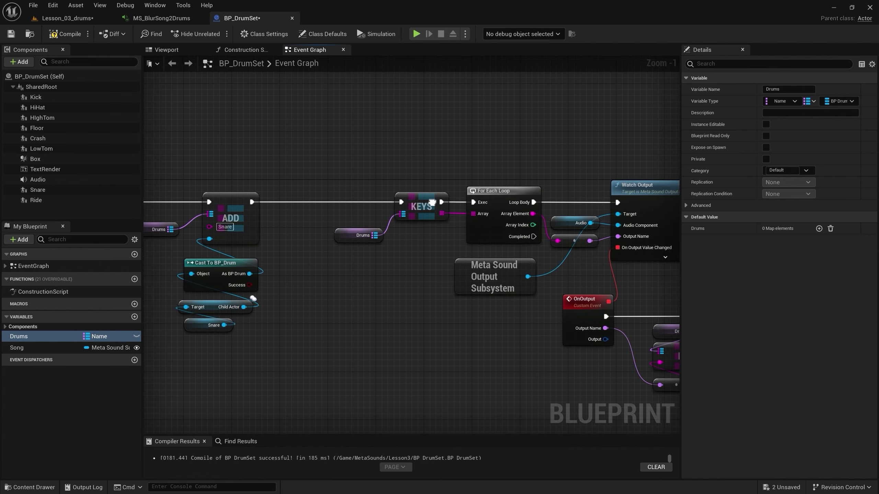
right_click(427, 200)
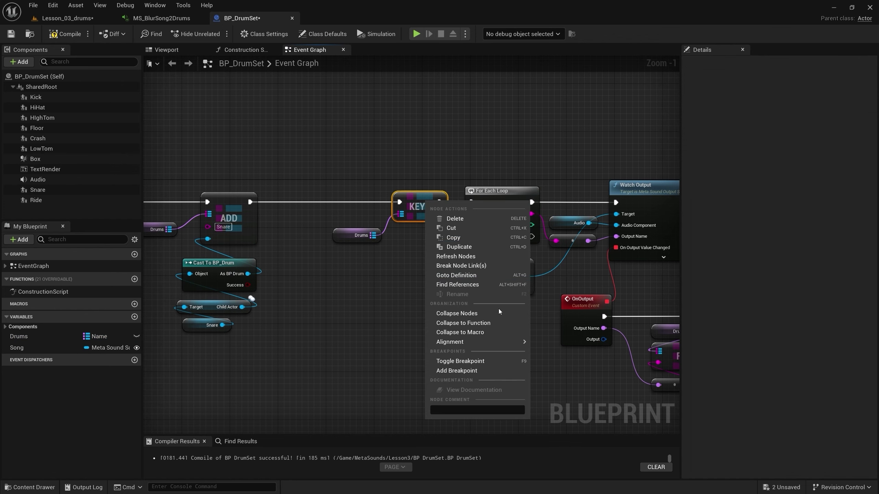
mouse_move(490, 343)
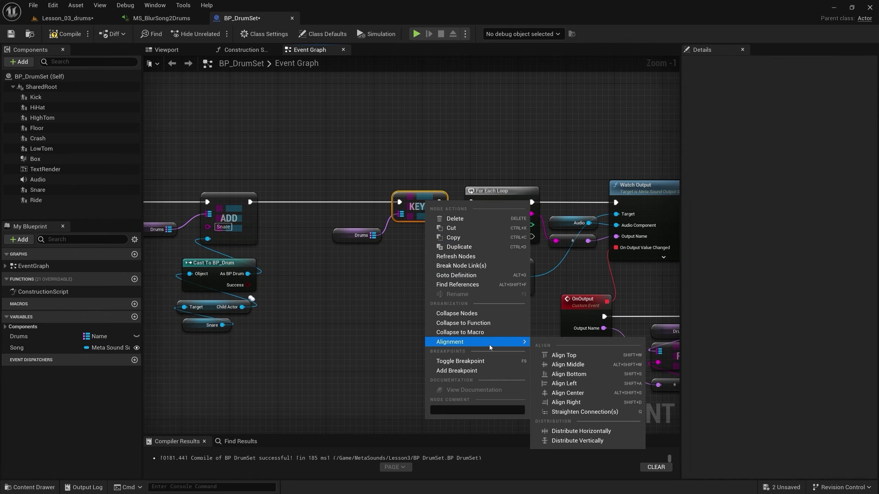
left_click(461, 256)
right_click_drag(455, 222, 338, 255)
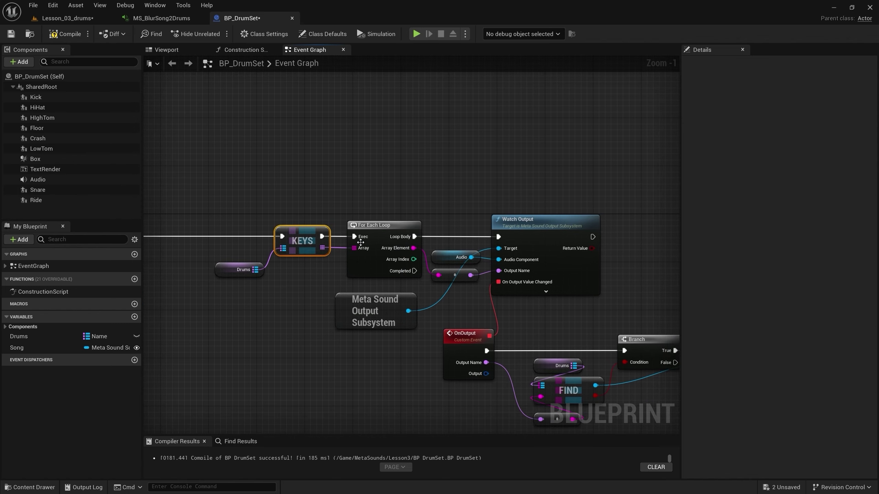
right_click(374, 225)
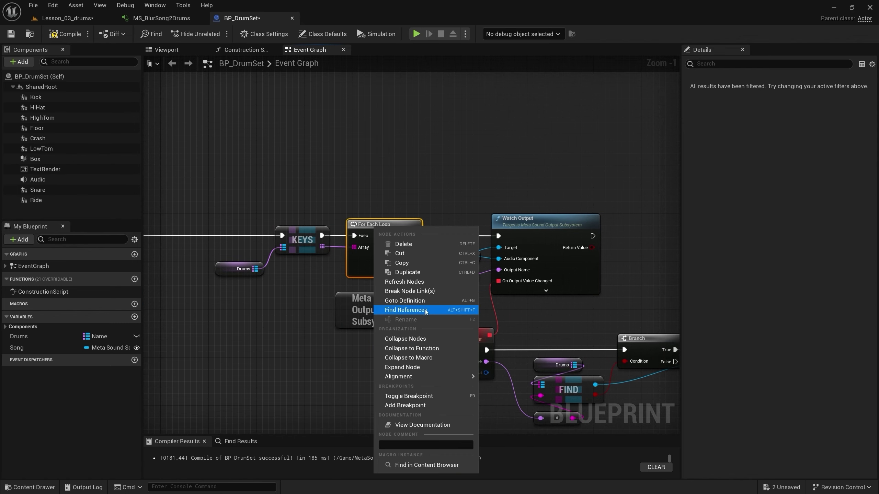
Add a new For Each Loop fed by the KEYS array
left_click(415, 279)
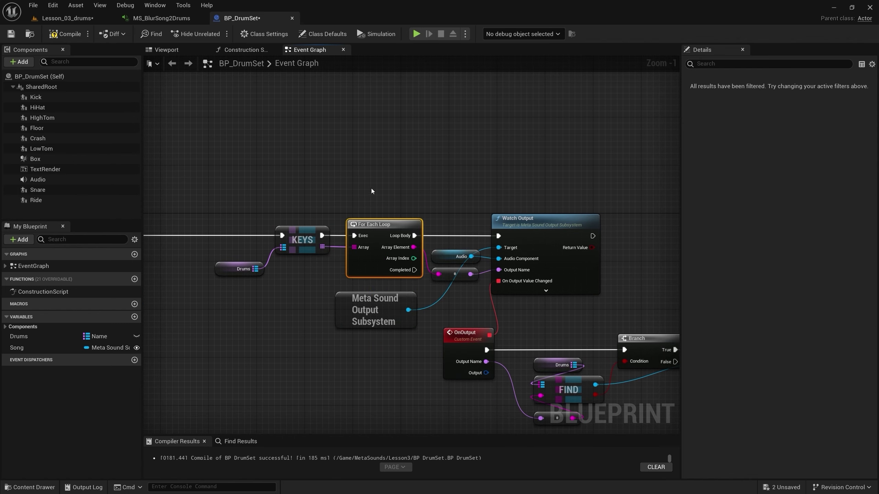
left_click_drag(322, 245, 346, 173)
type("a")
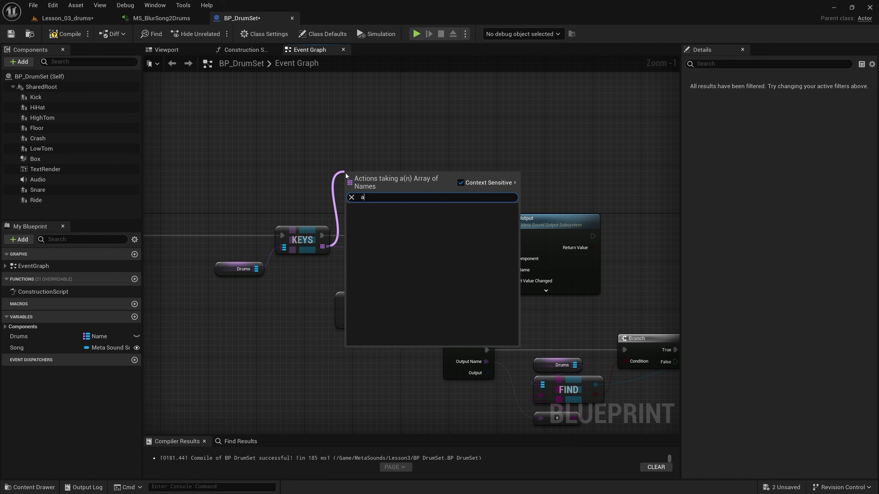
key("BackSpace")
key("BackSpace")
key("BackSpace")
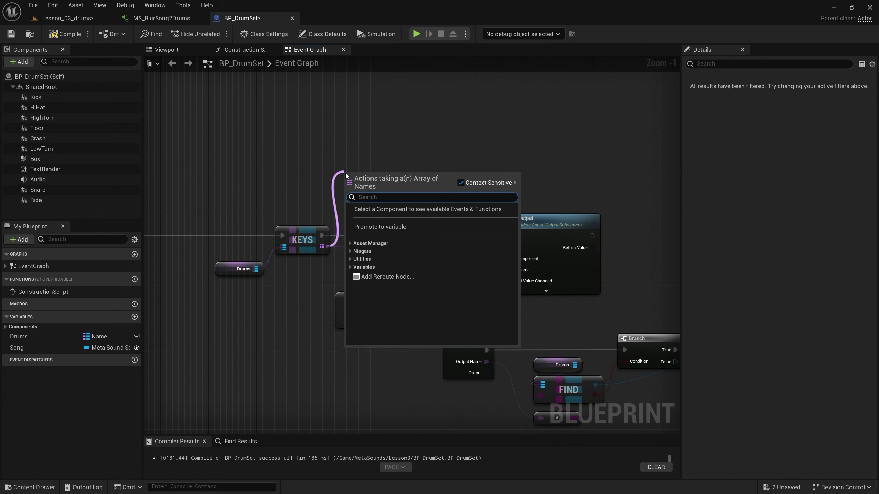
type("for each")
key("Return")
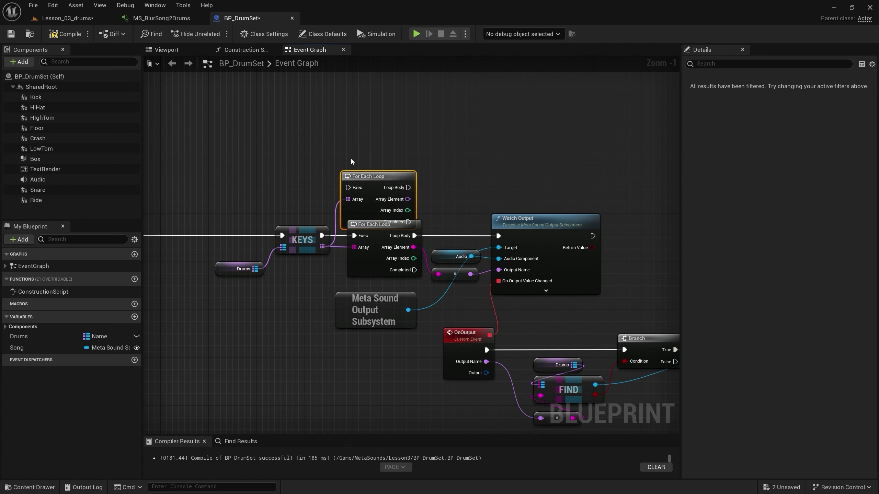
Wire the new loop's exec, Loop Body and Array Element to Watch Output, deleting the old loop
left_click_drag(322, 235, 407, 189)
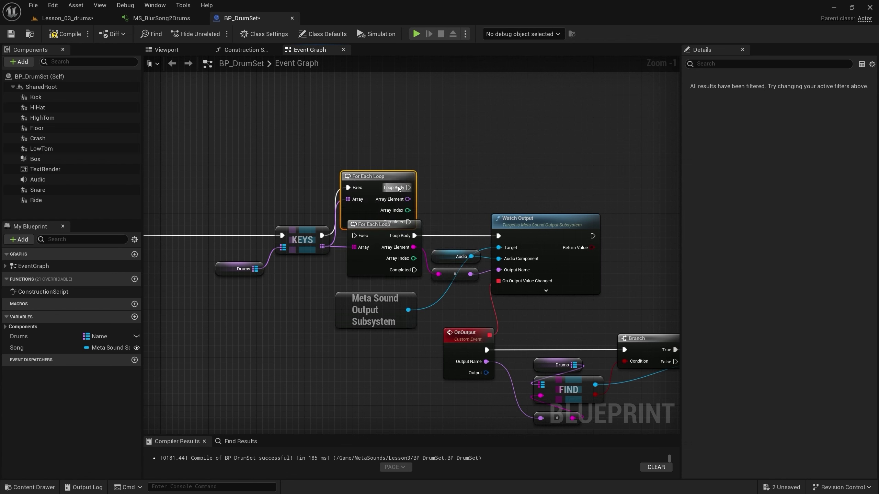
left_click_drag(504, 238, 500, 236)
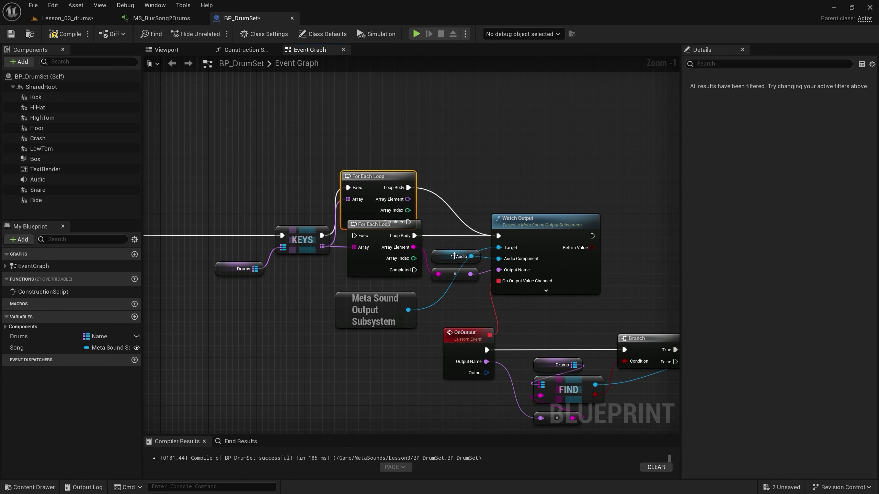
left_click_drag(502, 270, 408, 200)
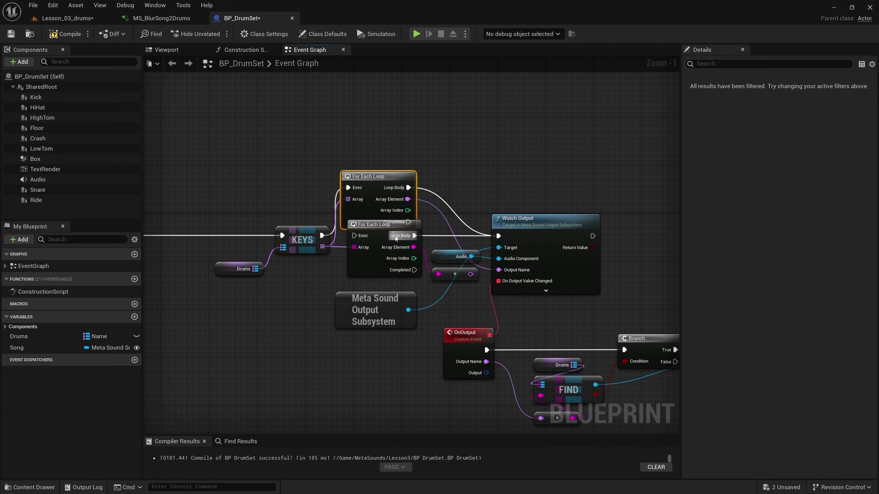
mouse_move(383, 236)
left_mouse_down()
mouse_move(377, 230)
mouse_move(278, 350)
left_mouse_up()
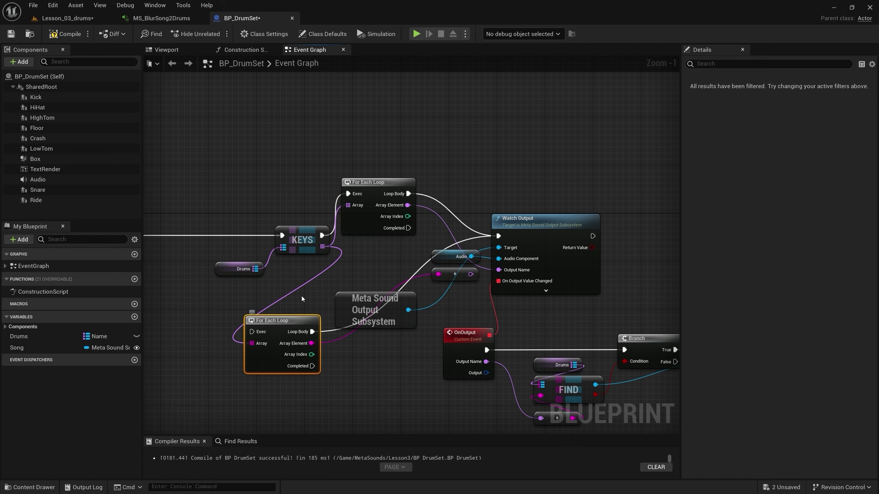
key("Delete")
left_click(375, 180)
left_click_drag(375, 181, 378, 226)
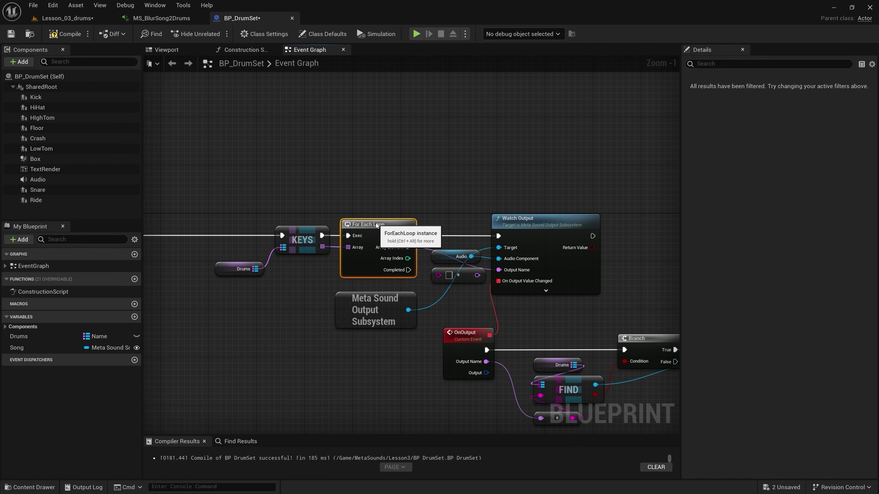
right_click_drag(377, 226, 325, 112)
Refresh the Drums and FIND nodes, remove the reroute, and wire Output Name straight into FIND
scroll(483, 245, "up", 1)
right_click_drag(460, 316, 353, 286)
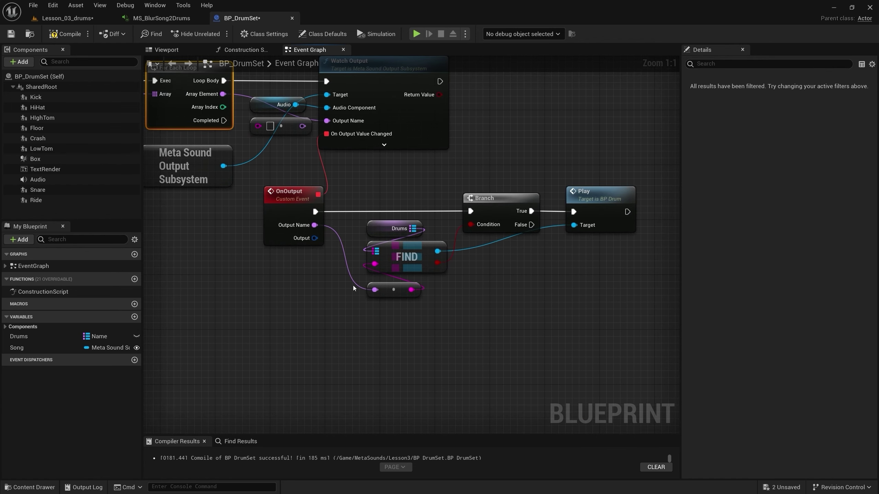
left_click_drag(357, 223, 446, 257)
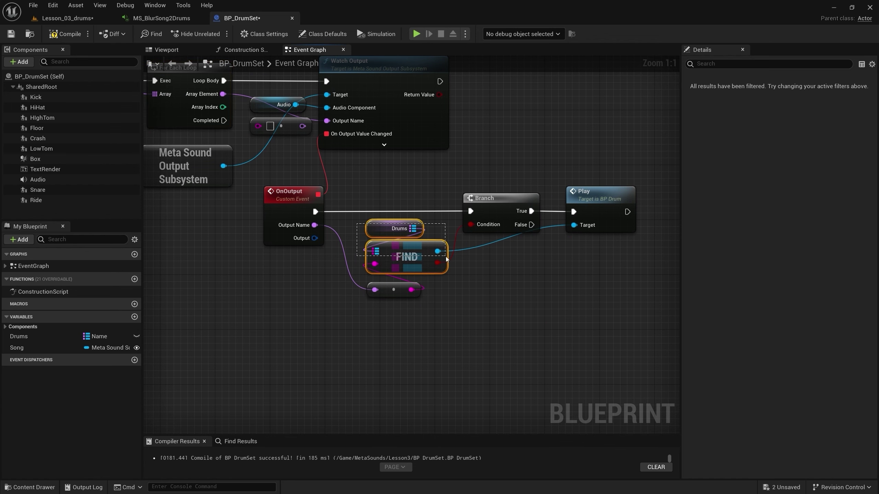
right_click(422, 255)
left_click(466, 311)
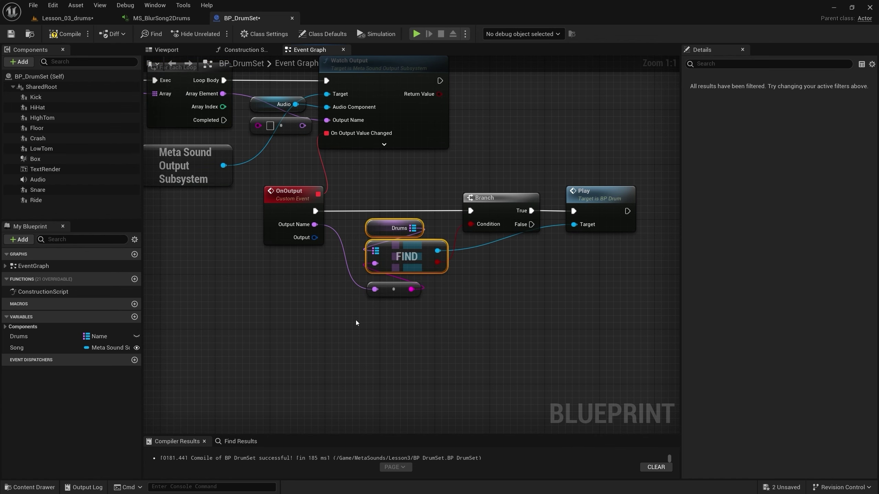
left_click(394, 290)
key("Delete")
left_click_drag(315, 224, 371, 265)
Refresh the whole row of Map ADD nodes, including Kick and Snare
right_click_drag(364, 312, 489, 325)
scroll(358, 294, "down", 3)
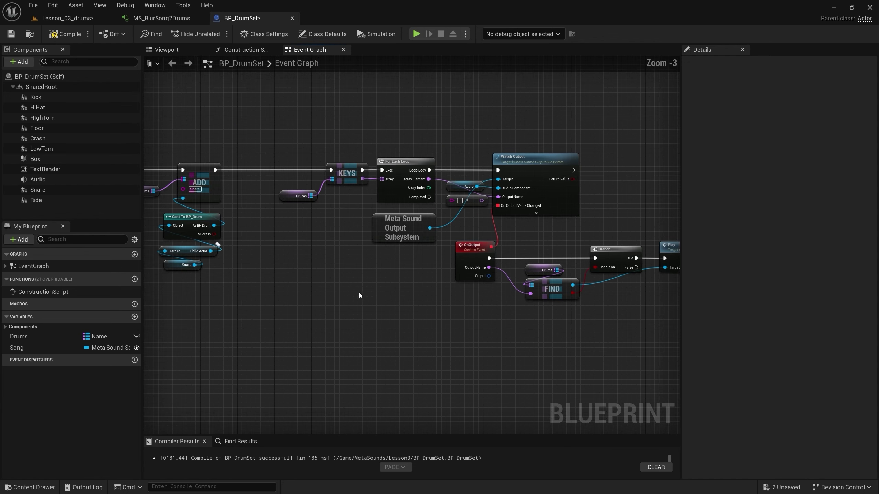
right_click_drag(359, 294, 548, 283)
right_click_drag(374, 293, 467, 326)
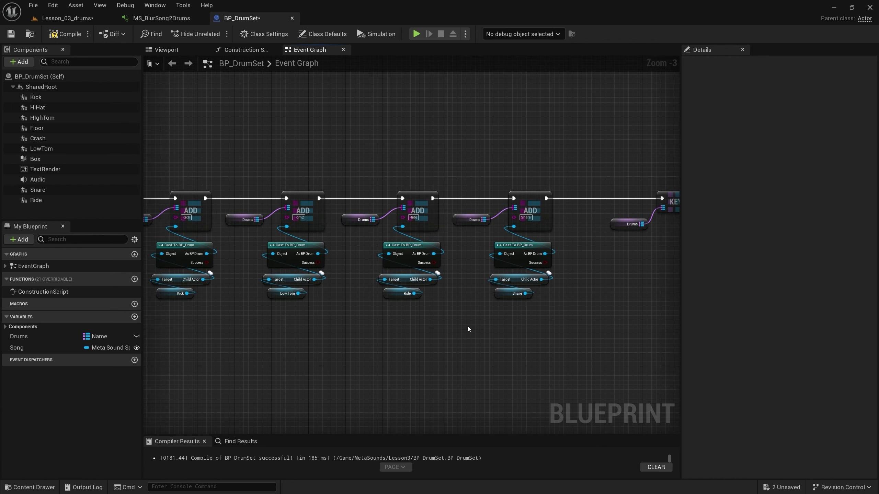
left_click(523, 197)
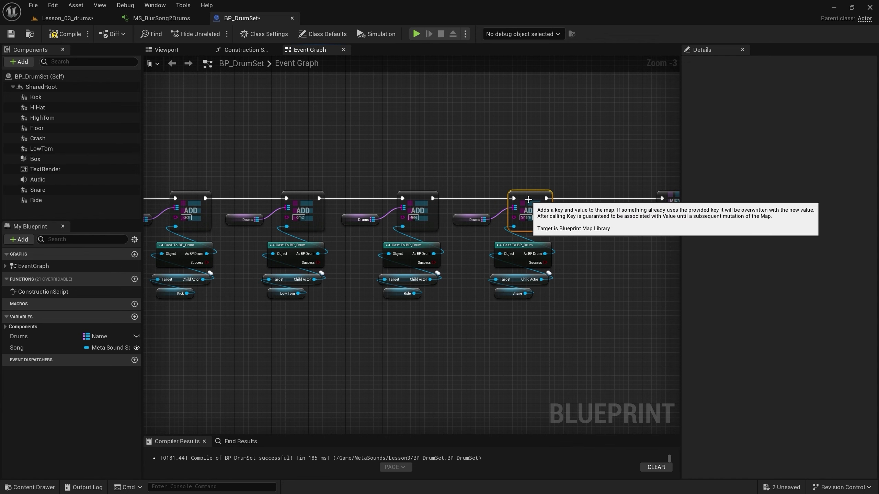
right_click(525, 197)
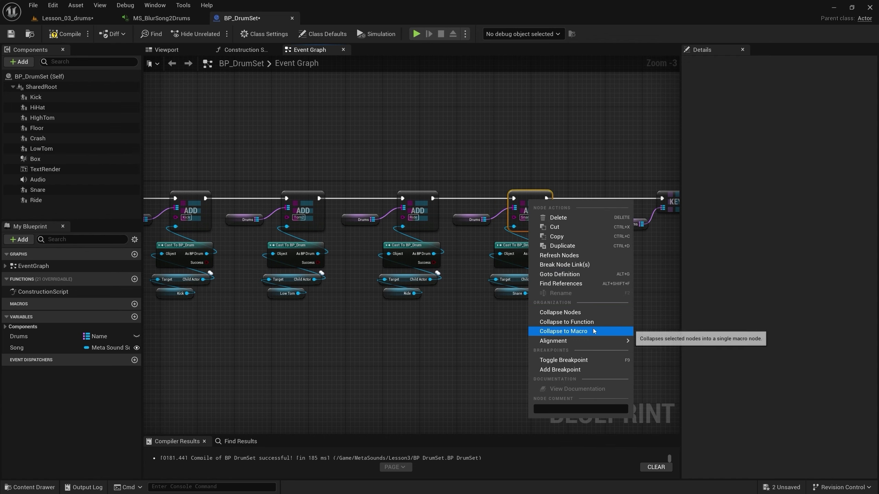
left_click(648, 314)
scroll(648, 313, "down", 2)
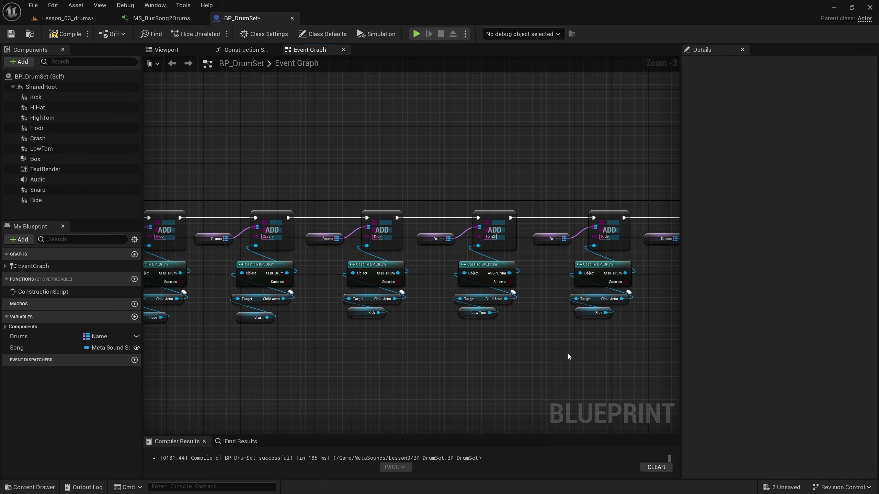
scroll(416, 177, "up", 1)
scroll(257, 190, "down", 1)
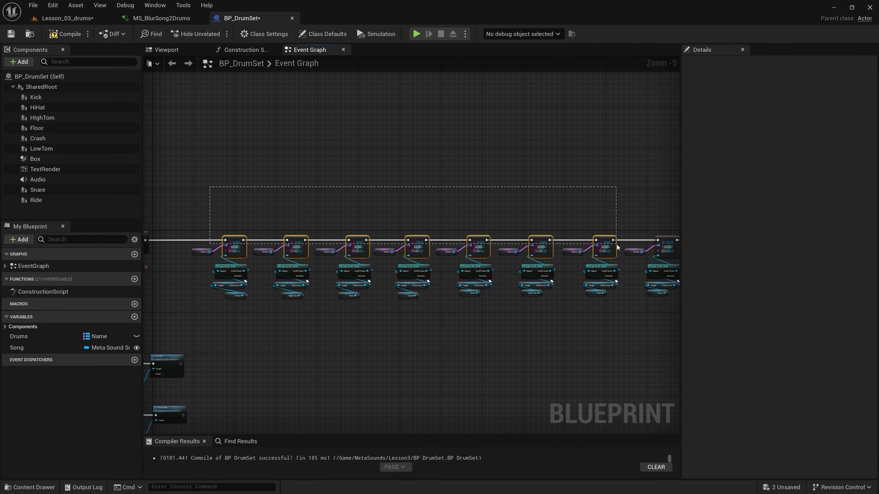
left_click_drag(619, 233, 618, 245)
right_click(604, 241)
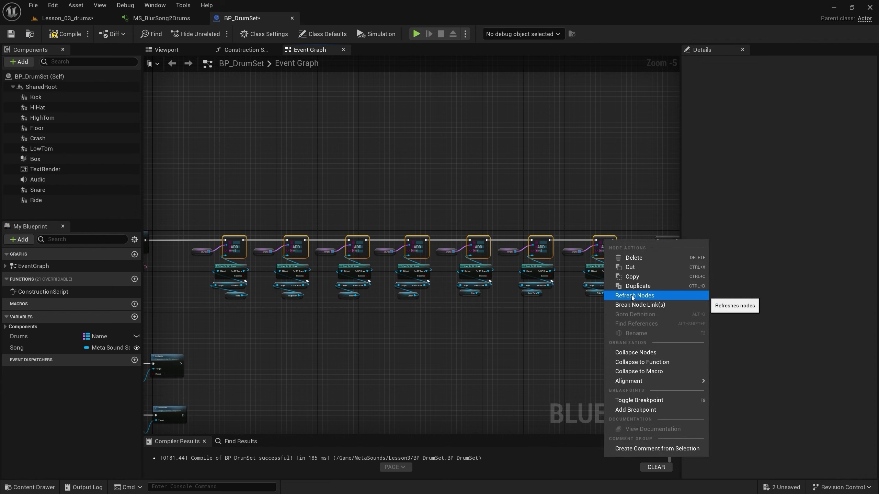
left_click(631, 295)
Compile the BP_DrumSet blueprint
left_click(65, 34)
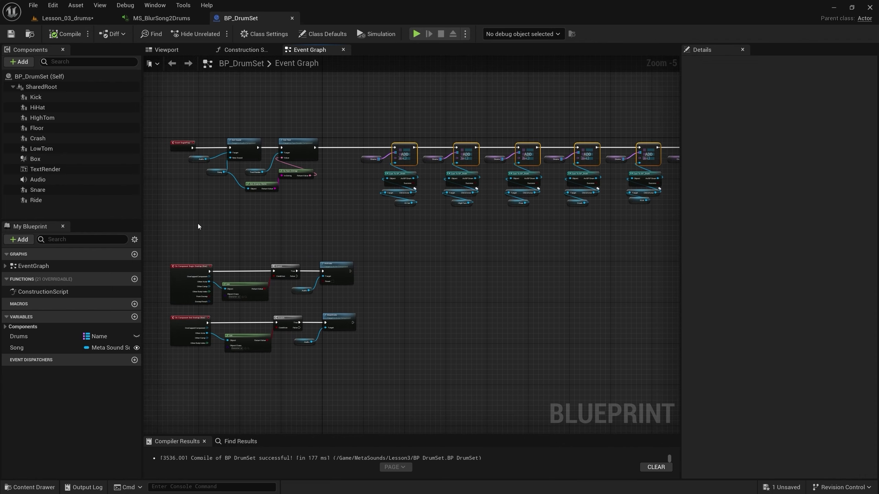
scroll(280, 238, "up", 1)
scroll(353, 217, "up", 1)
scroll(291, 215, "up", 3)
right_click_drag(291, 215, 343, 326)
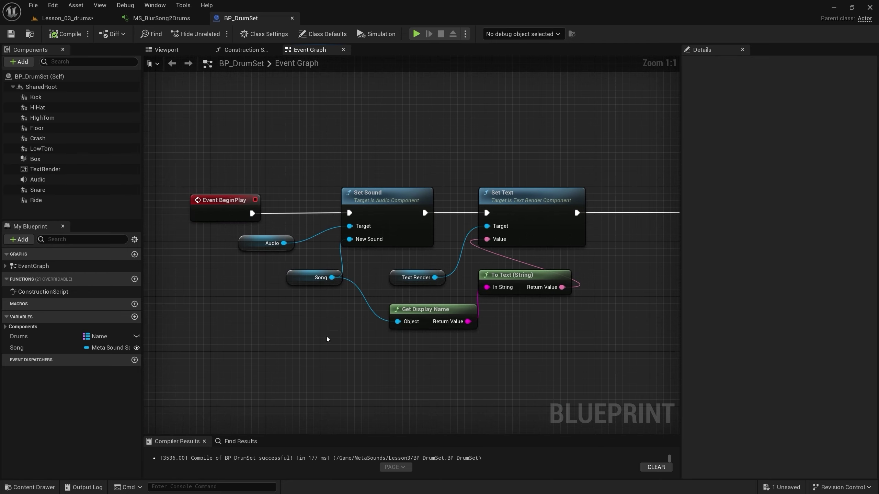
Delete the Song variable and Set Sound node so BeginPlay runs Set Text directly
left_click(45, 352)
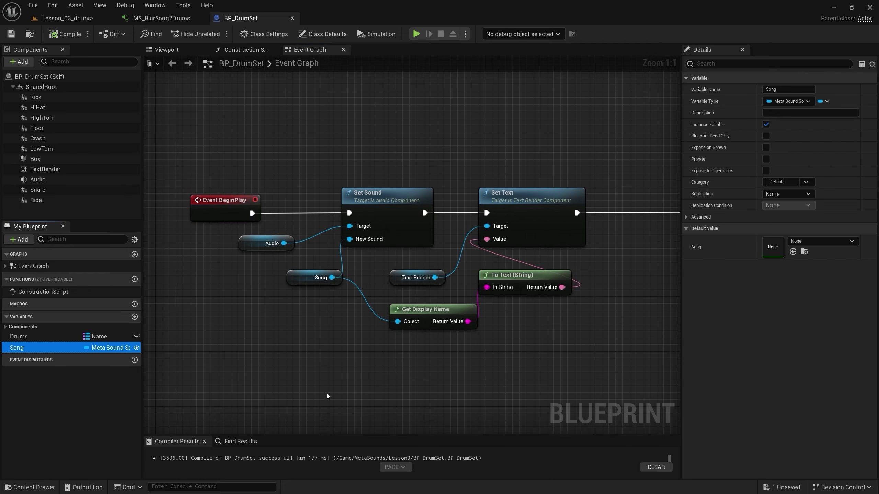
left_click(56, 180)
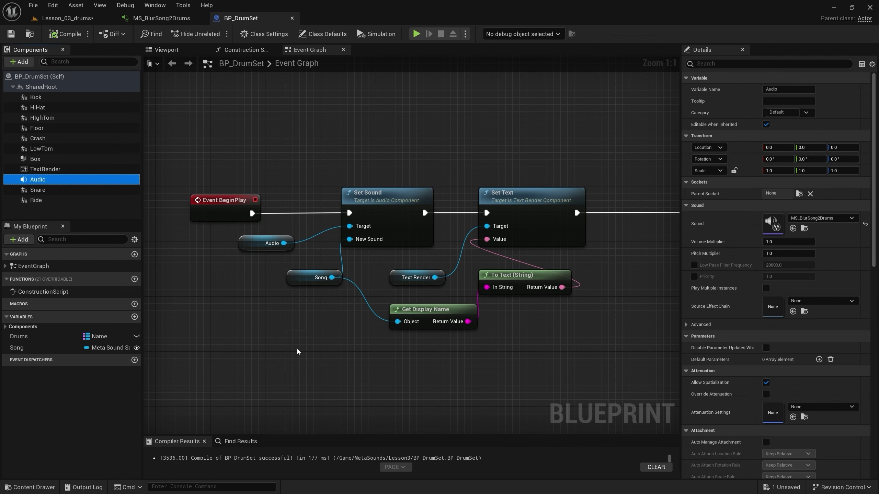
left_click(262, 350)
left_click(59, 348)
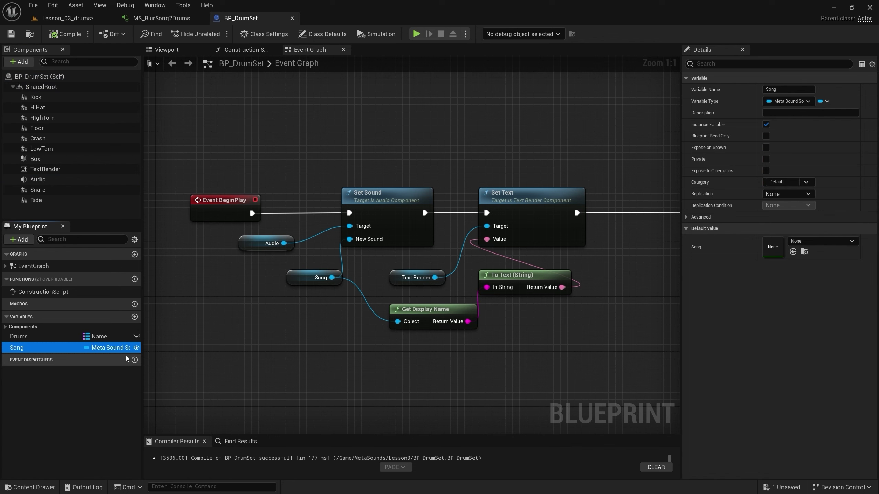
key("Delete")
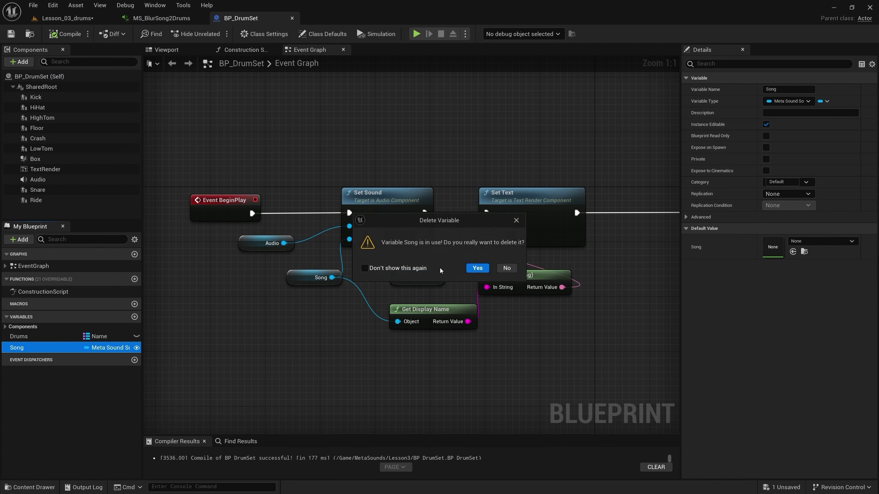
left_click(479, 268)
left_click_drag(333, 164, 359, 260)
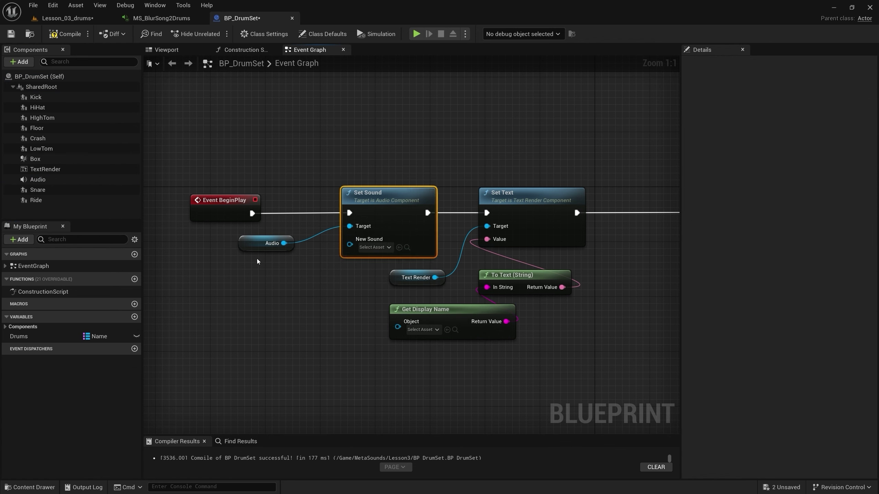
key("Delete")
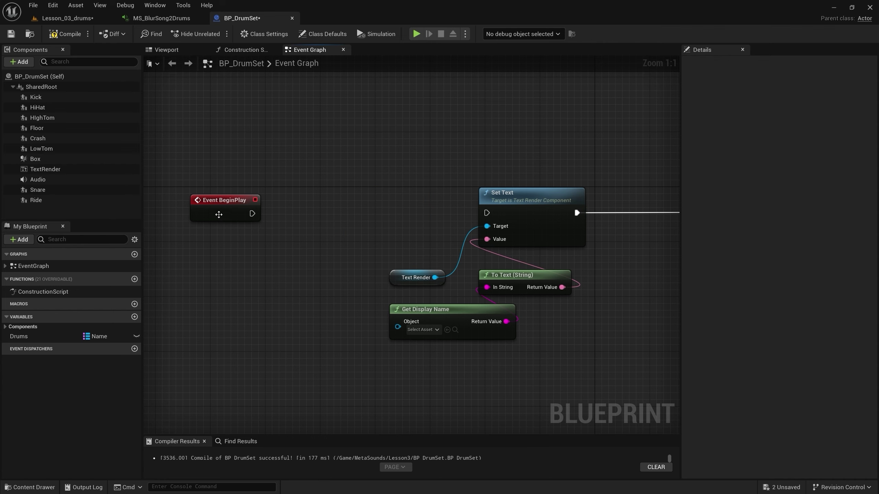
left_click_drag(219, 214, 492, 212)
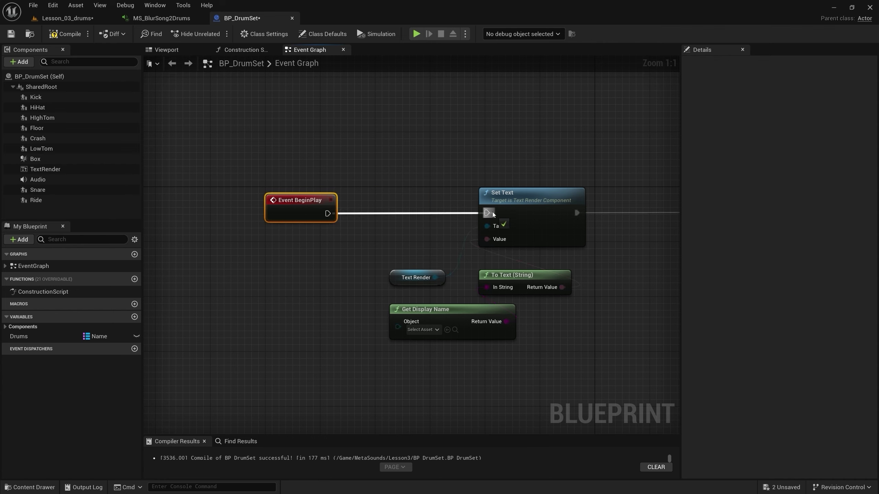
Feed the Audio component's Get Sound into Get Display Name, then return to Lesson_03_drums
mouse_move(38, 179)
left_mouse_down()
mouse_move(212, 292)
mouse_move(275, 307)
left_mouse_up()
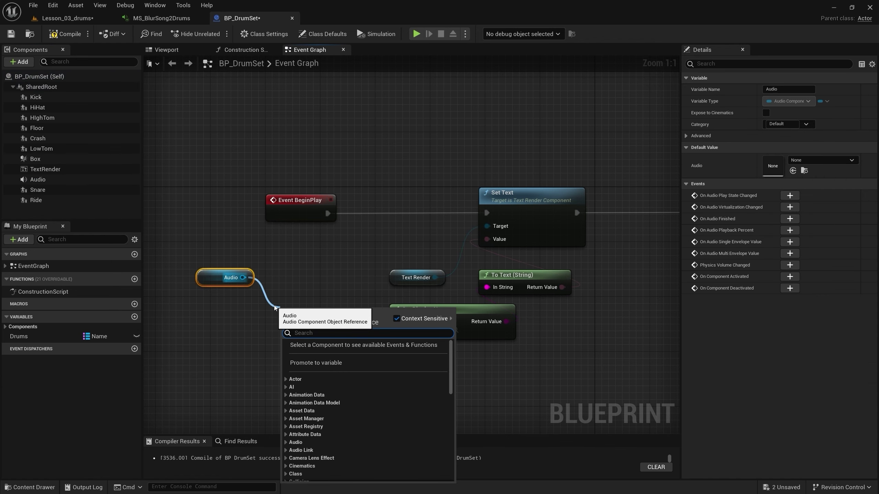
type("getsoun")
key("Return")
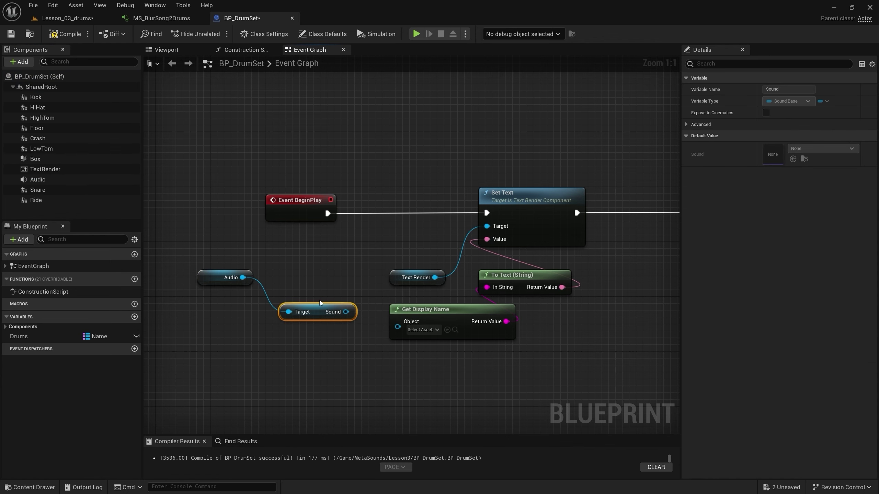
left_click_drag(346, 312, 398, 327)
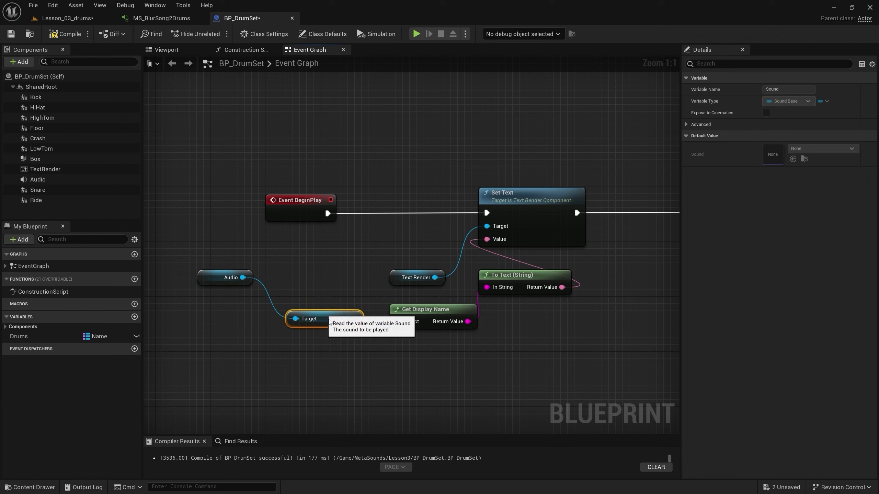
left_click_drag(315, 308, 486, 351)
left_click_drag(431, 347, 527, 340)
left_click_drag(207, 279, 523, 361)
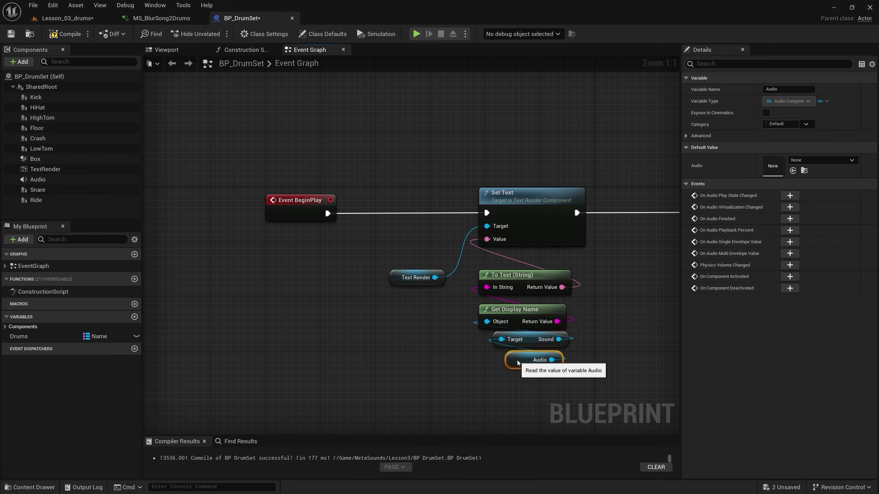
mouse_move(355, 324)
right_mouse_down()
mouse_move(309, 248)
mouse_move(312, 200)
right_mouse_up()
scroll(309, 247, "down", 4)
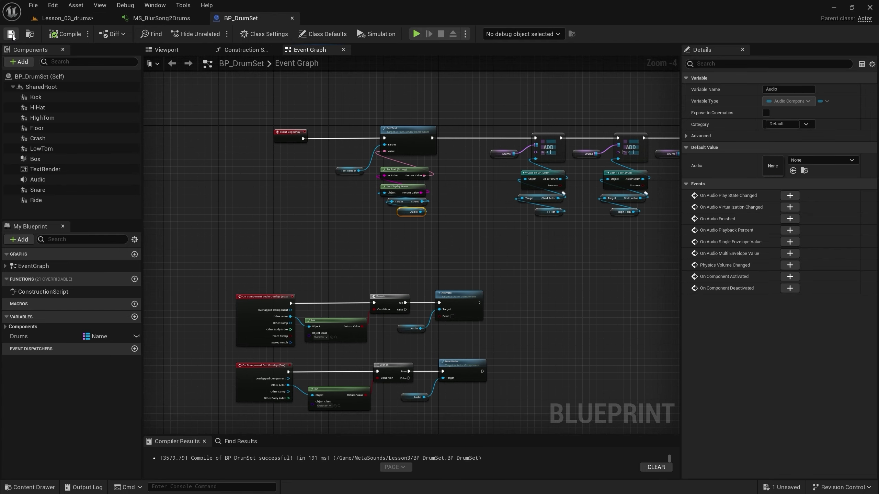
left_click(53, 20)
left_click(362, 197)
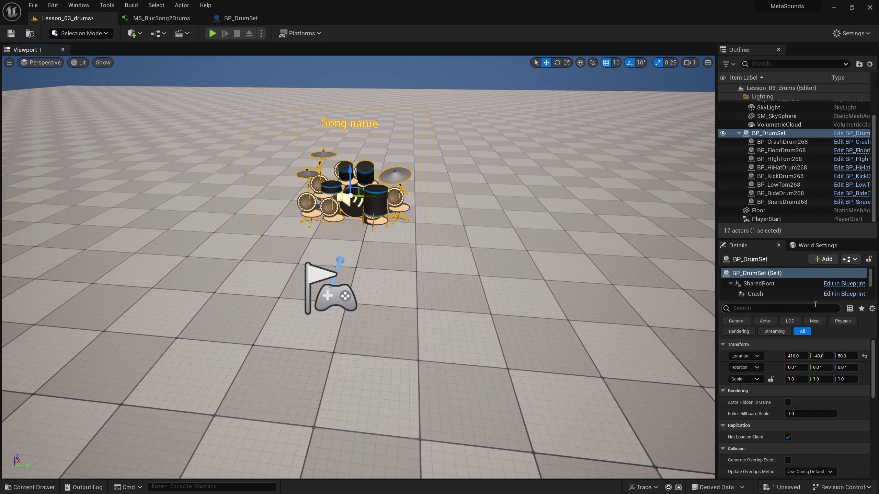
scroll(765, 284, "down", 5)
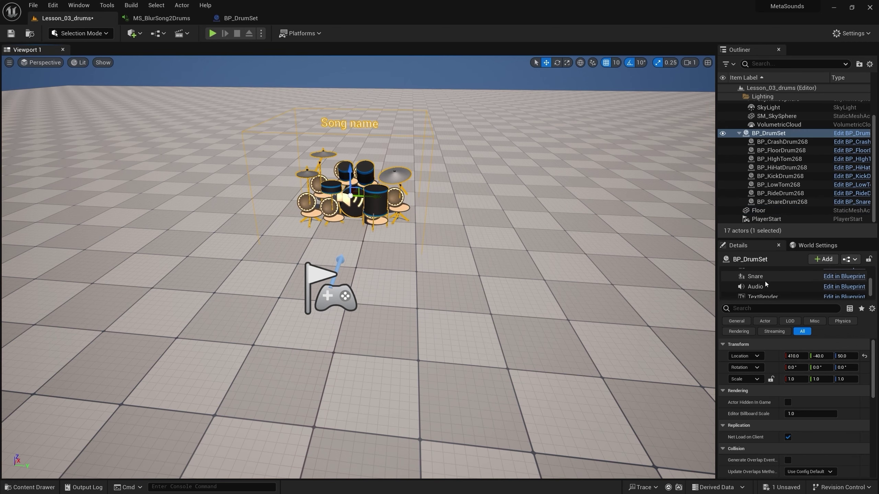
left_click(761, 286)
left_click(833, 393)
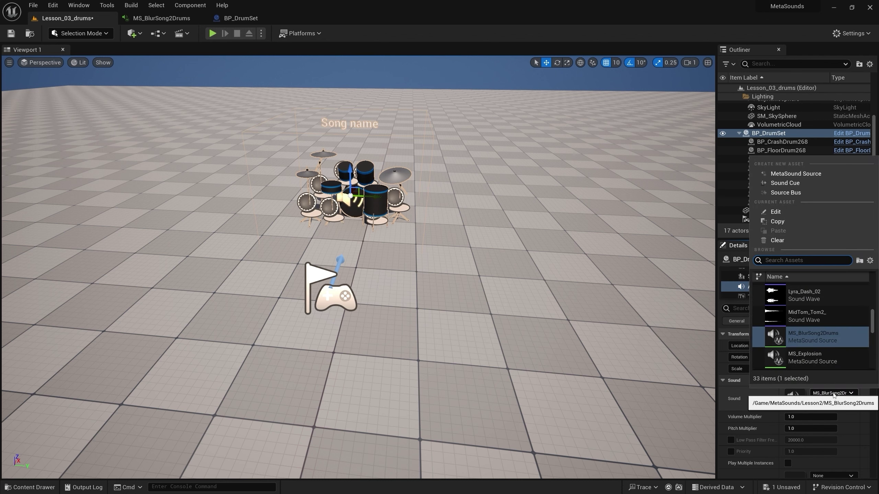
left_click(833, 394)
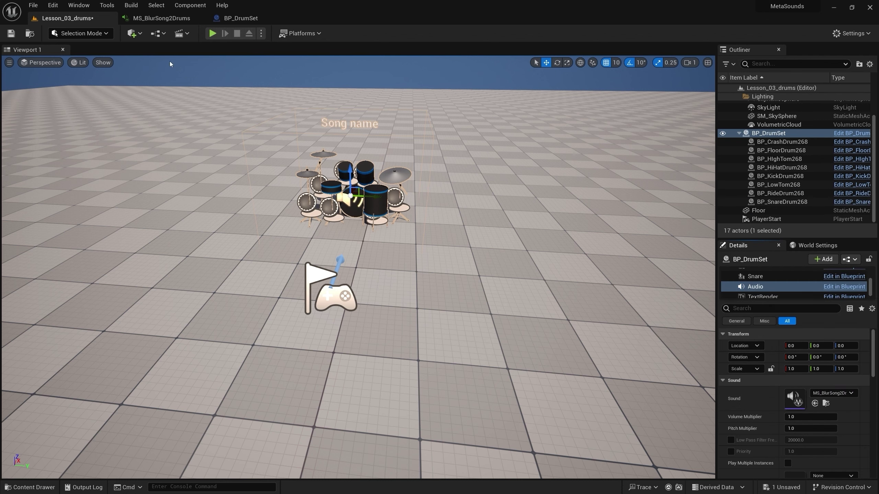
left_click(213, 34)
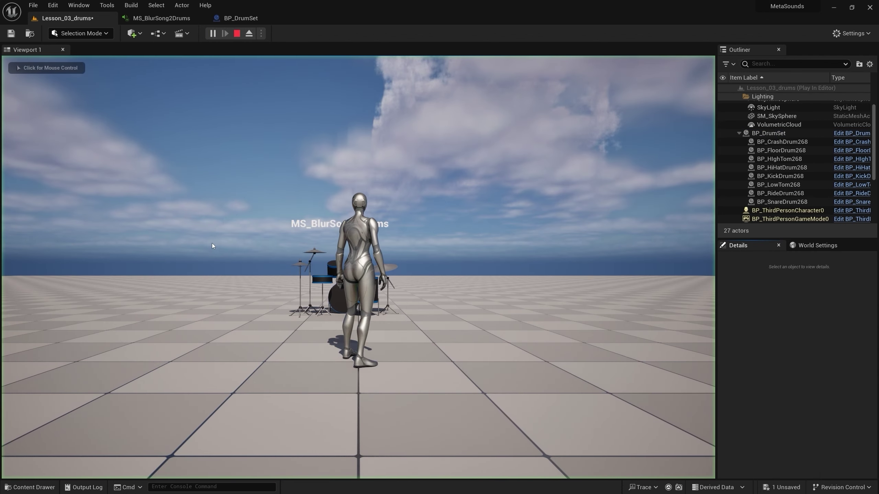
key("w")
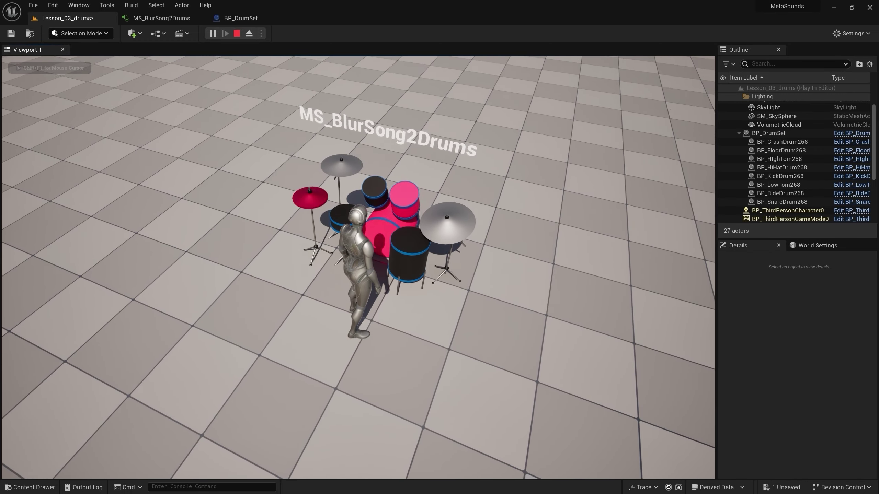
key("s")
key("w")
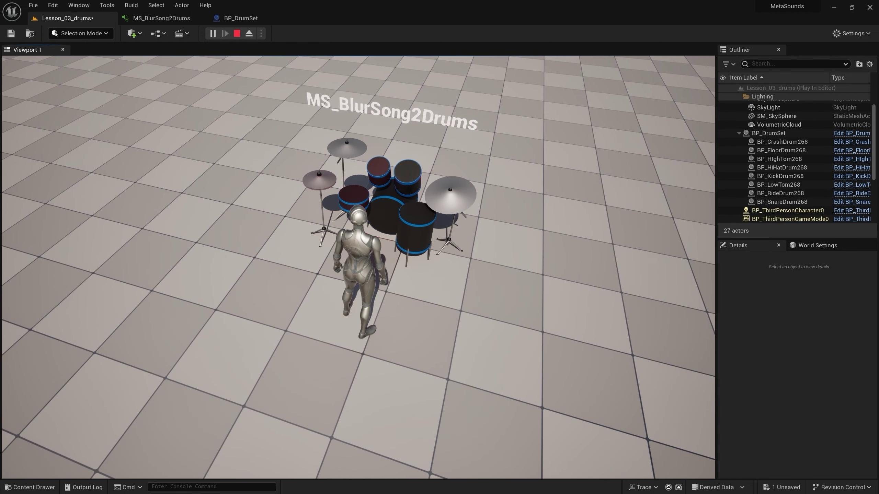
key("s")
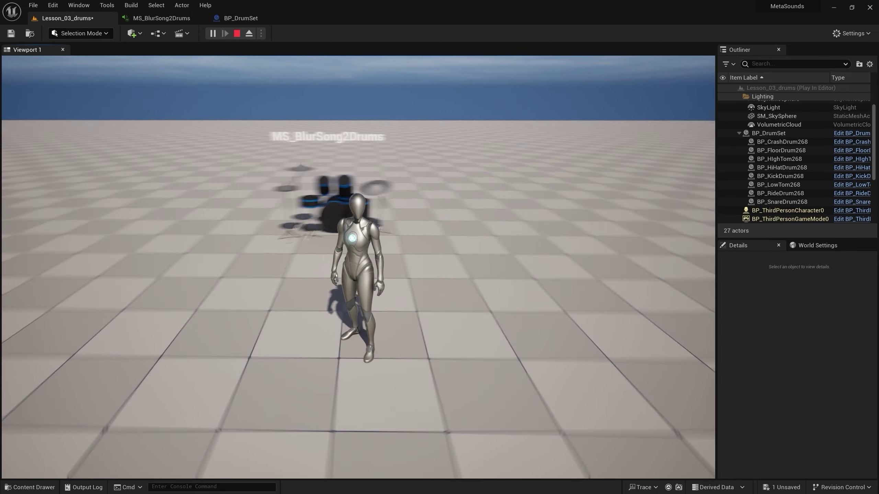
key("Escape")
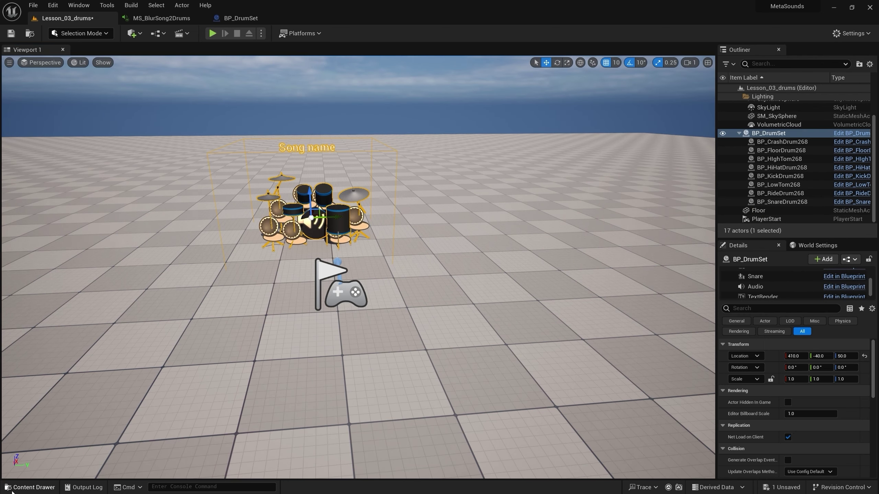
Paste a copy of MS_BlurSong2Drums from Lesson2 into Lesson3 and start renaming it
left_click(13, 488)
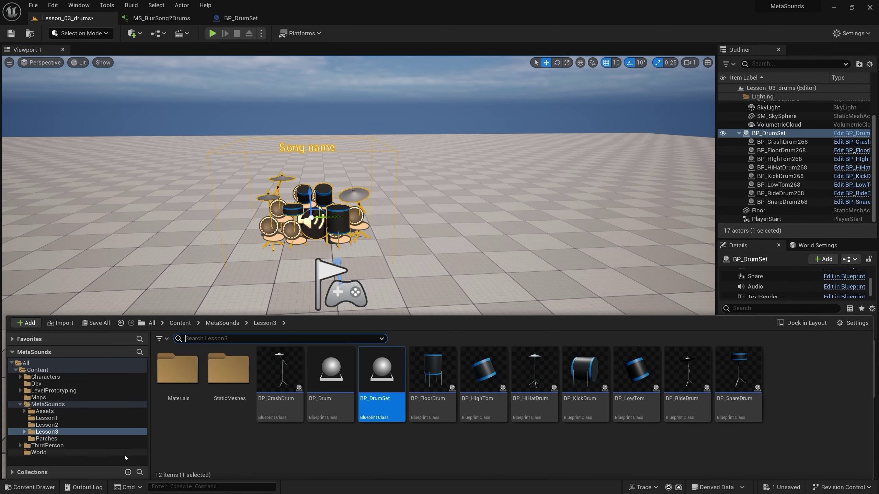
left_click(50, 426)
left_click(177, 377)
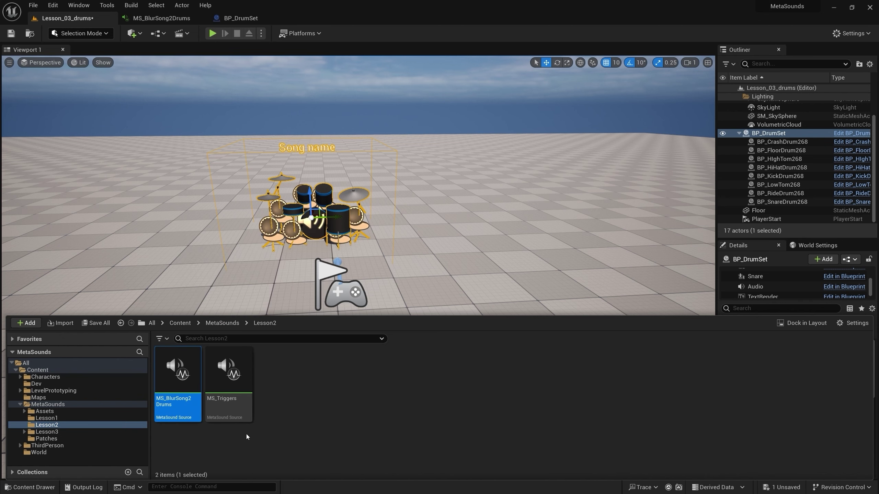
left_click(47, 432)
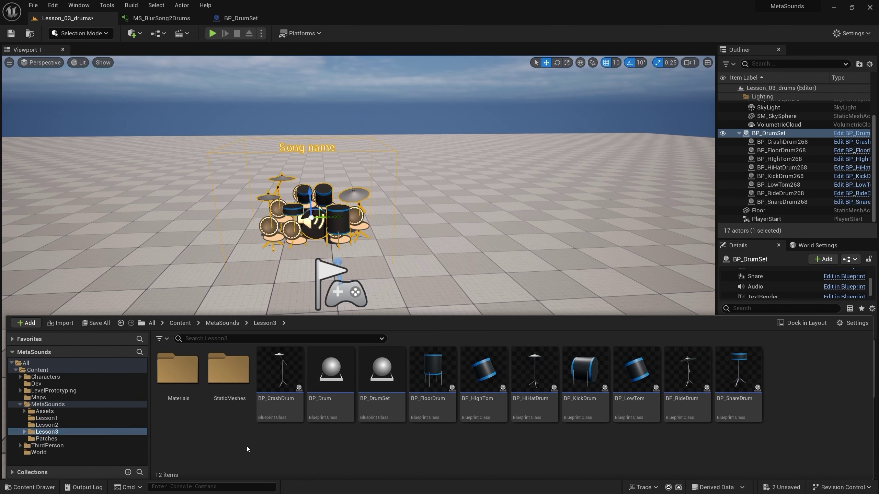
key("ctrl+v")
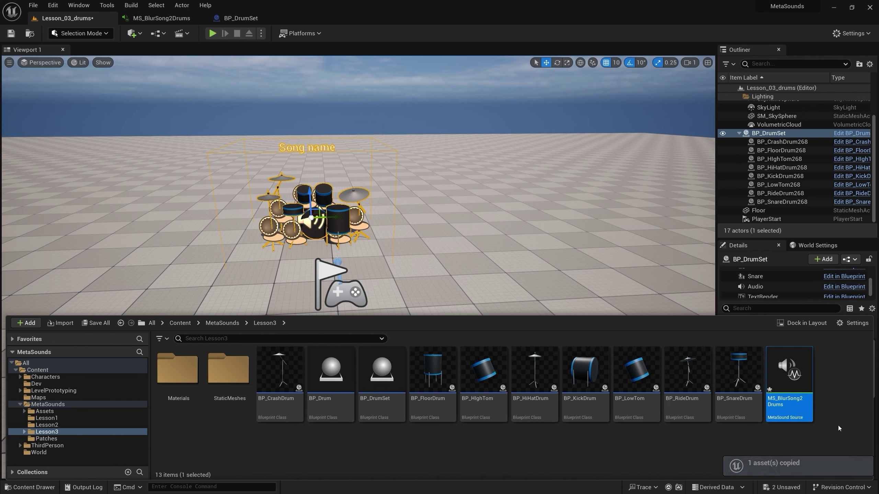
key("F2")
type("MS_Terminator")
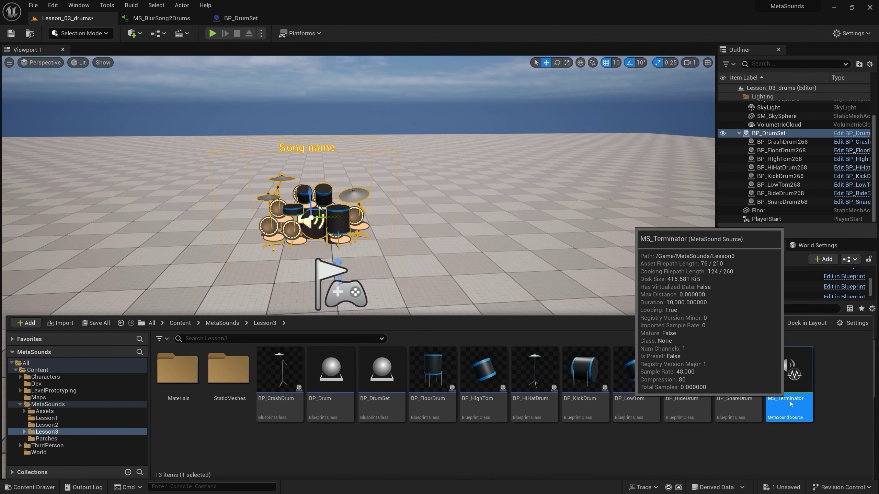
Finish naming the copy MS_Terminator, open it, and dock its editor tab
double_click(790, 402)
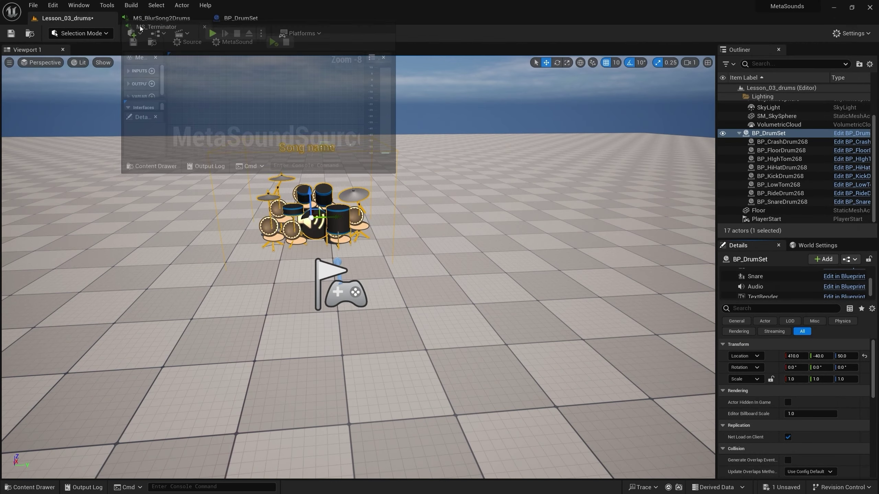
left_click_drag(57, 19, 152, 18)
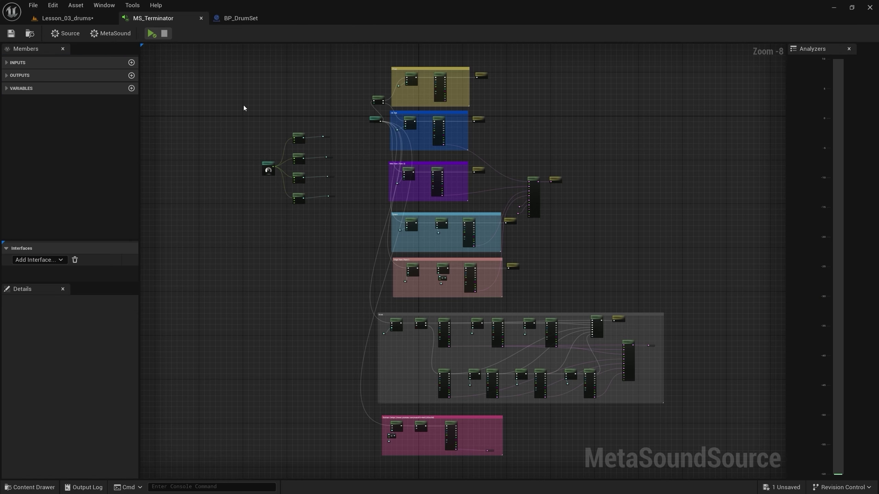
right_click_drag(307, 90, 255, 70)
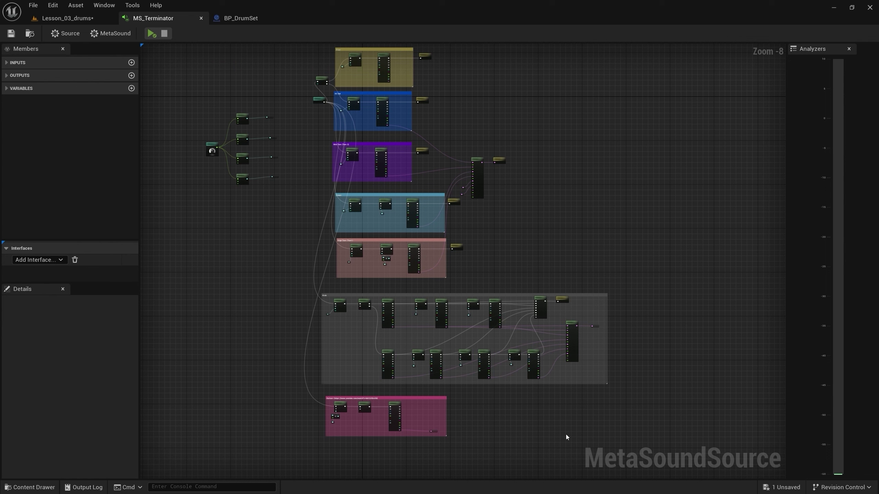
Delete the Kick, High Tom and Guitars sections, then select Hi Hat, Mid Tom, Snare and mixer nodes
left_click_drag(619, 443, 282, 245)
key("Delete")
scroll(317, 312, "up", 1)
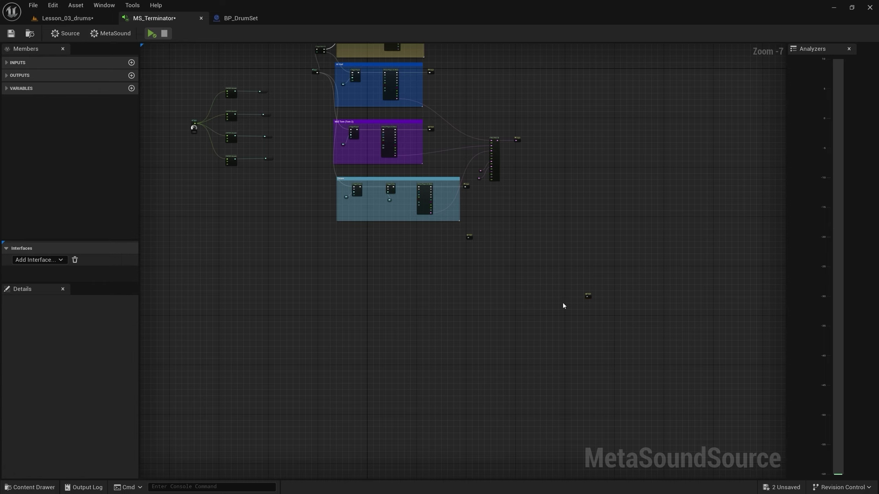
scroll(585, 293, "up", 4)
scroll(586, 324, "down", 3)
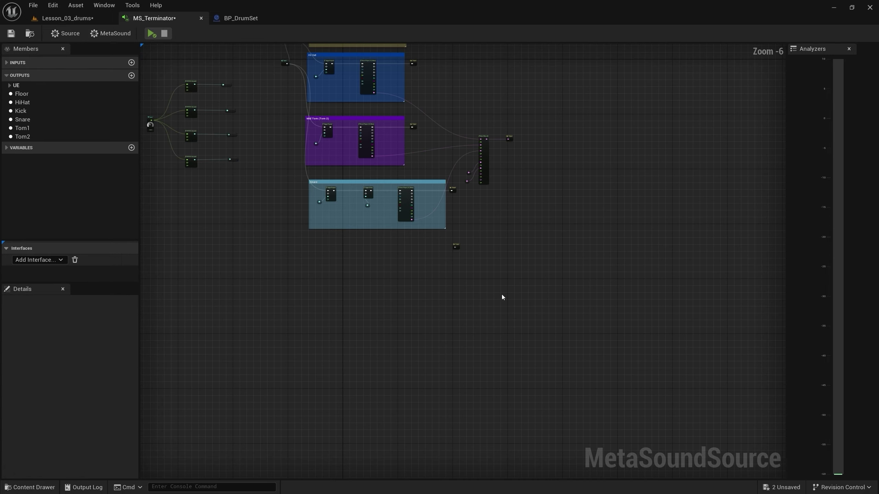
right_click_drag(501, 294, 550, 403)
scroll(550, 402, "up", 1)
scroll(567, 391, "down", 1)
scroll(567, 391, "down", 1)
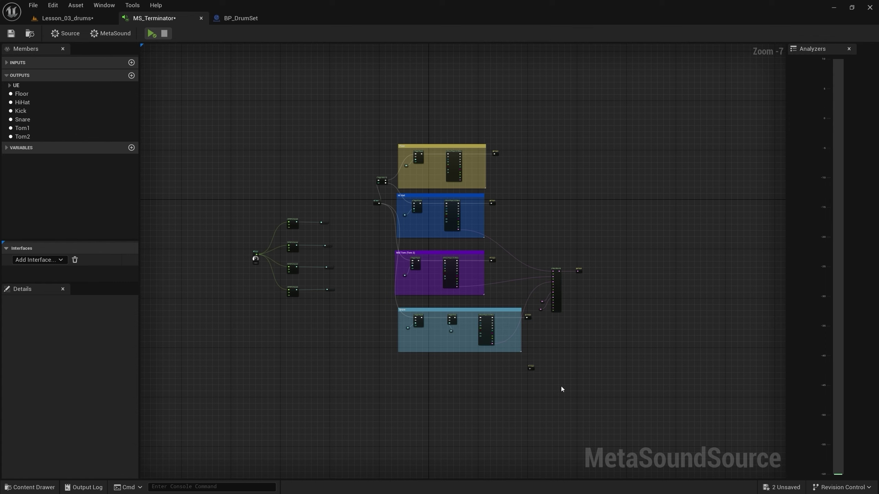
mouse_move(566, 384)
left_mouse_down()
mouse_move(354, 208)
mouse_move(393, 191)
left_mouse_up()
Delete the Hi Hat, Mid Tom, Snare, mixer and Floor sections plus leftover and stray 1:4 nodes
key("Delete")
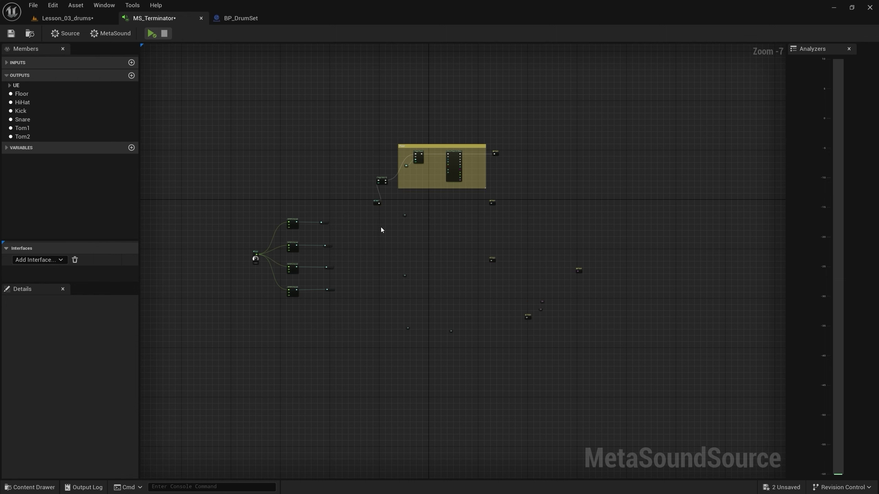
left_click_drag(430, 126, 505, 194)
key("Delete")
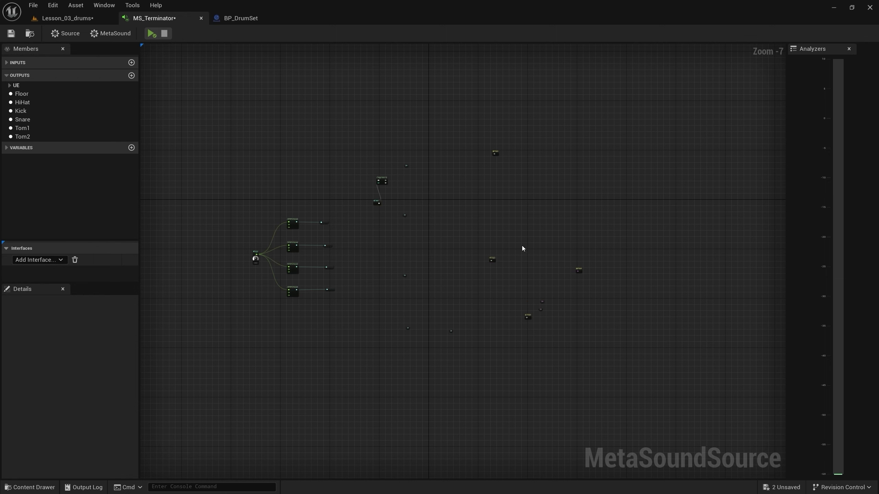
left_click_drag(385, 264, 550, 356)
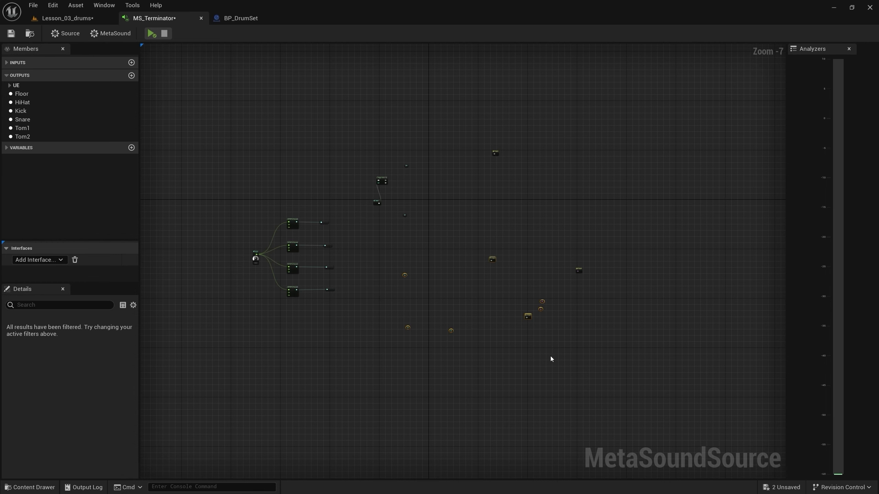
key("Delete")
mouse_move(404, 158)
left_mouse_down()
mouse_move(389, 163)
mouse_move(438, 184)
left_mouse_up()
scroll(387, 164, "up", 3)
key("Delete")
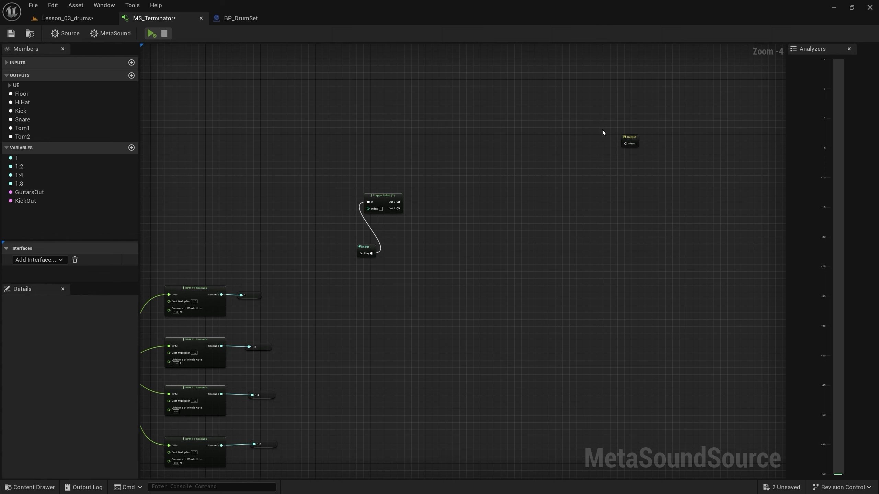
Move the Output node closer to the graph and delete the Trigger Select node
right_click_drag(639, 157, 545, 119)
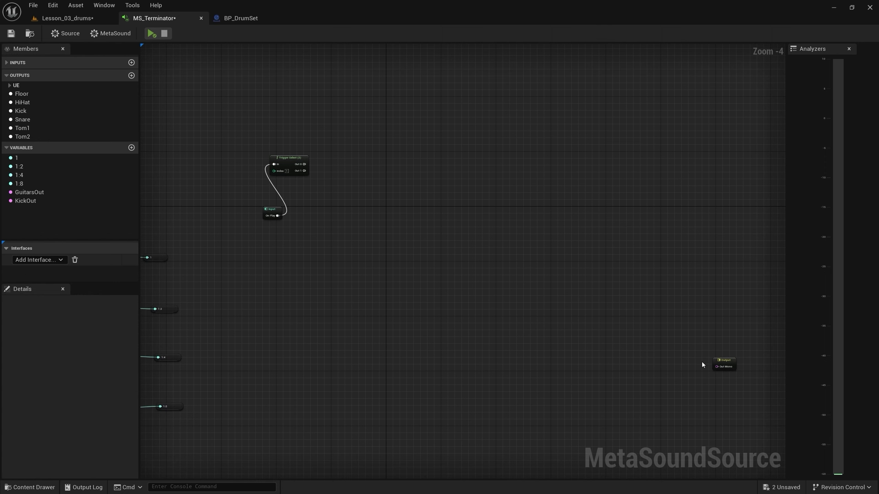
left_click_drag(727, 359, 413, 199)
scroll(223, 178, "up", 4)
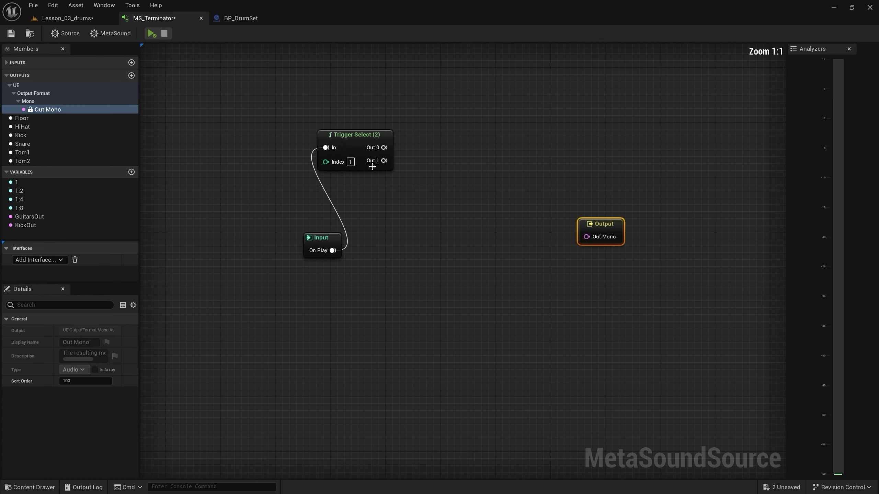
left_click_drag(341, 101, 379, 162)
key("Delete")
scroll(522, 205, "down", 2)
right_click_drag(335, 249, 599, 149)
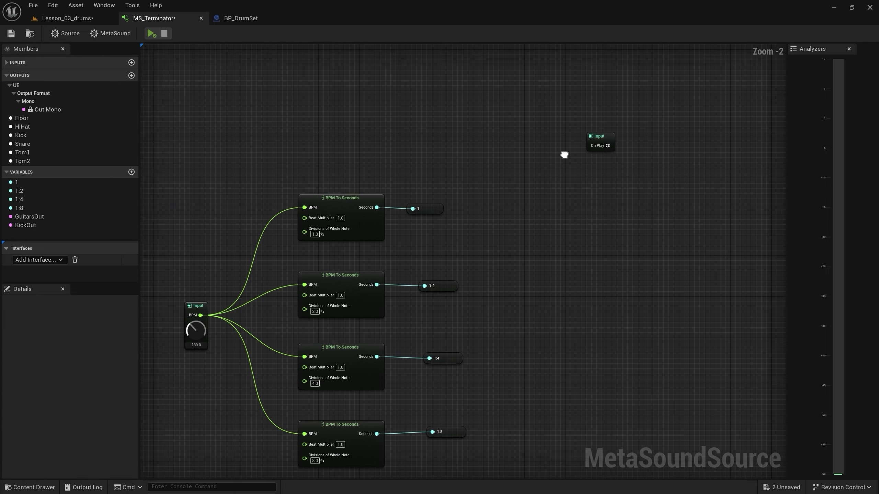
scroll(333, 157, "down", 1)
Remove the GuitarsOut and KickOut variables and save MS_Terminator
left_click(10, 85)
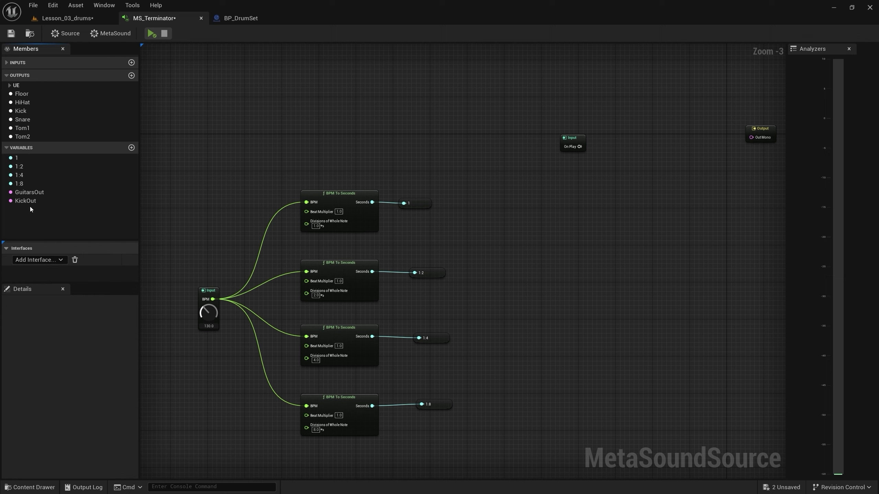
left_click(32, 193)
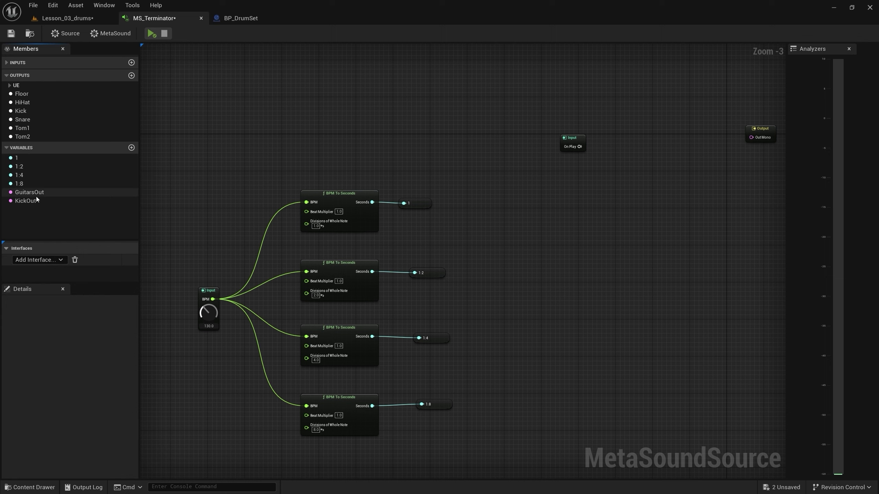
key("Delete")
left_click(31, 193)
key("Delete")
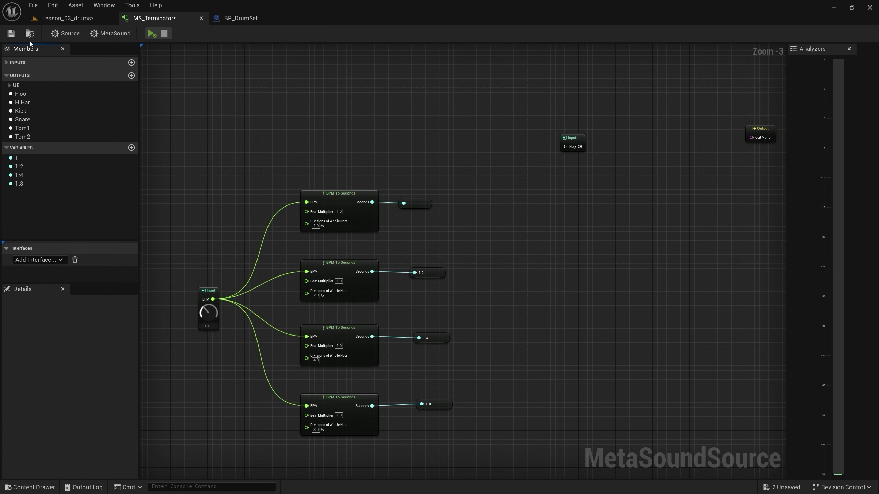
left_click(11, 35)
Add a Trigger Repeat node from On Play with its Period fed by the 1:4 variable
right_click_drag(572, 166, 529, 169)
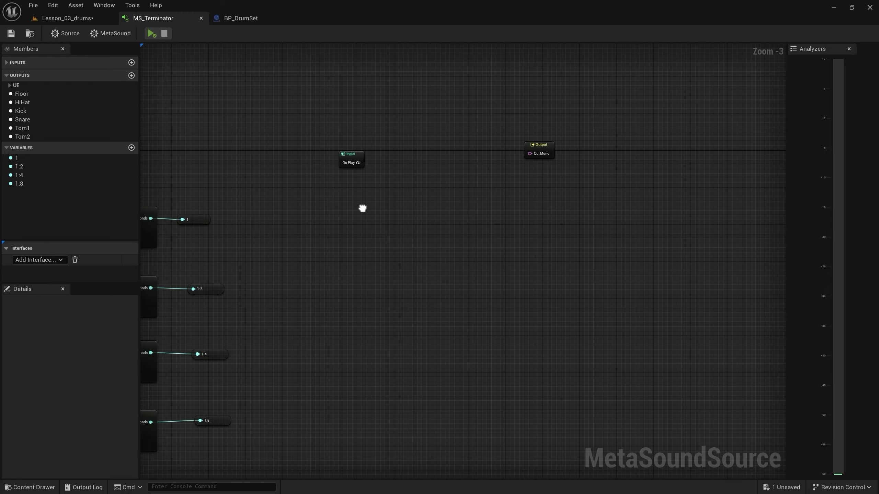
scroll(530, 170, "up", 3)
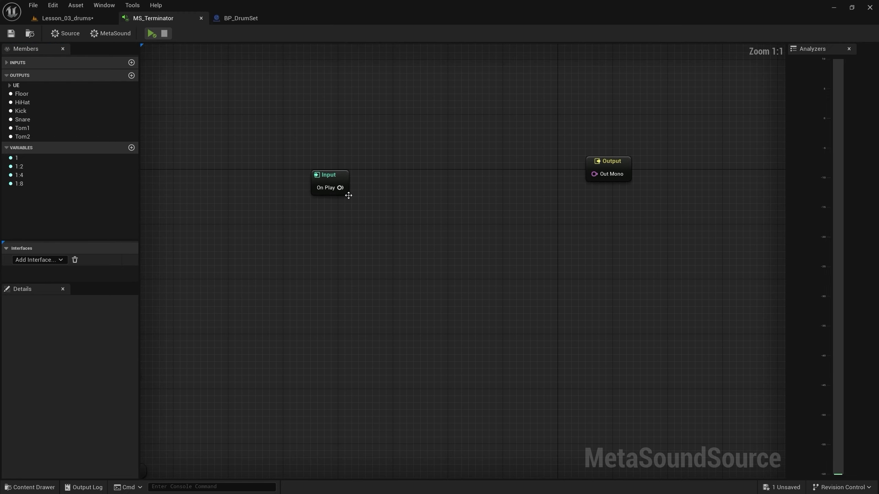
left_click_drag(341, 188, 396, 240)
type("tri")
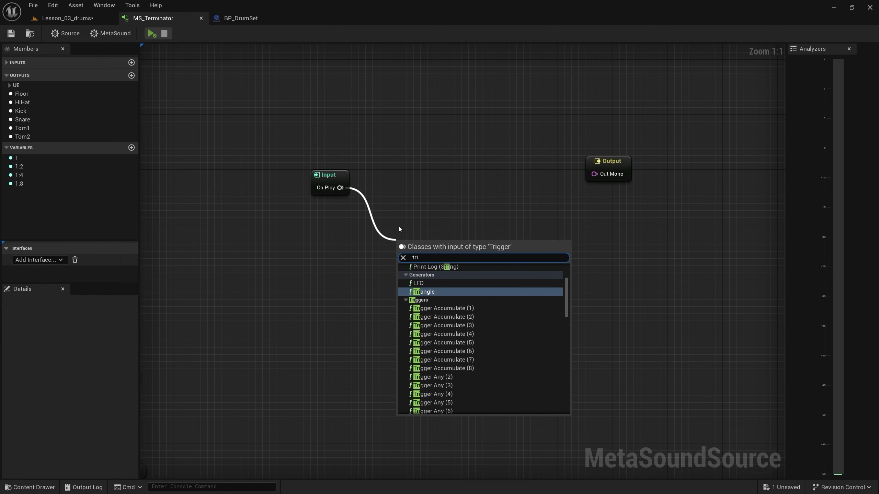
type("gger rep")
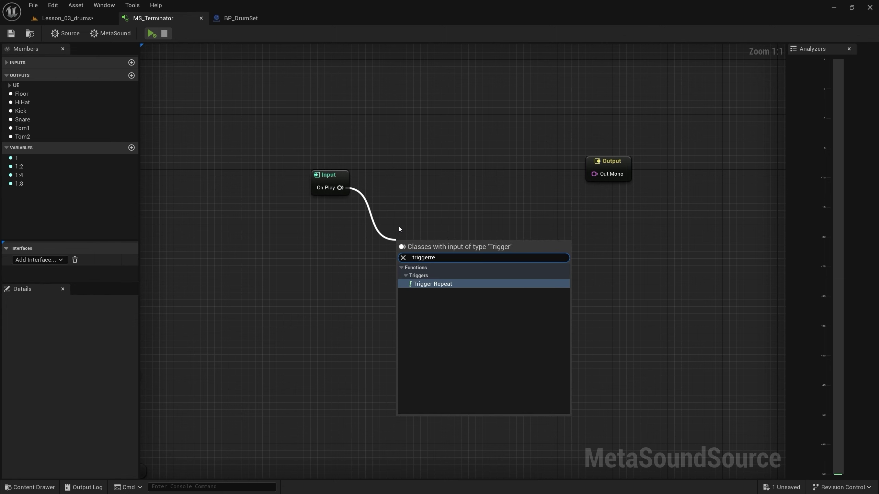
key("Return")
left_click_drag(437, 215, 438, 188)
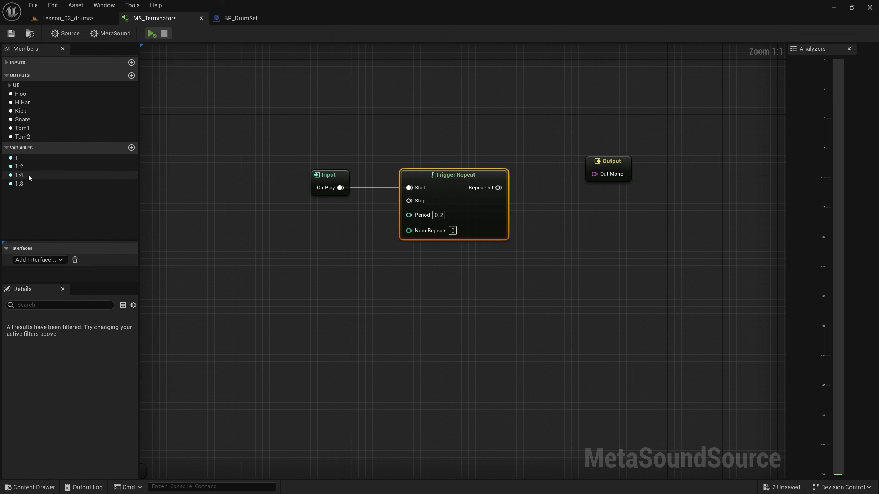
mouse_move(17, 175)
left_mouse_down()
mouse_move(350, 235)
mouse_move(410, 215)
left_mouse_up()
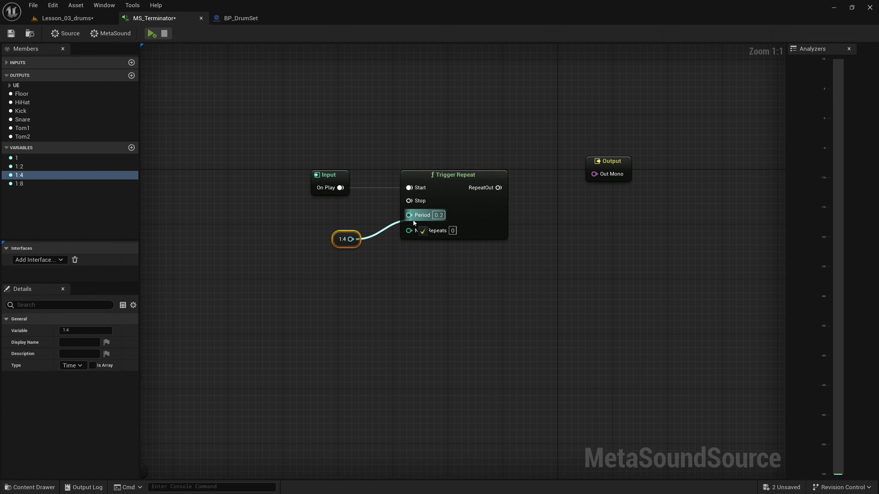
Add a mono Wave Player triggered by RepeatOut and set its wave asset to Kick
right_click_drag(440, 276, 315, 290)
left_click_drag(498, 182, 608, 189)
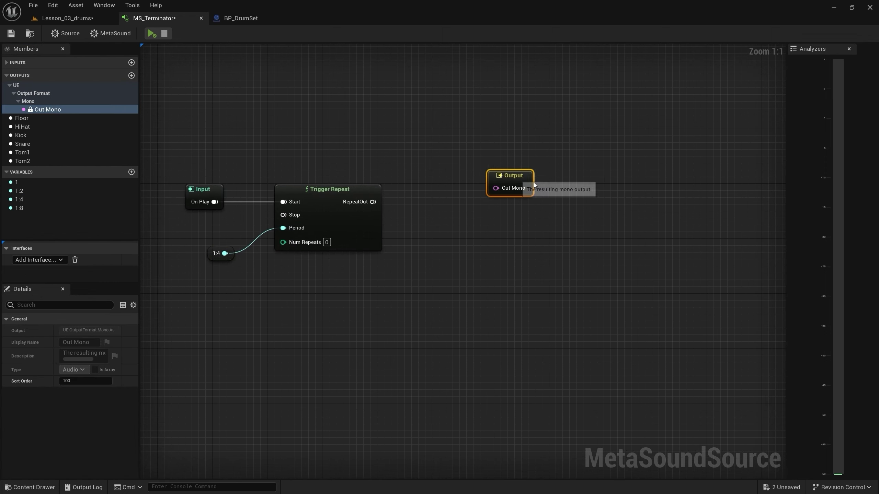
left_click_drag(371, 202, 411, 222)
type("w")
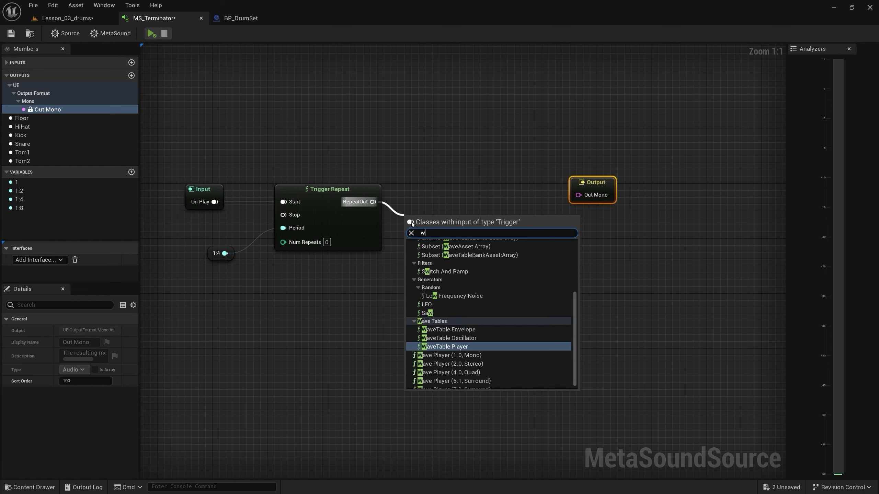
type("avep")
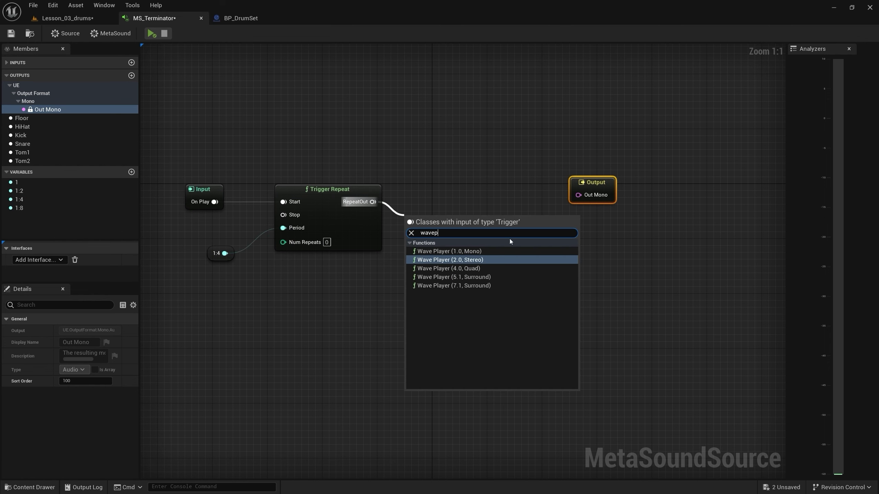
left_click(464, 251)
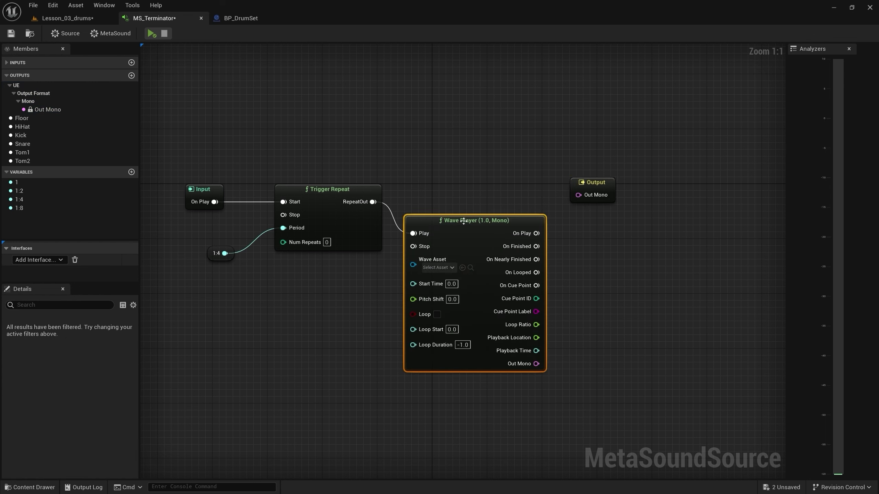
left_click_drag(464, 221, 464, 189)
left_click(438, 236)
type("kick")
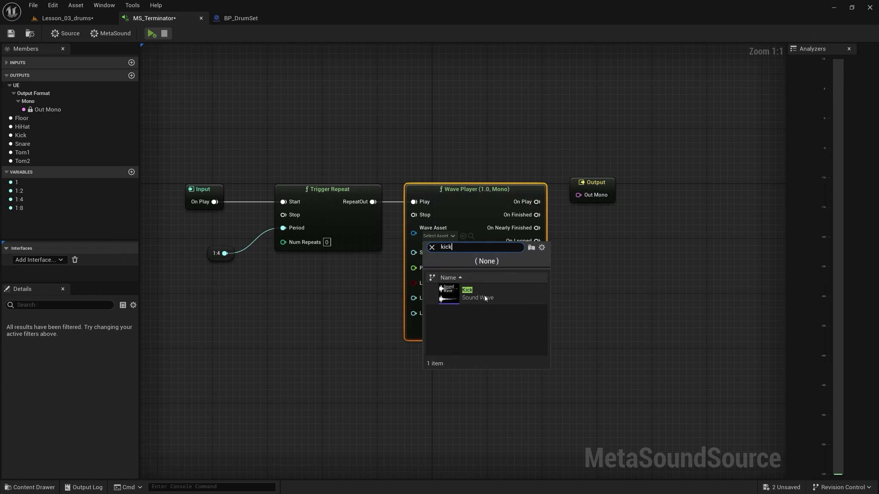
left_click(450, 291)
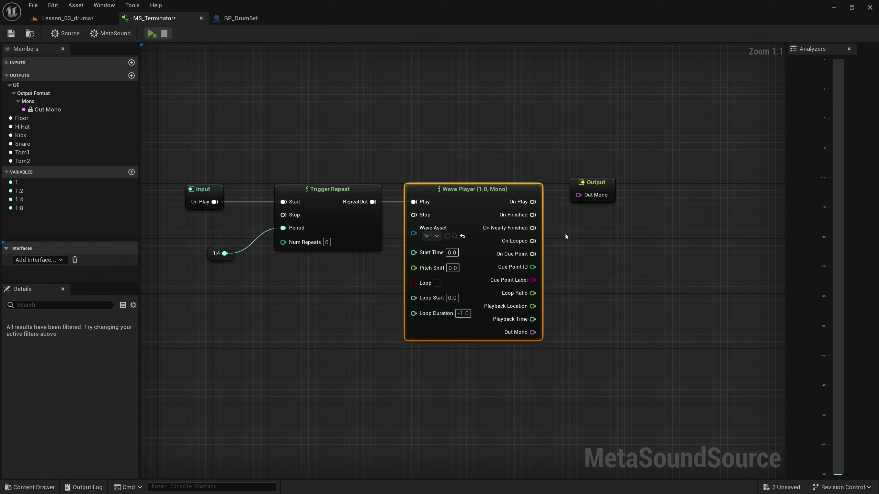
Send the Wave Player to Out Mono, add the Kick output, preview, save, and return to the level
left_click_drag(600, 189, 613, 319)
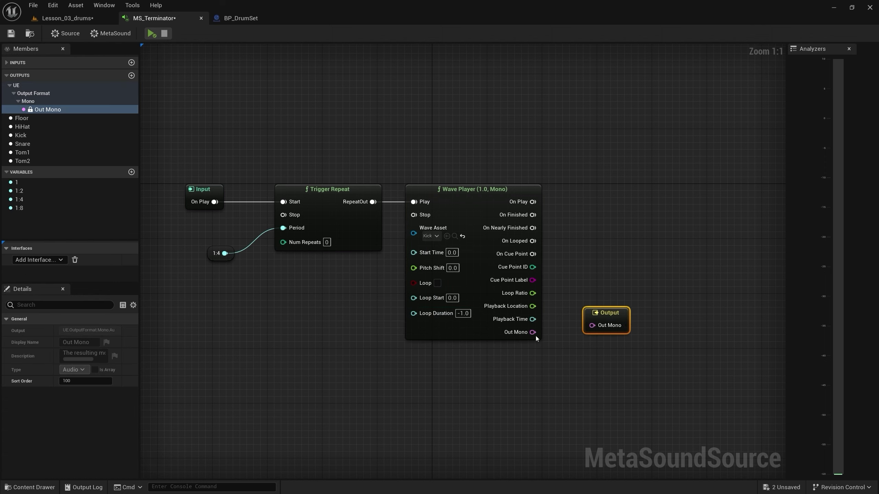
left_click_drag(533, 332, 603, 331)
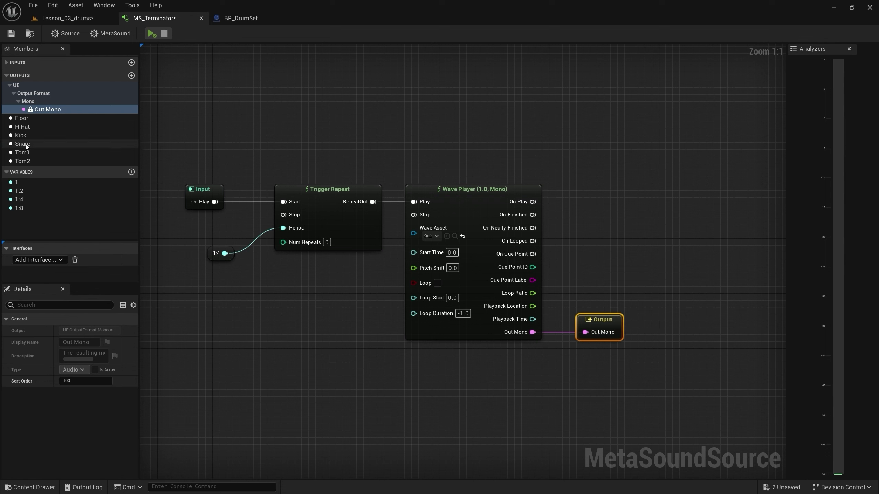
mouse_move(21, 135)
left_mouse_down()
mouse_move(564, 185)
mouse_move(572, 200)
mouse_move(590, 193)
left_mouse_up()
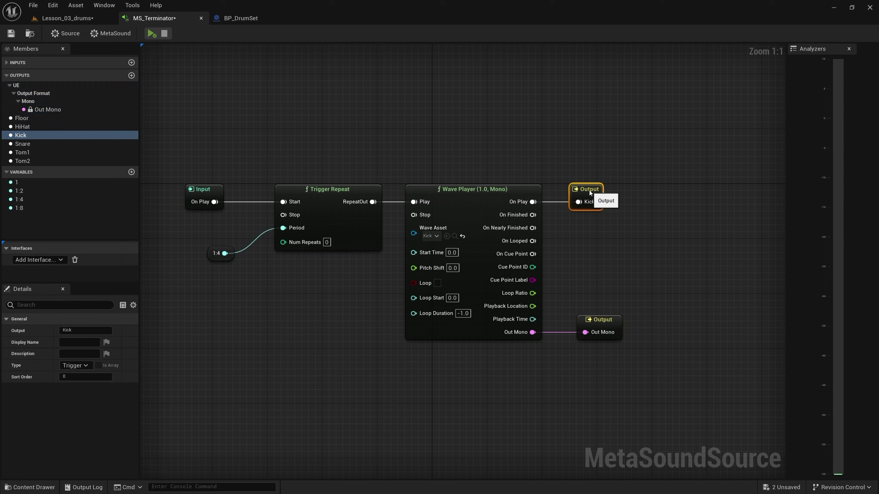
left_click(147, 36)
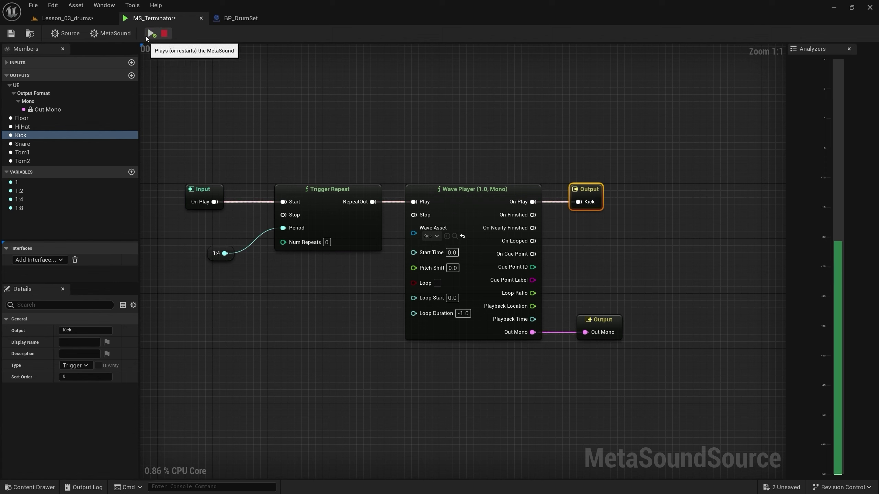
left_click(166, 40)
left_click(11, 33)
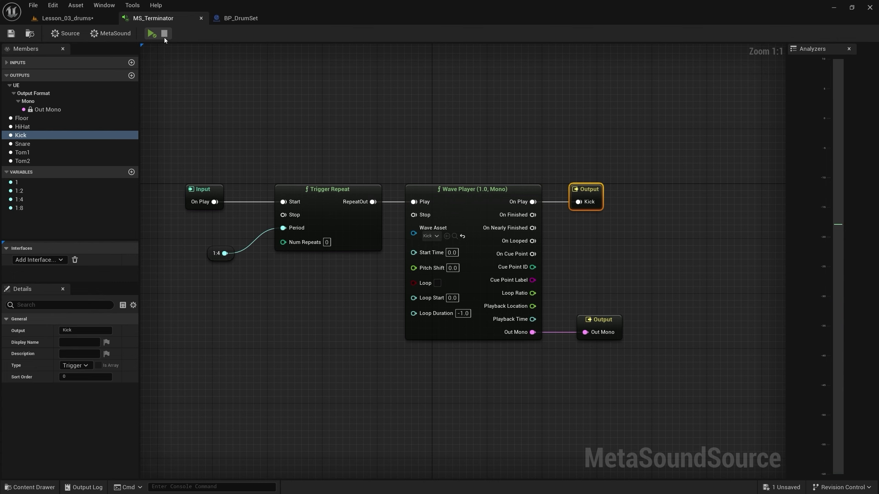
left_click(79, 19)
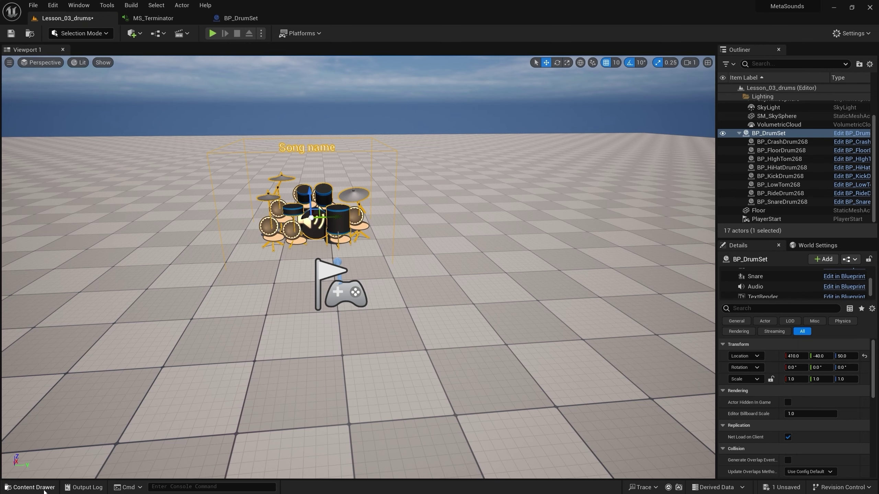
Duplicate the drum set beside the original and set its Audio sound to MS_Terminator
middle_click_drag(321, 219, 313, 224)
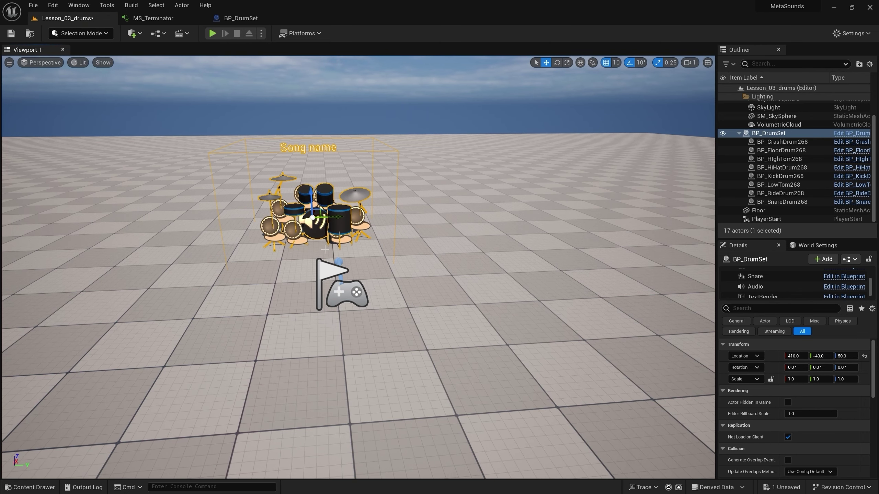
mouse_move(350, 224)
left_mouse_down("alt")
mouse_move(575, 213)
mouse_move(569, 280)
left_mouse_up("alt")
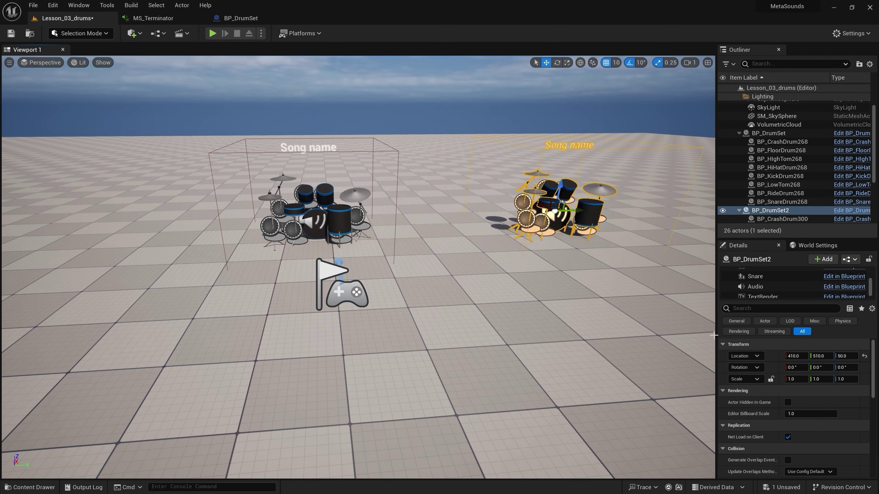
left_click(755, 286)
left_click(830, 392)
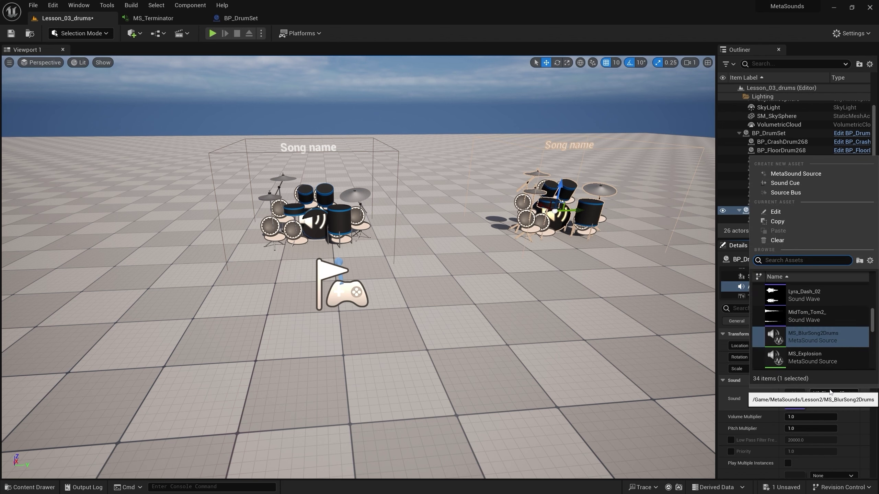
scroll(851, 329, "down", 2)
scroll(856, 323, "down", 2)
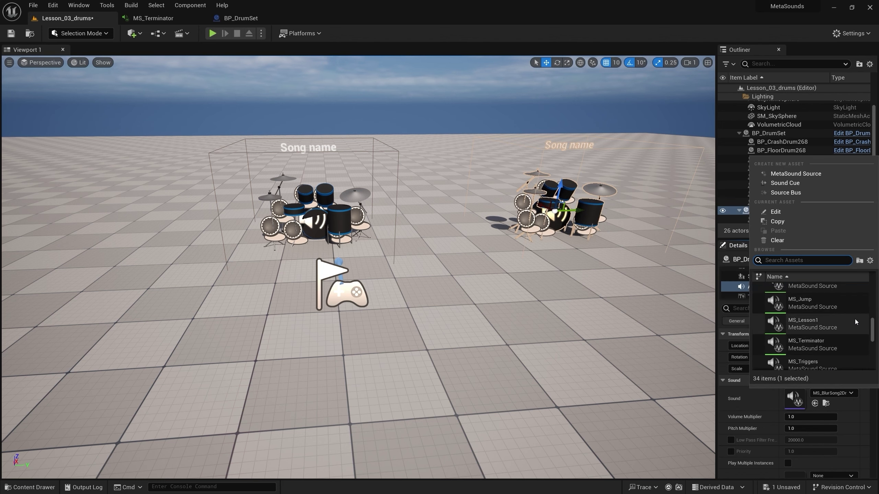
left_click(830, 345)
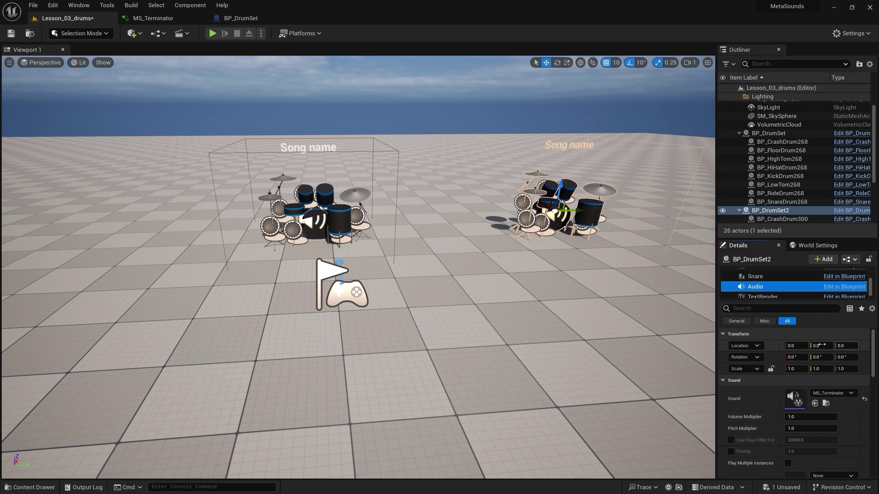
Save the level, play-test walking between both drum kits, then minimize the editor
left_click(16, 36)
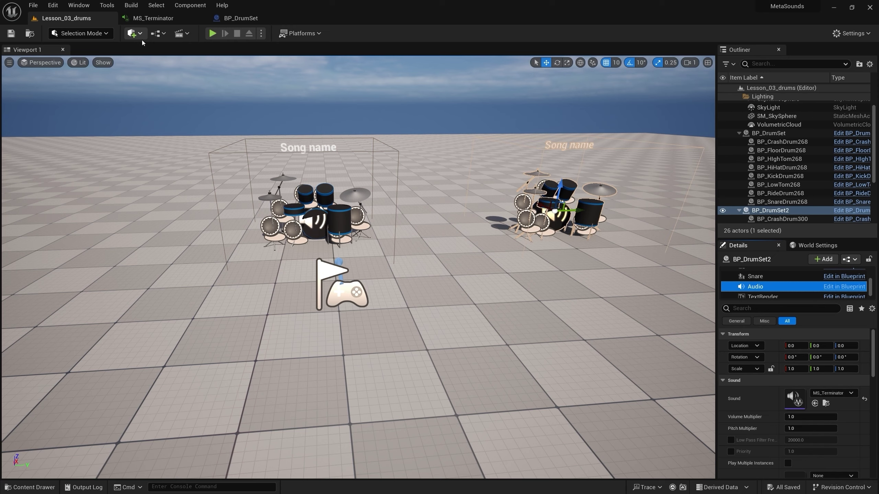
left_click(211, 34)
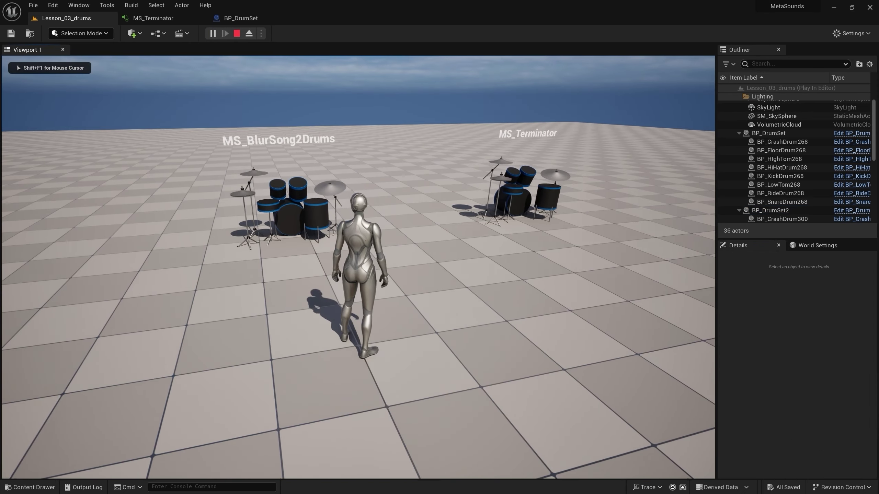
key("w")
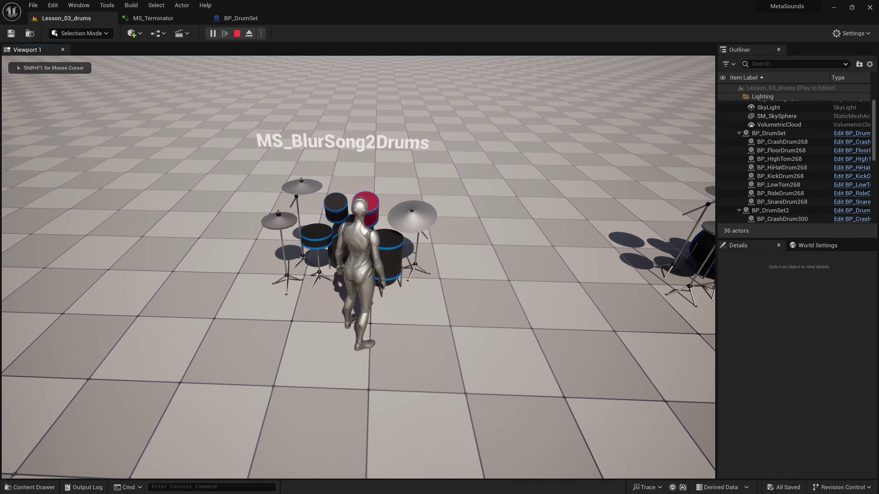
key("s")
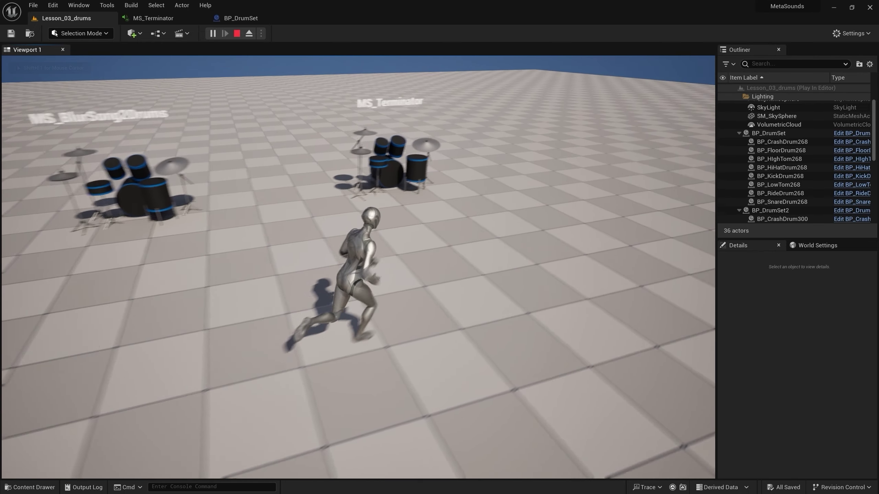
key("w")
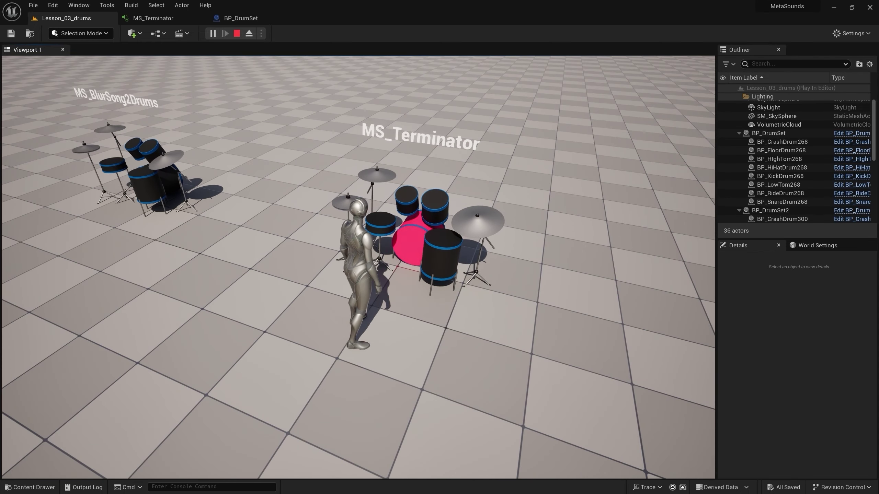
key("Escape")
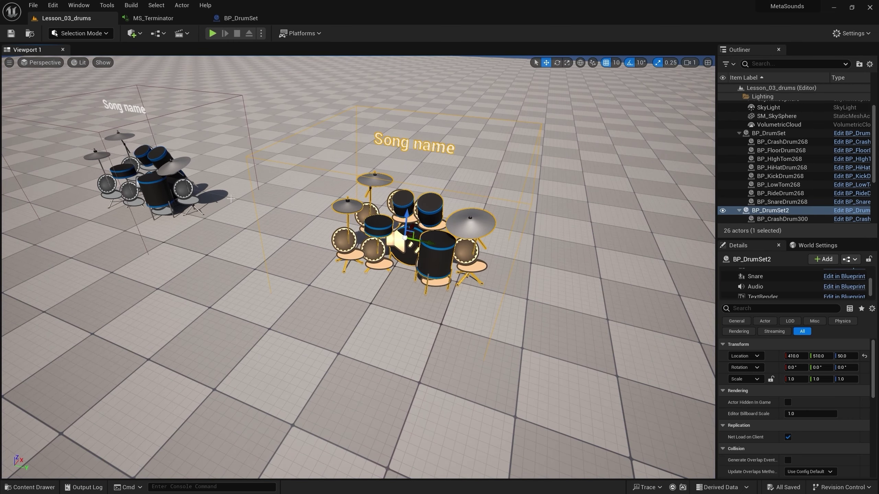
left_click(159, 18)
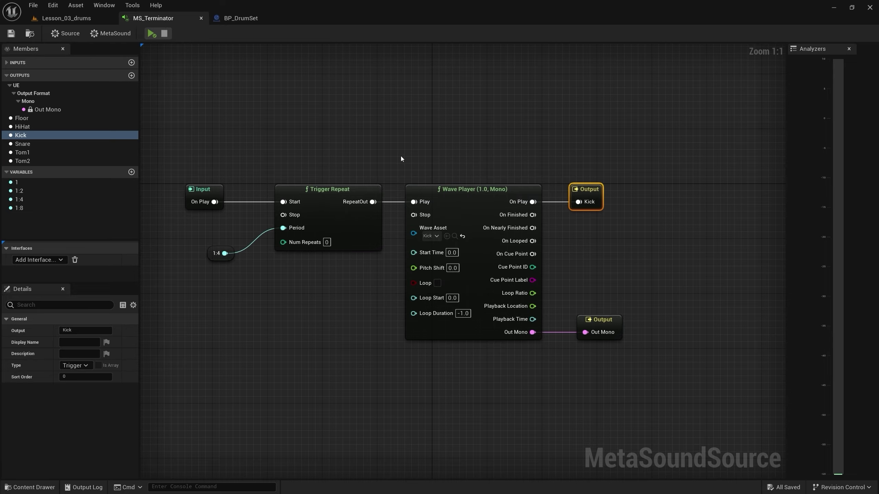
left_click(834, 7)
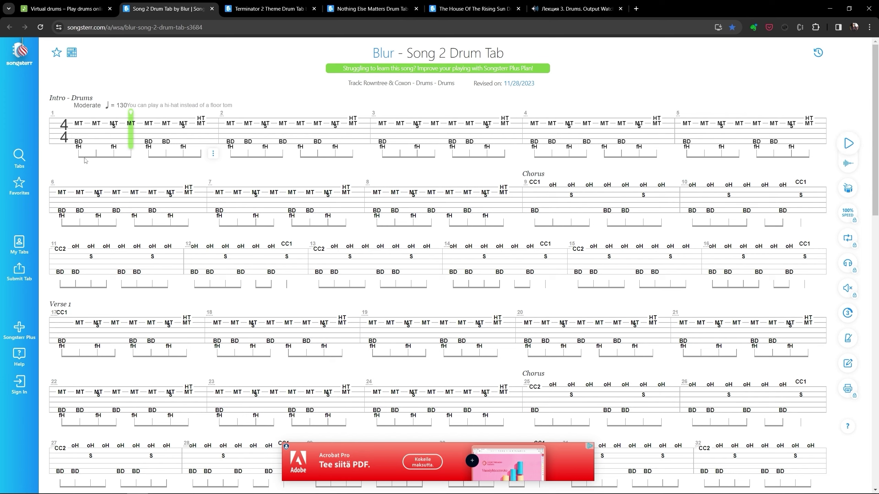
Step Song 2's playback through the first, third, fifth and seventh notes of bar 1
left_click(76, 143)
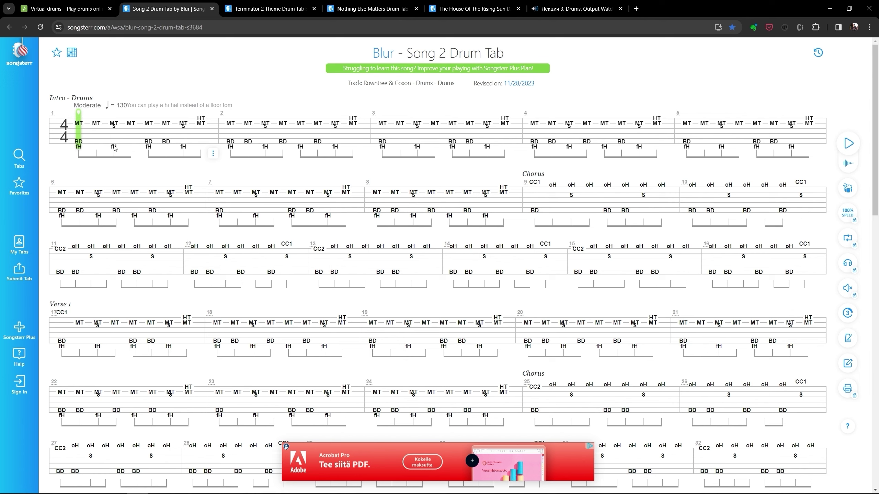
left_click(115, 148)
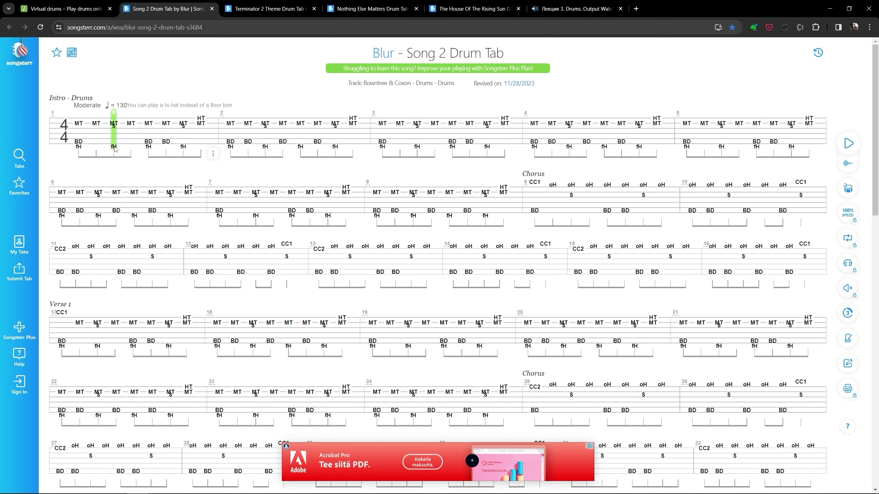
left_click(152, 146)
left_click(190, 148)
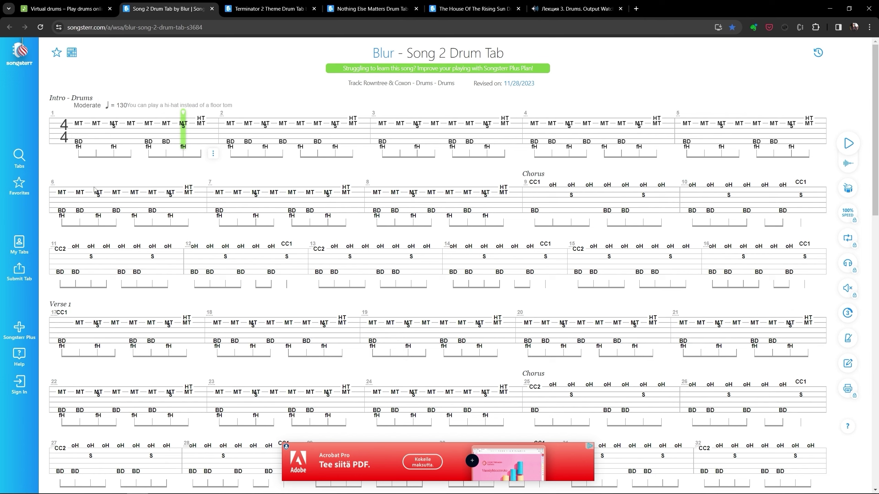
left_click(97, 135)
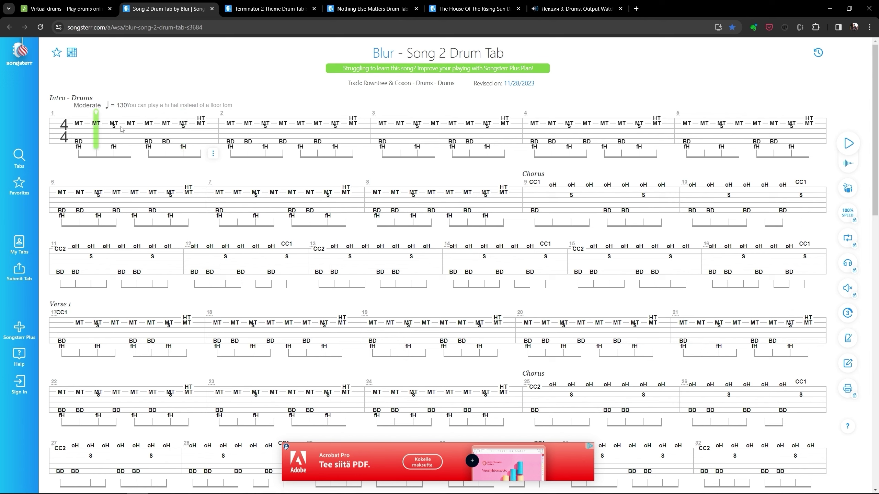
Step note by note through bar 1 toward its eighth note, then open the Terminator 2 Theme tab
left_click(80, 147)
left_click(97, 148)
left_click(112, 149)
left_click(137, 145)
left_click(154, 144)
left_click(169, 144)
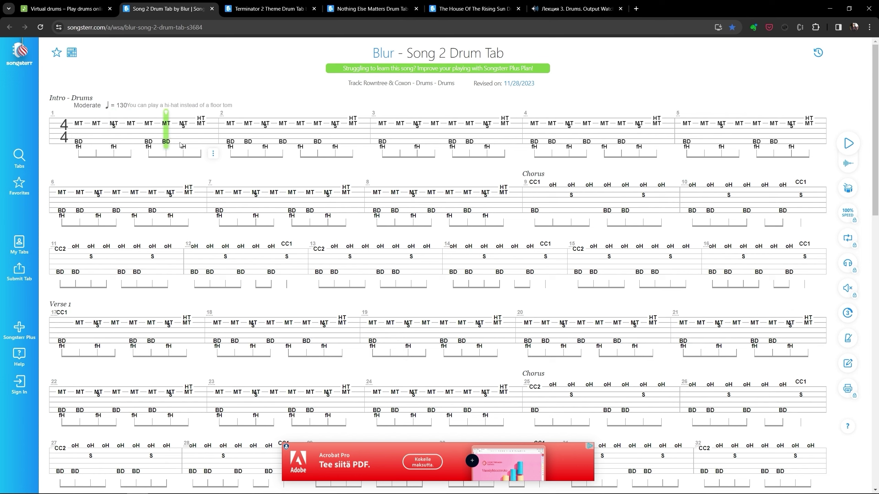
left_click(181, 144)
left_click(203, 144)
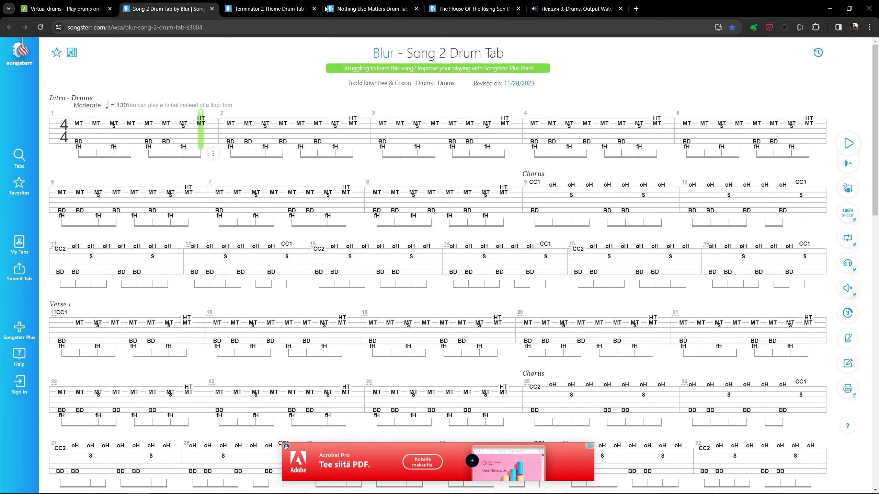
left_click(247, 7)
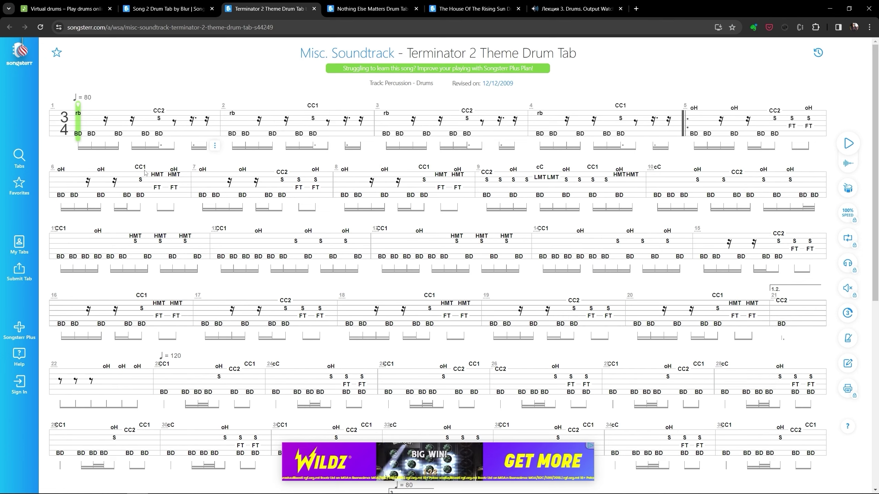
Play the Terminator 2 Theme drum tab to around bar 10, pause it and scroll back up
left_click(847, 145)
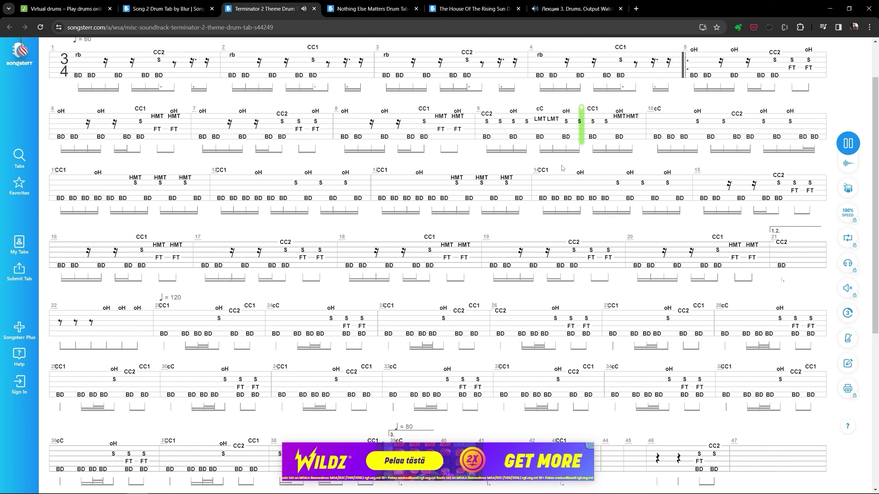
left_click(853, 144)
scroll(635, 199, "up", 3)
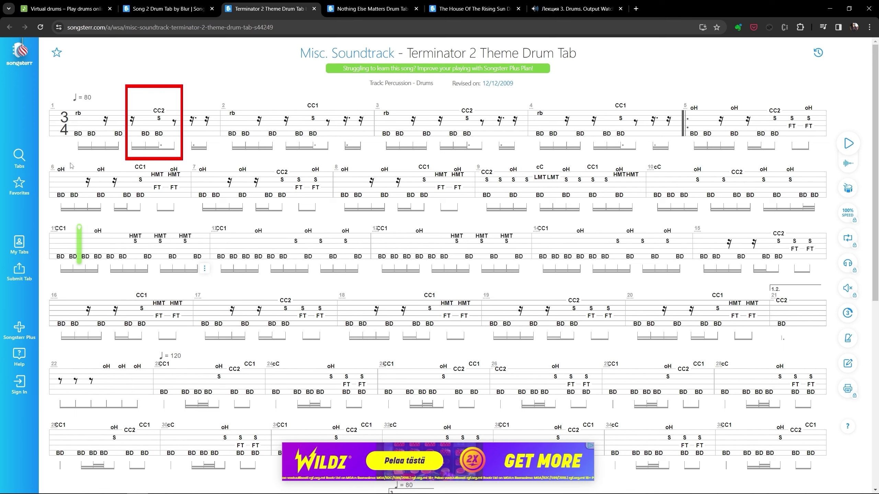
Mark and unmark the second beat of bar 1, then go to the Lecture 3 page
key("Right")
key("Right")
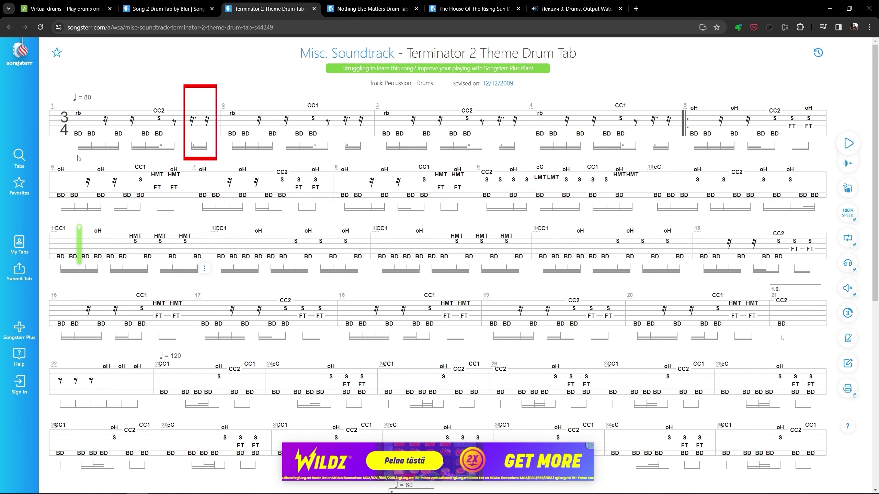
key("Escape")
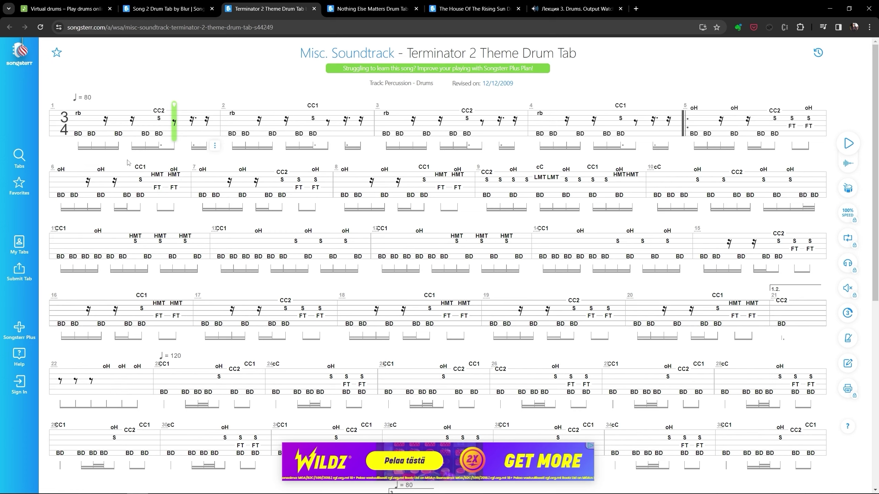
left_click(576, 9)
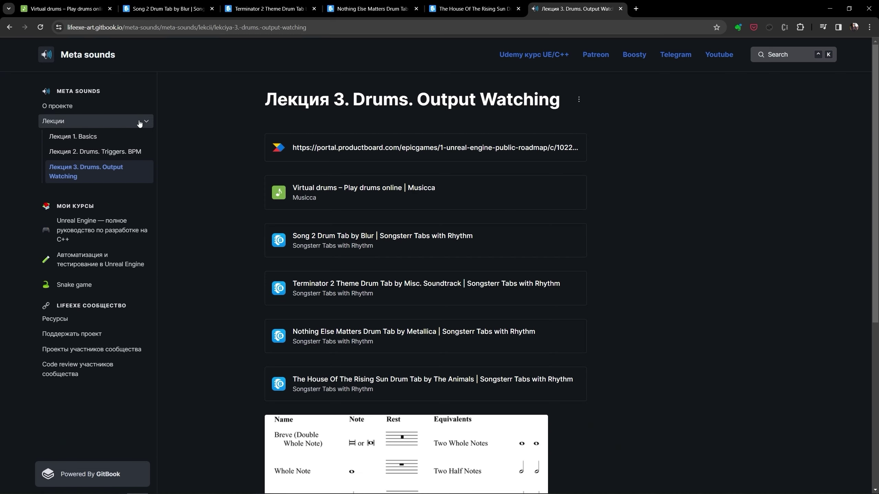
Scroll Lecture 3 down to the note-value table, then return to the Song 2 drum tab
scroll(640, 218, "down", 5)
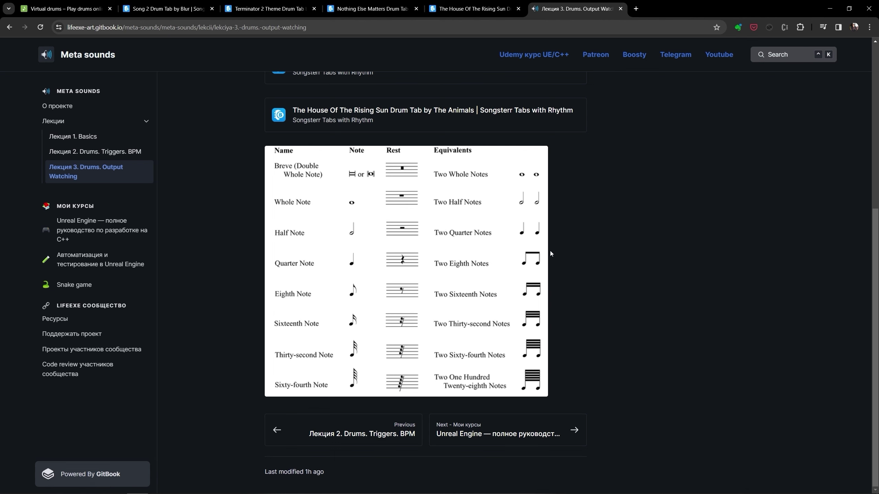
left_click(140, 2)
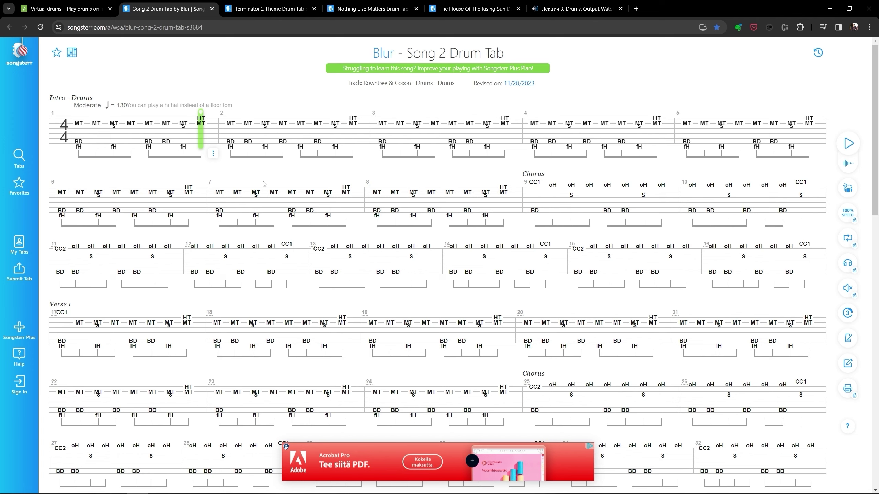
Show the Terminator 2 Theme drum tab, then minimize Chrome to reveal the MS_Terminator MetaSound editor
left_click(256, 11)
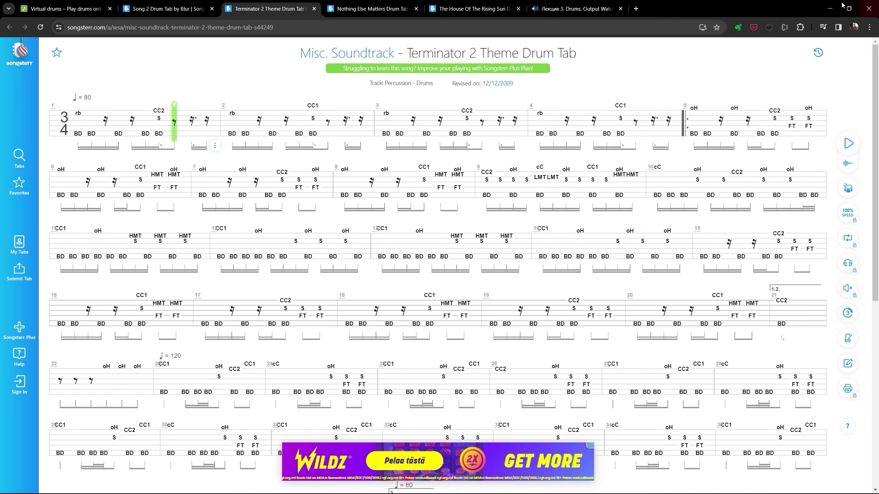
left_click(830, 9)
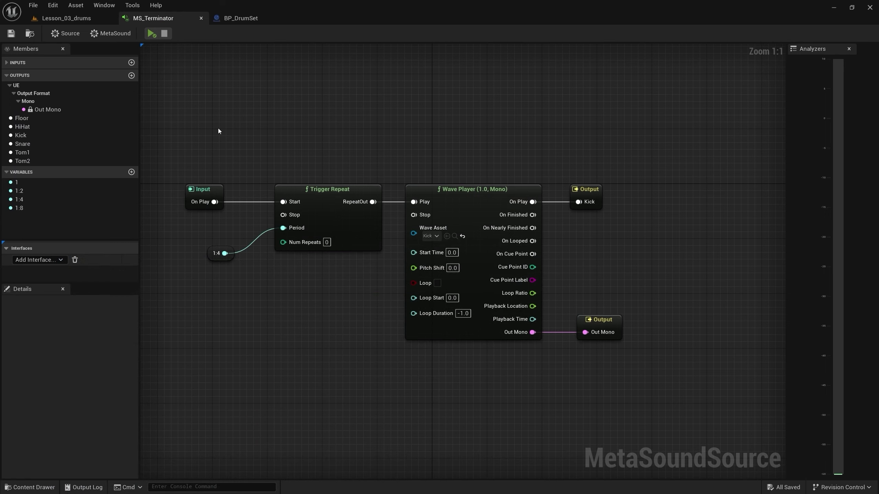
Duplicate the 1:8 BPM To Seconds node and wire the Input BPM into the copy
right_click_drag(217, 132, 554, 92)
scroll(598, 96, "down", 2)
right_click_drag(372, 189, 487, 82)
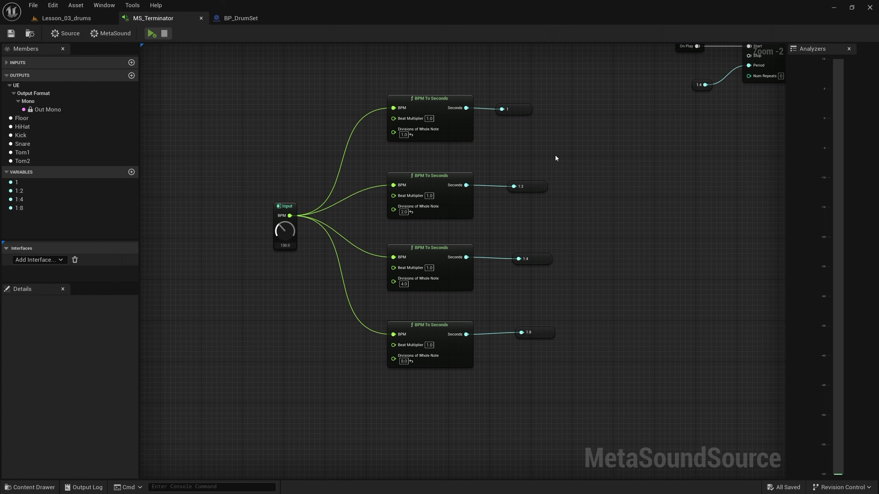
scroll(556, 158, "up", 1)
right_click_drag(555, 159, 543, 116)
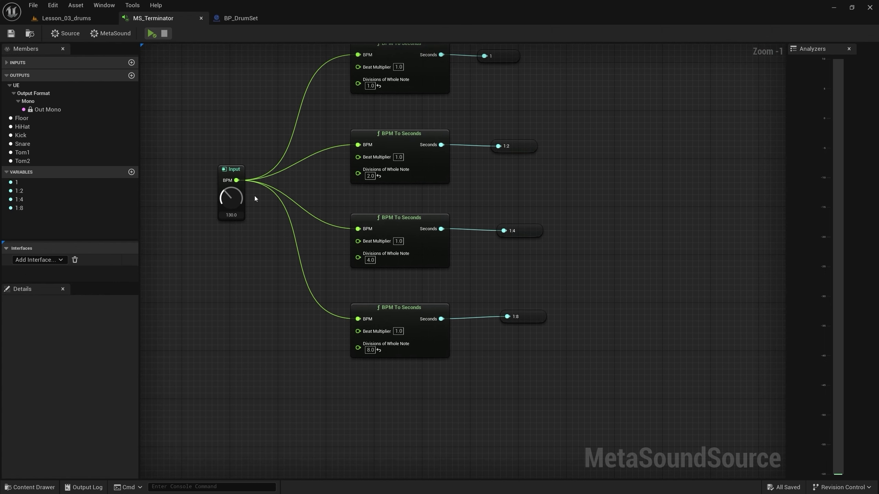
right_click_drag(337, 191, 320, 127)
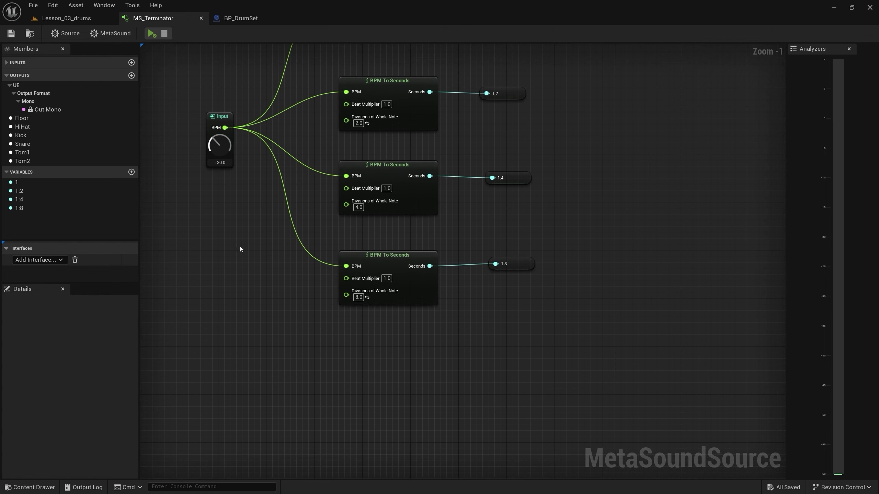
left_click(367, 260)
key("ctrl+c")
key("ctrl+v")
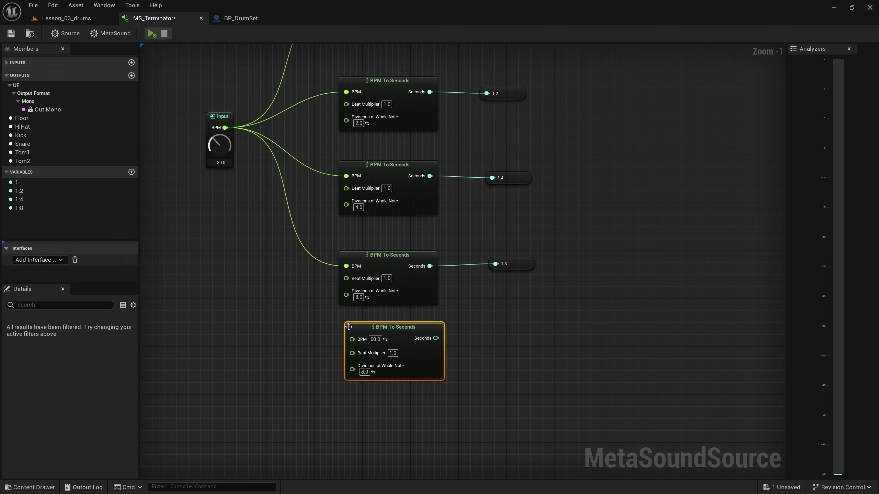
left_click(292, 320)
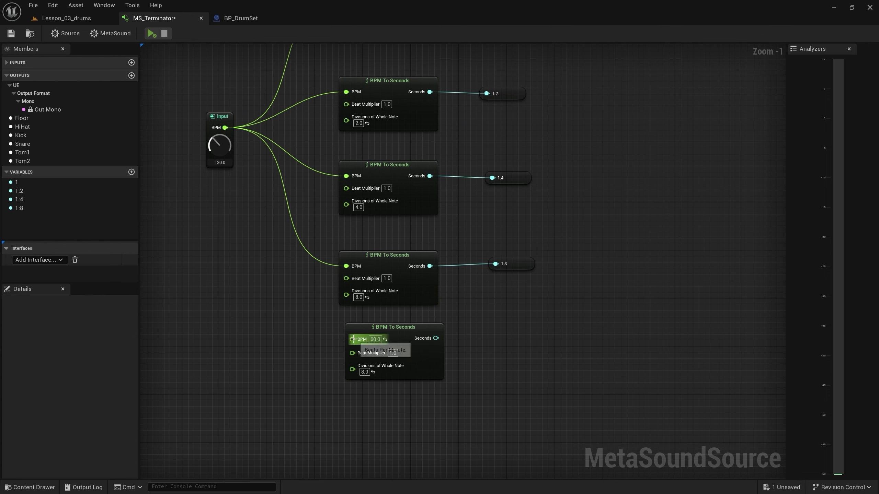
left_click_drag(353, 339, 225, 127)
right_click_drag(337, 354, 304, 274)
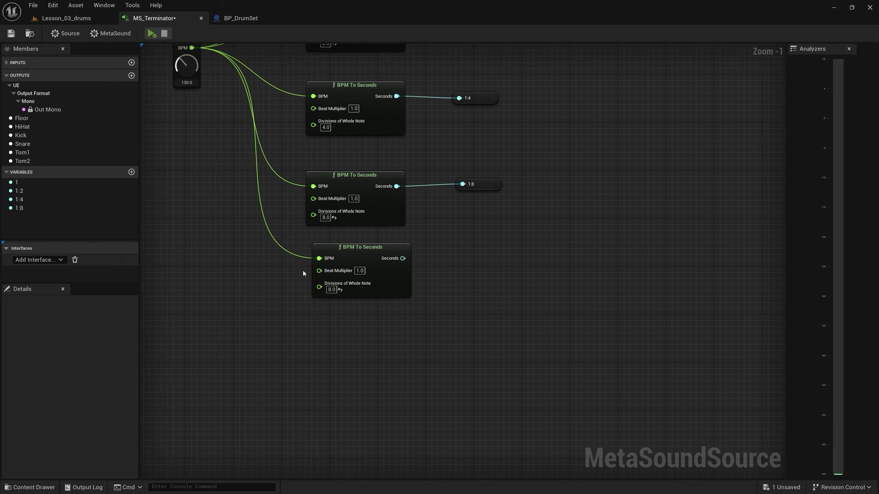
Set the new node's Divisions of Whole Note to 16 and promote its Seconds to variable 1:16
scroll(346, 265, "up", 3)
left_click(353, 241)
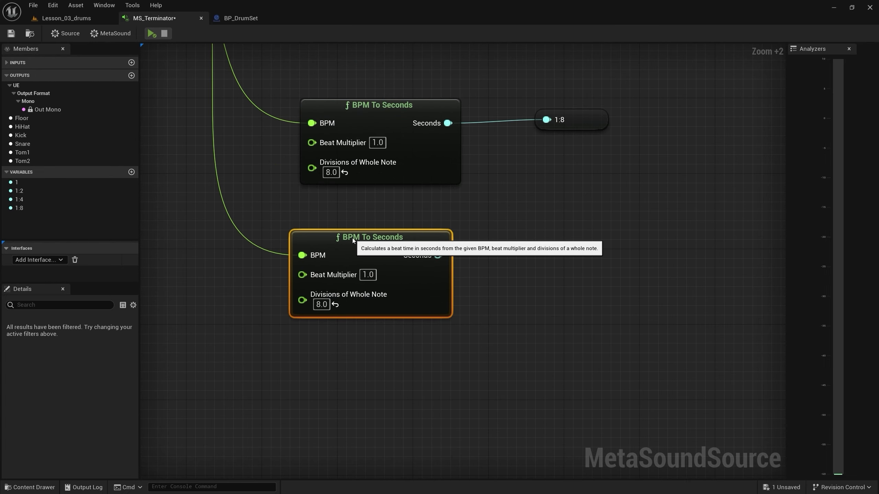
left_click(320, 304)
type("1")
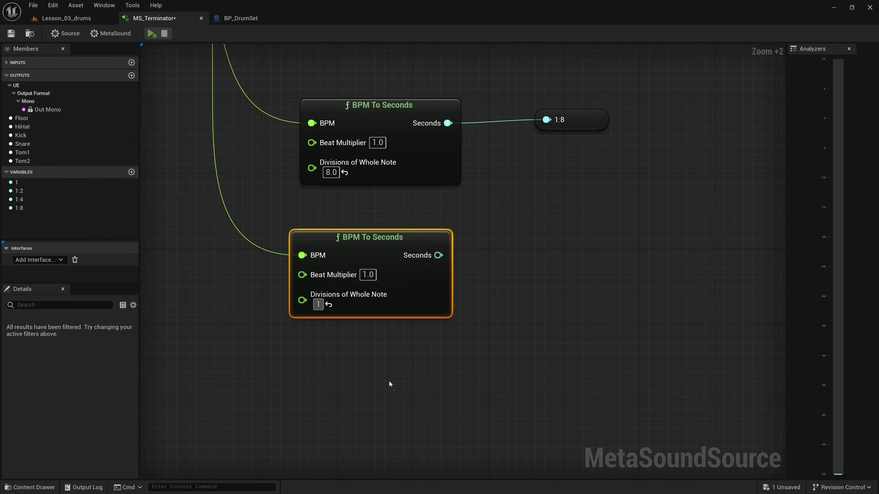
type("6")
key("Return")
left_click_drag(437, 256, 500, 246)
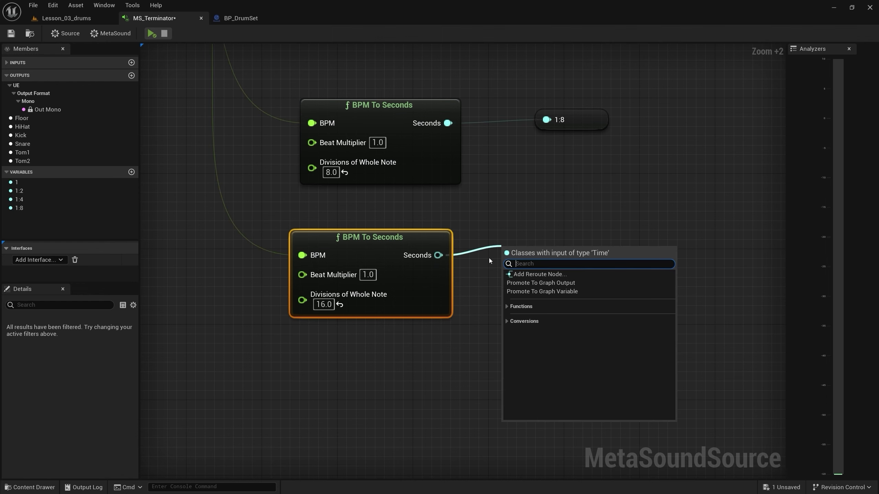
left_click(518, 291)
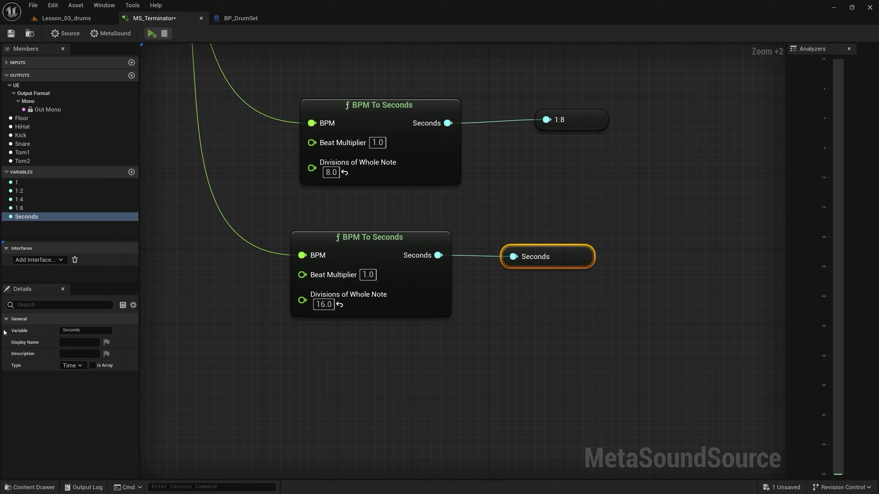
type("1:16")
key("Return")
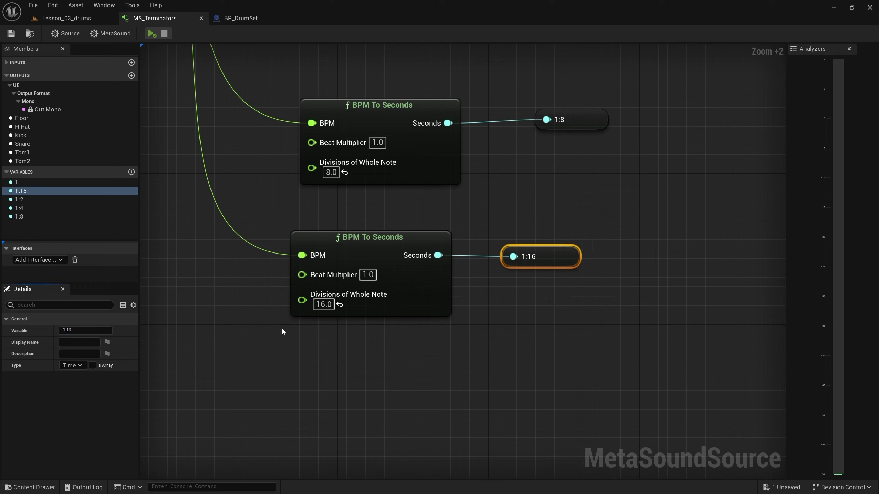
scroll(497, 202, "down", 2)
right_click_drag(497, 202, 308, 409)
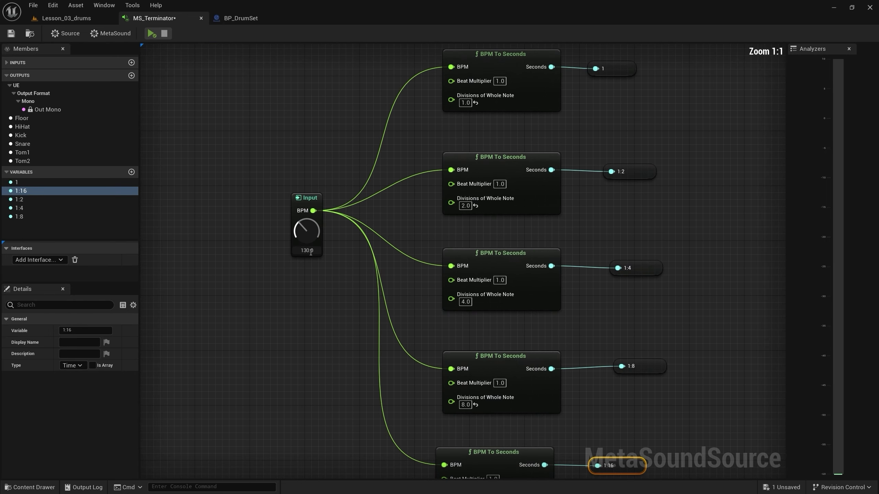
Commit 80 as the default value of MS_Terminator's BPM input
left_click(303, 200)
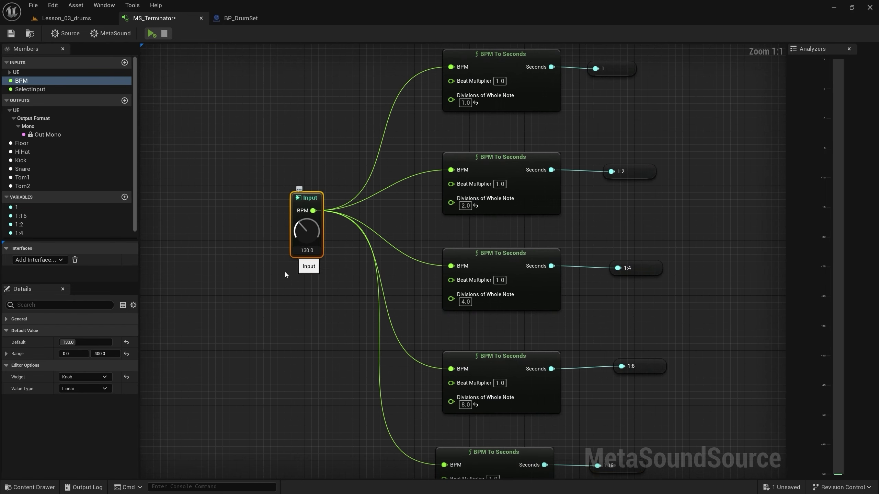
left_click(79, 342)
type("80")
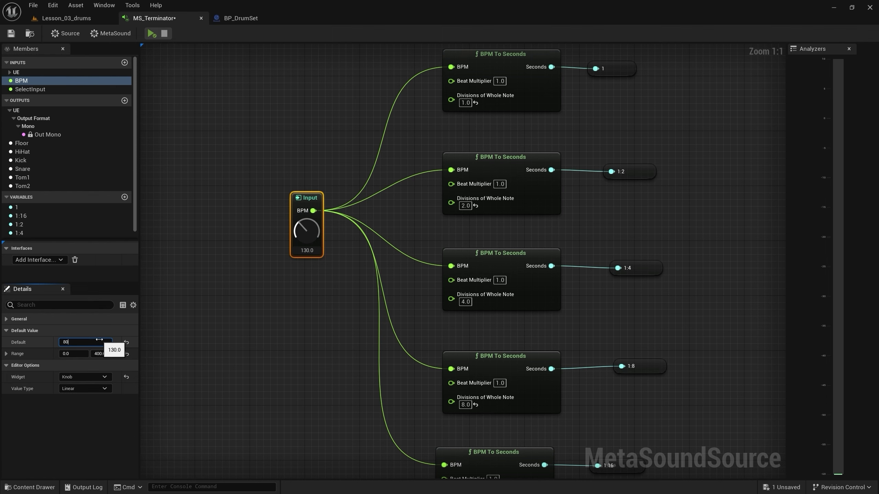
key("Return")
right_click_drag(292, 345, 261, 319)
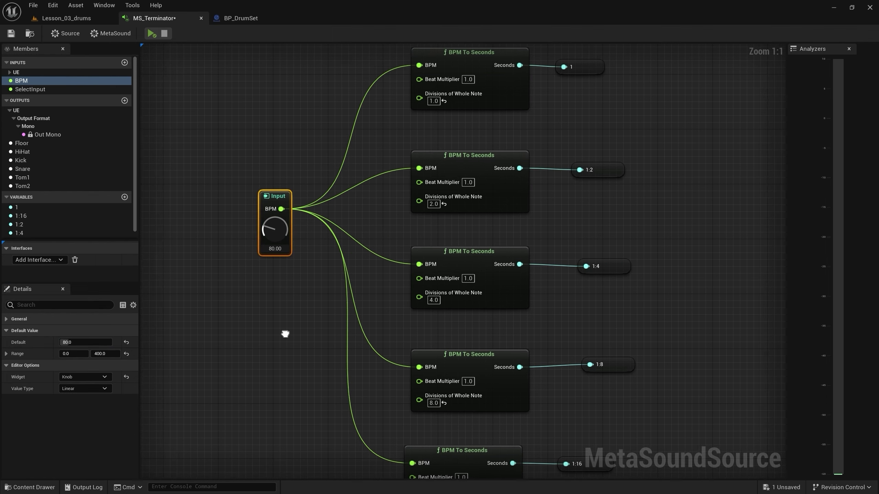
right_click_drag(333, 251, 294, 372)
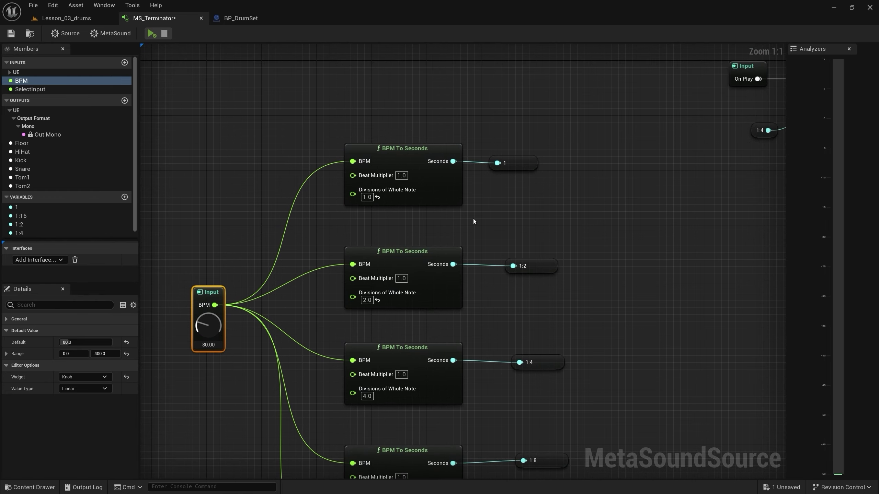
scroll(451, 219, "up", 2)
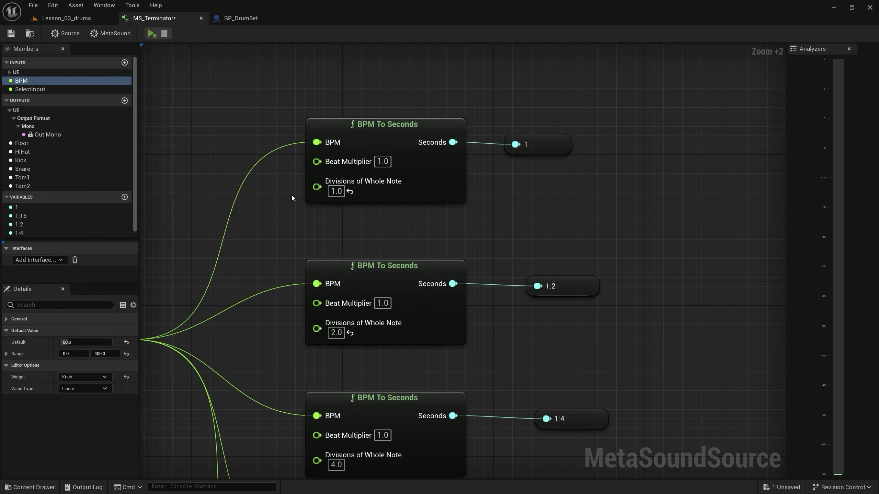
Open MS_BlurSong2Drums from the Lesson2 folder via the level's Content Drawer
left_click(65, 18)
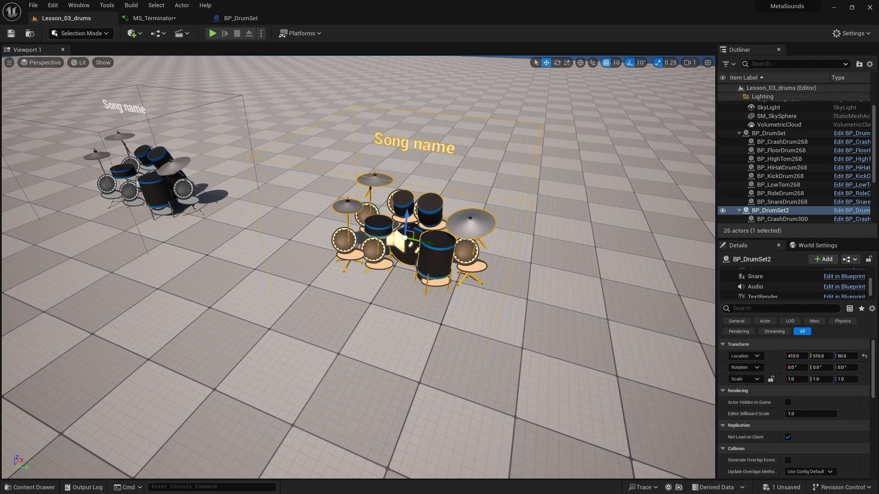
left_click(34, 487)
left_click(46, 424)
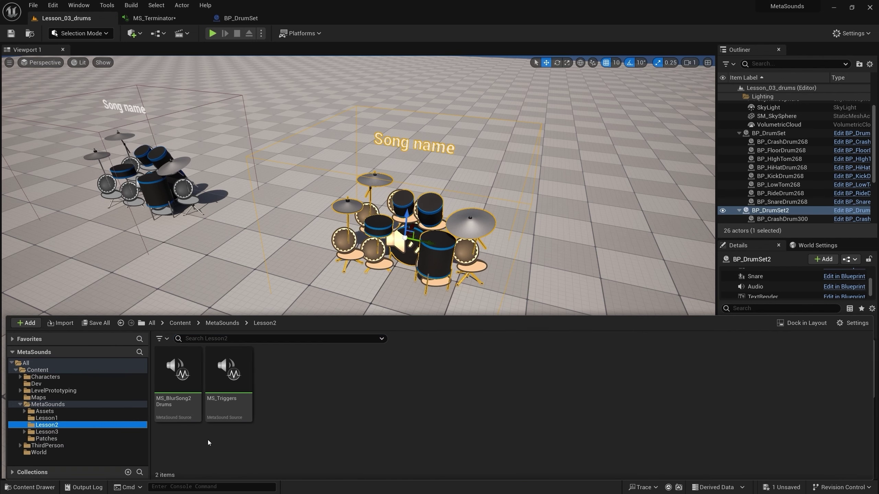
double_click(178, 377)
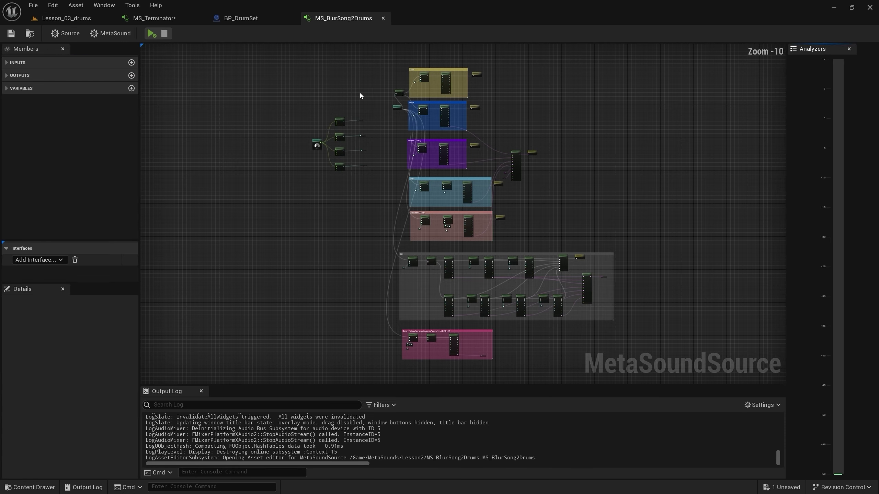
Give the BPM To Seconds node feeding variable 1 Divisions of Whole Note 4.0 and Beat Multiplier 4.0
scroll(327, 145, "up", 6)
scroll(327, 145, "up", 4)
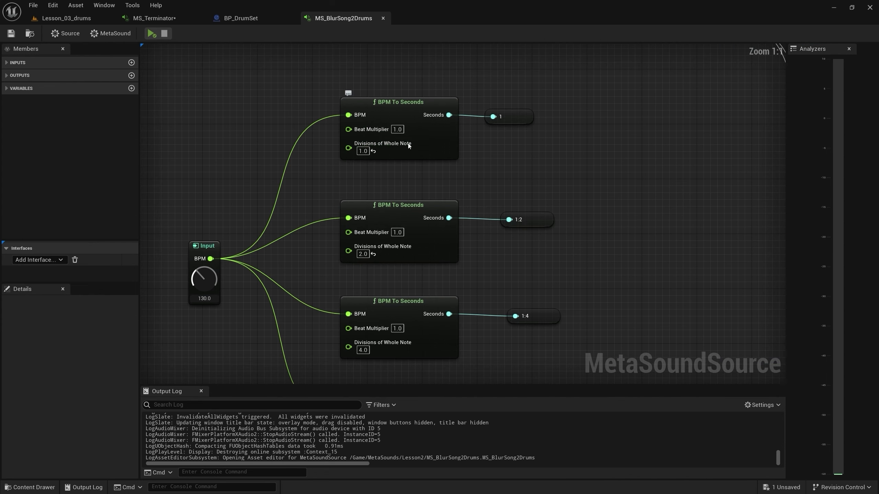
scroll(408, 146, "up", 5)
left_click_drag(220, 65, 623, 211)
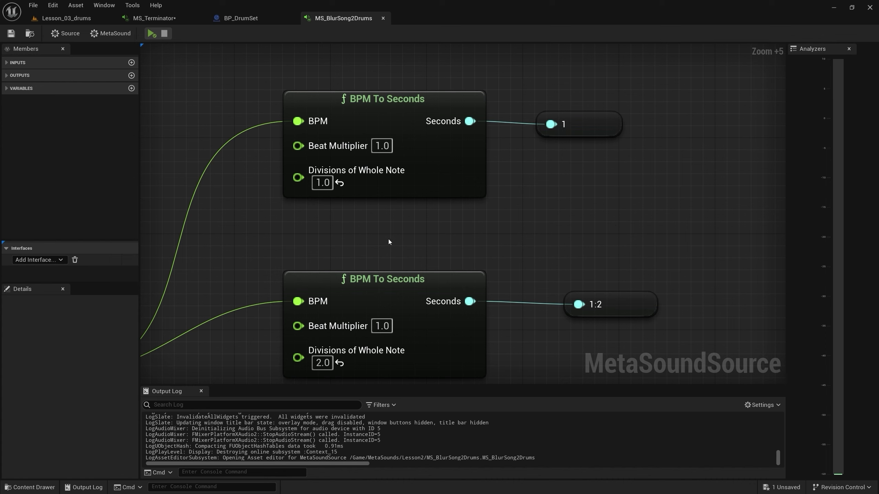
left_click(382, 146)
left_click(323, 182)
type("4")
key("Return")
left_click(383, 147)
type("4")
key("Return")
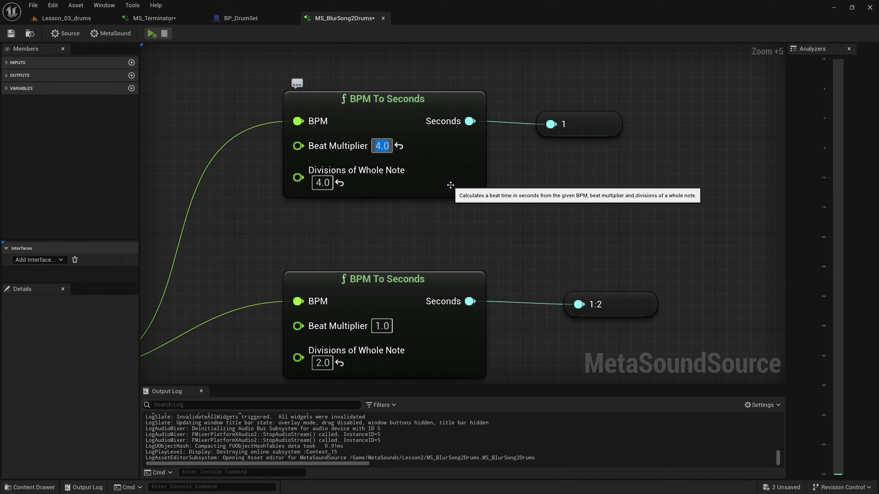
left_click(453, 237)
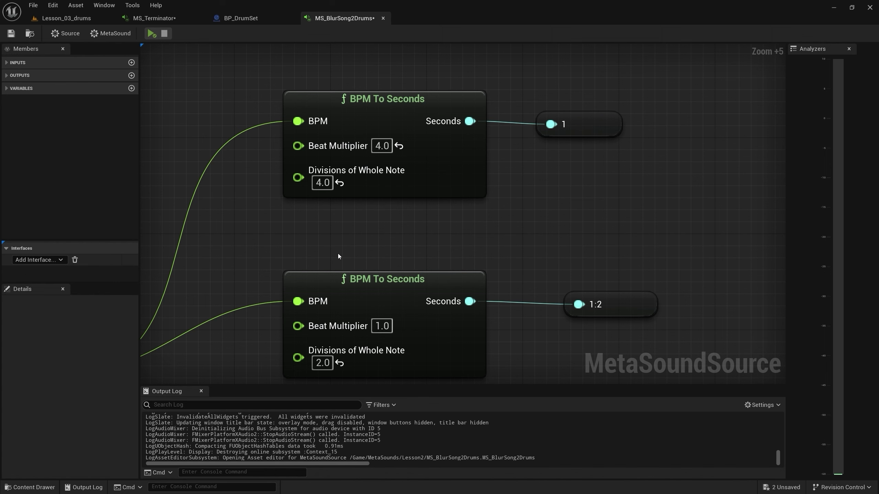
In MS_Terminator, set the variable-1 node to Divisions of Whole Note 4.0 and Beat Multiplier 3.0
left_click(165, 19)
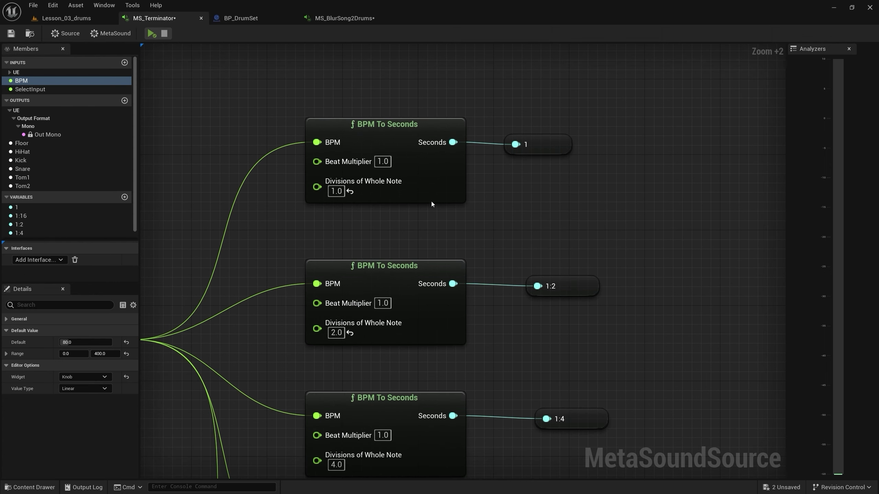
left_click(336, 192)
type("4")
key("Return")
key("shift+Tab")
type("3")
key("Return")
scroll(250, 132, "down", 4)
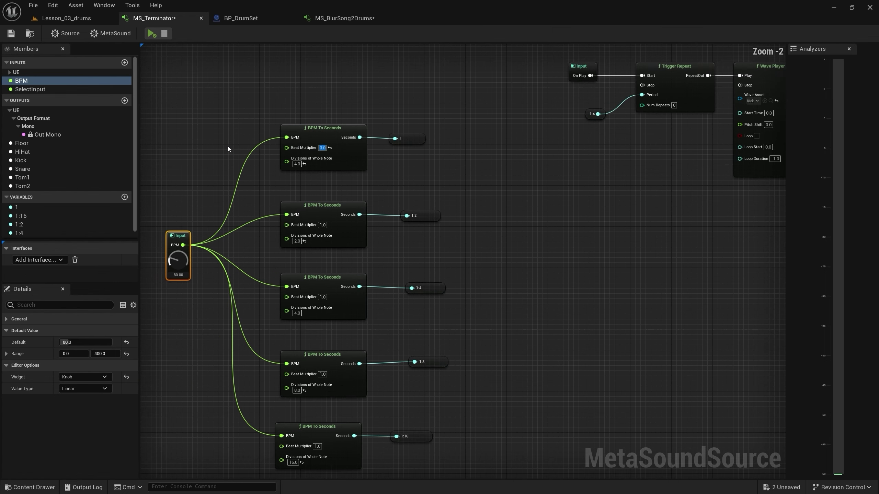
right_click_drag(571, 175, 338, 259)
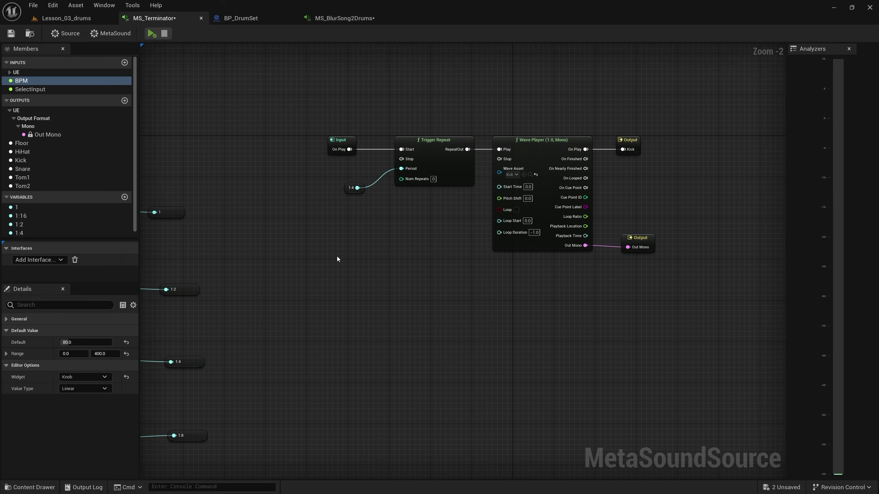
Put a variable 1 getter in place of the deleted 1:4 node, then compare against the Terminator tab
scroll(378, 199, "up", 2)
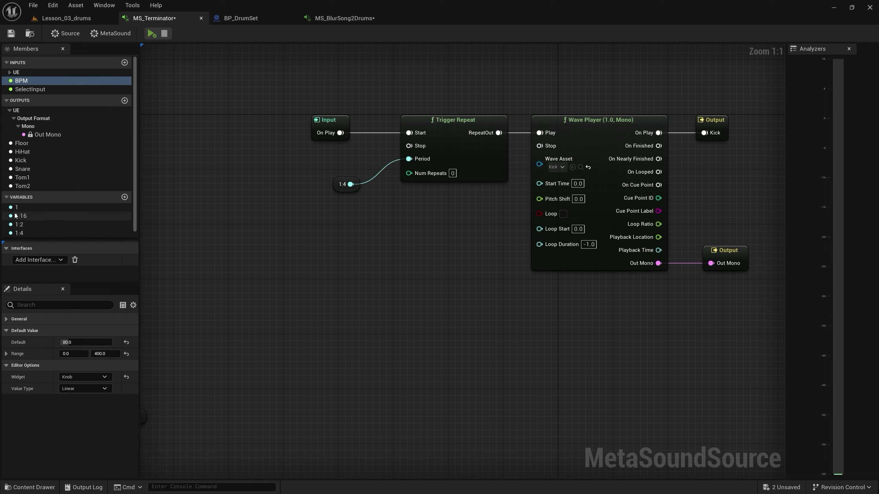
mouse_move(16, 208)
left_mouse_down()
mouse_move(361, 211)
mouse_move(408, 159)
left_mouse_up()
key("Delete")
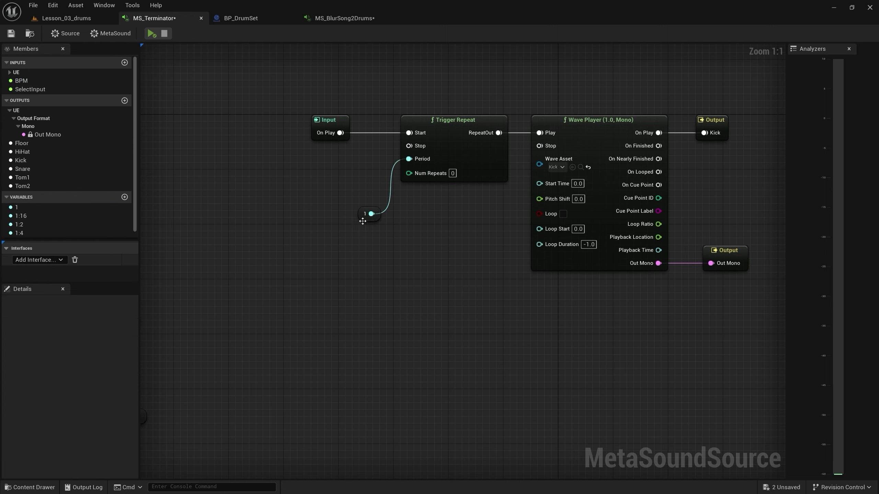
left_click_drag(363, 220, 358, 196)
key("Home")
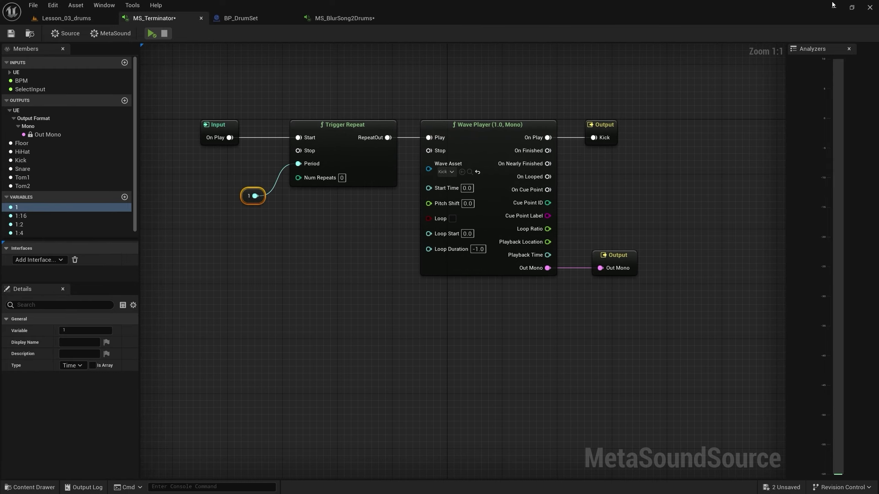
left_click(834, 6)
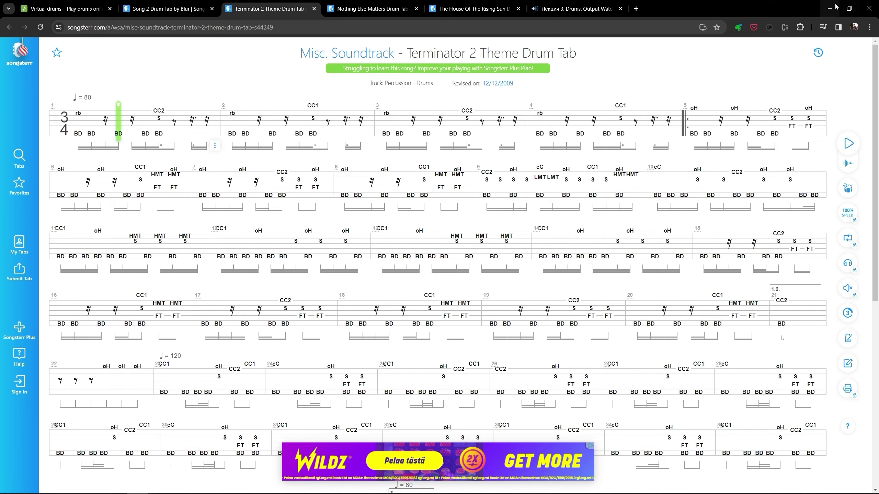
left_click(175, 492)
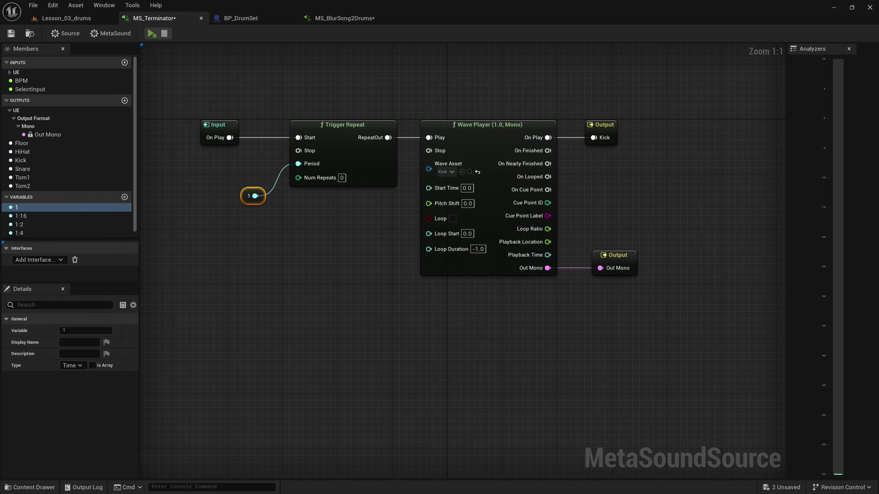
Rearrange the graph, moving Kick Output up and Out Mono far right to free space
right_click_drag(545, 295, 358, 311)
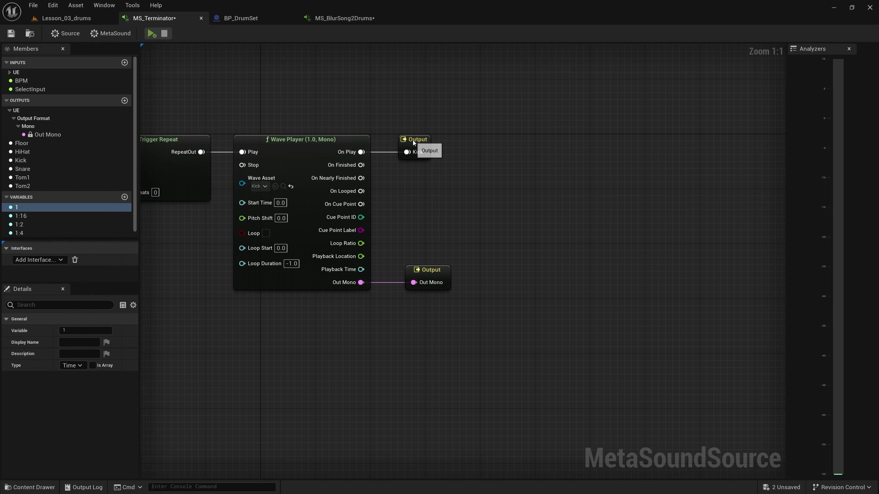
left_click_drag(412, 142, 421, 67)
left_click(499, 292)
right_click_drag(499, 292, 447, 104)
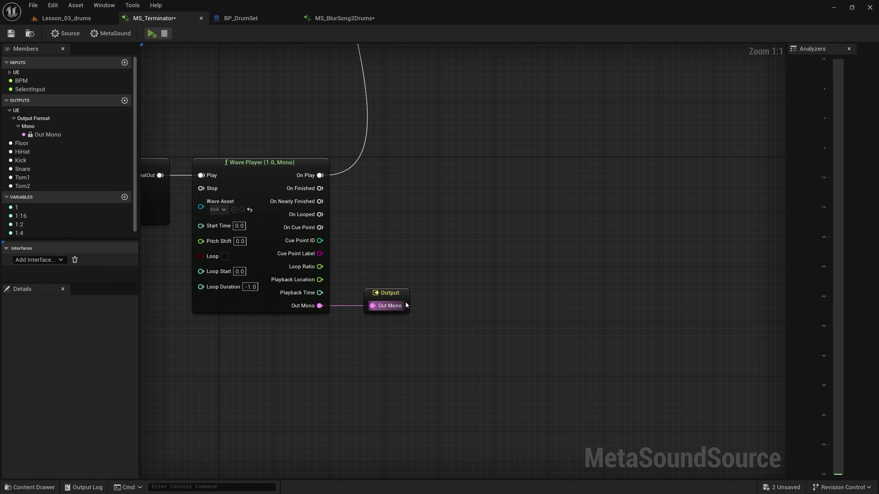
left_click_drag(387, 297, 767, 295)
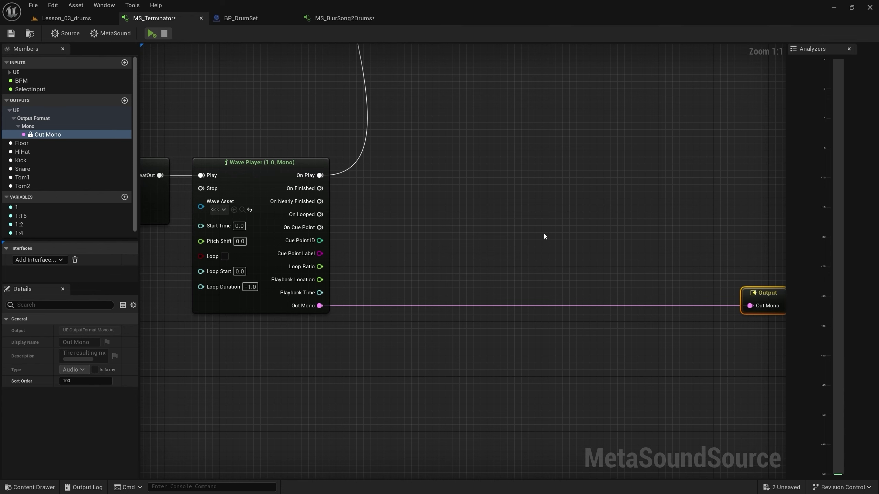
right_click_drag(544, 234, 504, 237)
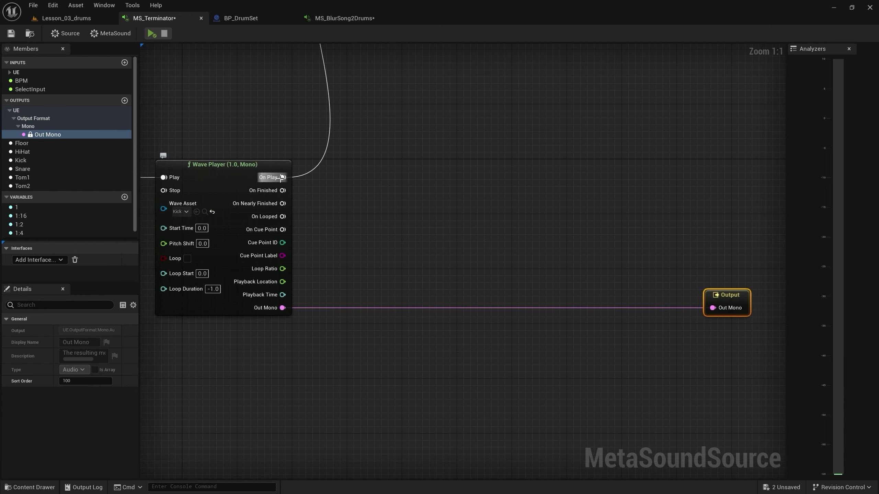
Add a Trigger Delay on the Wave Player's On Play, with 1:16 as its Delay Time
left_click_drag(283, 178, 340, 178)
type("delay")
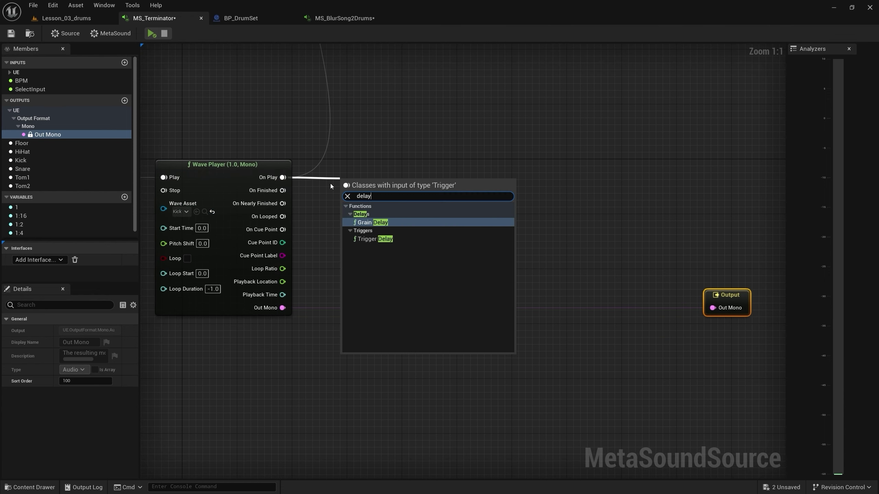
left_click(370, 239)
left_click_drag(381, 172, 402, 158)
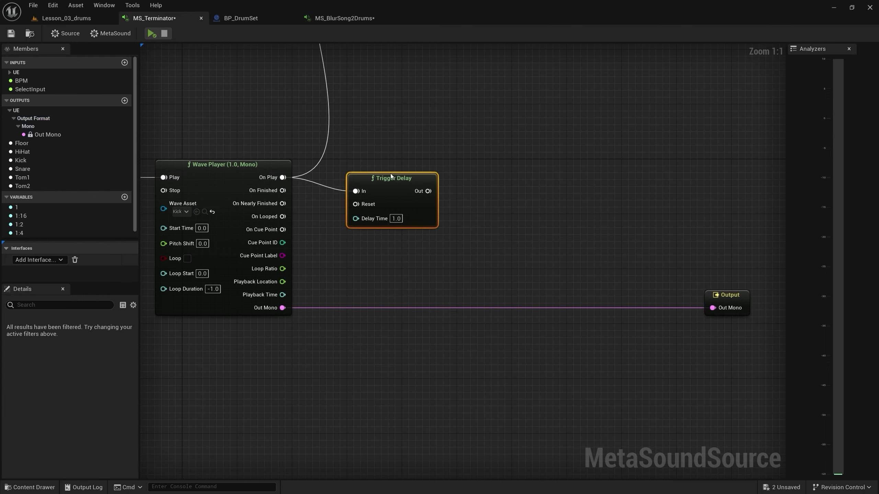
mouse_move(38, 217)
left_mouse_down()
mouse_move(347, 254)
mouse_move(368, 205)
left_mouse_up()
left_click(364, 267)
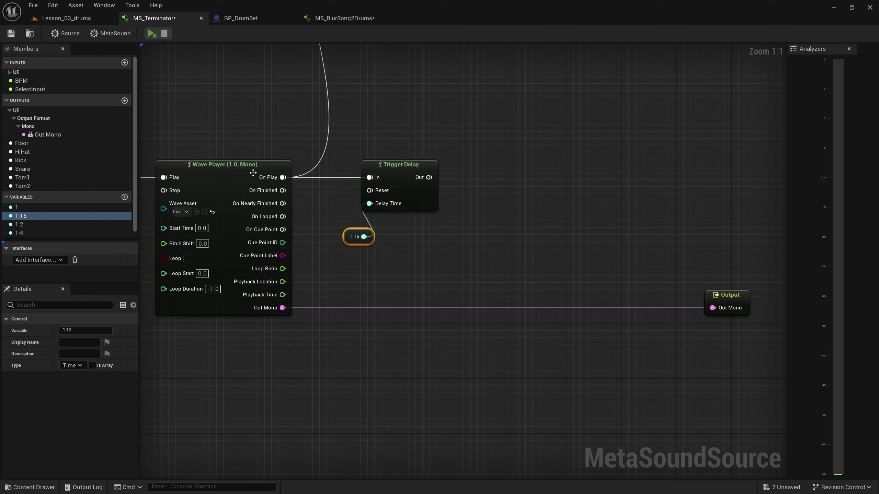
Paste a copy of the Kick Wave Player and feed Trigger Delay Out into its Play
left_click(242, 165)
left_click(472, 169)
key("ctrl+v")
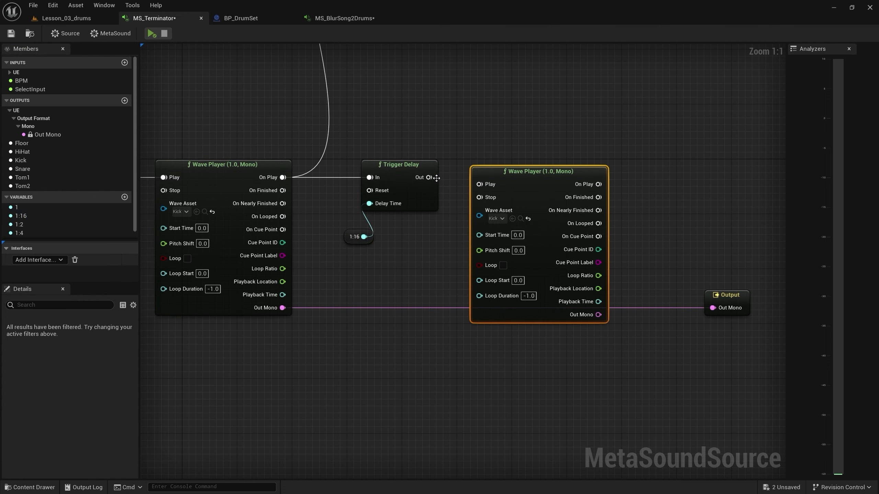
left_click_drag(429, 177, 479, 177)
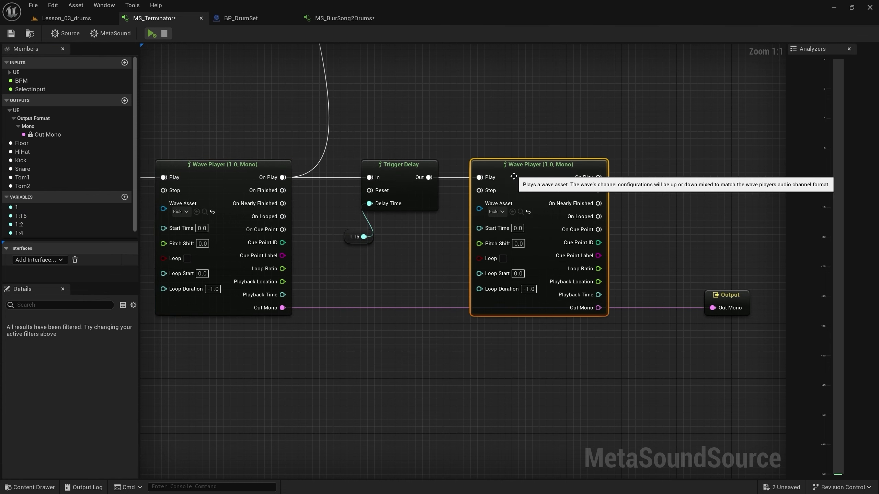
right_click_drag(438, 226, 368, 217)
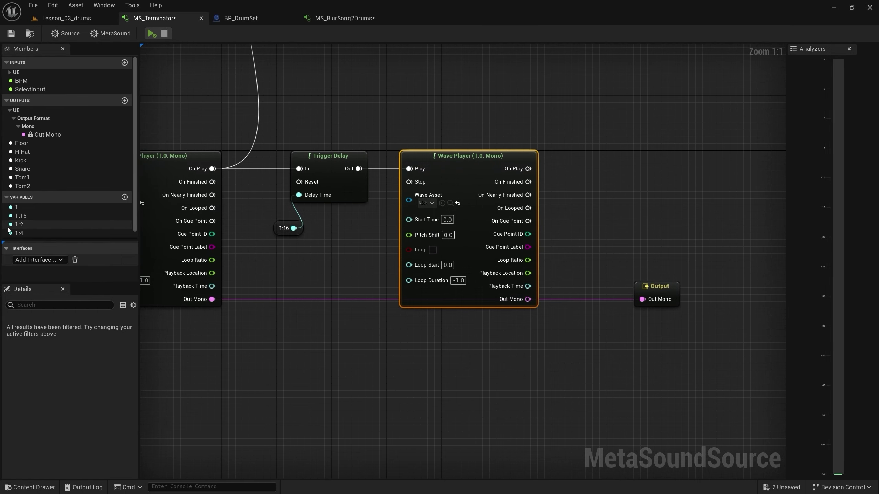
scroll(61, 211, "down", 1)
Add a second Trigger Delay after the new Wave Player's On Play, timed by 1:8
left_click_drag(35, 235, 554, 220)
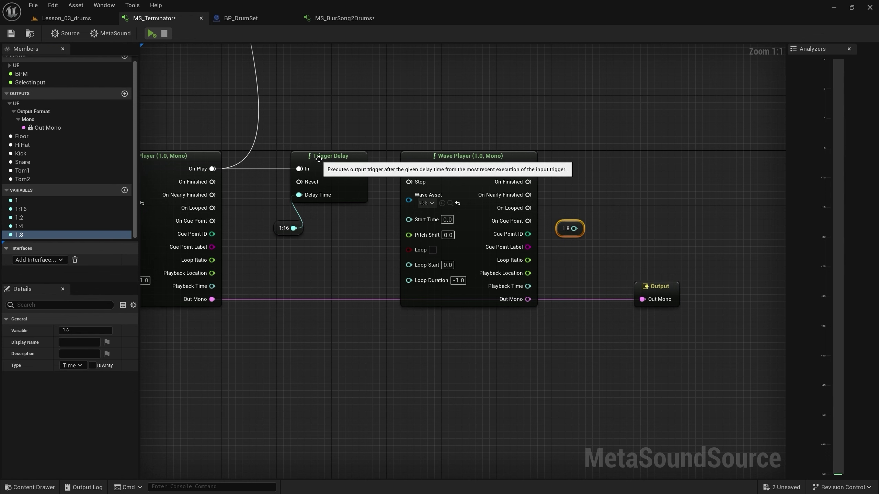
left_click(314, 173)
key("ctrl+c")
key("ctrl+v")
mouse_move(528, 169)
left_mouse_down()
mouse_move(601, 182)
mouse_move(616, 173)
left_mouse_up()
left_click_drag(575, 229, 594, 196)
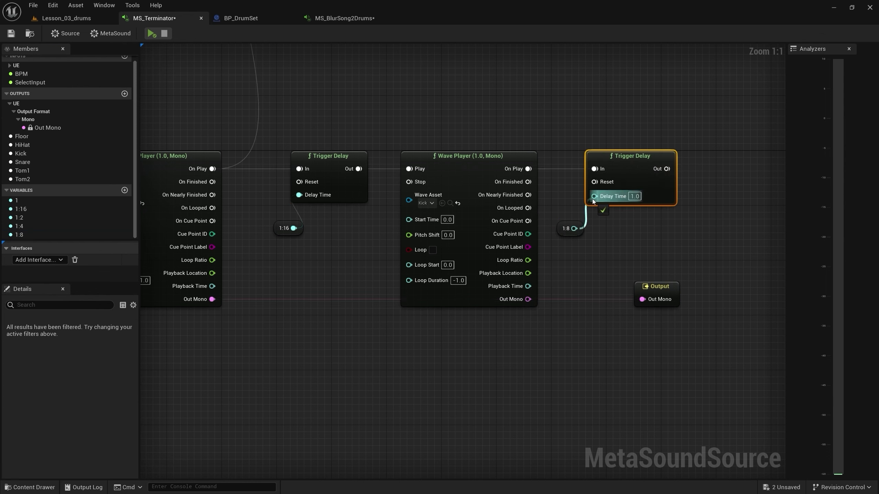
Chain another Wave Player copy after the delay, move the Output node down, and check the Terminator tab
left_click(495, 157)
right_click_drag(556, 129, 322, 141)
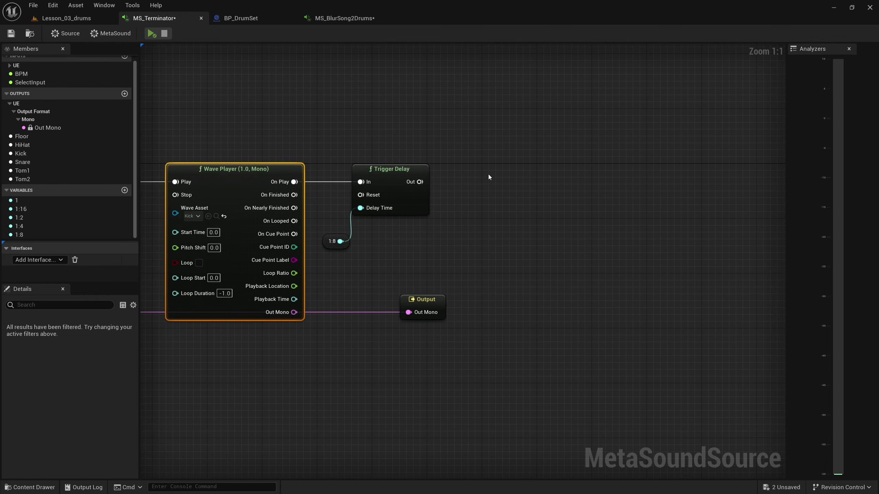
key("ctrl+c")
key("ctrl+v")
mouse_move(420, 182)
left_mouse_down()
mouse_move(490, 182)
mouse_move(478, 181)
left_mouse_up()
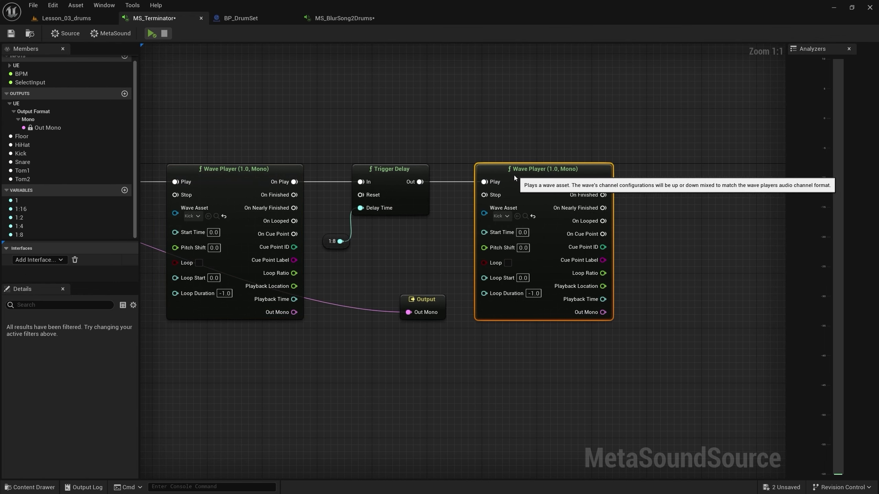
left_click_drag(426, 299, 508, 395)
left_click(835, 10)
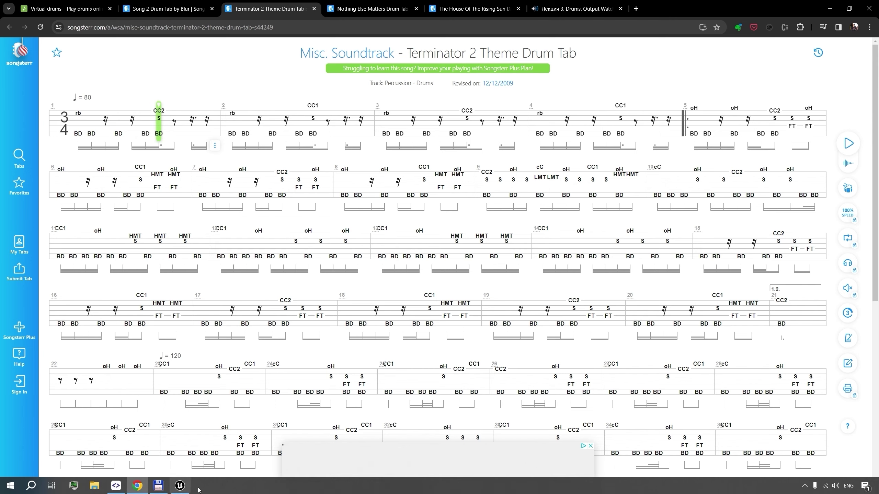
left_click(179, 486)
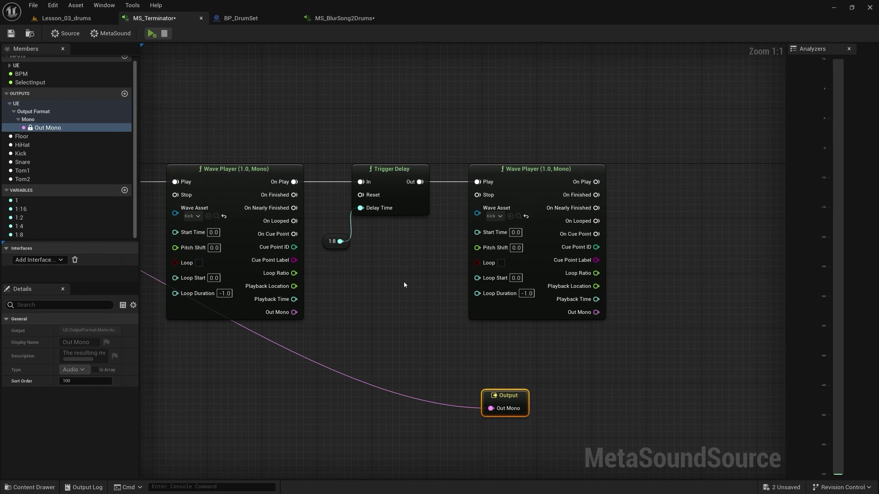
Paste a copy of the Trigger Delay, 1:8 value and Kick Wave Player after the chain
left_click_drag(324, 132, 520, 328)
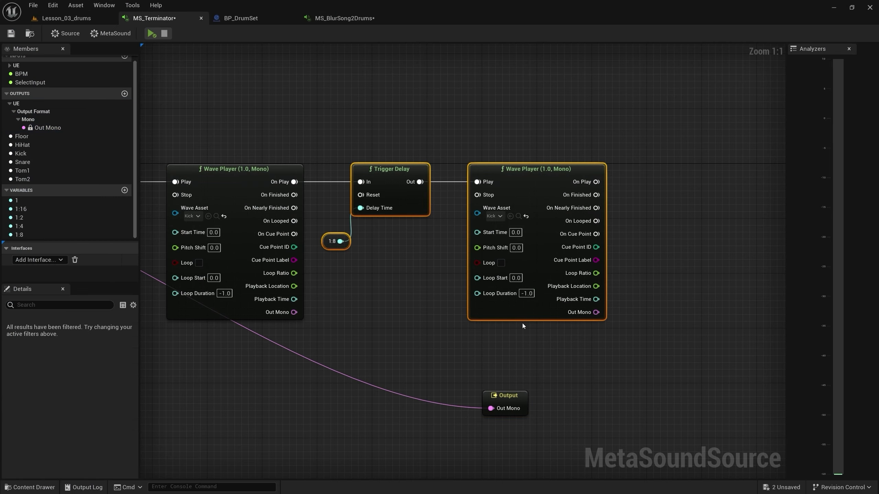
right_click_drag(422, 315, 245, 313)
key("ctrl+v")
left_click_drag(485, 146, 490, 153)
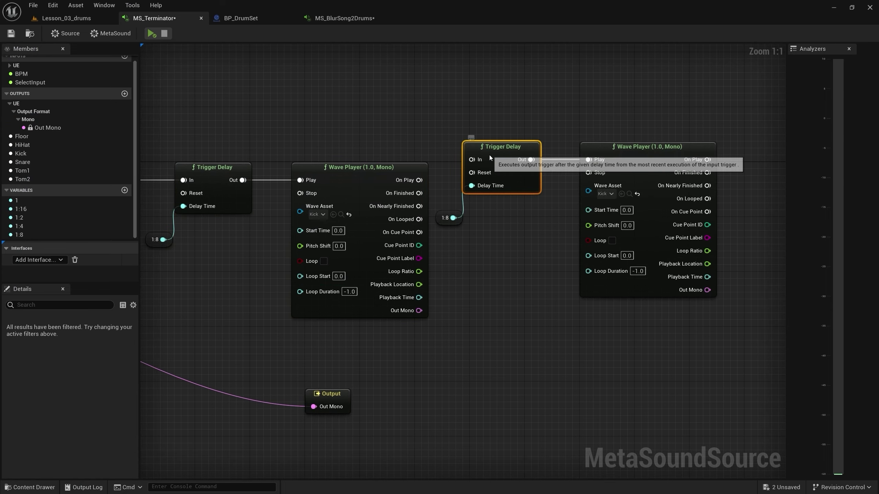
mouse_move(397, 187)
left_mouse_down()
mouse_move(479, 166)
mouse_move(505, 180)
left_mouse_up()
left_click_drag(646, 156, 637, 169)
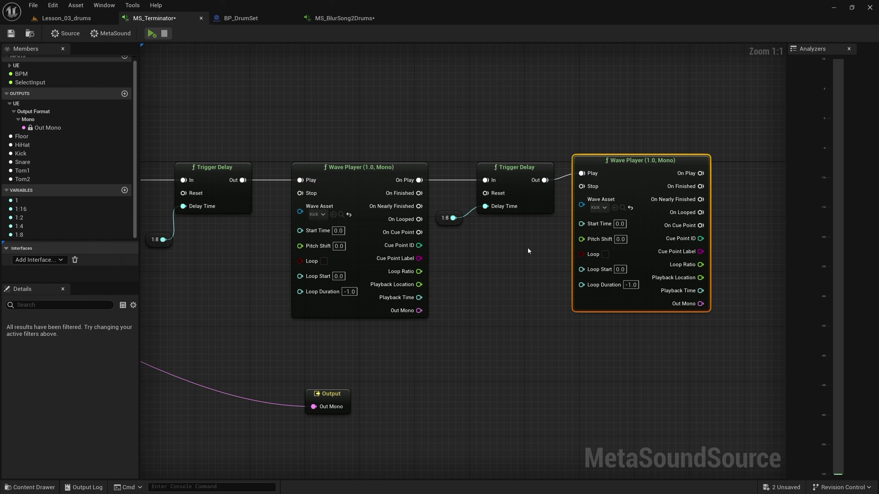
right_click_drag(484, 272, 359, 278)
Align the pasted group and wire the previous Wave Player's On Play into its Trigger Delay
left_click_drag(310, 229, 341, 244)
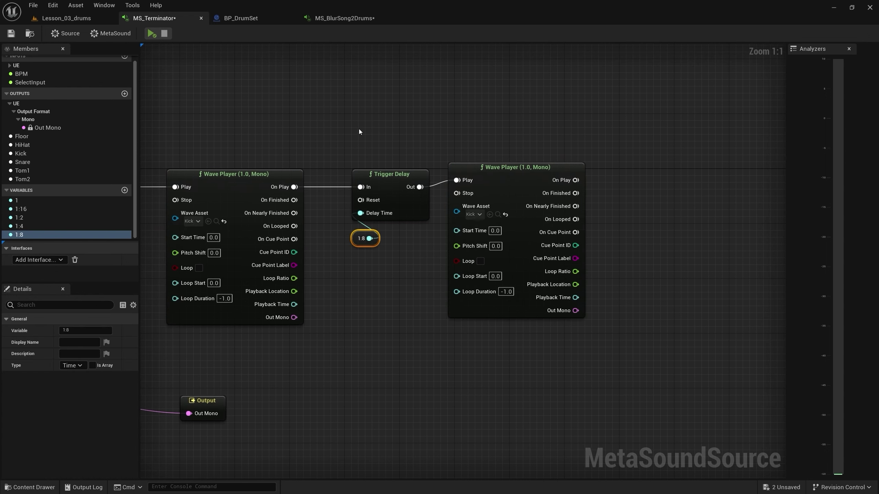
left_click_drag(353, 171, 525, 337)
right_click_drag(526, 337, 340, 384)
left_click_drag(406, 249, 430, 220)
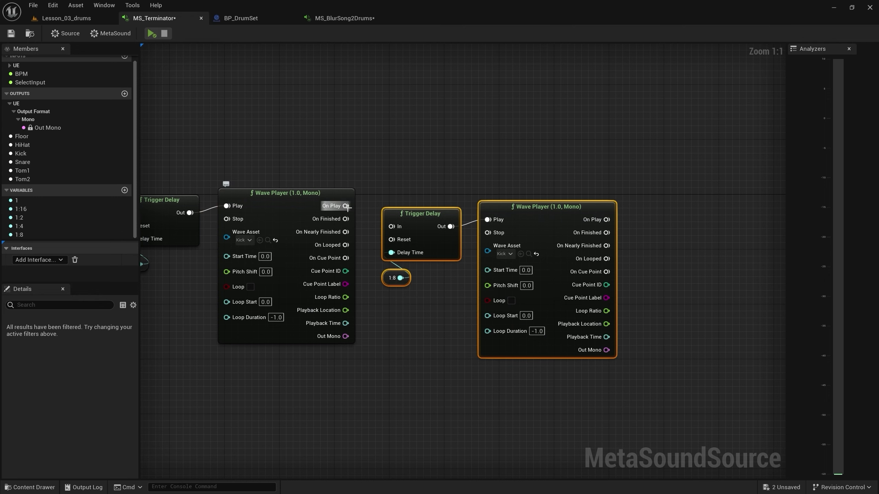
left_click_drag(347, 207, 392, 226)
key("q")
left_click(362, 231)
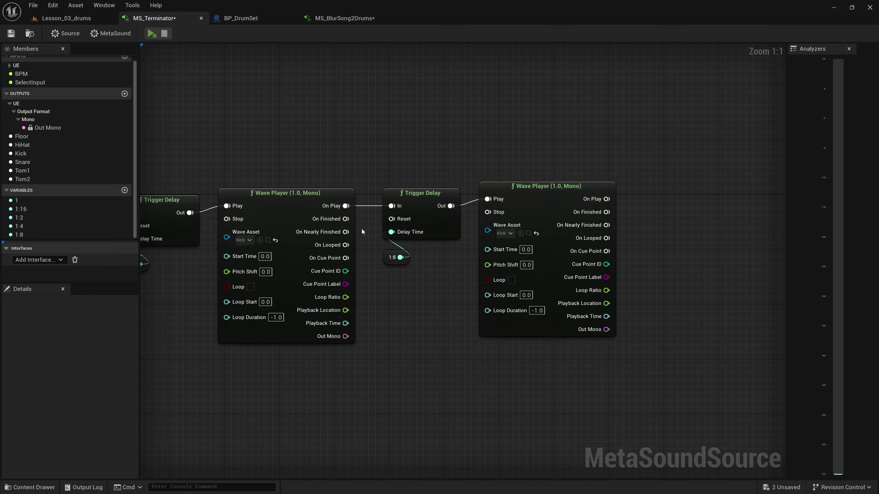
Replace the new delay's 1:8 value with a 1:4 getter on its Delay Time
mouse_move(19, 226)
left_mouse_down()
mouse_move(387, 279)
mouse_move(391, 232)
left_mouse_up()
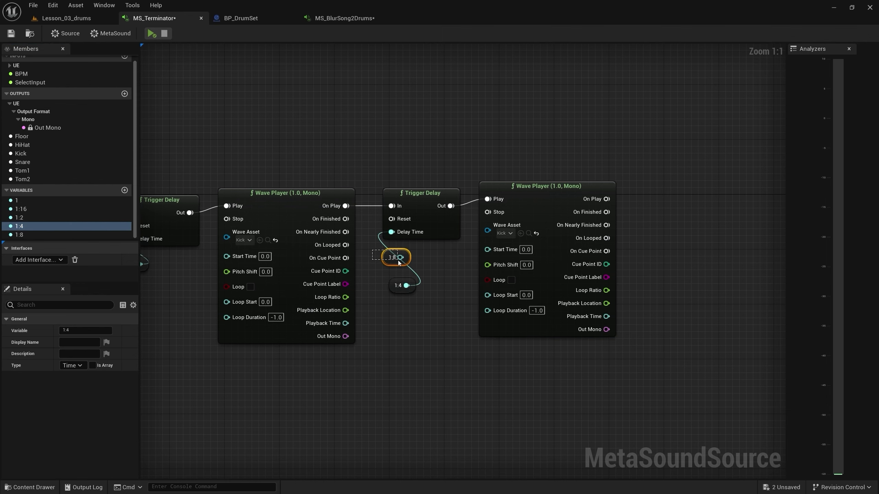
key("Delete")
left_click_drag(403, 286, 403, 258)
right_click_drag(405, 258, 531, 248)
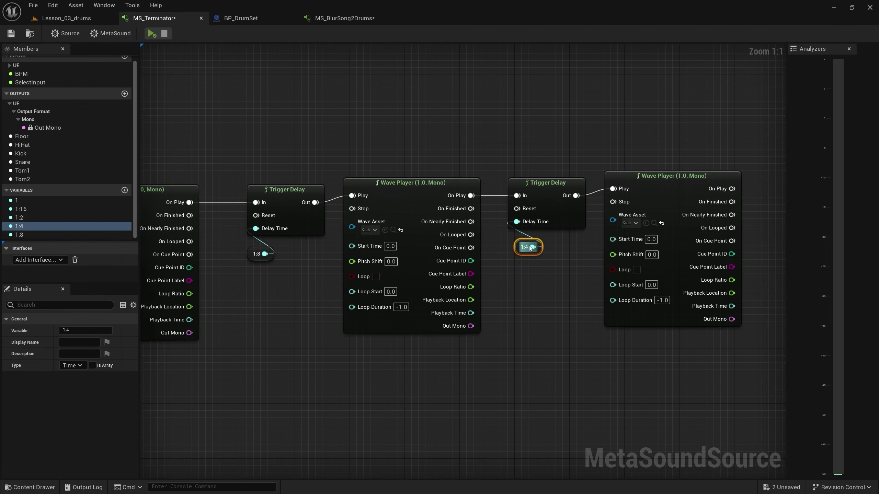
scroll(530, 247, "down", 4)
right_click_drag(361, 322, 395, 260)
left_click_drag(349, 265, 509, 264)
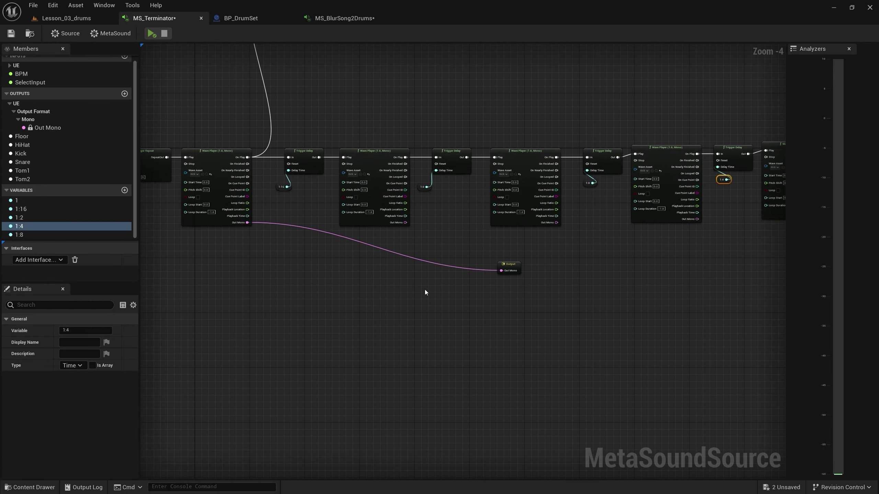
right_click_drag(426, 293, 411, 285)
Add a Mono Mixer (8) node fed by the first Wave Player's audio
left_click_drag(233, 215, 312, 297)
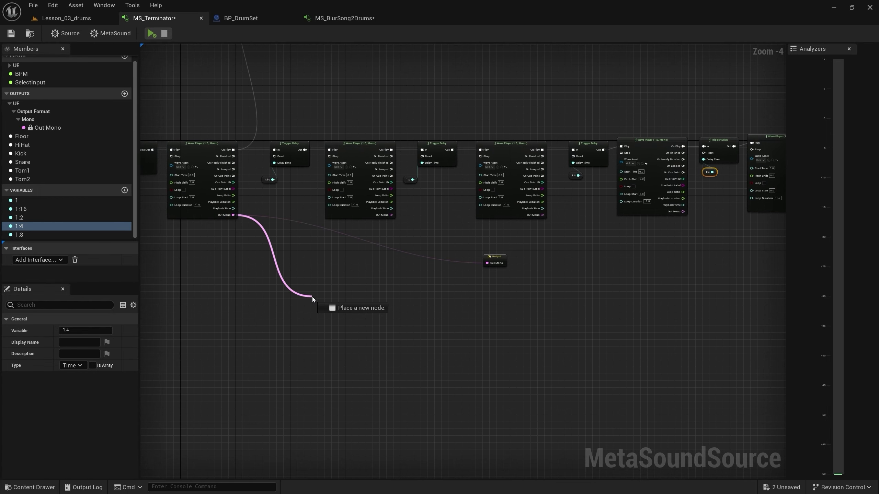
type("mixer")
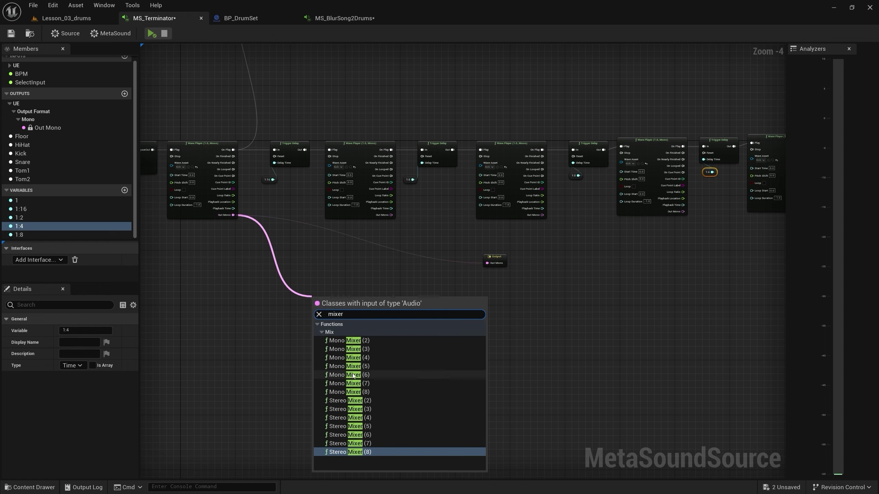
left_click(350, 392)
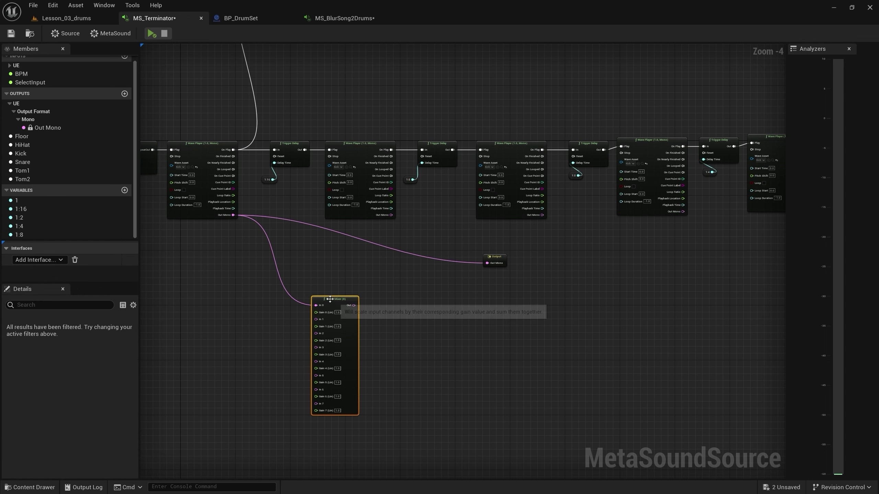
left_click_drag(331, 298, 574, 275)
scroll(507, 249, "up", 2)
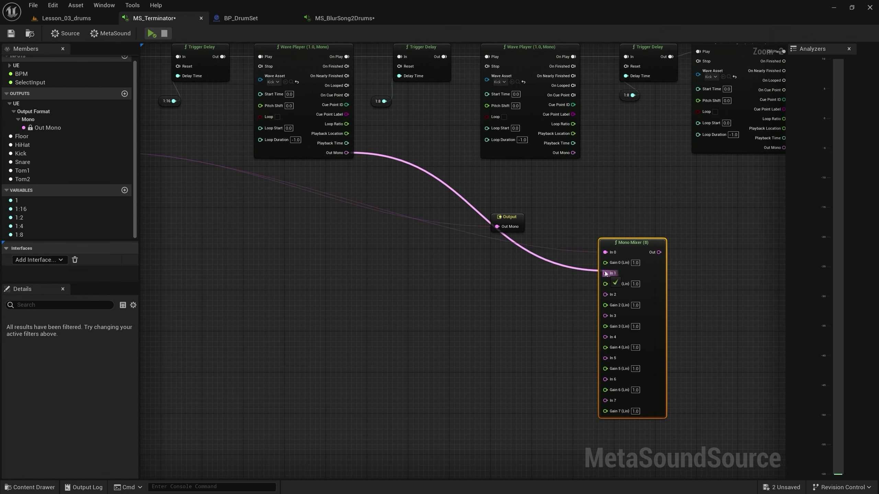
Wire the other Wave Players' audio into mixer In 1–4 and the mixer Out to the Output node
left_click_drag(346, 153, 605, 274)
left_click_drag(573, 153, 605, 294)
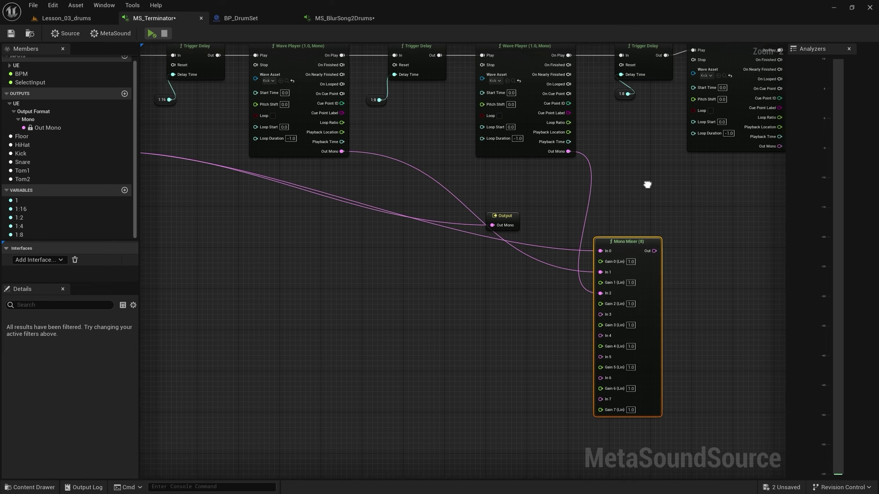
right_click_drag(645, 187, 455, 157)
left_click_drag(594, 118, 415, 286)
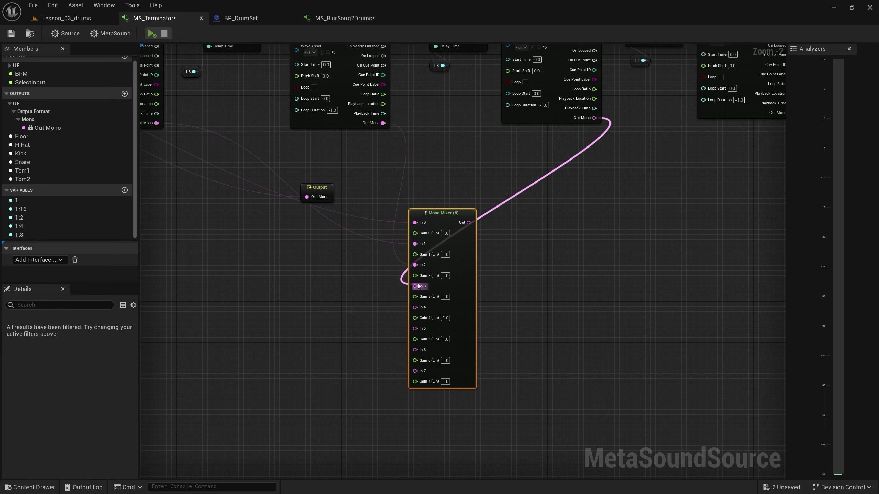
left_click_drag(439, 220, 733, 190)
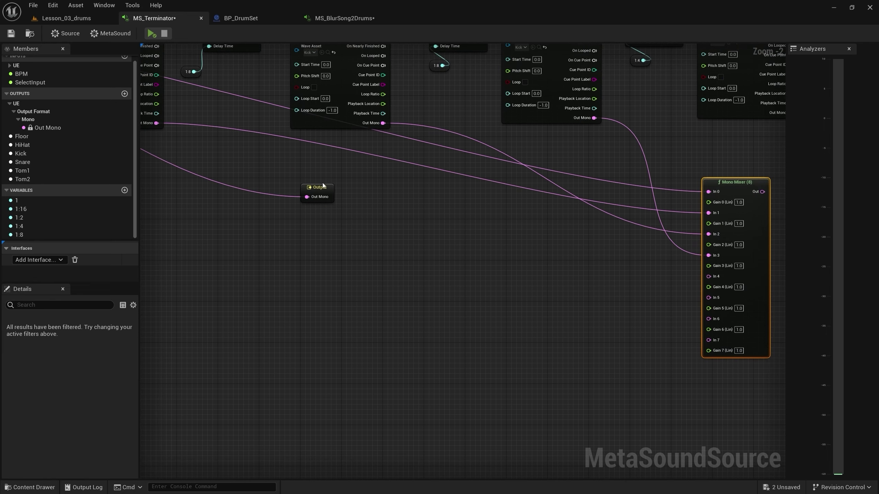
left_click_drag(323, 186, 708, 187)
left_click_drag(631, 192, 691, 196)
right_click_drag(666, 157, 395, 211)
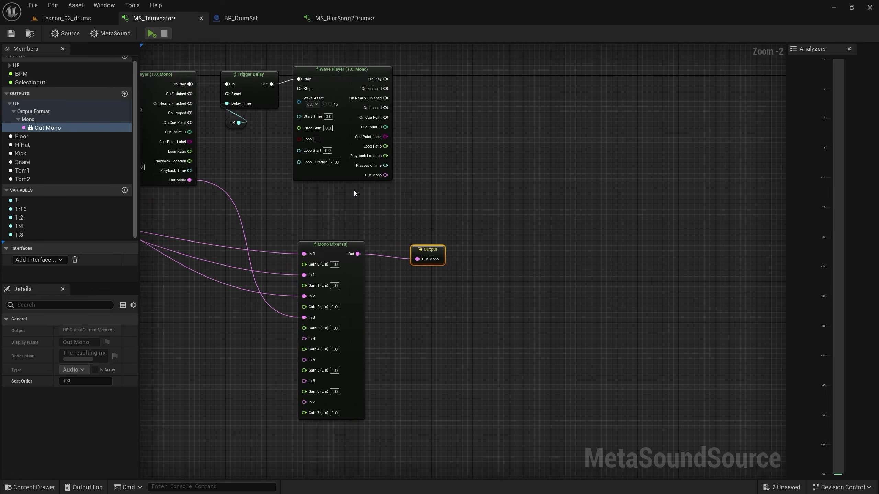
left_click_drag(385, 175, 304, 338)
Move the mixer and Output up-right and begin adding a Trigger Any node from the first On Play
left_click_drag(337, 246, 548, 77)
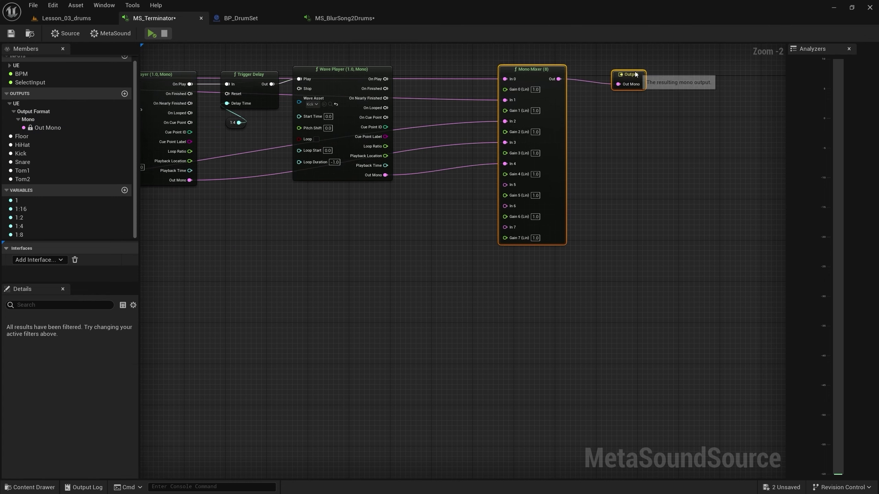
left_click(422, 138)
right_click_drag(356, 205, 627, 251)
scroll(626, 251, "down", 3)
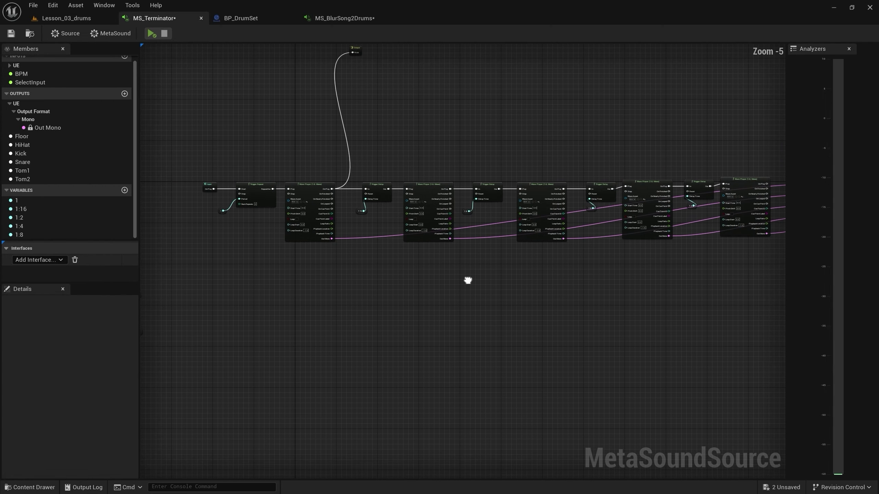
right_click_drag(314, 279, 275, 324)
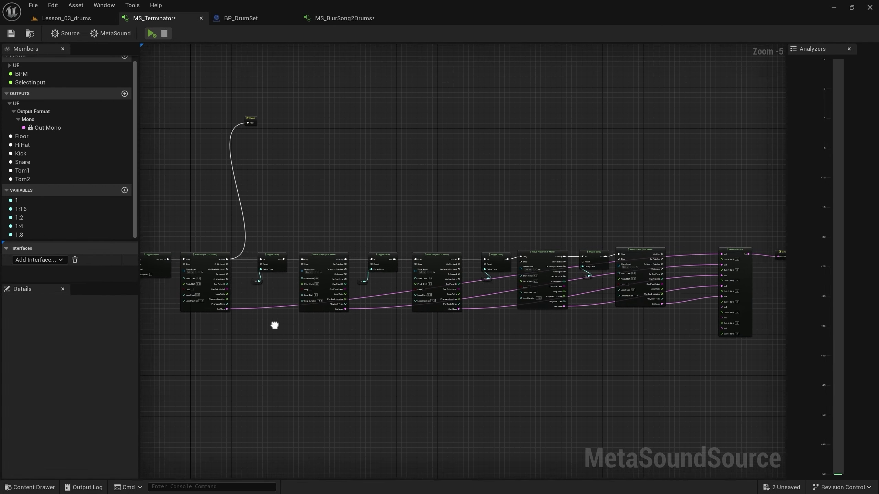
left_click_drag(222, 269, 402, 157)
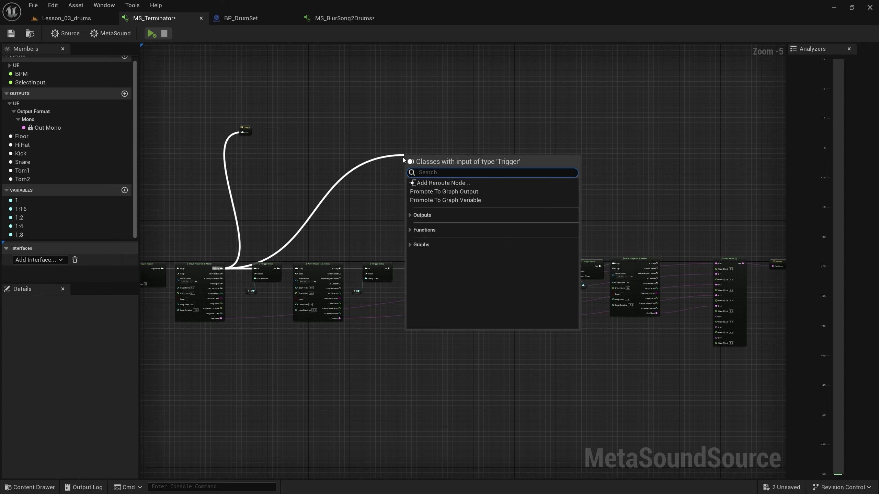
type("trigger")
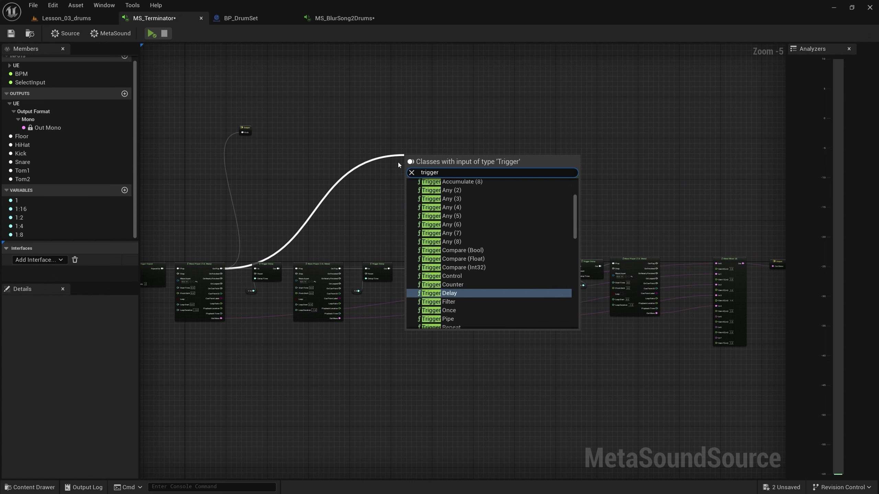
type("a")
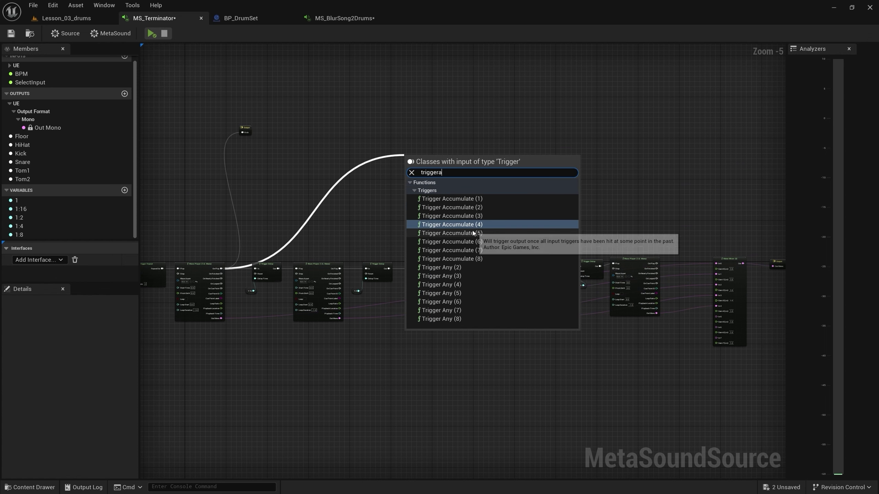
Add a Trigger Any (8) merging all five Wave Players' On Play pins into the Kick output
left_click(469, 319)
scroll(333, 212, "up", 1)
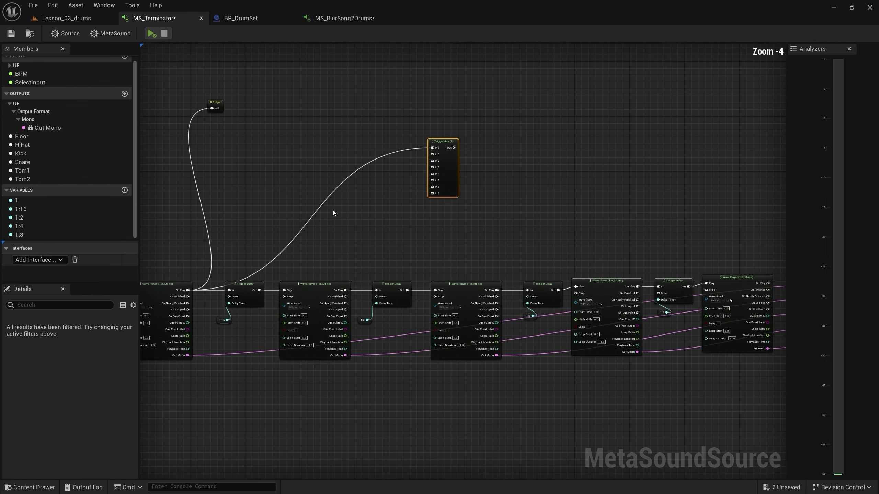
left_click_drag(345, 290, 436, 167)
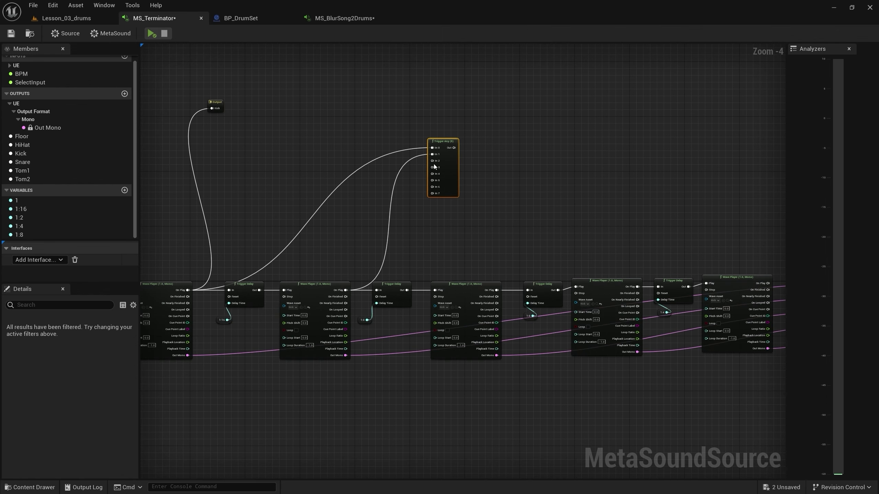
left_click_drag(497, 290, 432, 160)
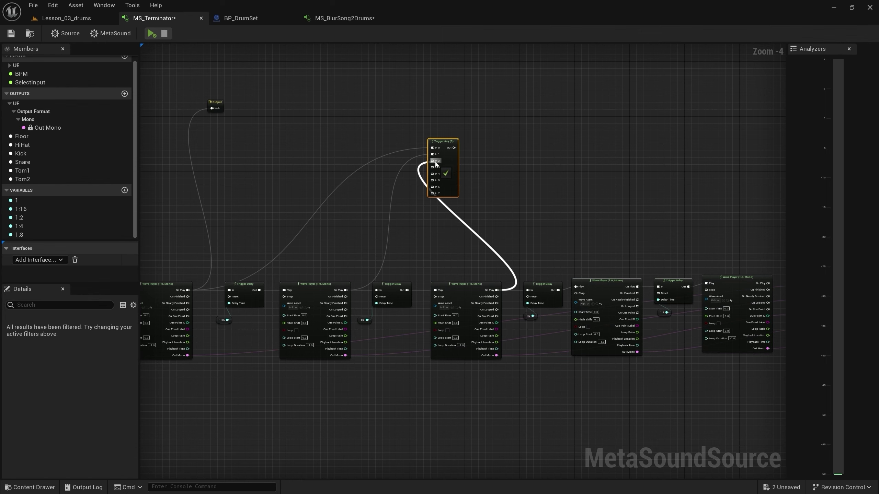
left_click_drag(638, 287, 438, 172)
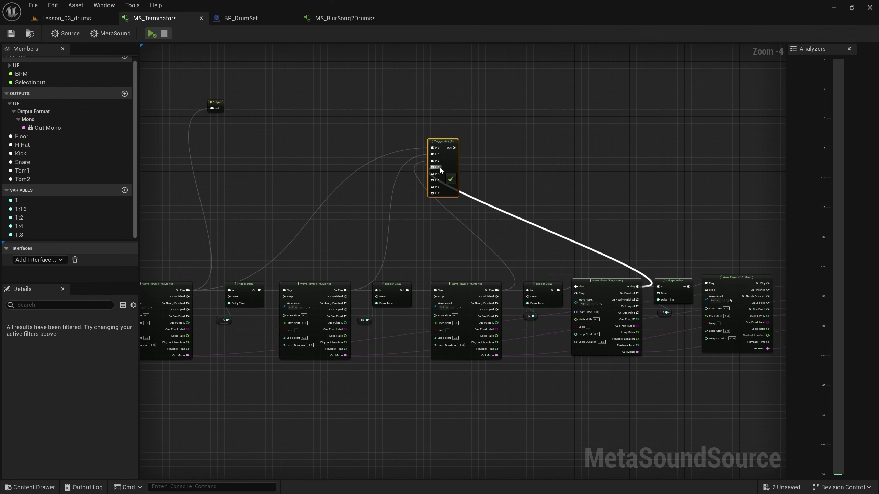
right_click_drag(438, 172, 312, 177)
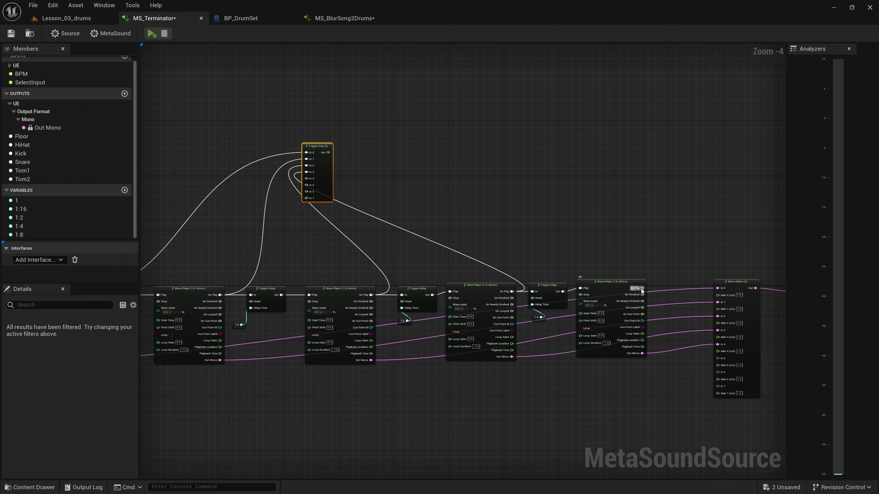
left_click_drag(642, 288, 306, 178)
right_click_drag(255, 151, 361, 162)
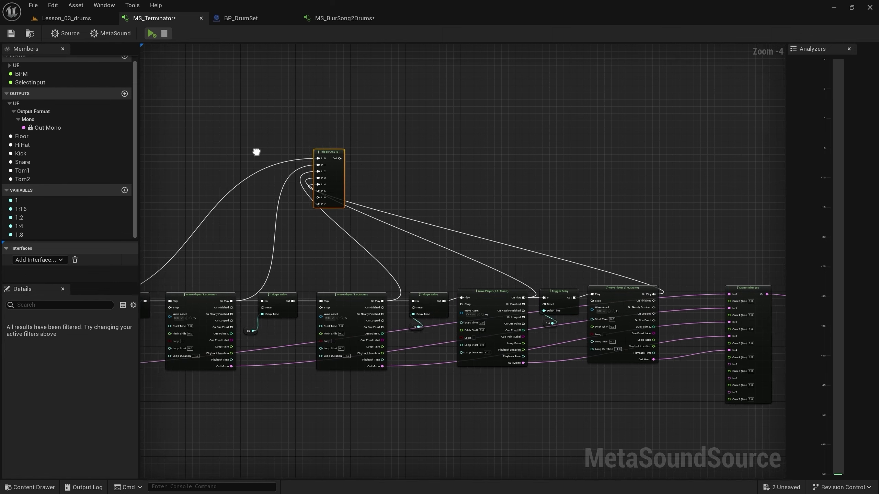
mouse_move(205, 122)
left_mouse_down()
mouse_move(472, 154)
mouse_move(478, 167)
mouse_move(716, 175)
left_mouse_up()
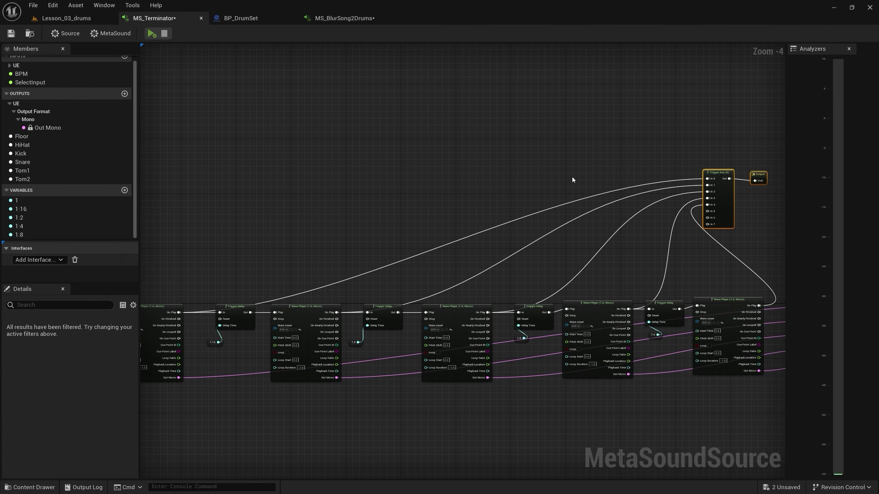
right_click_drag(568, 182, 189, 196)
left_click_drag(364, 226, 511, 242)
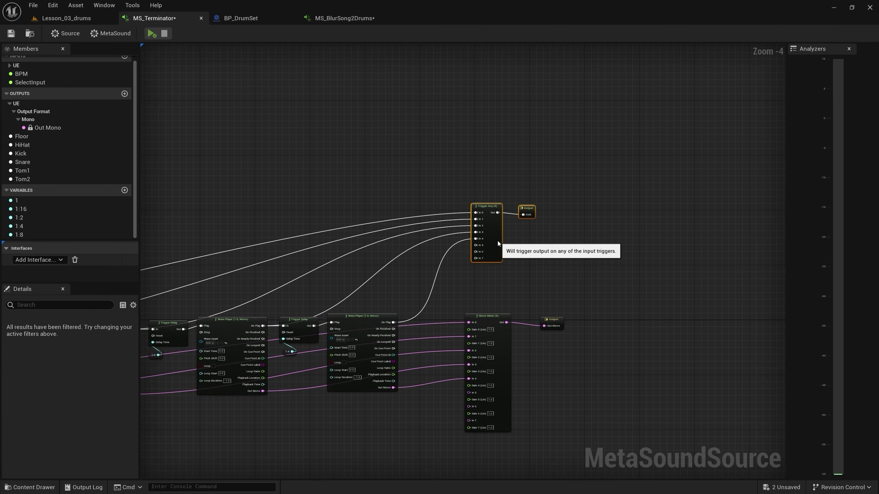
Save MS_Terminator and preview the current drum loop
scroll(457, 167, "down", 1)
scroll(514, 177, "down", 1)
scroll(252, 207, "up", 3)
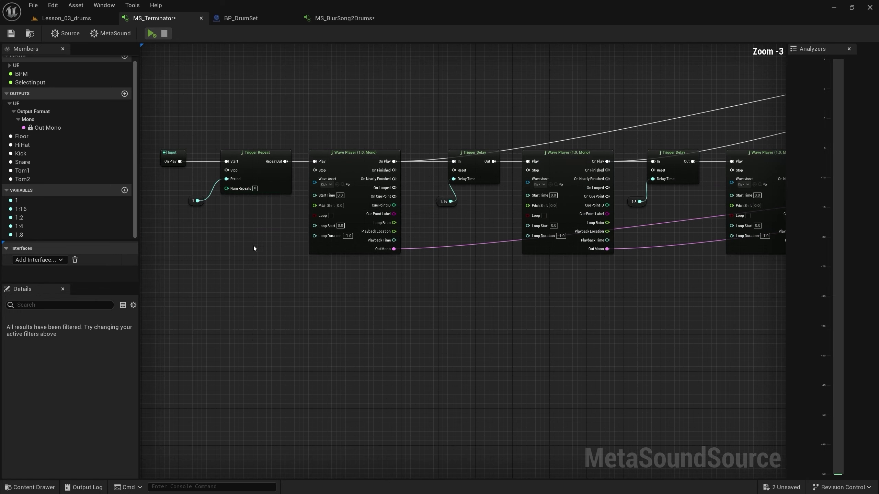
right_click_drag(255, 246, 275, 299)
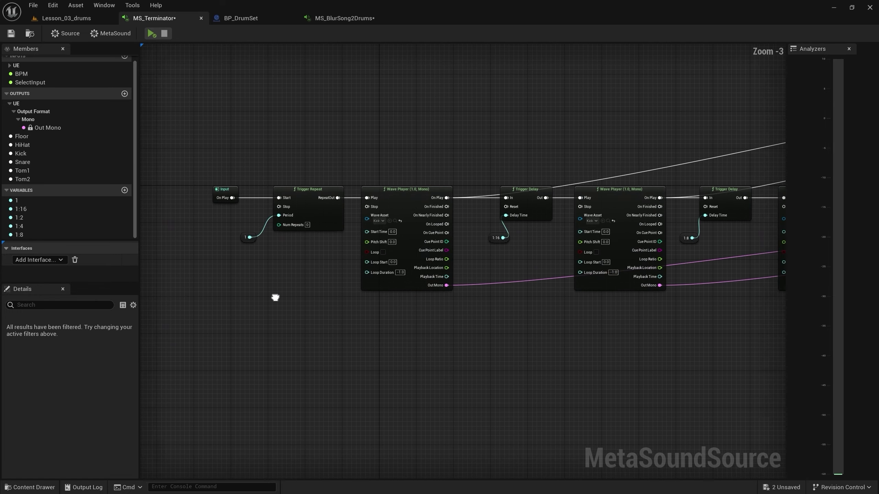
left_click(11, 33)
scroll(193, 118, "down", 2)
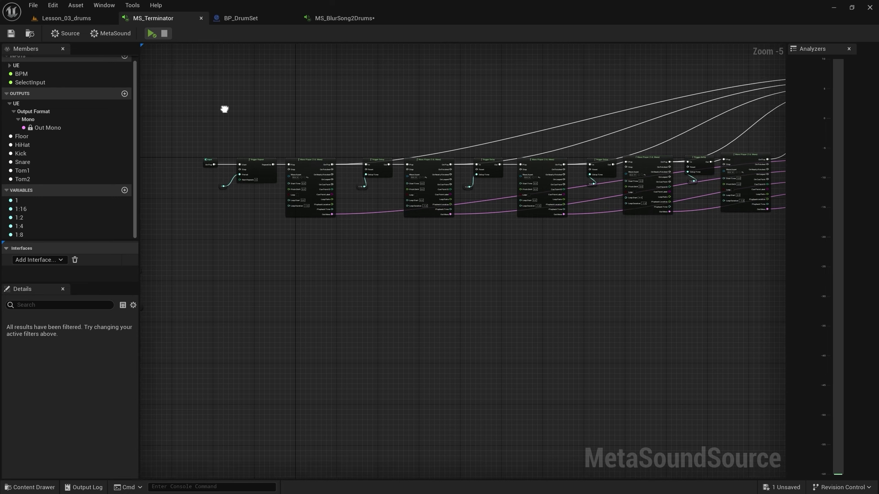
right_click_drag(230, 102, 172, 158)
left_click(151, 33)
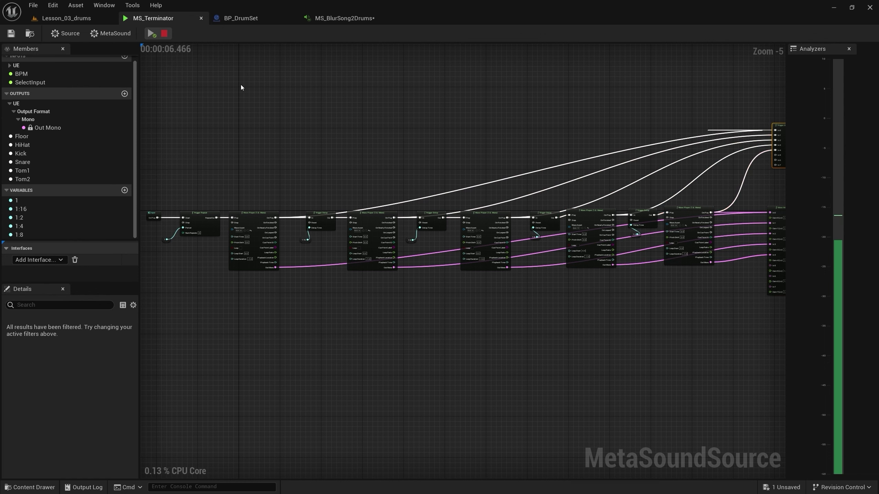
left_click(165, 33)
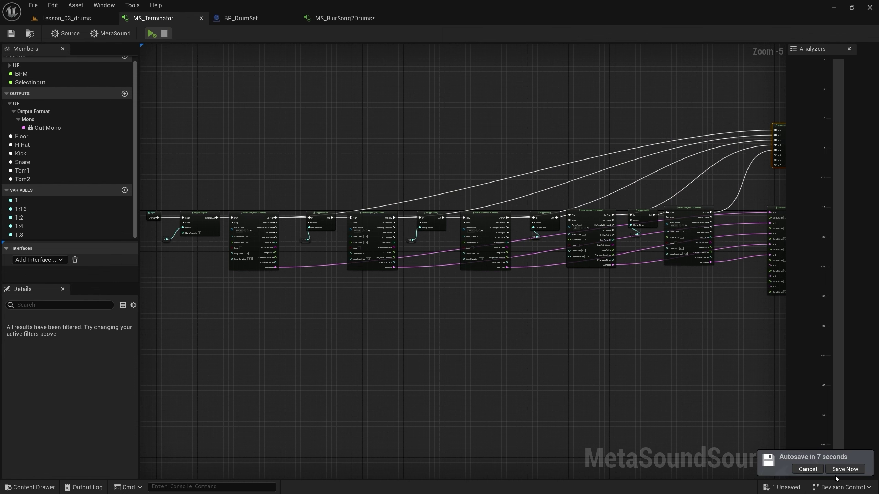
Feed a 1:16 variable getter into the last Trigger Delay's Delay Time
left_click(807, 469)
scroll(543, 343, "up", 1)
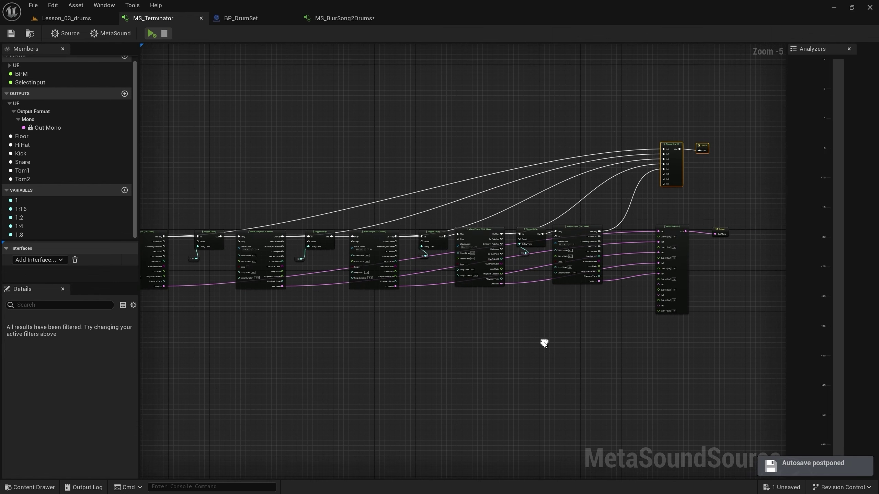
scroll(515, 252, "up", 3)
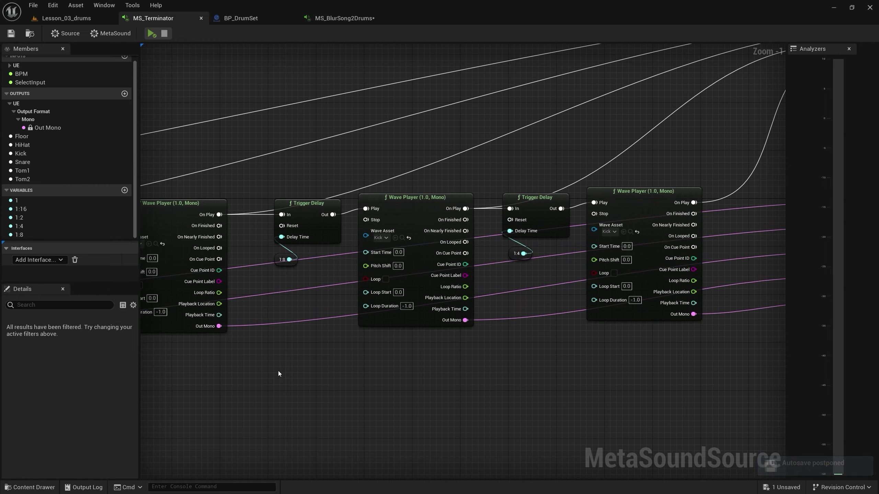
right_click_drag(281, 369, 260, 314)
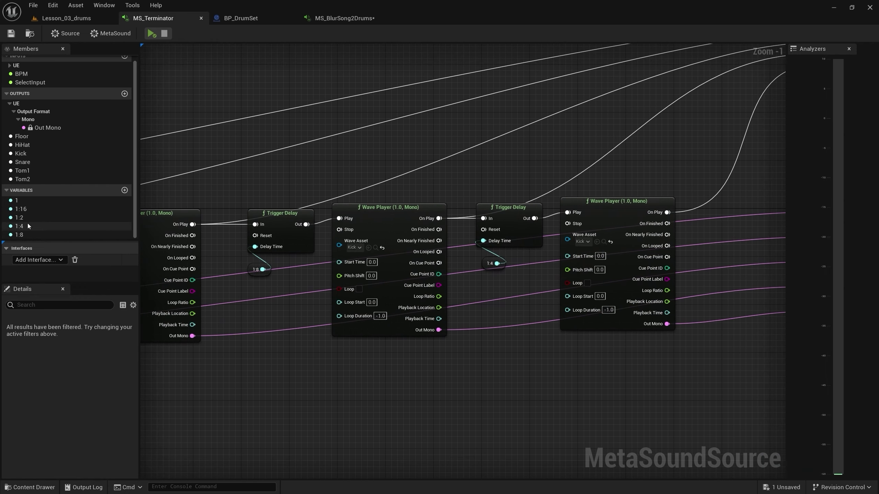
mouse_move(20, 209)
left_mouse_down()
mouse_move(490, 279)
mouse_move(483, 240)
left_mouse_up()
left_click(502, 283)
left_click(487, 296)
left_click(493, 284)
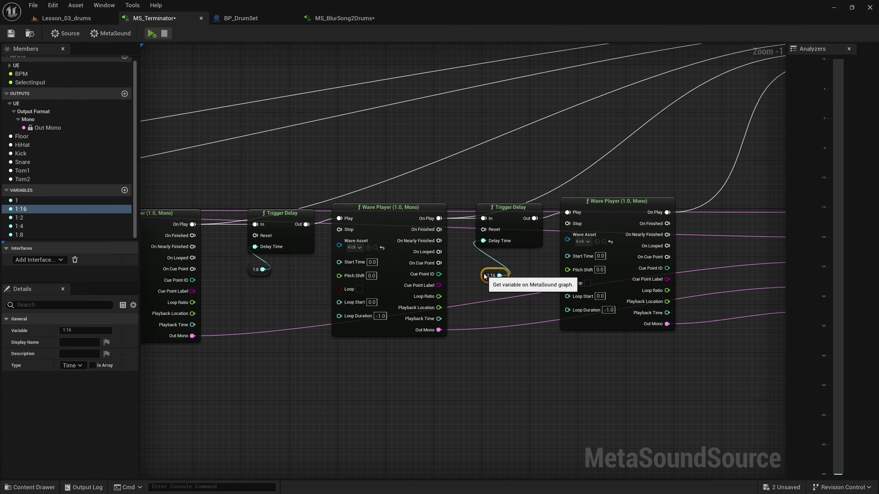
Preview the drum loop with the 1:16 delay
scroll(496, 254, "down", 5)
scroll(496, 254, "up", 1)
scroll(496, 253, "down", 1)
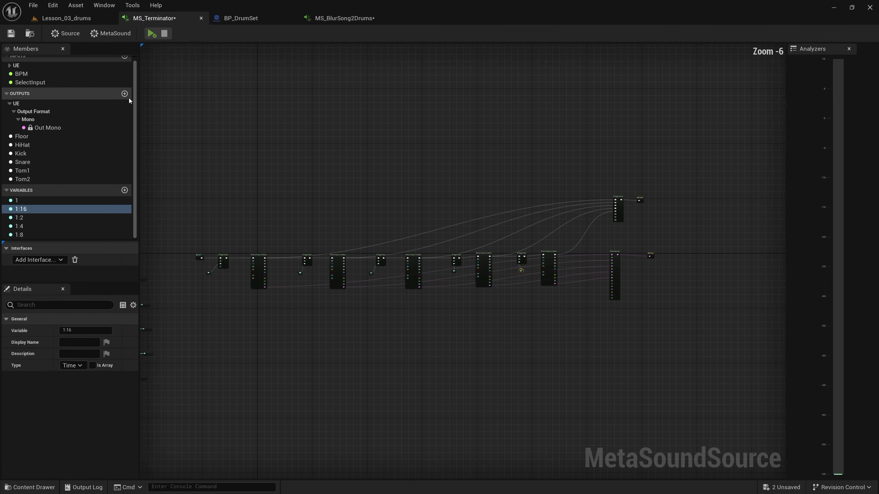
left_click(152, 33)
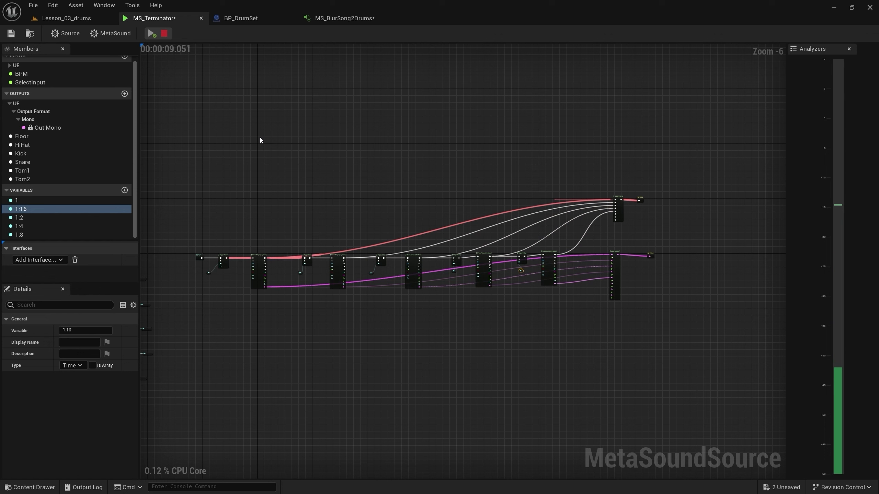
left_click(170, 34)
Save MS_Terminator, walk the character to its drum kit in Play mode, then minimize the editor
left_click(12, 35)
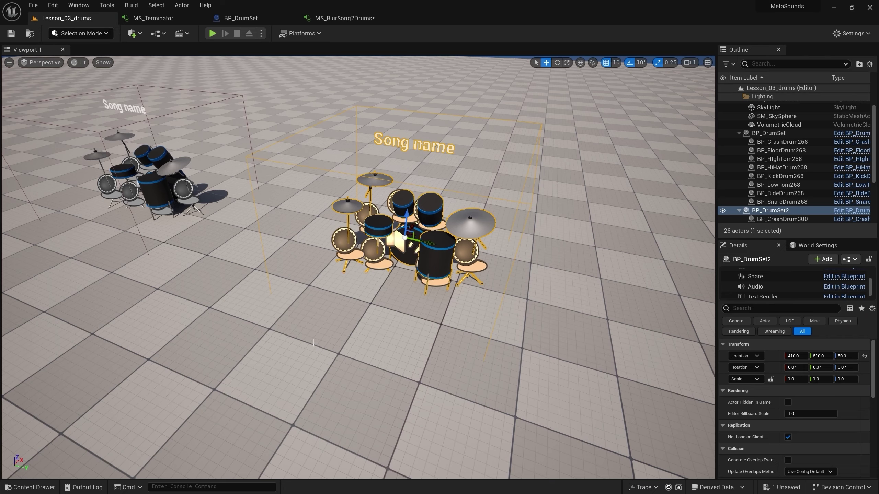
left_click(212, 34)
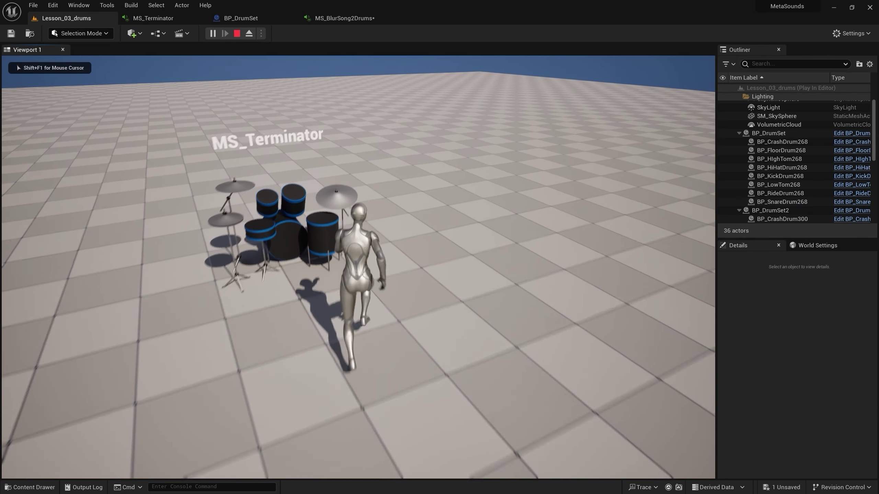
key("w")
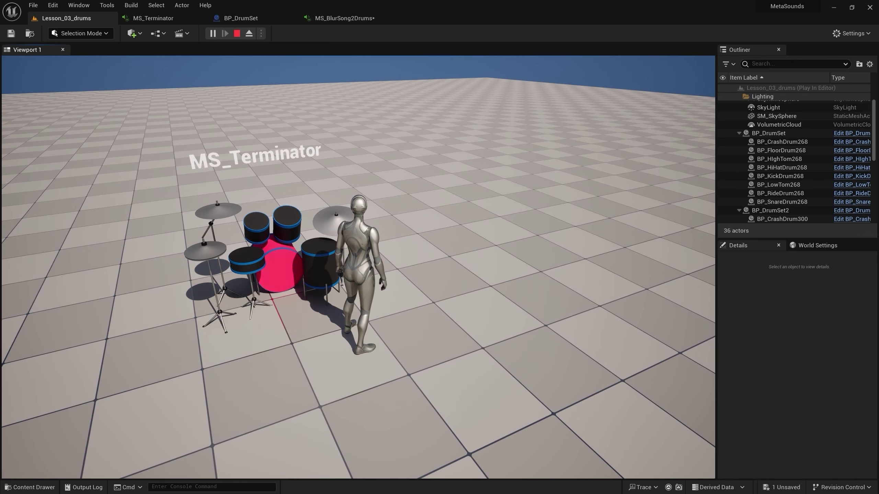
key("Escape")
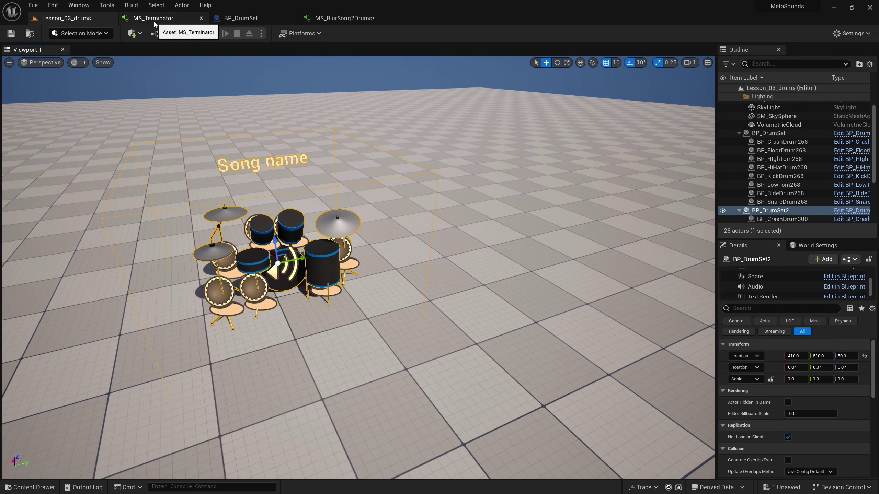
left_click(153, 20)
left_click(834, 7)
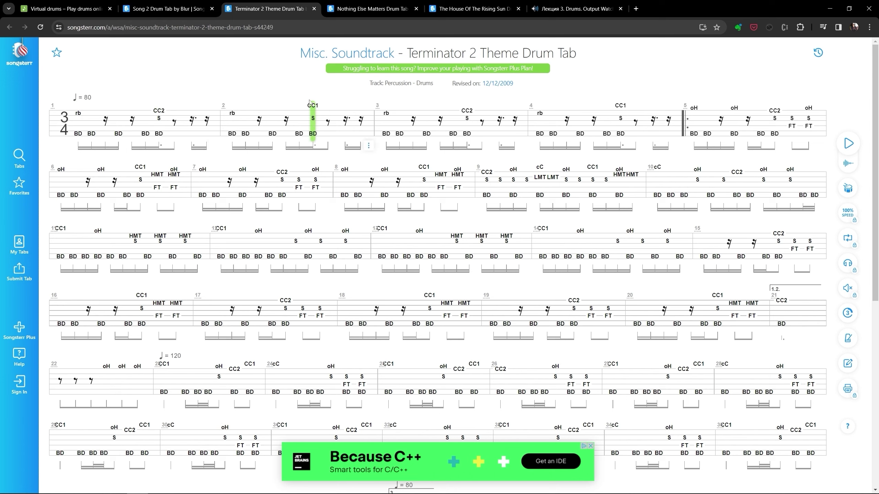
Play the Terminator 2 Theme drum tab from measure 1, pausing in bar 3
left_click(78, 126)
key("space")
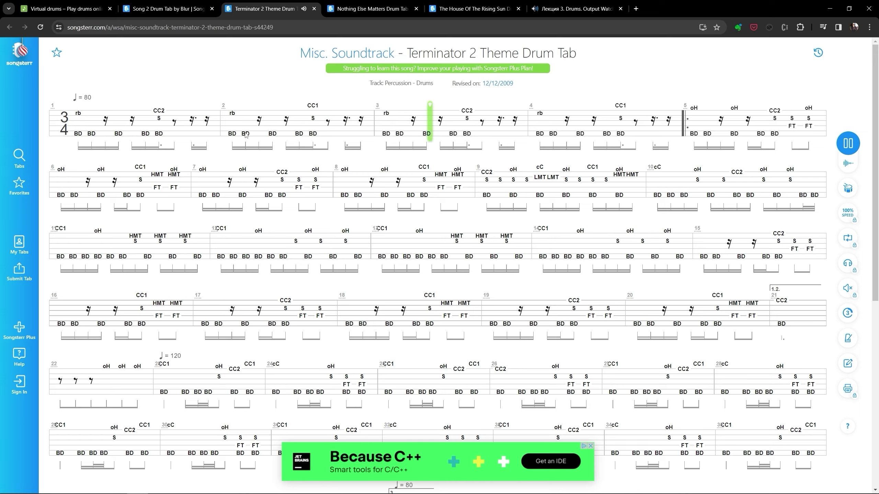
key("space")
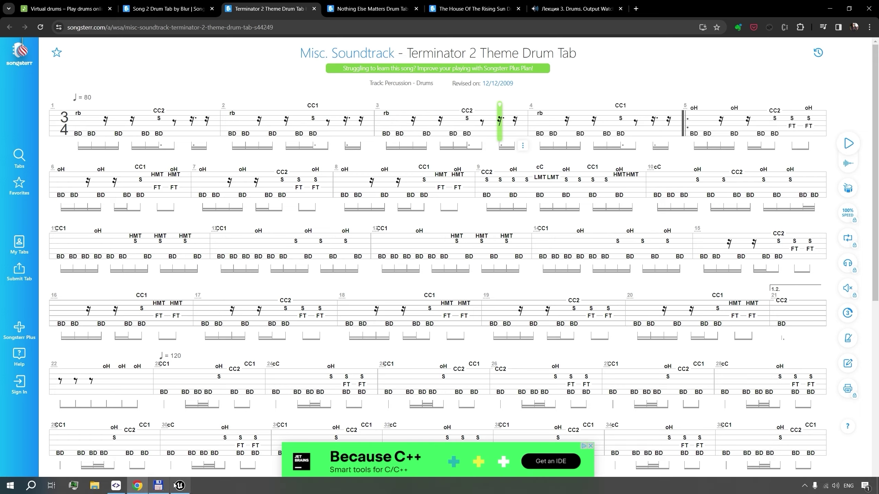
Duplicate the last Wave Player and trigger the copy from the Trigger Delay output
left_click(180, 486)
scroll(498, 288, "up", 5)
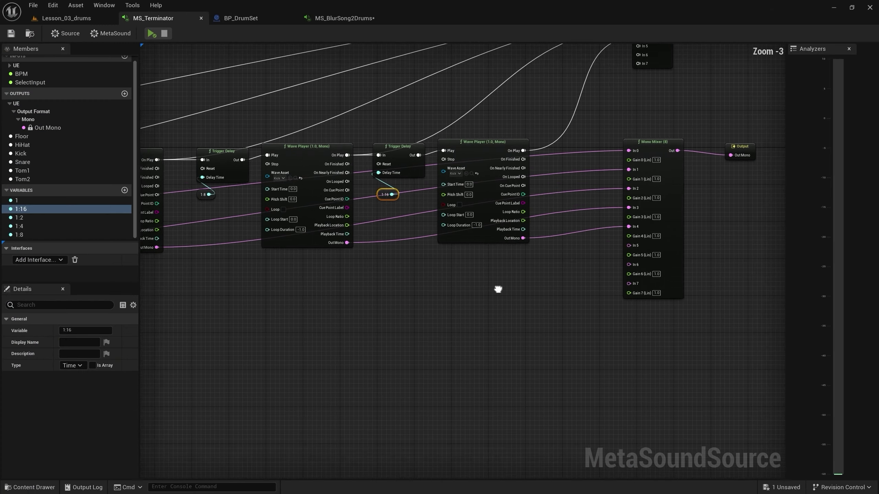
scroll(405, 255, "up", 2)
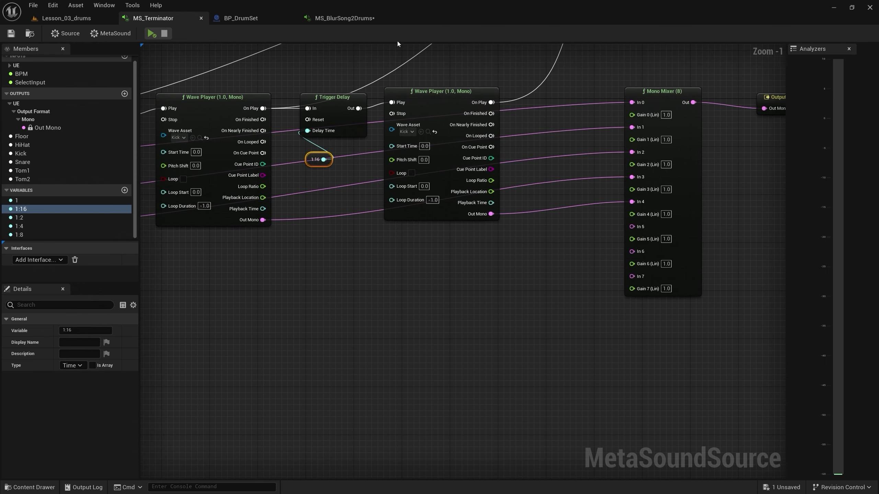
left_click(408, 87)
key("ctrl+c")
key("ctrl+v")
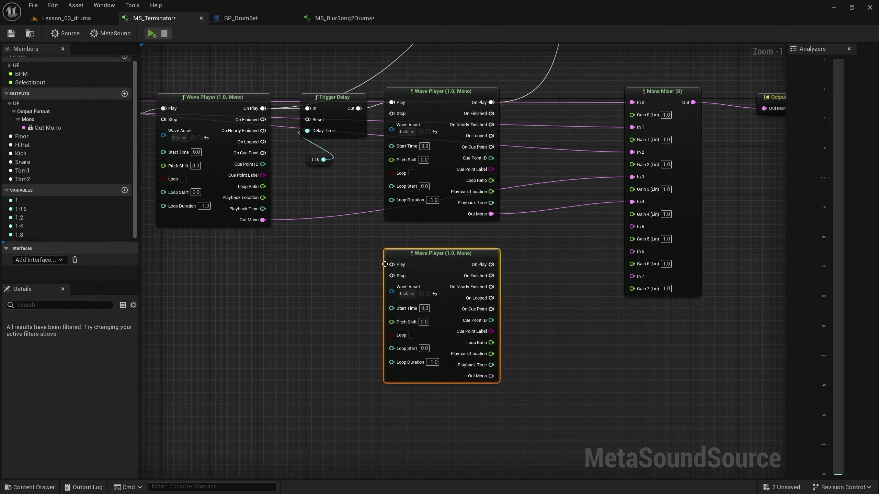
left_click_drag(359, 108, 391, 264)
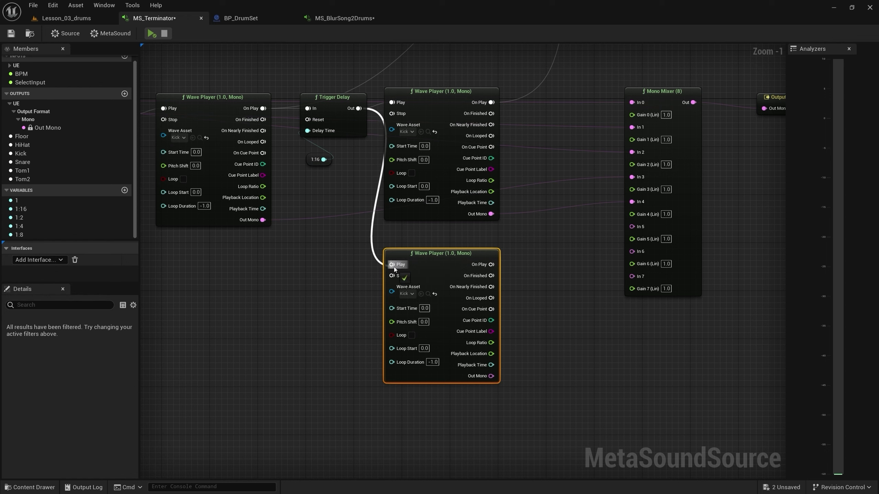
Set the copy to the Snare wave, mix it into Mono Mixer In 5, and add a Snare output
left_click(406, 293)
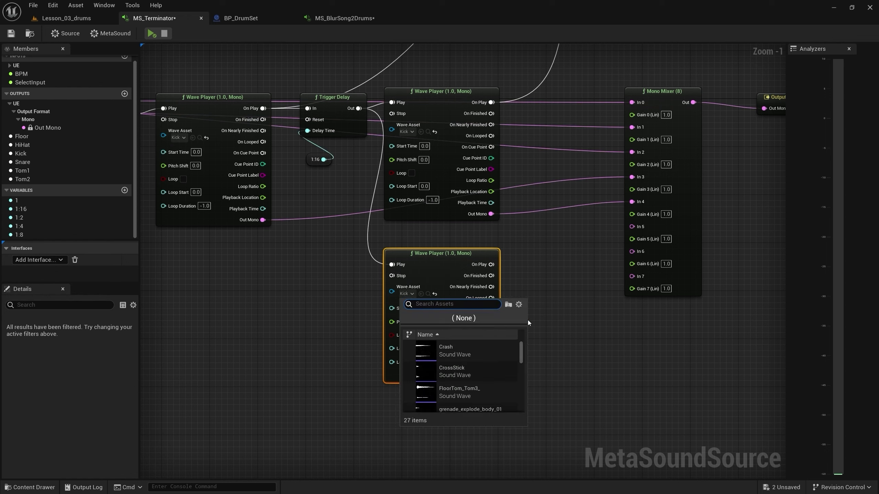
type("snare")
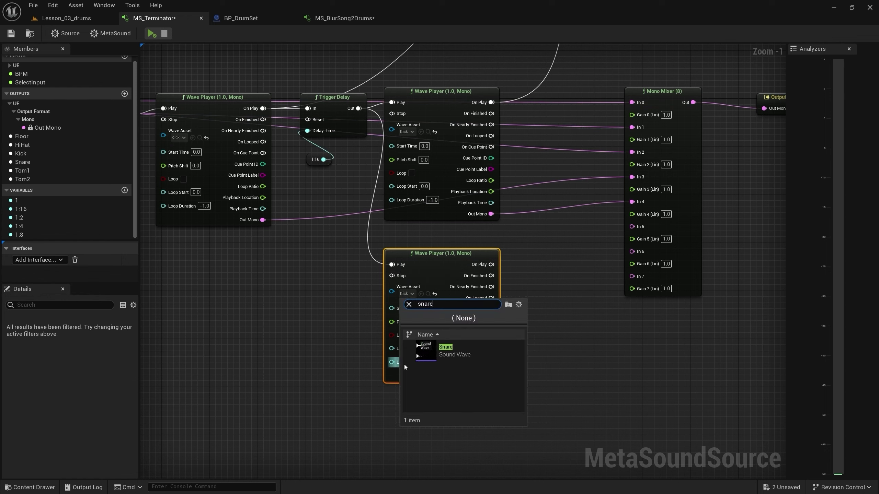
left_click(458, 348)
right_click_drag(343, 303, 273, 290)
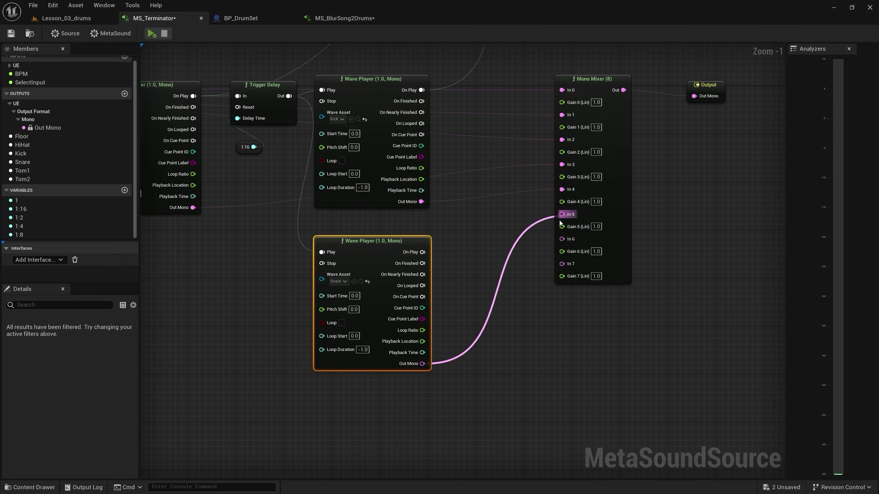
left_click_drag(423, 364, 562, 215)
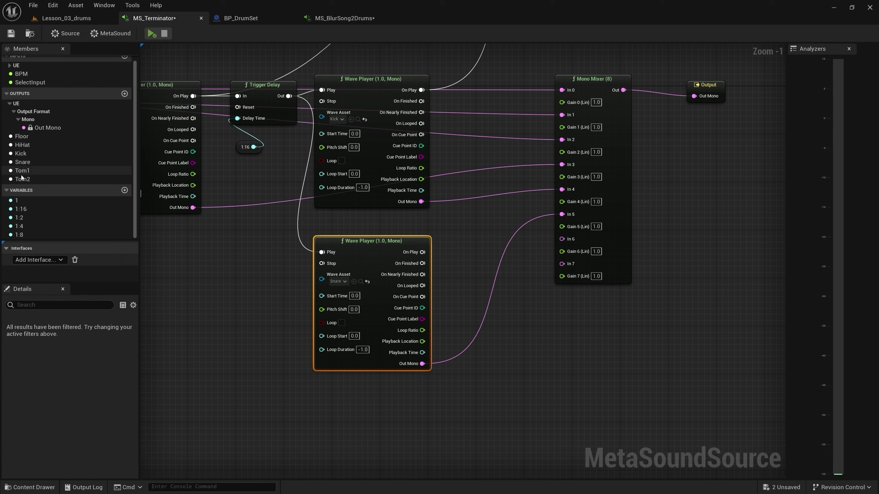
mouse_move(21, 162)
left_mouse_down()
mouse_move(579, 264)
mouse_move(457, 246)
mouse_move(458, 255)
mouse_move(470, 242)
left_mouse_up()
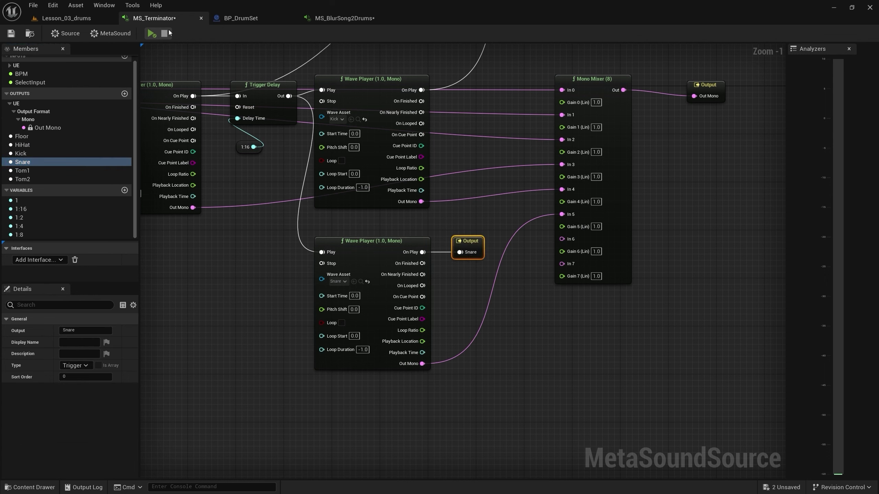
Preview the MetaSound with the new snare
left_click(151, 34)
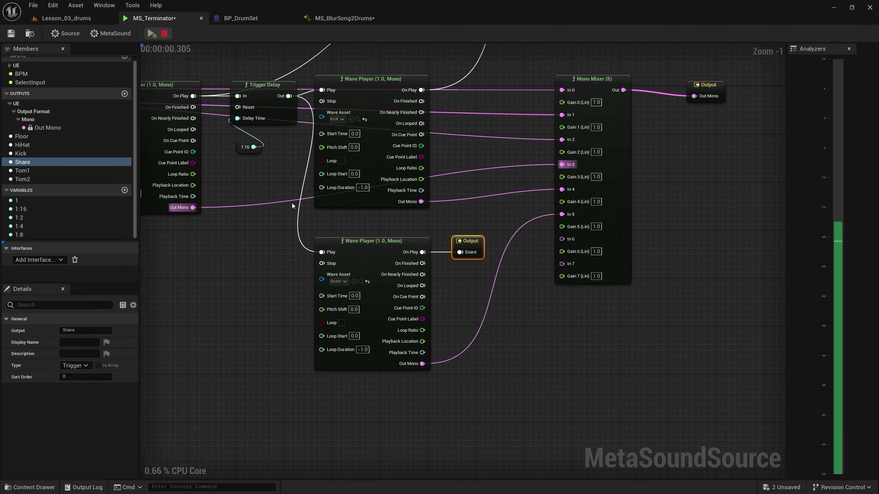
scroll(430, 225, "down", 2)
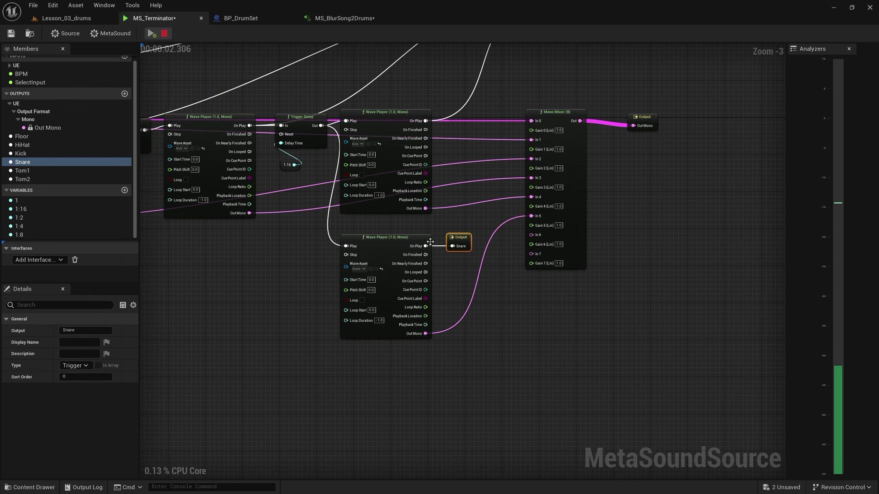
scroll(247, 226, "down", 1)
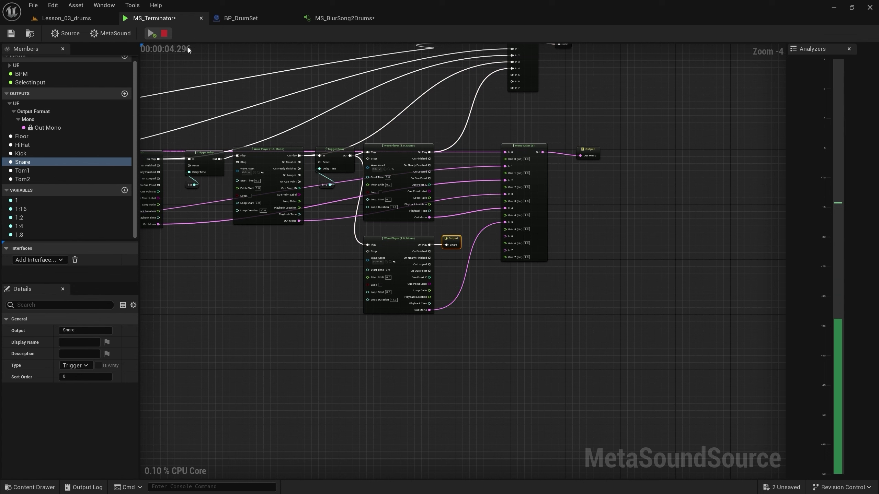
left_click(165, 34)
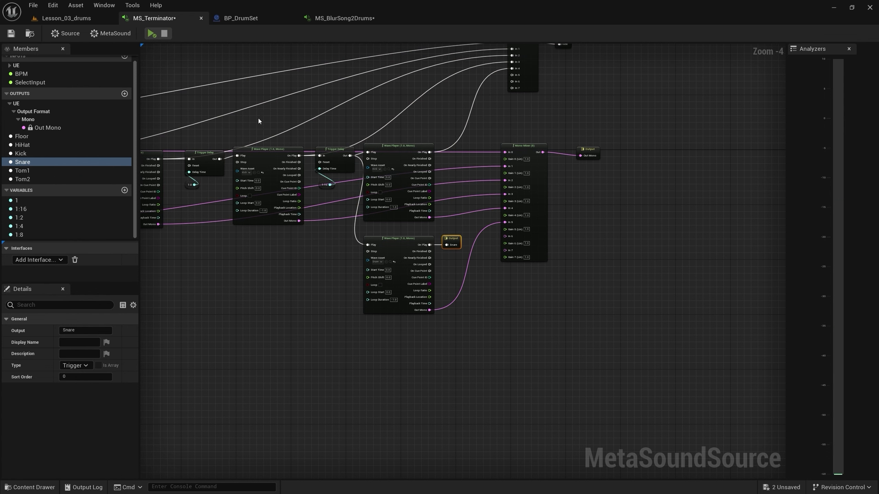
scroll(358, 352, "up", 1)
scroll(375, 289, "up", 2)
Paste another copy of the Snare Wave Player
right_click(376, 287)
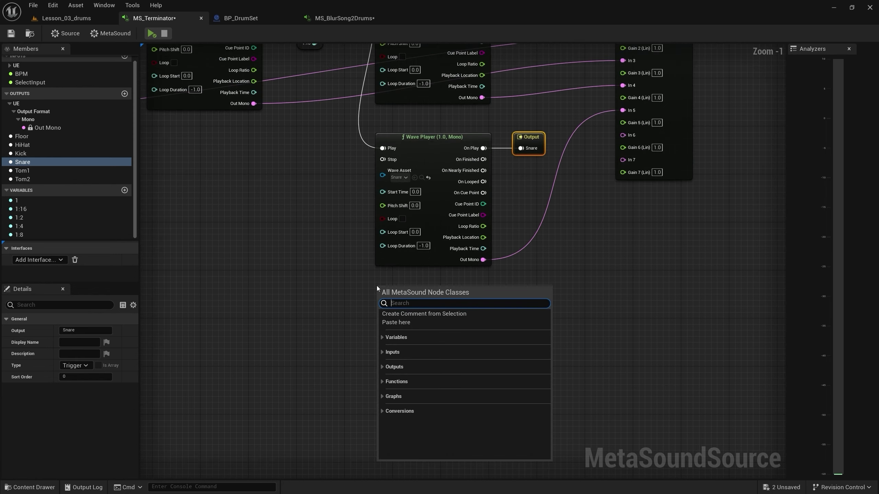
left_click(412, 138)
key("ctrl+c")
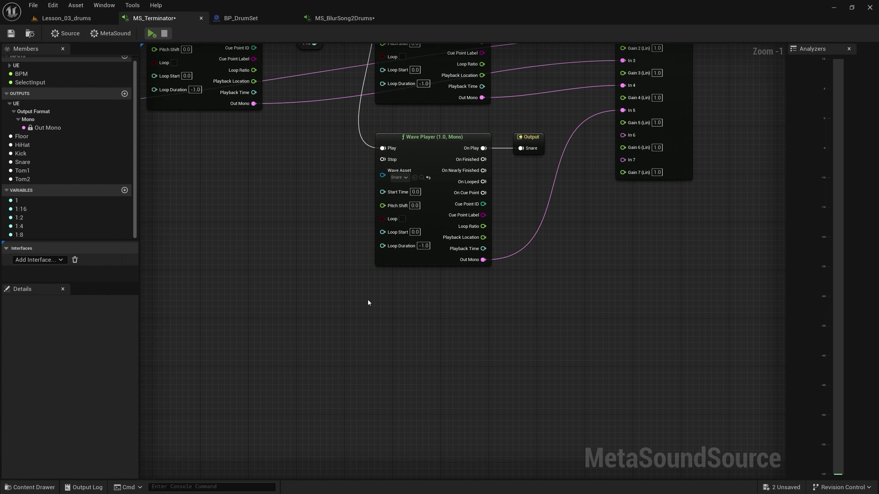
key("ctrl+v")
scroll(344, 271, "down", 2)
Trigger the new Wave Player from the Trigger Delay, set it to Crash, and mix it into In 6
left_click_drag(349, 55, 369, 301)
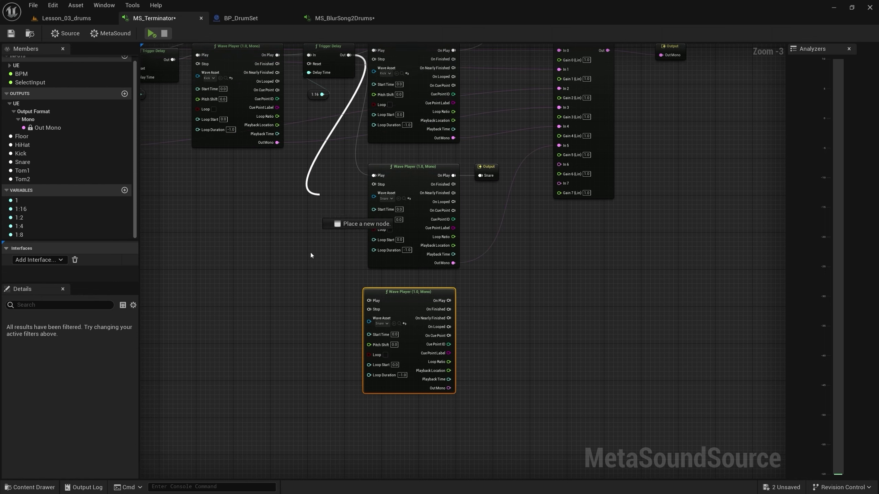
scroll(370, 302, "up", 3)
left_click(377, 322)
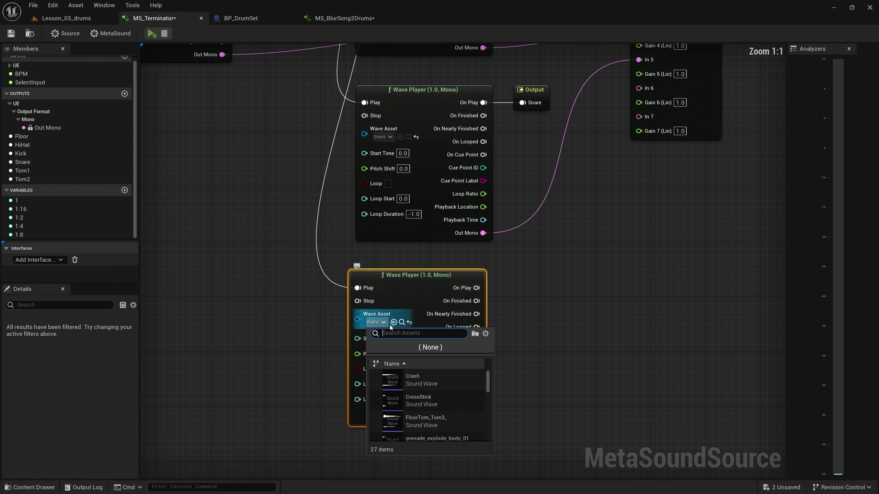
type("crash")
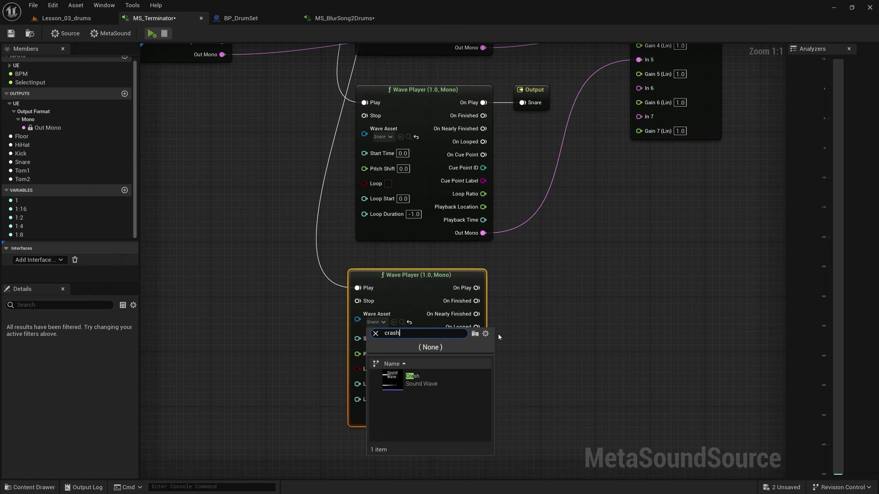
left_click(424, 380)
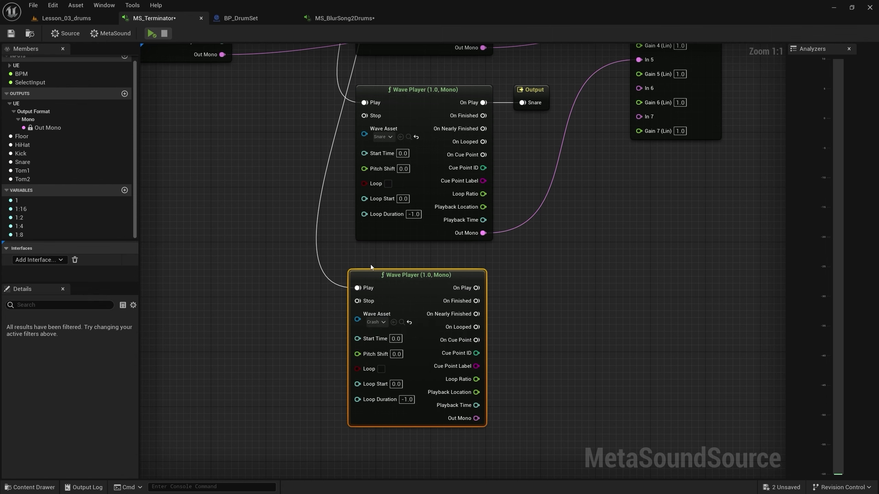
right_click_drag(440, 270, 362, 300)
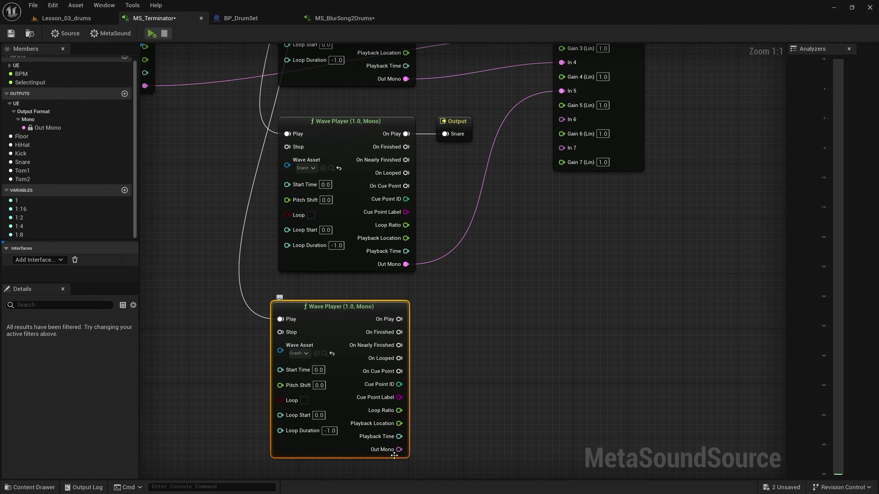
left_click_drag(399, 449, 561, 124)
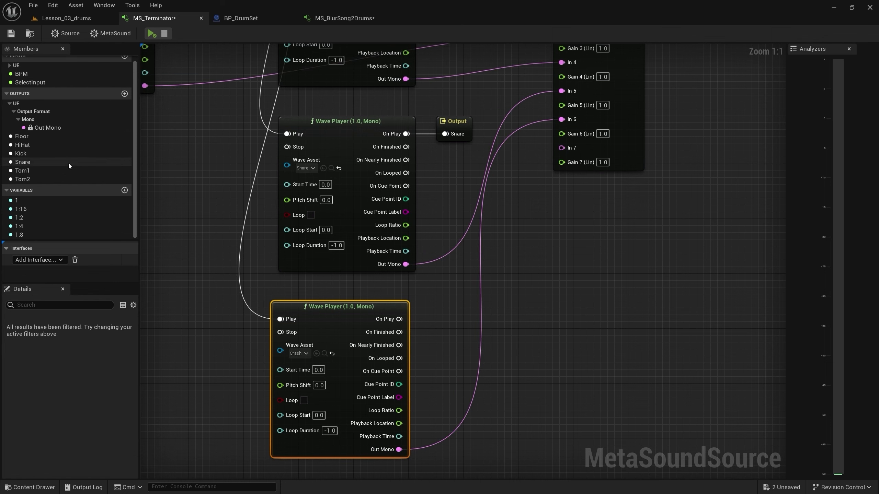
Look over the BP_DrumSet event graph and MS_BlurSong2Drums, then return to MS_Terminator
left_click(230, 22)
right_click_drag(250, 191, 250, 334)
right_click_drag(559, 346, 332, 342)
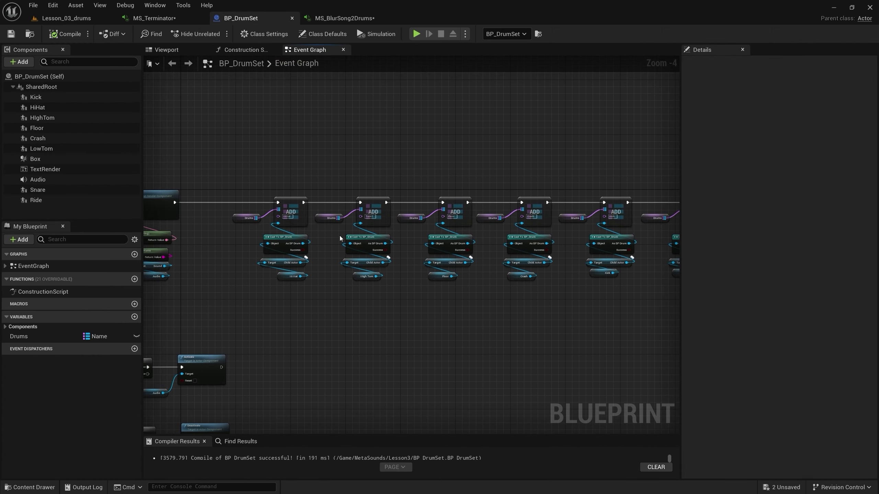
scroll(381, 332, "up", 1)
scroll(419, 324, "up", 1)
scroll(340, 339, "up", 1)
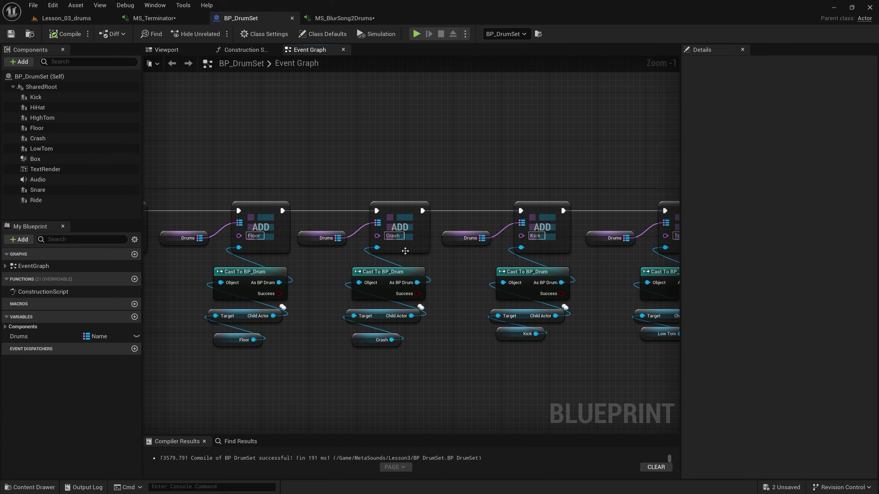
left_click(345, 17)
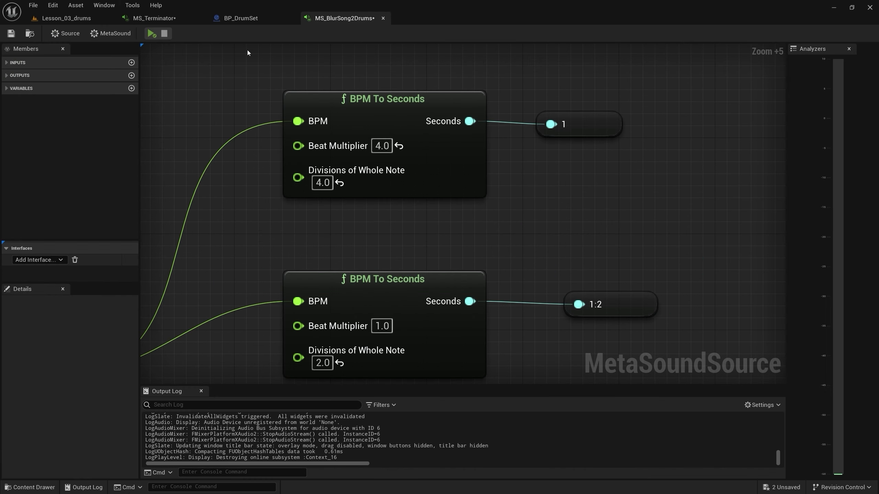
left_click(241, 18)
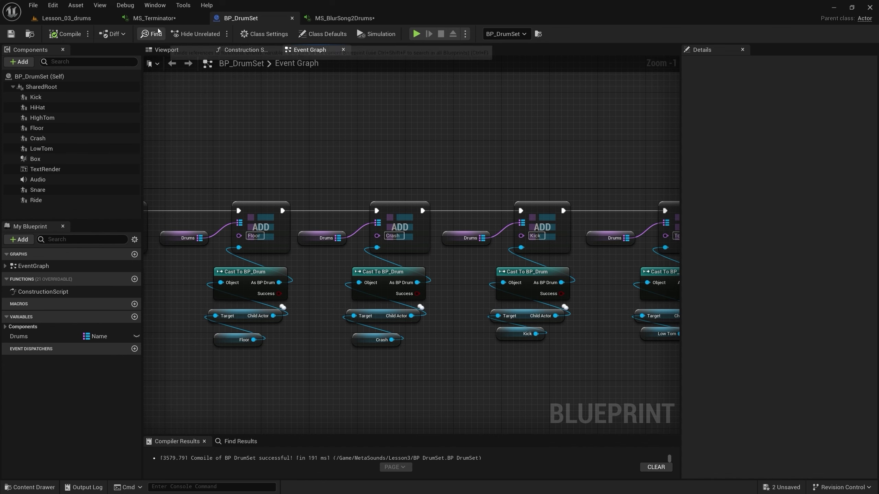
left_click(155, 18)
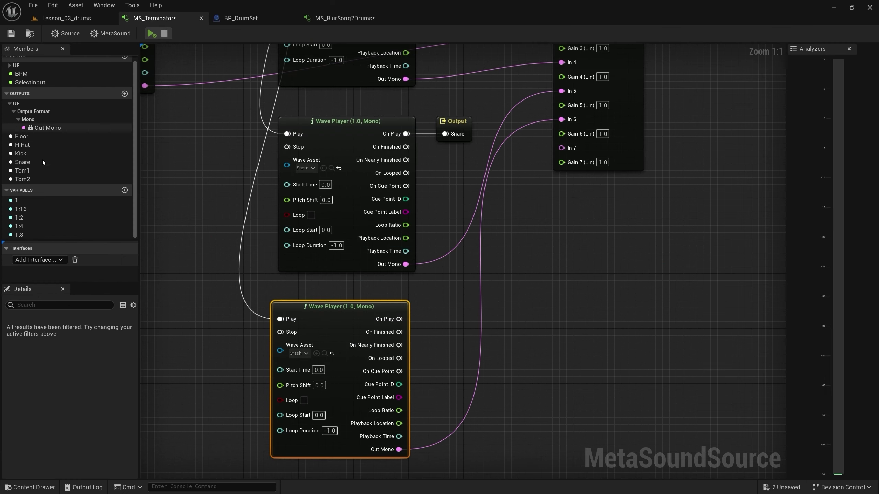
Add a Trigger output named Crash, place it in the graph, save and preview
left_click(124, 94)
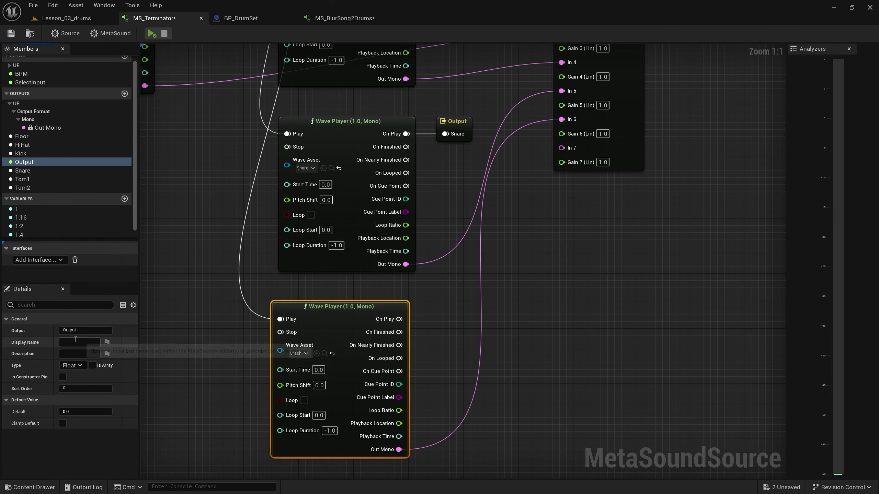
type("Crash")
key("Return")
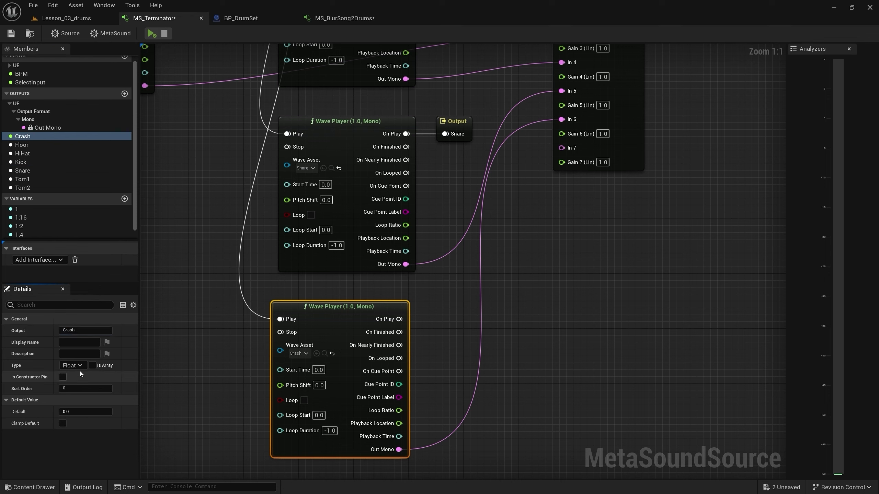
left_click(72, 365)
scroll(111, 312, "down", 5)
left_click(104, 328)
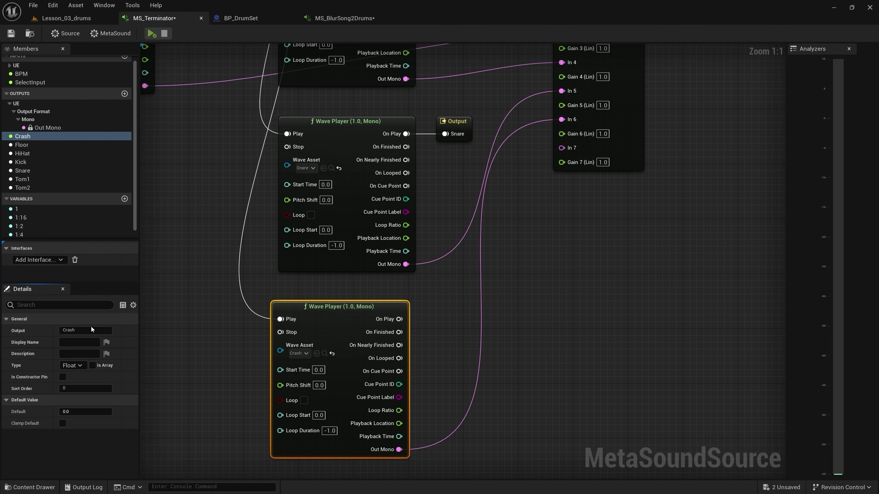
mouse_move(23, 136)
left_mouse_down()
mouse_move(435, 310)
mouse_move(435, 333)
mouse_move(449, 307)
left_mouse_up()
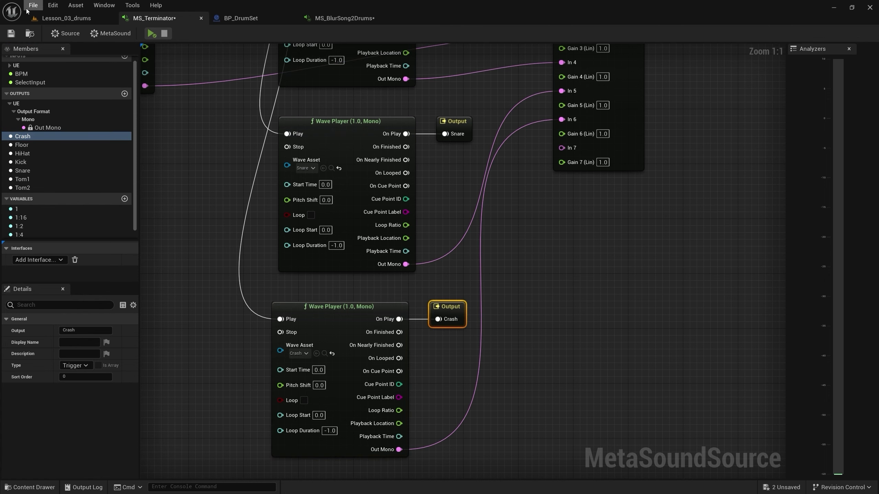
left_click(9, 35)
left_click(149, 35)
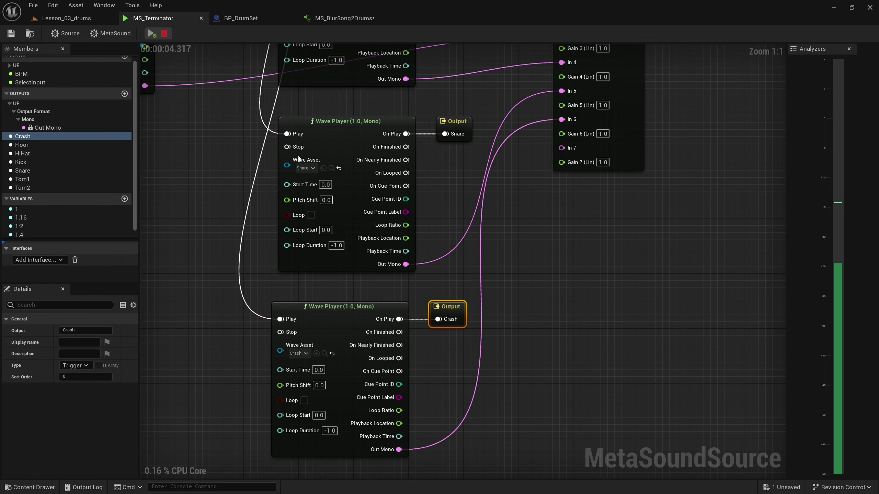
left_click(165, 34)
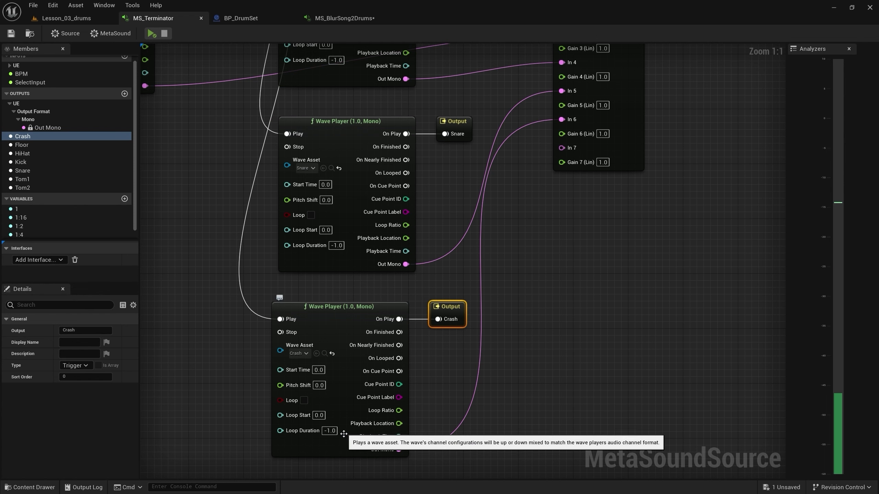
Set mixer Gain 6 (Lin) to 0.3 for the crash and preview the result
left_click(353, 317)
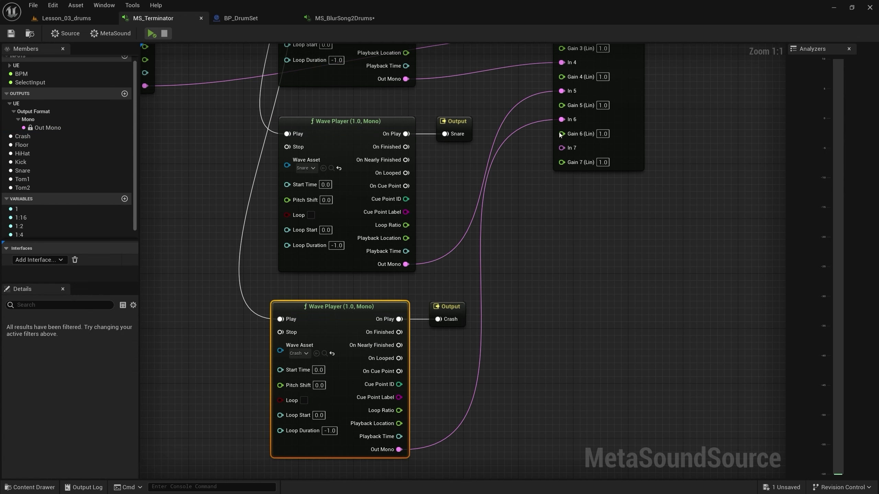
left_click(602, 134)
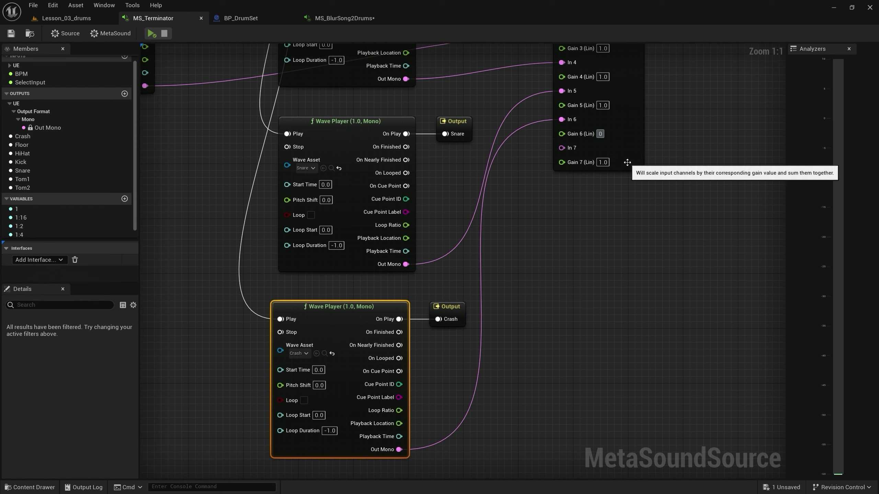
type(".3")
key("Return")
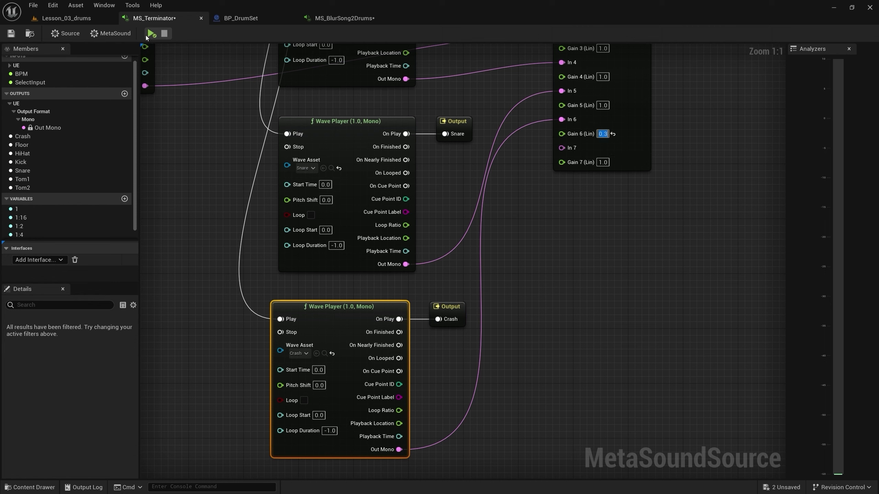
left_click(152, 35)
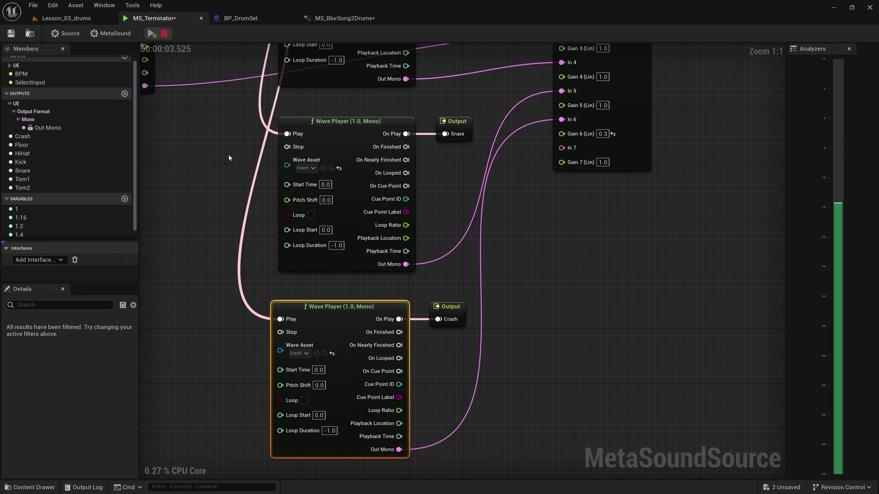
left_click(167, 36)
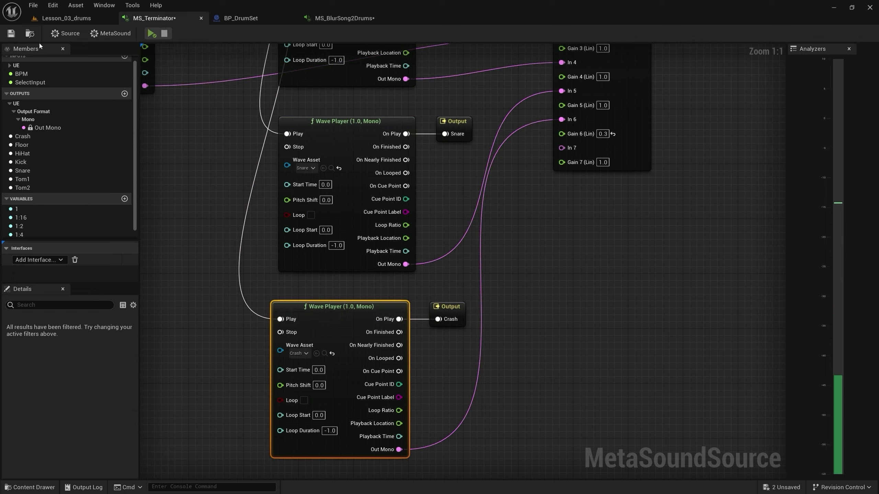
Playtest the Lesson_03_drums level, walking up to the MS_Terminator drum kit, then end the session
left_click(45, 20)
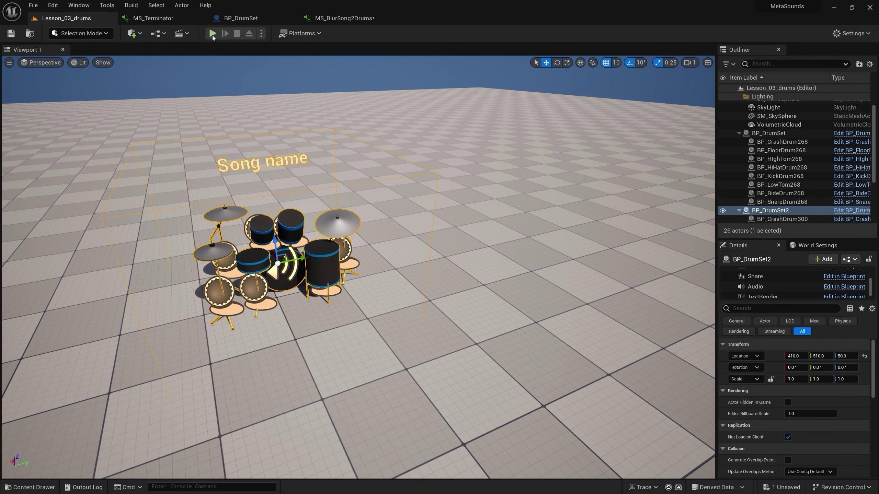
left_click(212, 34)
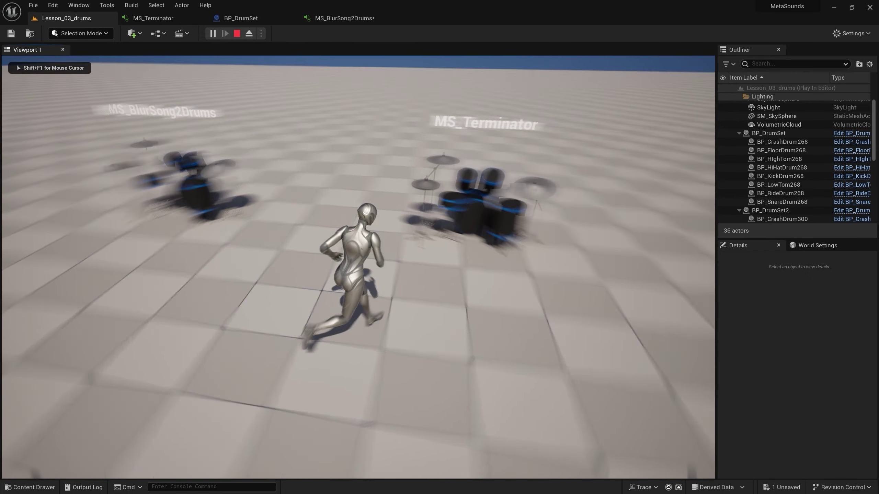
key("w")
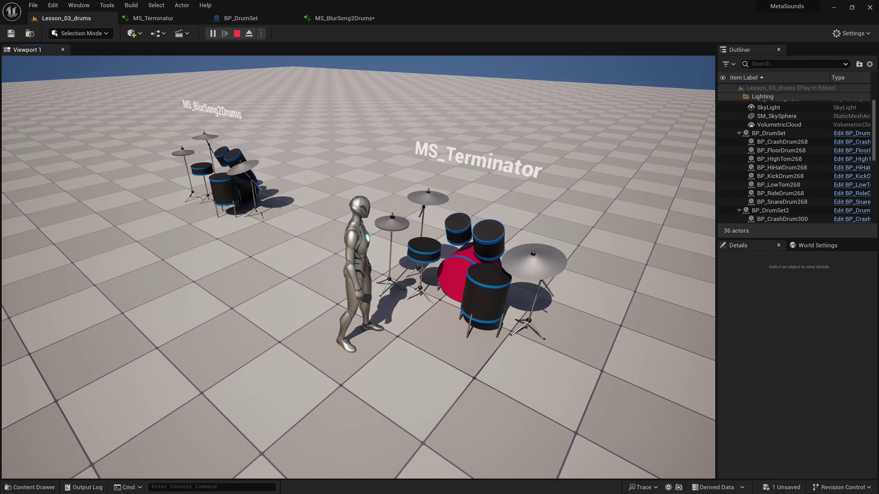
key("Escape")
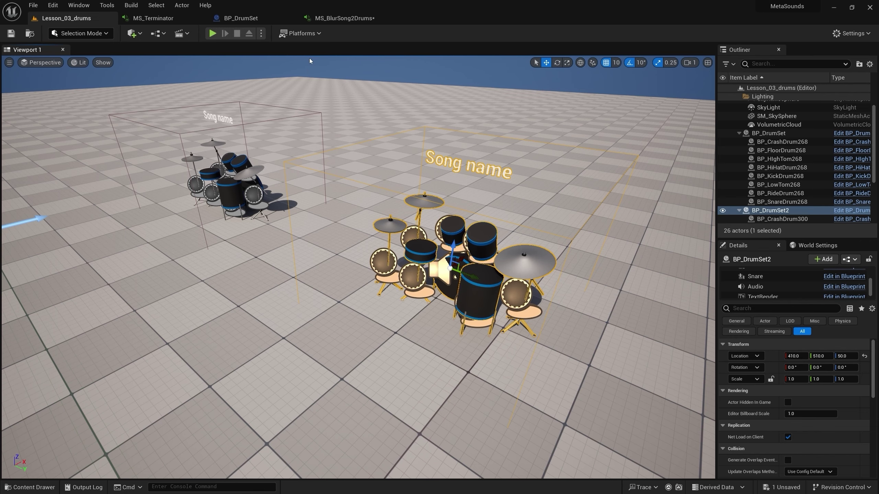
key("alt+Tab")
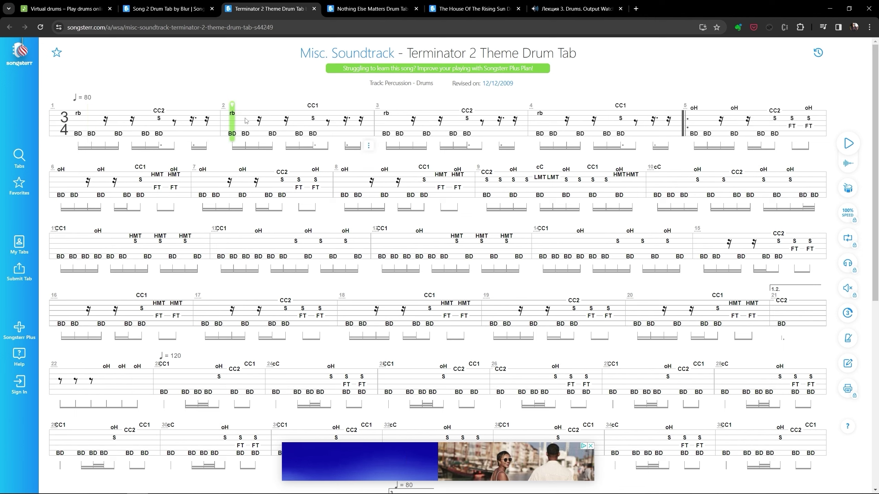
Set the playback start to bar 4 and play the Terminator 2 drum tab into bar 11, then stop it
left_click(386, 121)
left_click(538, 123)
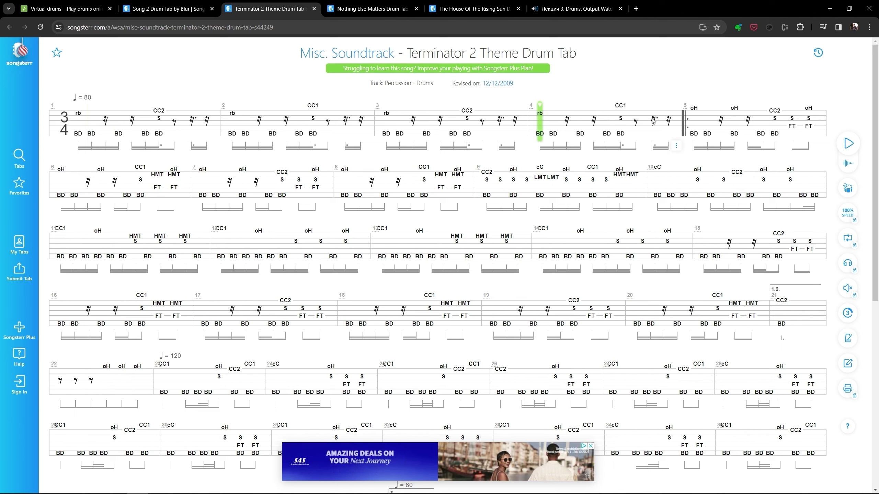
left_click(702, 122)
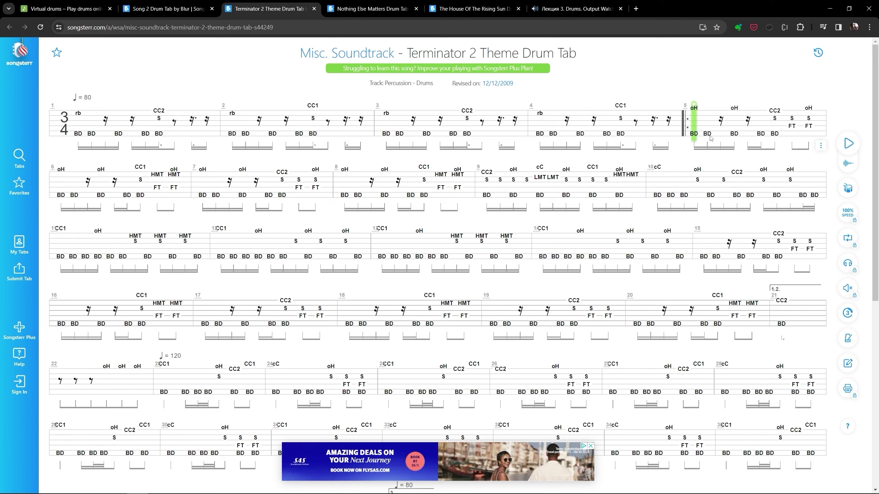
left_click(710, 136)
left_click(759, 135)
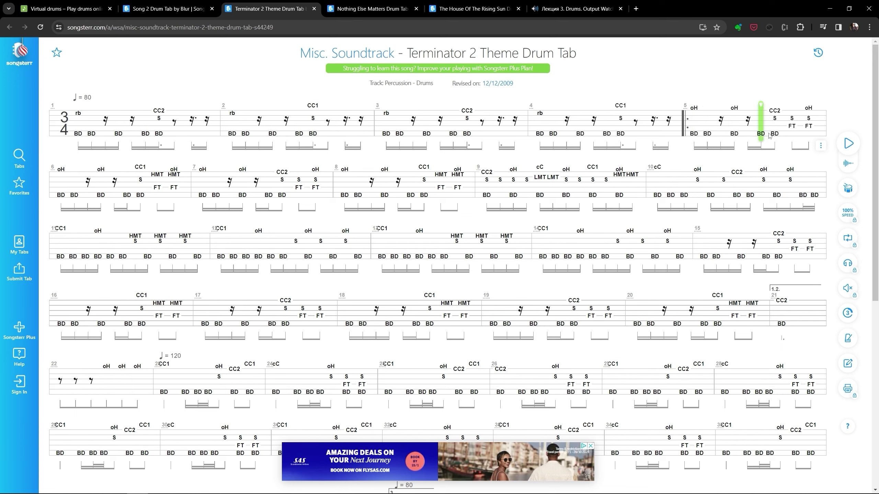
left_click(776, 129)
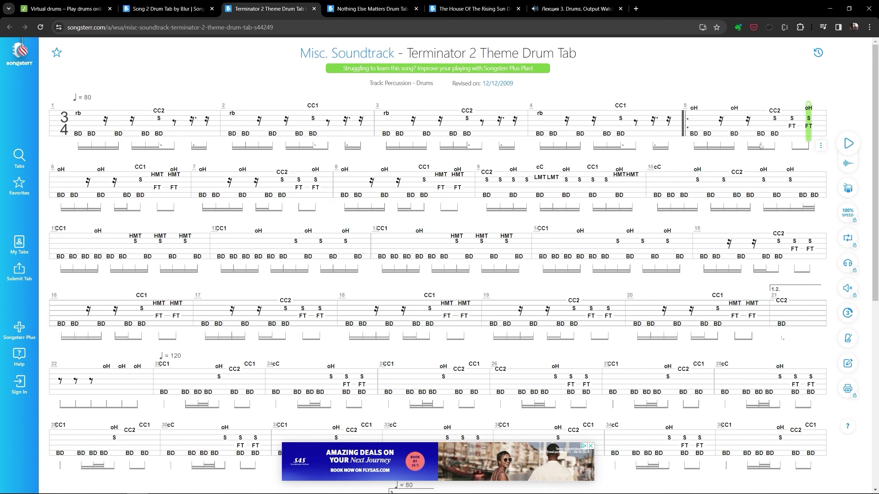
left_click(538, 141)
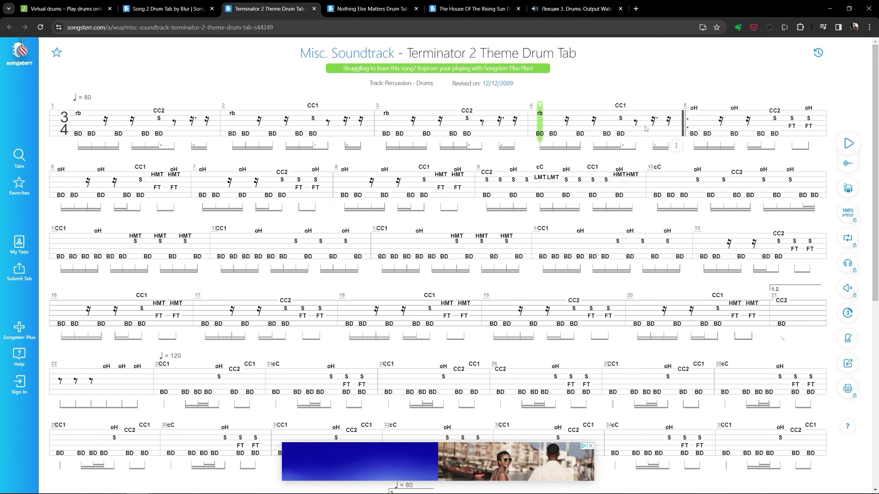
key("space")
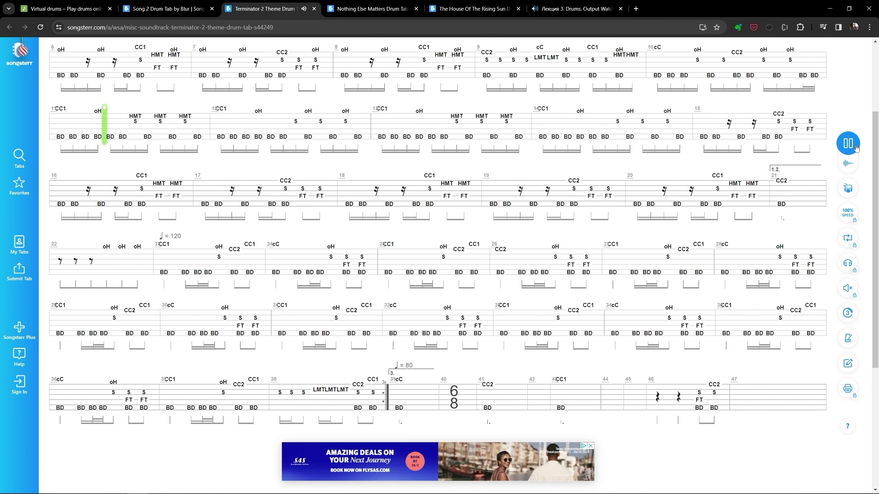
key("space")
scroll(675, 149, "up", 5)
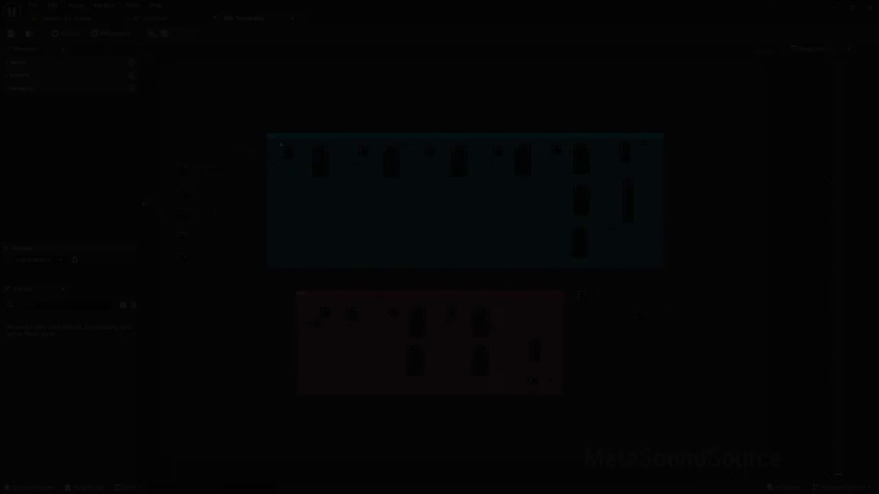
Zoom to MS_Terminator's Part2 group and select its Trigger Delay and Trigger Repeat nodes
scroll(284, 133, "up", 3)
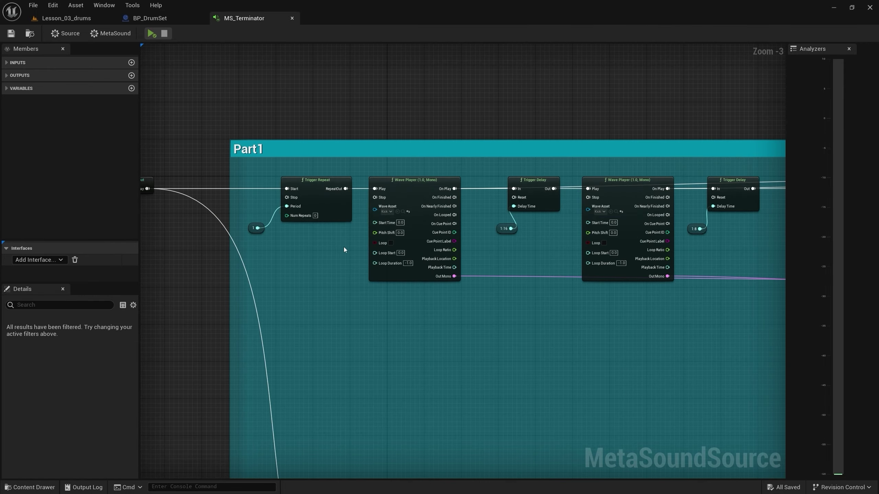
scroll(308, 259, "down", 2)
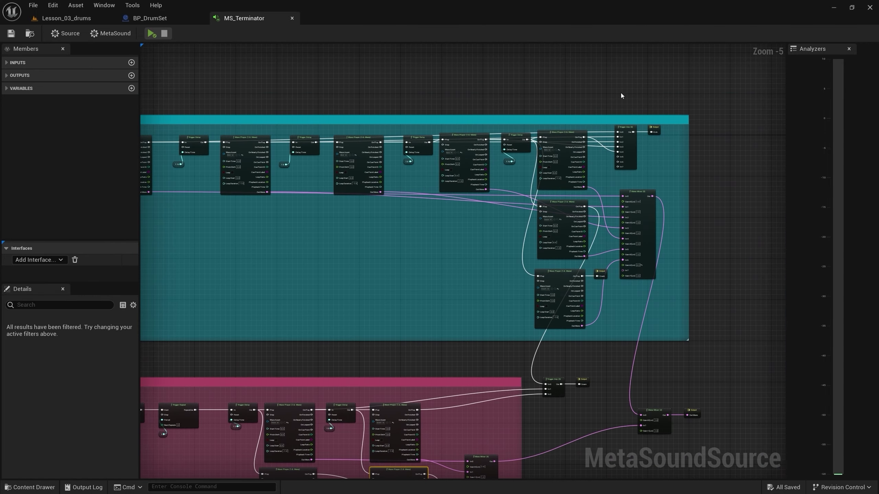
right_click_drag(377, 268, 414, 192)
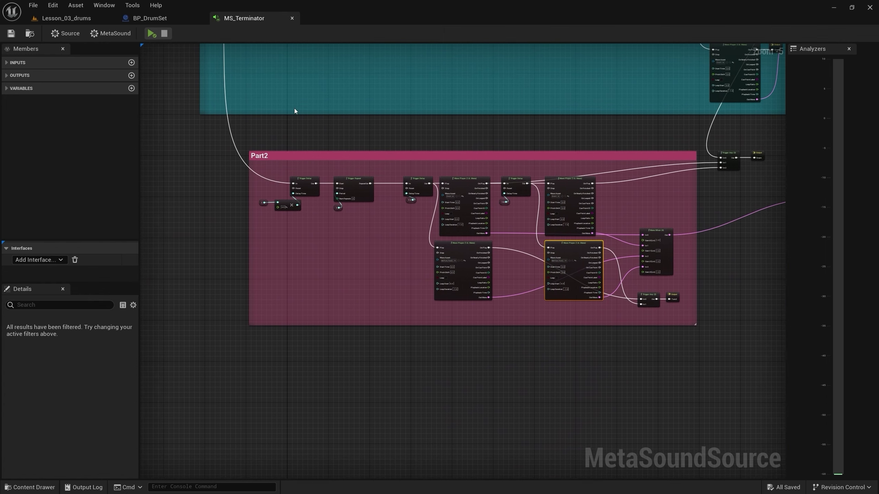
scroll(295, 112, "up", 4)
scroll(232, 210, "up", 1)
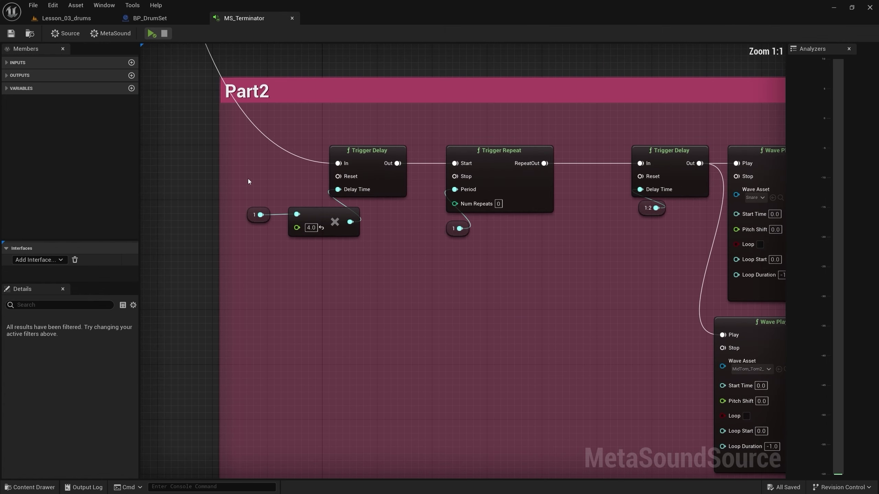
left_click_drag(290, 177, 396, 330)
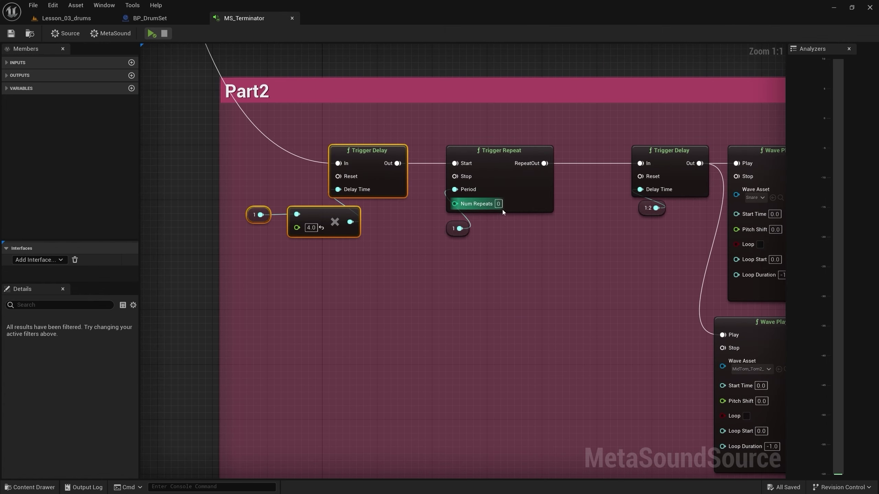
left_click_drag(441, 208, 526, 323)
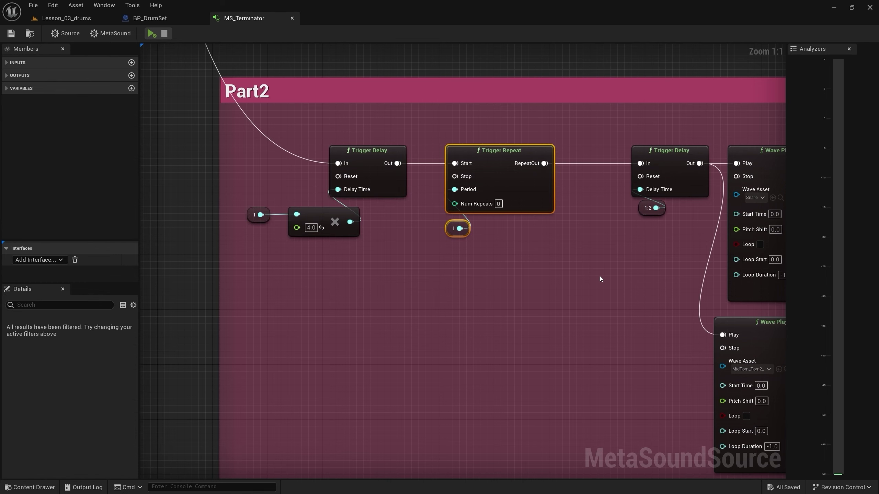
Pan through Part2's Wave Players, Mono Mixer, Snare and Out Mono outputs, then return to Lesson_03_drums
right_click_drag(600, 279, 239, 210)
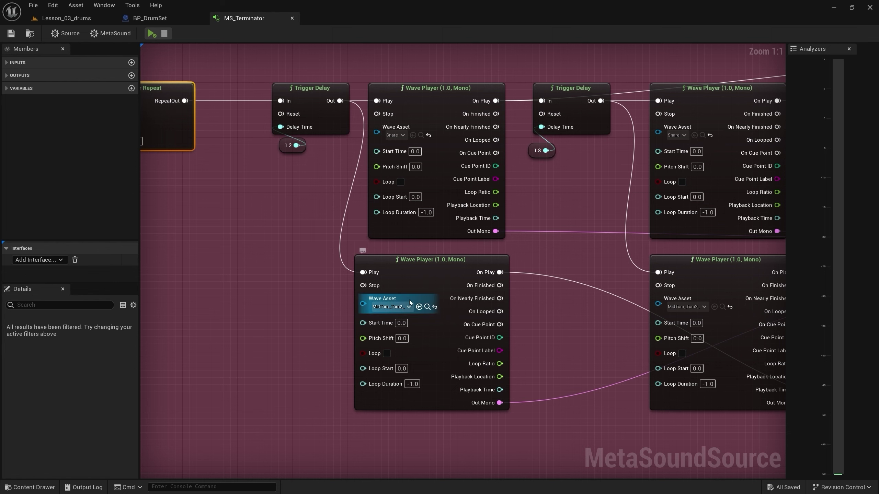
right_click_drag(533, 198, 358, 186)
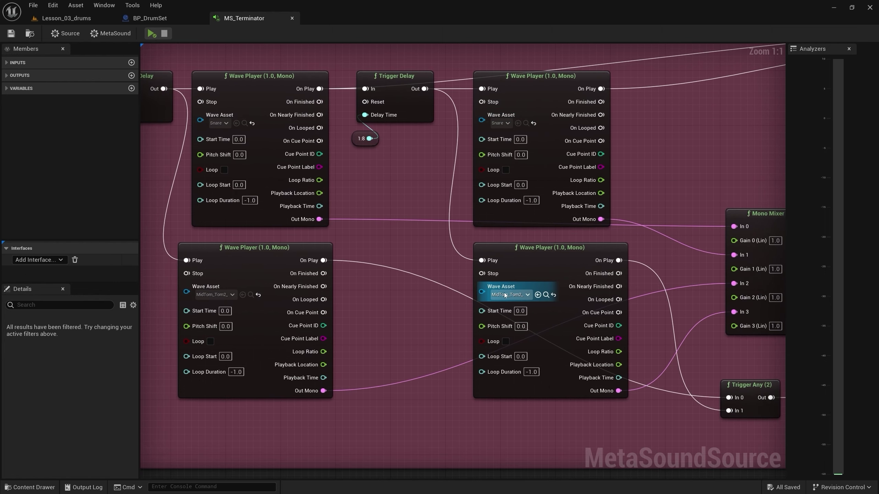
right_click_drag(694, 228, 587, 214)
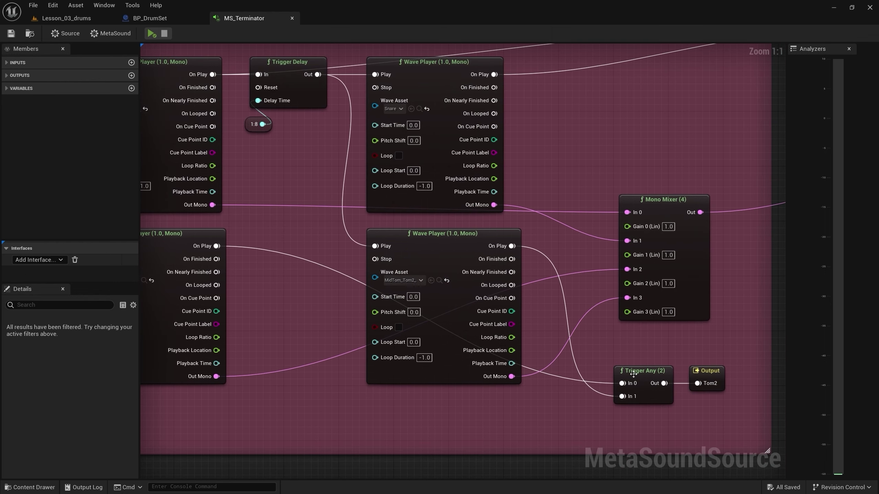
right_click_drag(694, 121, 480, 248)
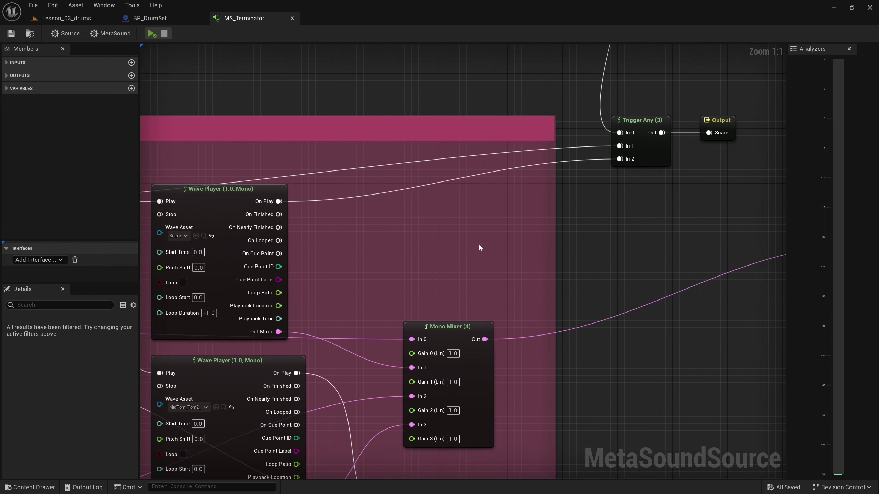
right_click_drag(720, 133, 319, 276)
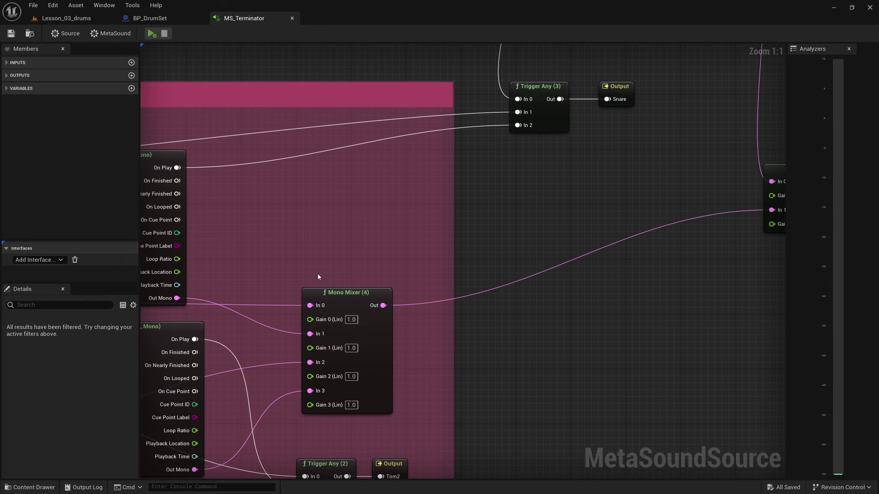
right_click_drag(484, 267, 260, 317)
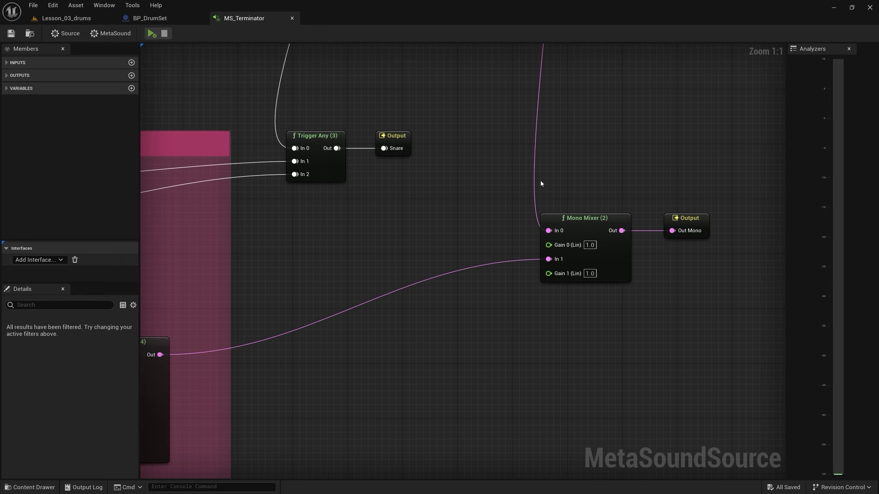
right_click_drag(373, 223, 516, 213)
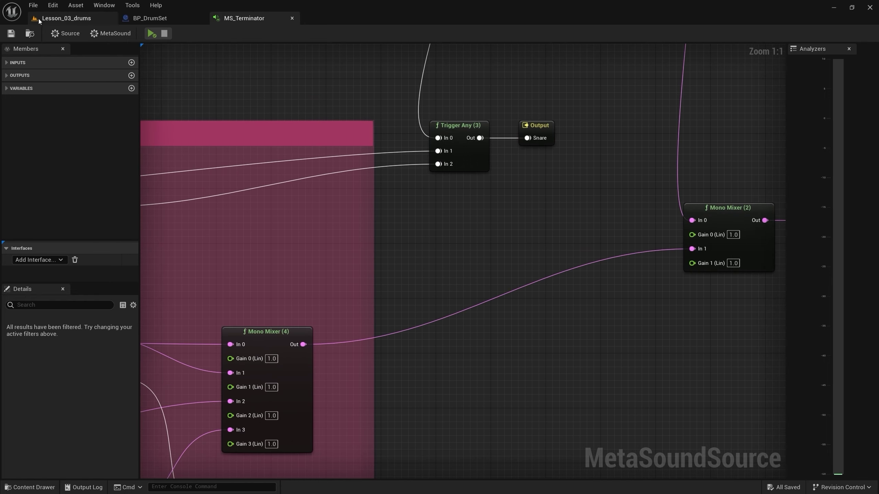
left_click(64, 18)
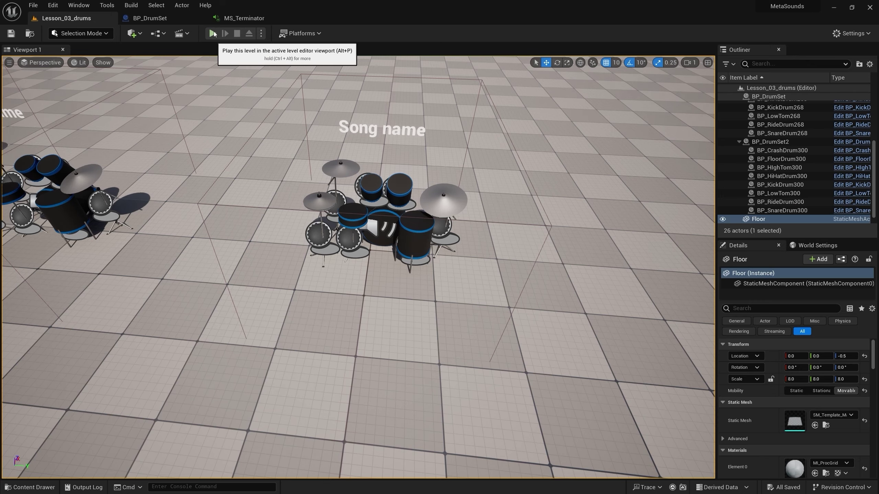
Play Lesson_03_drums in the editor and walk the character to the MS_Terminator drum kit
left_click(213, 34)
key("w")
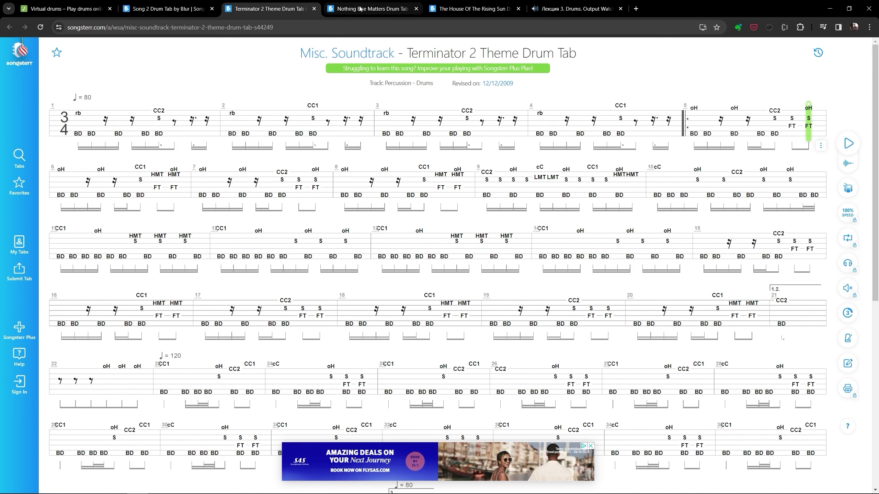
Play the Nothing Else Matters drum tab from bar 23, then stop it
left_click(346, 9)
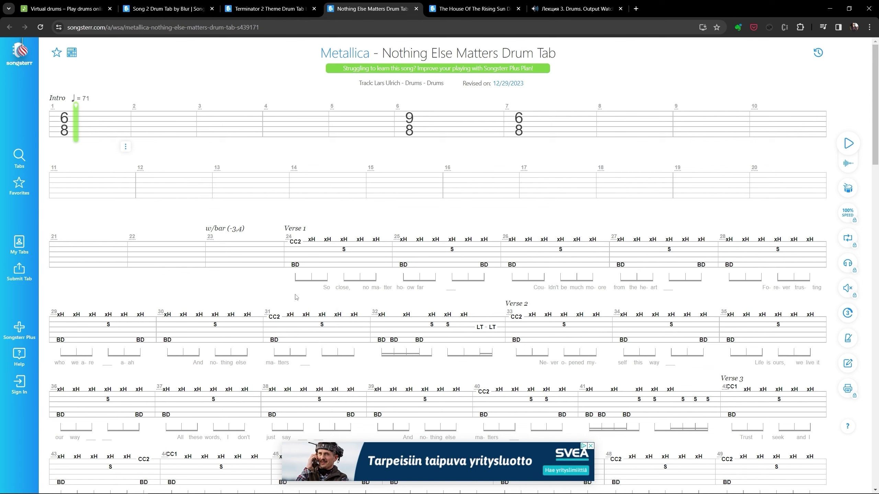
left_click(298, 258)
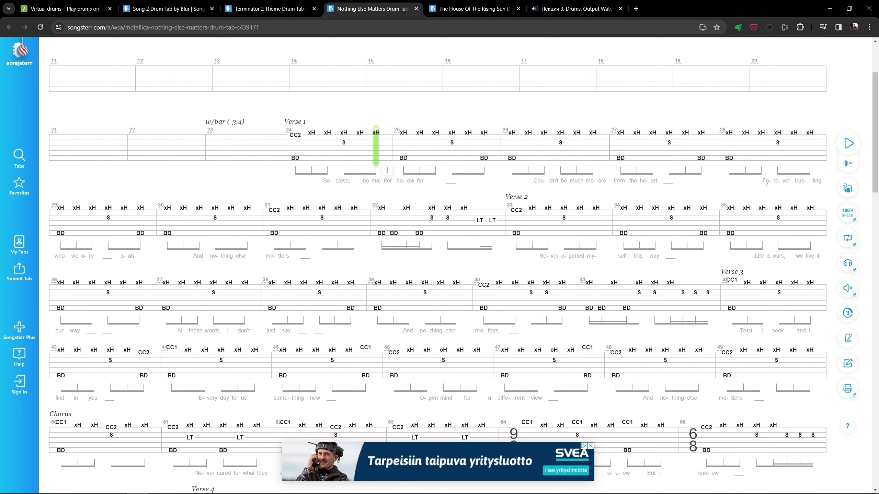
scroll(589, 173, "up", 2)
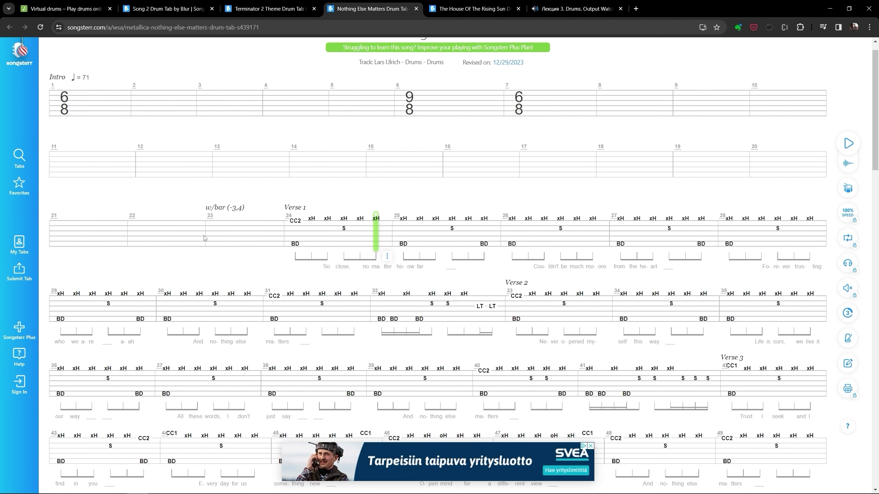
left_click(256, 251)
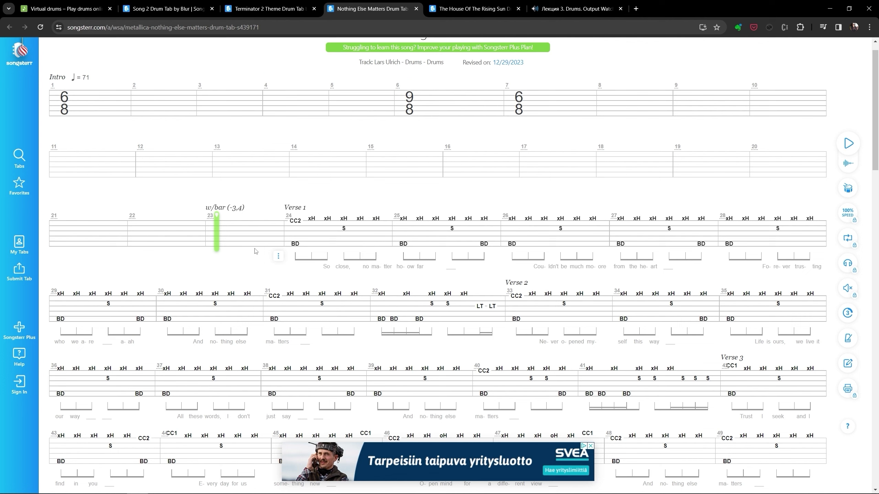
left_click(850, 144)
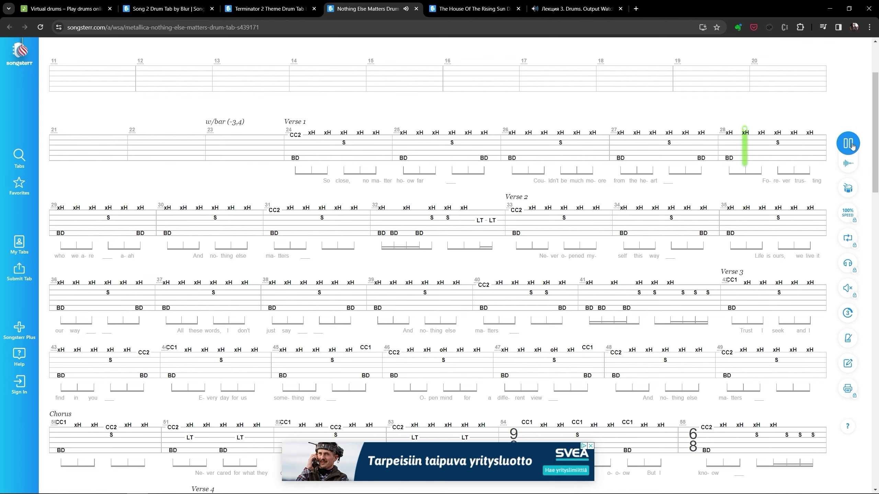
key("space")
scroll(502, 201, "up", 3)
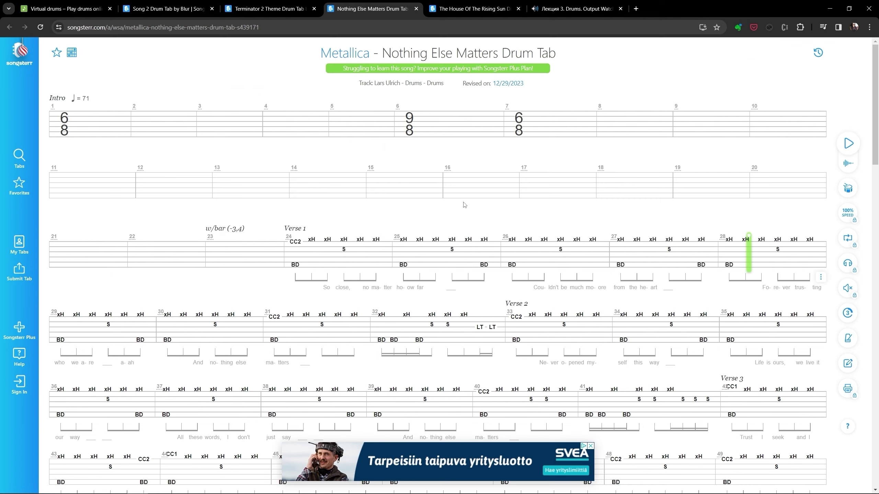
Play The House Of The Rising Sun tab from bar 9, pause it, and scroll the lecture page
left_click(450, 8)
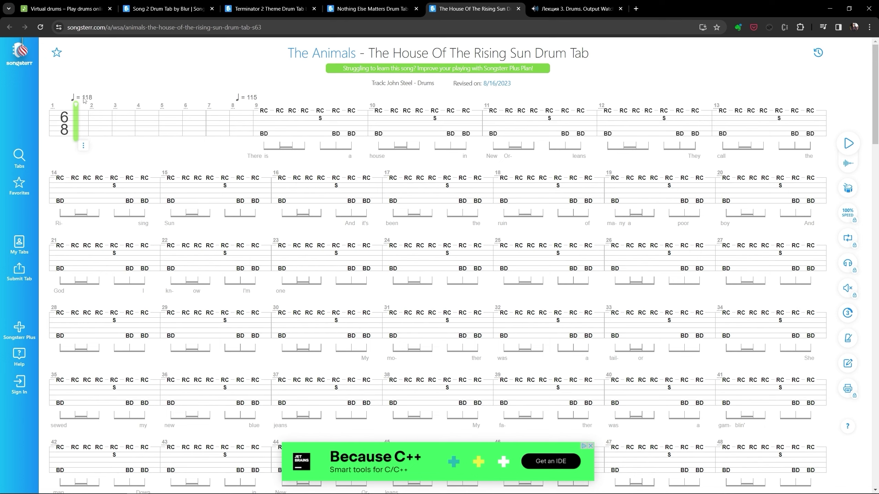
left_click(257, 119)
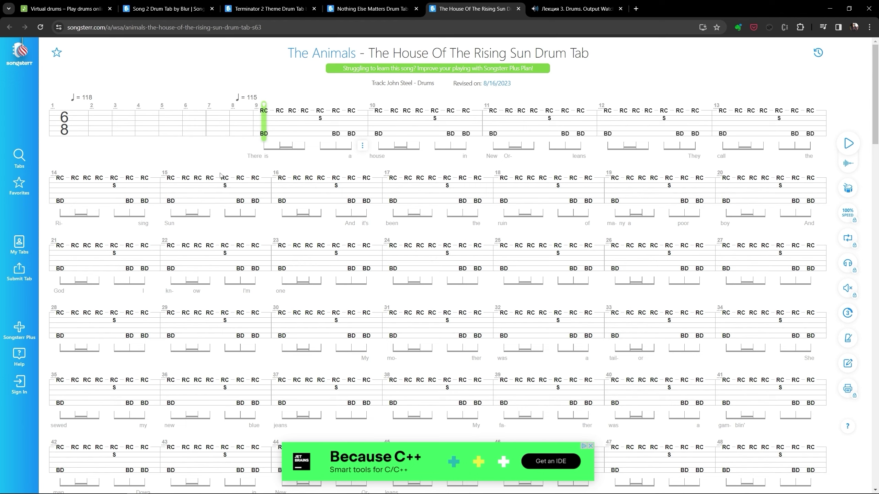
key("space")
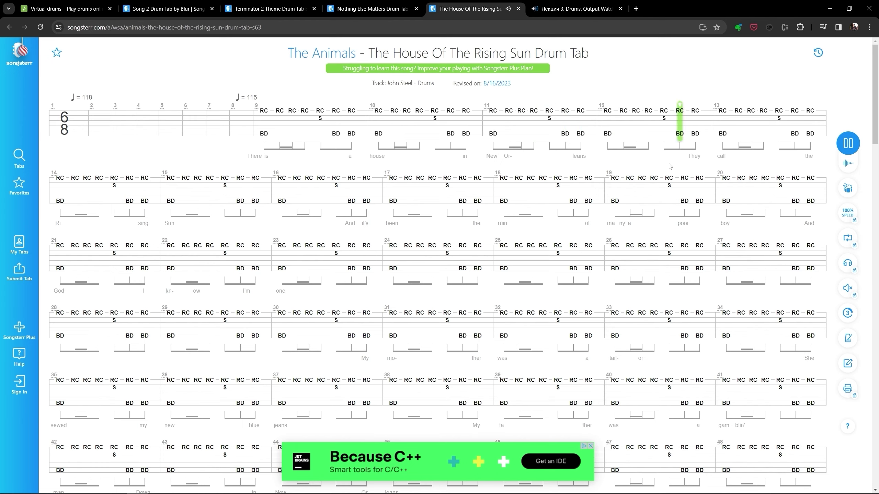
left_click(850, 146)
key("ctrl+Tab")
scroll(319, 287, "up", 5)
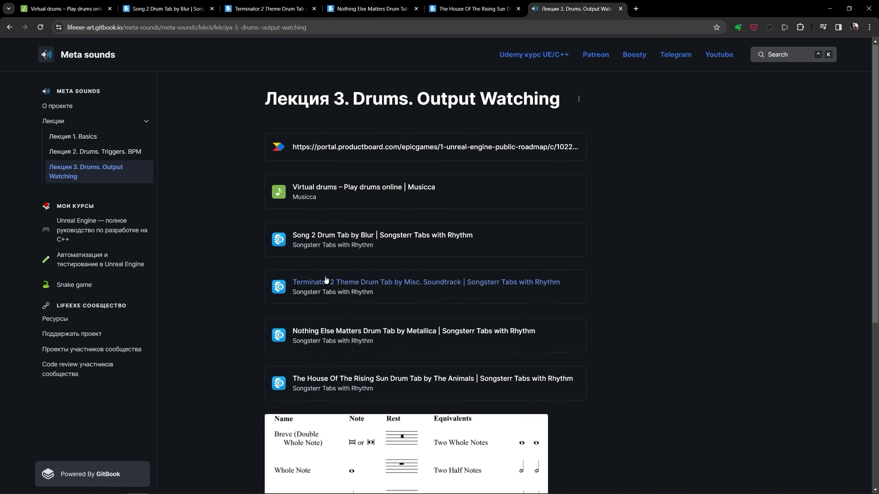
scroll(325, 342, "down", 5)
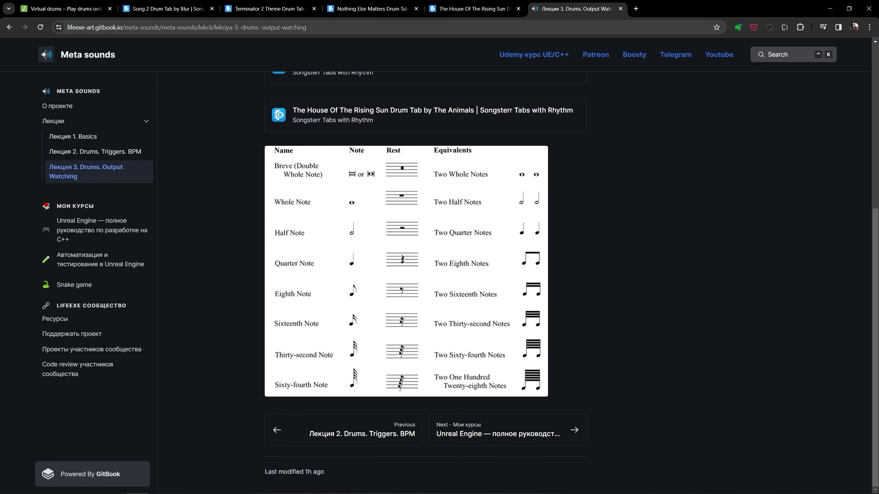
Open the MS_NothingElseMatters MetaSound from the Lesson3 folder in the Content Drawer
left_click(178, 486)
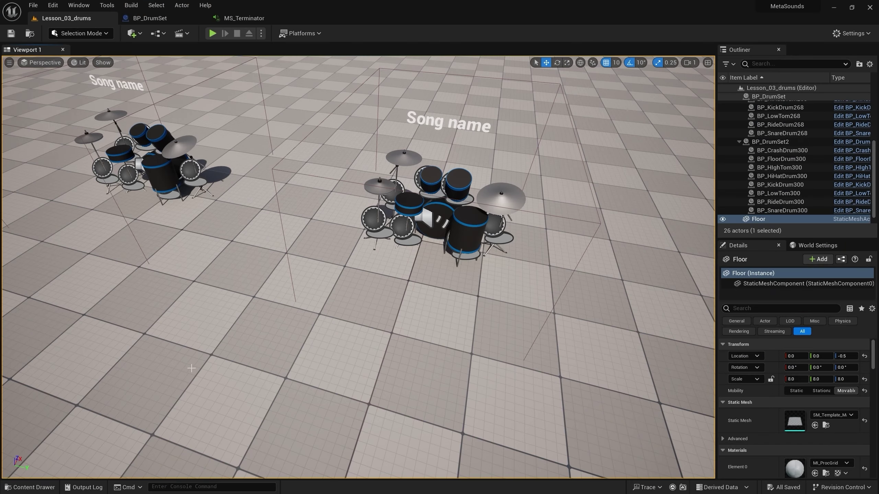
left_click(31, 488)
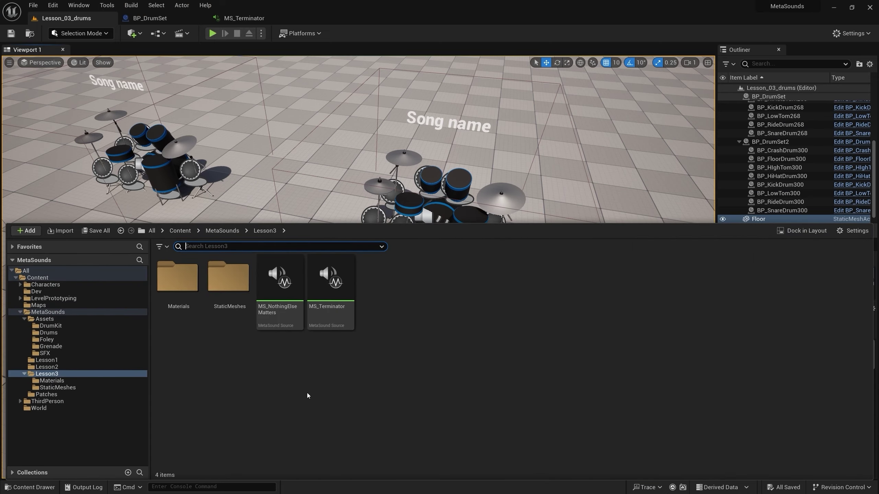
double_click(271, 310)
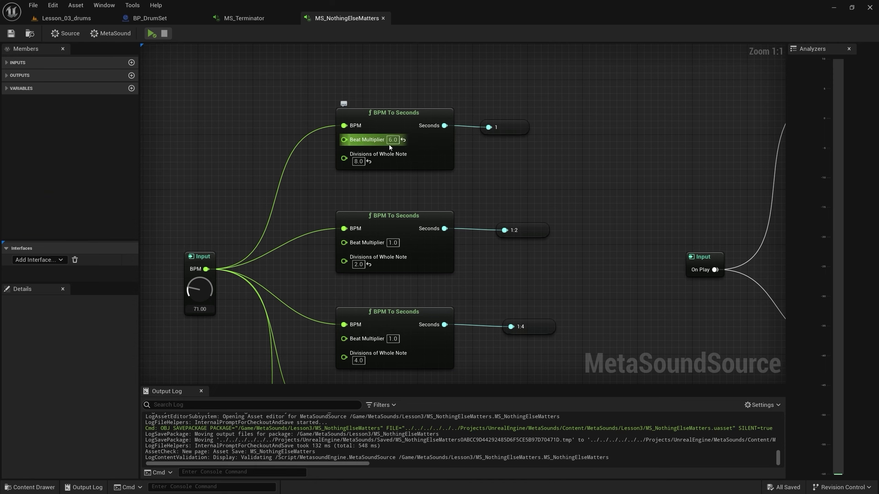
Inspect its trigger, wave player, delay and mixer nodes, then return to Lesson_03_drums
scroll(534, 225, "down", 3)
right_click_drag(726, 236, 398, 227)
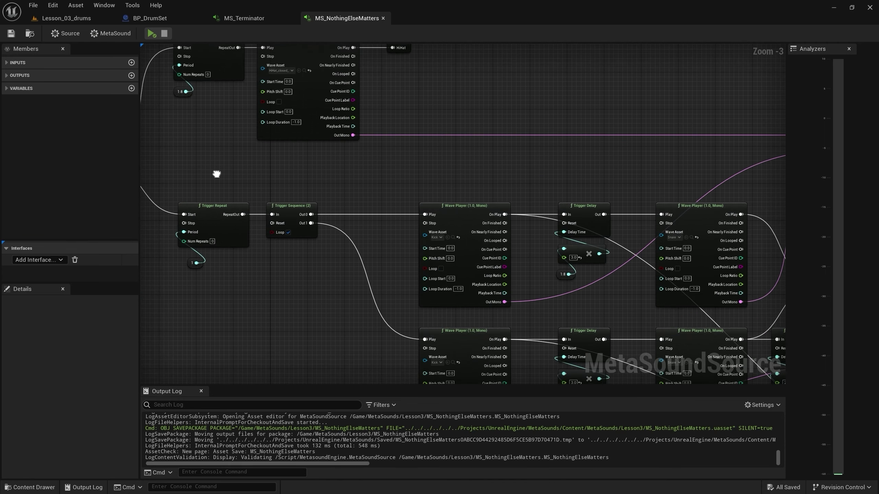
right_click_drag(452, 250, 285, 157)
scroll(284, 157, "down", 1)
left_click_drag(212, 62, 419, 206)
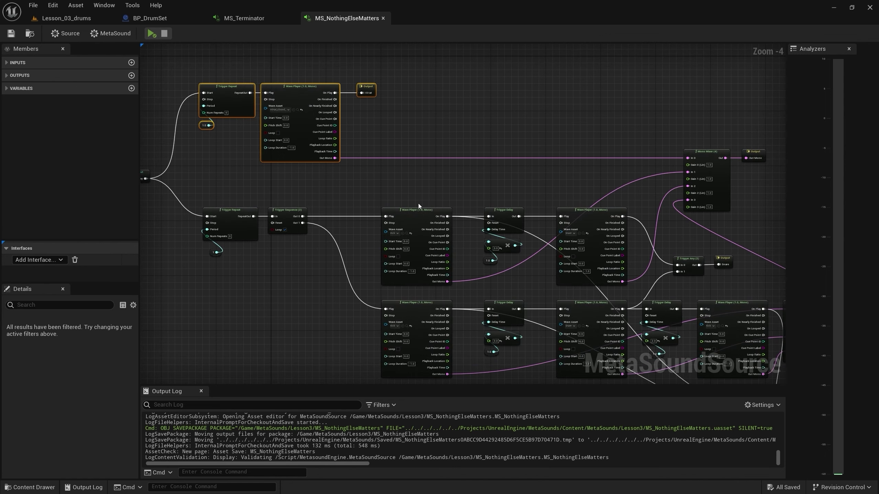
right_click_drag(225, 190, 231, 88)
left_click_drag(232, 88, 651, 311)
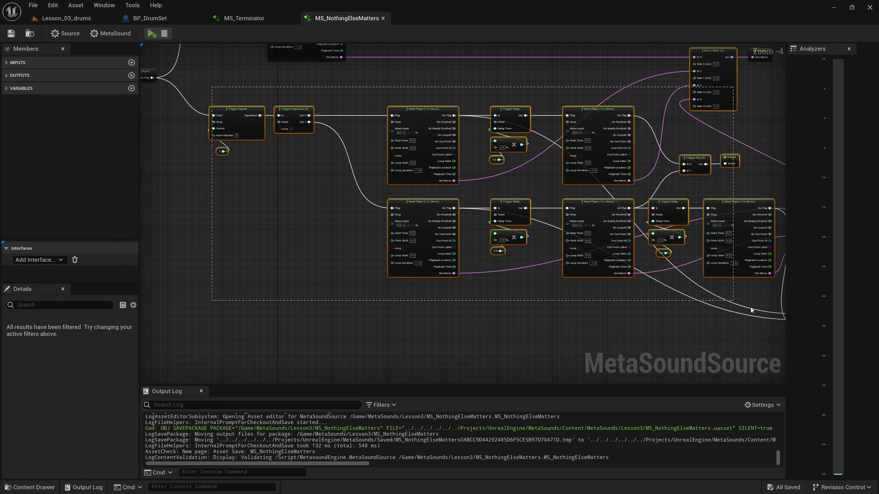
left_click(66, 18)
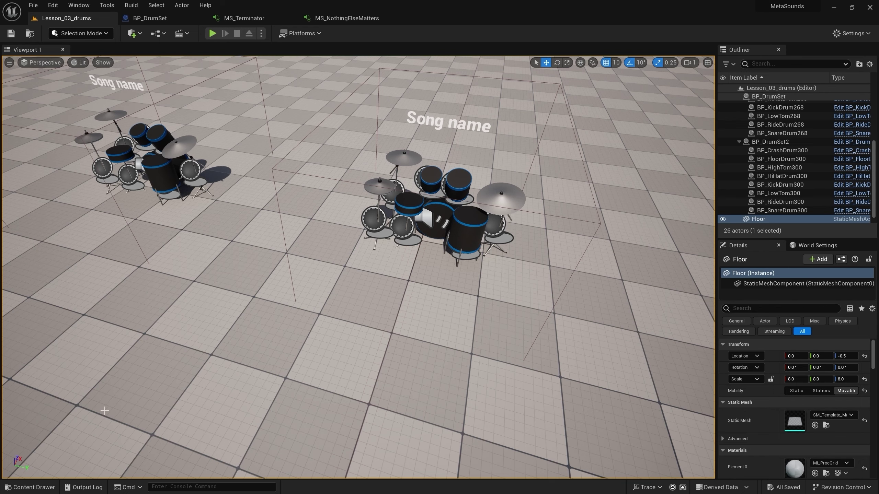
Alt-drag BP_DrumSet2 to create BP_DrumSet3 at Y 1030 and frame it
scroll(434, 200, "down", 5)
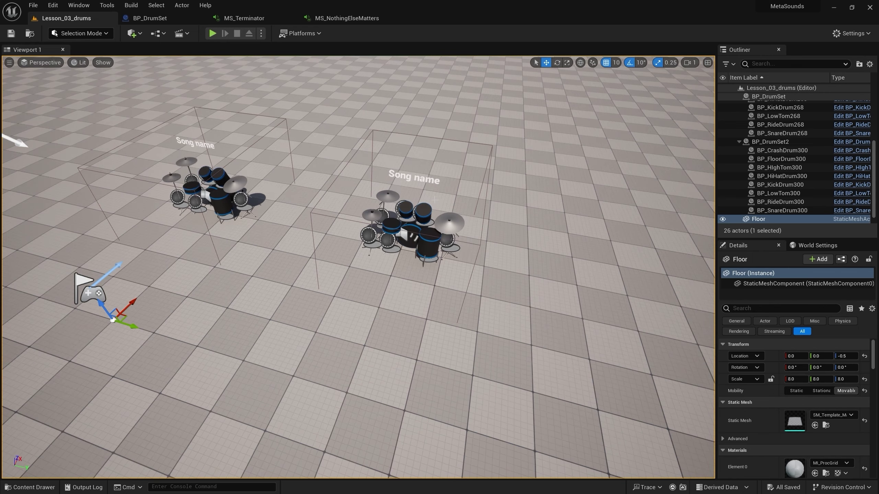
left_click(419, 216)
left_click_drag(426, 243, 699, 274, "alt")
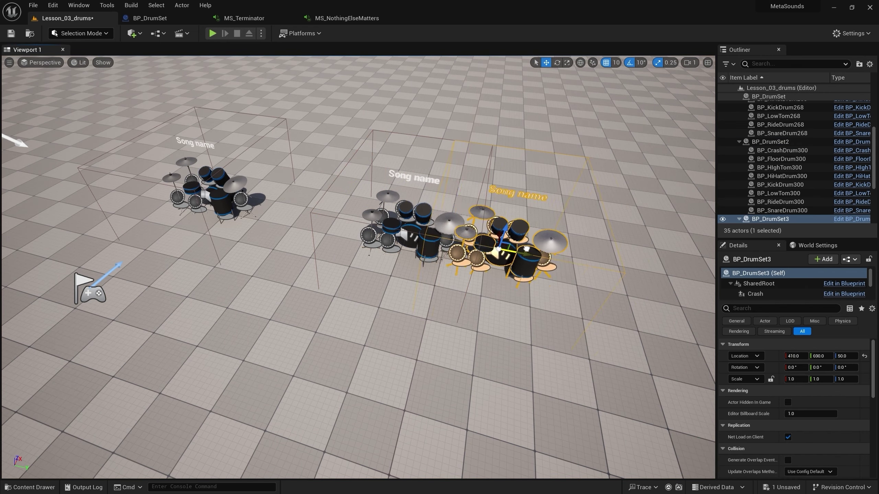
key("f")
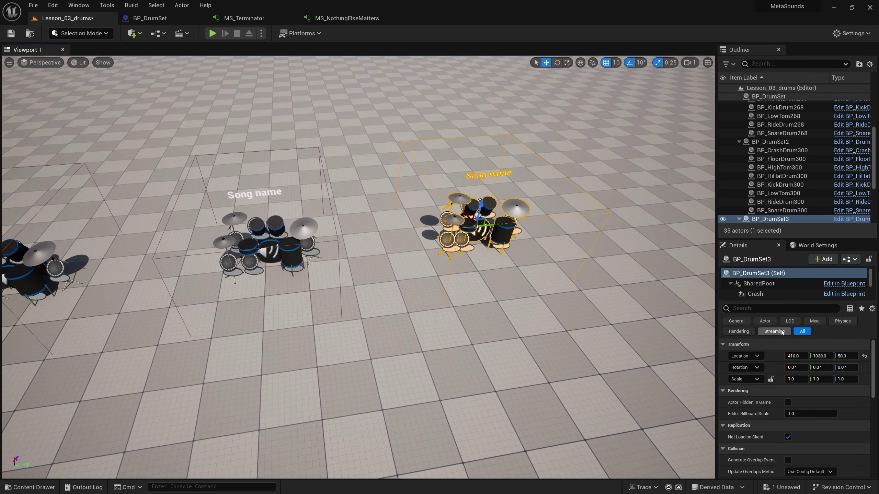
Set BP_DrumSet3's Audio component sound to MS_NothingElseMatters and start playing the level
scroll(779, 287, "down", 3)
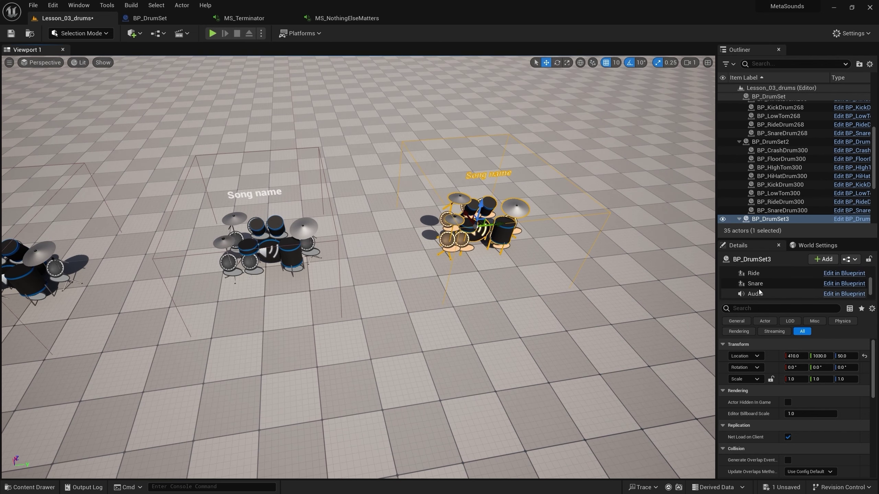
left_click(755, 294)
left_click(834, 393)
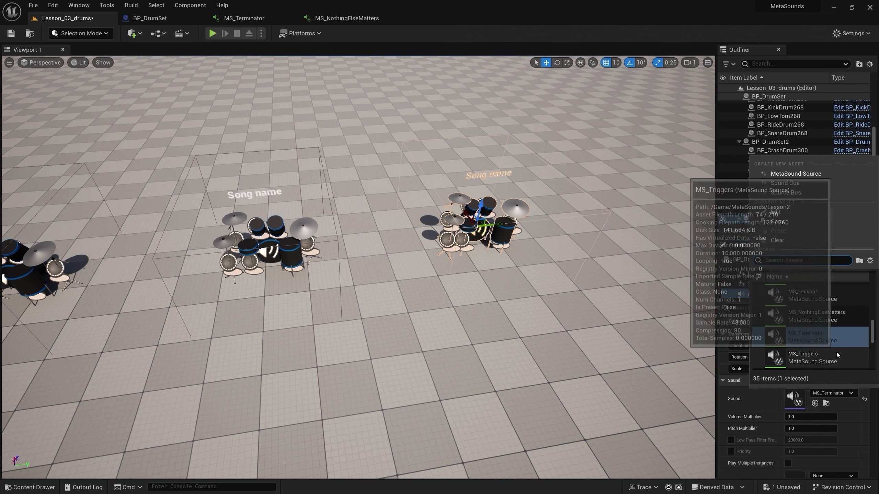
left_click(786, 304)
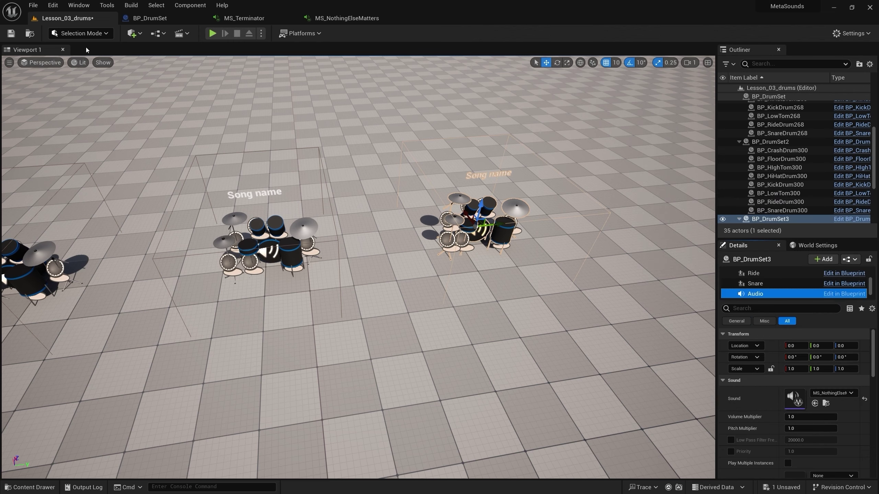
left_click(213, 33)
key("w")
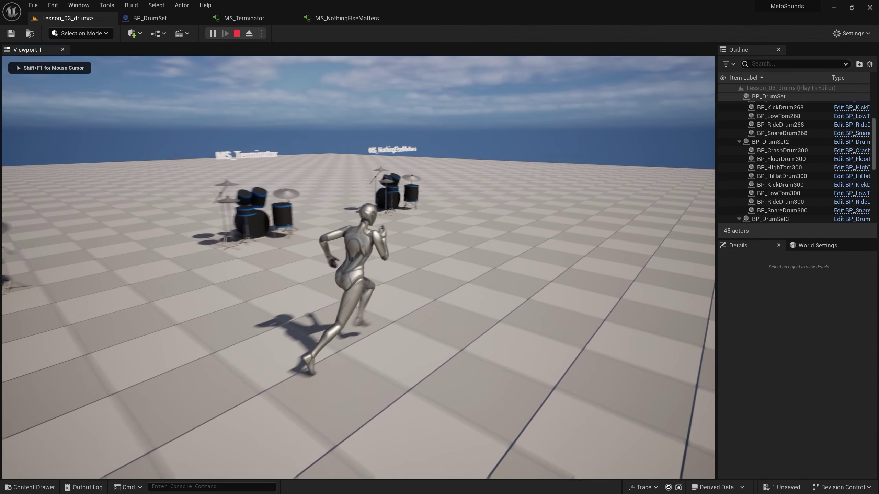
key("w")
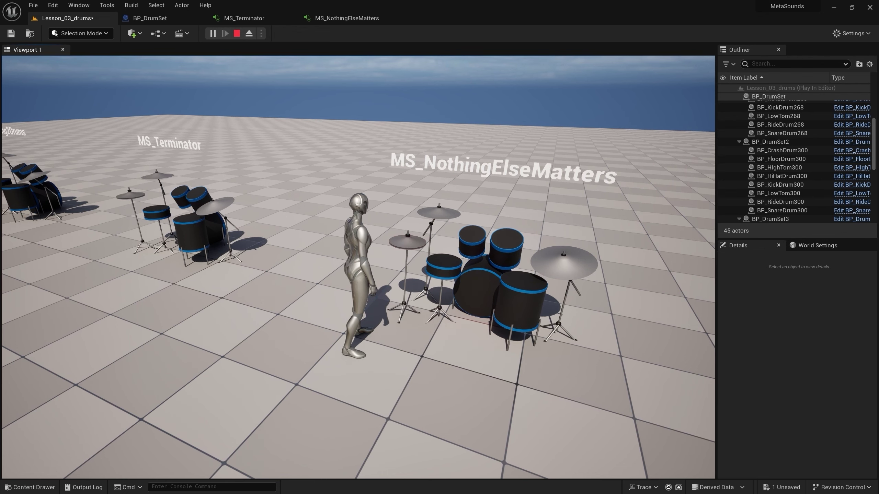
key("Escape")
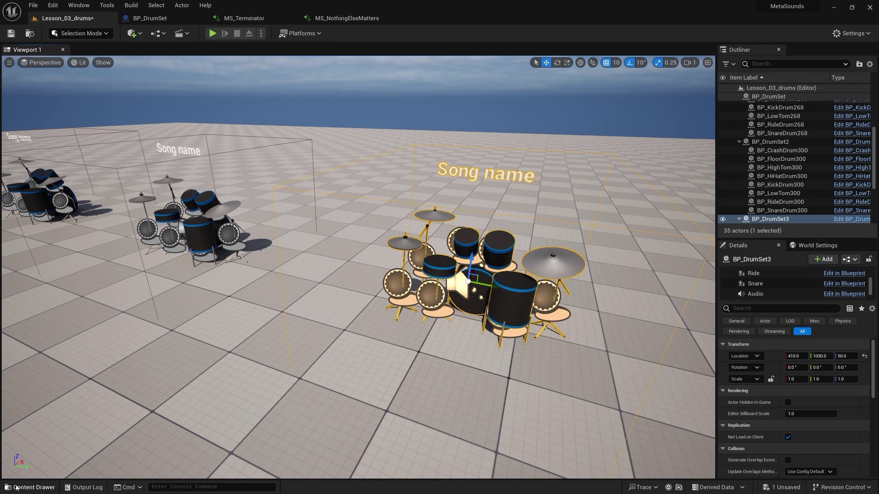
left_click(16, 487)
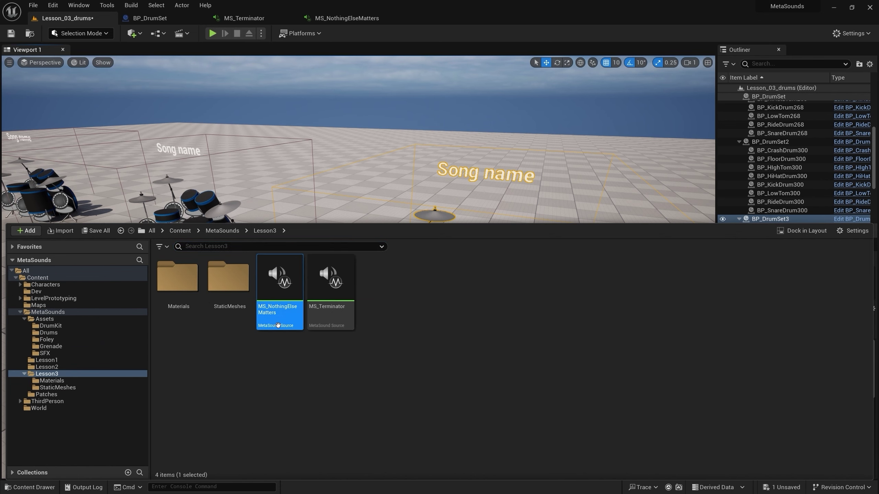
left_click(330, 315)
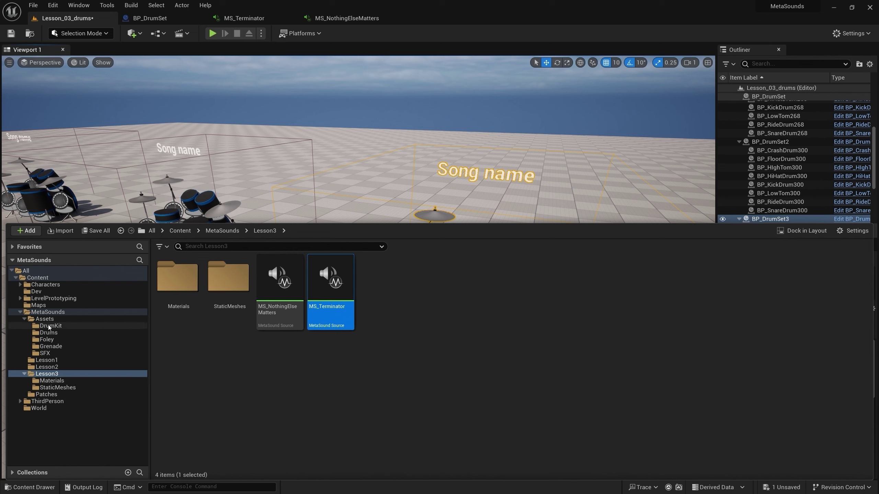
left_click(38, 320)
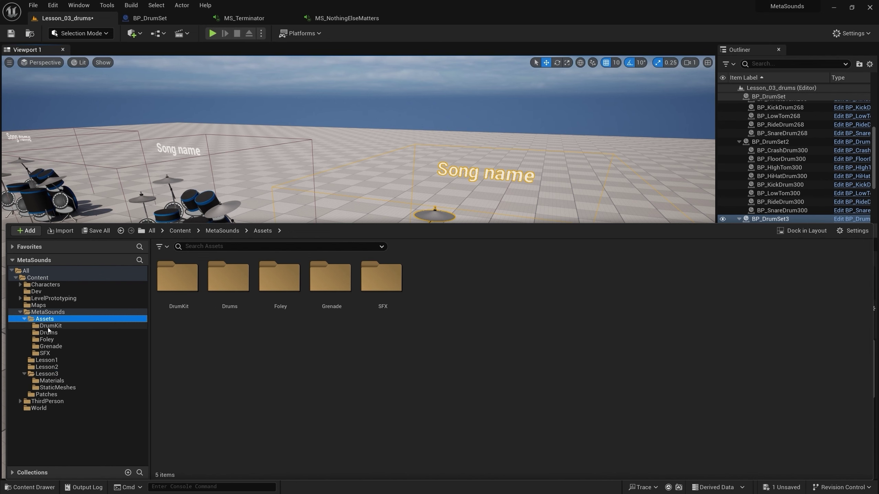
left_click(48, 328)
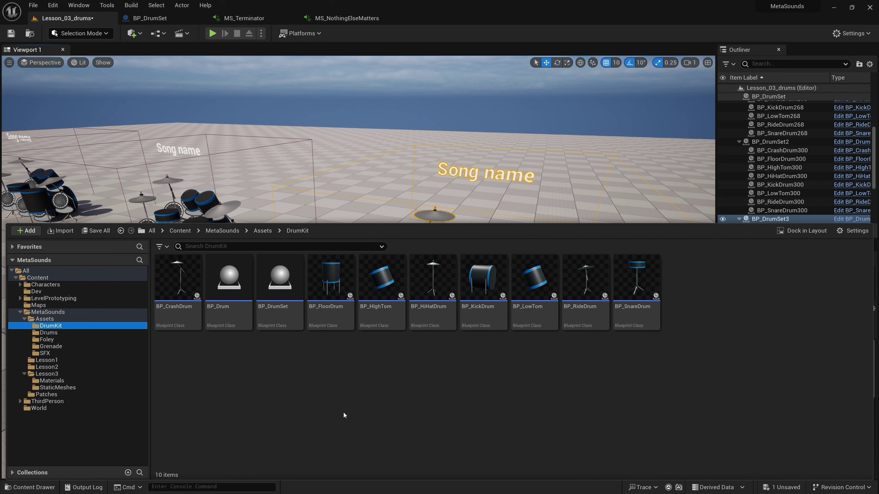
left_click(25, 319)
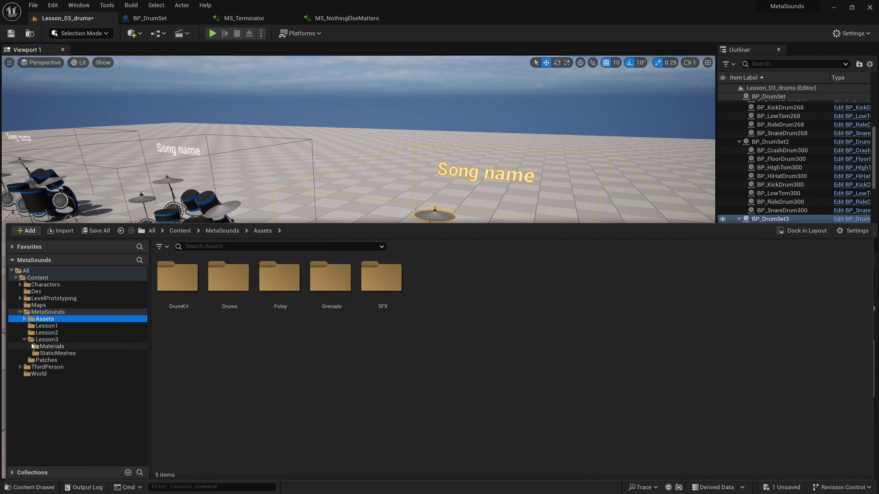
left_click(47, 339)
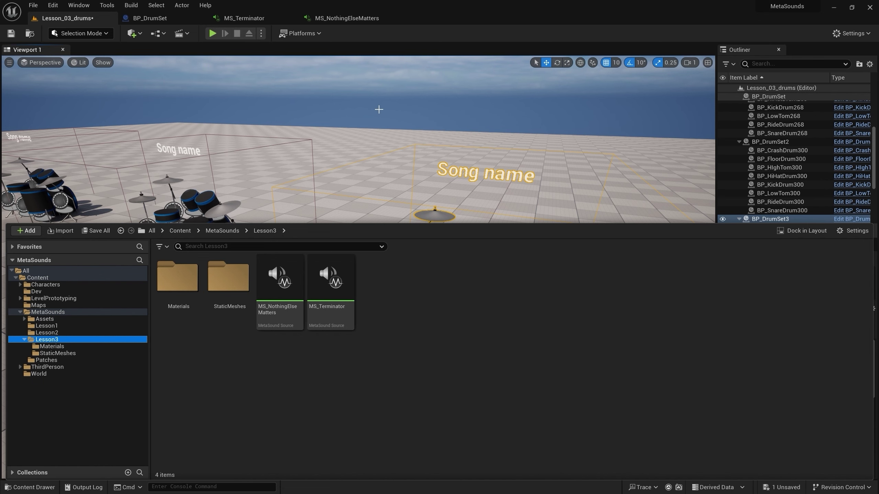
left_click(383, 109)
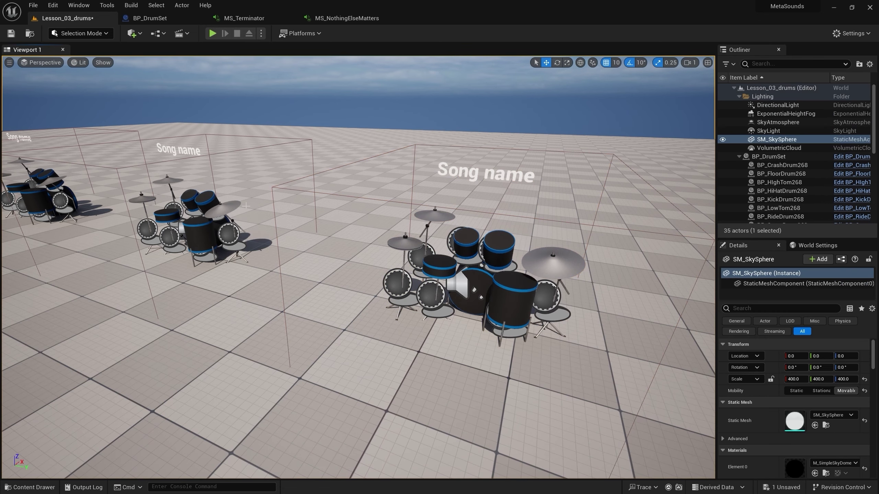